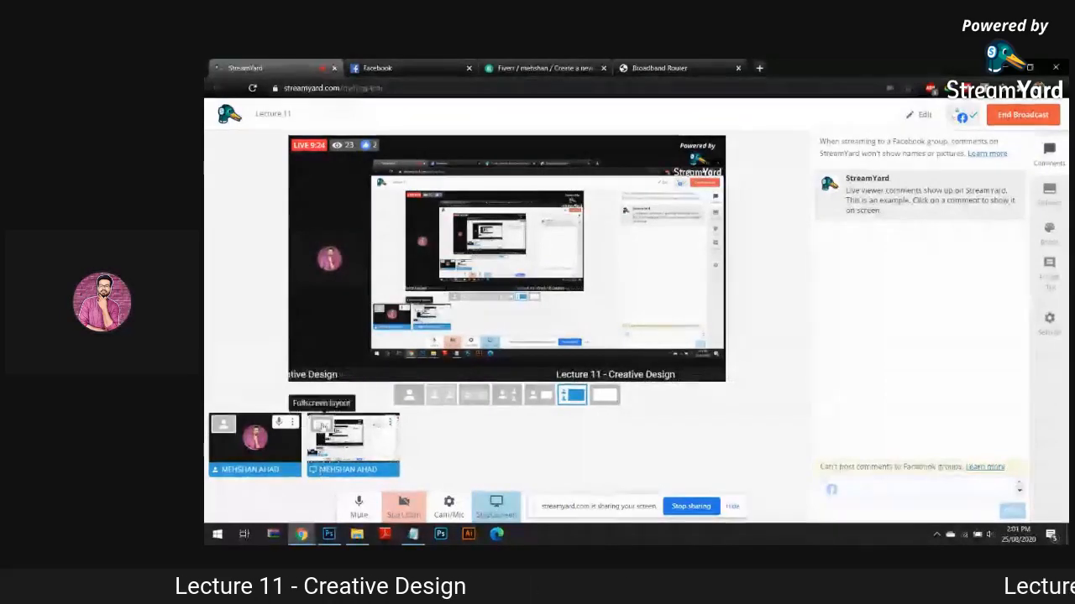
# - Switch the broadcast to the fullscreen layout for the shared screen
pyautogui.click(322, 425)
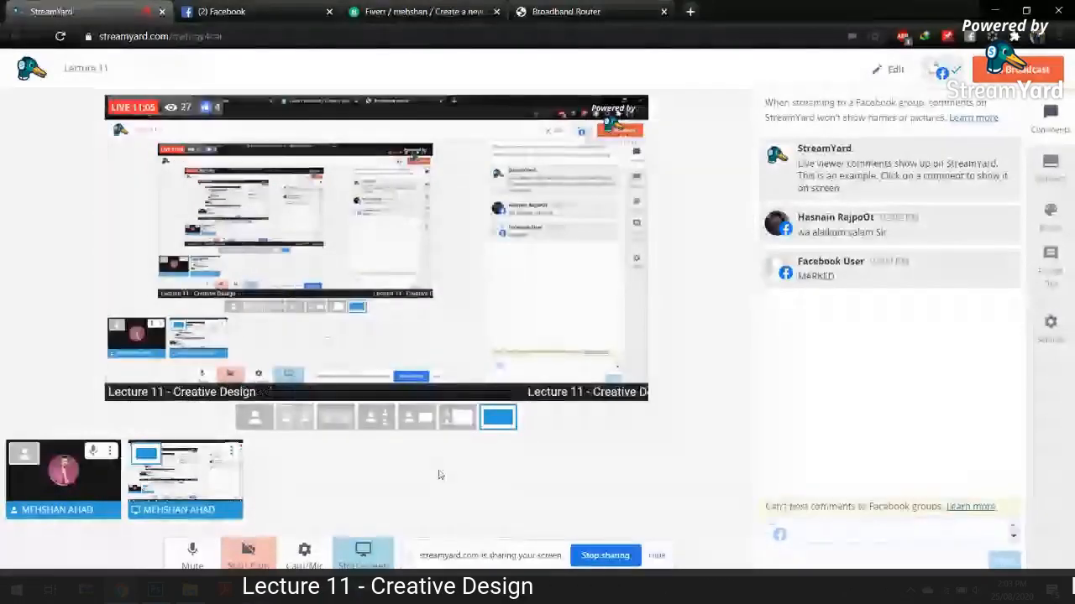
# - Switch to Facebook, dismiss the post pop-up and open the ERC (Creative Domain) group through the live video notification
pyautogui.click(252, 9)
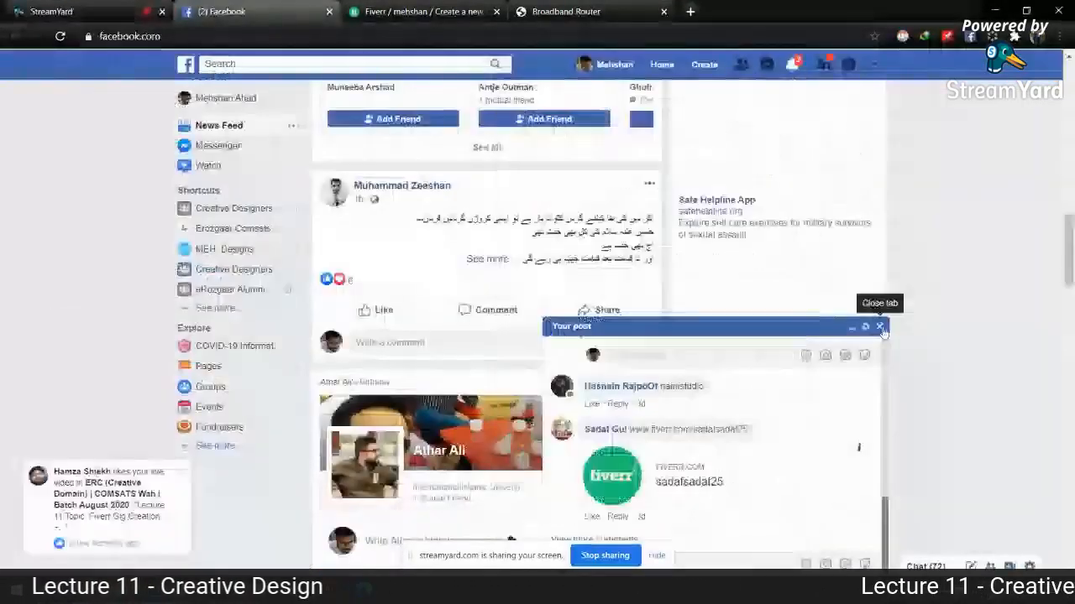
pyautogui.click(879, 327)
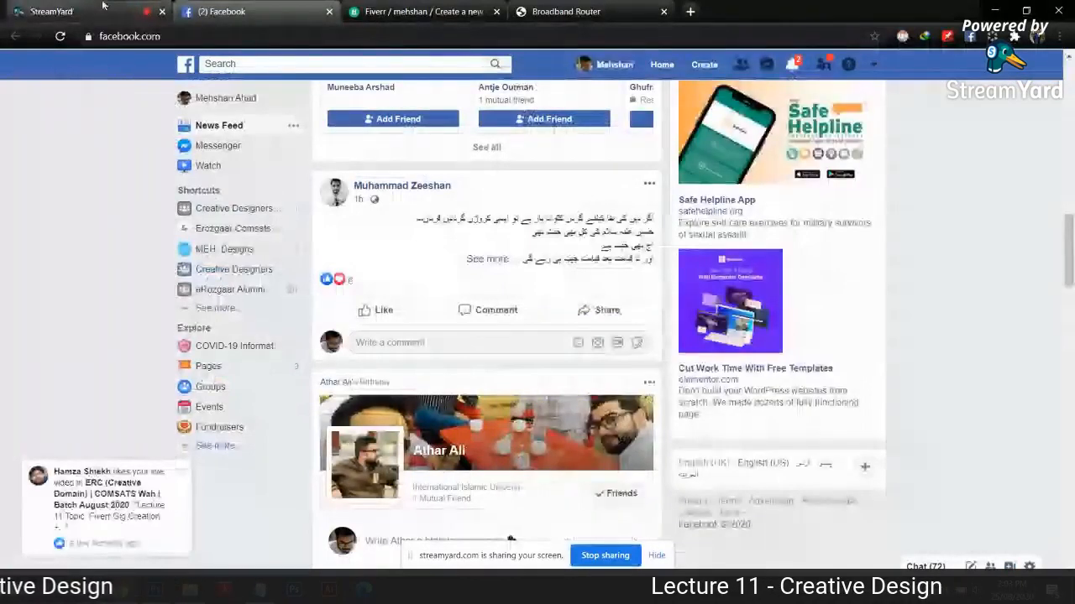
pyautogui.click(792, 64)
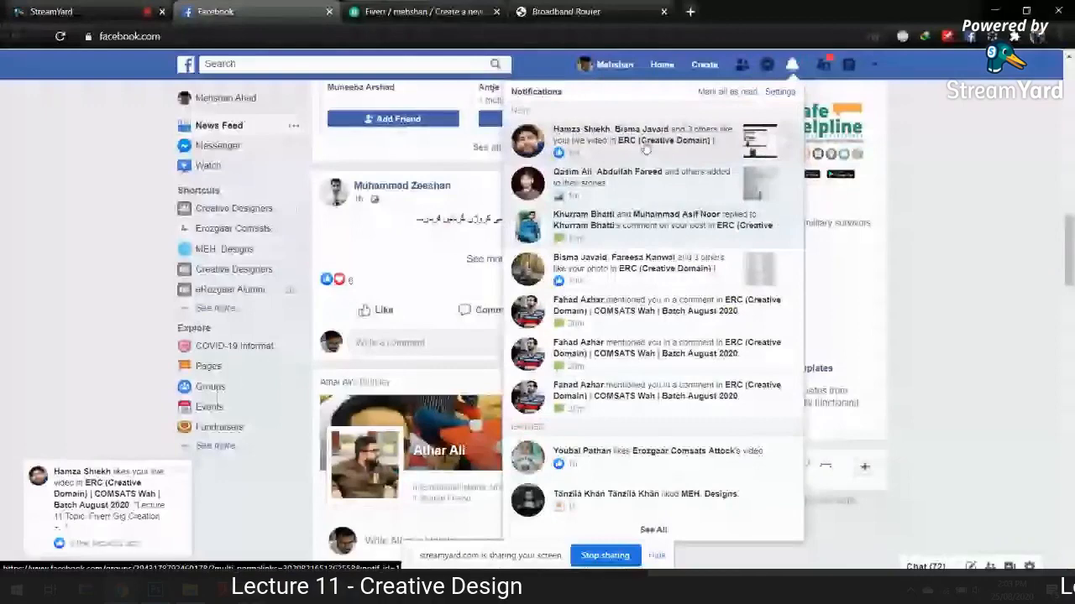
pyautogui.rightClick(646, 148)
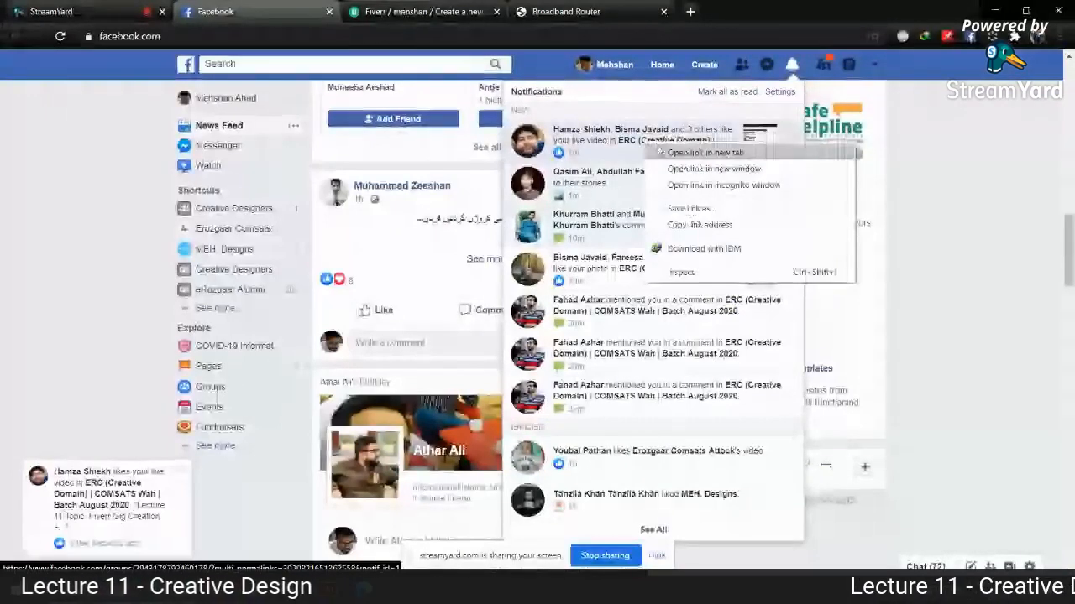
pyautogui.click(660, 152)
pyautogui.middleClick(252, 11)
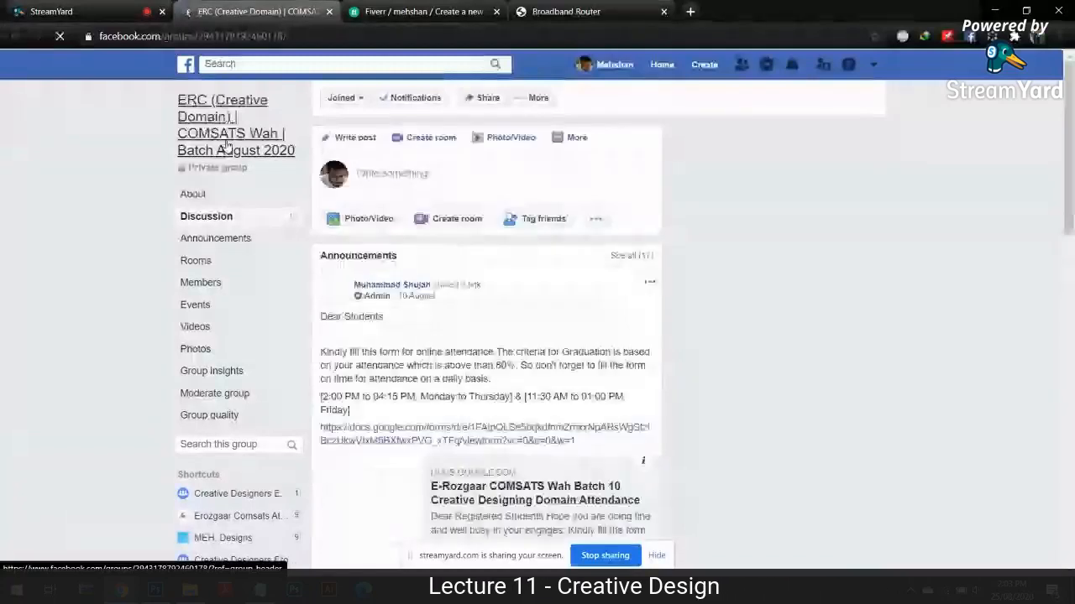
# - Examine the group's announcements, live lecture post, Fiverr profile link comments and absentee list, and return to StreamYard
pyautogui.scroll(-7, 217, 159)
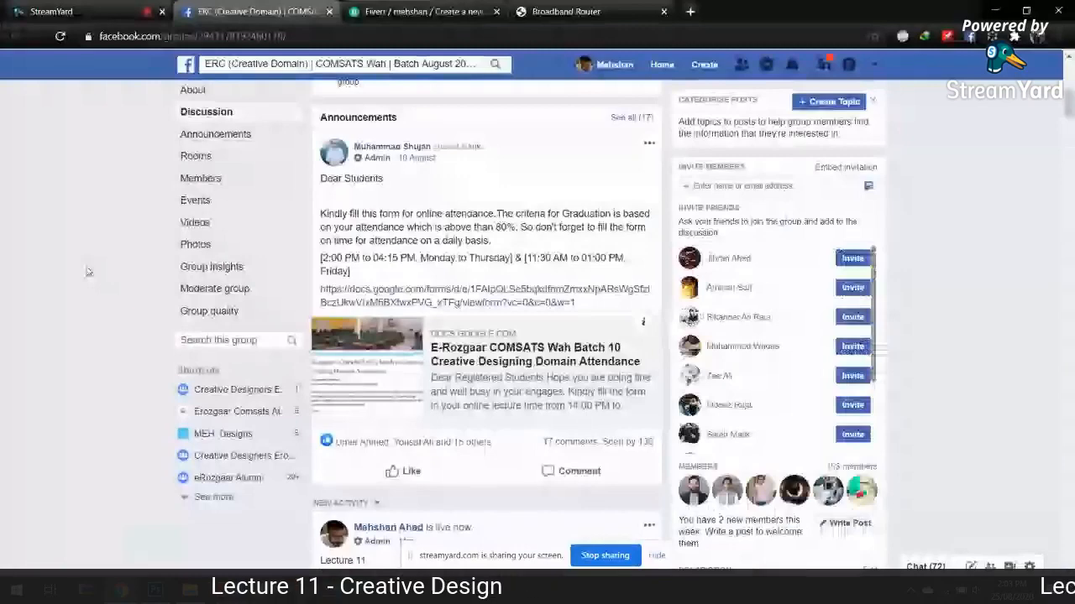
pyautogui.scroll(-4, 87, 272)
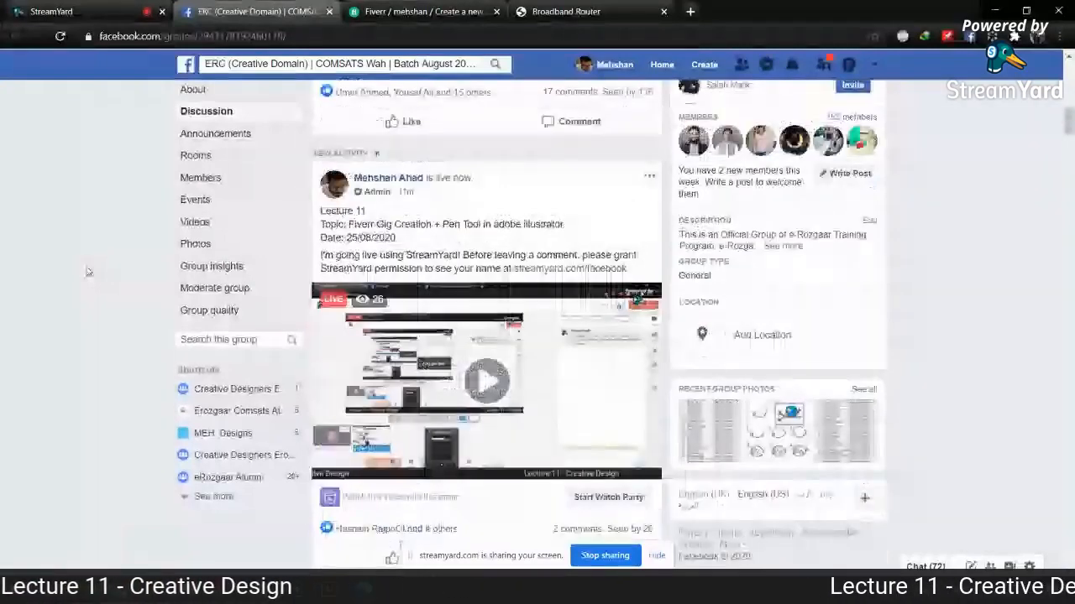
pyautogui.scroll(-5, 299, 145)
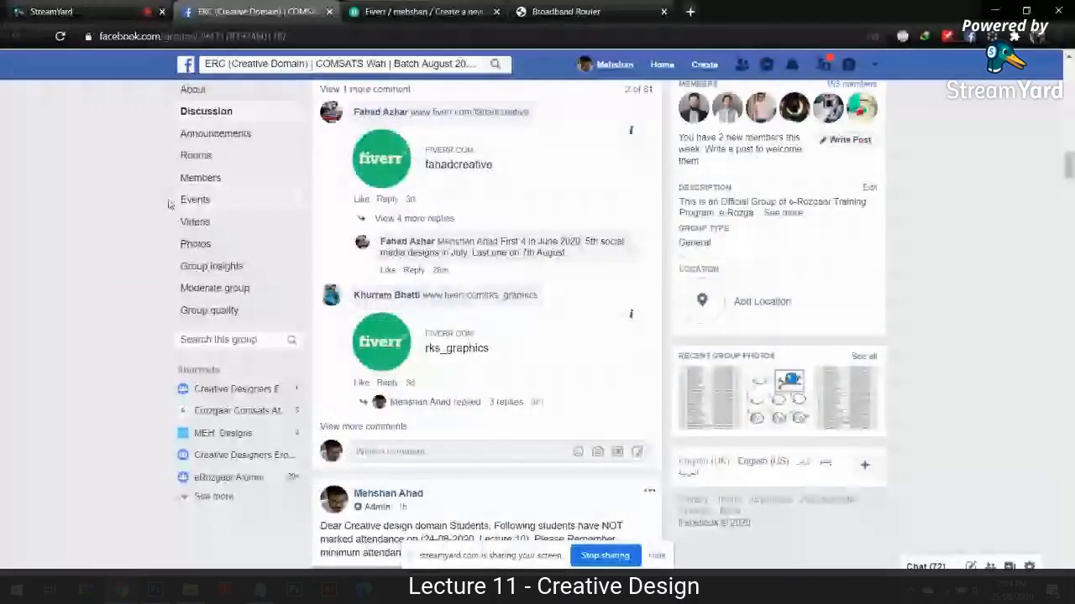
pyautogui.scroll(3, 83, 290)
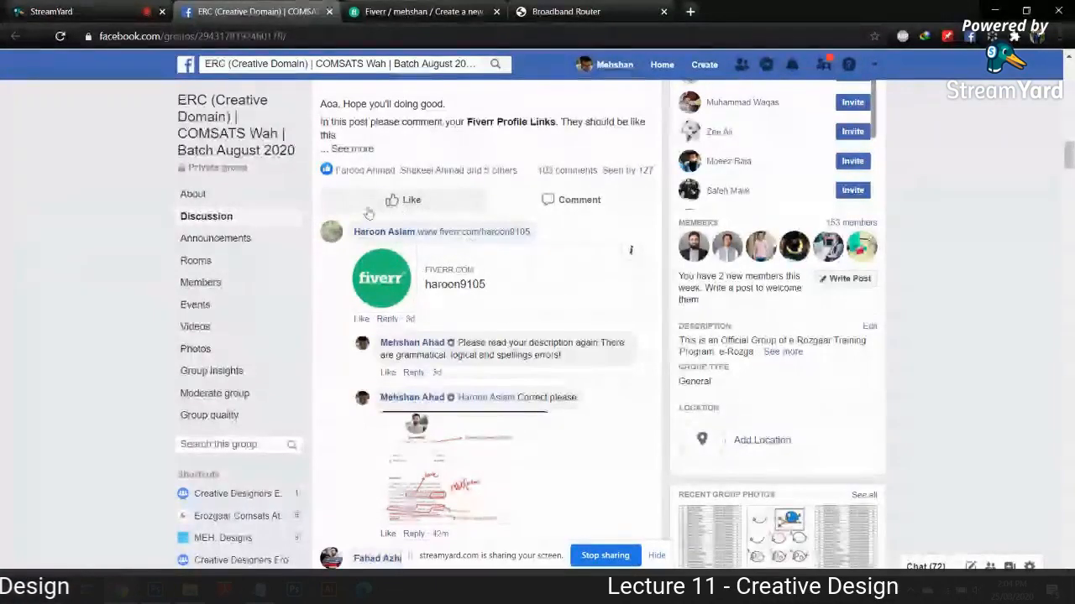
pyautogui.scroll(-2, 367, 329)
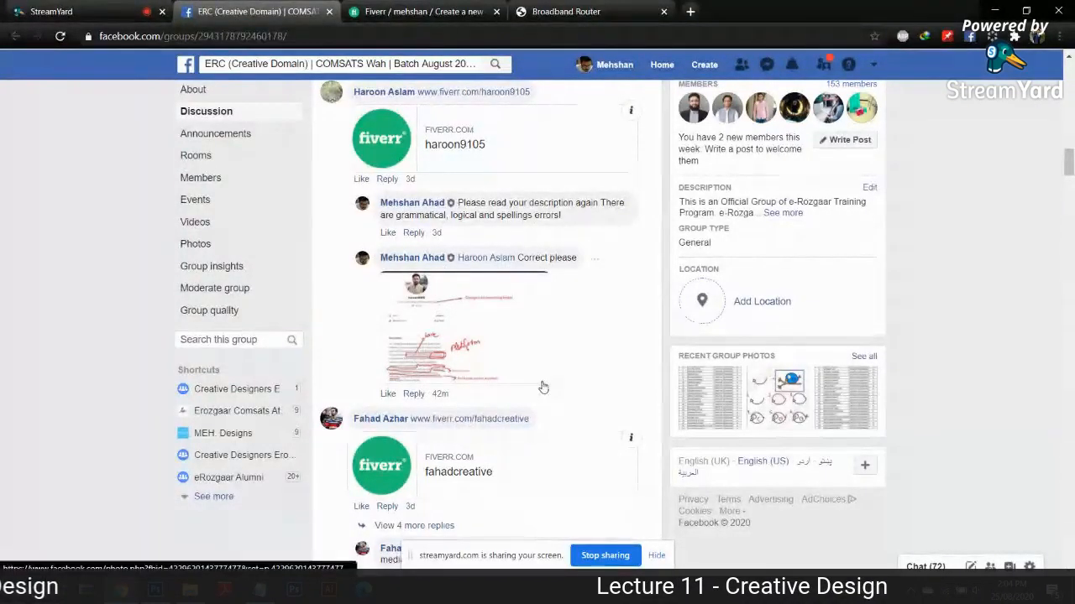
pyautogui.scroll(-2, 542, 384)
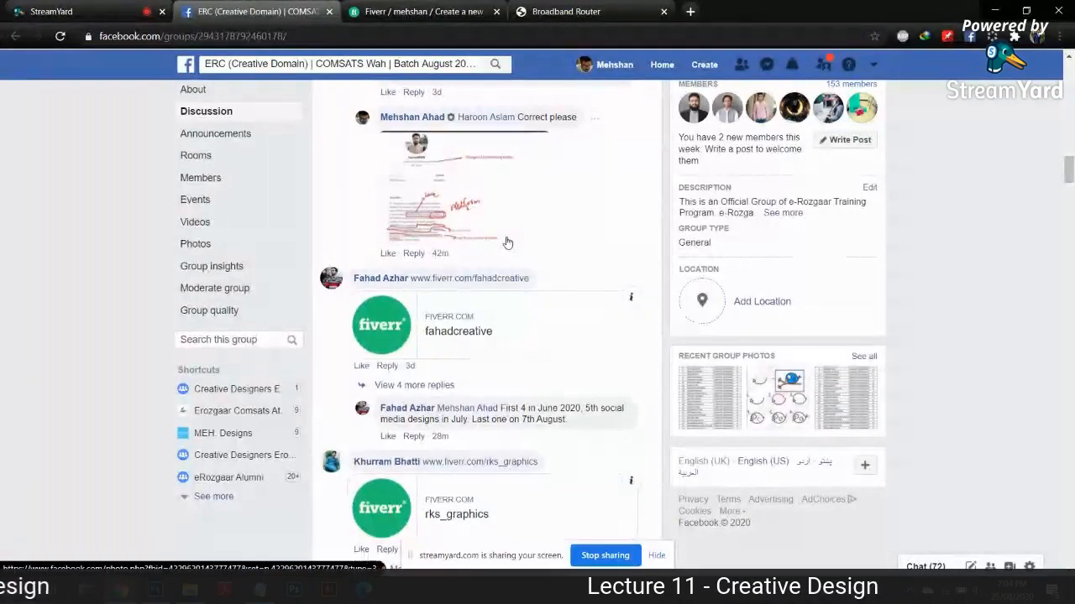
pyautogui.scroll(-2, 508, 243)
pyautogui.scroll(-3, 507, 242)
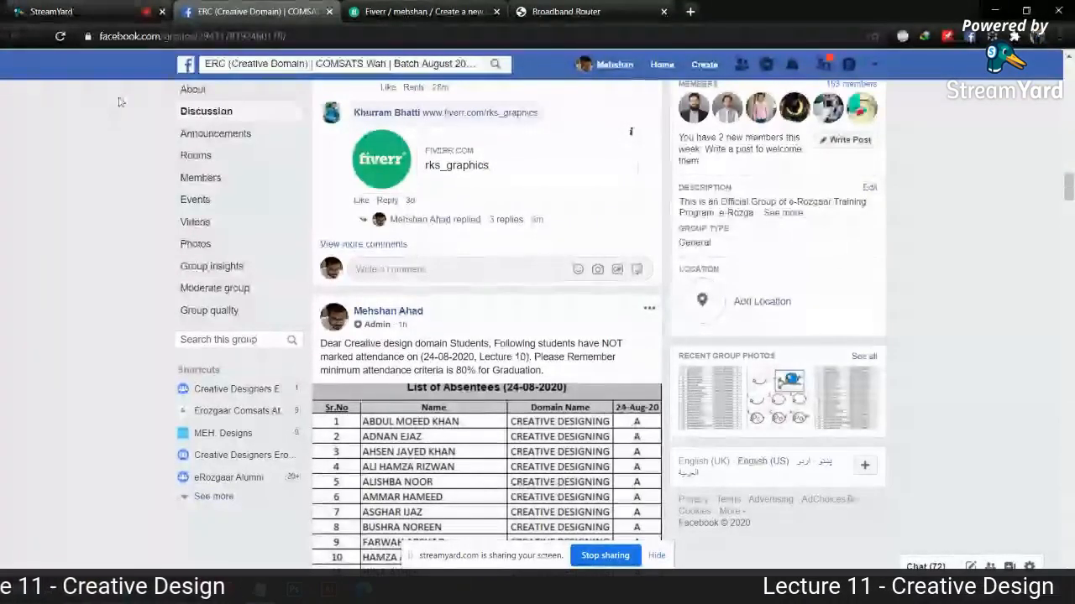
pyautogui.click(85, 12)
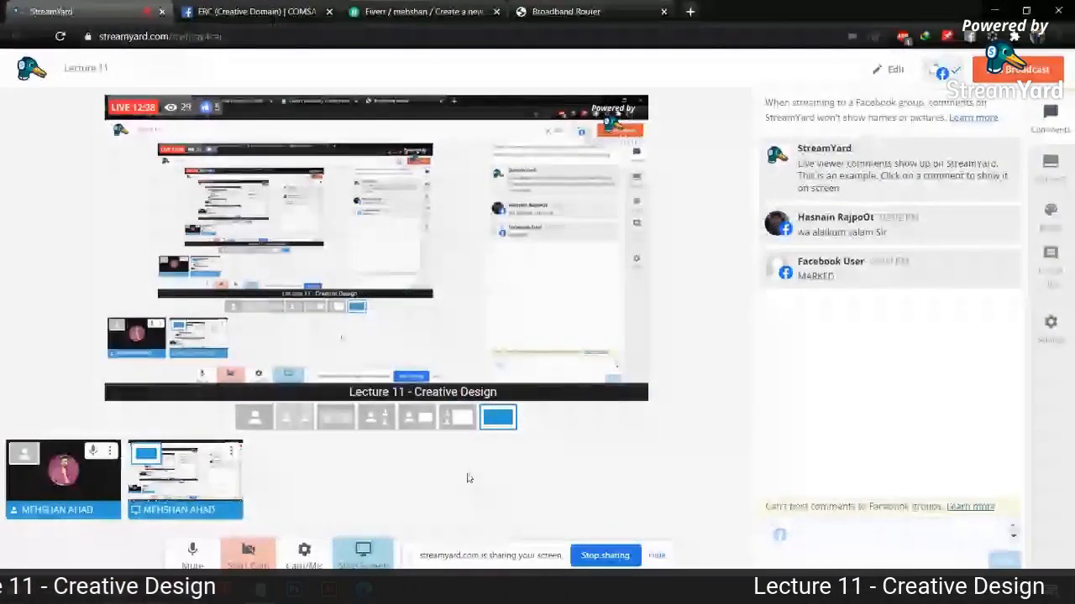
# - Open the Opera browser from the desktop and go to fiverr.com
pyautogui.press('super+d')
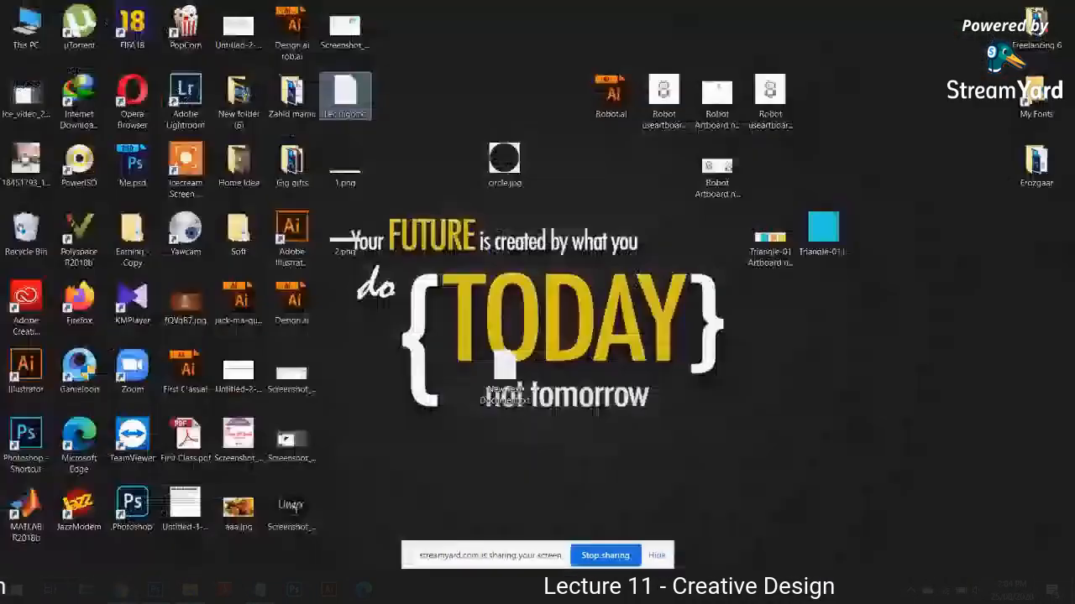
pyautogui.doubleClick(132, 101)
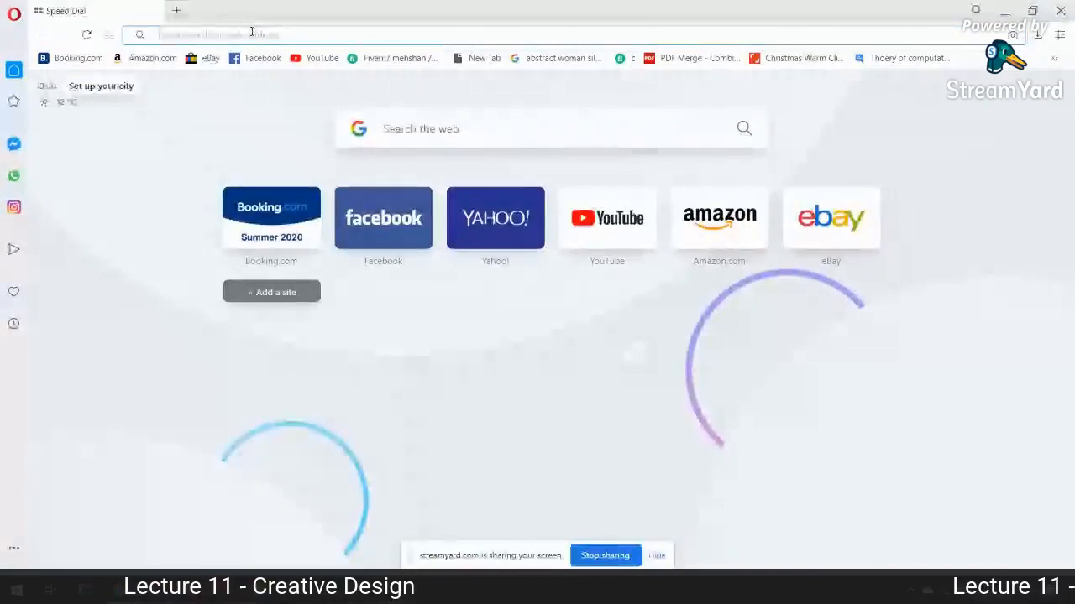
pyautogui.write('fiverr.com')
pyautogui.press('Return')
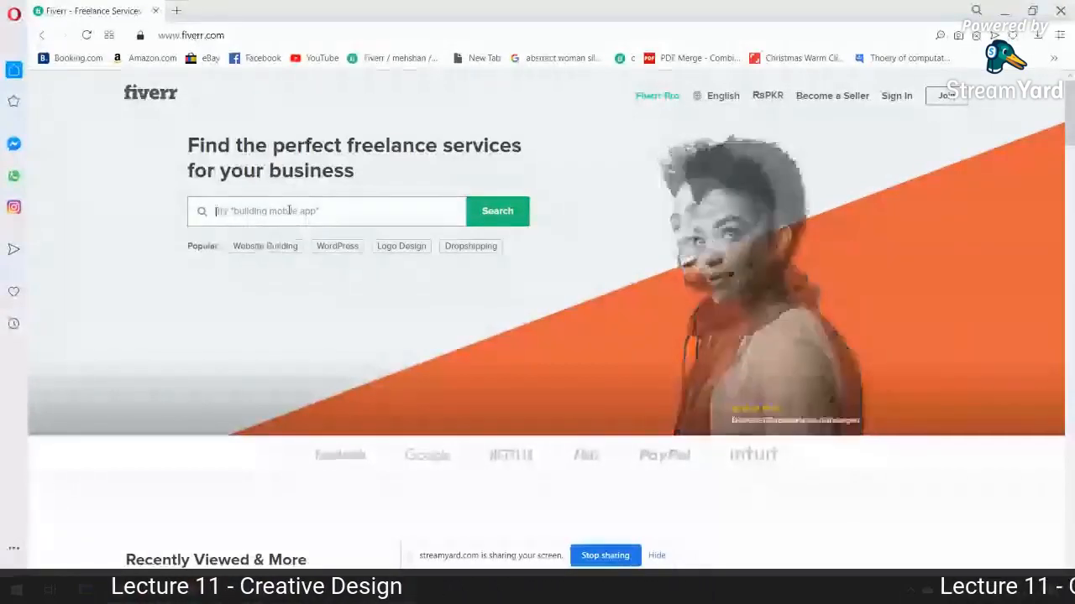
# - Search Fiverr for "vector"
pyautogui.write('vect')
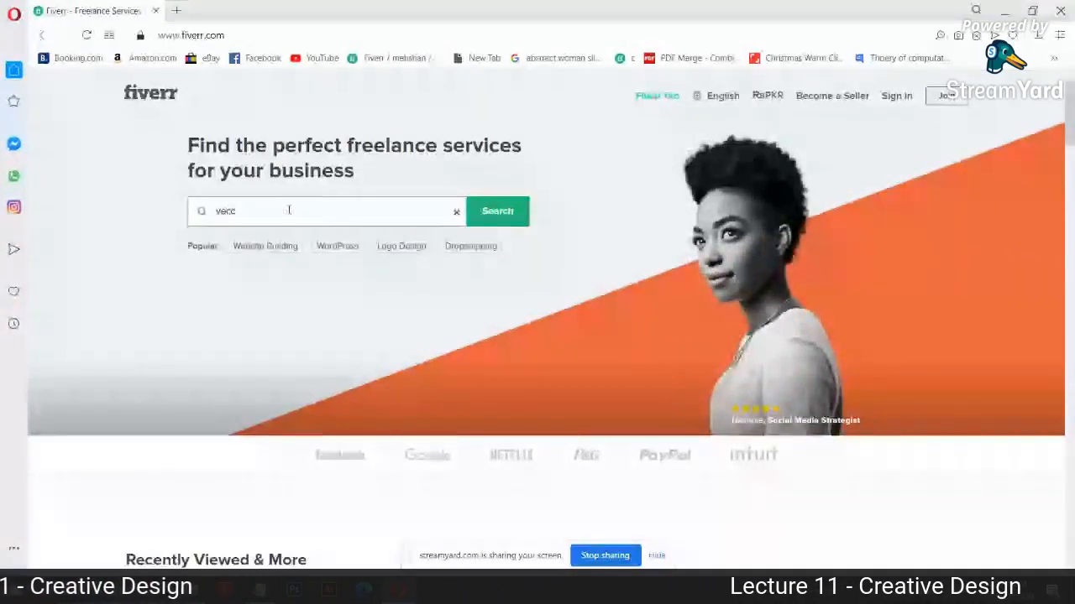
pyautogui.press('BackSpace')
pyautogui.press('BackSpace')
pyautogui.press('BackSpace')
pyautogui.press('BackSpace')
pyautogui.write('vector')
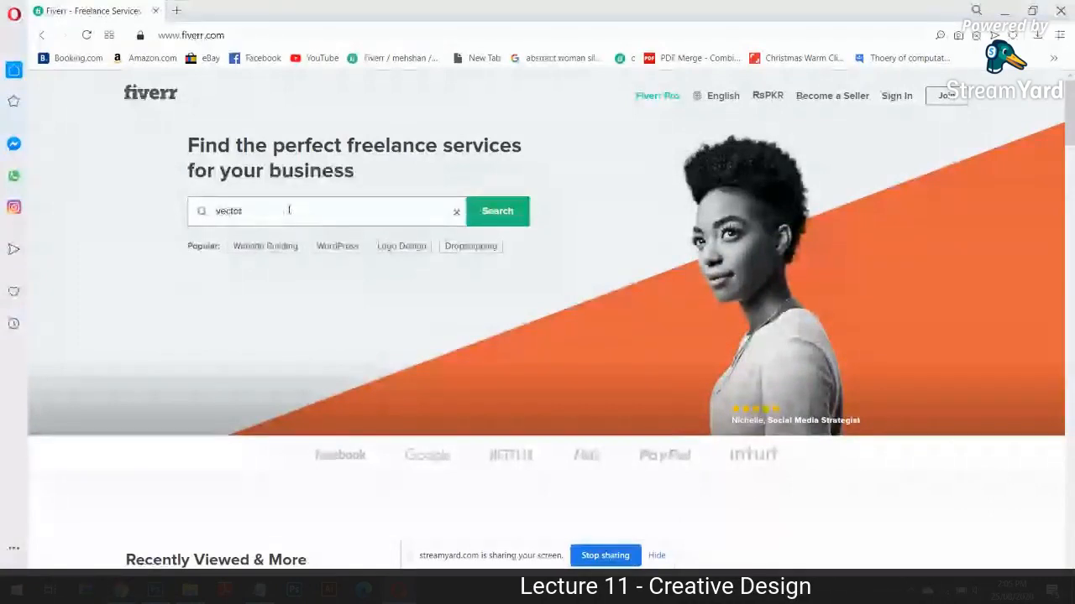
pyautogui.press('Return')
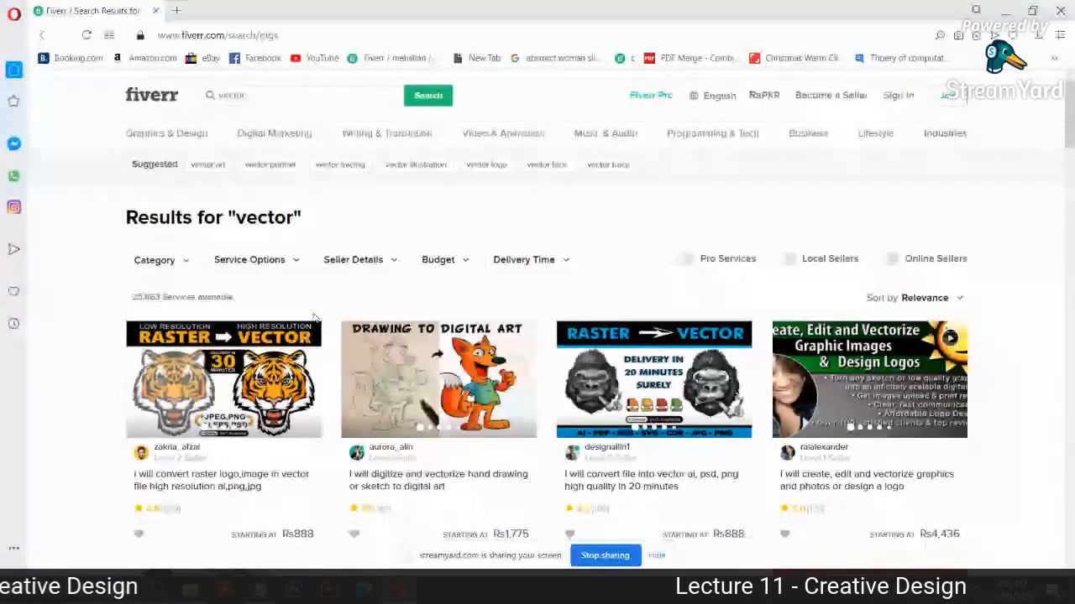
# - Open the gig for converting a raster logo or image into a vector file and look over its overview
pyautogui.click(244, 411)
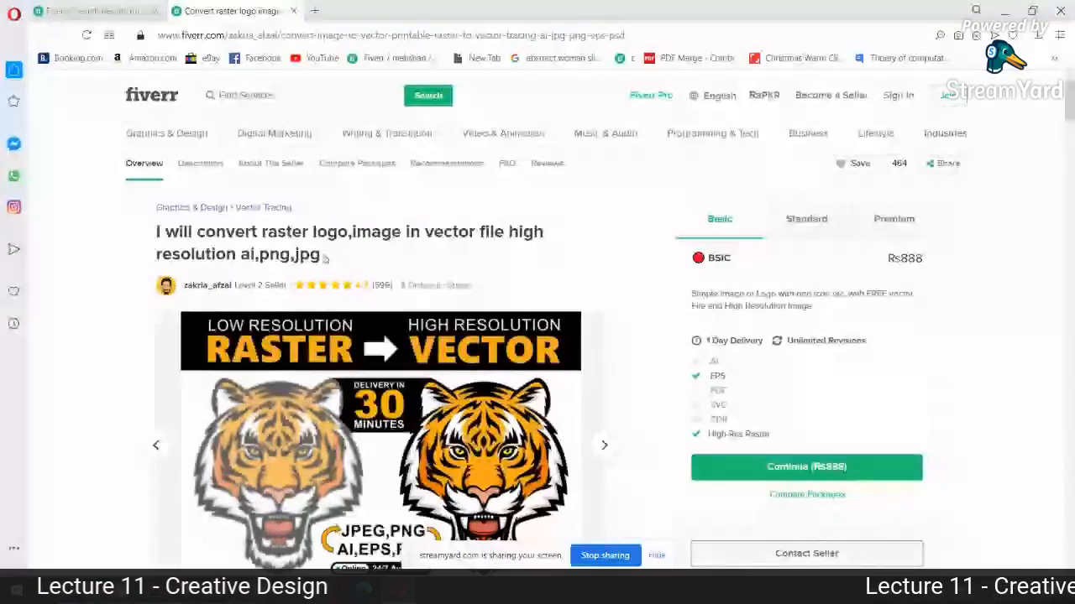
pyautogui.scroll(-1, 324, 262)
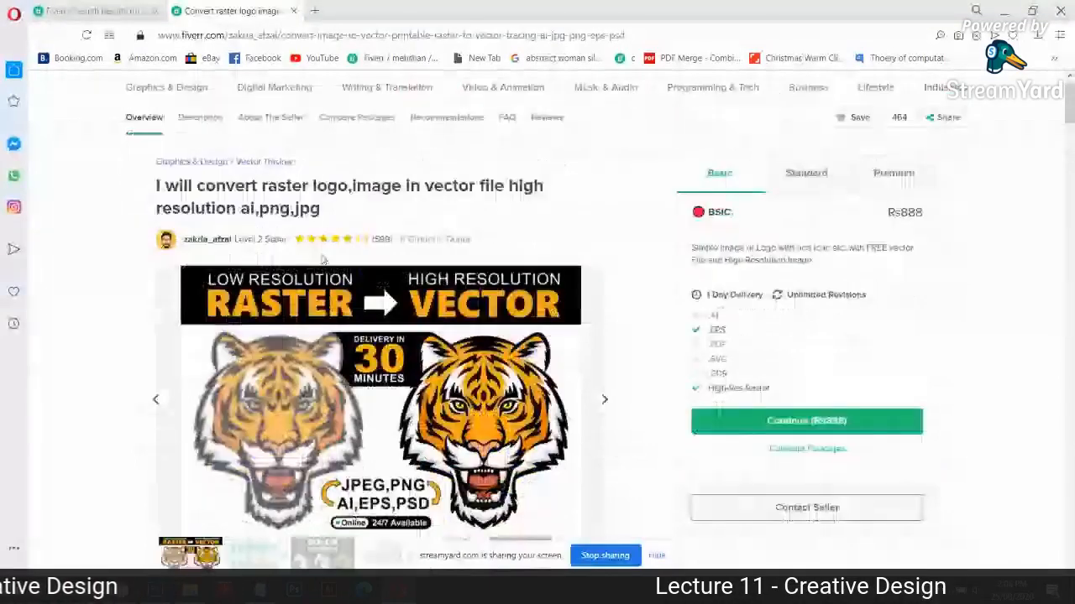
pyautogui.scroll(-1, 237, 331)
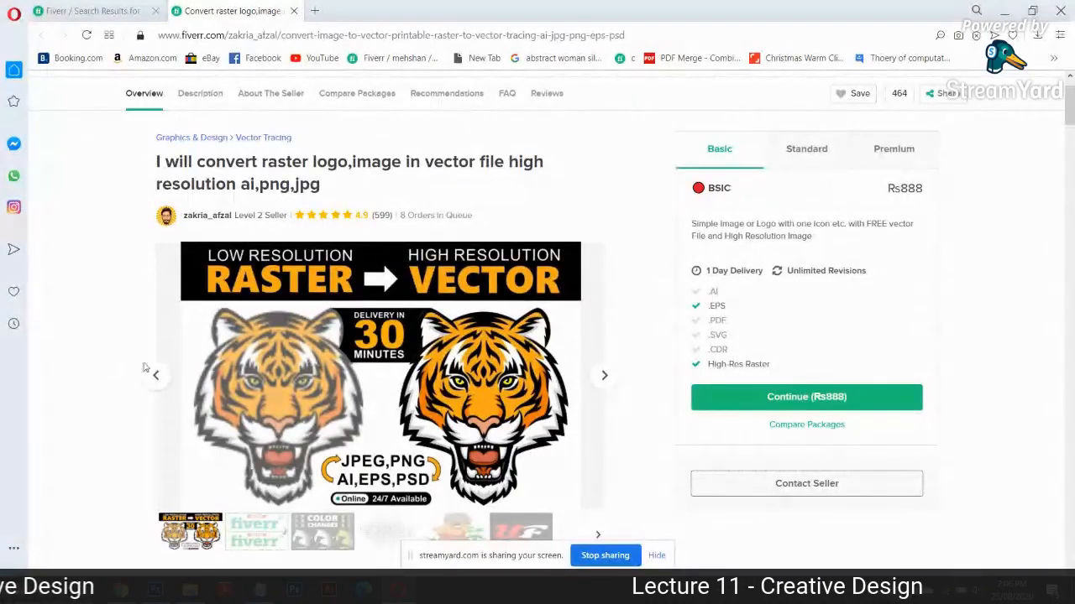
# - View the robot image Robot useartboard-01.jpg from the desktop, and go back to the Fiverr search results for "vector"
pyautogui.click(1072, 590)
pyautogui.click(802, 487)
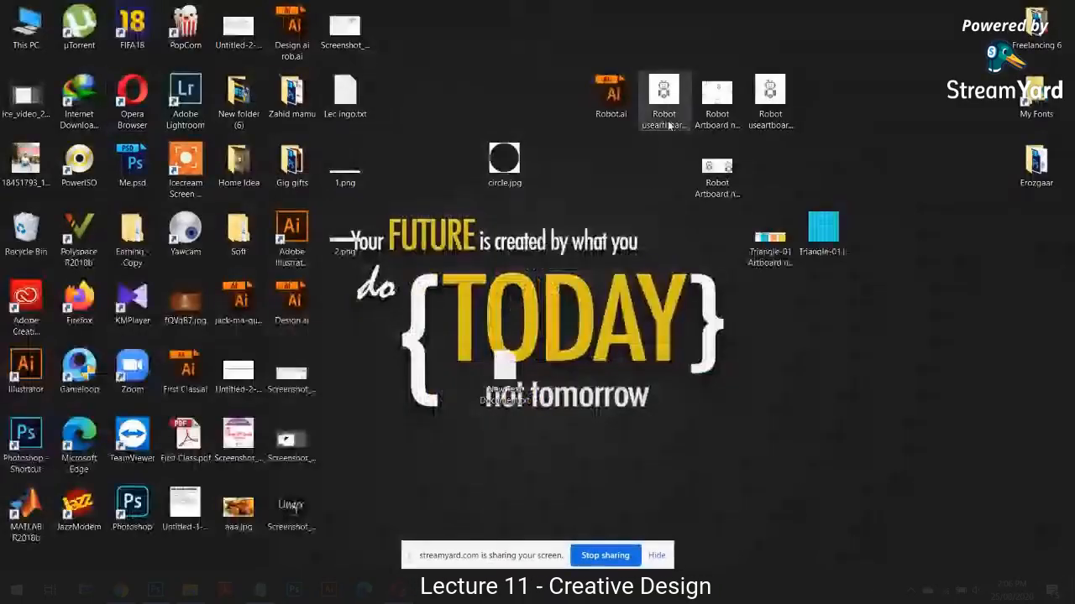
pyautogui.doubleClick(663, 100)
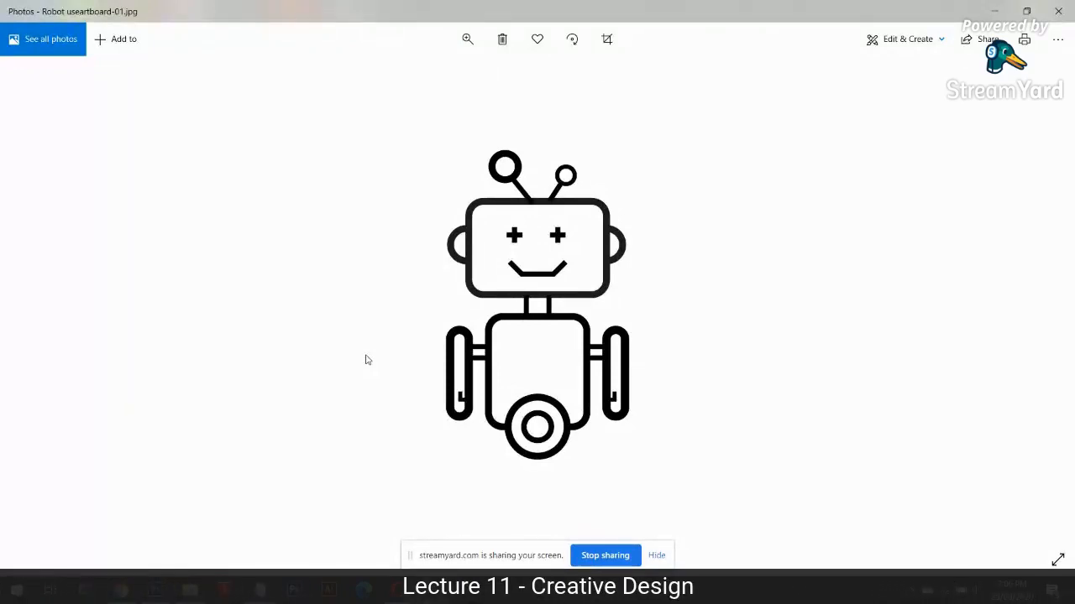
pyautogui.hotkey('alt', 'Tab')
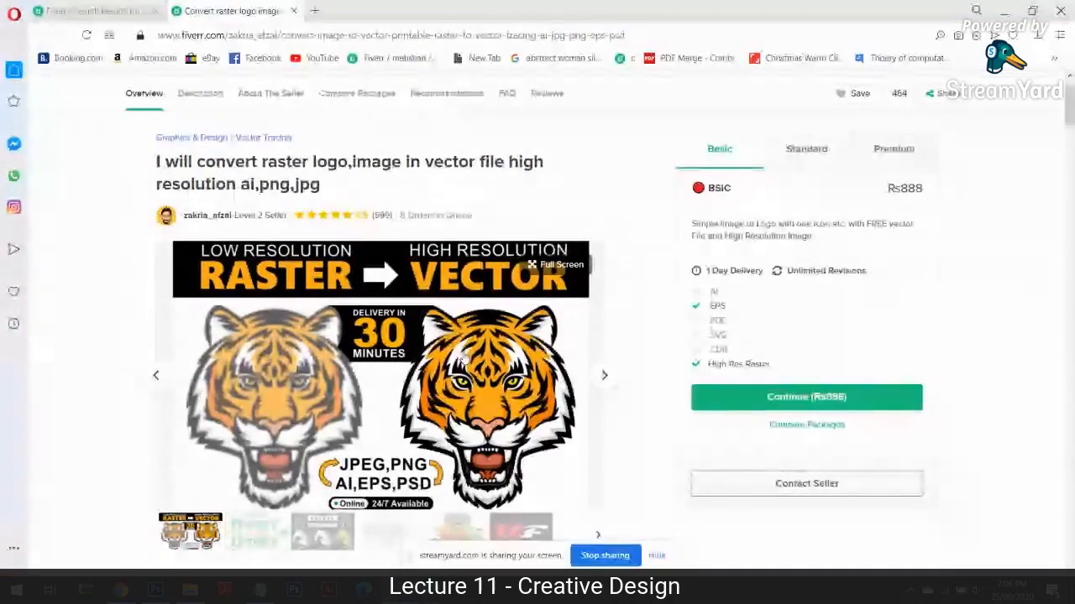
pyautogui.click(136, 7)
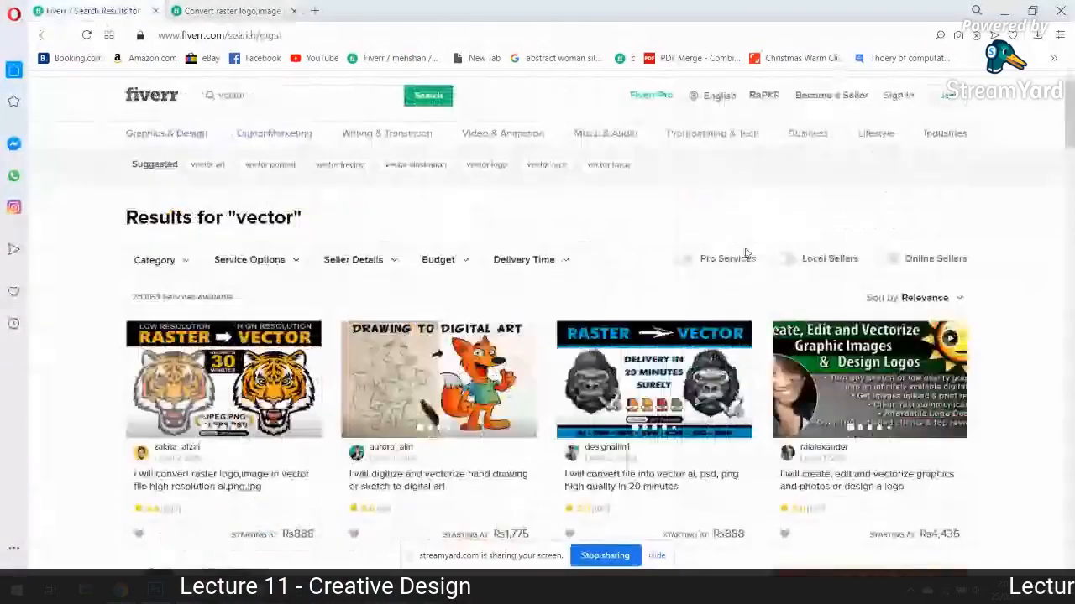
# - Move 1.png and 2.png to a free area of the desktop and open 1.png in Photos
pyautogui.press('super+d')
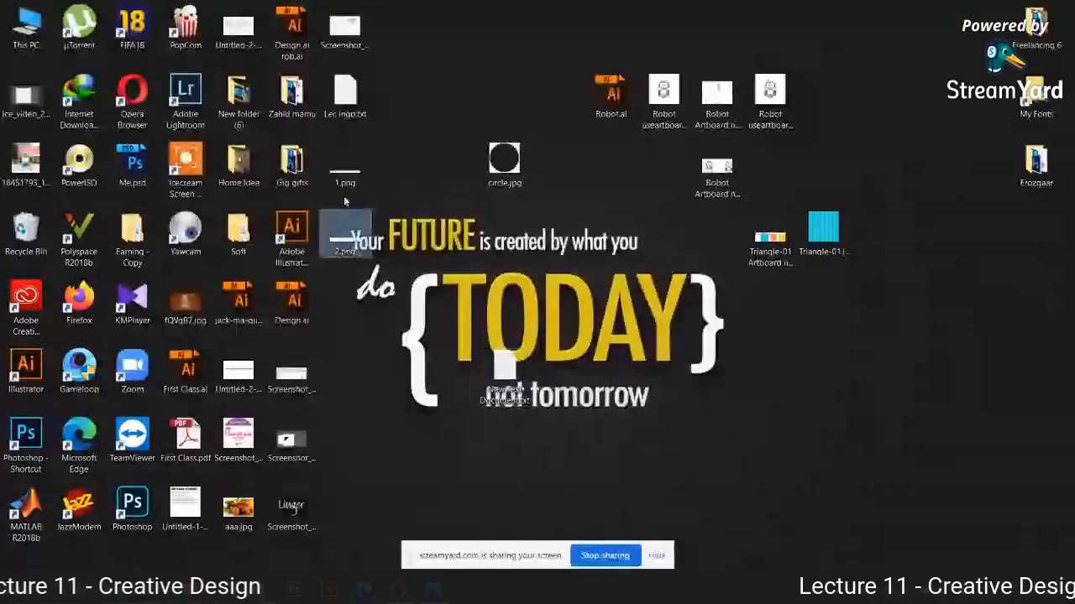
pyautogui.moveTo(352, 246); pyautogui.dragTo(400, 321)
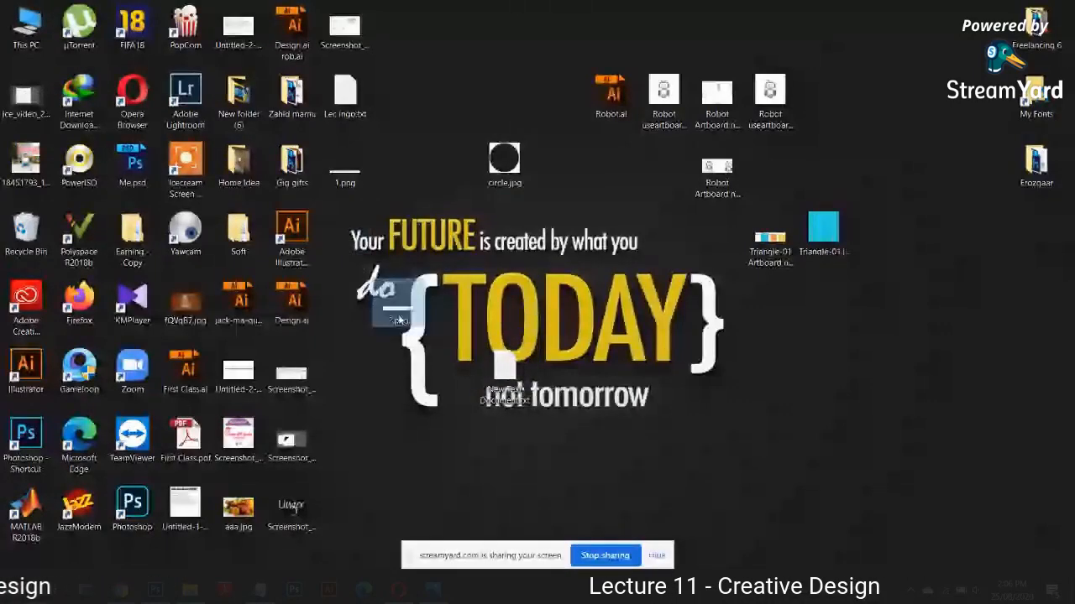
pyautogui.doubleClick(398, 317)
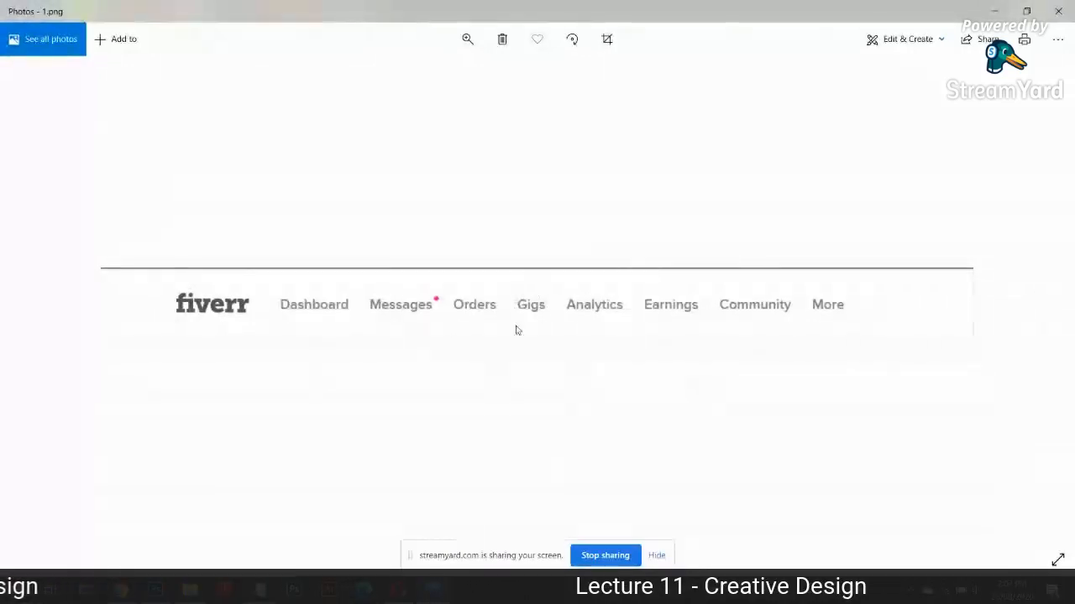
# - Capture the Fiverr menu bar area, mark Gigs with a blue rectangle, and discard the capture and close 1.png
pyautogui.press('Print')
pyautogui.moveTo(91, 225); pyautogui.dragTo(1073, 386)
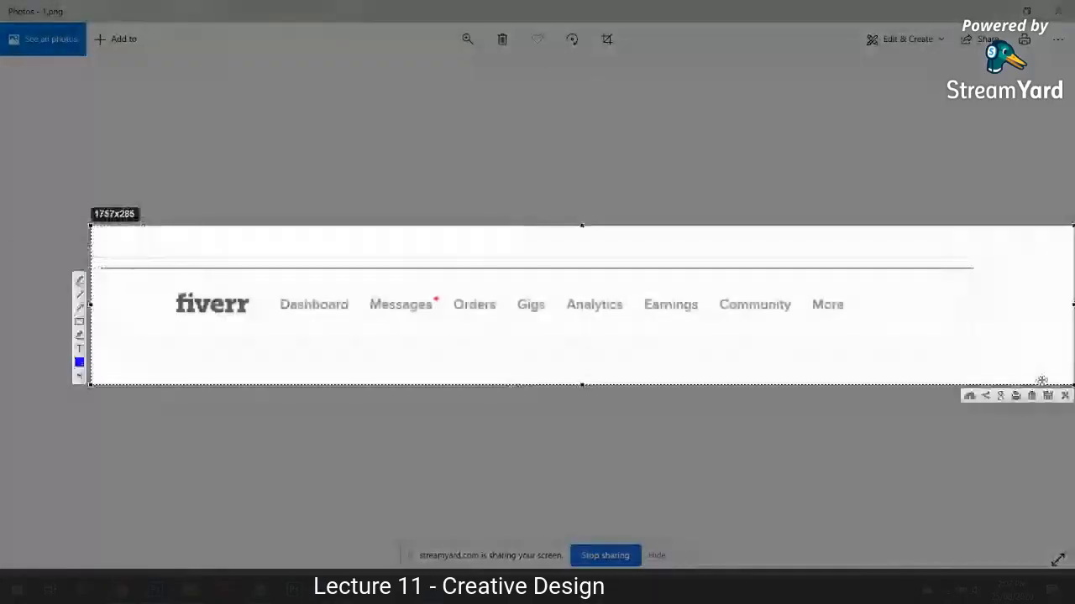
pyautogui.click(78, 321)
pyautogui.moveTo(512, 290); pyautogui.dragTo(553, 327)
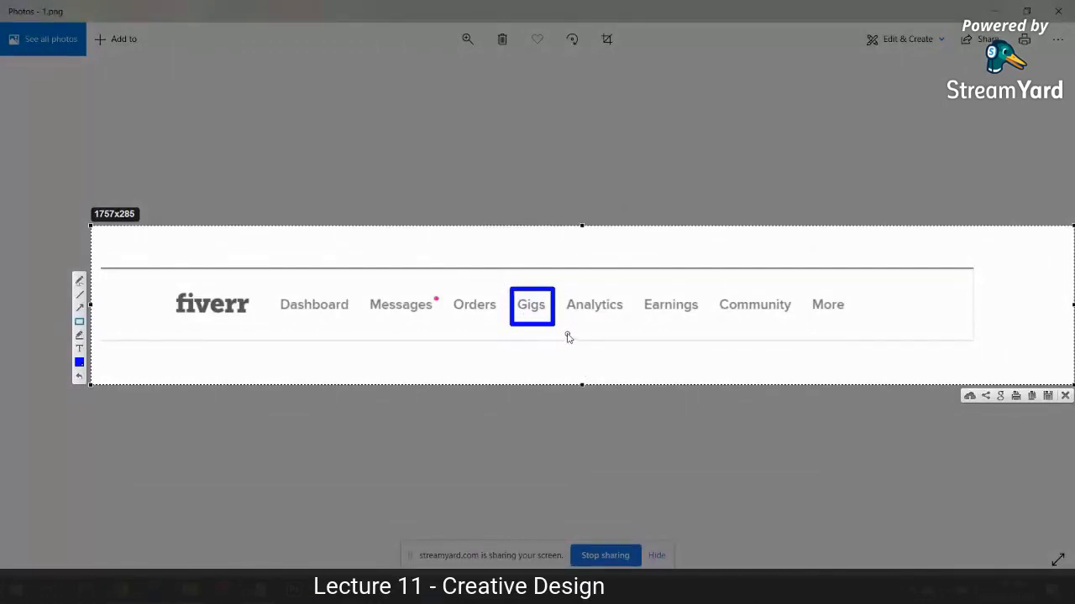
pyautogui.press('Escape')
pyautogui.click(1057, 12)
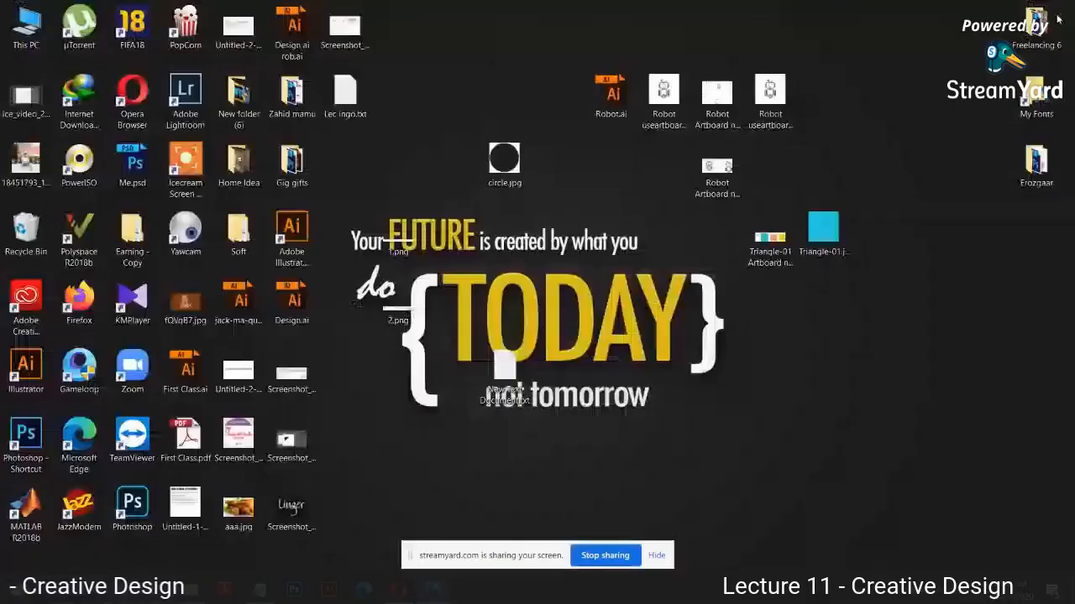
# - Open 2.png, capture its Gigs header, mark ACTIVE and the whole status row with blue rectangles, and discard the capture
pyautogui.doubleClick(388, 311)
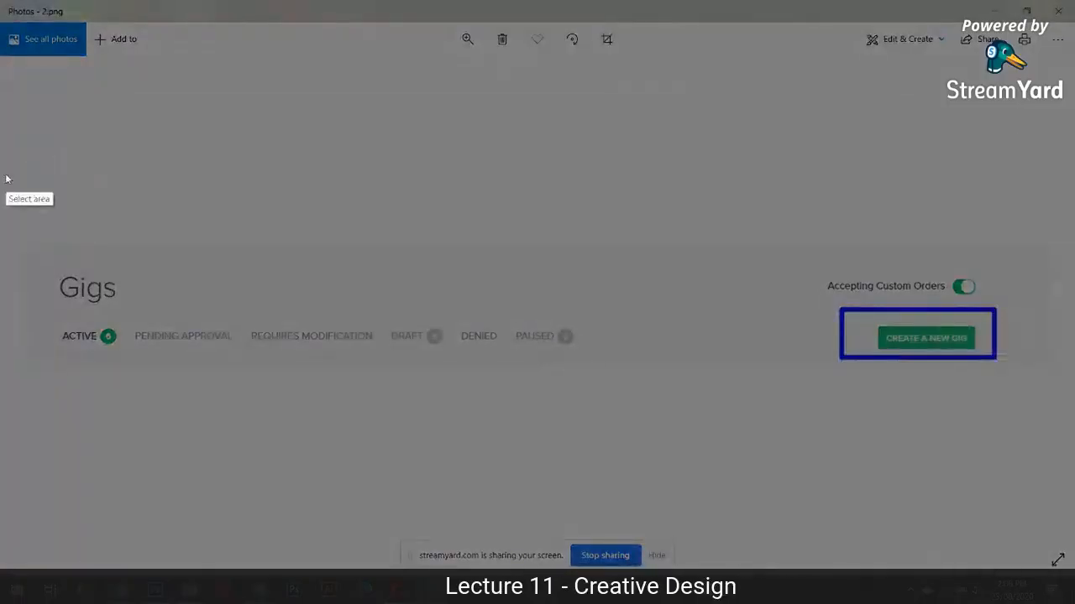
pyautogui.moveTo(12, 234); pyautogui.dragTo(1059, 376)
pyautogui.click(1049, 310)
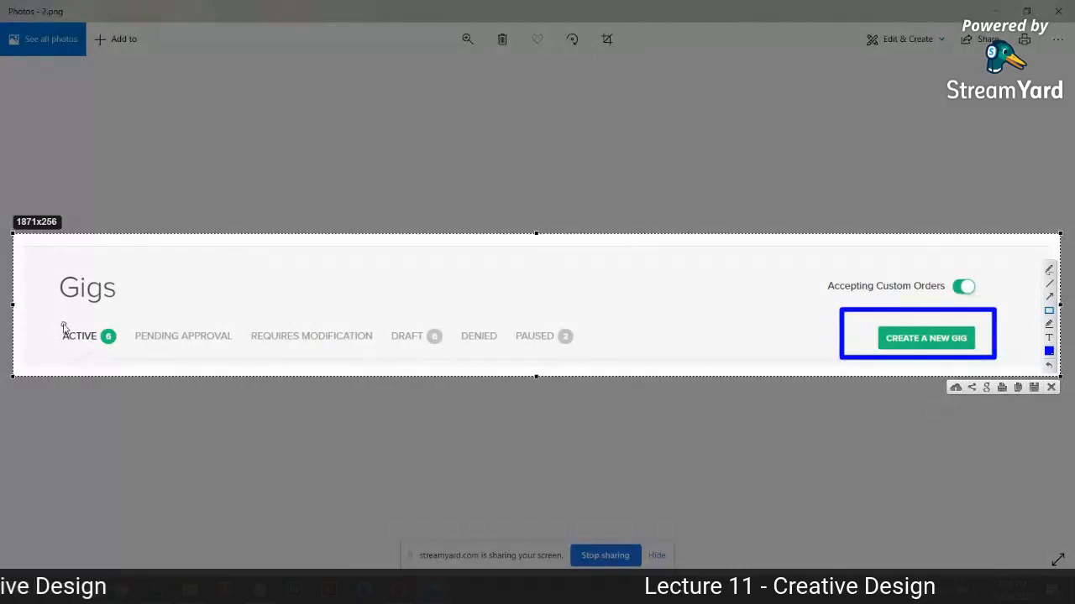
pyautogui.moveTo(52, 322); pyautogui.dragTo(107, 347)
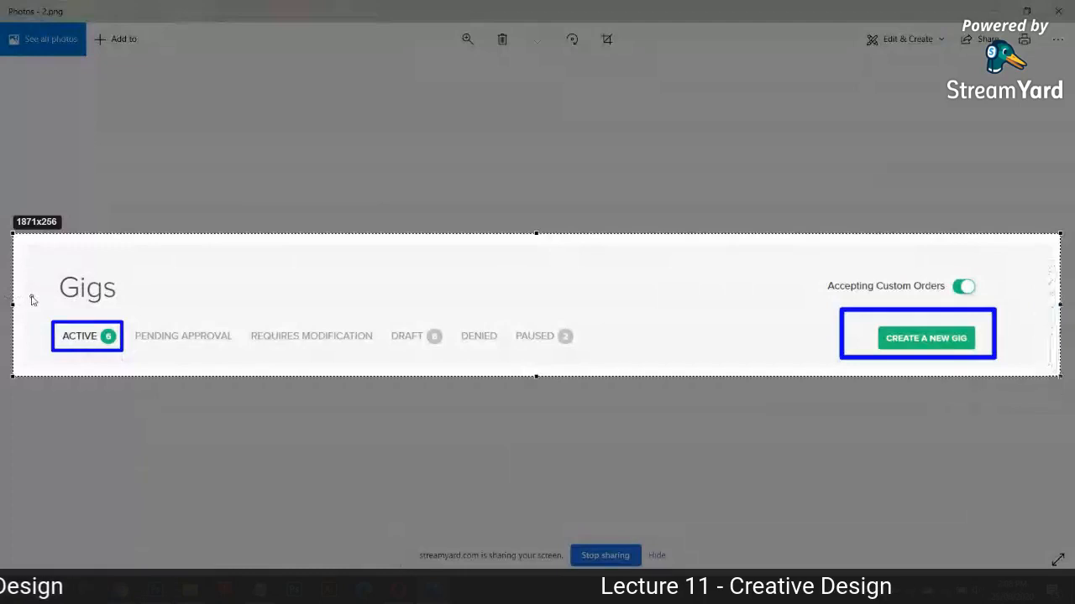
pyautogui.moveTo(30, 295); pyautogui.dragTo(608, 375)
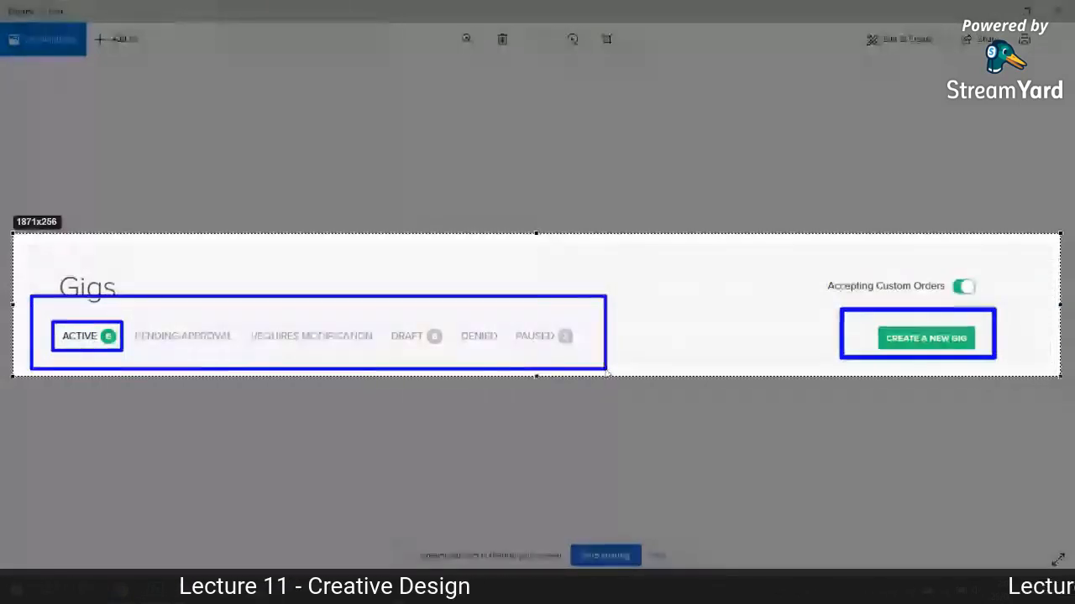
pyautogui.moveTo(606, 372); pyautogui.dragTo(606, 372)
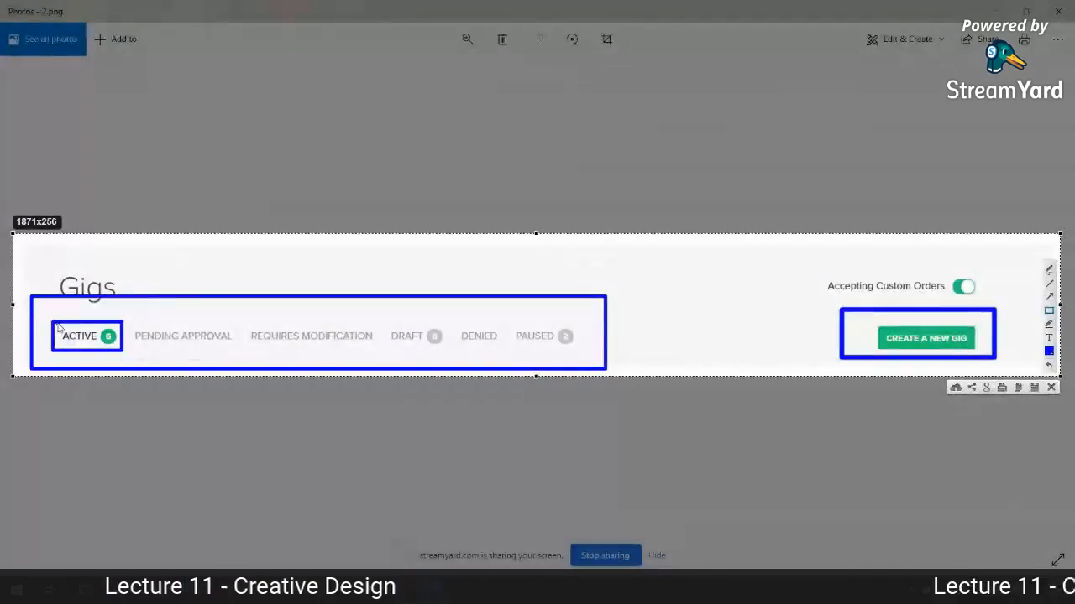
pyautogui.press('Escape')
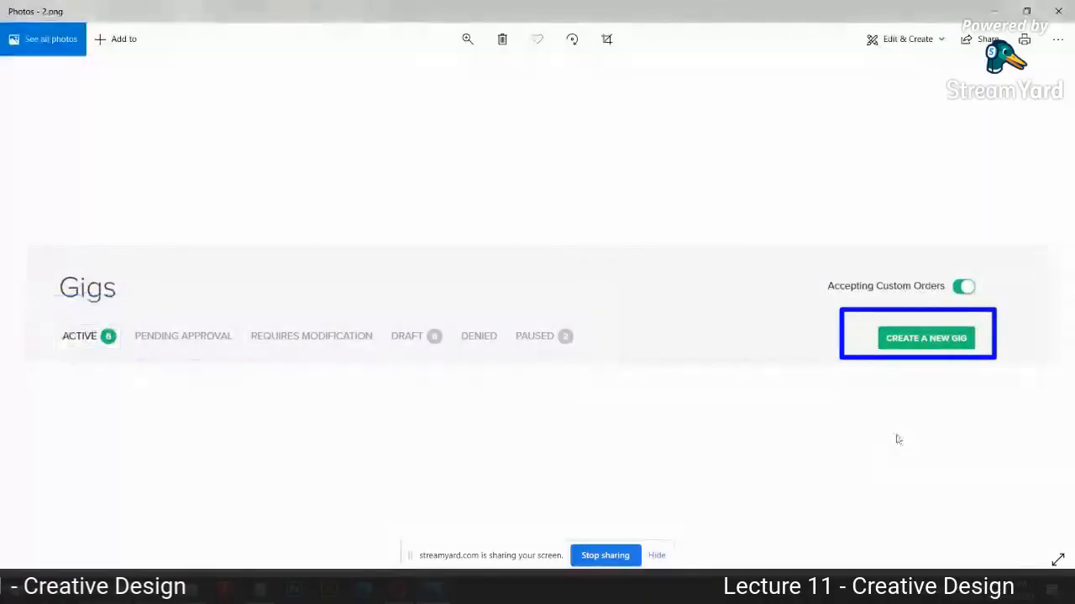
# - Switch to the StreamYard studio, hide the screen-sharing notice, and copy the guest invitation link
pyautogui.click(121, 590)
pyautogui.click(103, 536)
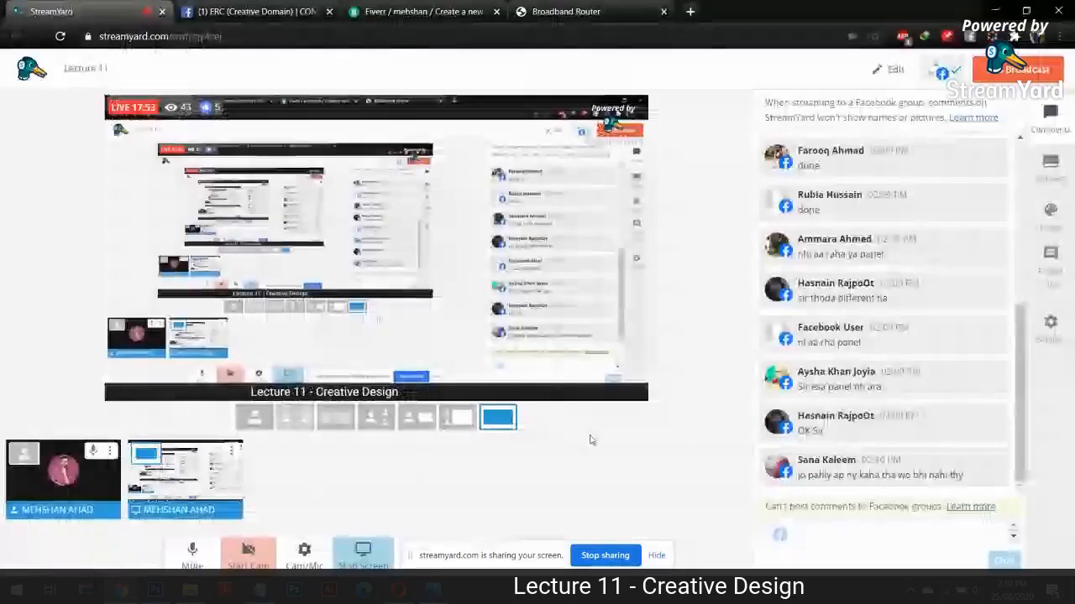
pyautogui.click(657, 556)
pyautogui.click(420, 549)
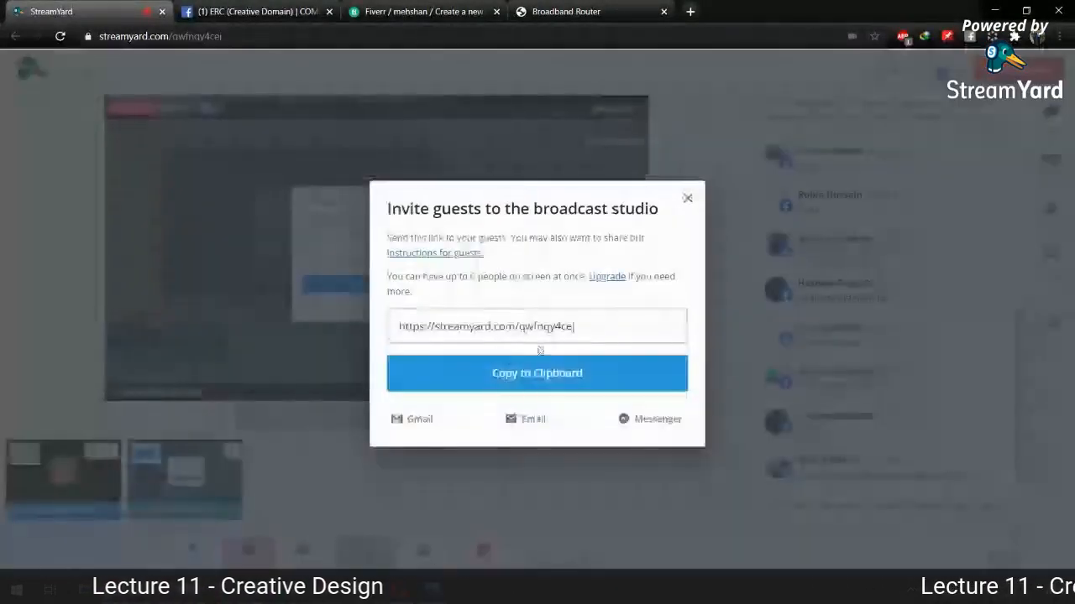
pyautogui.click(542, 373)
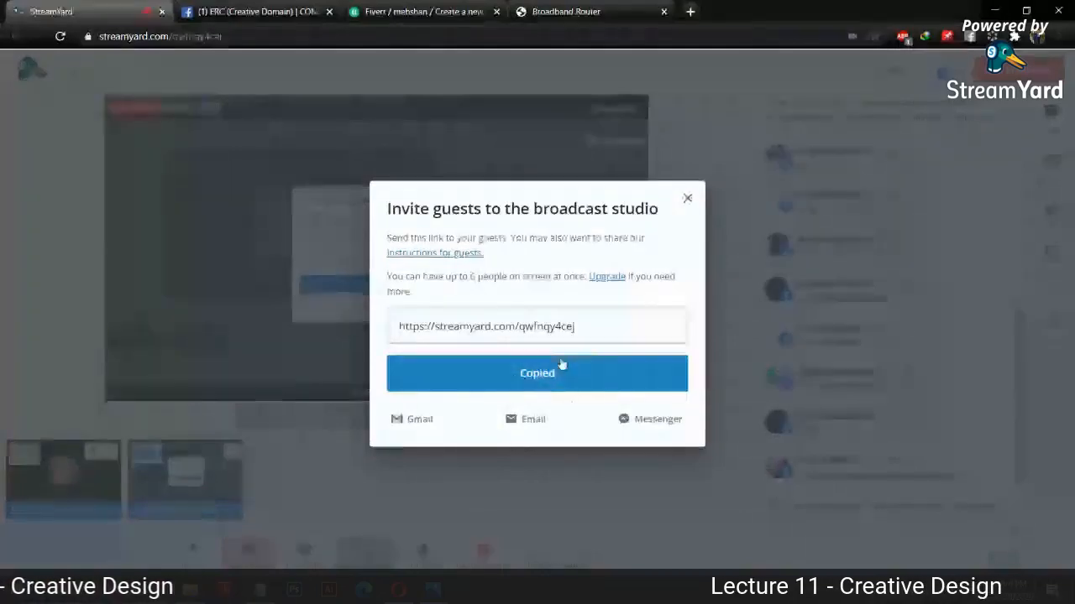
pyautogui.click(676, 480)
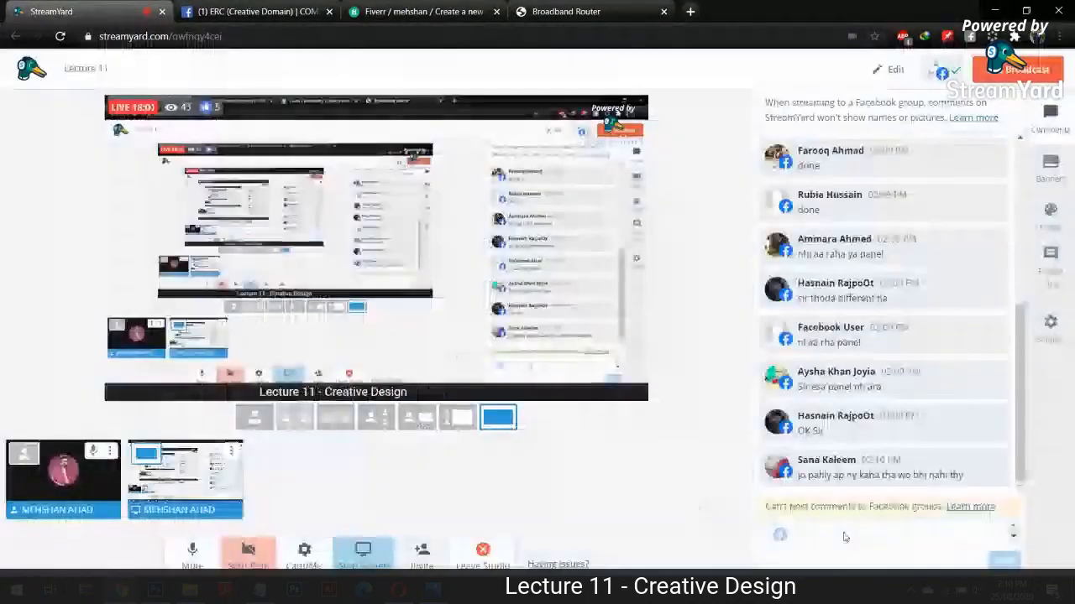
# - View the Lecture 11 broadcast on Facebook from its StreamYard destination, continuing past the viewing tip
pyautogui.click(942, 72)
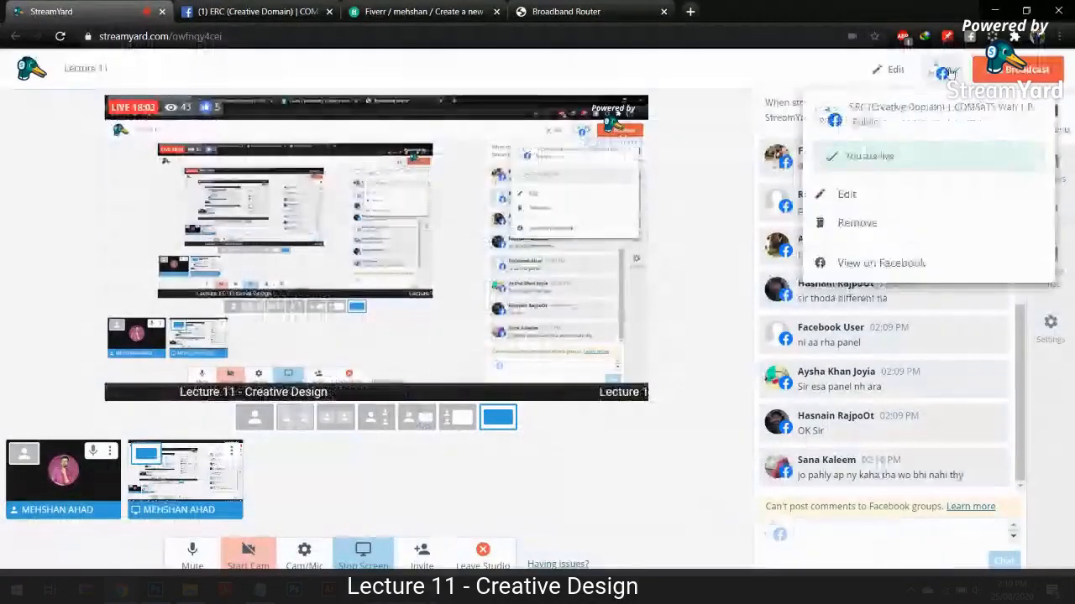
pyautogui.click(892, 260)
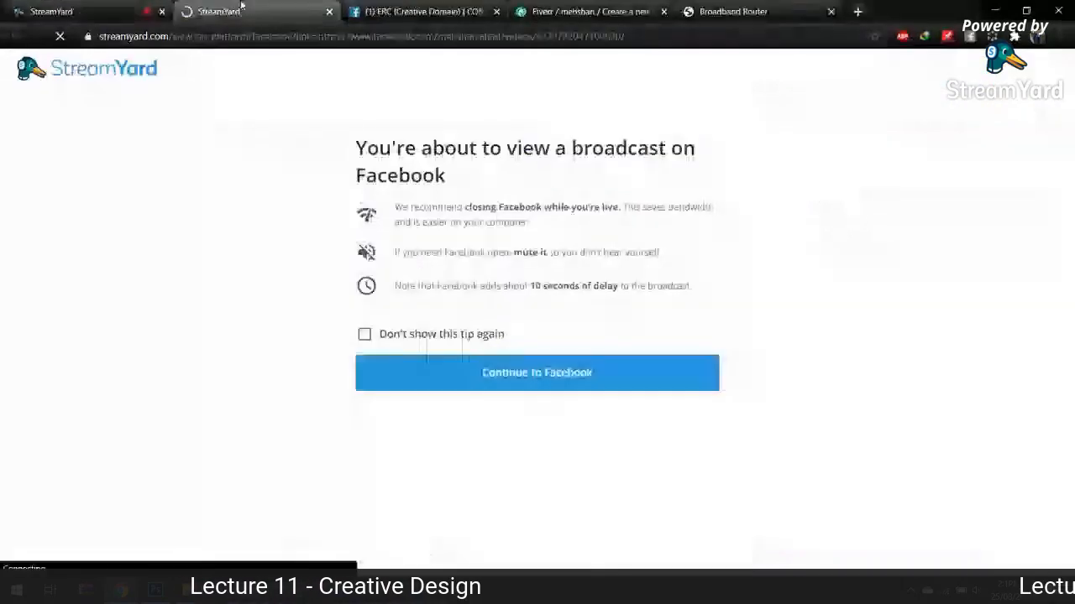
pyautogui.click(455, 379)
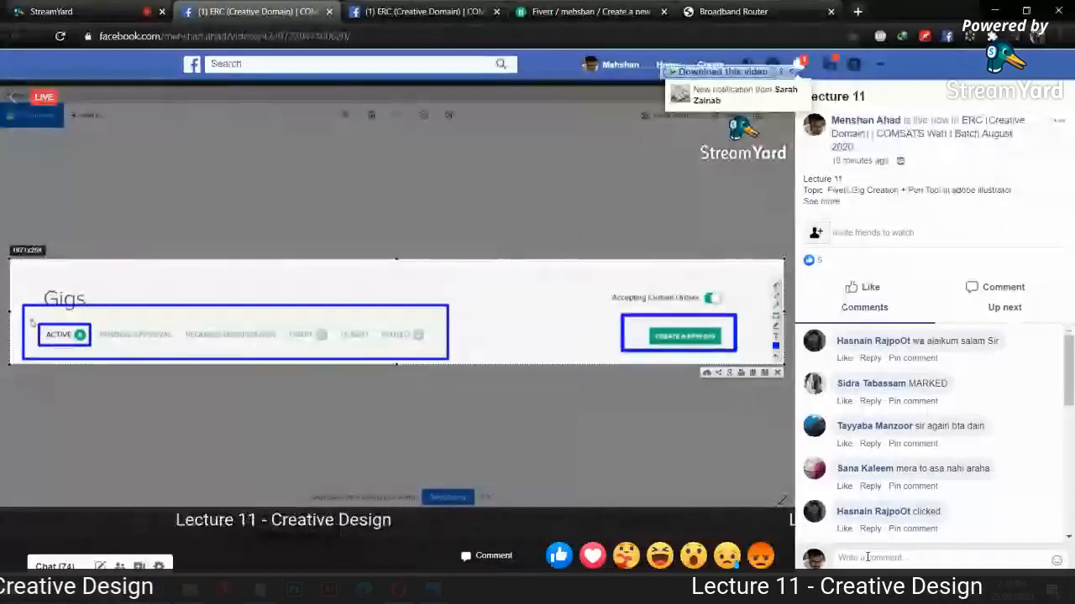
# - Copy the guest invitation link from StreamYard again and post it as a comment on the Facebook live video
pyautogui.click(72, 9)
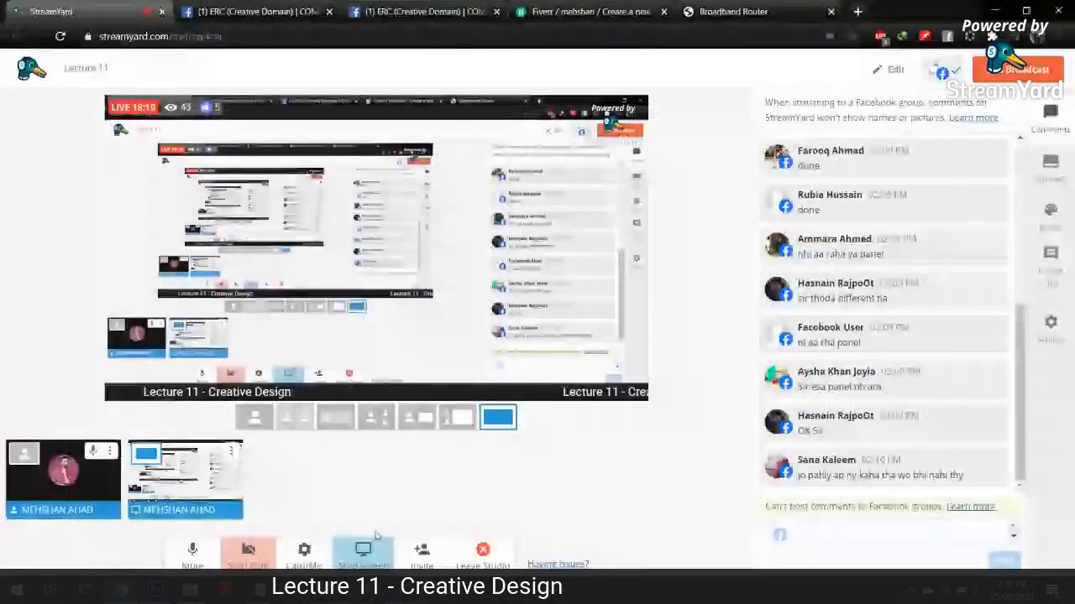
pyautogui.click(412, 541)
pyautogui.click(537, 372)
pyautogui.click(194, 7)
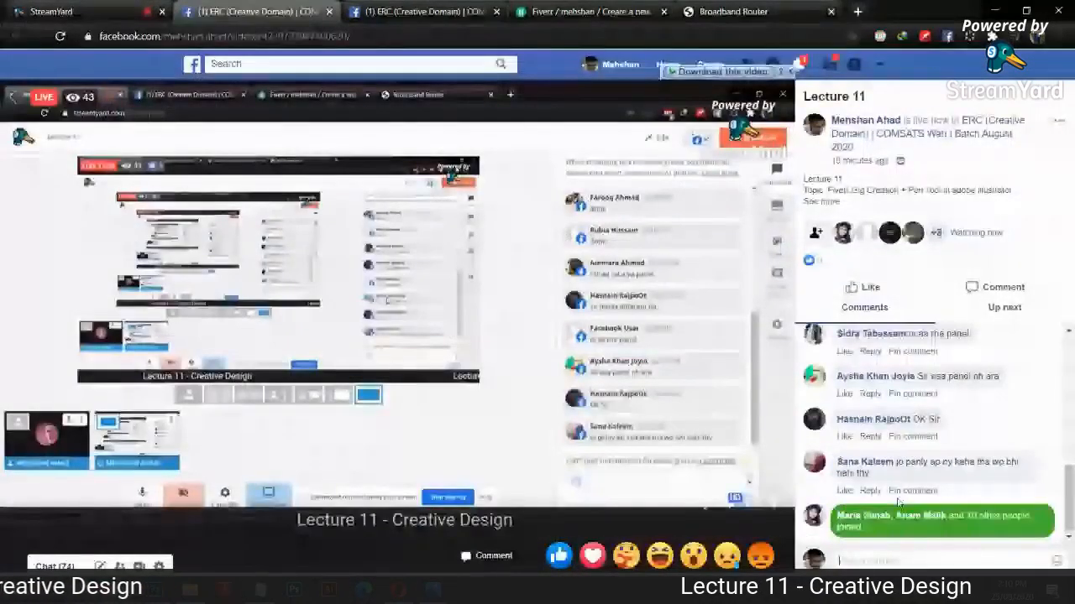
pyautogui.hotkey('ctrl', 'v')
pyautogui.press('Return')
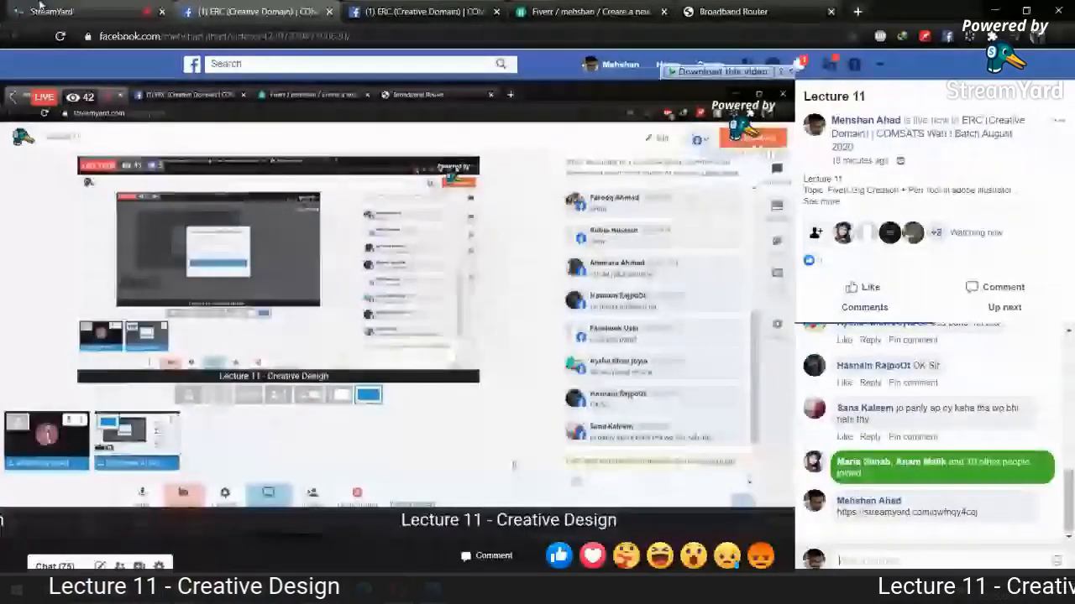
# - Return to the StreamYard studio and add the waiting guest to the broadcast
pyautogui.click(42, 10)
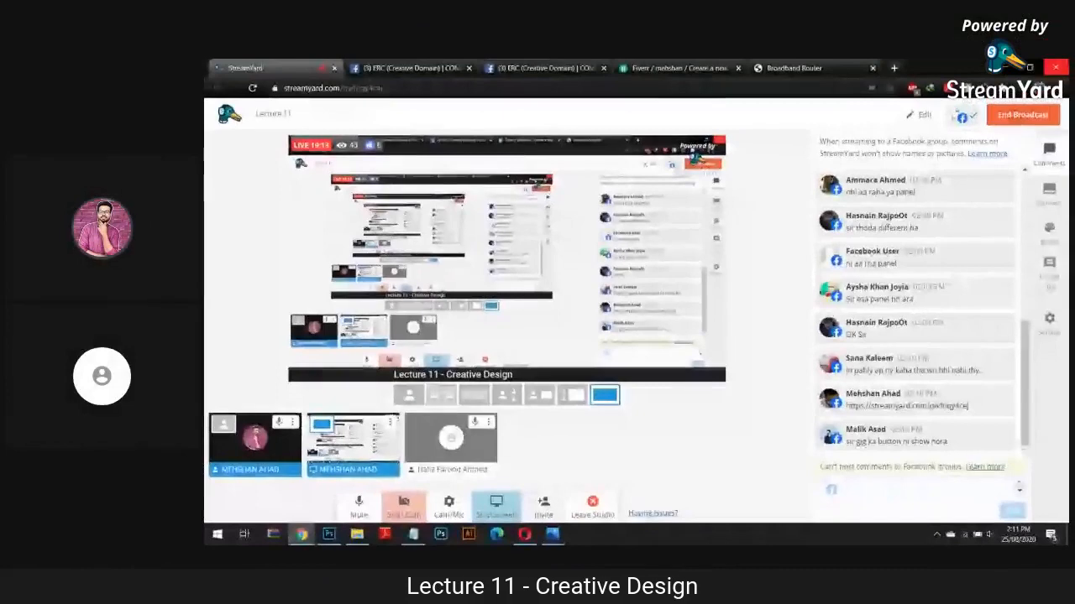
pyautogui.moveTo(462, 422)
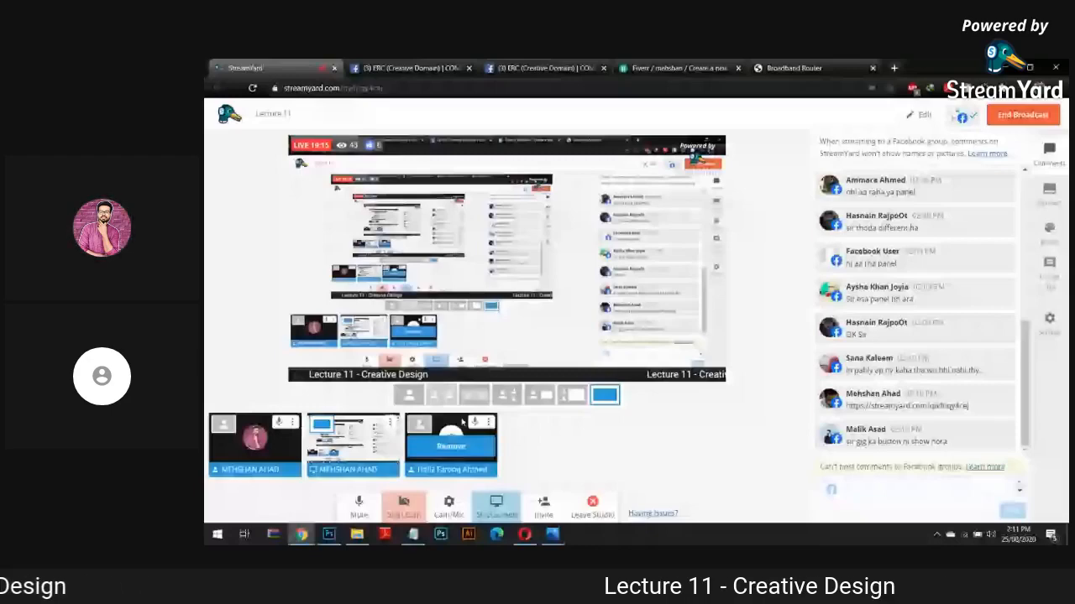
pyautogui.click(463, 422)
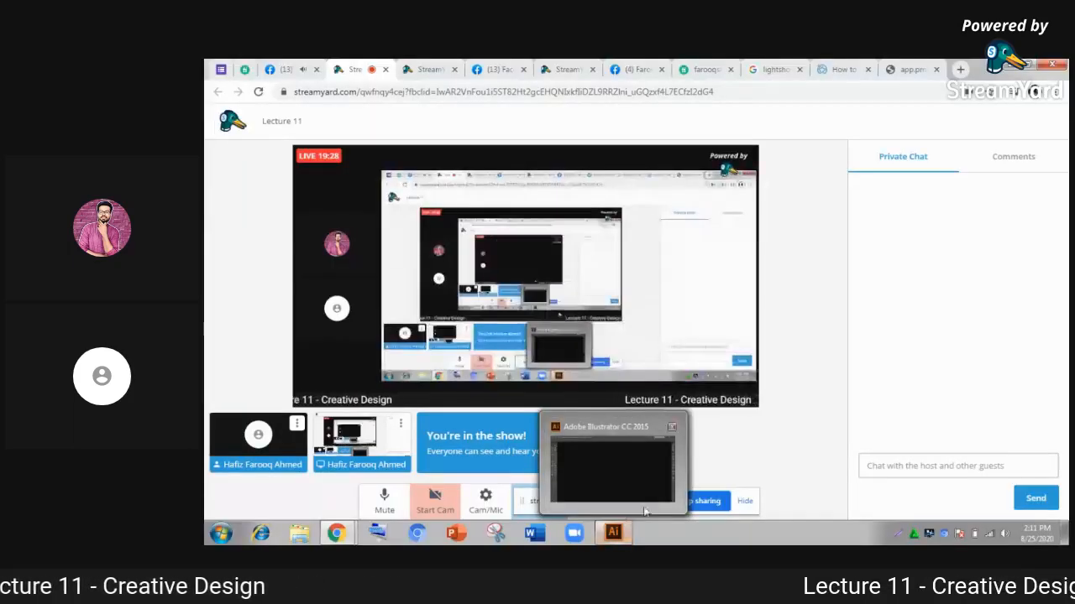
# - Leave Illustrator for the Fiverr seller onboarding page, go back to the seller's profile page, and look over the profile information
pyautogui.click(626, 537)
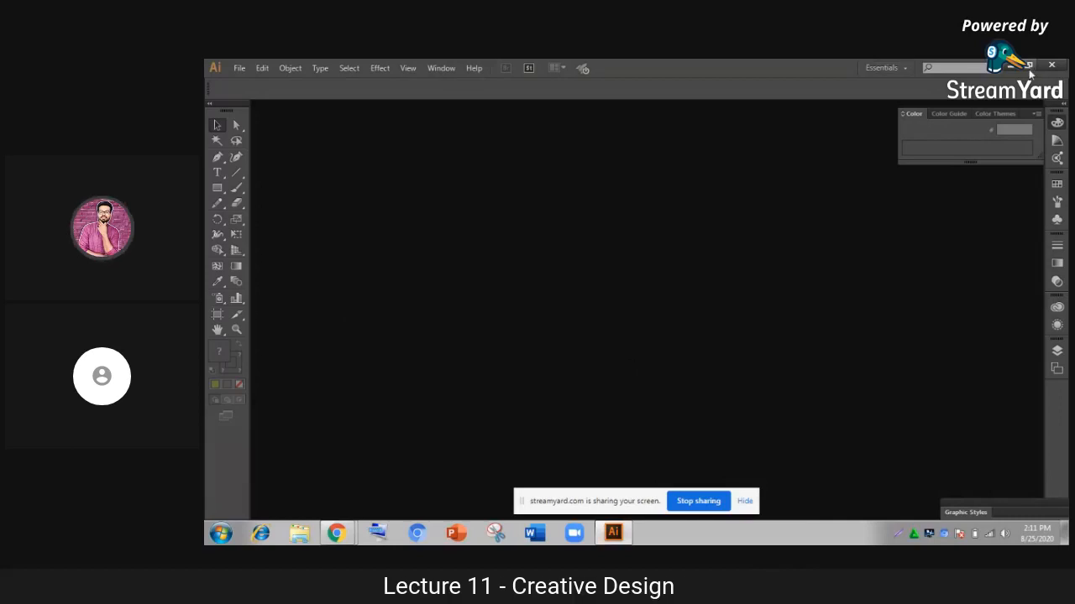
pyautogui.click(1029, 67)
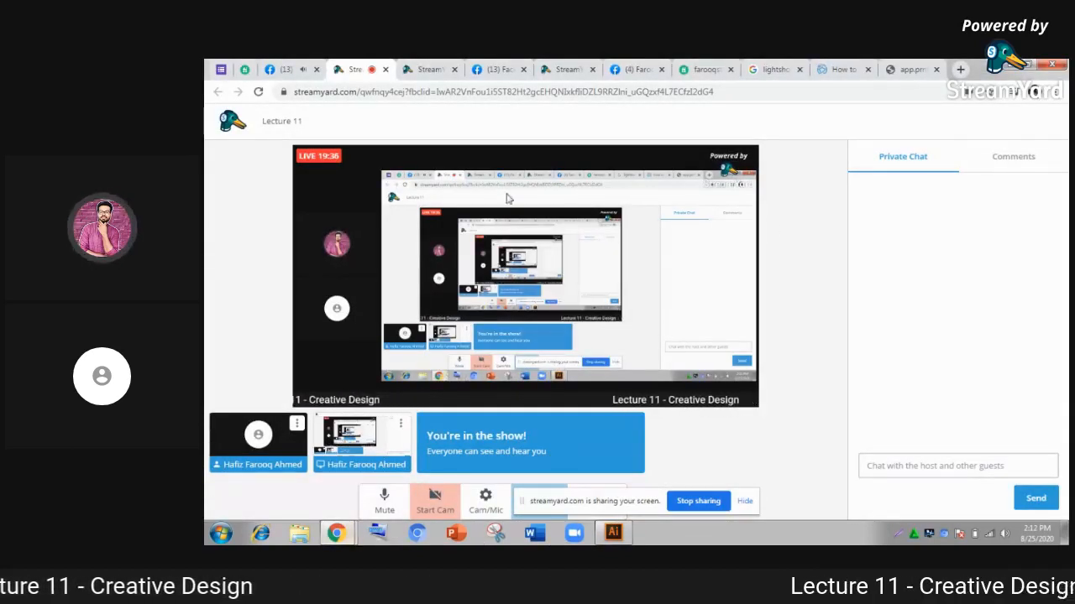
pyautogui.click(246, 70)
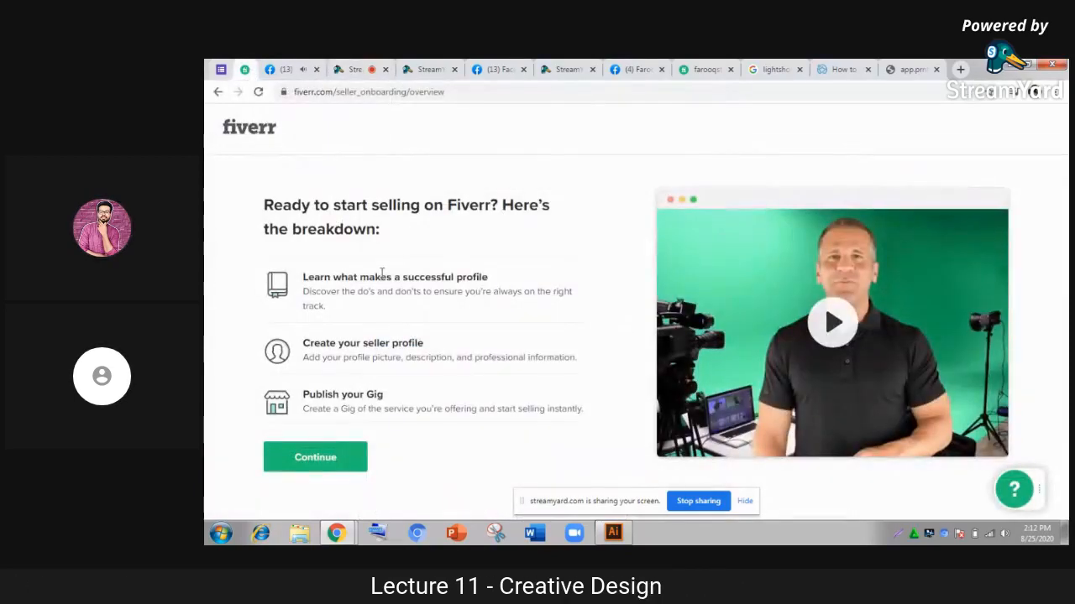
pyautogui.click(219, 93)
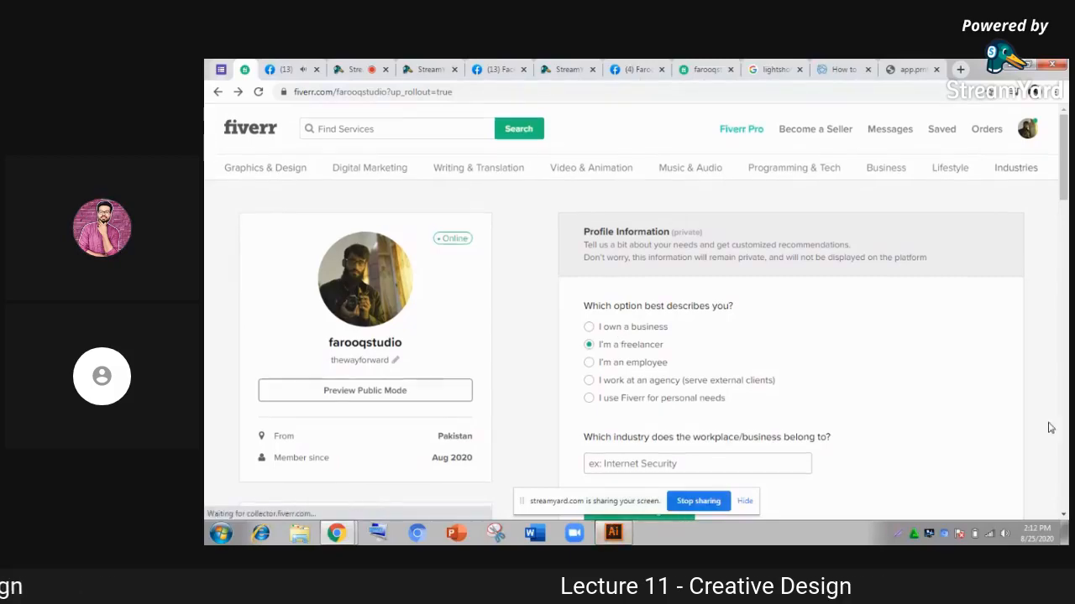
pyautogui.scroll(-3, 1052, 412)
pyautogui.scroll(-2, 1024, 399)
pyautogui.scroll(5, 840, 360)
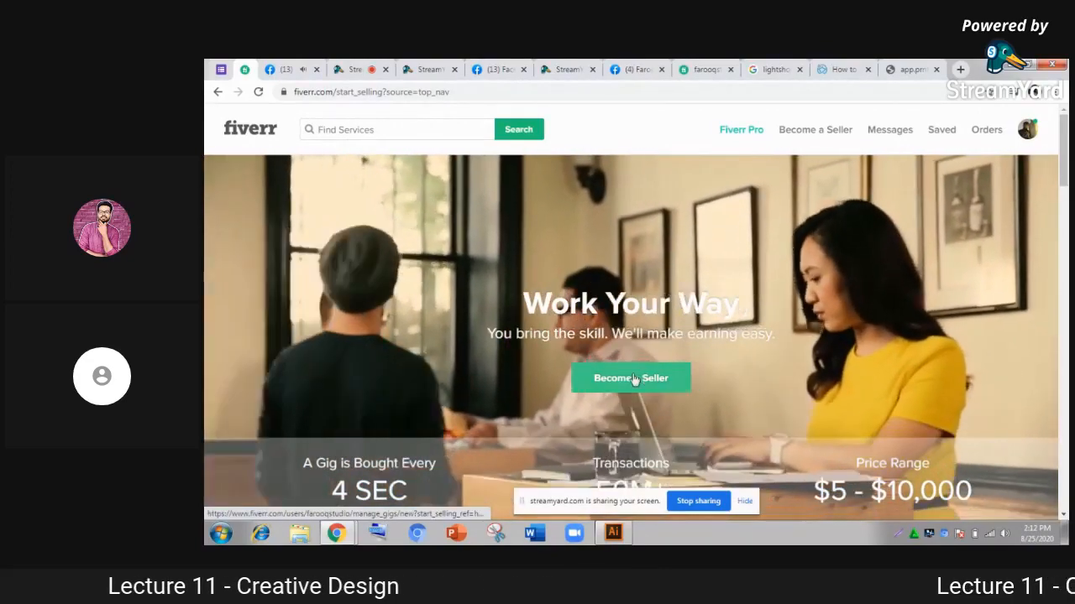
# - Start becoming a Fiverr seller and continue through the selling breakdown and successful-profile tips to the Personal Info form
pyautogui.scroll(-1, 671, 362)
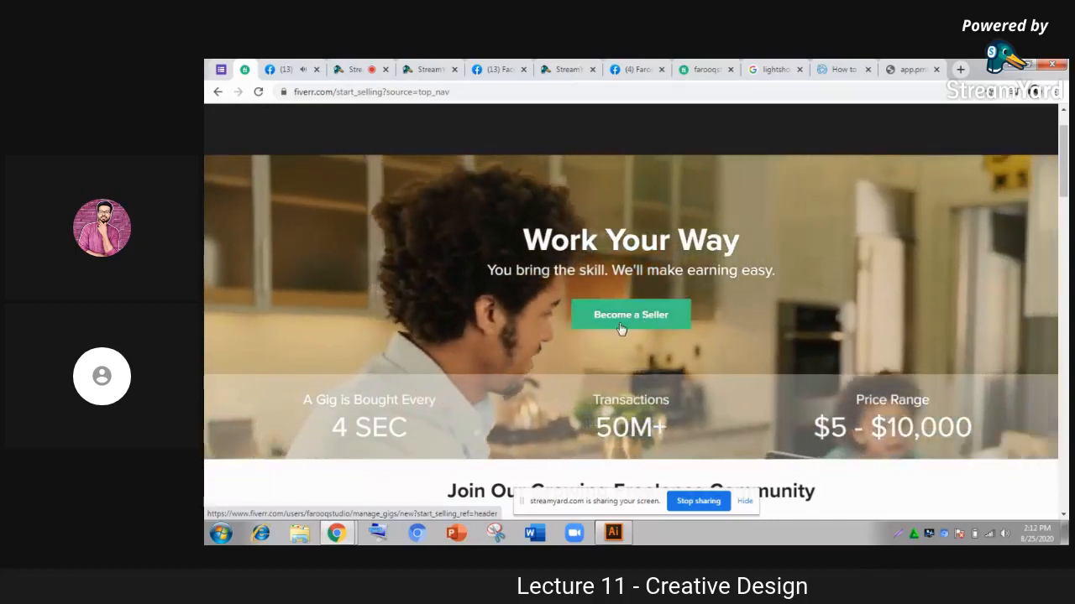
pyautogui.scroll(-1, 695, 330)
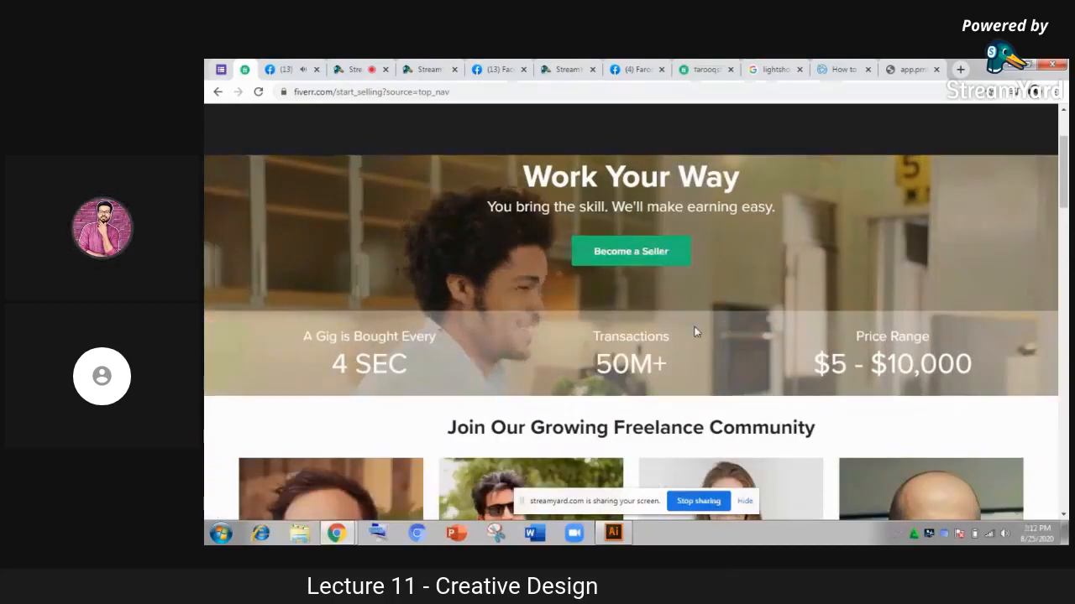
pyautogui.click(636, 257)
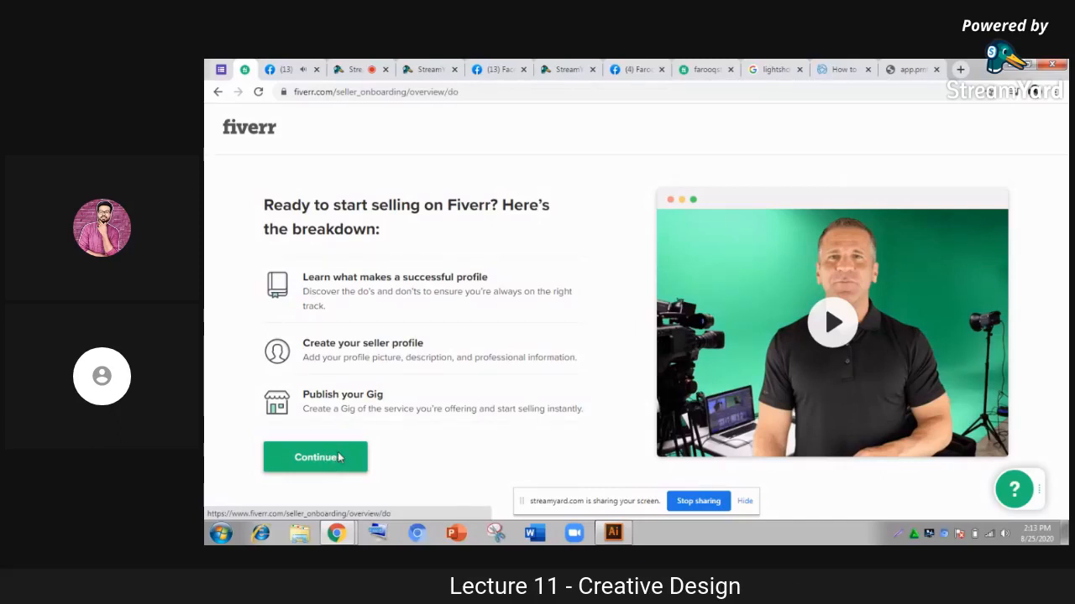
pyautogui.click(337, 458)
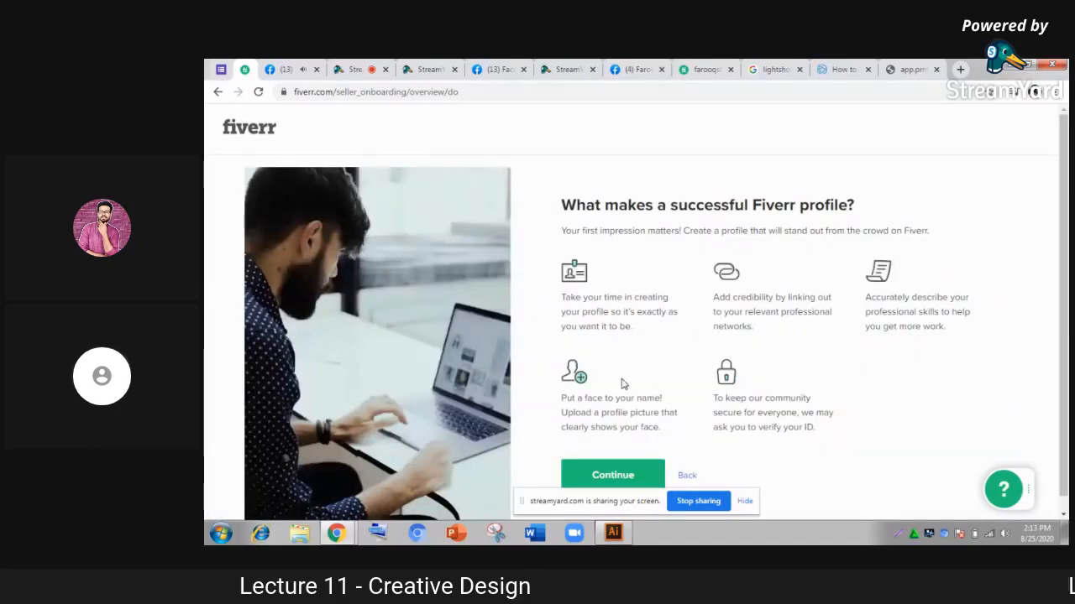
pyautogui.scroll(-1, 623, 384)
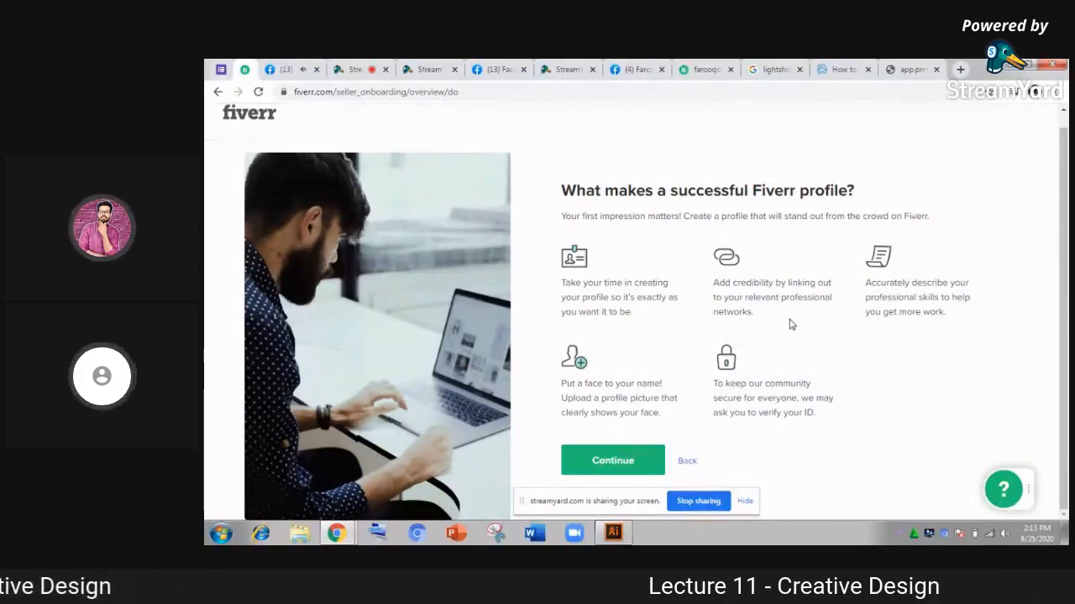
pyautogui.click(606, 458)
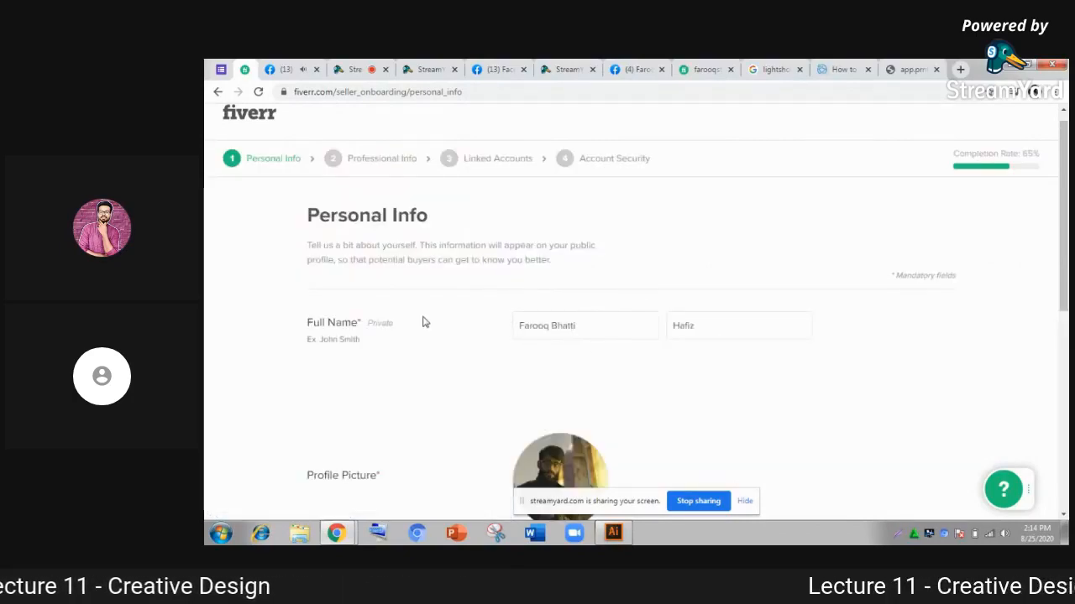
pyautogui.scroll(-1, 424, 321)
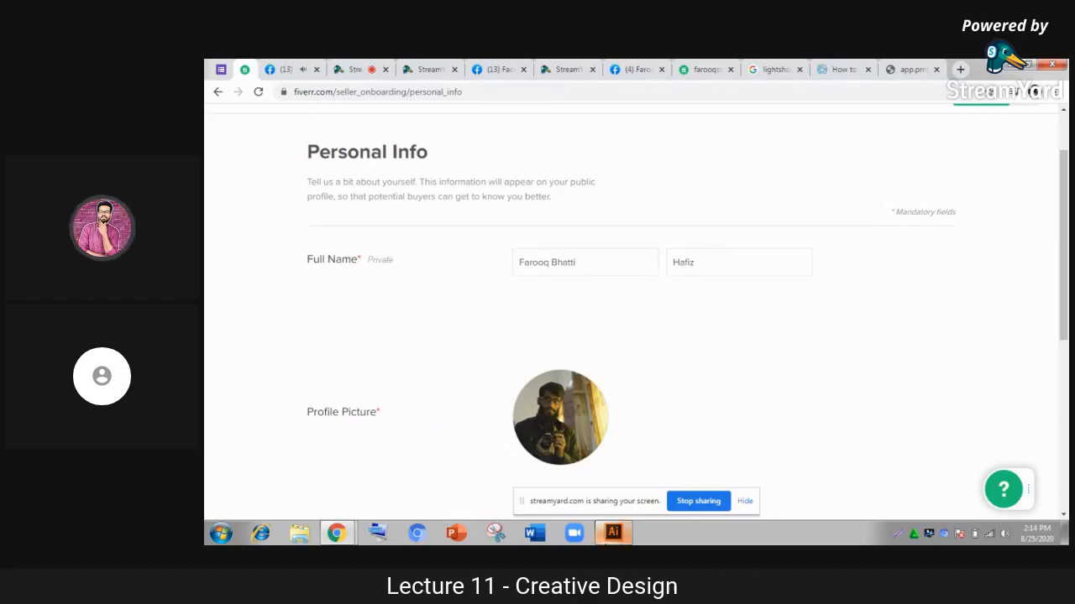
# - Unmute the microphone in StreamYard, and return to Fiverr to look over the Description and Languages sections of Personal Info
pyautogui.click(360, 70)
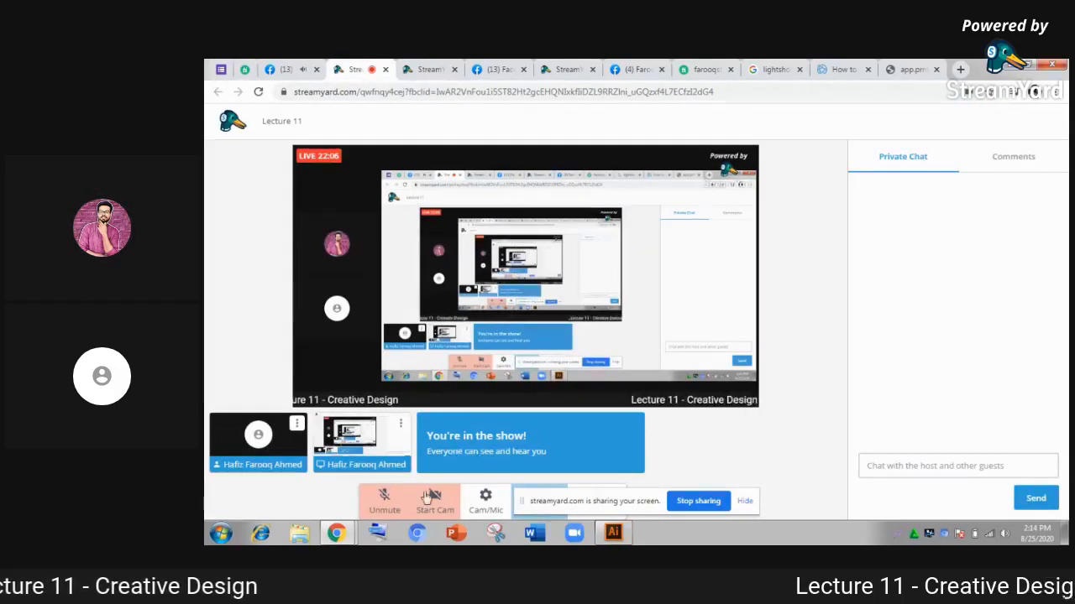
pyautogui.click(385, 502)
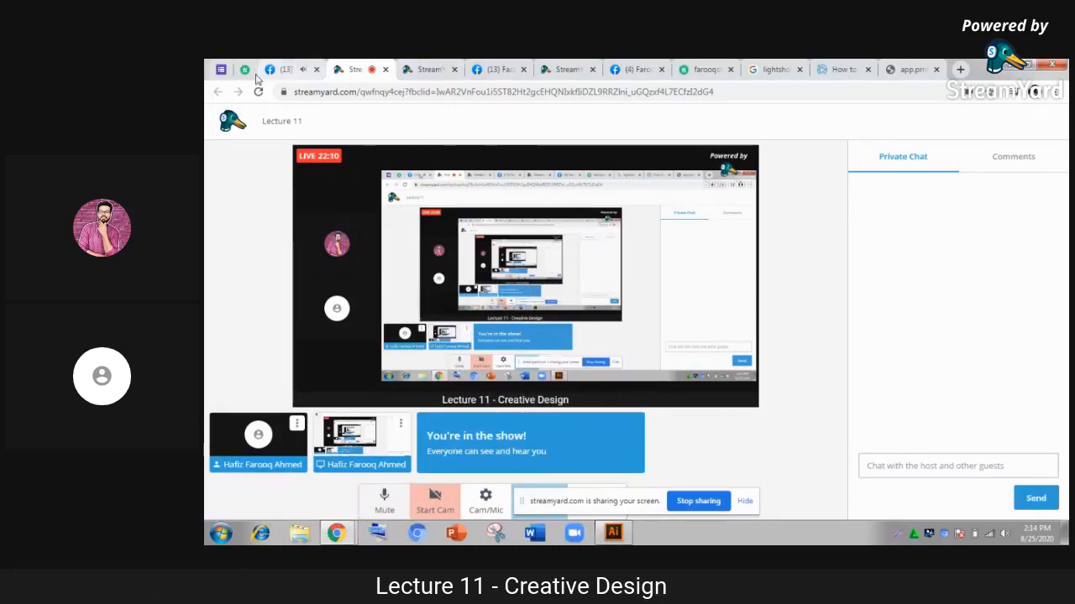
pyautogui.click(244, 69)
pyautogui.scroll(-3, 773, 460)
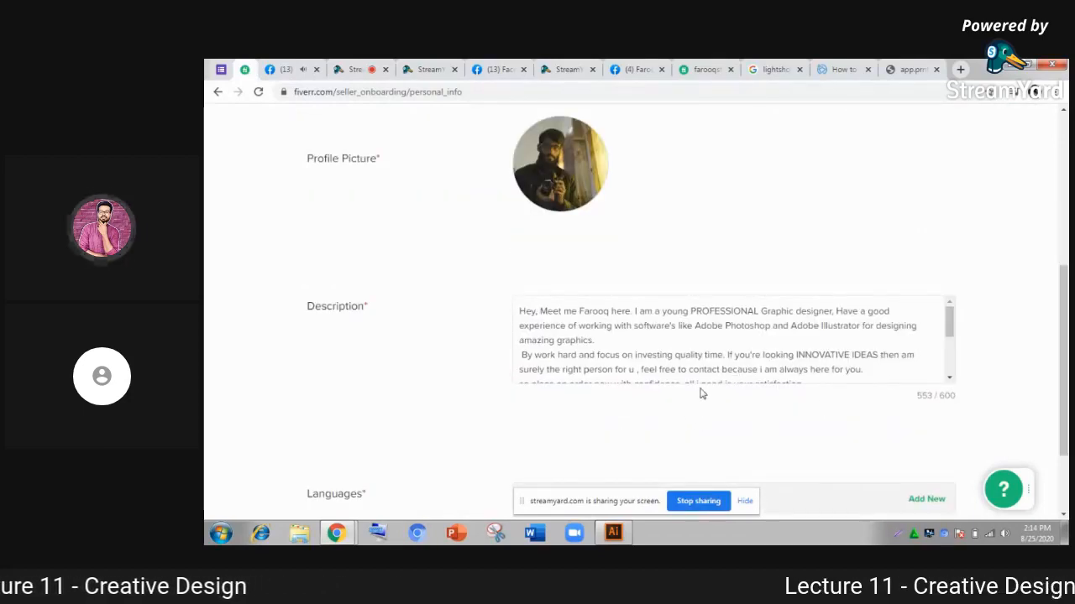
pyautogui.scroll(-1, 698, 394)
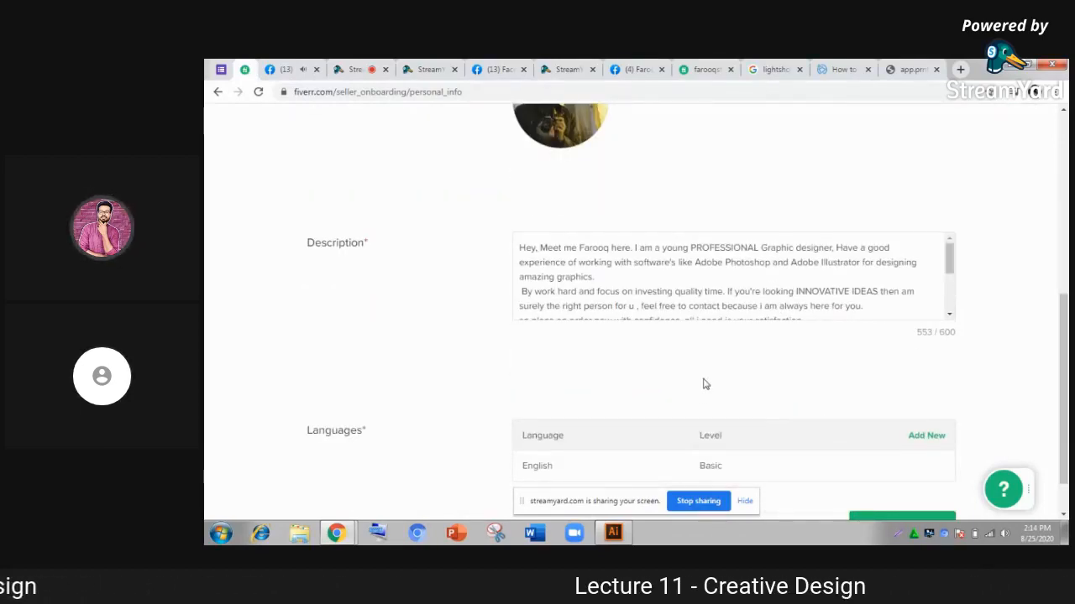
# - Review the profile picture, description and languages in Personal Info, and continue to Professional Info
pyautogui.scroll(1, 705, 383)
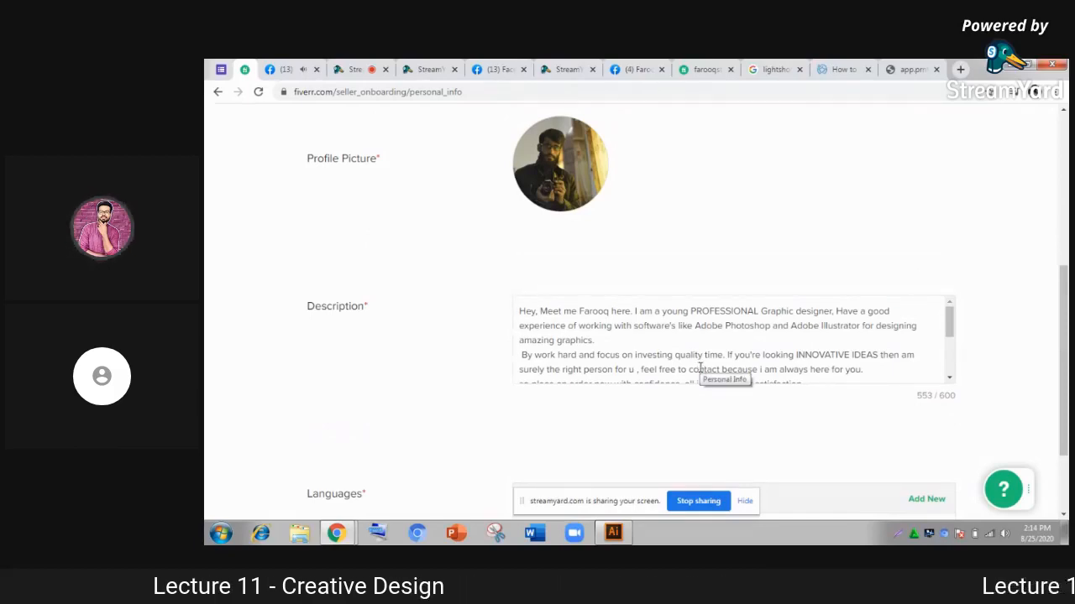
pyautogui.scroll(1, 566, 314)
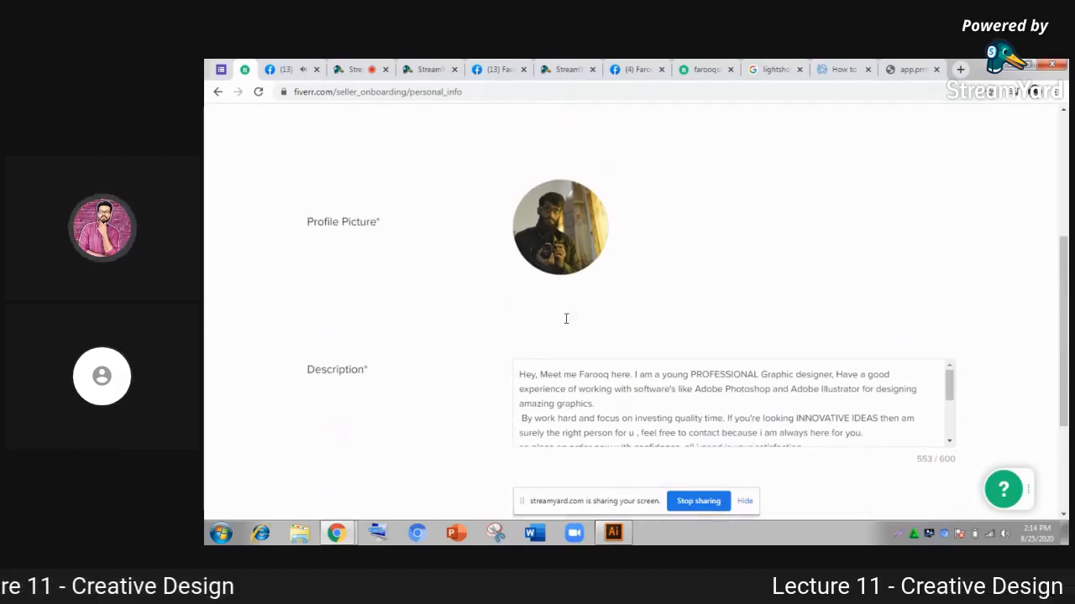
pyautogui.scroll(-3, 585, 325)
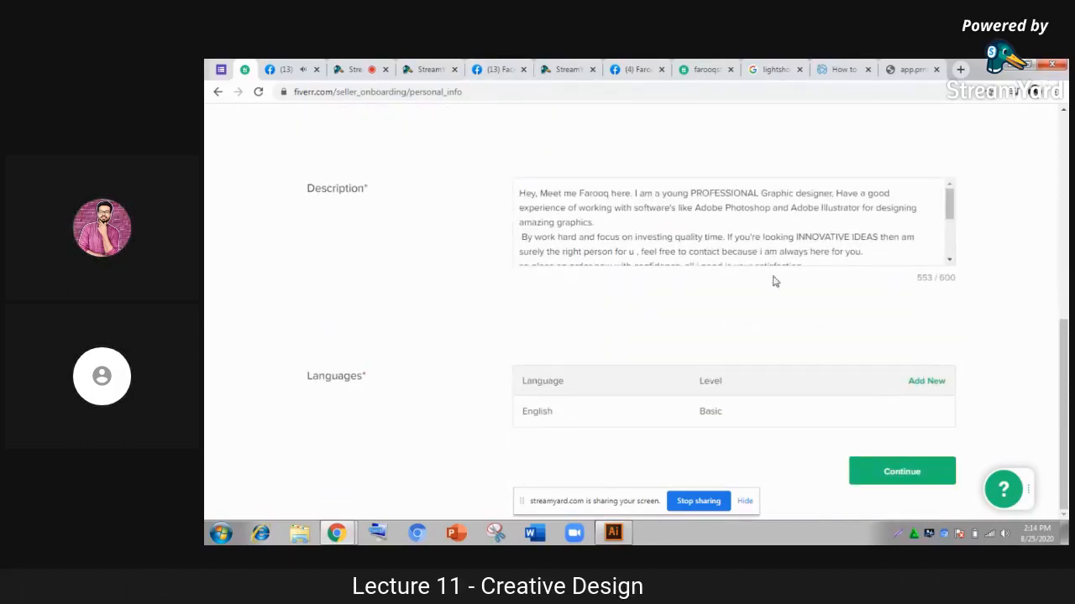
pyautogui.click(887, 476)
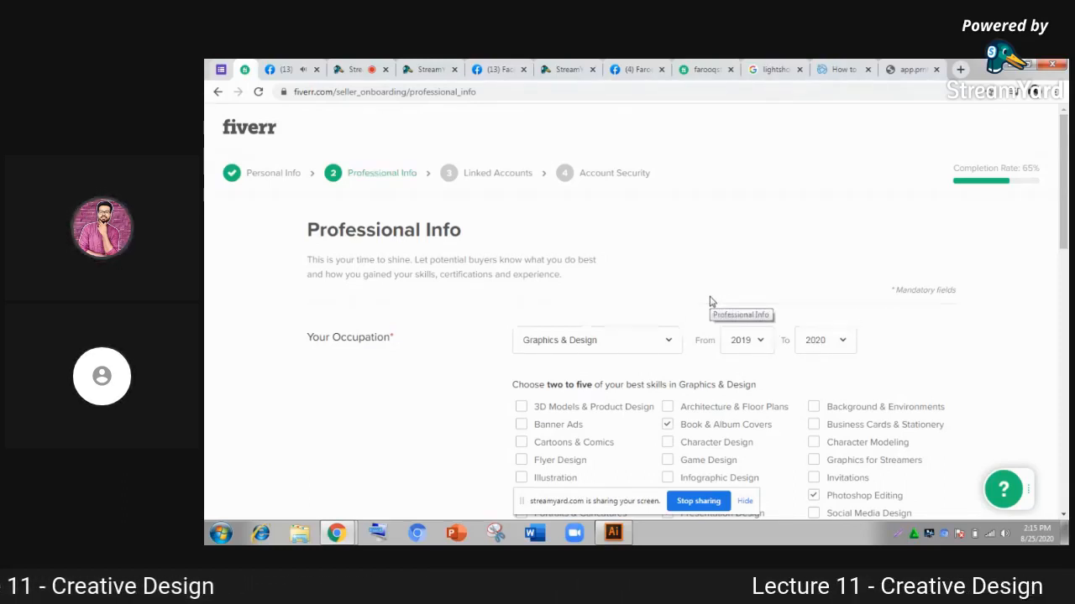
# - Look over the Professional Info form, from occupation and skills through education and certification to the personal website
pyautogui.scroll(-1, 710, 302)
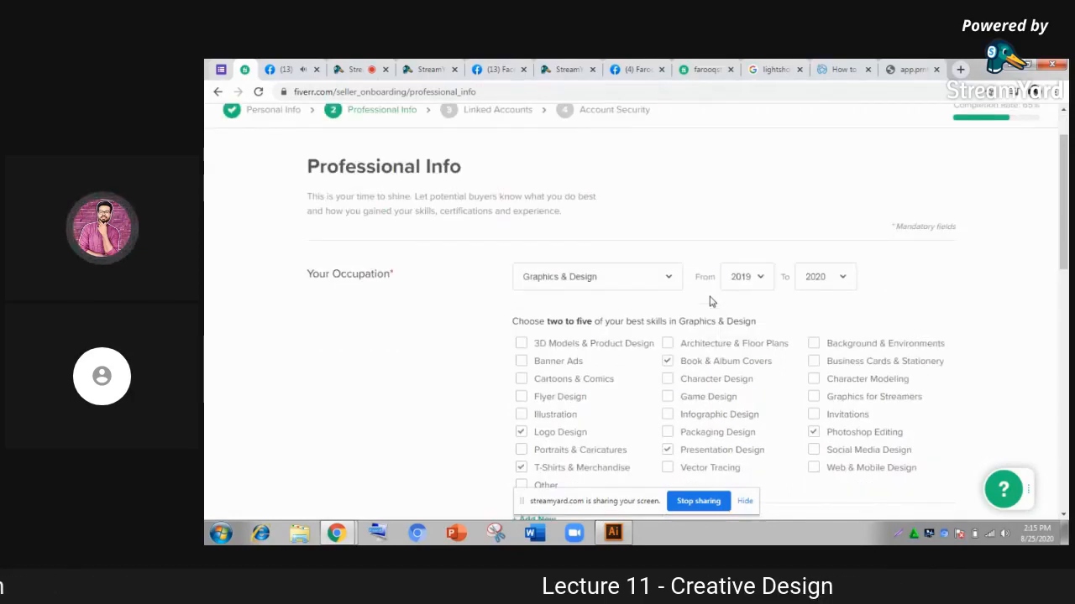
pyautogui.scroll(1, 710, 303)
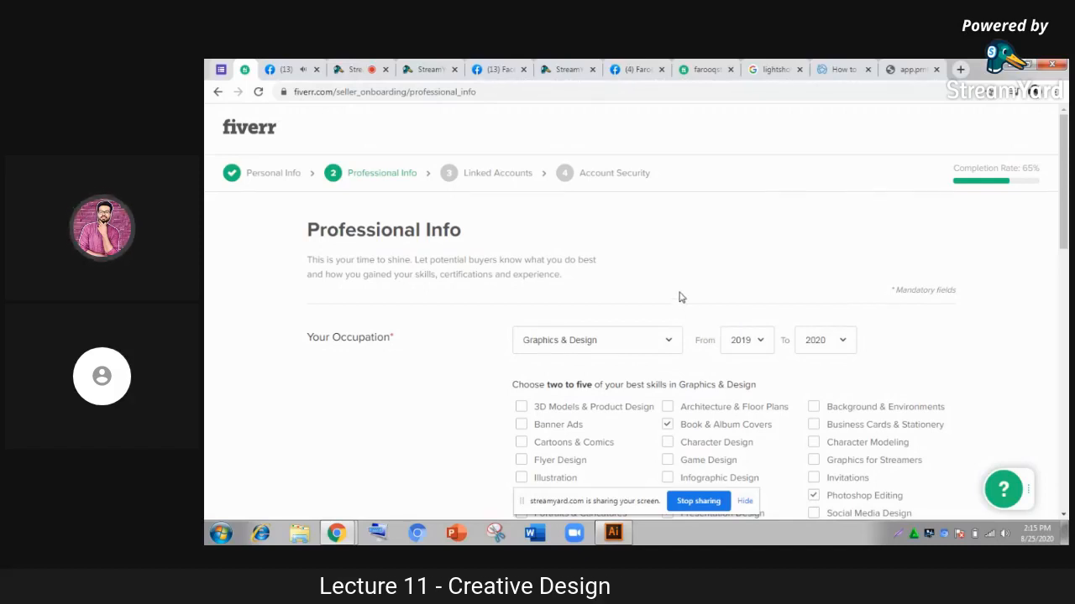
pyautogui.scroll(-1, 667, 300)
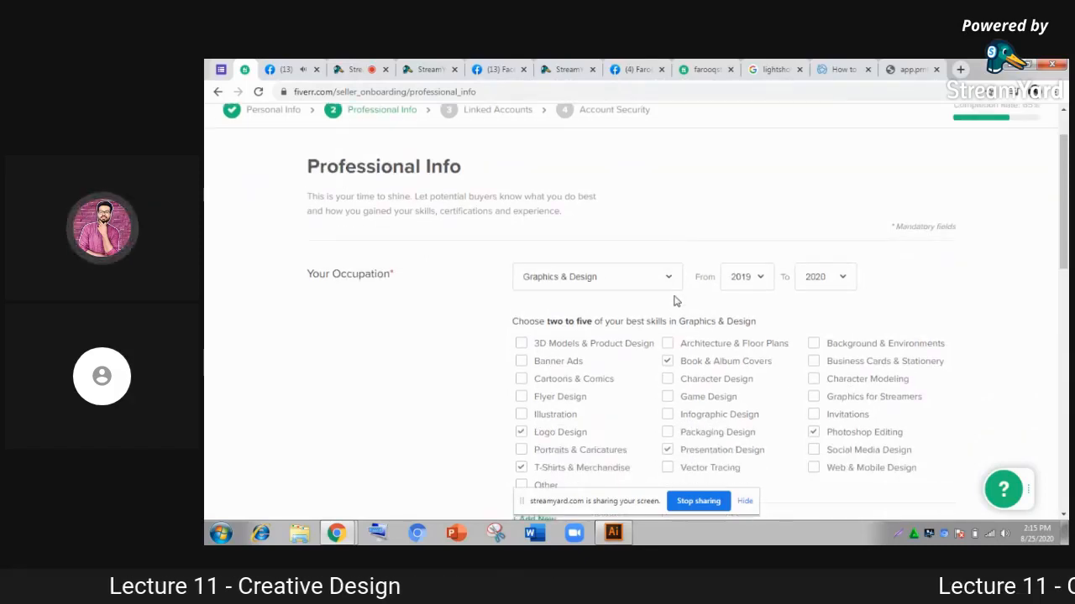
pyautogui.scroll(-3, 677, 303)
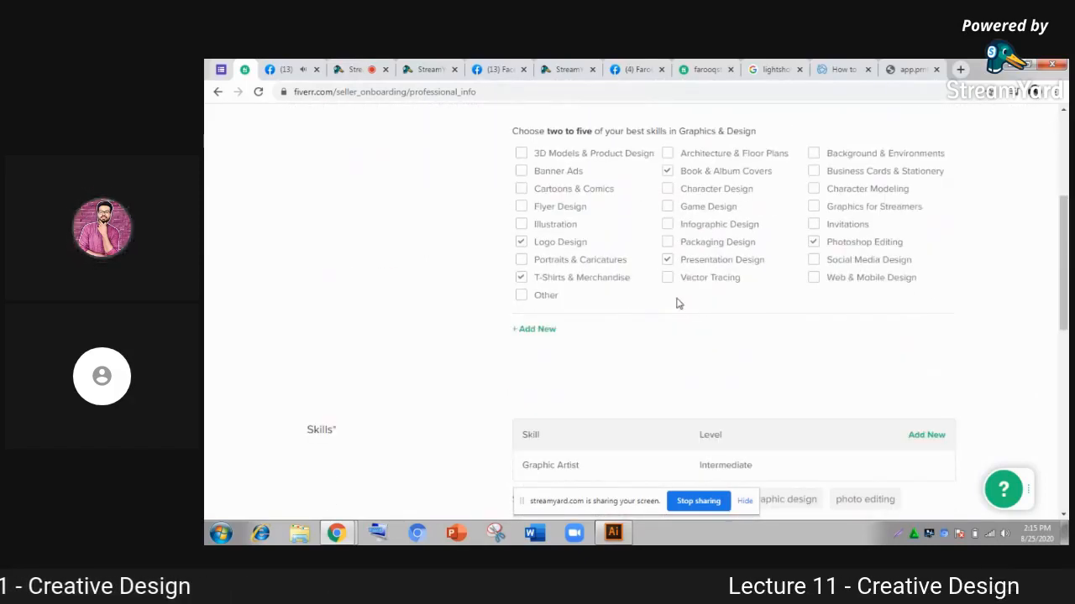
pyautogui.scroll(-1, 678, 304)
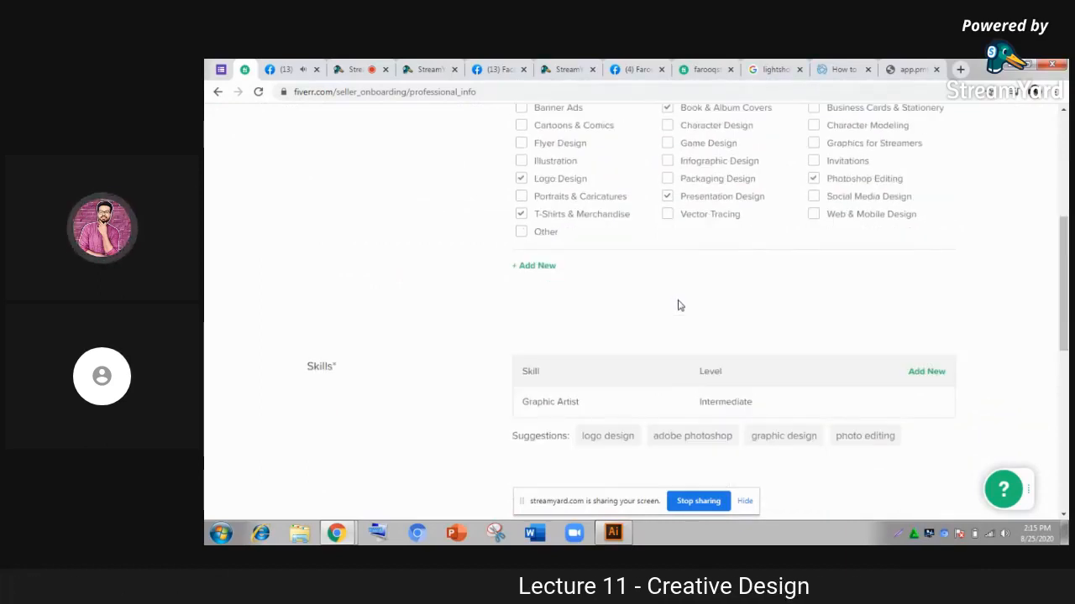
pyautogui.scroll(-1, 680, 306)
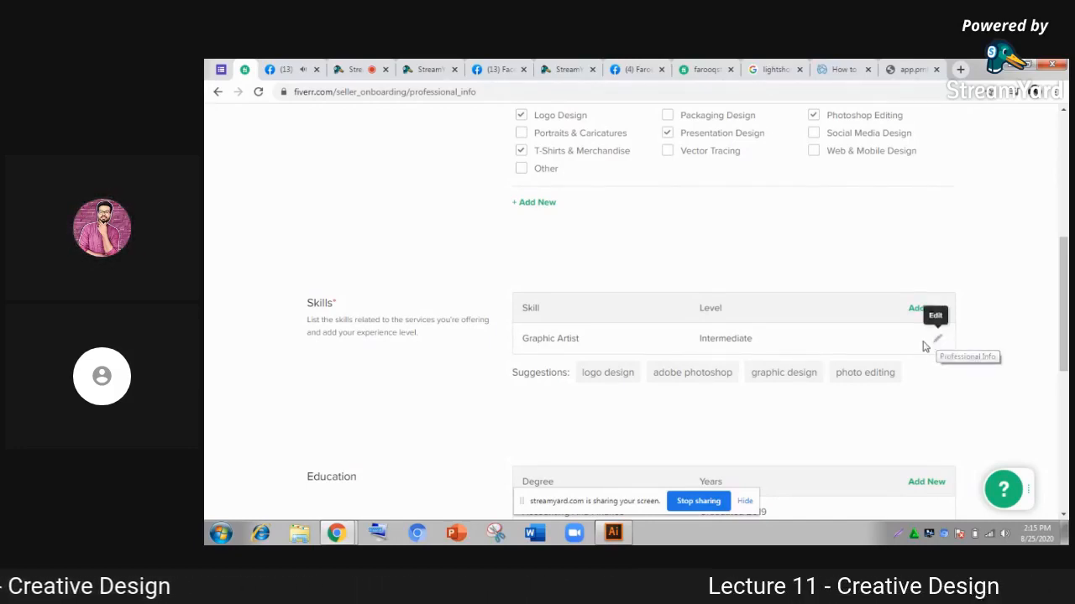
pyautogui.scroll(-2, 926, 345)
pyautogui.scroll(-1, 923, 347)
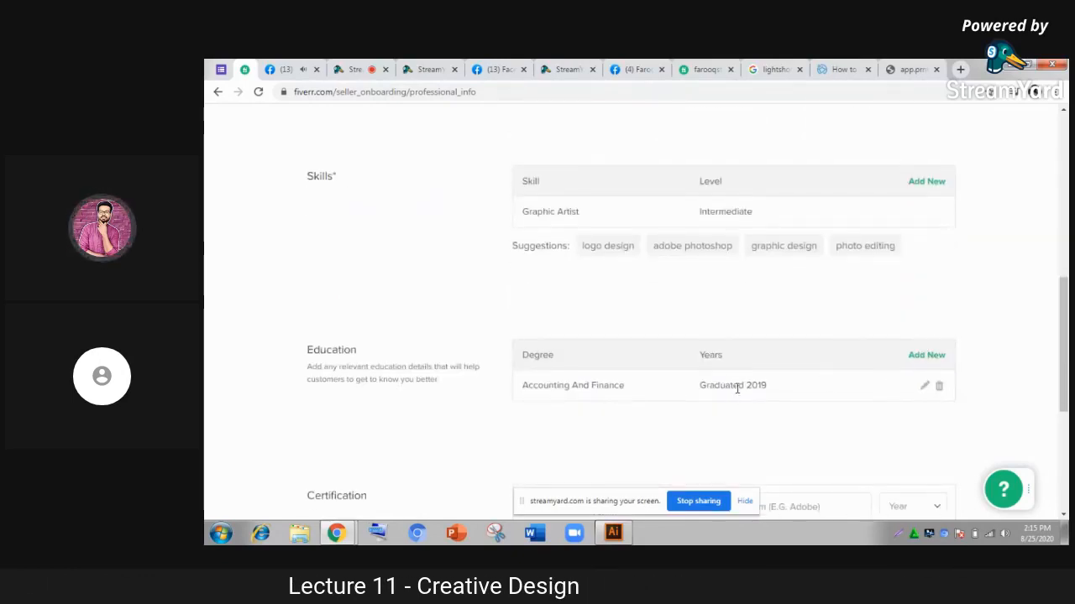
pyautogui.scroll(-2, 982, 359)
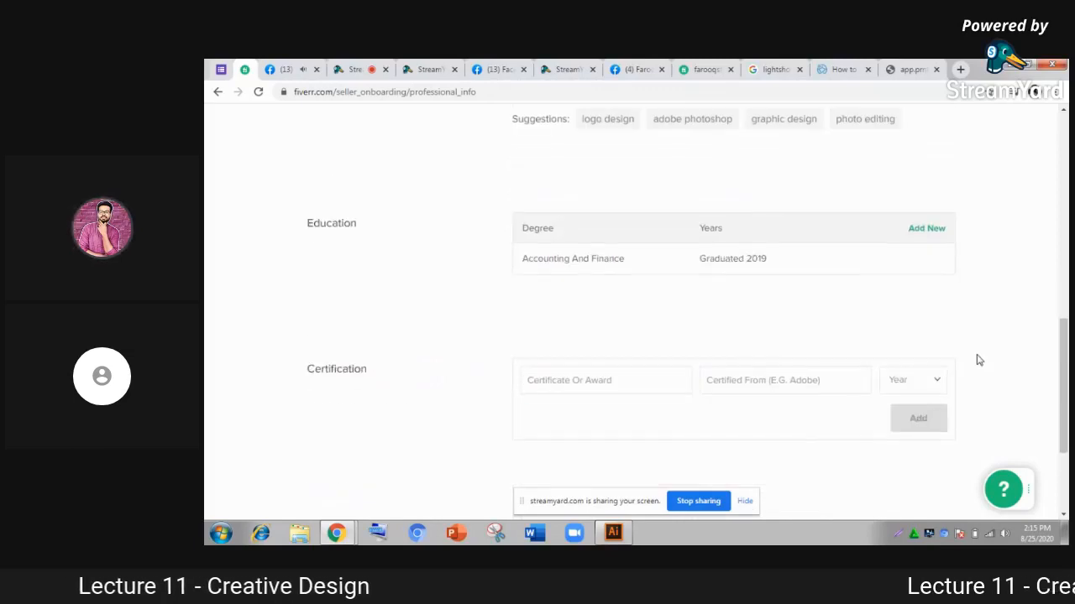
pyautogui.scroll(-3, 862, 412)
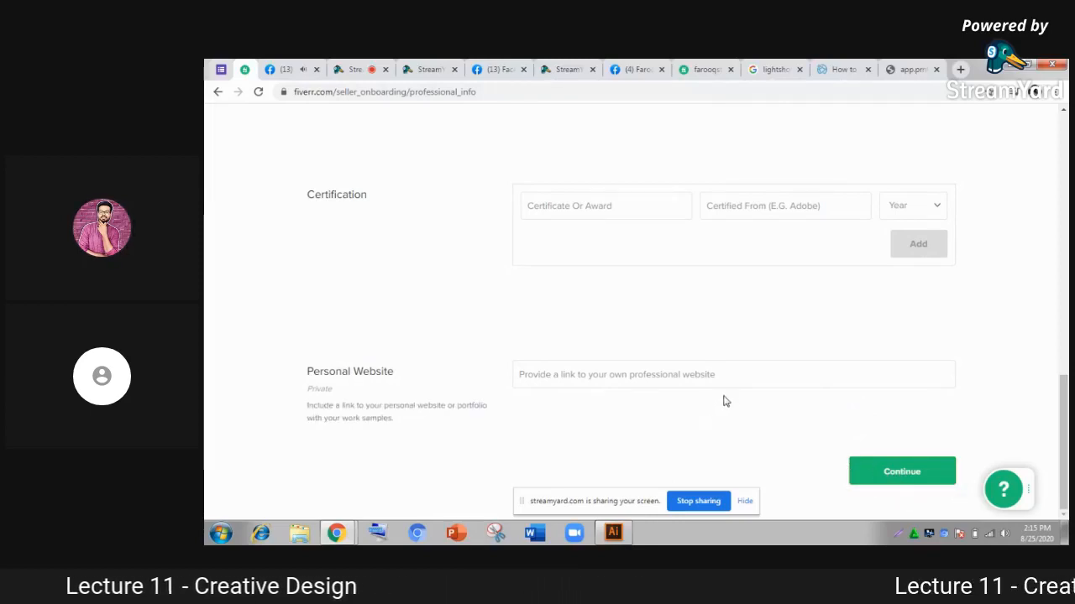
# - Leave the Personal Website field empty and continue to the Linked Accounts stage
pyautogui.click(663, 375)
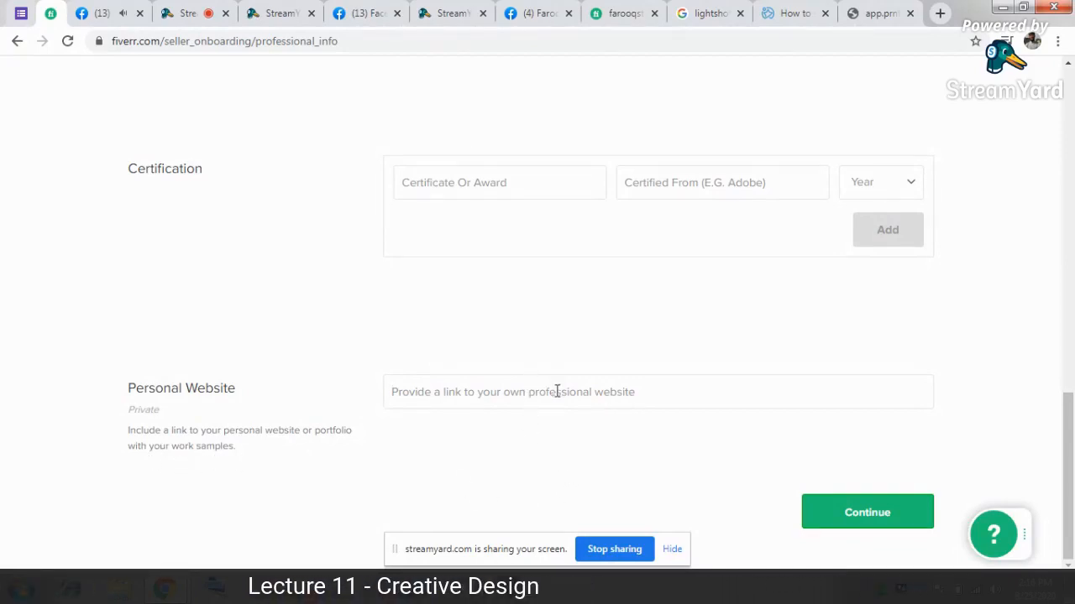
pyautogui.moveTo(1071, 477); pyautogui.dragTo(1072, 484)
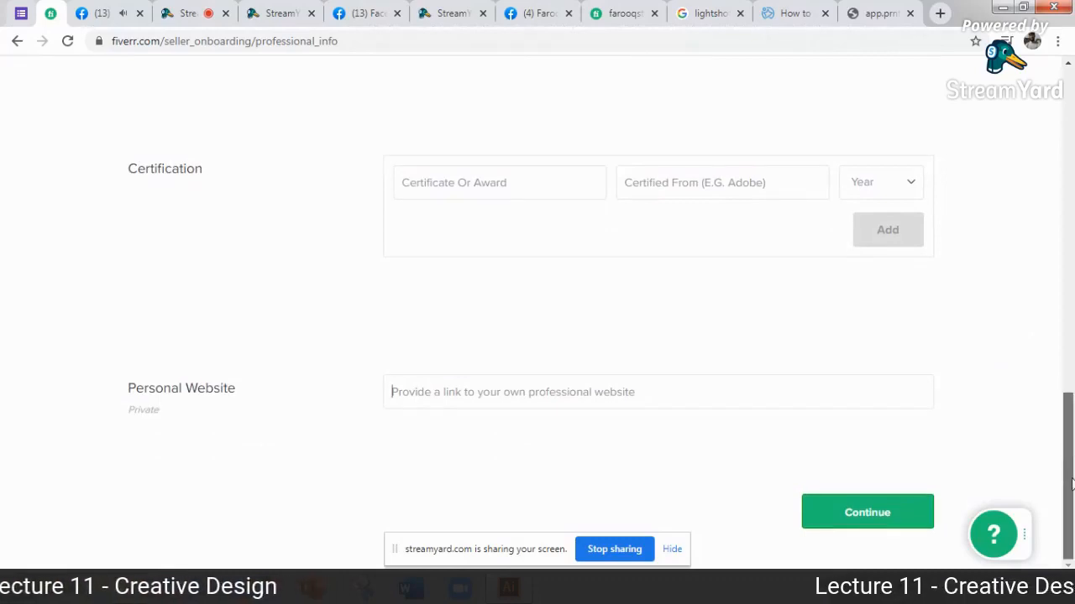
pyautogui.click(875, 511)
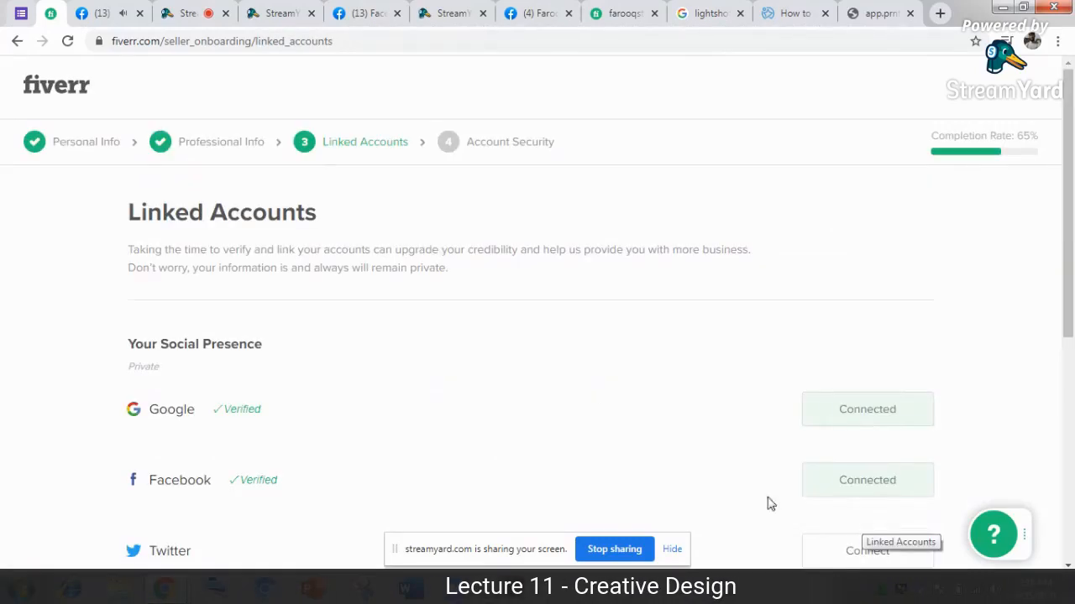
# - Review the social and professional accounts that can be linked, and continue to Account Security without connecting any more
pyautogui.scroll(-1, 287, 285)
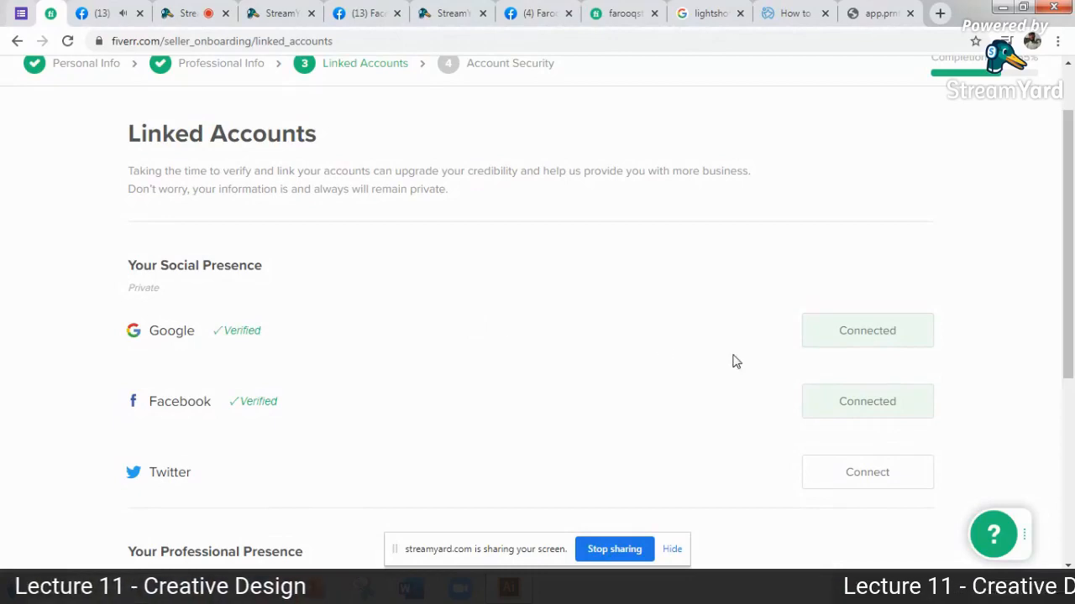
pyautogui.scroll(-1, 554, 351)
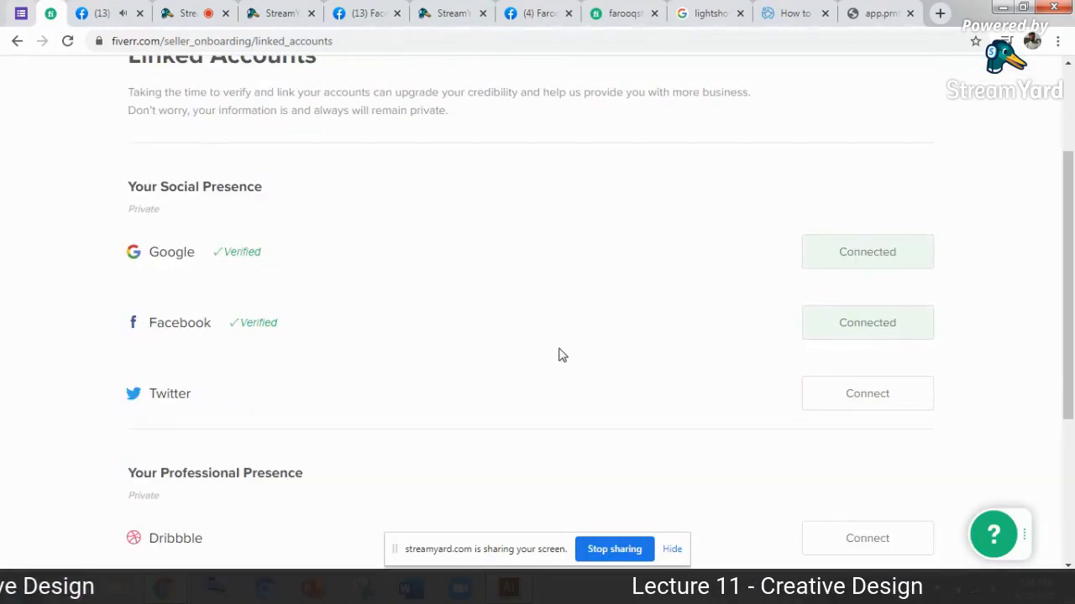
pyautogui.scroll(1, 561, 354)
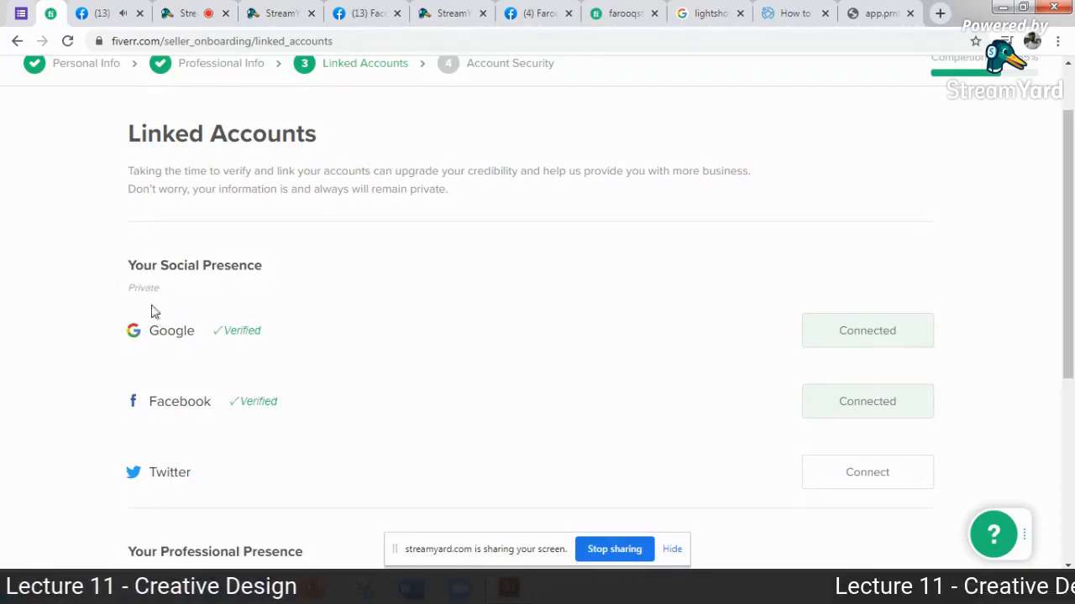
pyautogui.scroll(-3, 624, 355)
pyautogui.scroll(1, 695, 368)
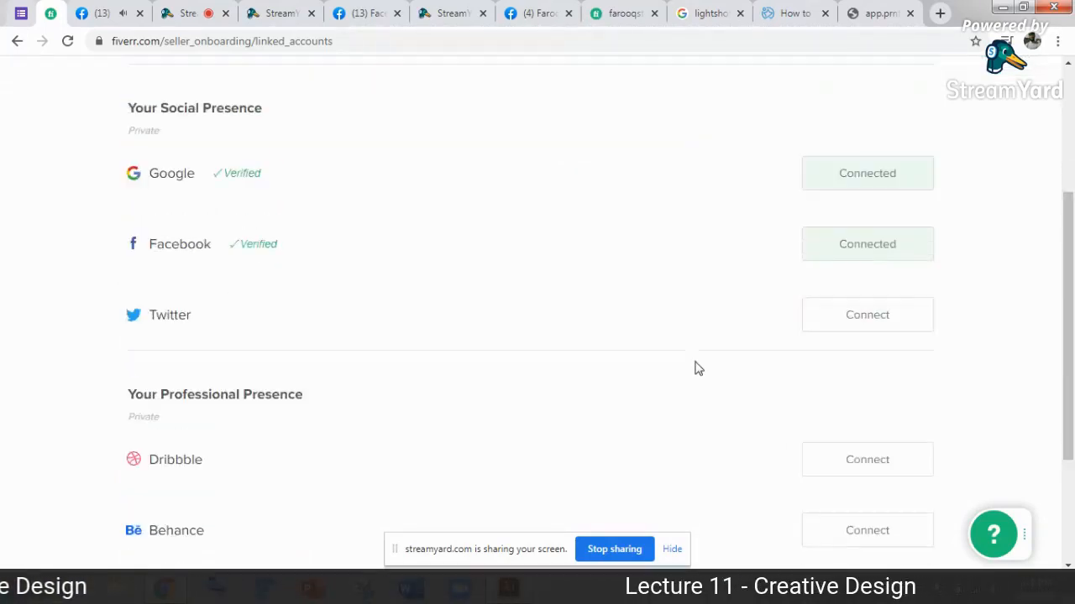
pyautogui.scroll(-2, 709, 380)
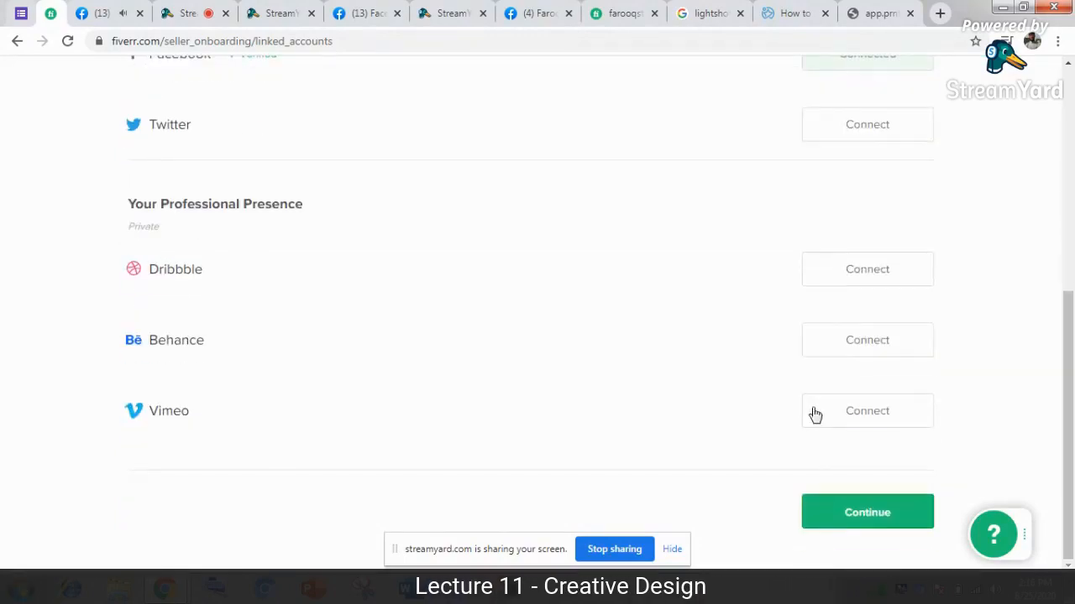
pyautogui.click(881, 517)
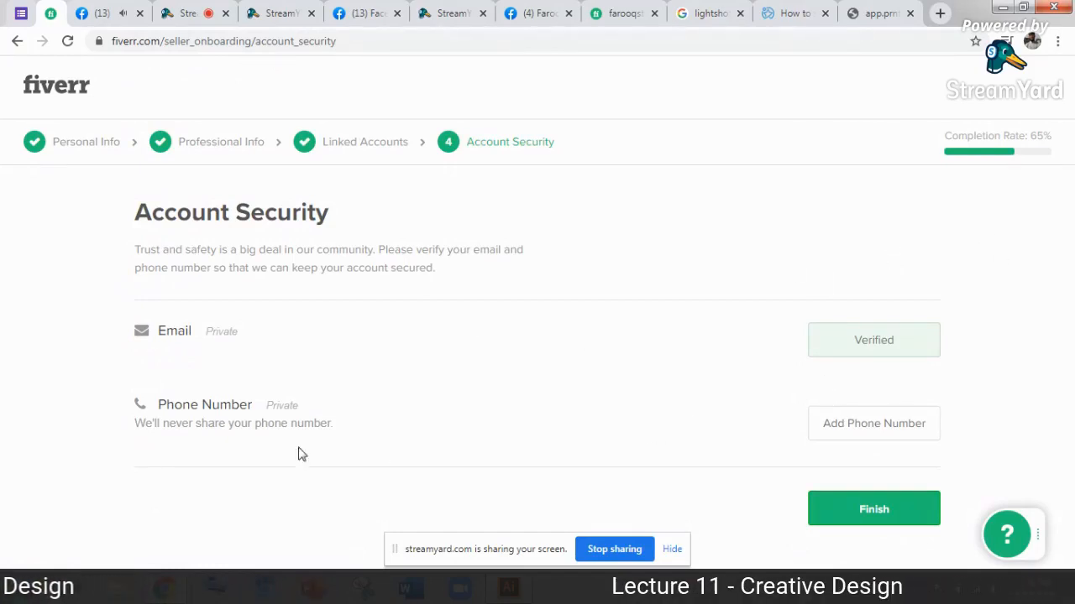
# - Open and dismiss the phone number verification form, and finish Account Security without adding a number
pyautogui.click(851, 426)
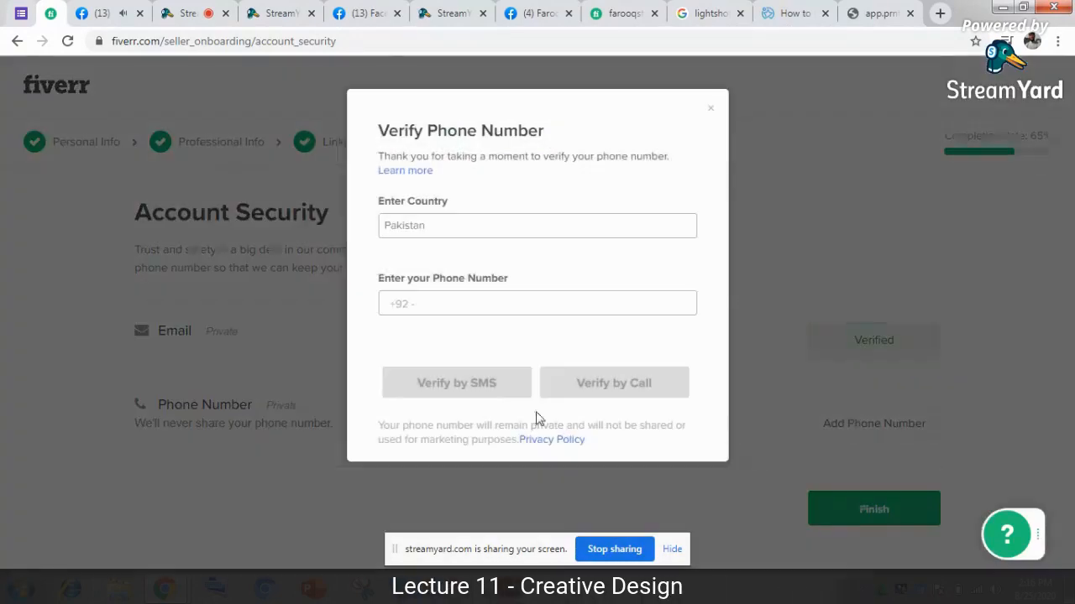
pyautogui.click(711, 112)
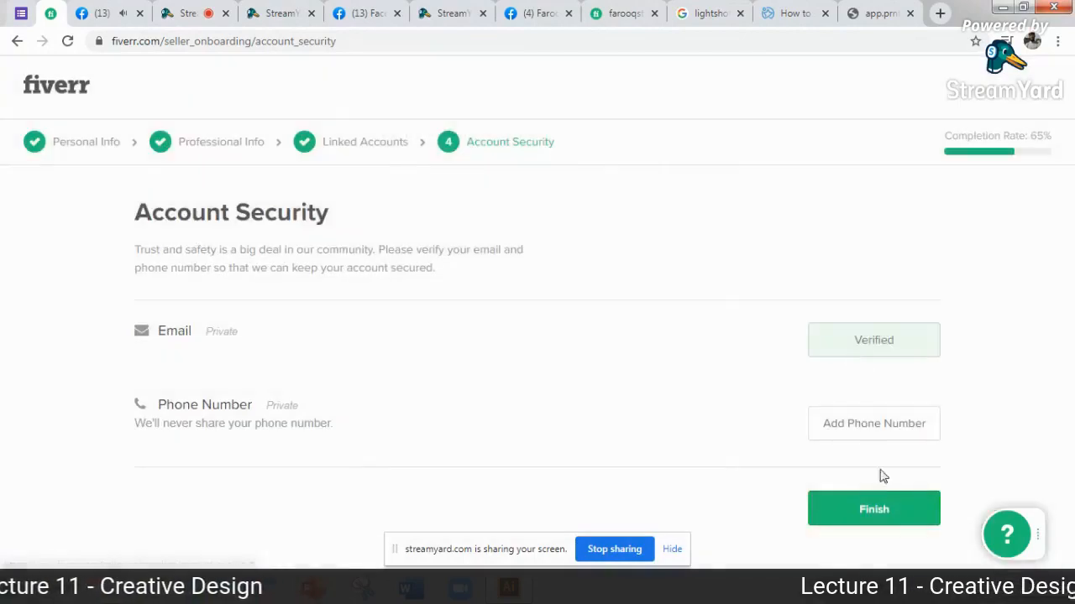
pyautogui.click(876, 510)
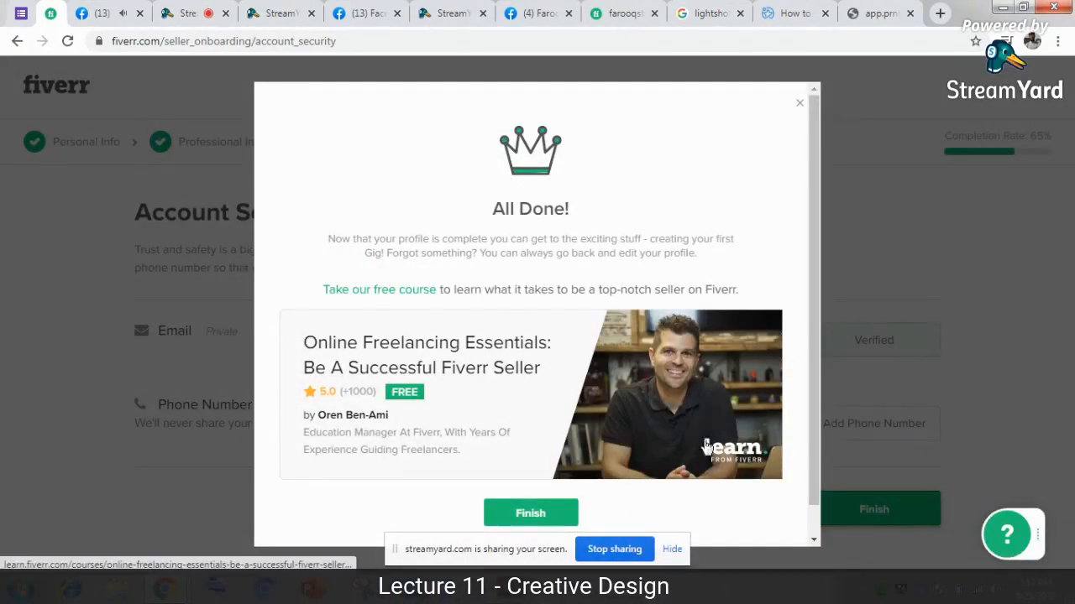
# - Complete the seller onboarding from the All Done message and look over the new gig's Overview form
pyautogui.moveTo(811, 365); pyautogui.dragTo(816, 439)
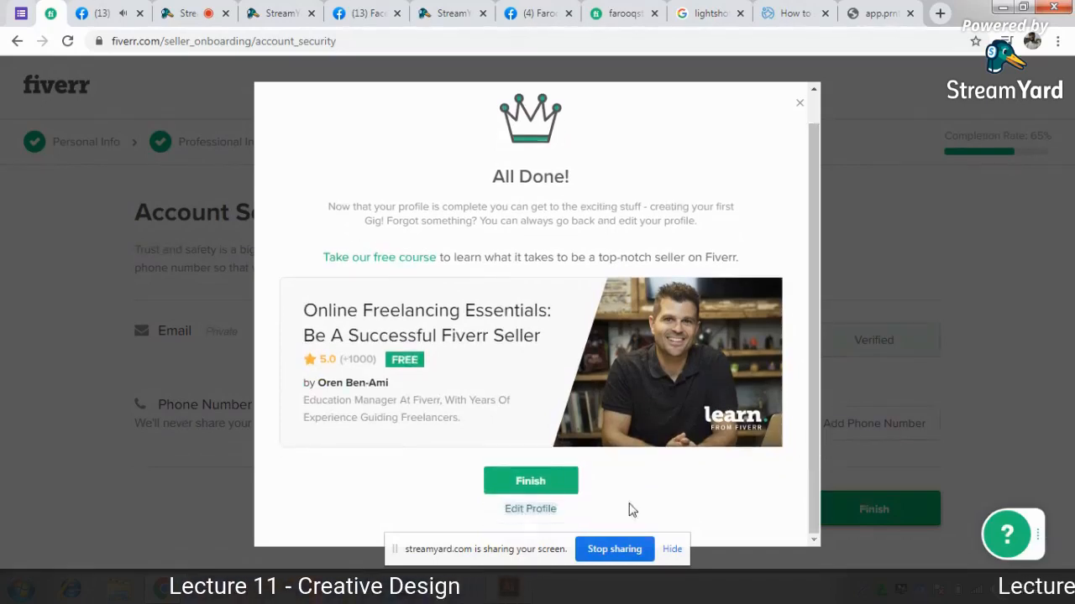
pyautogui.click(532, 483)
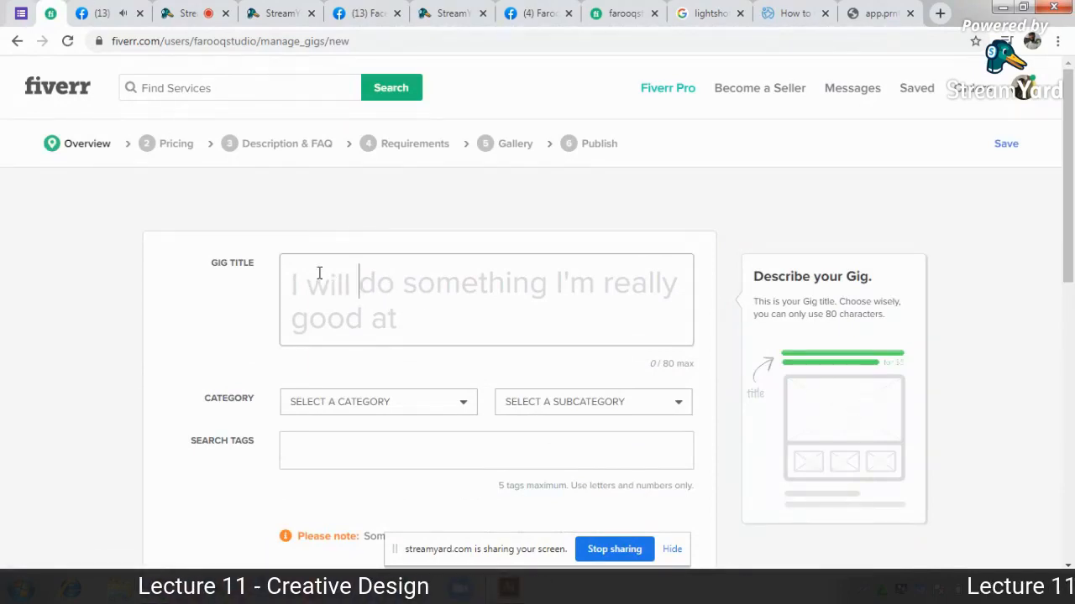
pyautogui.moveTo(1068, 193); pyautogui.dragTo(1072, 219)
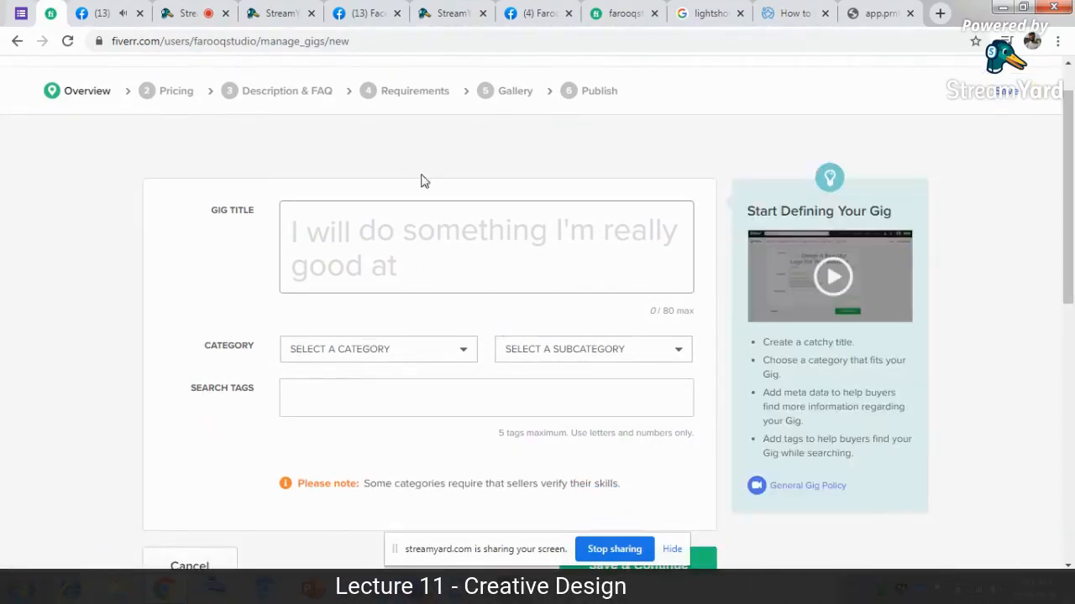
pyautogui.scroll(1, 454, 307)
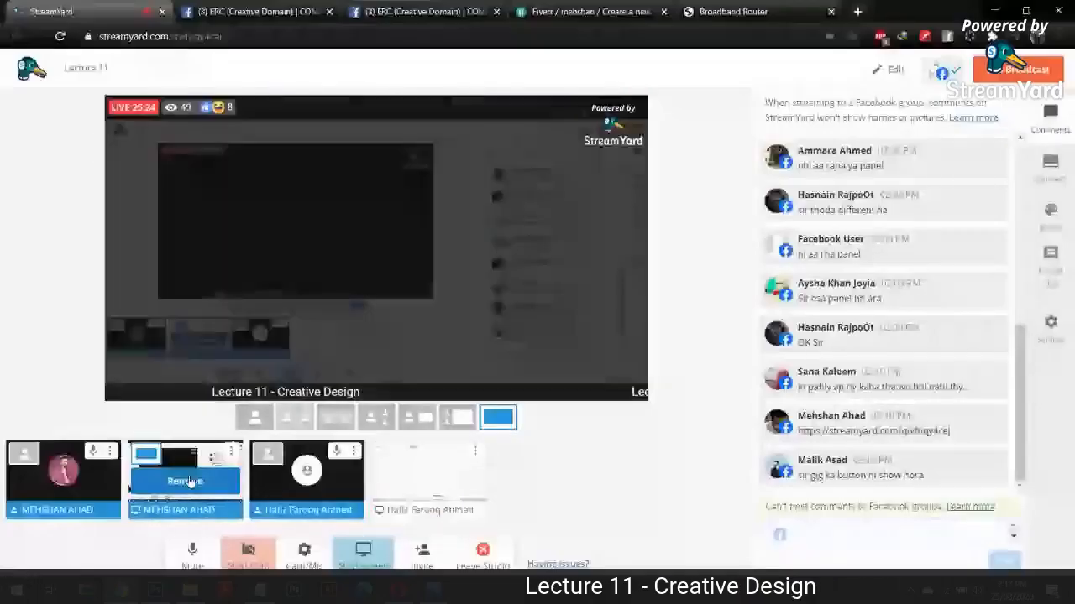
# - Open 1.png from the desktop to show the Fiverr seller navigation bar, and return to the StreamYard studio
pyautogui.press('super+d')
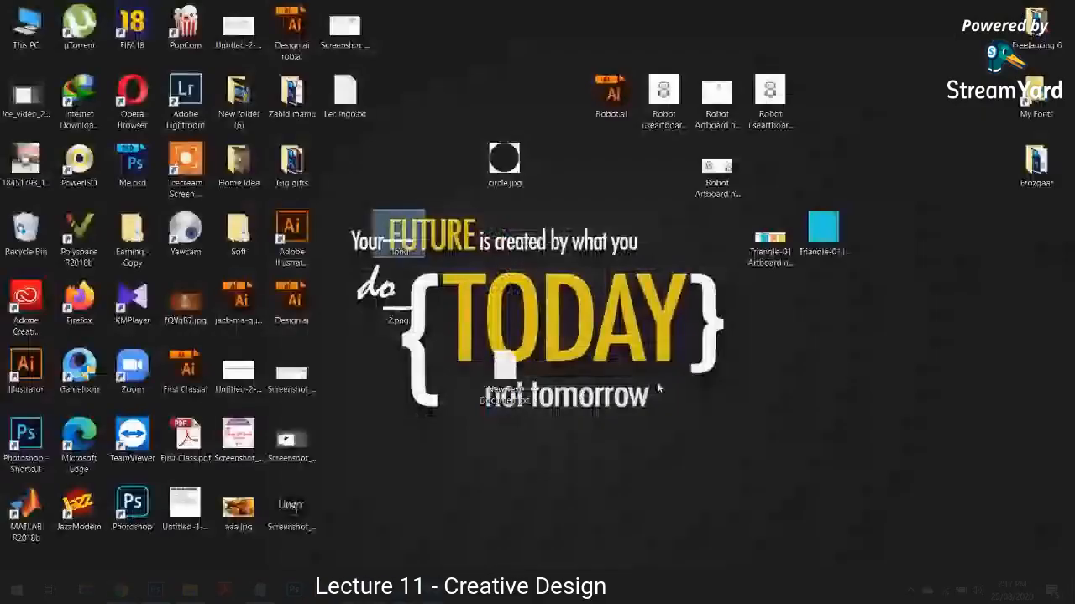
pyautogui.doubleClick(393, 231)
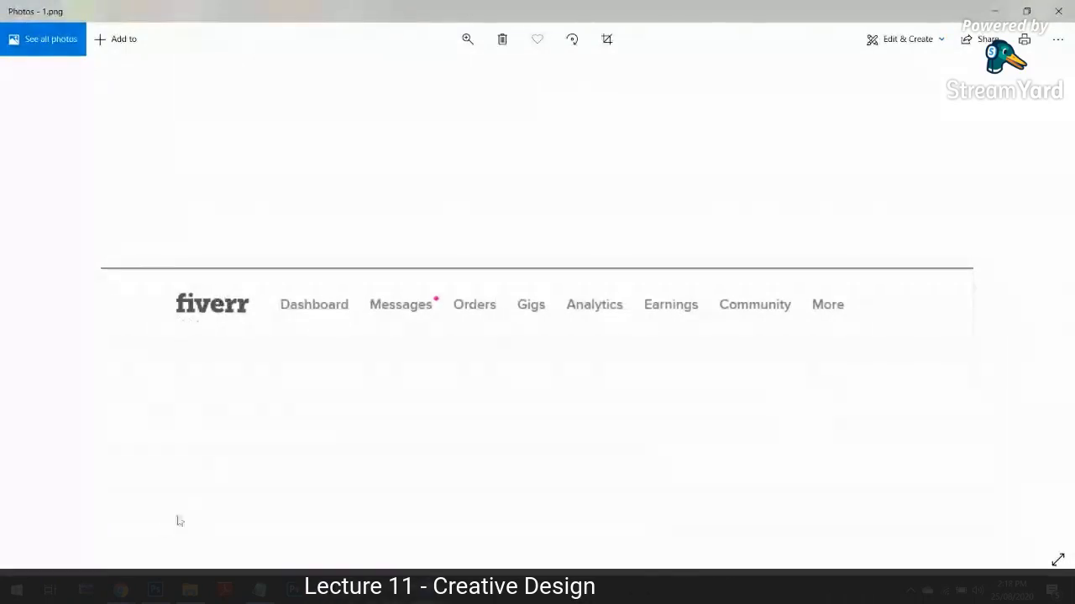
pyautogui.moveTo(120, 590)
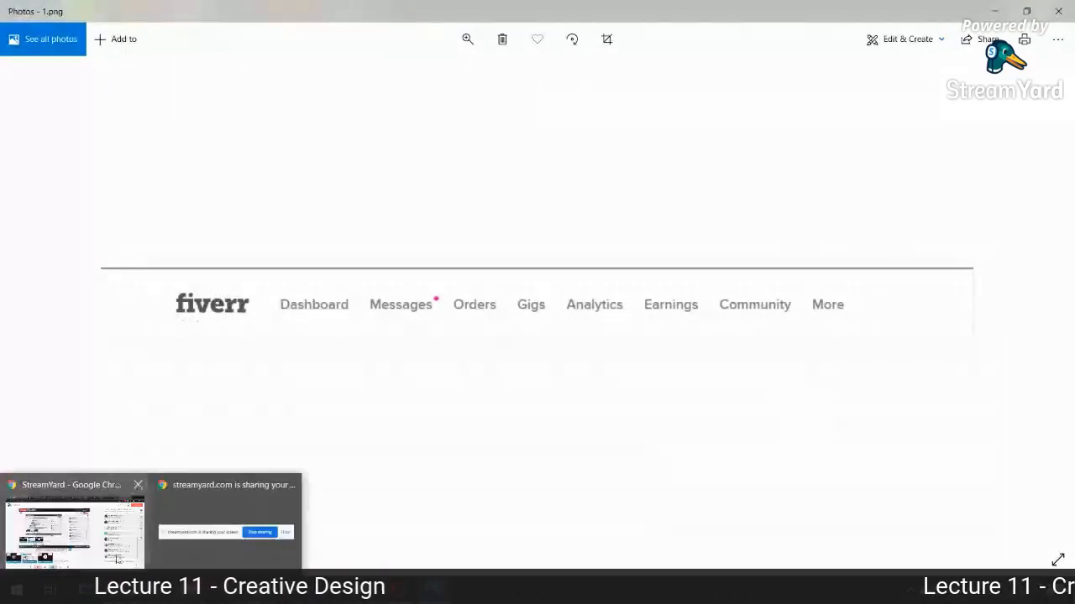
pyautogui.click(71, 529)
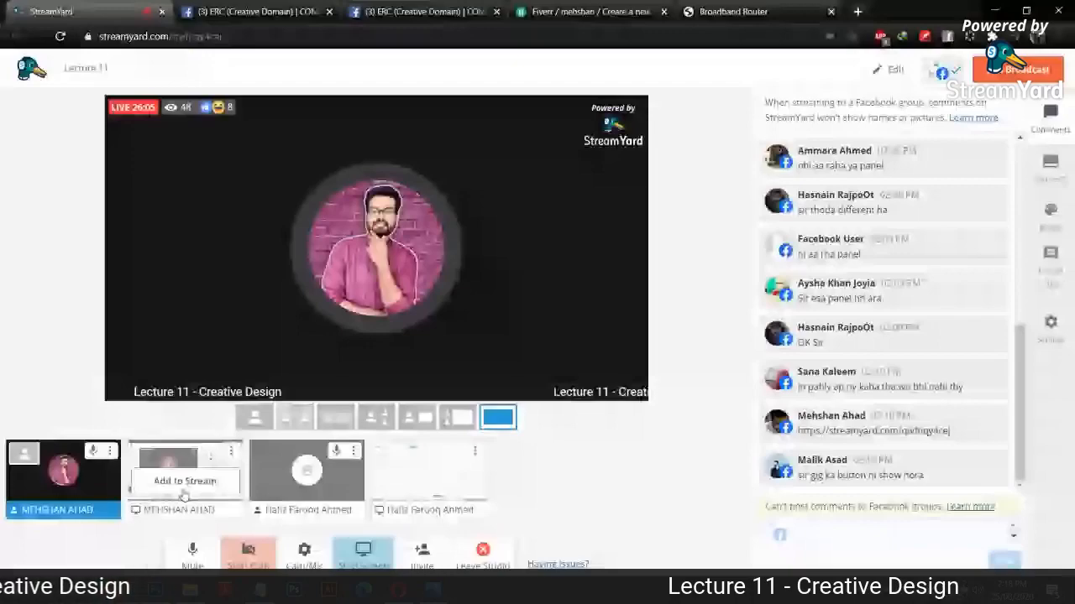
# - Show the Overview section of the Fiverr gig creation form, and go back to the StreamYard studio
pyautogui.click(591, 12)
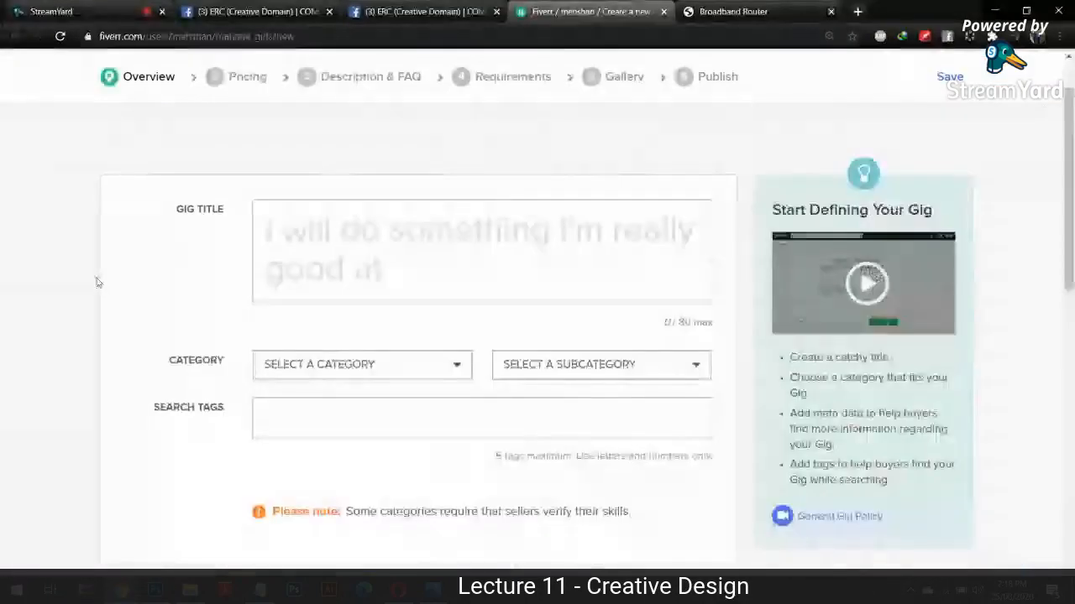
pyautogui.click(52, 12)
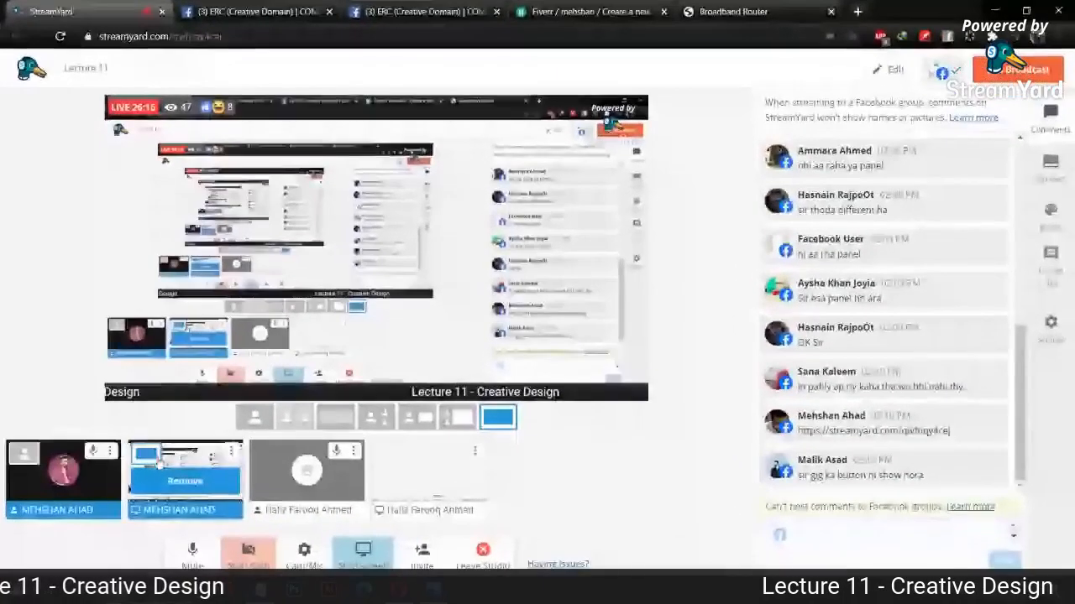
# - Change the StreamYard stage layout and return to the Fiverr gig form to look over its title, category and search tag fields
pyautogui.click(322, 424)
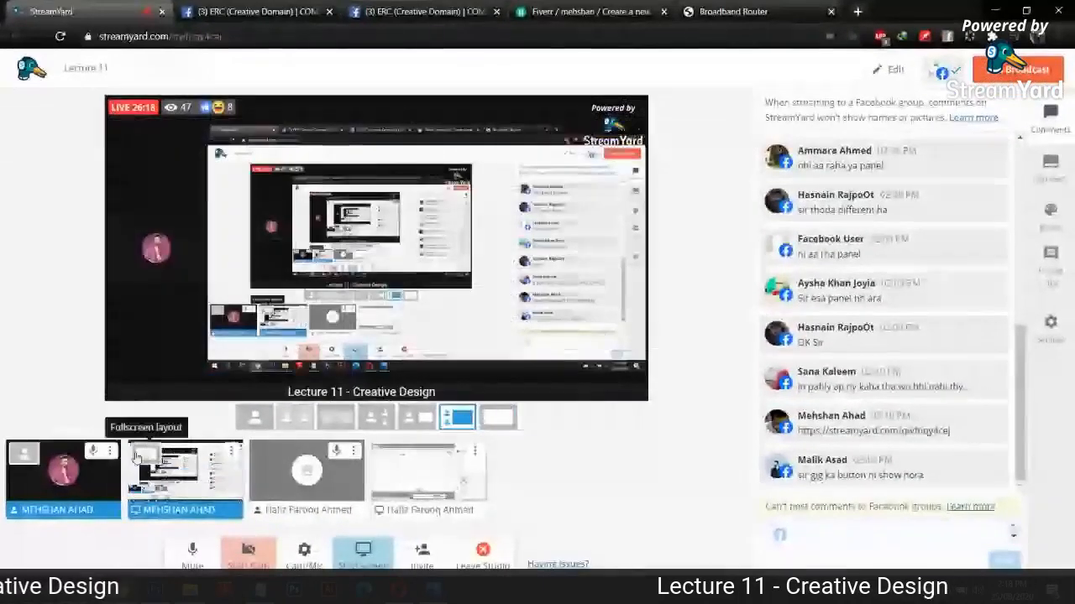
pyautogui.click(602, 6)
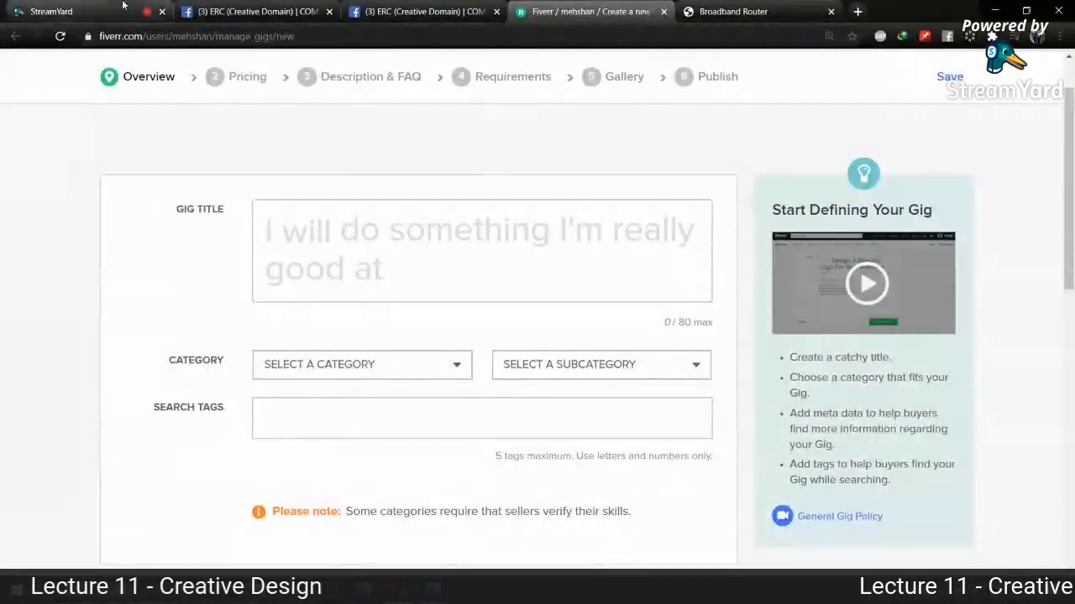
pyautogui.moveTo(220, 245)
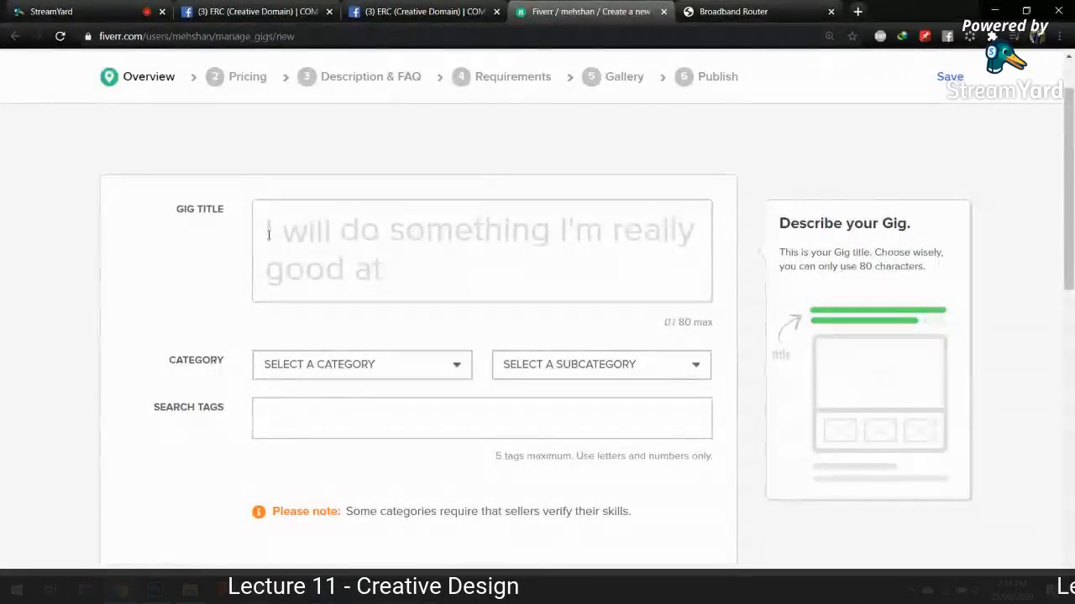
pyautogui.scroll(-1, 231, 253)
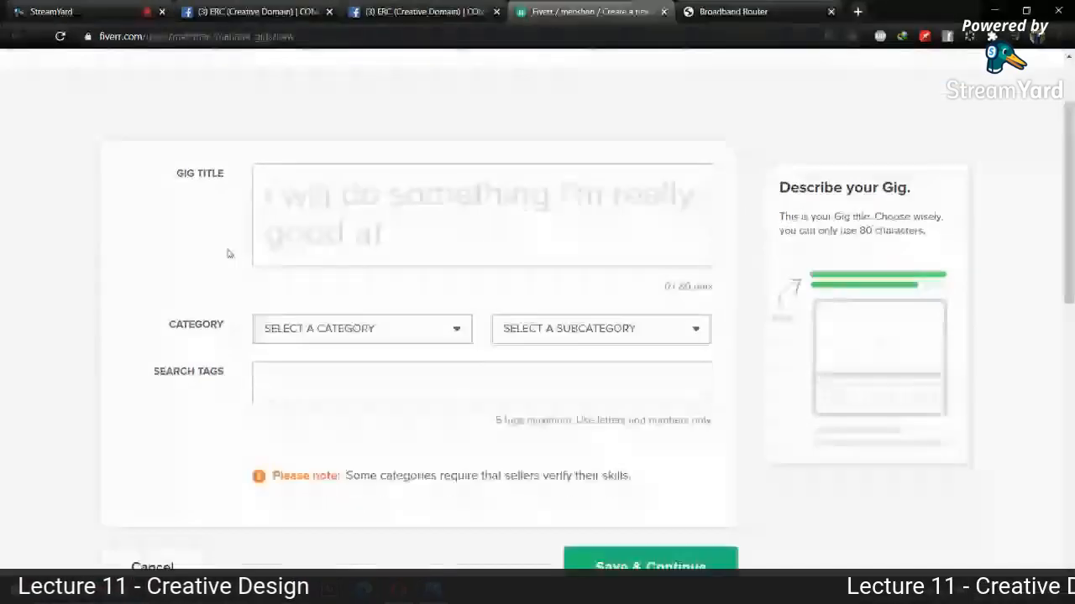
pyautogui.moveTo(336, 293)
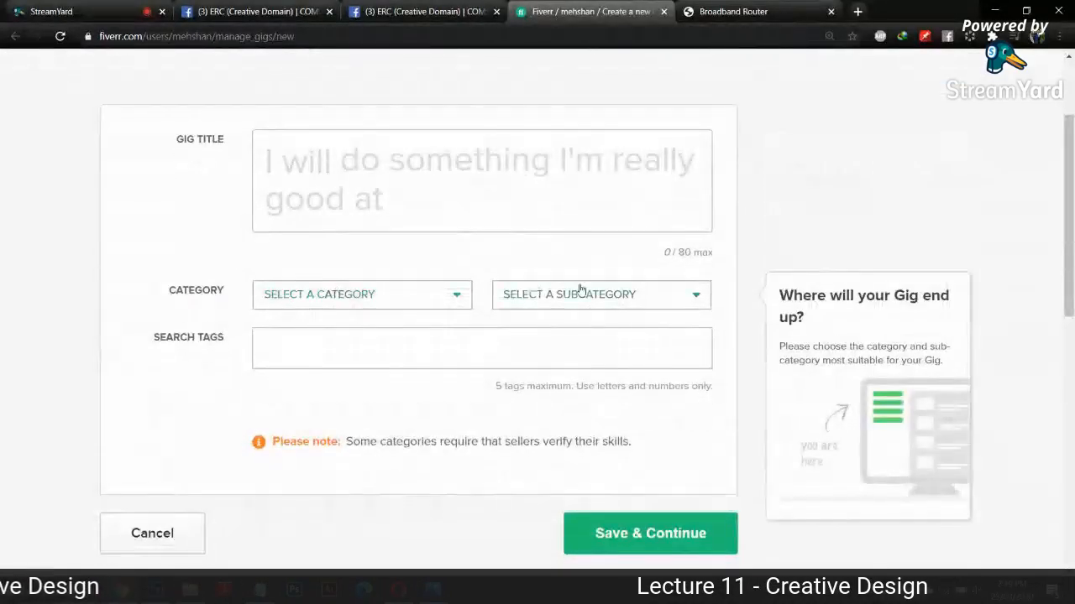
pyautogui.scroll(1, 577, 290)
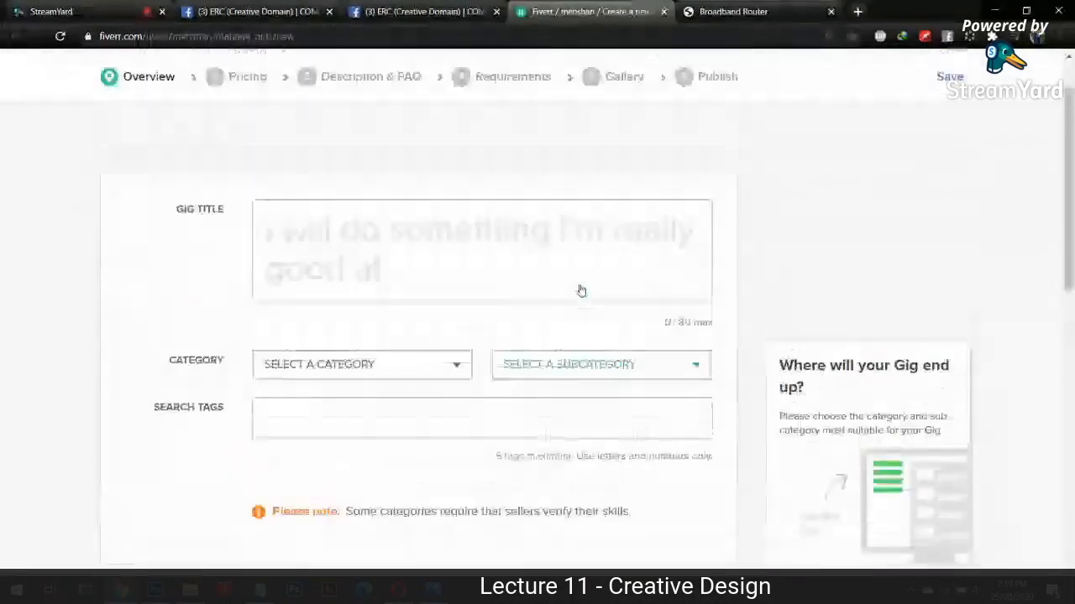
# - Set the gig's category to Graphics & Design and open the subcategory list
pyautogui.click(400, 368)
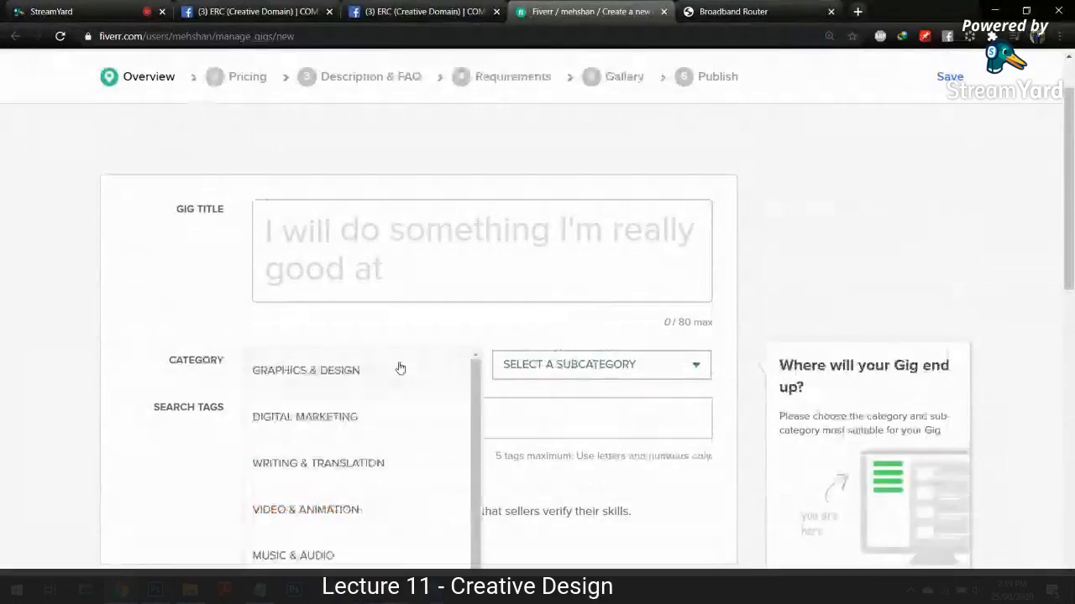
pyautogui.click(306, 371)
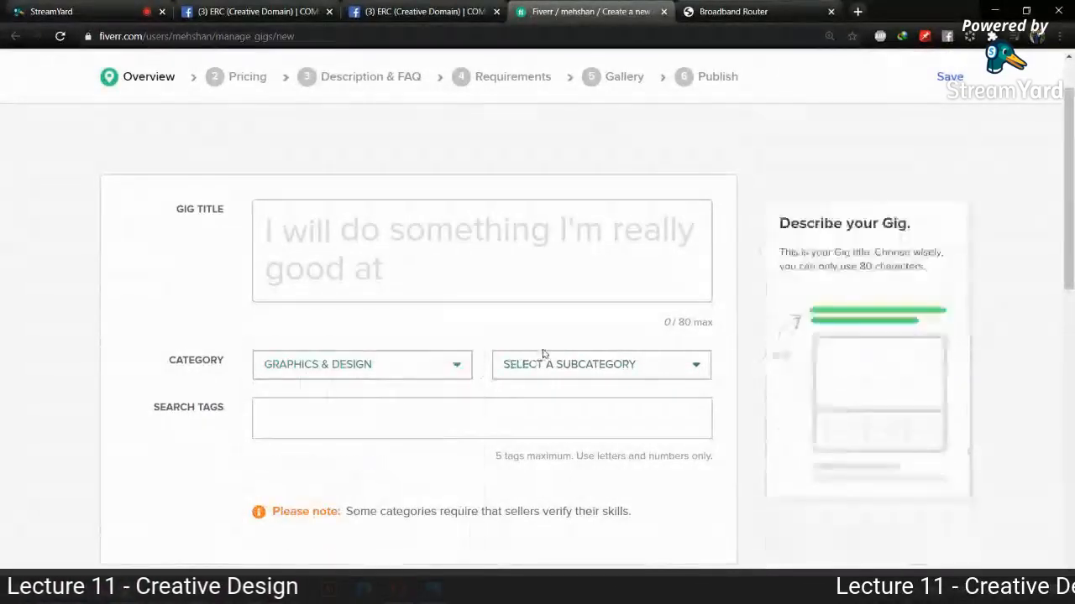
pyautogui.scroll(-1, 546, 372)
pyautogui.scroll(-1, 546, 372)
pyautogui.click(551, 301)
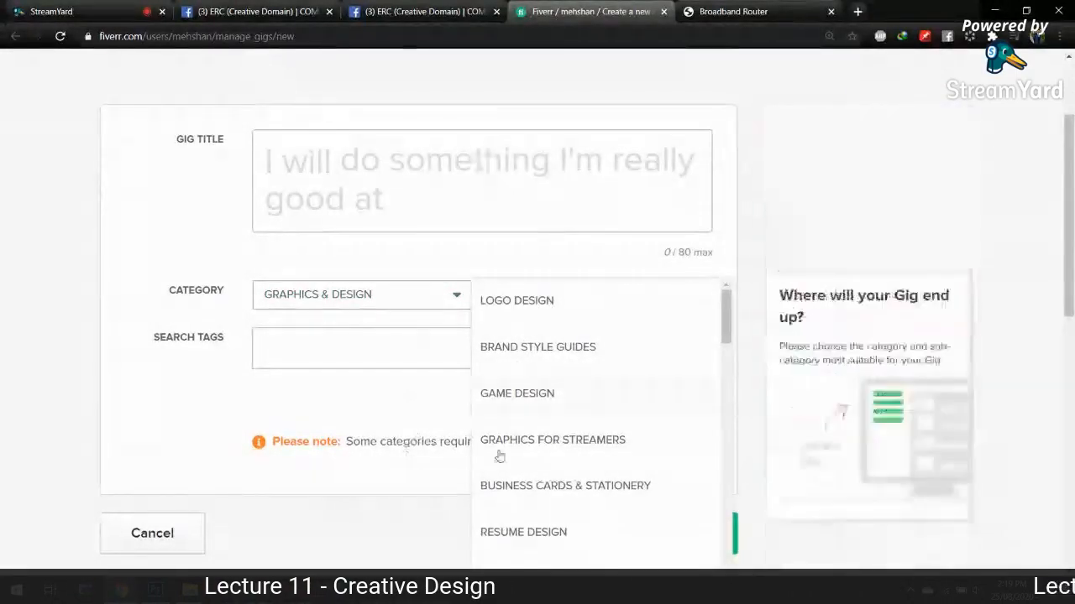
# - Switch to the Opera browser's Fiverr results page, reveal the Graphics & Design categories, and select that area for a screen capture
pyautogui.click(446, 496)
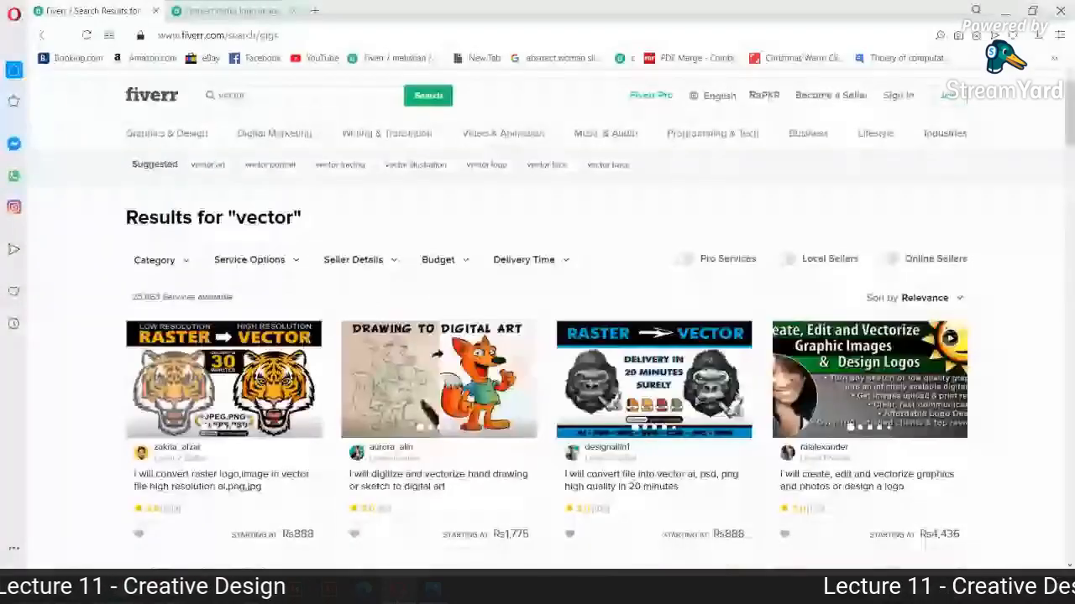
pyautogui.moveTo(178, 137)
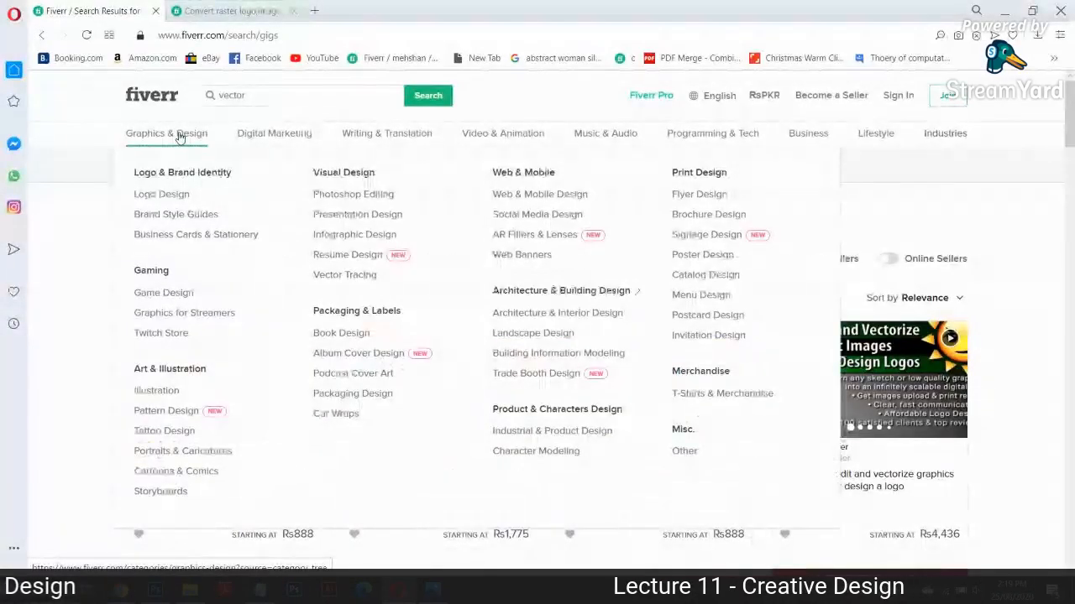
pyautogui.press('Print')
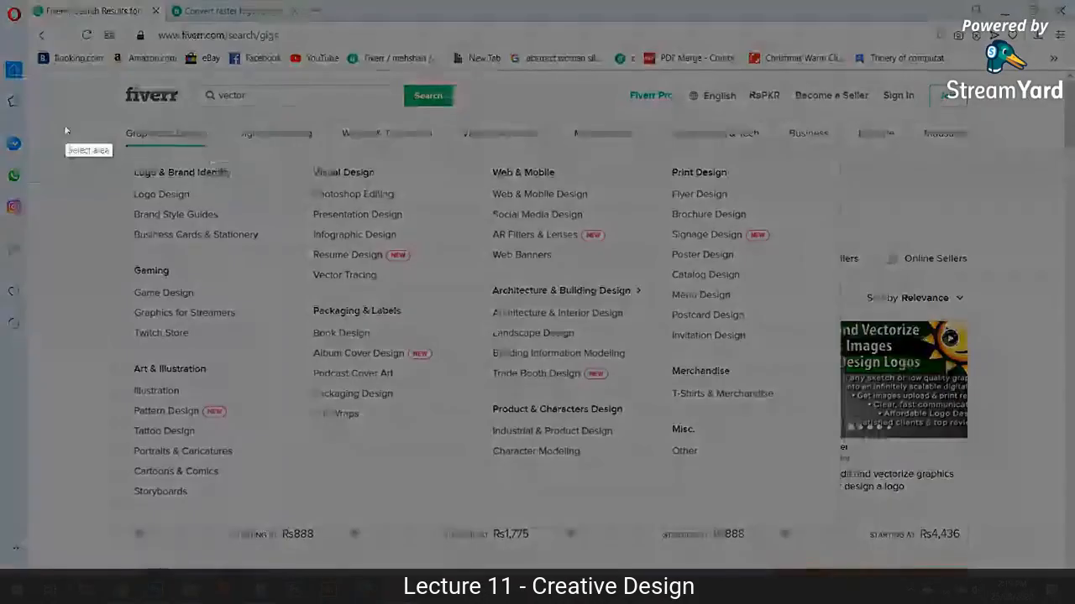
pyautogui.moveTo(67, 112); pyautogui.dragTo(924, 551)
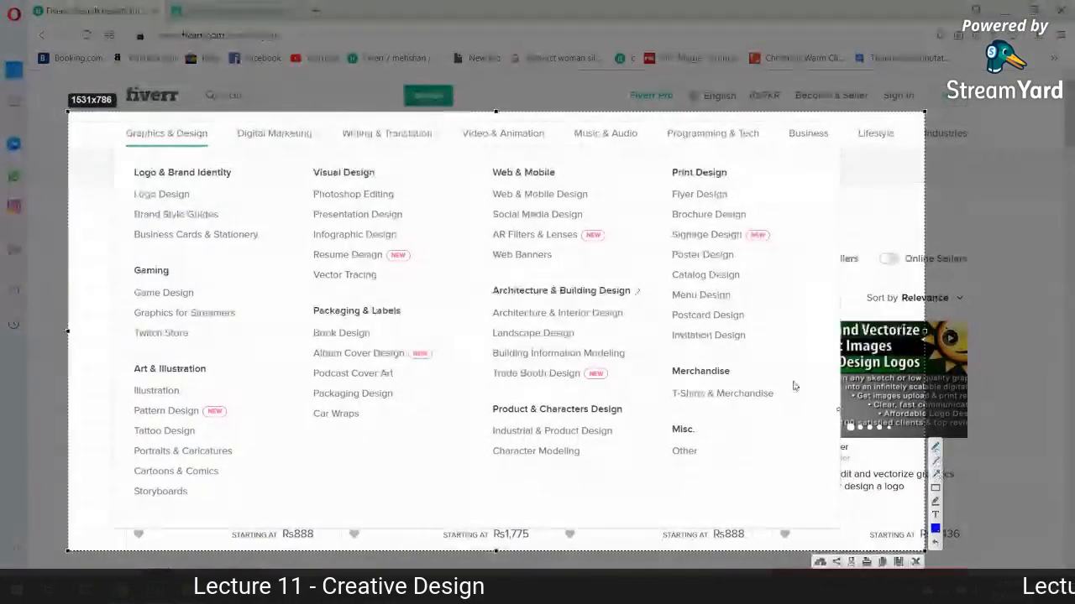
# - Mark Graphics & Design and its subcategory headings with blue arrows on the capture, and discard it to return to the gig form
pyautogui.moveTo(384, 72); pyautogui.dragTo(193, 130)
pyautogui.moveTo(357, 151); pyautogui.dragTo(244, 170)
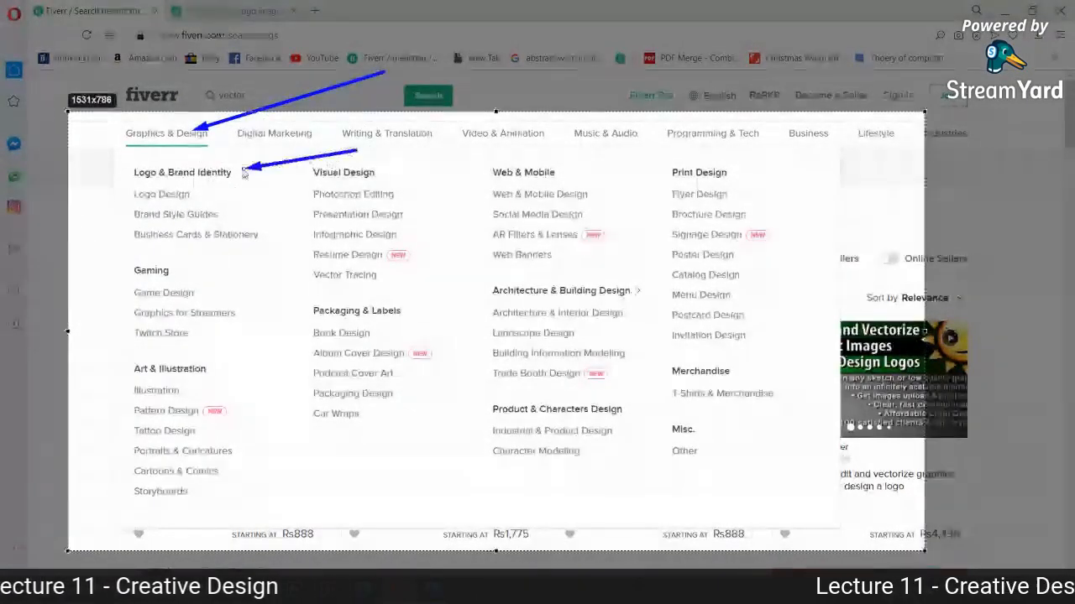
pyautogui.moveTo(434, 155); pyautogui.dragTo(369, 178)
pyautogui.moveTo(606, 147); pyautogui.dragTo(536, 176)
pyautogui.moveTo(808, 139); pyautogui.dragTo(726, 176)
pyautogui.moveTo(472, 278); pyautogui.dragTo(396, 314)
pyautogui.moveTo(224, 247); pyautogui.dragTo(164, 272)
pyautogui.moveTo(271, 355); pyautogui.dragTo(187, 372)
pyautogui.moveTo(650, 271); pyautogui.dragTo(585, 300)
pyautogui.moveTo(804, 336); pyautogui.dragTo(723, 383)
pyautogui.moveTo(616, 400); pyautogui.dragTo(590, 423)
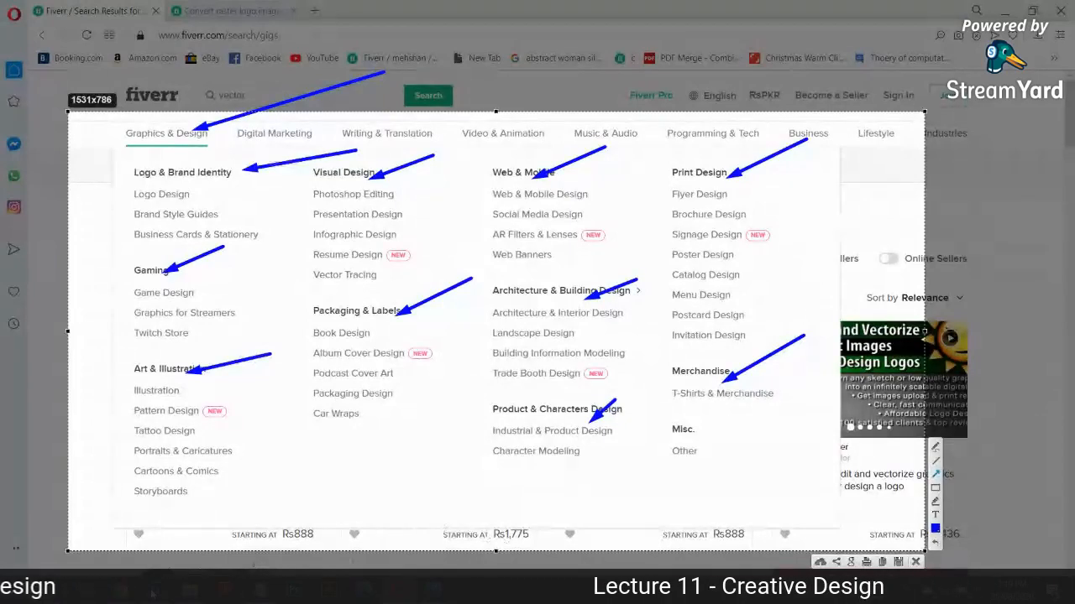
pyautogui.press('Escape')
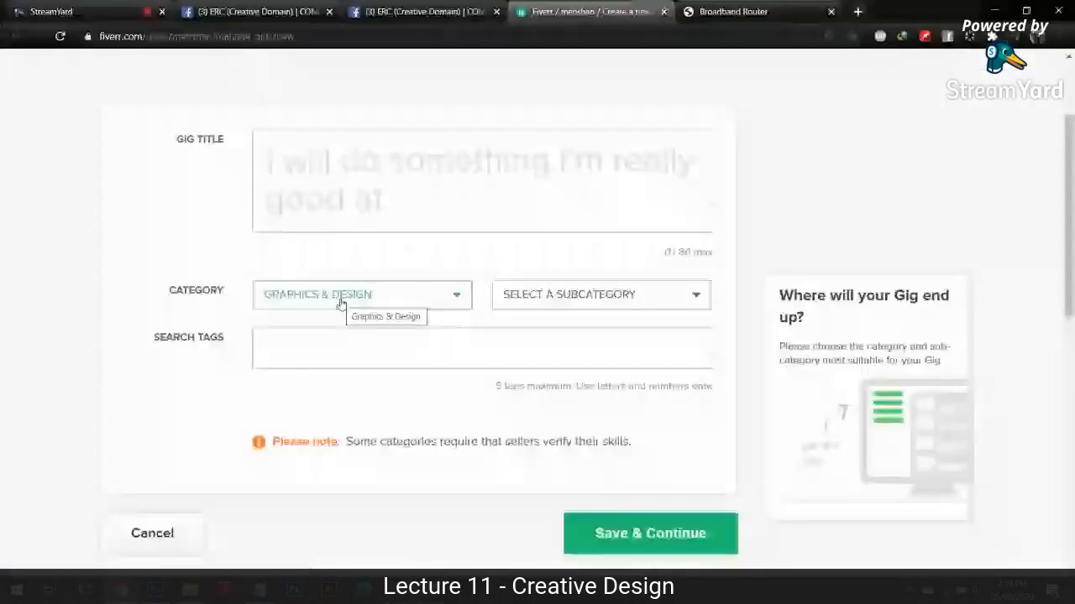
# - Set the gig's subcategory to Logo Design and bring its gig metadata into view
pyautogui.click(659, 298)
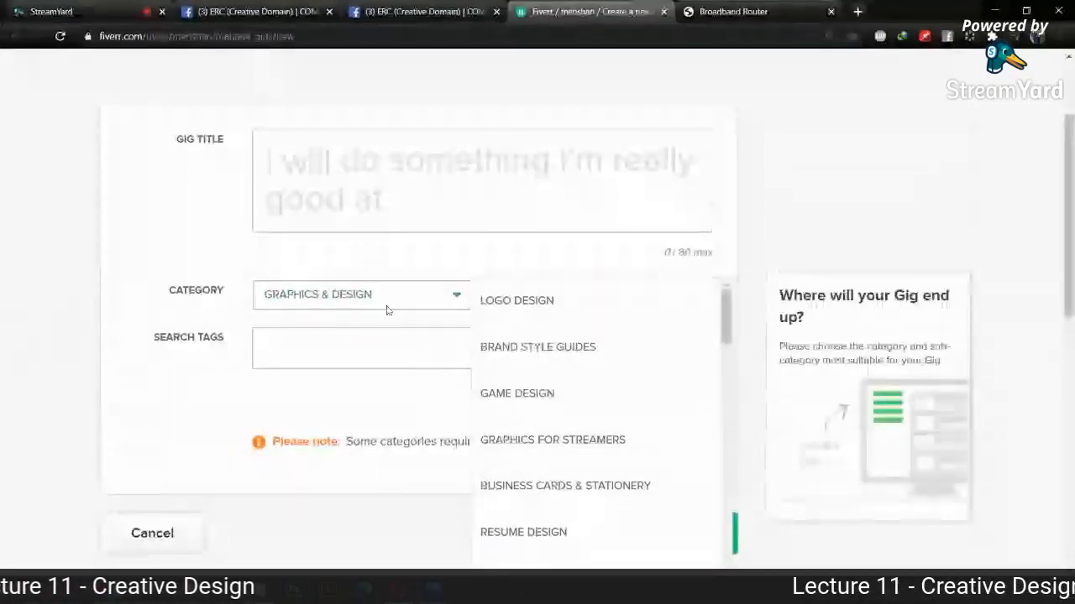
pyautogui.click(517, 300)
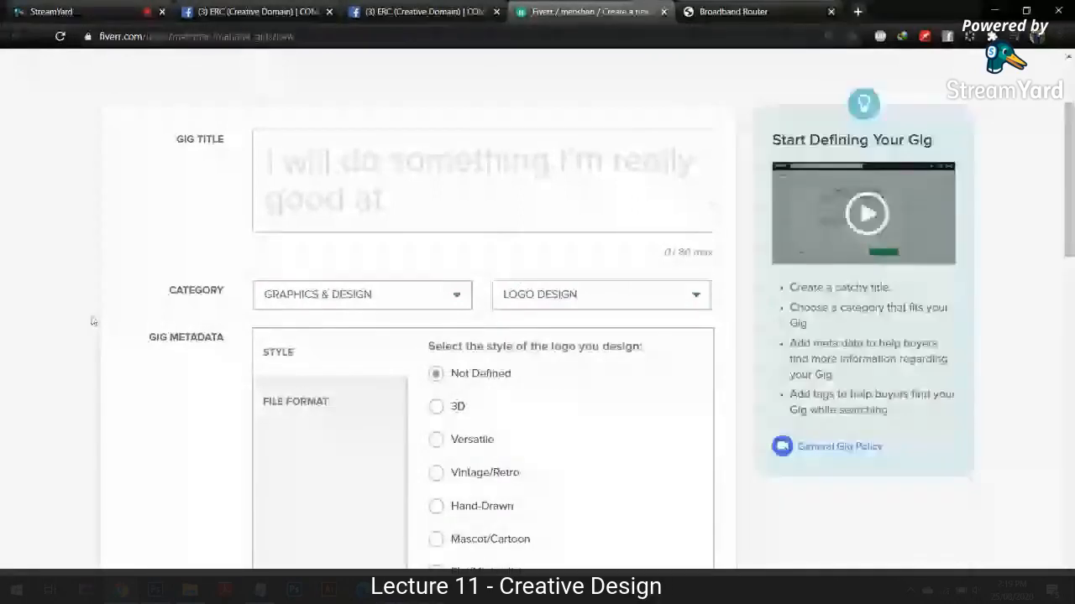
pyautogui.scroll(-2, 109, 315)
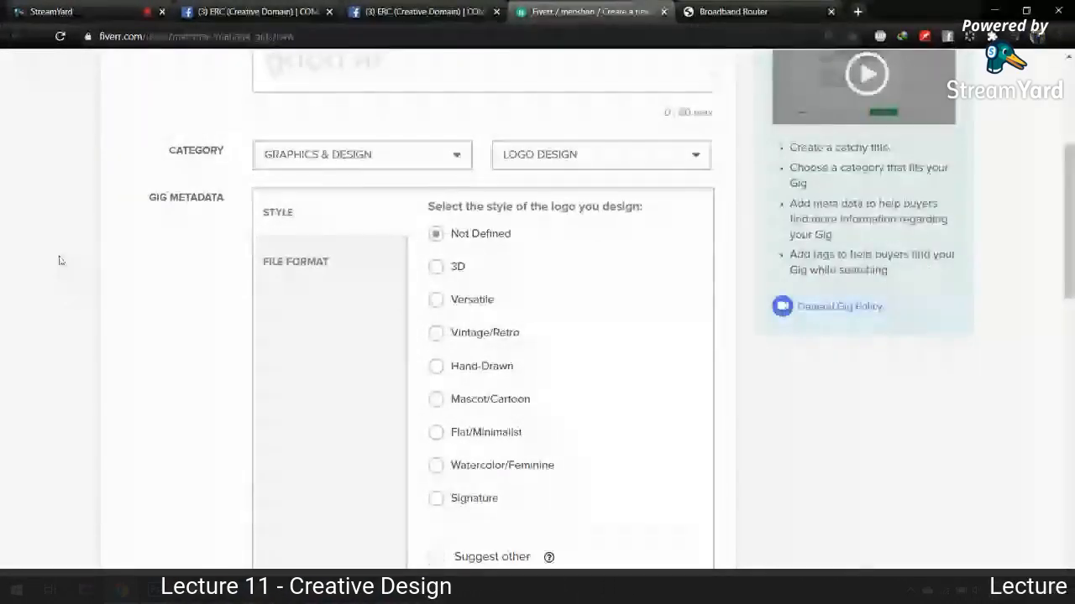
# - Check the StreamYard studio, and return to the gig form to look over the logo style options
pyautogui.click(93, 7)
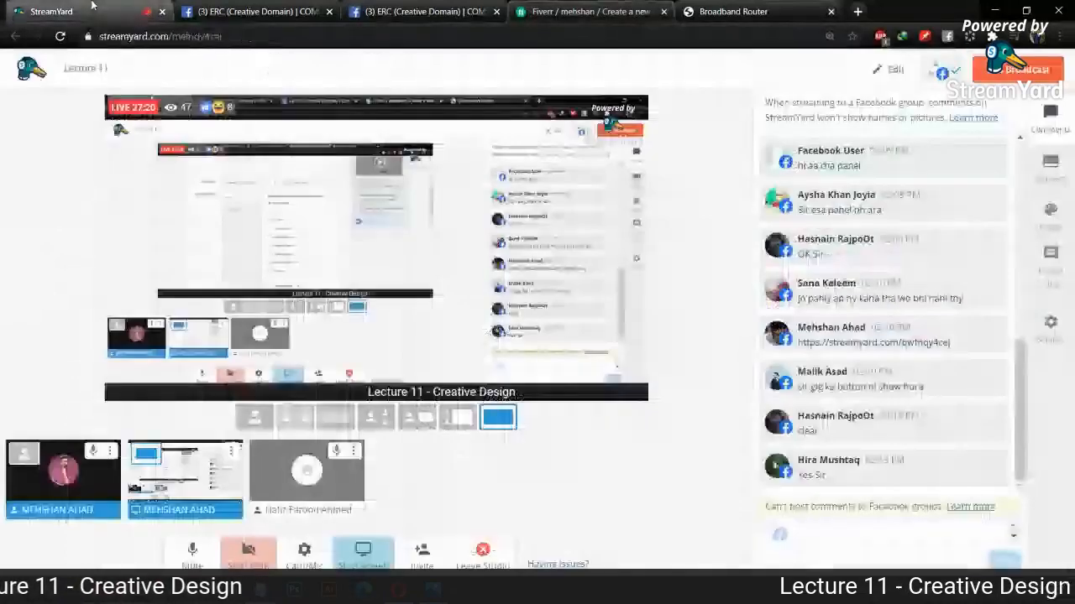
pyautogui.click(636, 6)
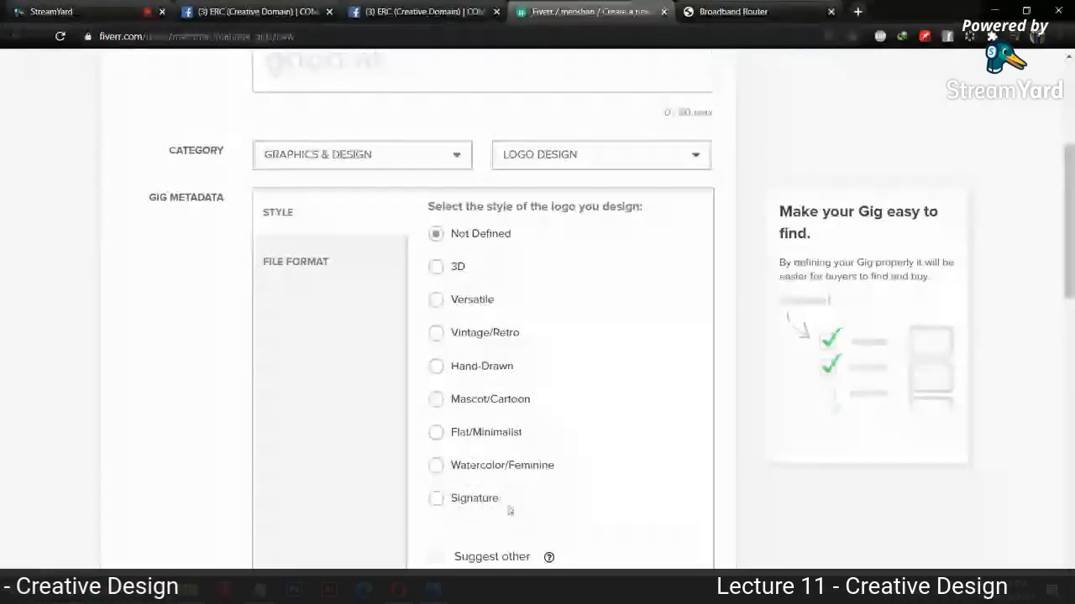
pyautogui.scroll(-1, 300, 305)
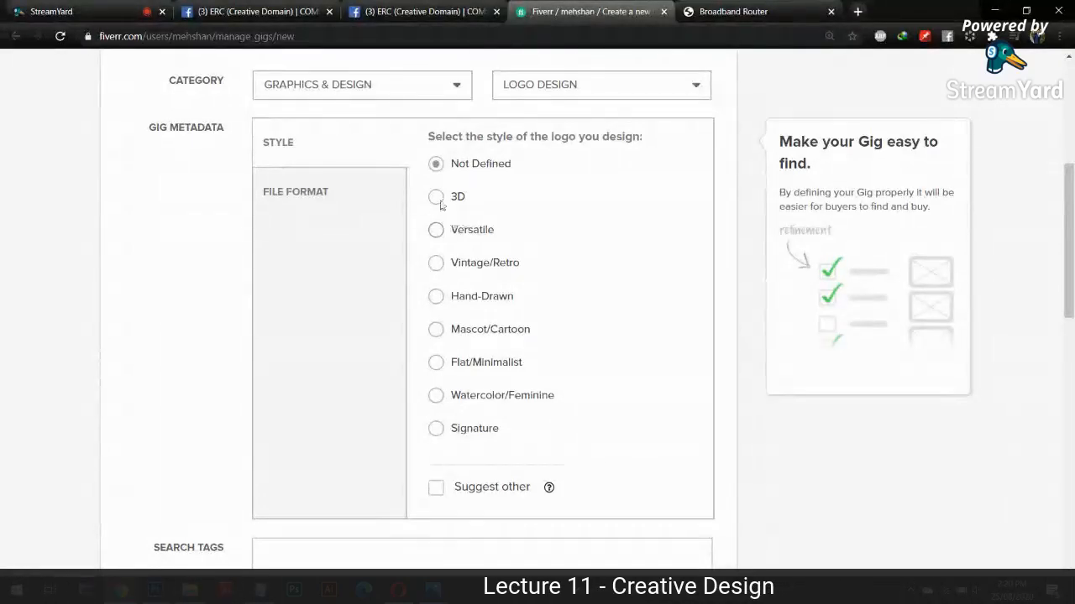
pyautogui.scroll(-1, 239, 336)
pyautogui.scroll(1, 245, 338)
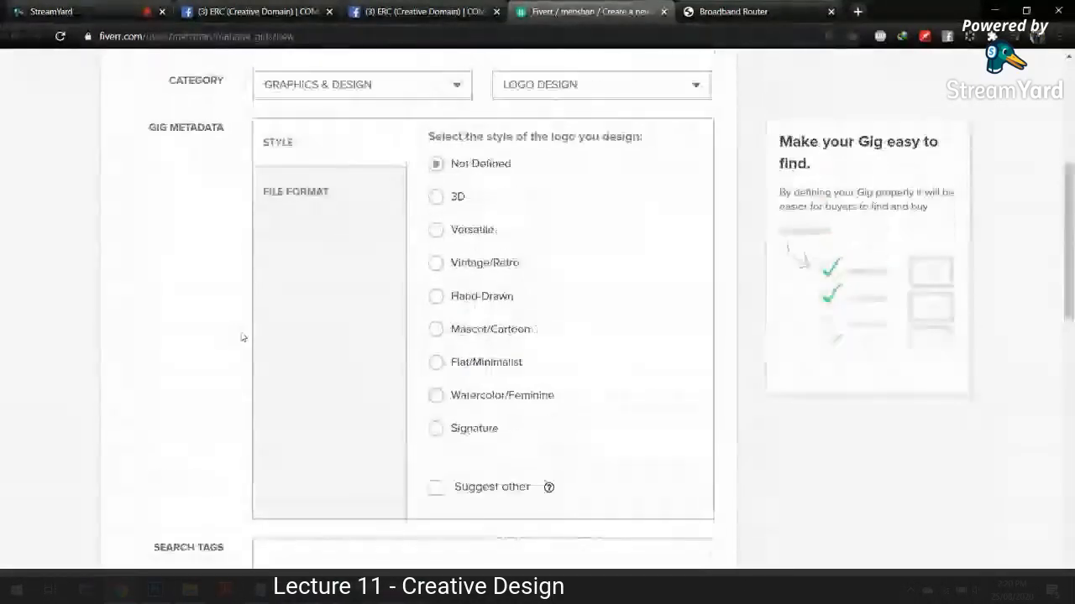
pyautogui.scroll(-1, 257, 504)
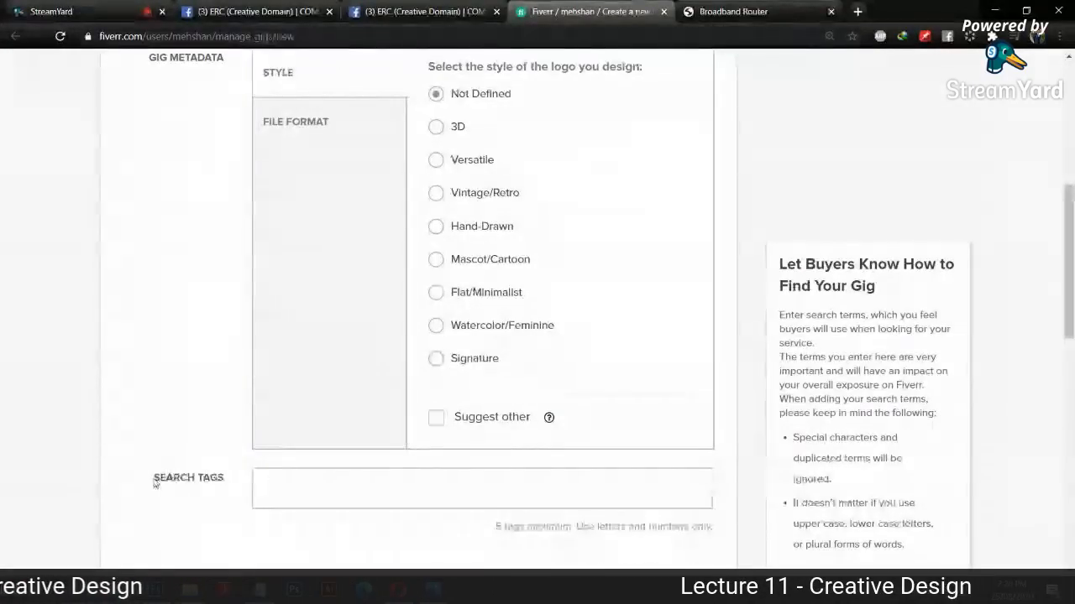
# - Point out the Search Tags field, and compare it with the gig title and category above
pyautogui.moveTo(156, 482); pyautogui.dragTo(272, 482)
pyautogui.click(271, 482)
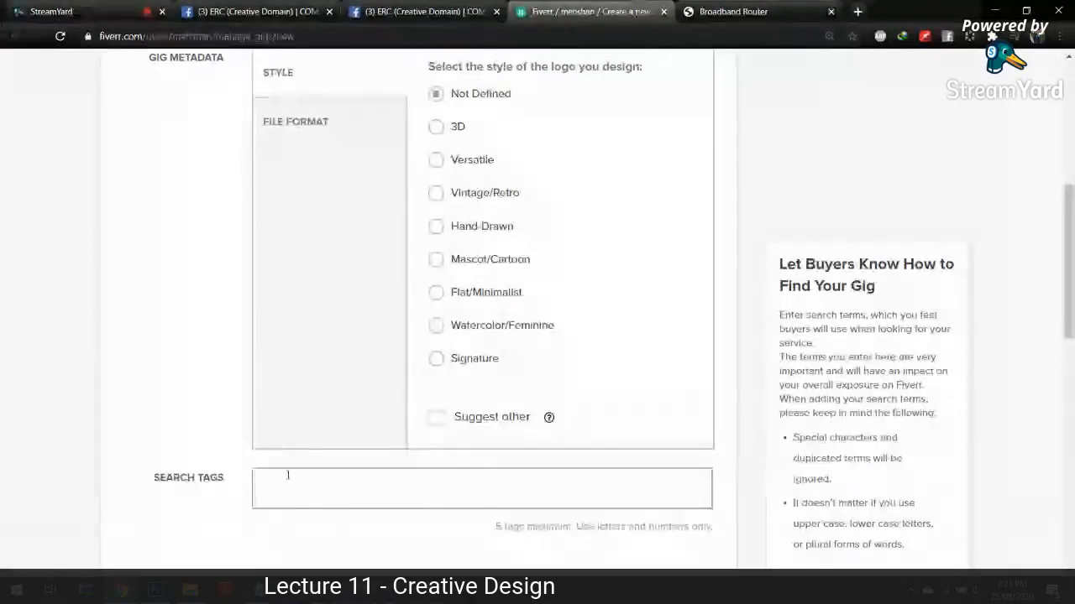
pyautogui.scroll(4, 288, 475)
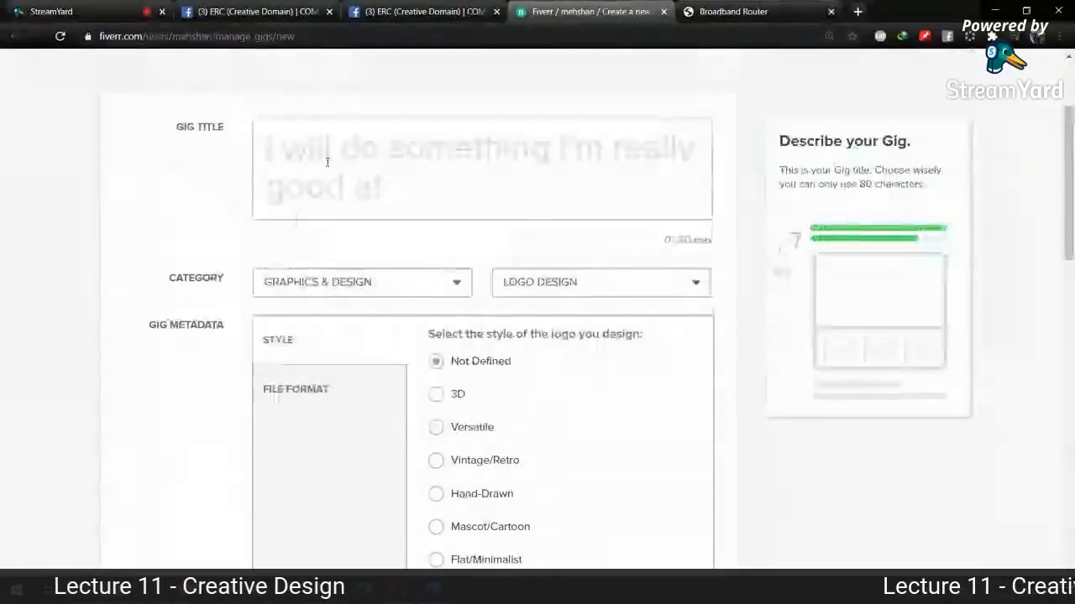
pyautogui.scroll(-1, 399, 161)
pyautogui.scroll(-2, 399, 160)
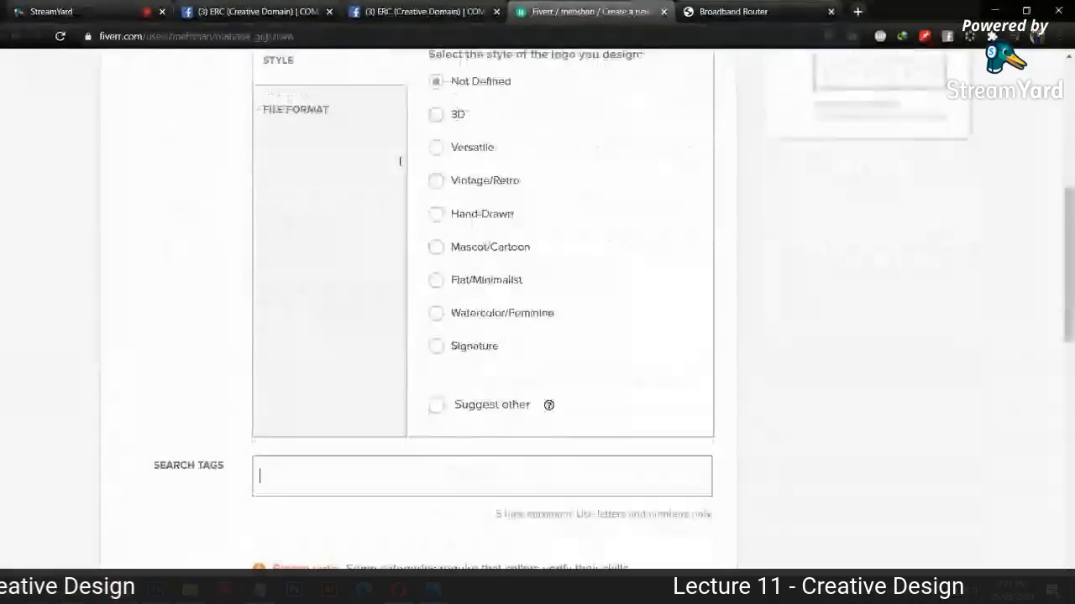
# - Enter "design unique and minimalist logo for you brands" as the gig title after "I will"
pyautogui.scroll(4, 303, 470)
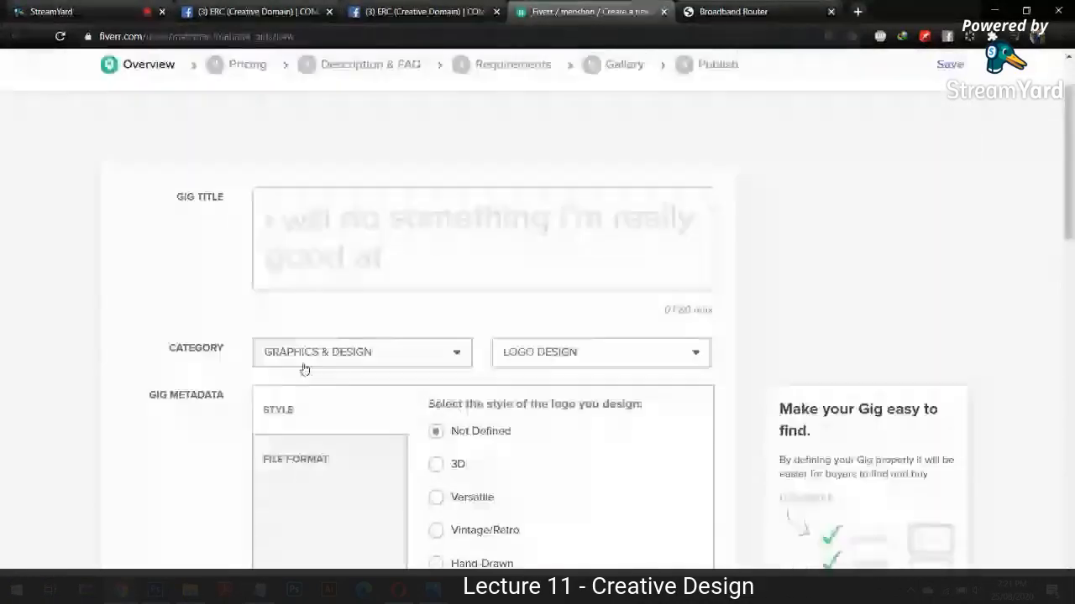
pyautogui.write('desig')
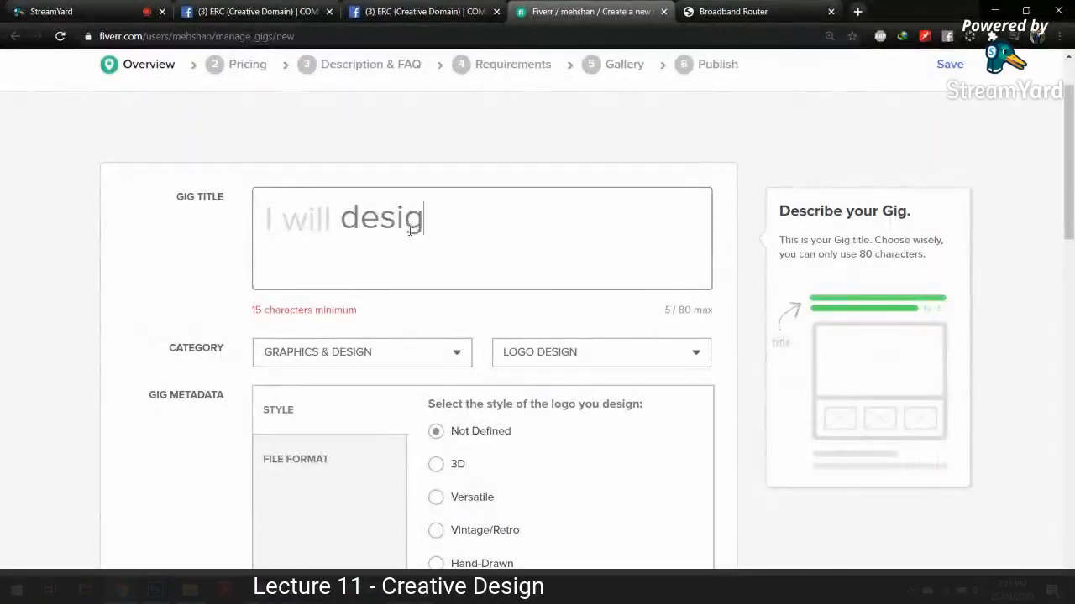
pyautogui.write('n unqi')
pyautogui.press('BackSpace')
pyautogui.press('BackSpace')
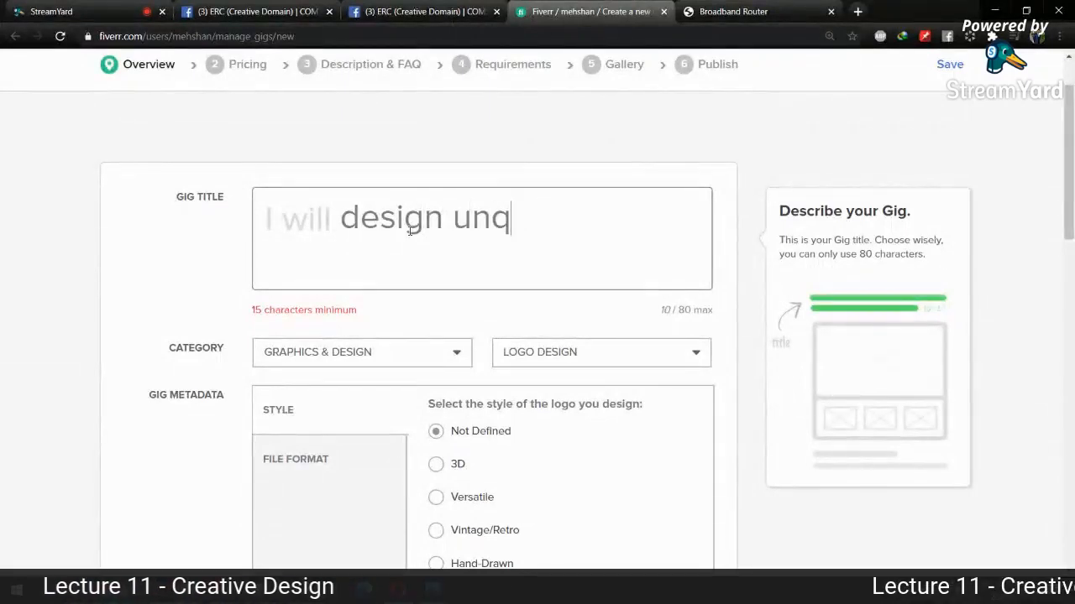
pyautogui.write('ique and minimalist log')
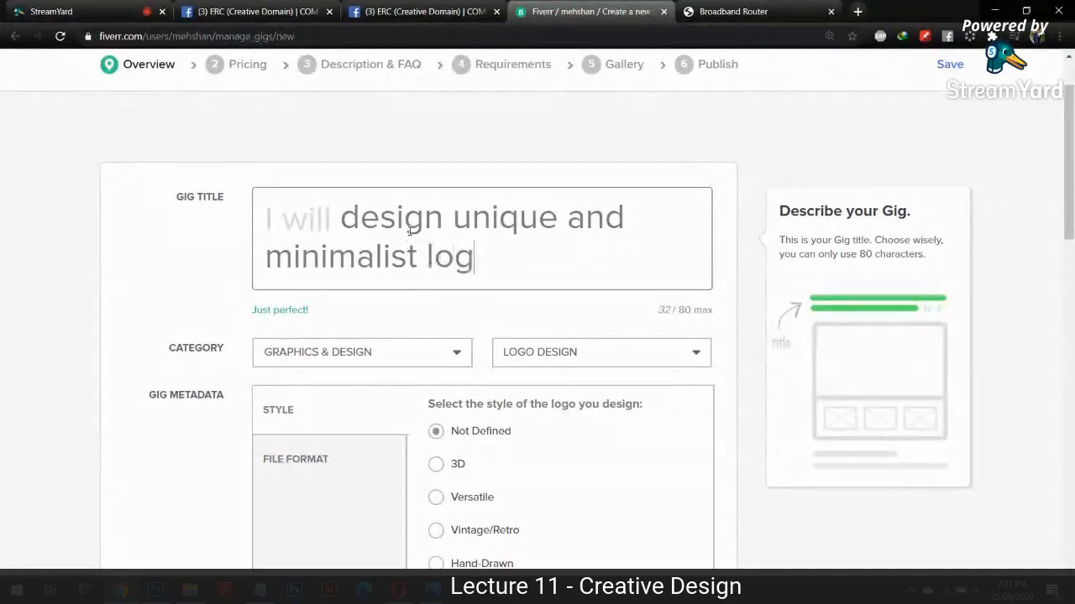
pyautogui.write('o for you ')
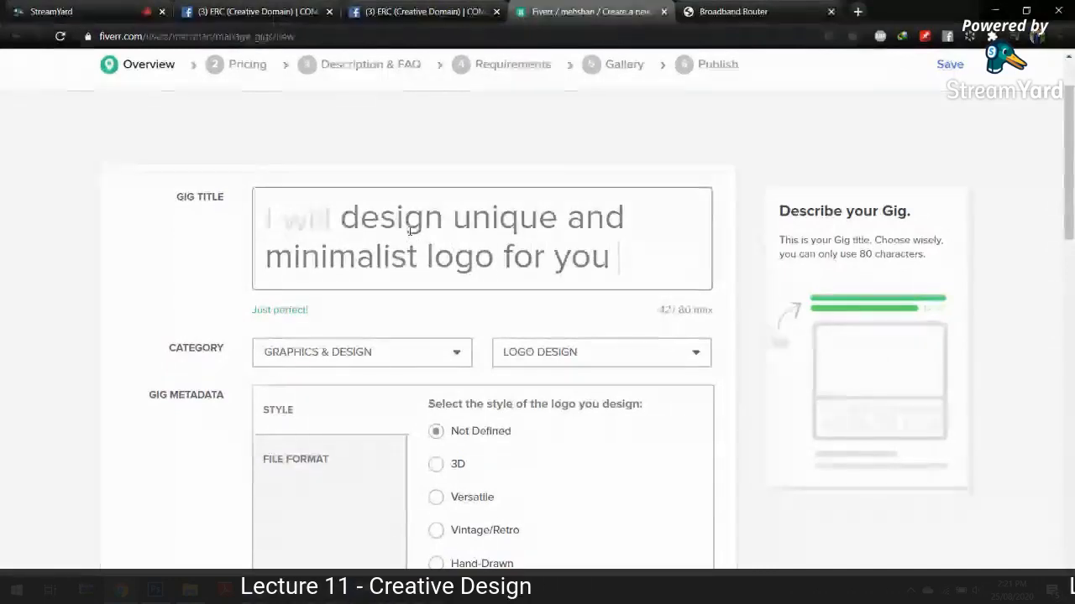
pyautogui.write('brand')
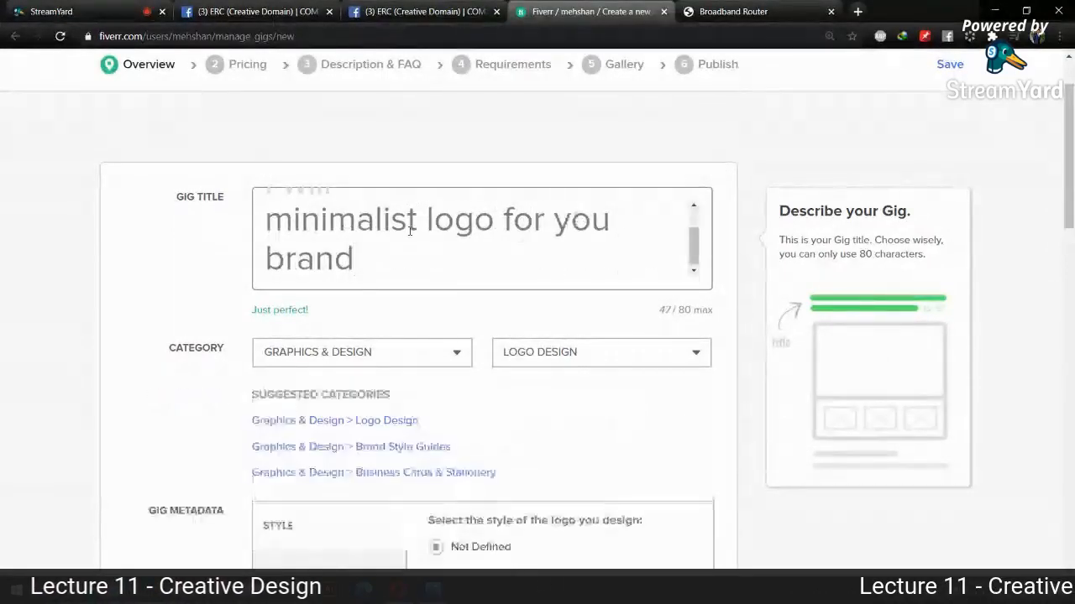
pyautogui.scroll(1, 685, 245)
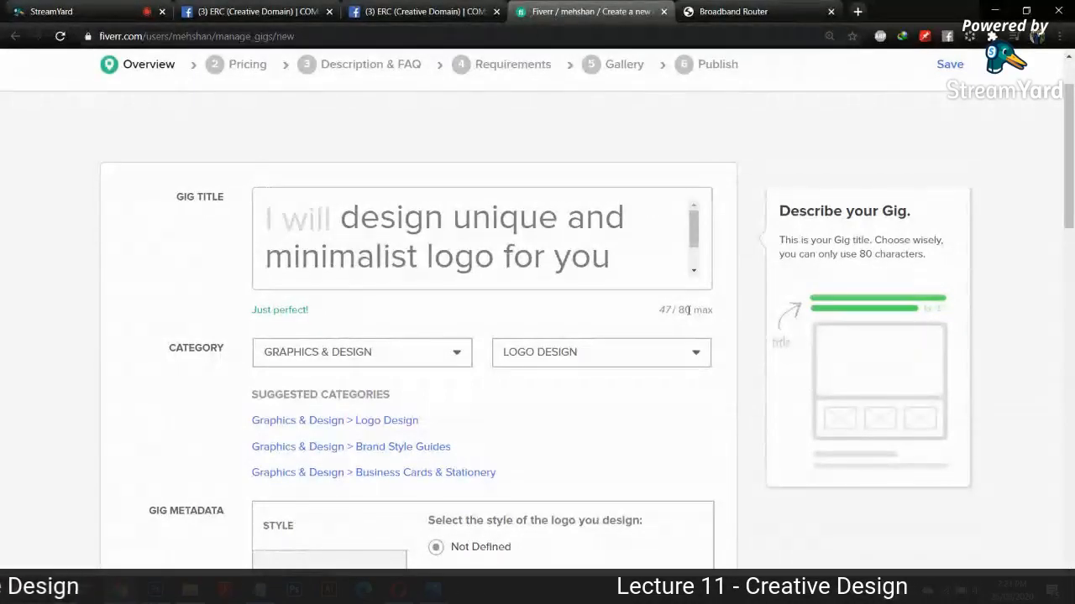
pyautogui.write('s')
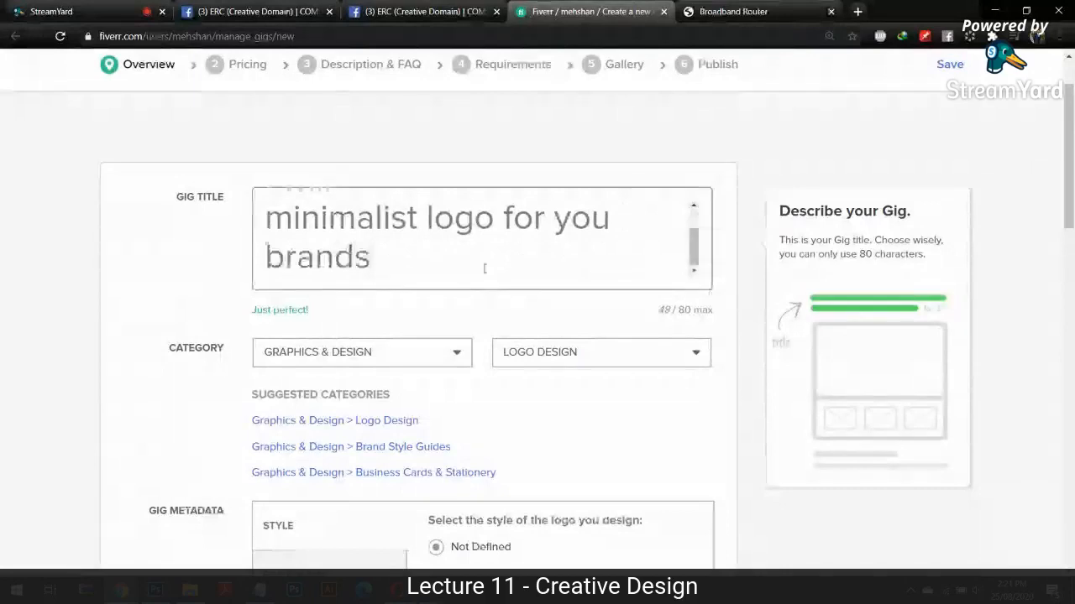
# - Replace the gig title after "I will" with the short example "design logo"
pyautogui.scroll(1, 485, 269)
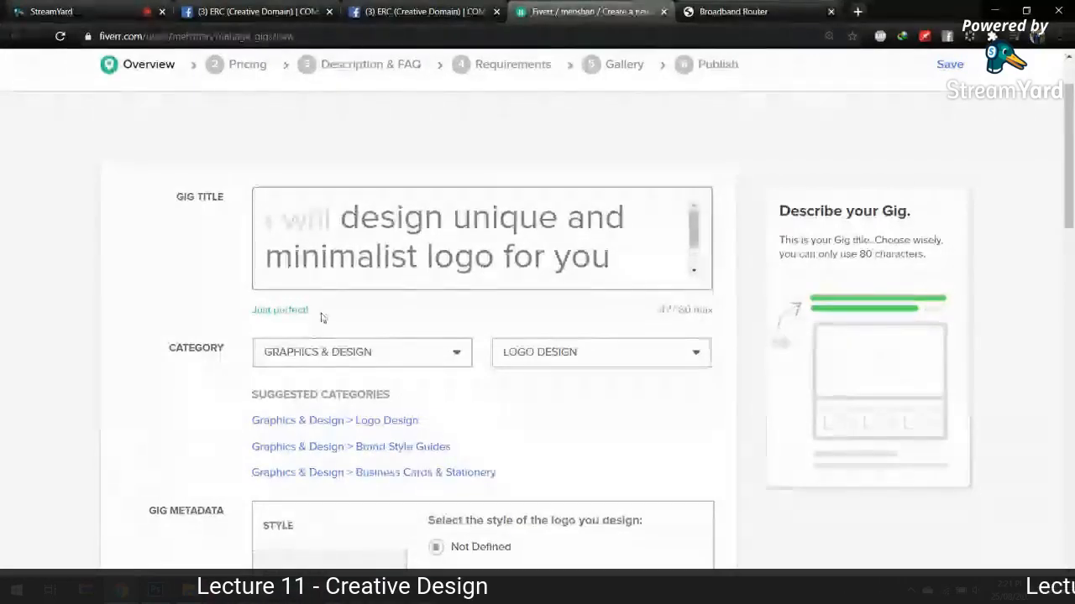
pyautogui.moveTo(619, 262); pyautogui.dragTo(349, 214)
pyautogui.write('d')
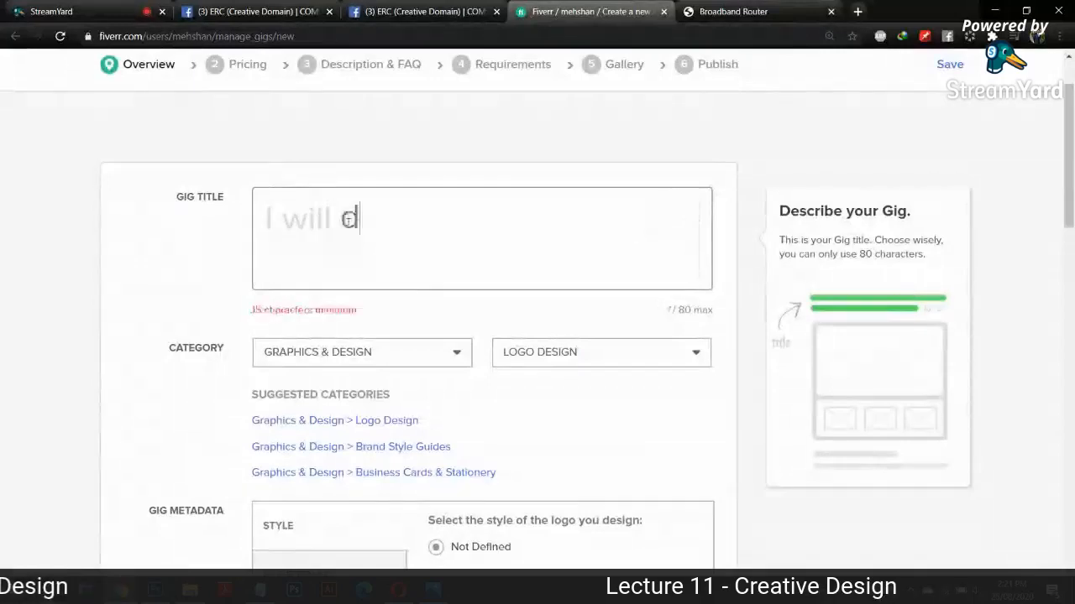
pyautogui.write('esign logo')
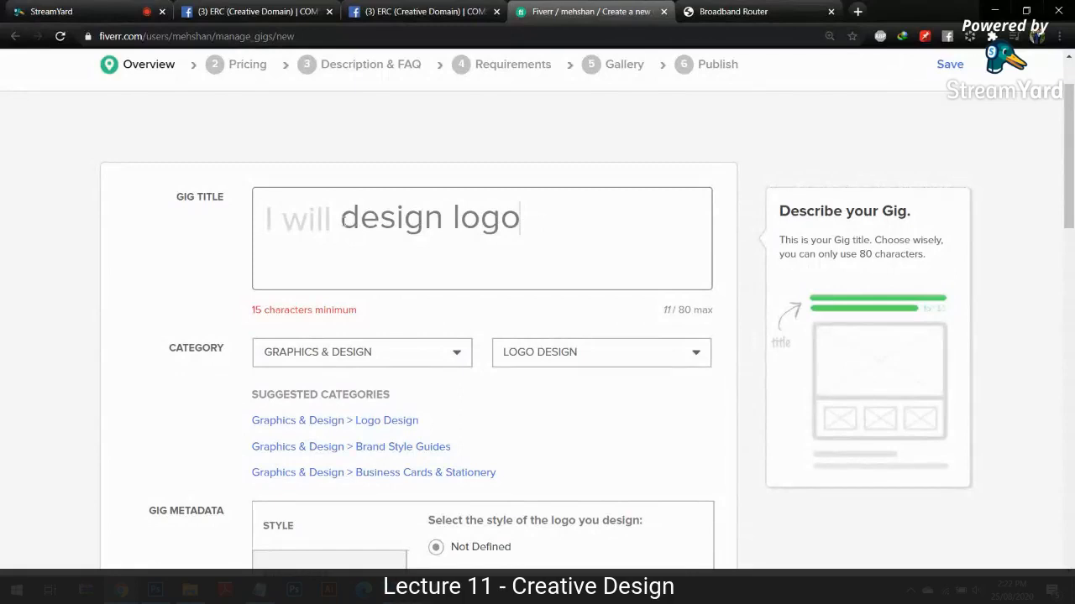
# - Point out the short gig title and check it against the character counter and the minimum length requirement
pyautogui.click(344, 222)
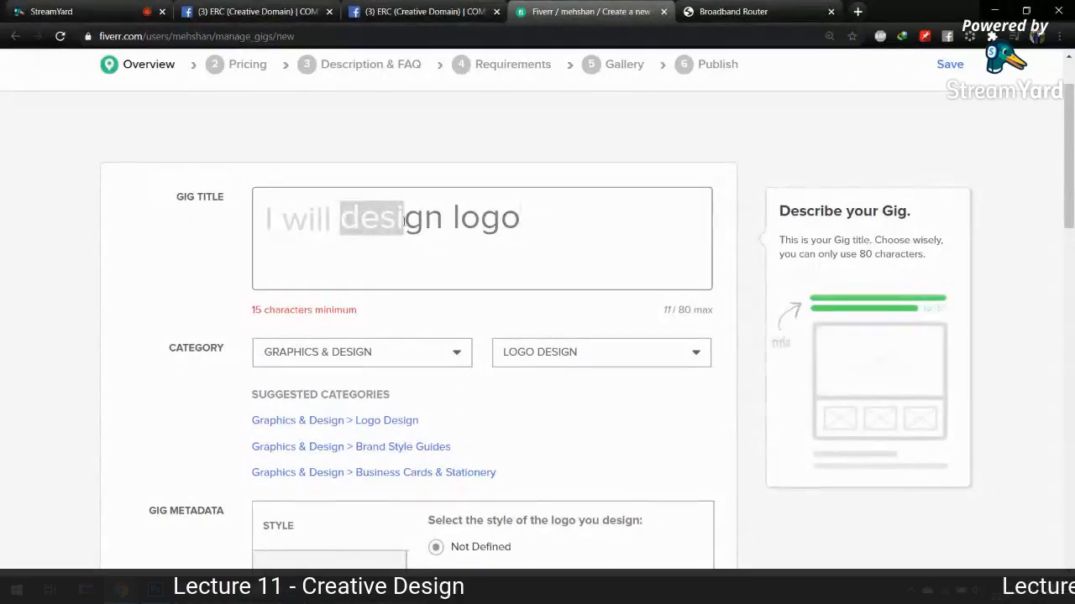
pyautogui.moveTo(437, 221); pyautogui.dragTo(520, 227)
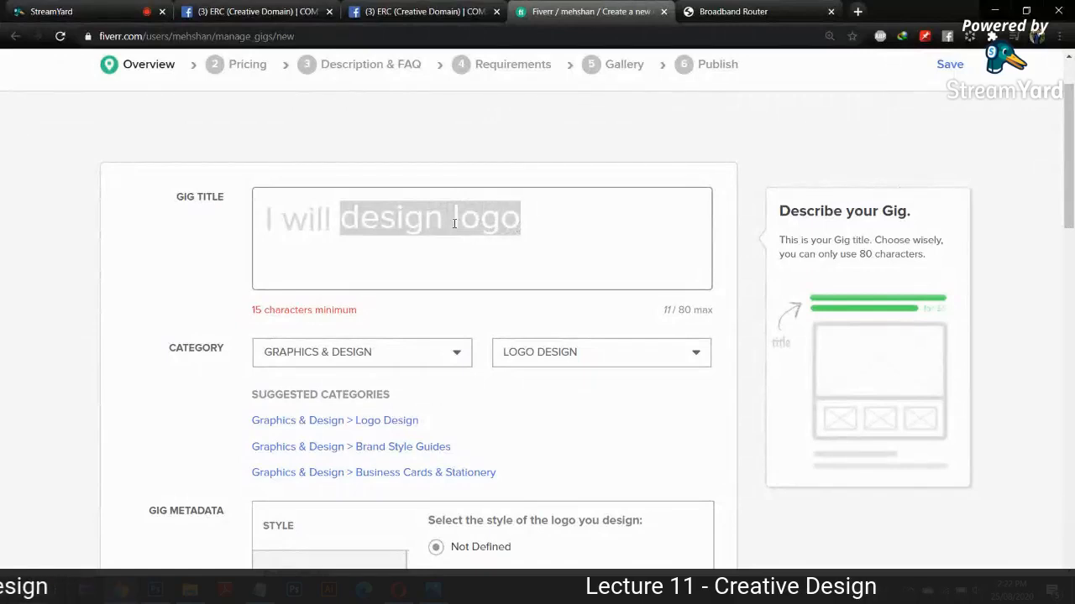
pyautogui.click(669, 312)
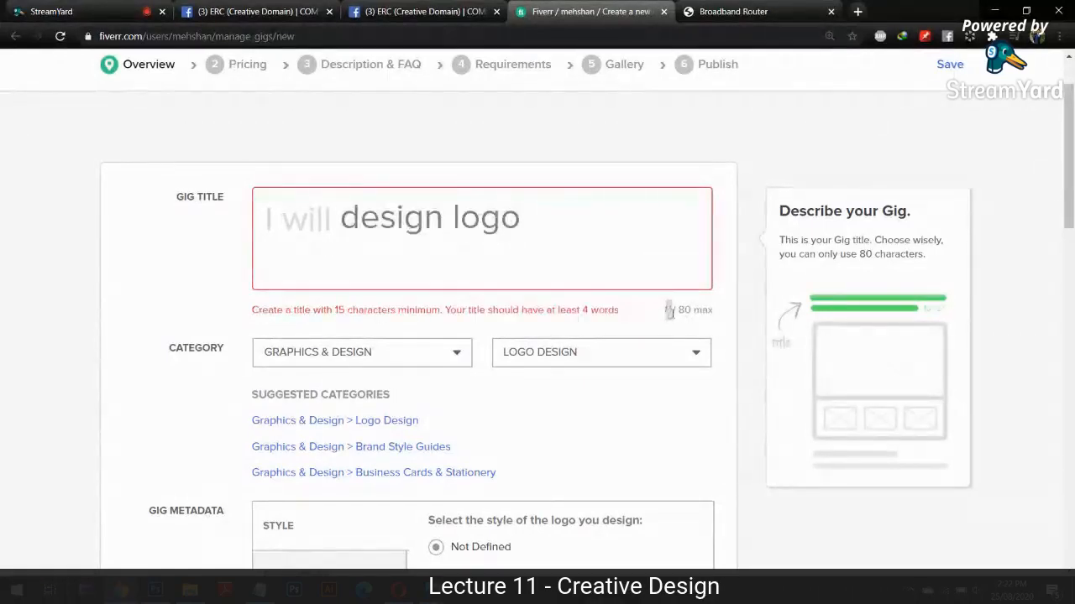
pyautogui.click(595, 235)
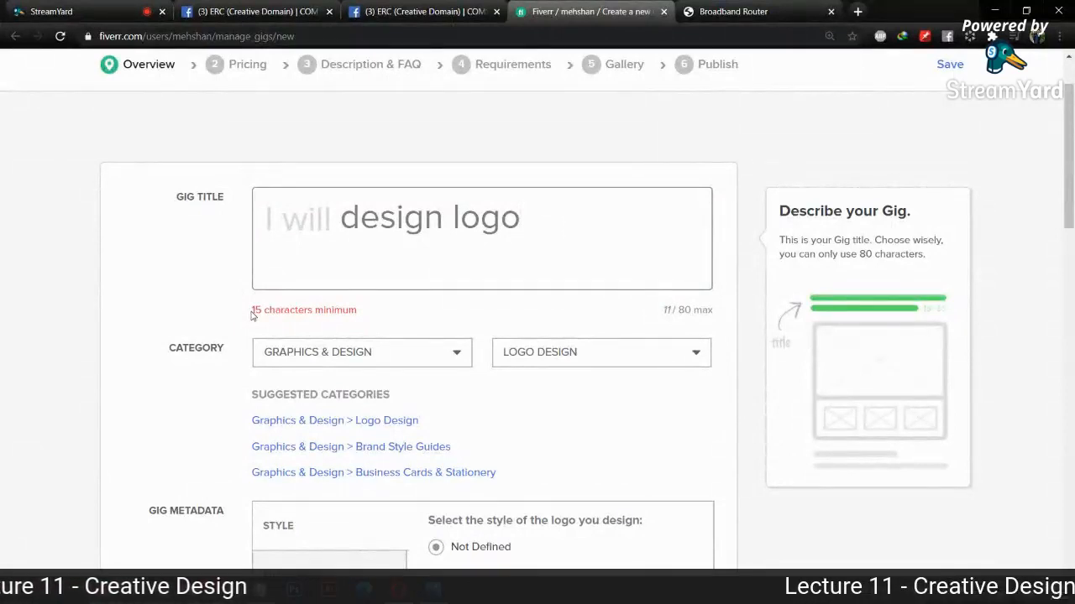
# - Replace the gig title with the multi-service example "design logo brochure flyer business card menu design for your bu"
pyautogui.moveTo(341, 217); pyautogui.dragTo(616, 214)
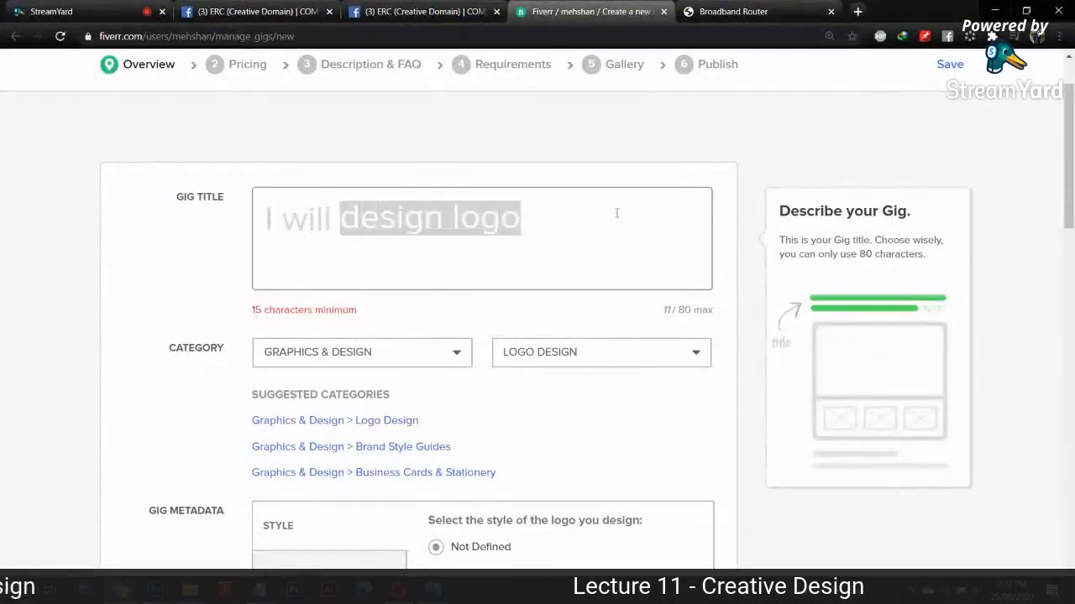
pyautogui.write('dsi')
pyautogui.press('BackSpace')
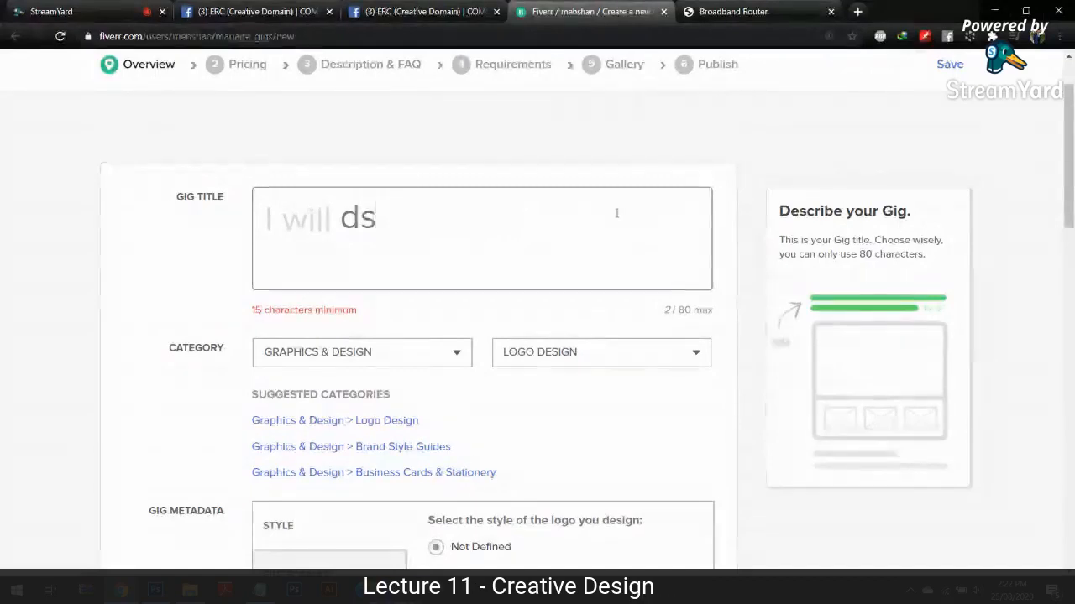
pyautogui.press('BackSpace')
pyautogui.write('esign logo')
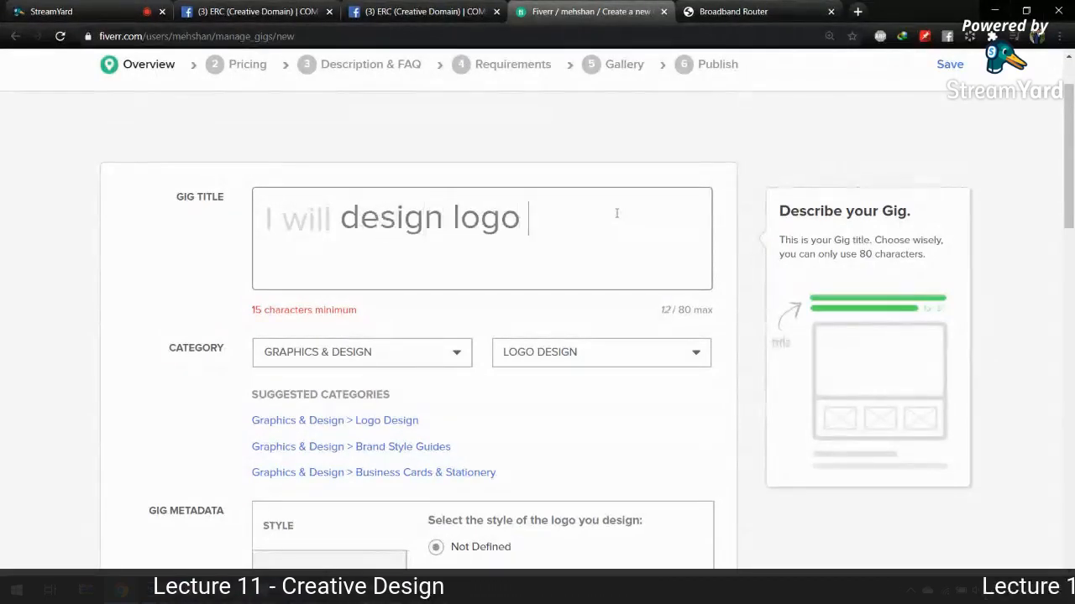
pyautogui.write(' brochure')
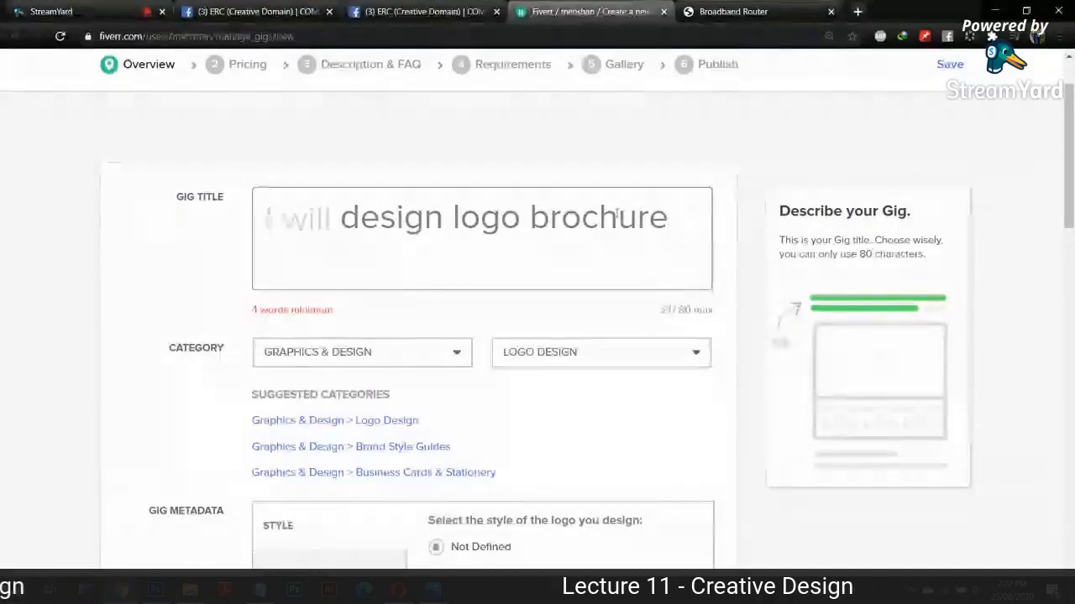
pyautogui.write(' flyer ')
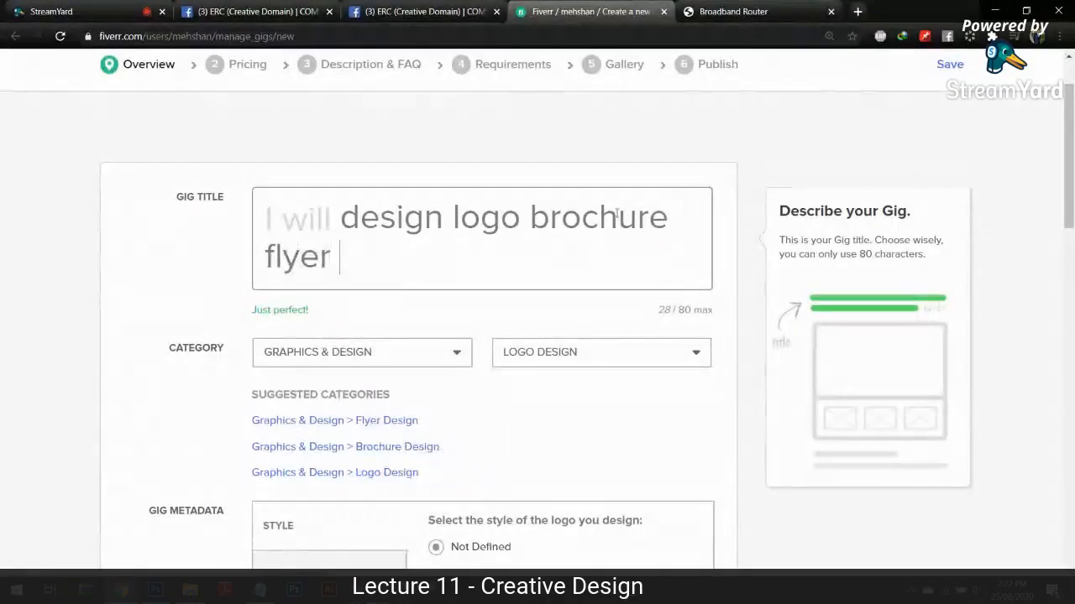
pyautogui.write('business card ')
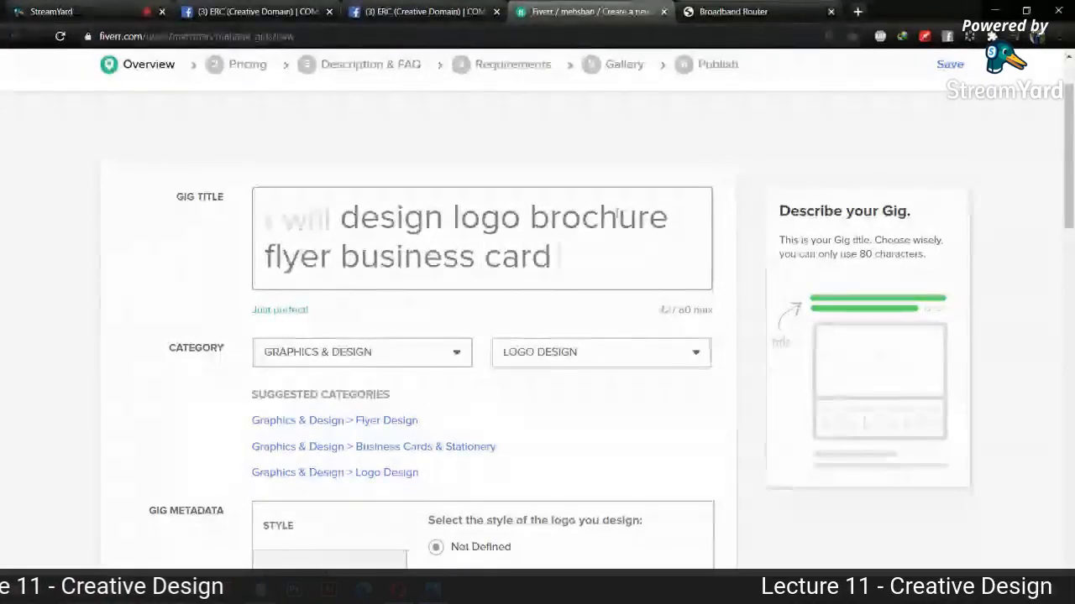
pyautogui.write('menu de')
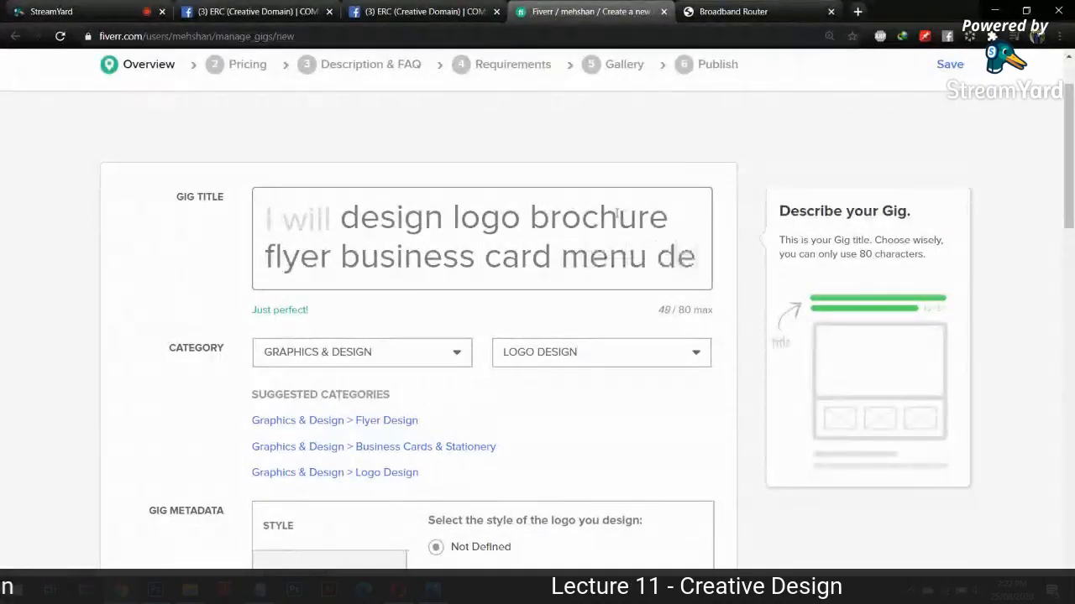
pyautogui.write('sign for your bu')
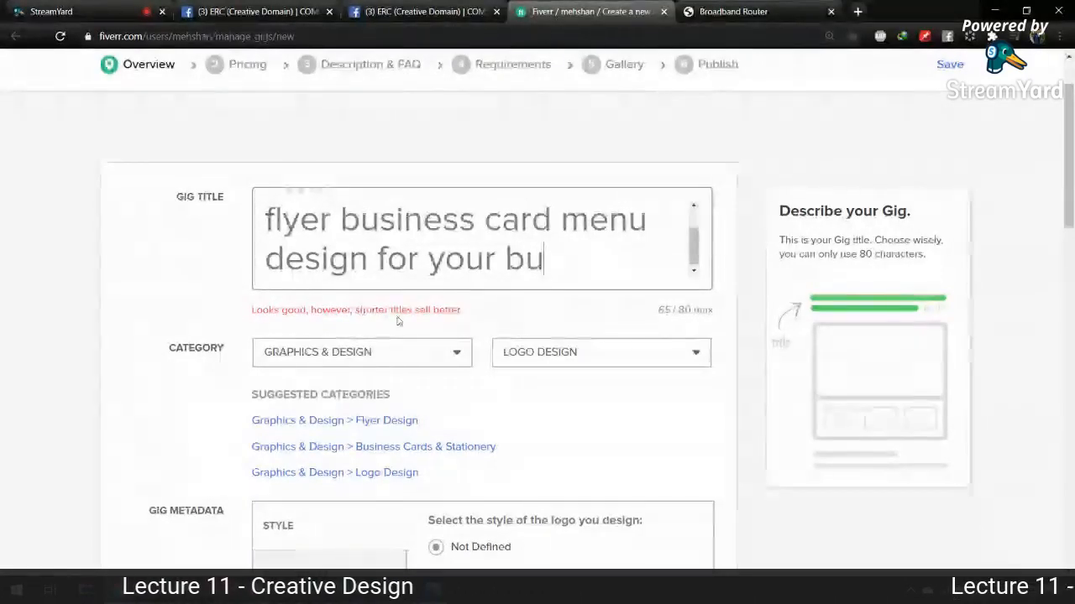
# - Shorten the end of the gig title to "design for yo" and review its full wording
pyautogui.scroll(2, 577, 270)
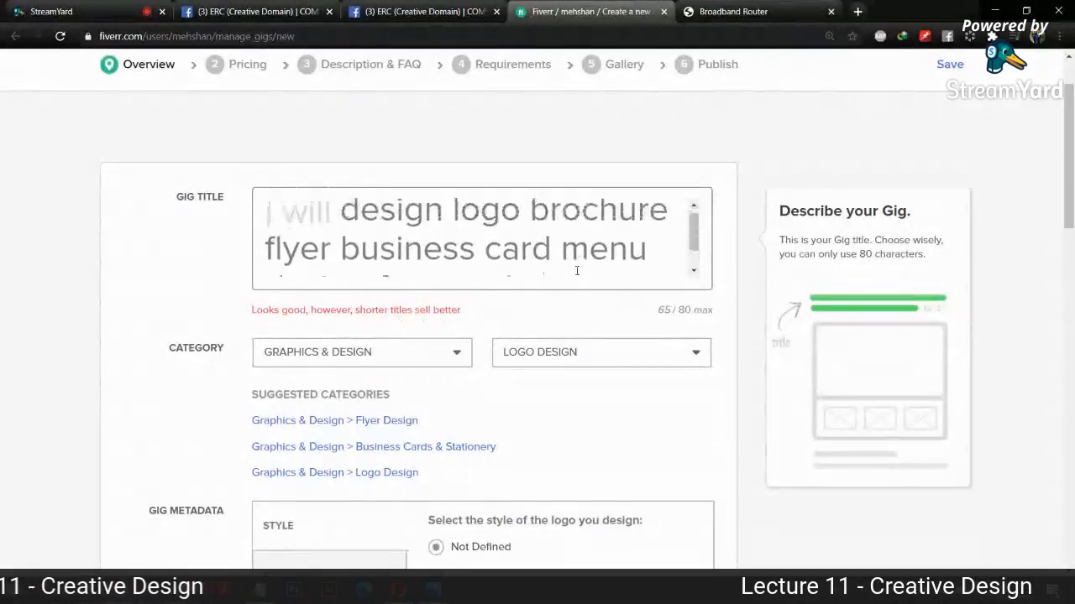
pyautogui.scroll(-2, 577, 271)
pyautogui.press('BackSpace')
pyautogui.press('BackSpace')
pyautogui.press('BackSpace')
pyautogui.press('BackSpace')
pyautogui.press('BackSpace')
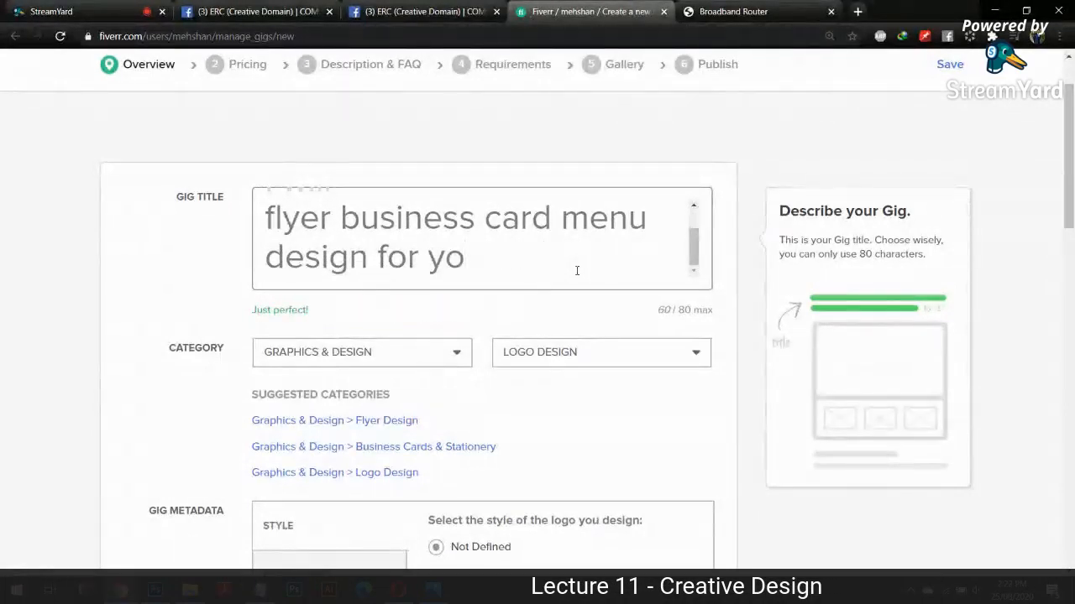
pyautogui.scroll(1, 563, 277)
pyautogui.scroll(-1, 547, 288)
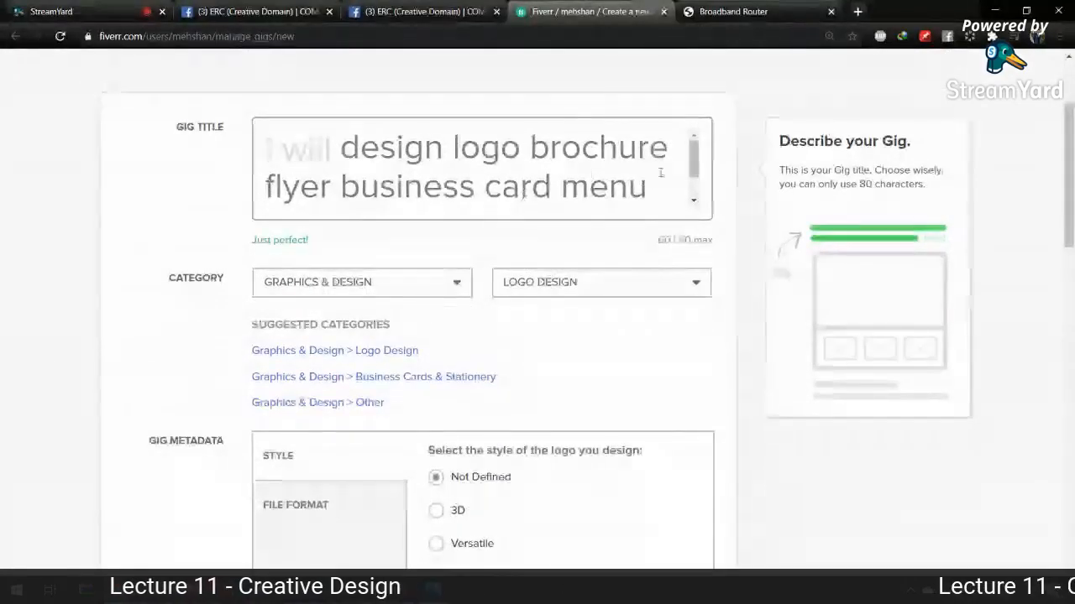
pyautogui.moveTo(695, 165); pyautogui.dragTo(695, 173)
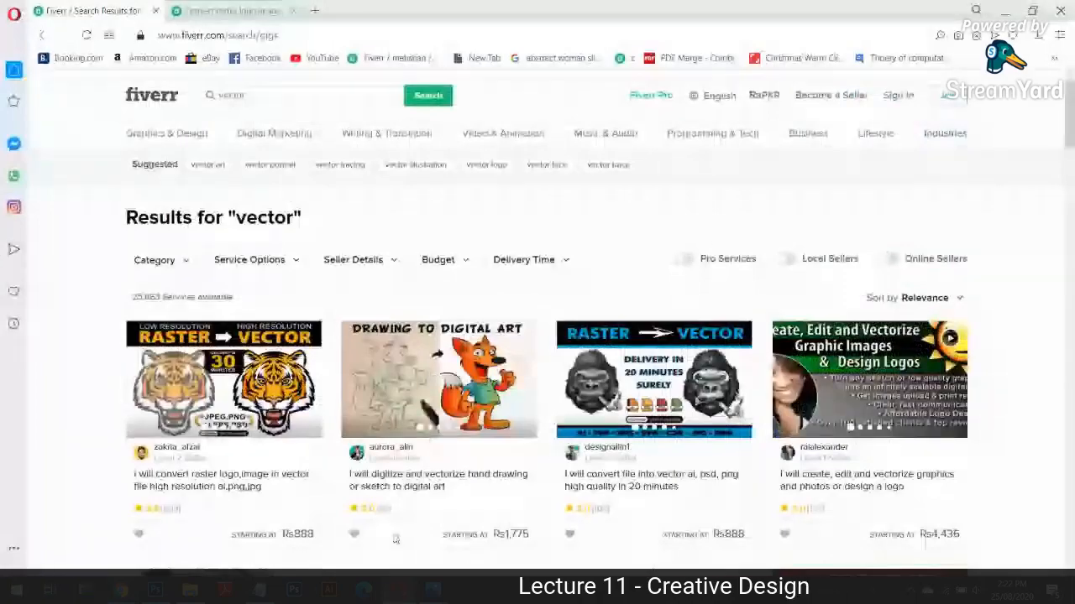
# - Browse the gig titles in Fiverr's "vector" search results in the Opera browser, and return to the gig form in Chrome
pyautogui.scroll(-4, 395, 539)
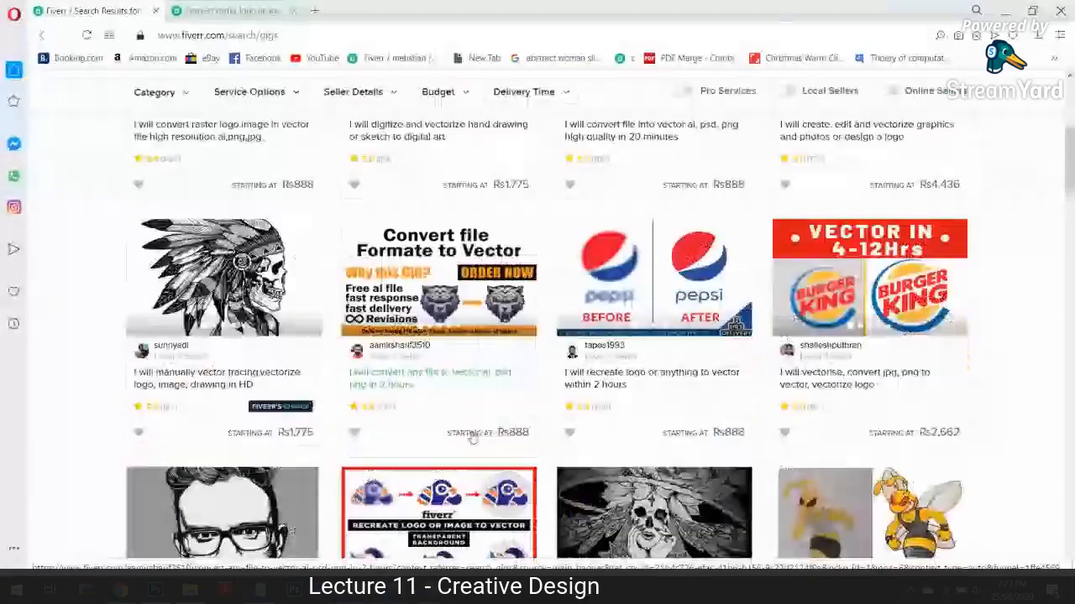
pyautogui.scroll(-3, 472, 438)
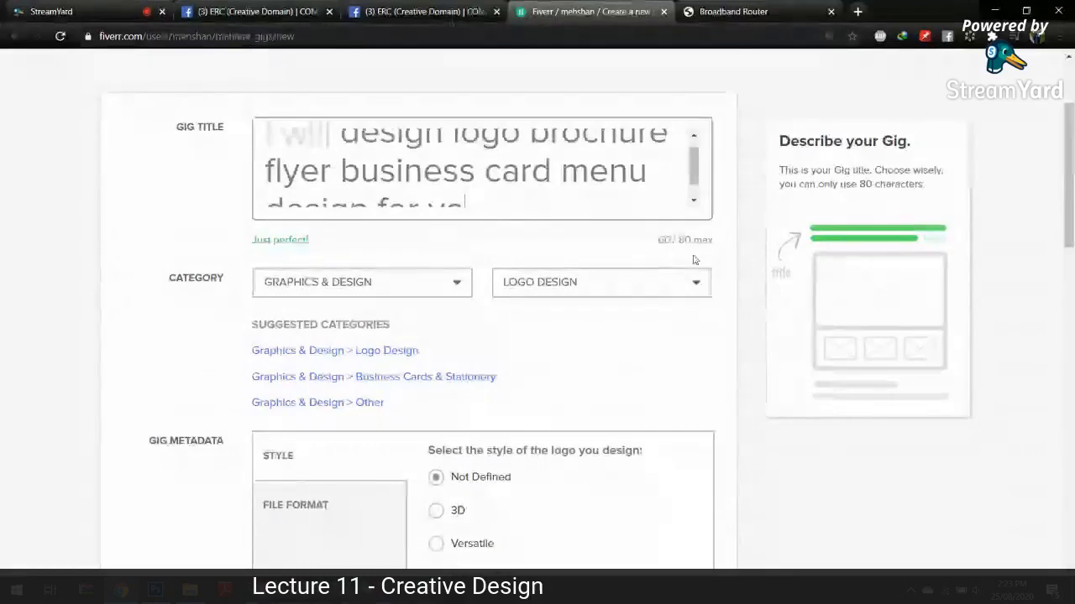
pyautogui.scroll(1, 722, 277)
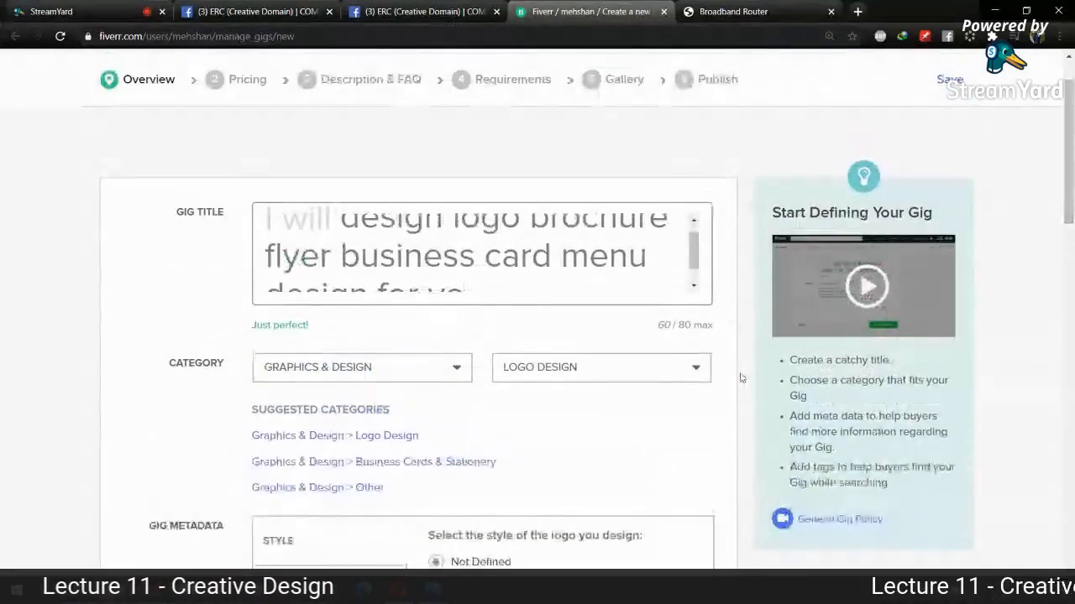
pyautogui.scroll(-1, 669, 300)
# - Look through the subcategory options and choose Logo Design again
pyautogui.click(666, 298)
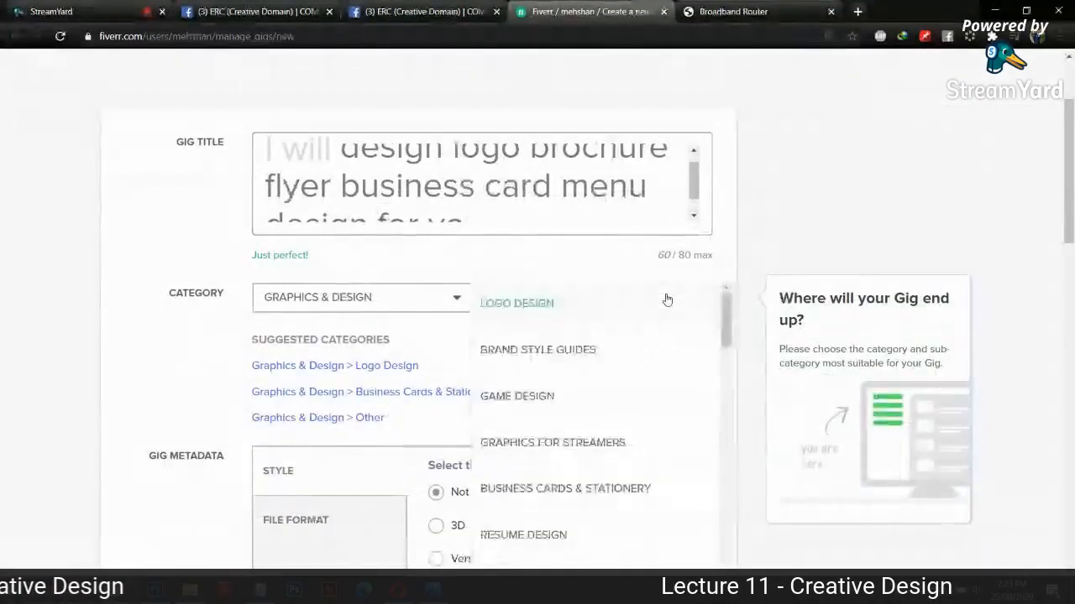
pyautogui.moveTo(729, 337)
pyautogui.mouseDown()
pyautogui.moveTo(730, 375)
pyautogui.moveTo(727, 334)
pyautogui.mouseUp()
pyautogui.click(537, 303)
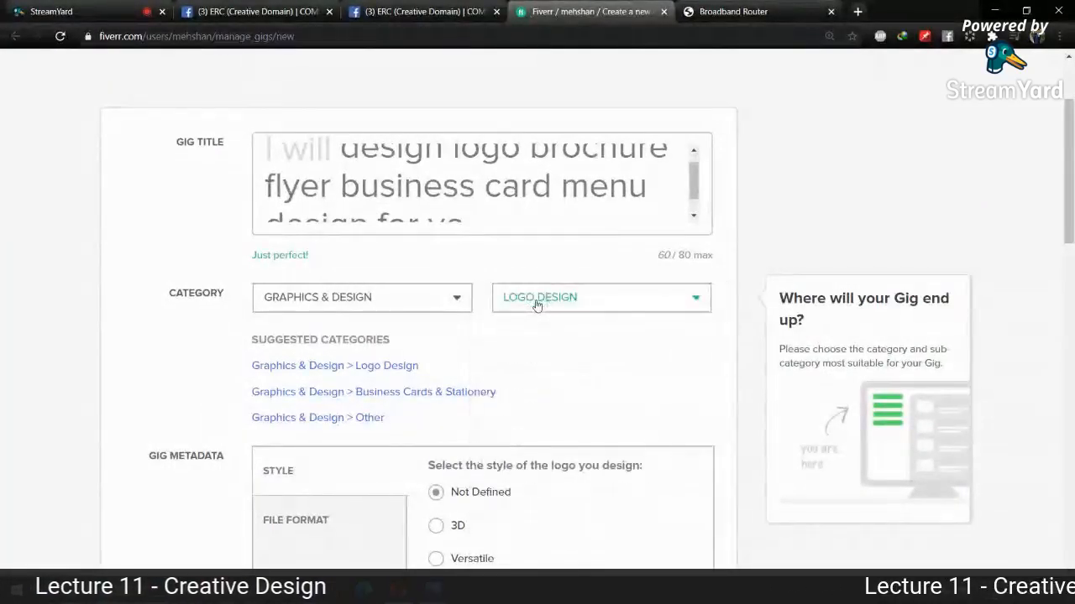
# - Replace the multi-service gig title with "design and convert logo in vector fo"
pyautogui.scroll(2, 519, 222)
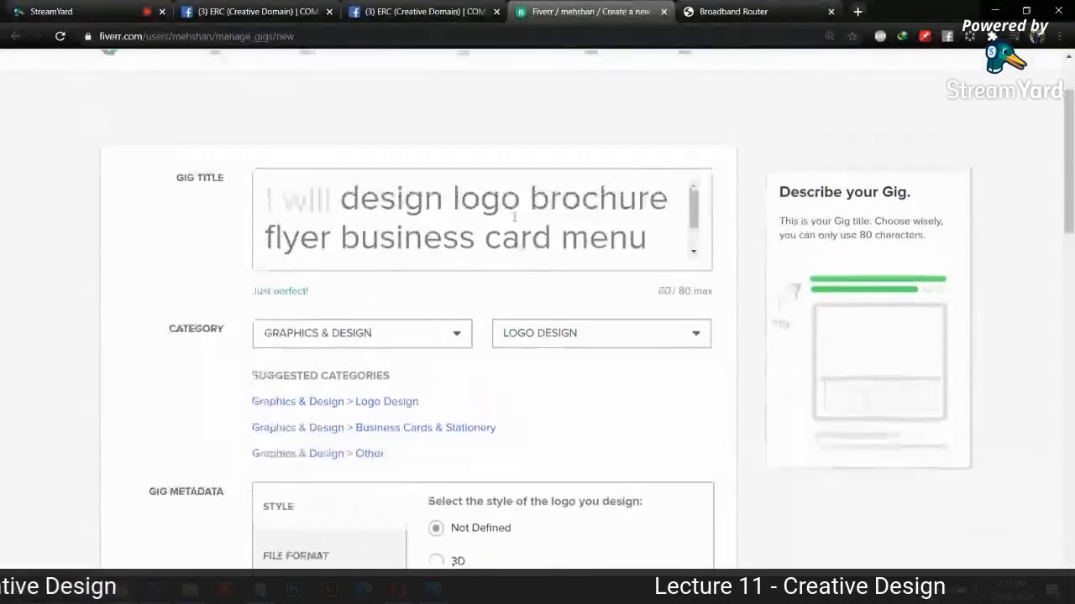
pyautogui.scroll(-2, 514, 218)
pyautogui.moveTo(697, 113); pyautogui.dragTo(696, 119)
pyautogui.moveTo(473, 151); pyautogui.dragTo(343, 84)
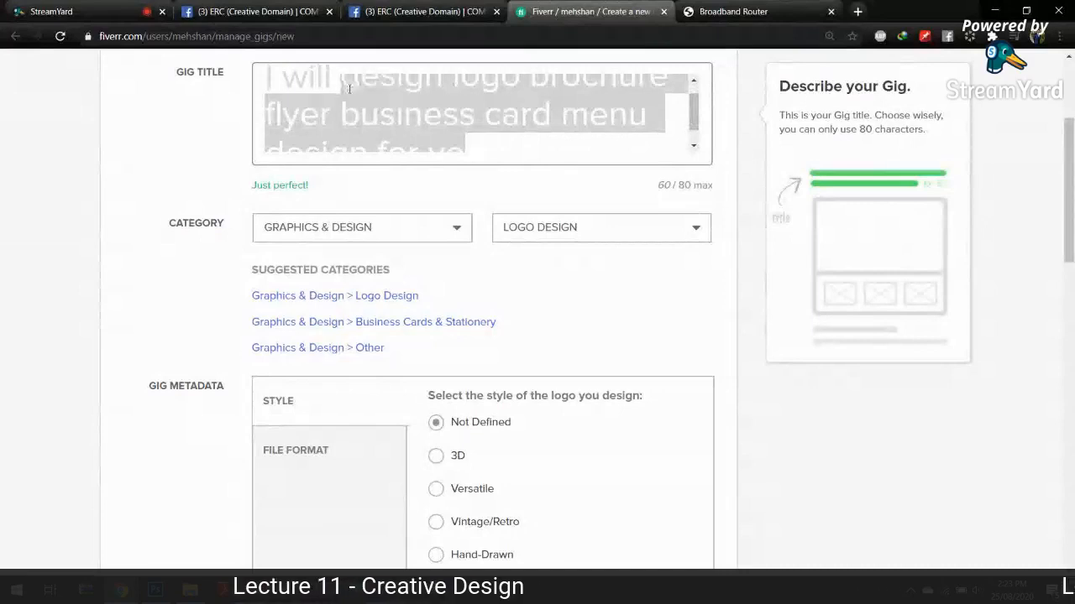
pyautogui.write('design')
pyautogui.press('BackSpace')
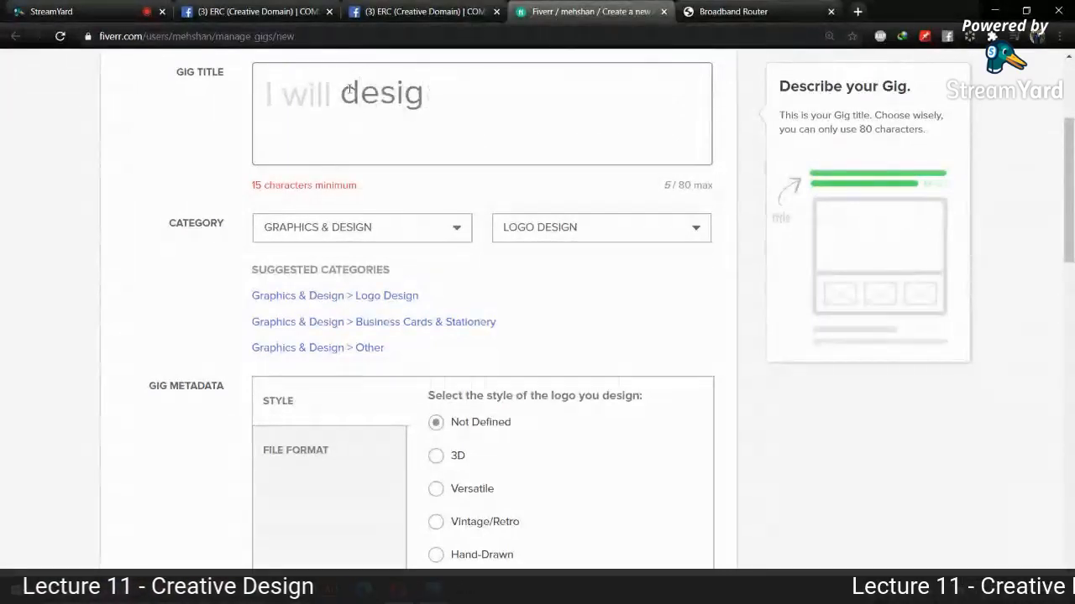
pyautogui.write('n')
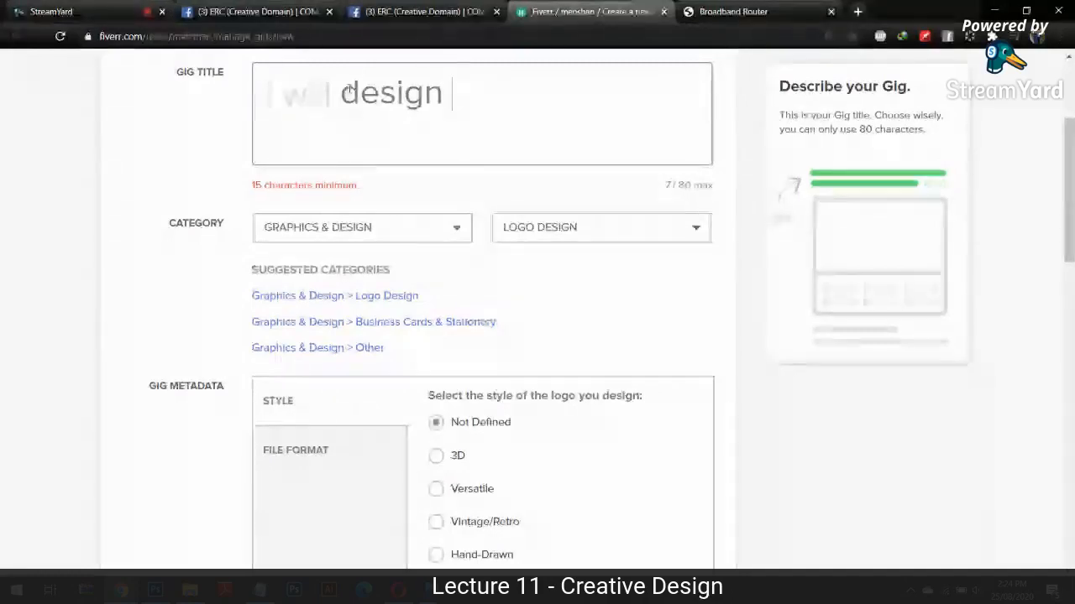
pyautogui.write(' and convert')
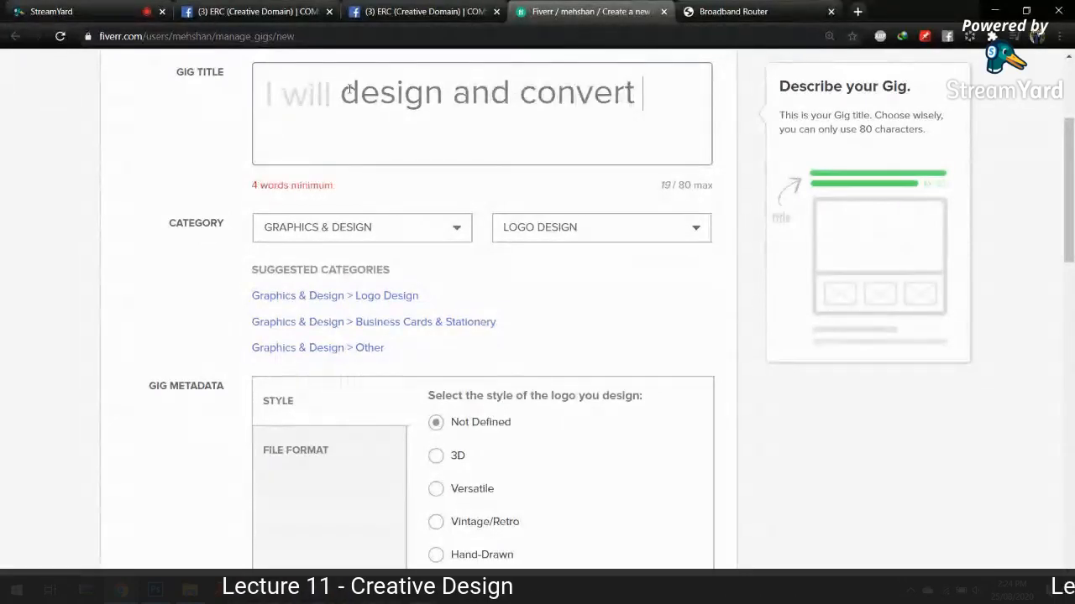
pyautogui.write(' logo in v')
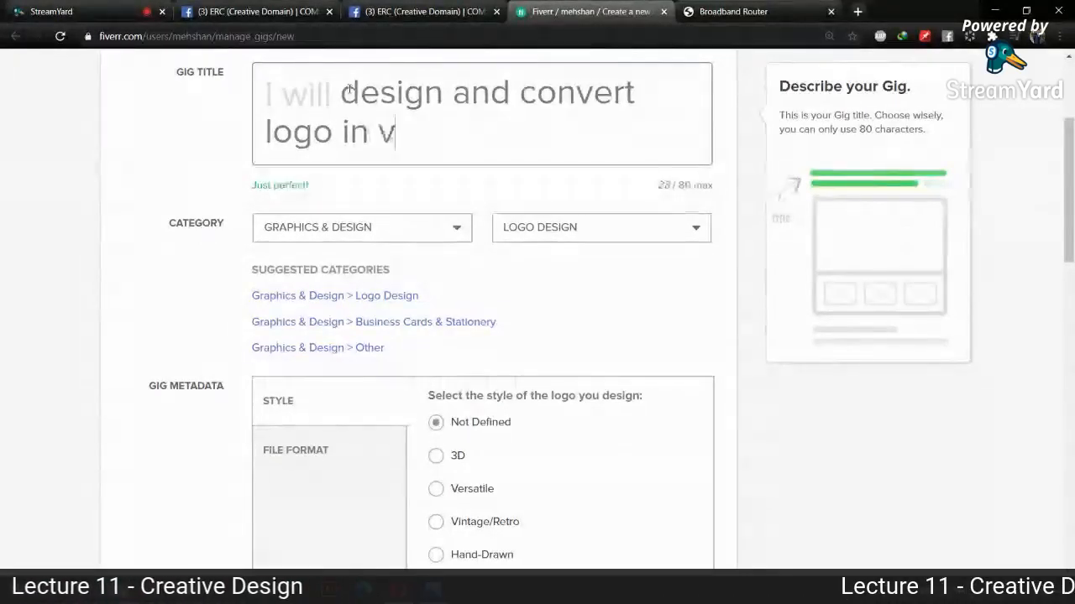
pyautogui.write('ector fo')
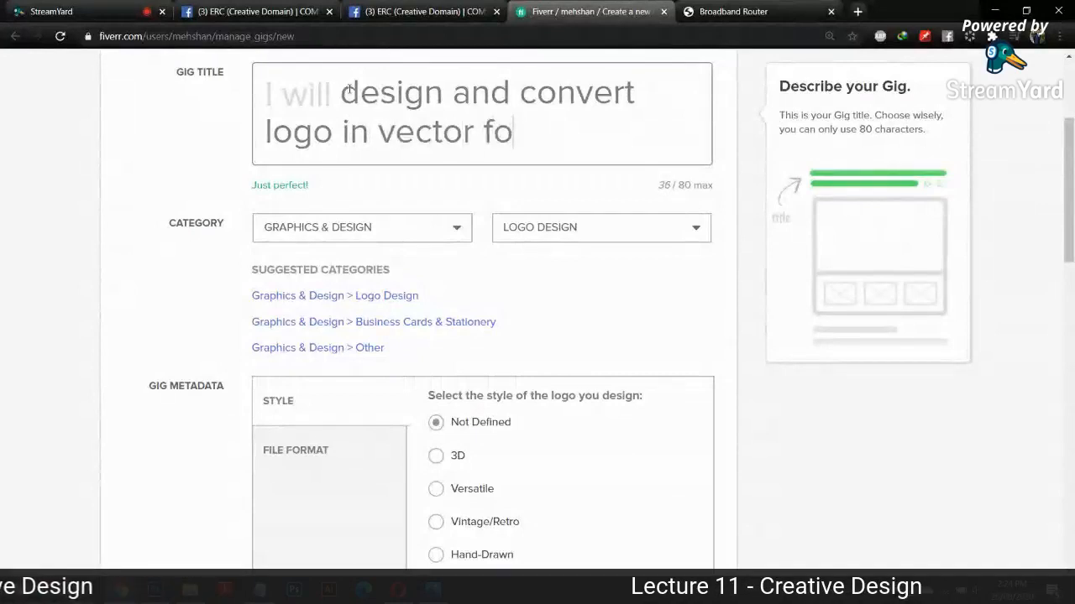
# - Clear the whole "design and convert logo in vector fo" wording from the gig title
pyautogui.press('BackSpace')
pyautogui.press('BackSpace')
pyautogui.press('BackSpace')
pyautogui.press('BackSpace')
pyautogui.press('BackSpace')
pyautogui.press('BackSpace')
pyautogui.press('BackSpace')
pyautogui.press('BackSpace')
pyautogui.press('BackSpace')
pyautogui.press('BackSpace')
pyautogui.press('BackSpace')
pyautogui.press('BackSpace')
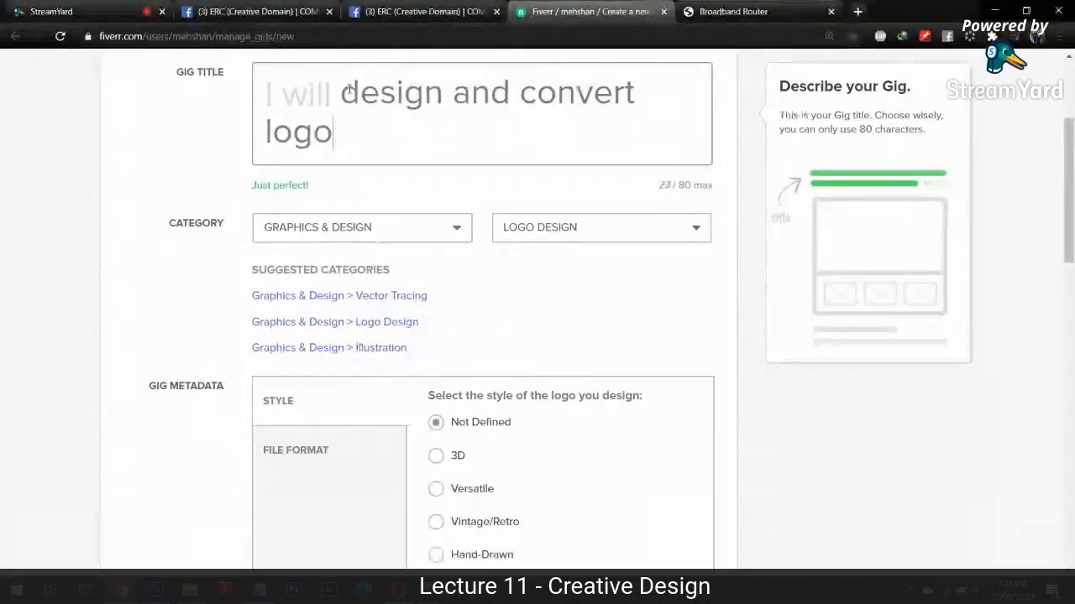
pyautogui.press('BackSpace')
pyautogui.press('BackSpace')
pyautogui.press('BackSpace')
pyautogui.press('BackSpace')
pyautogui.press('BackSpace')
pyautogui.press('BackSpace')
pyautogui.press('BackSpace')
pyautogui.press('BackSpace')
pyautogui.press('BackSpace')
pyautogui.press('BackSpace')
pyautogui.press('BackSpace')
pyautogui.press('BackSpace')
pyautogui.press('BackSpace')
pyautogui.press('BackSpace')
pyautogui.press('BackSpace')
pyautogui.press('BackSpace')
pyautogui.press('BackSpace')
pyautogui.press('BackSpace')
pyautogui.press('BackSpace')
pyautogui.press('BackSpace')
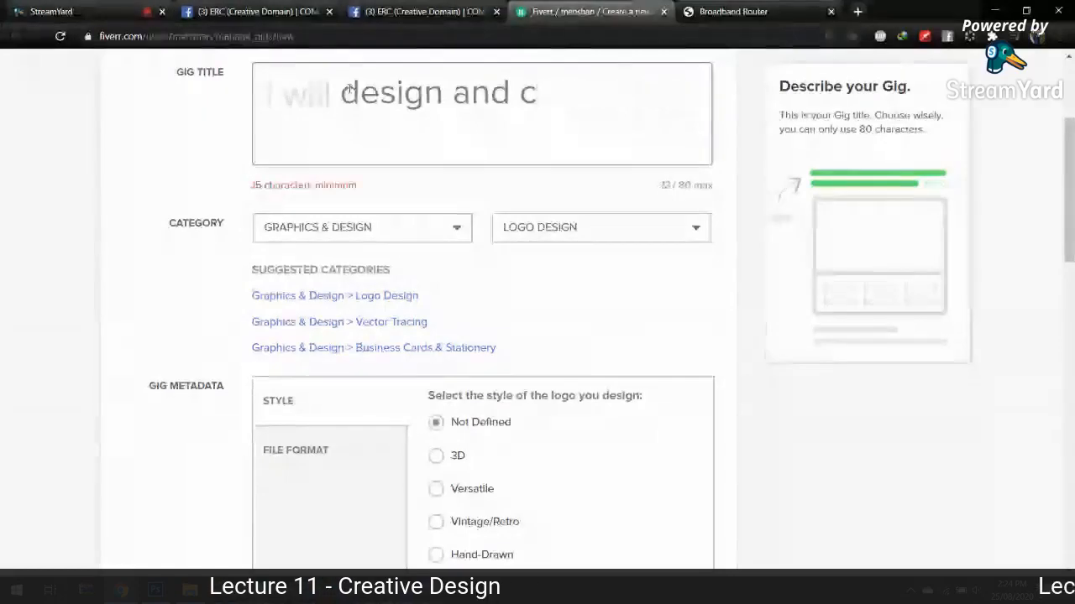
pyautogui.write('Convert and d')
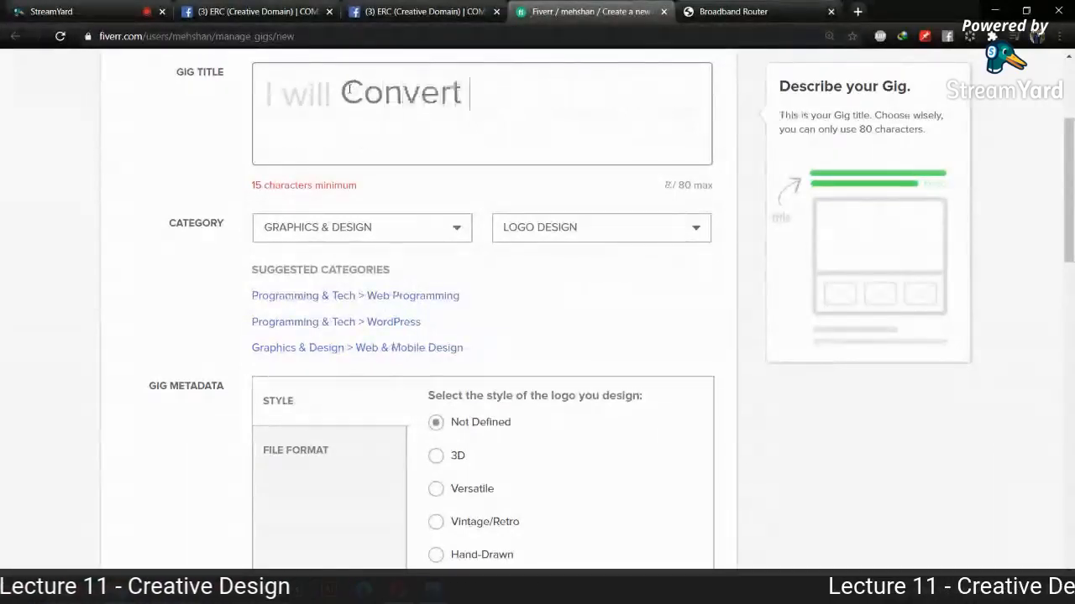
pyautogui.press('BackSpace')
pyautogui.press('BackSpace')
pyautogui.press('BackSpace')
pyautogui.press('BackSpace')
pyautogui.press('BackSpace')
pyautogui.press('BackSpace')
pyautogui.press('BackSpace')
pyautogui.press('BackSpace')
pyautogui.press('BackSpace')
pyautogui.press('BackSpace')
pyautogui.press('BackSpace')
pyautogui.press('BackSpace')
pyautogui.press('BackSpace')
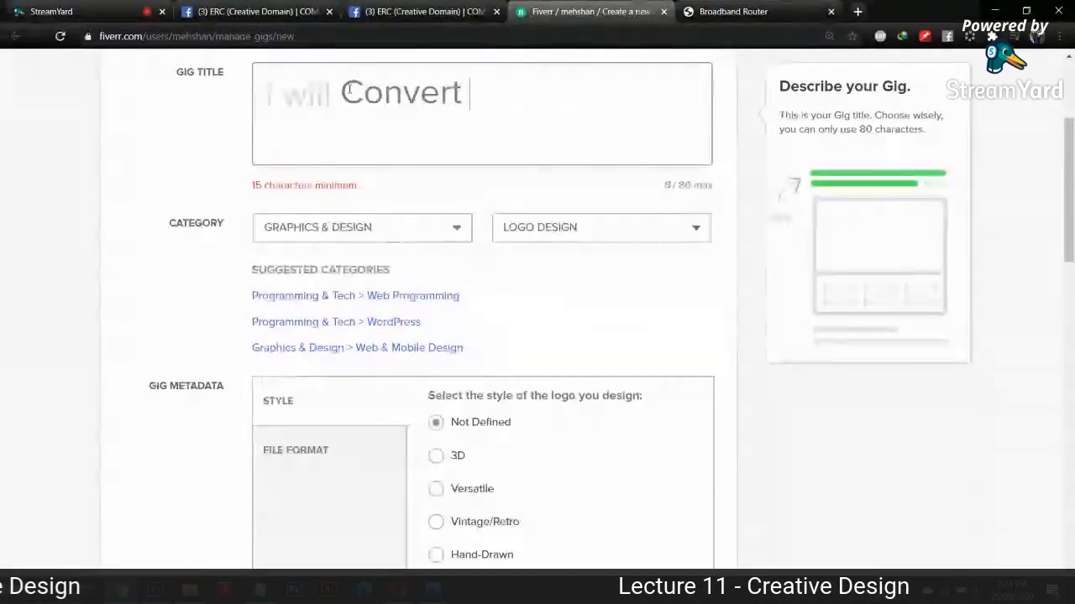
# - Write a new gig title beginning "convert and design vector logos for your", in lowercase
pyautogui.write('convert ')
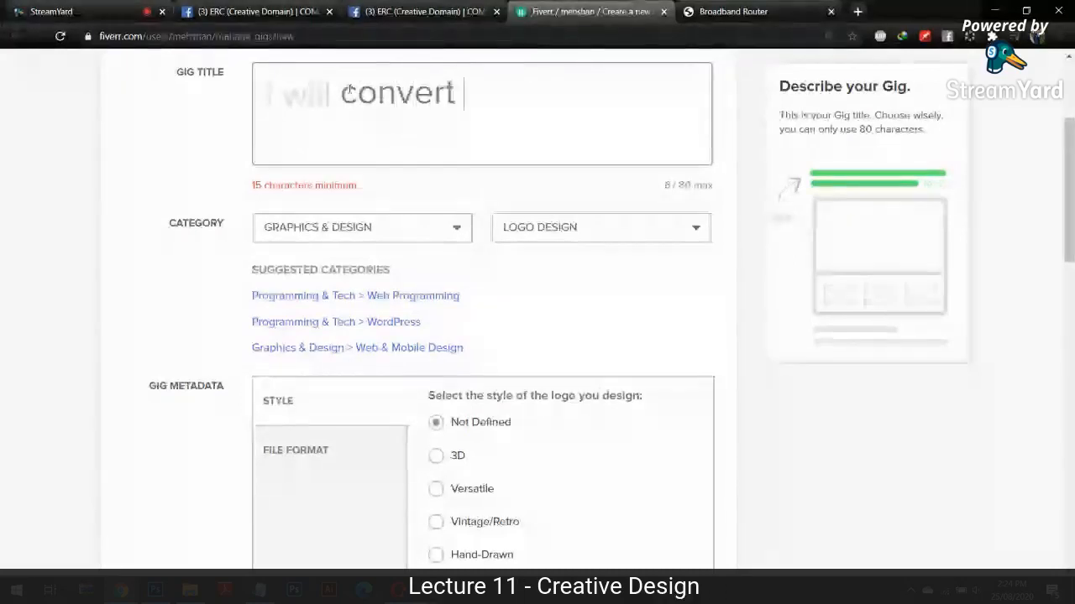
pyautogui.write('vect')
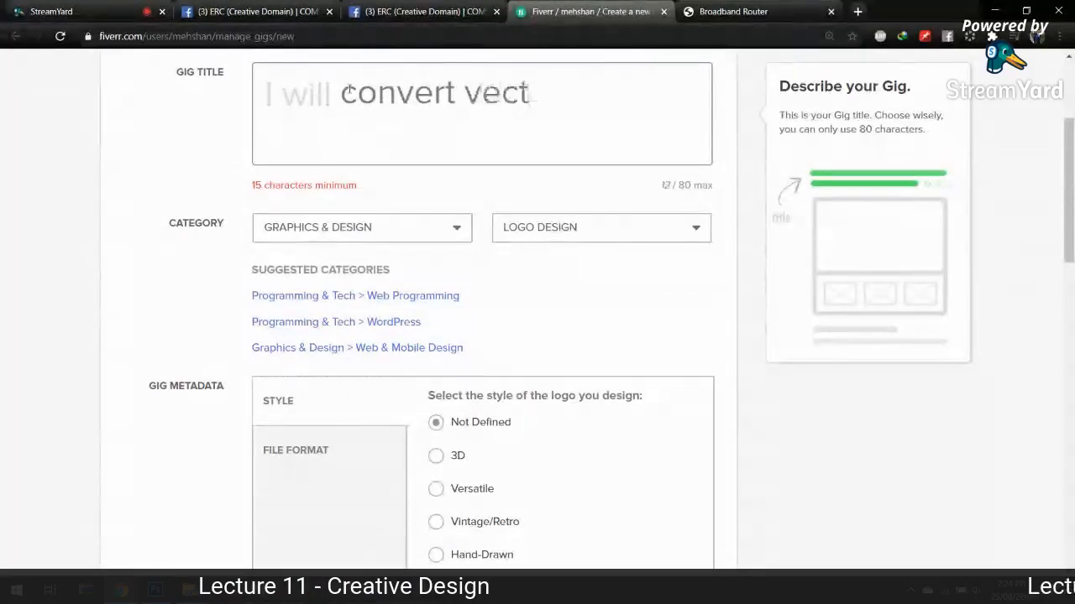
pyautogui.write('or')
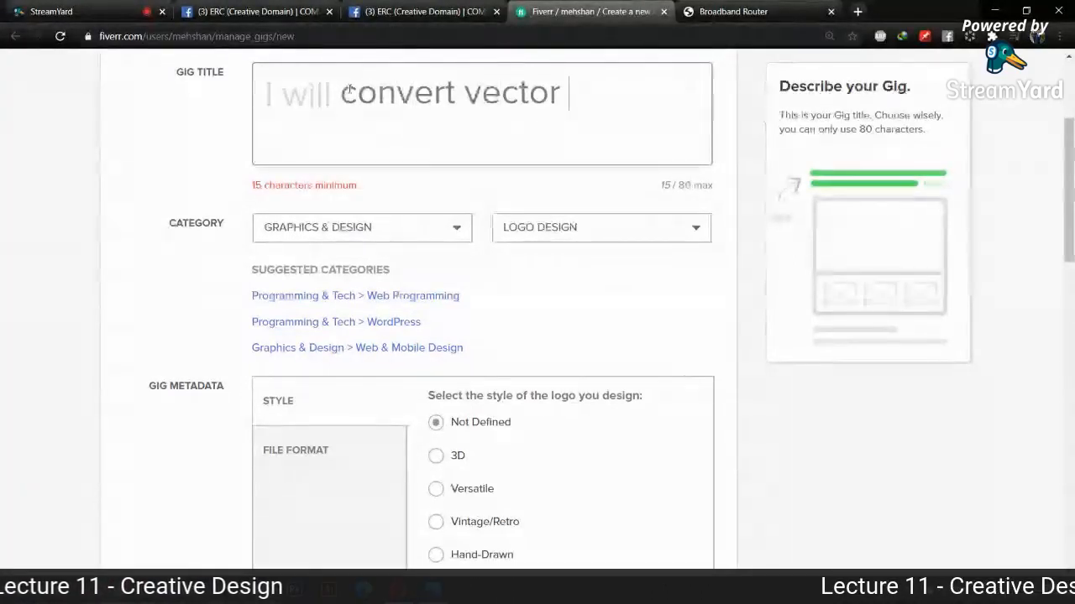
pyautogui.press('BackSpace')
pyautogui.press('BackSpace')
pyautogui.press('BackSpace')
pyautogui.press('BackSpace')
pyautogui.press('BackSpace')
pyautogui.press('BackSpace')
pyautogui.press('BackSpace')
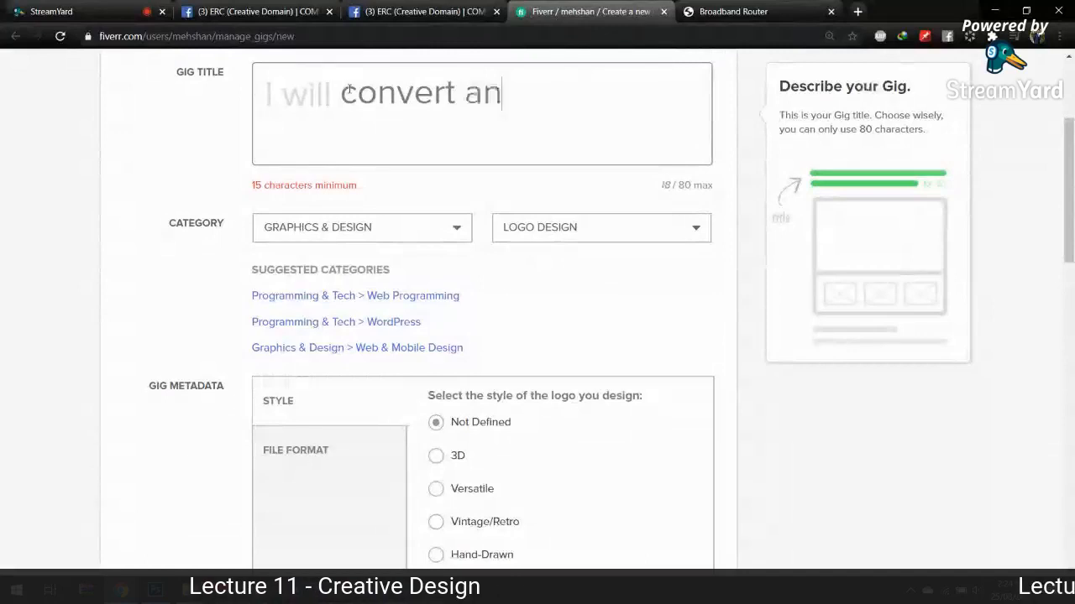
pyautogui.write('d design')
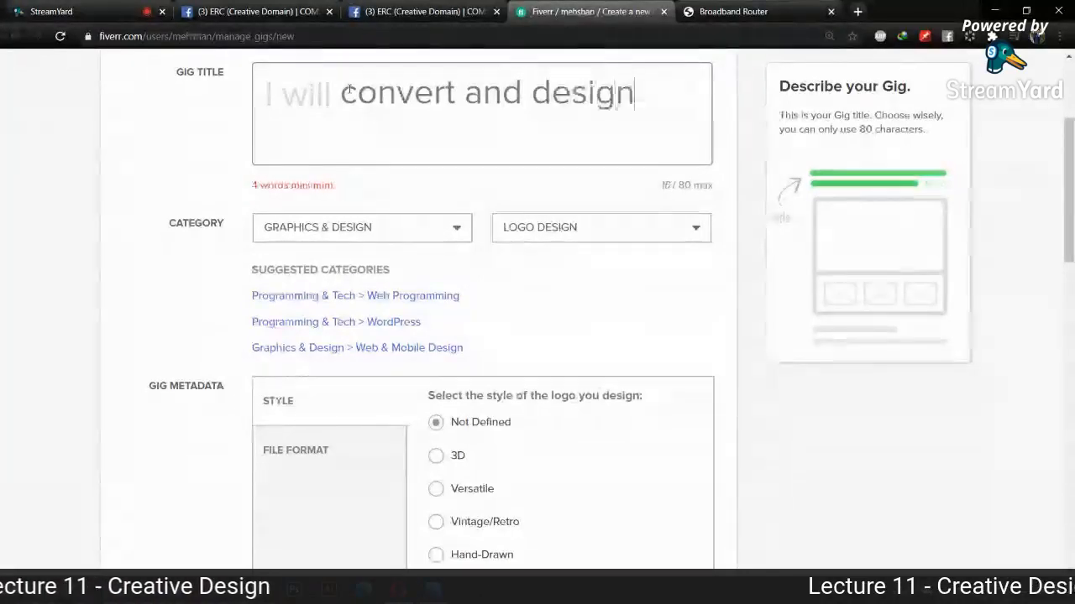
pyautogui.write(' vector logo')
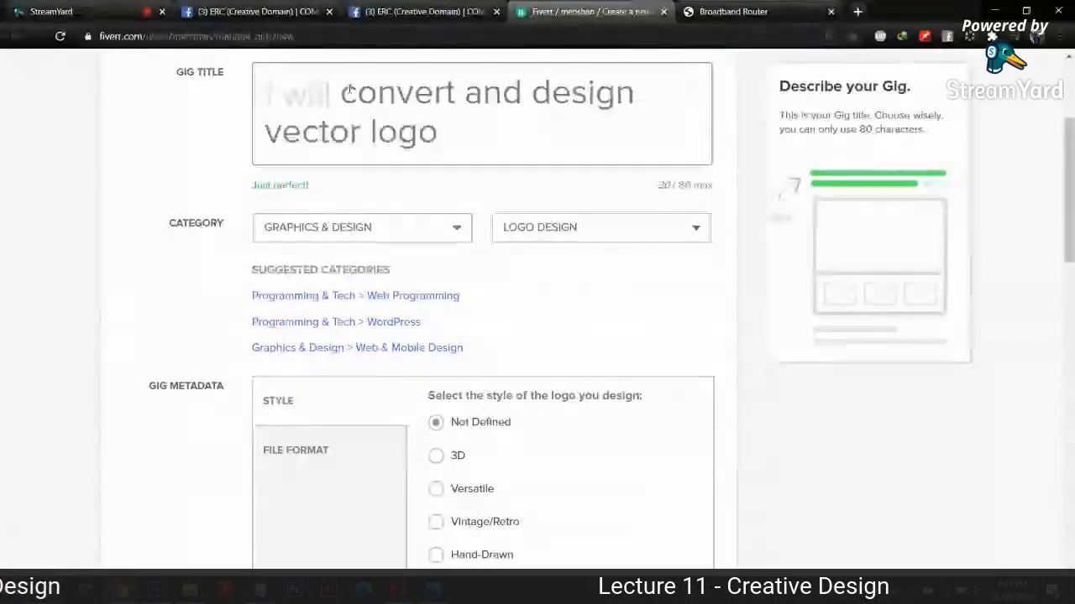
pyautogui.write('s for your bran')
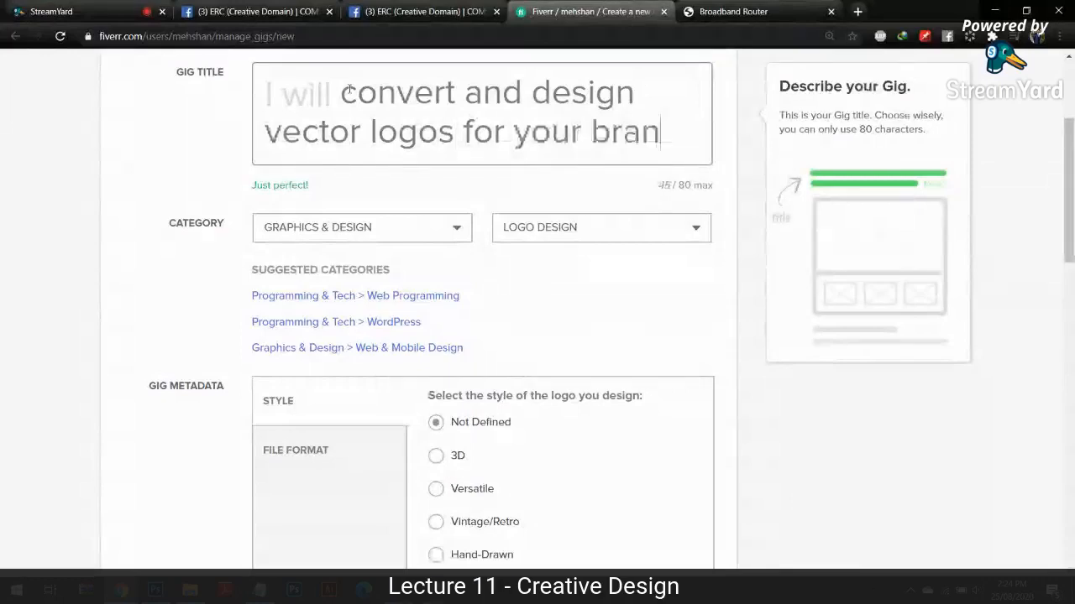
# - Finish the gig title with the word "business" after "for your", in place of the unfinished "brand" wording
pyautogui.press('BackSpace')
pyautogui.press('BackSpace')
pyautogui.press('BackSpace')
pyautogui.press('BackSpace')
pyautogui.press('BackSpace')
pyautogui.write('b')
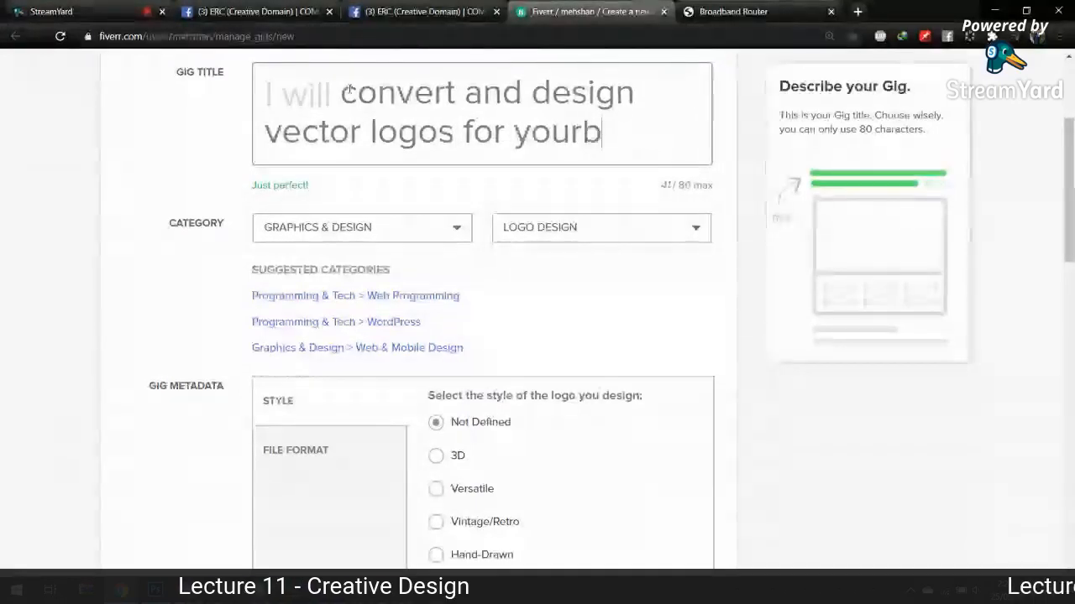
pyautogui.press('BackSpace')
pyautogui.write('brusin')
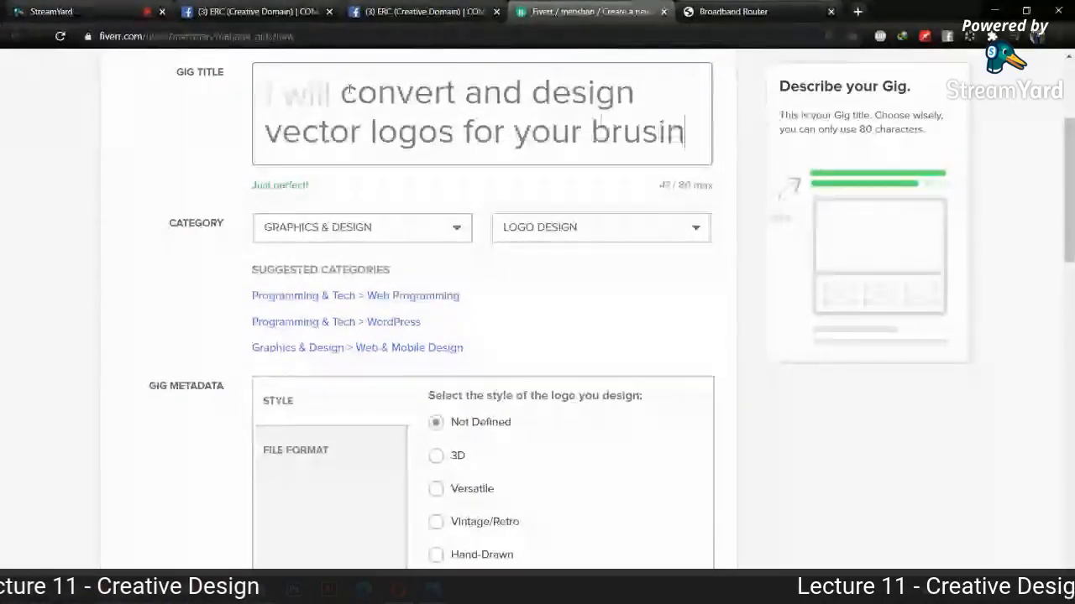
pyautogui.press('BackSpace')
pyautogui.press('BackSpace')
pyautogui.press('BackSpace')
pyautogui.press('BackSpace')
pyautogui.press('BackSpace')
pyautogui.write('usines')
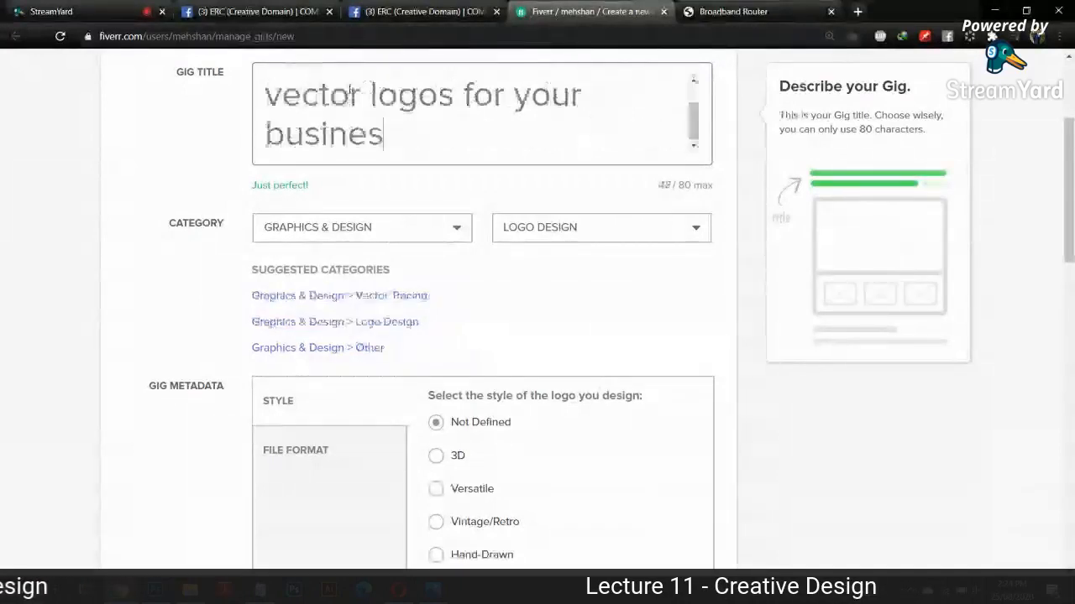
pyautogui.write('s')
# - Review the full gig title, highlighting the words "design", "logo", "vector logos" and "convert" as its search keywords
pyautogui.scroll(2, 694, 120)
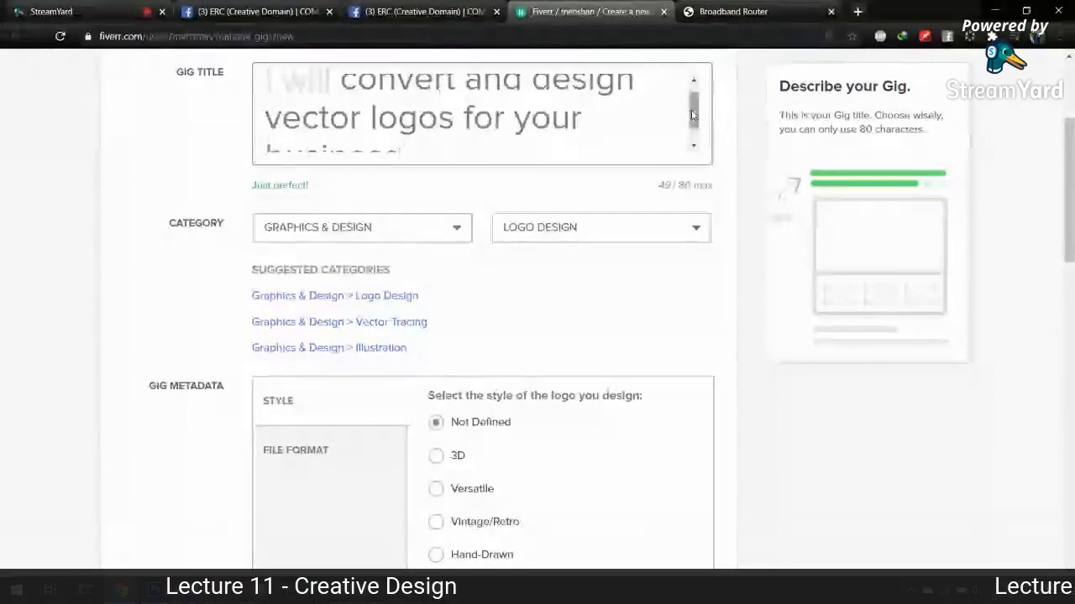
pyautogui.doubleClick(560, 84)
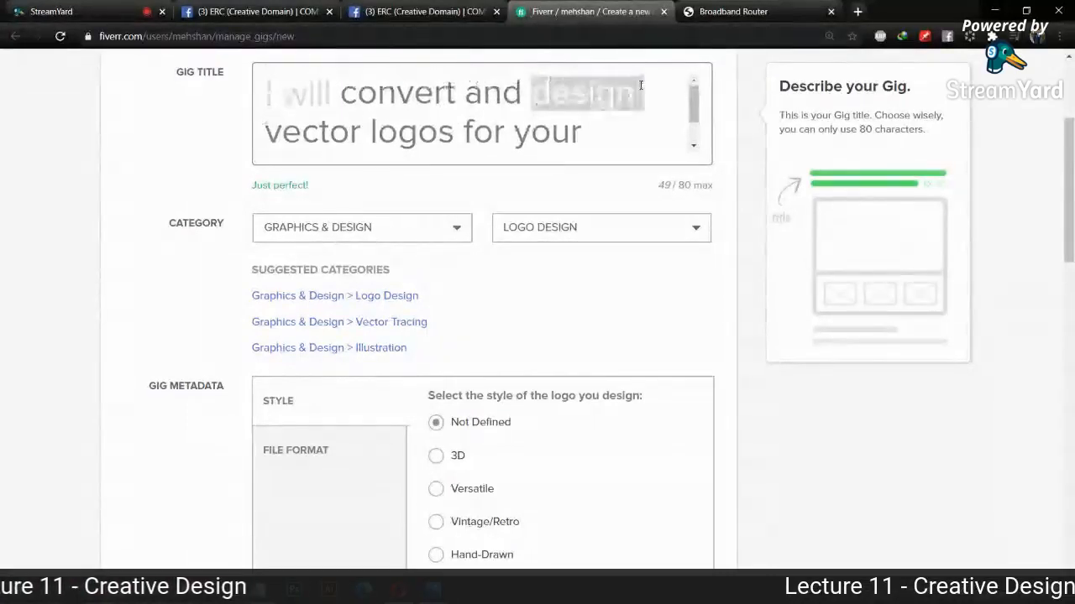
pyautogui.moveTo(370, 132); pyautogui.dragTo(445, 133)
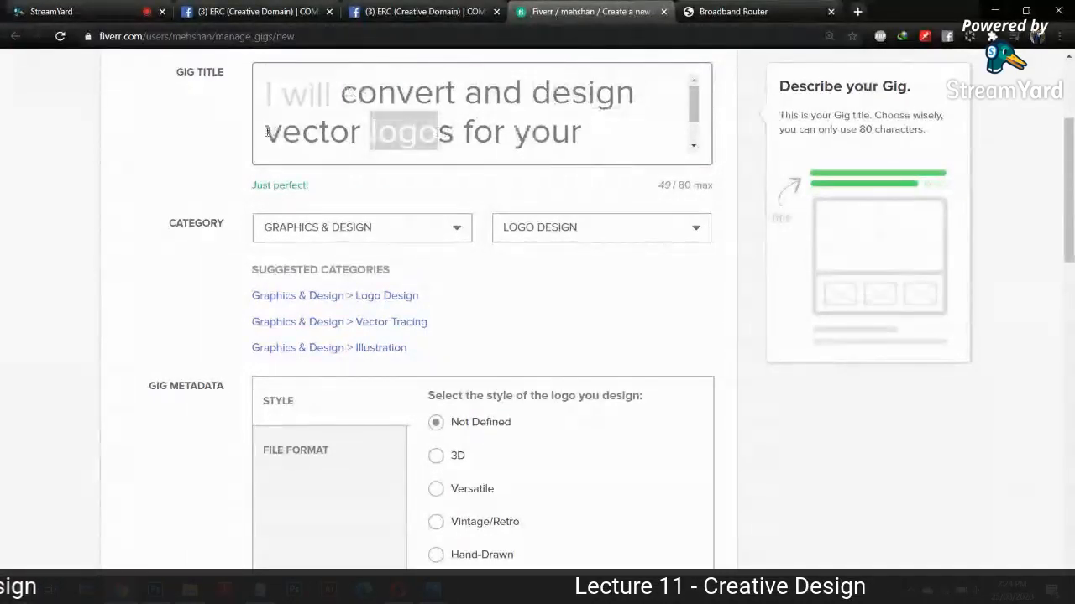
pyautogui.moveTo(267, 132); pyautogui.dragTo(453, 133)
pyautogui.moveTo(340, 94); pyautogui.dragTo(457, 95)
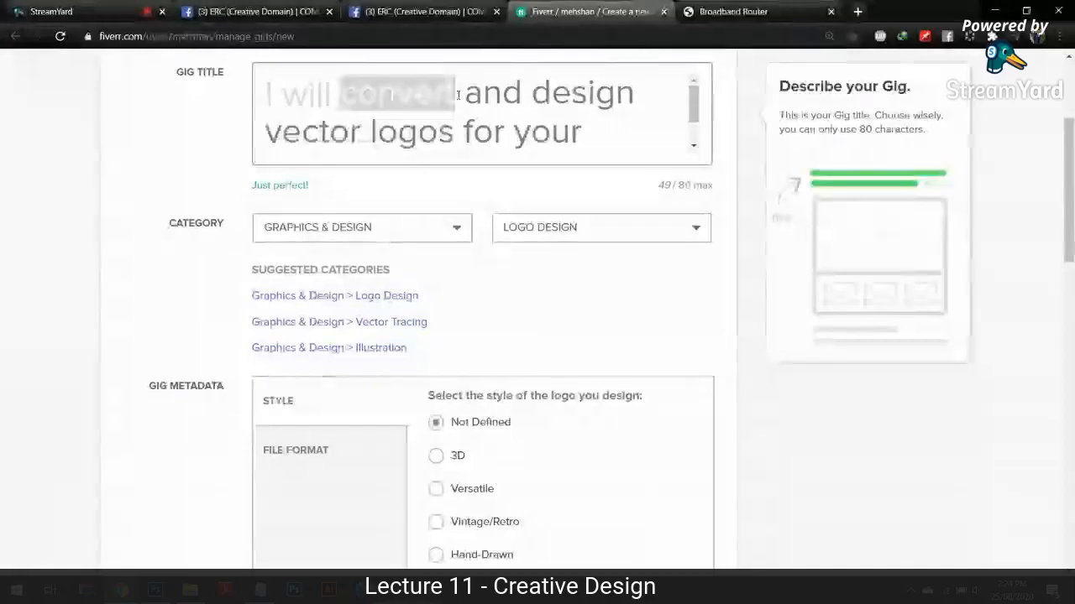
pyautogui.scroll(-2, 694, 105)
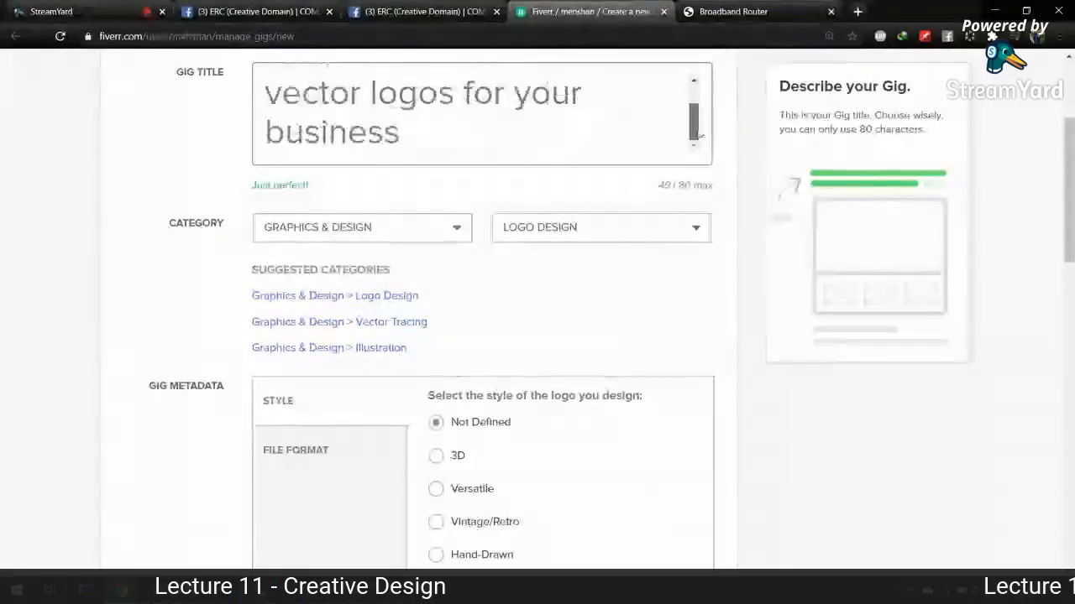
pyautogui.scroll(2, 693, 105)
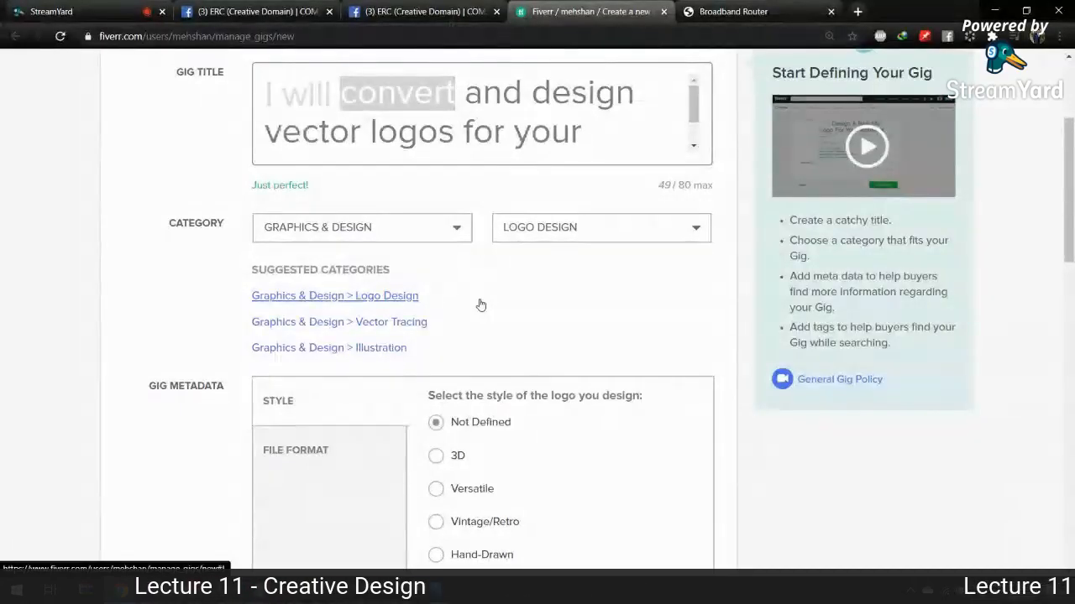
pyautogui.scroll(2, 501, 278)
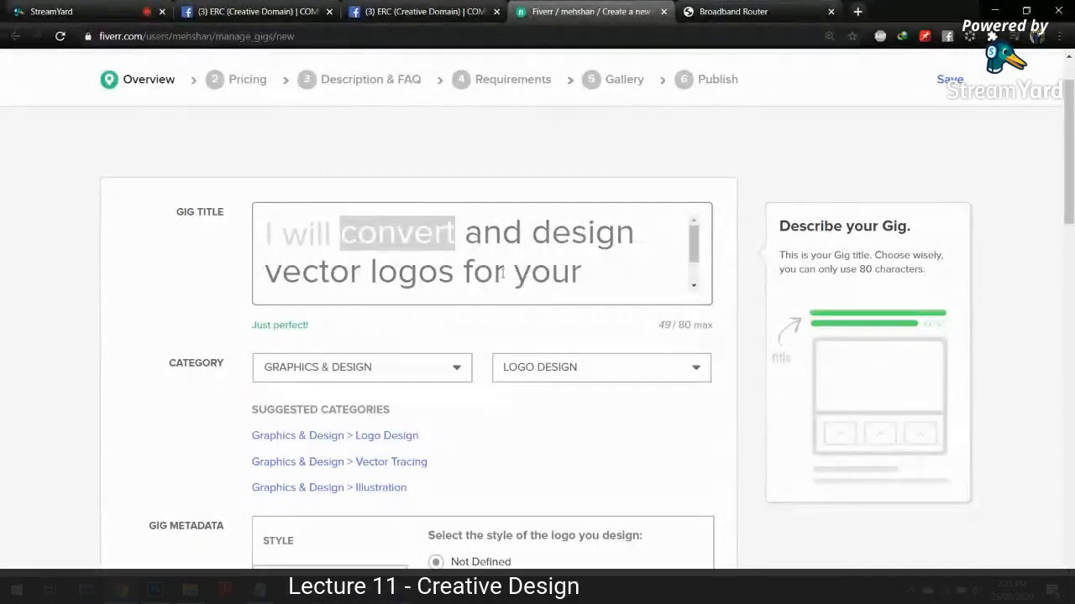
# - Switch to the Opera browser and search Fiverr for "Logo design" instead of "vector"
pyautogui.click(406, 597)
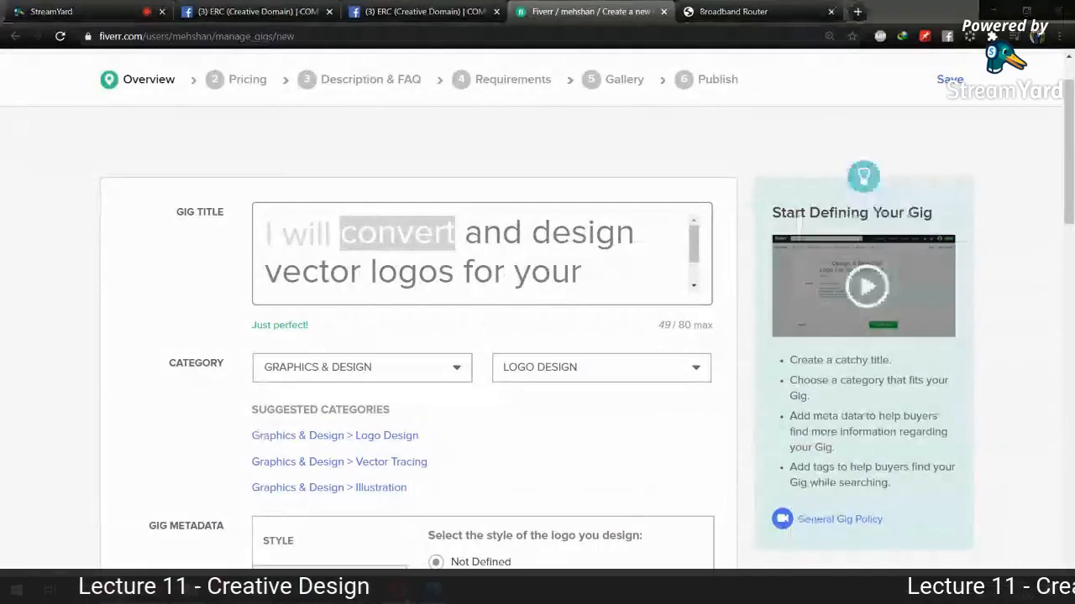
pyautogui.scroll(5, 537, 335)
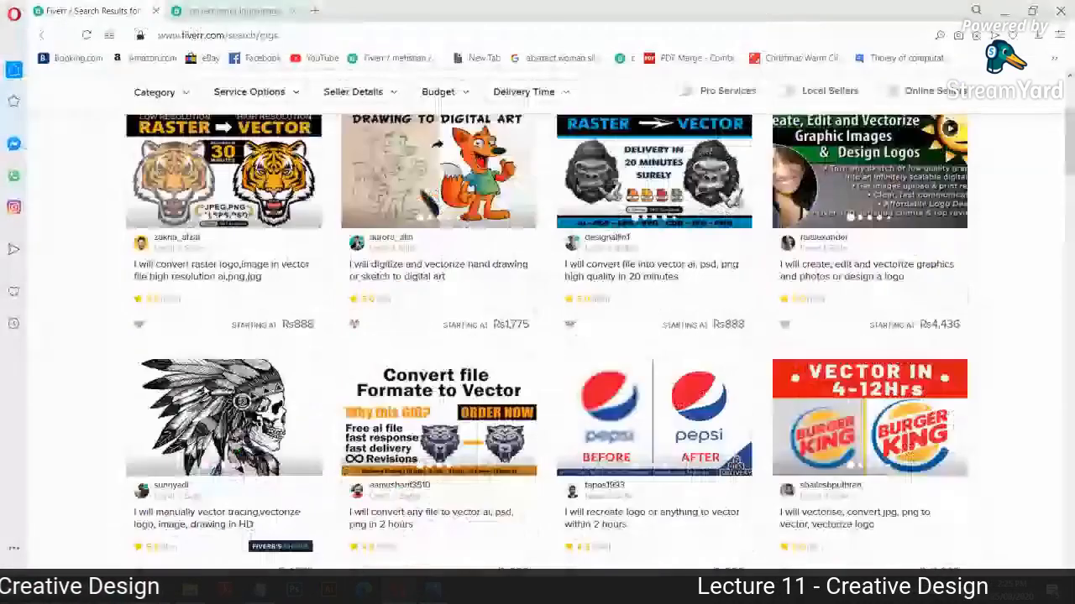
pyautogui.scroll(3, 267, 95)
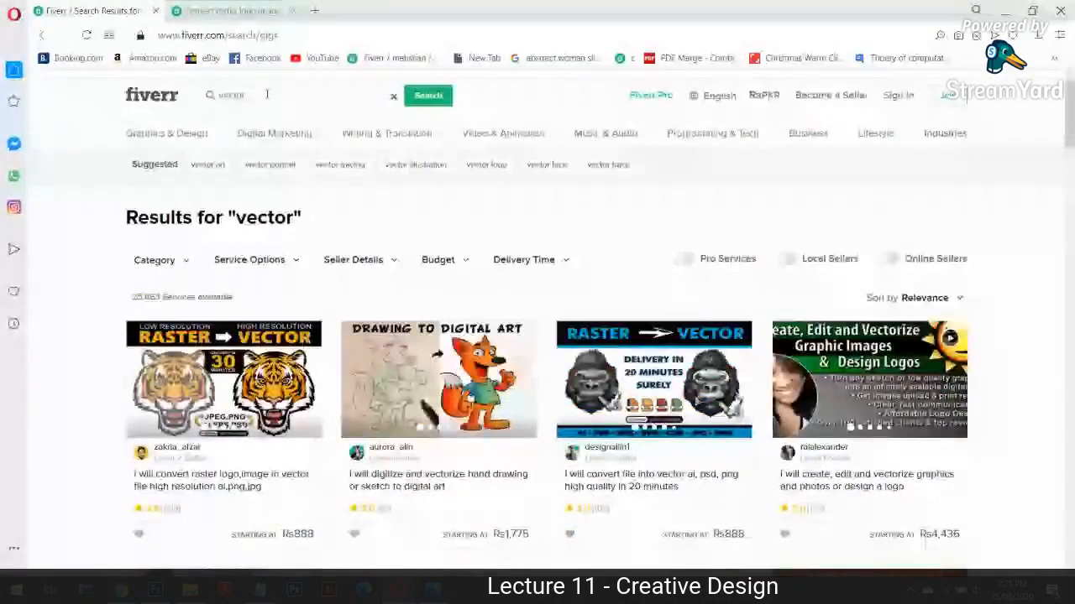
pyautogui.click(267, 95)
pyautogui.write('logo')
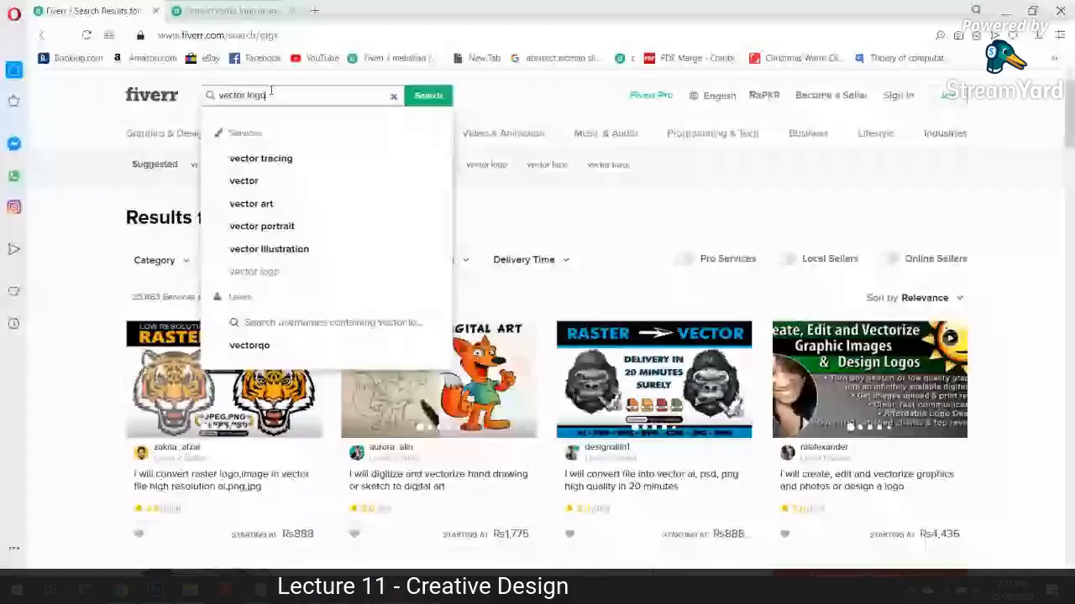
pyautogui.hotkey('ctrl', 'a')
pyautogui.write('Logo design')
pyautogui.press('Return')
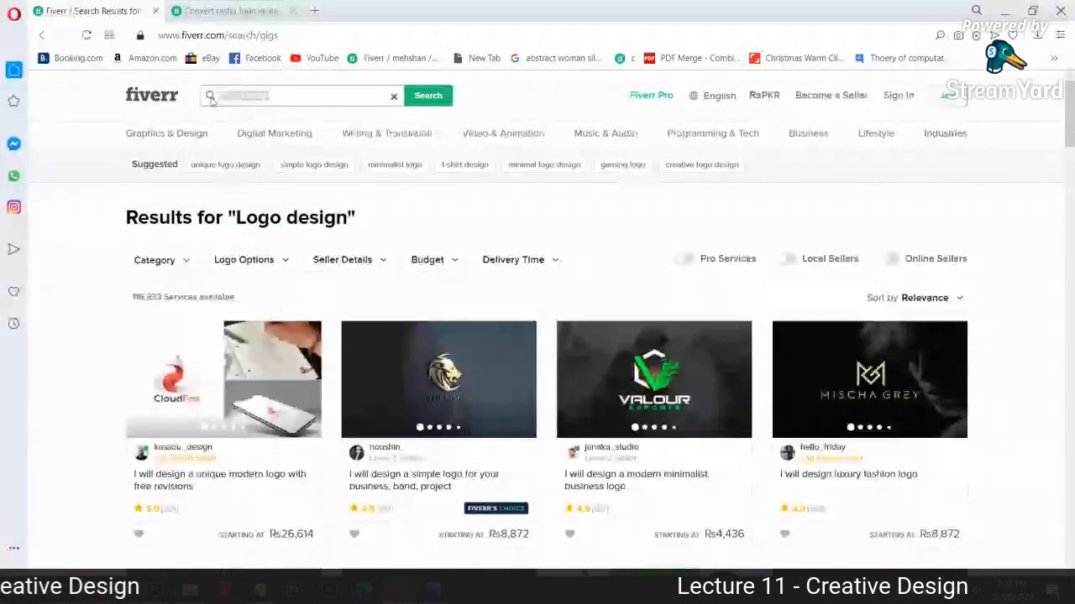
# - Search Fiverr for "vector design"
pyautogui.click(306, 95)
pyautogui.write('v')
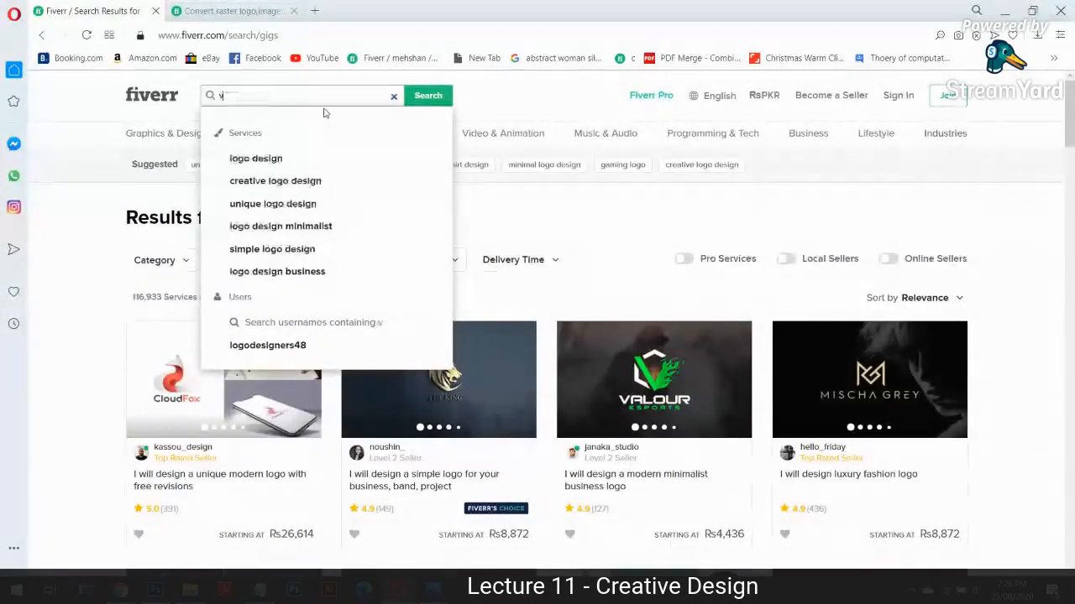
pyautogui.write('ector design')
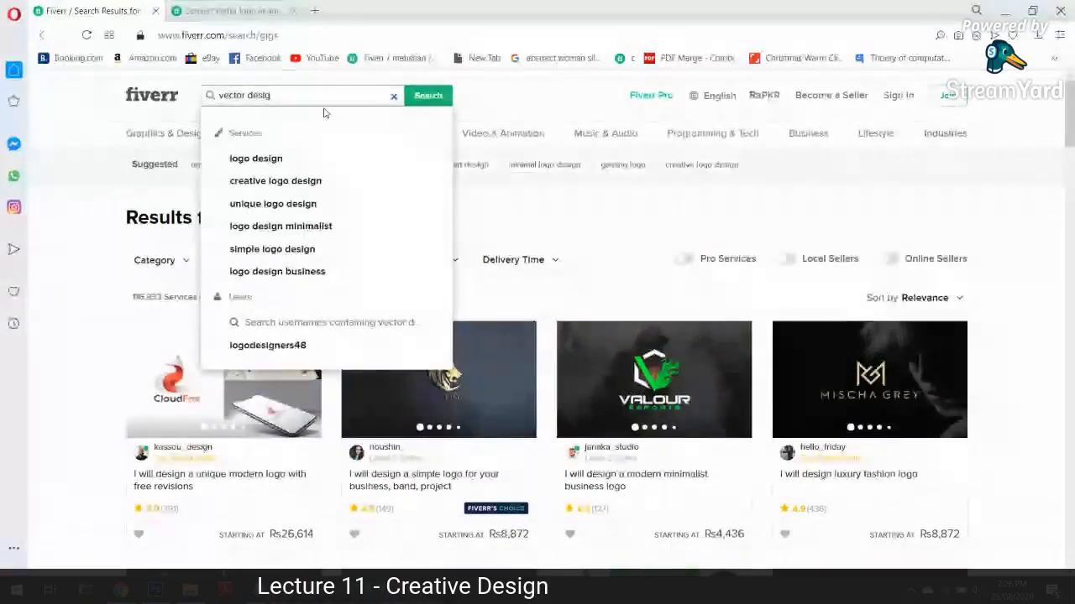
pyautogui.press('Return')
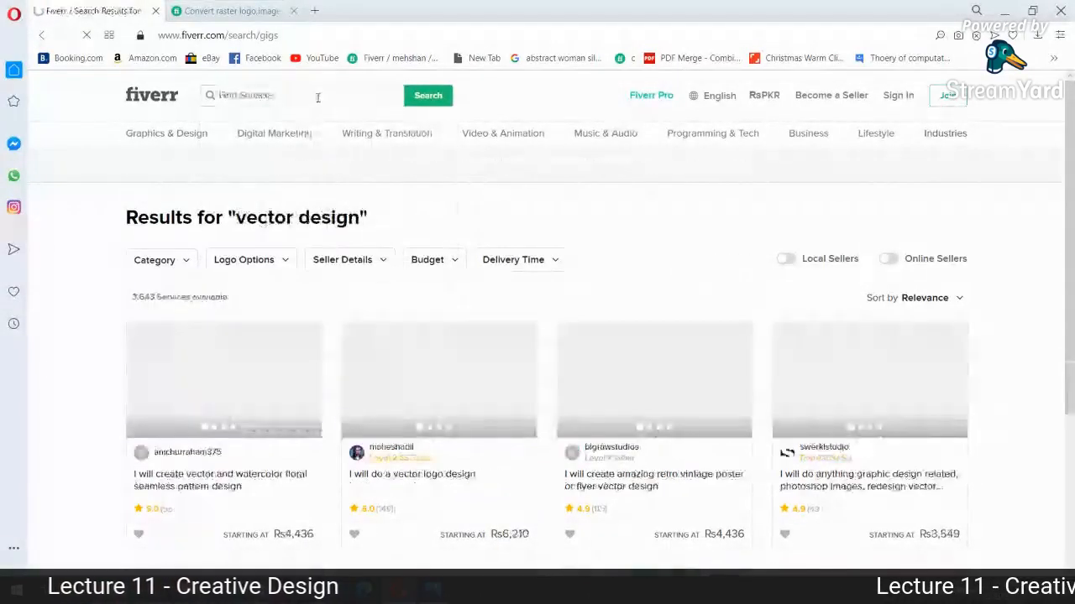
# - Search Fiverr for "vector logo design"
pyautogui.click(201, 99)
pyautogui.write('vector logo design')
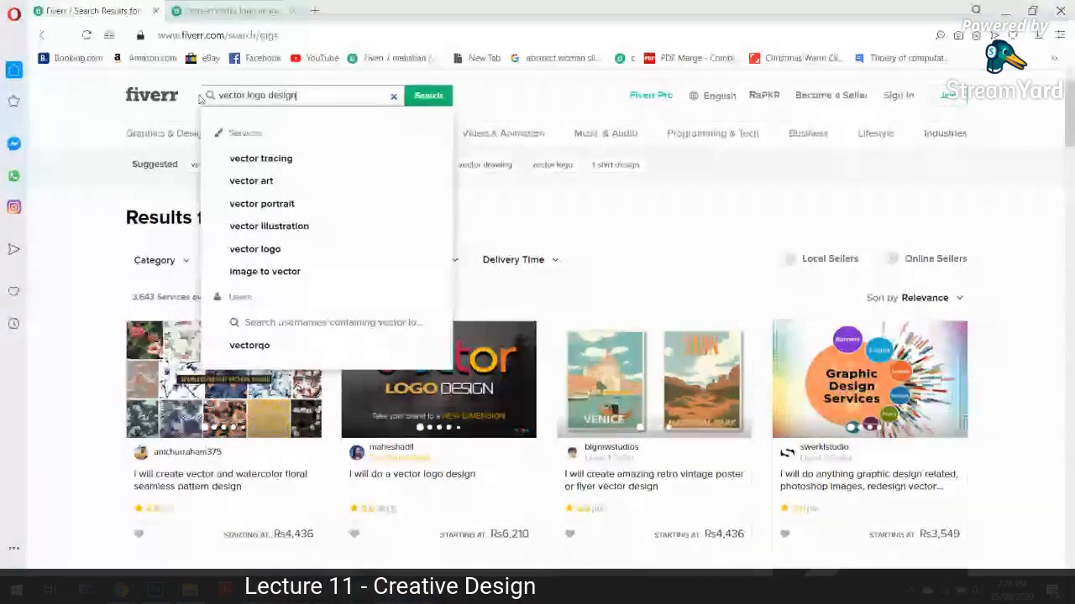
pyautogui.press('Return')
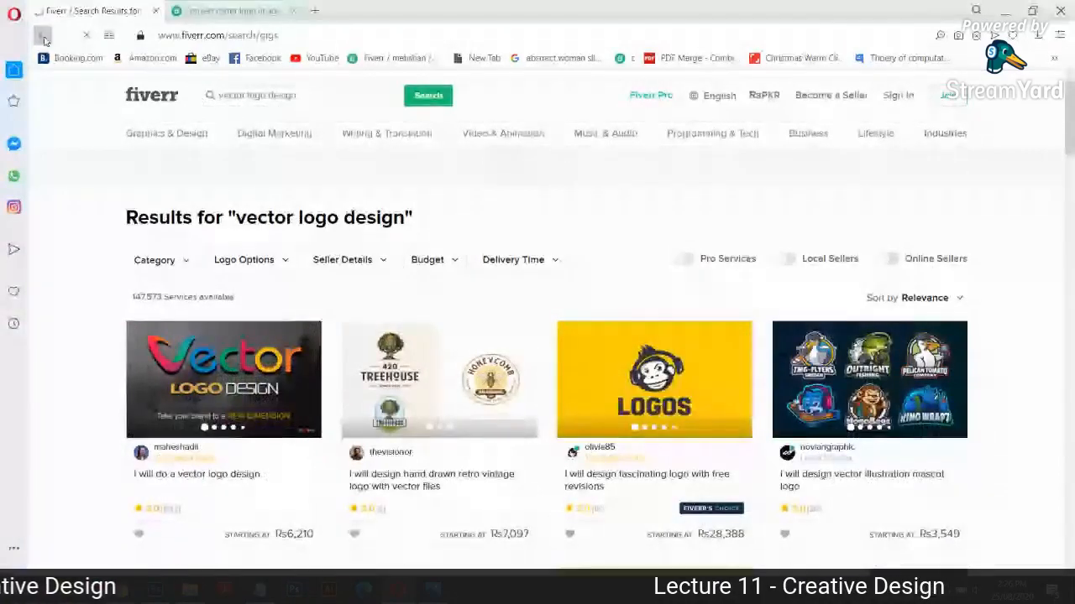
pyautogui.click(44, 37)
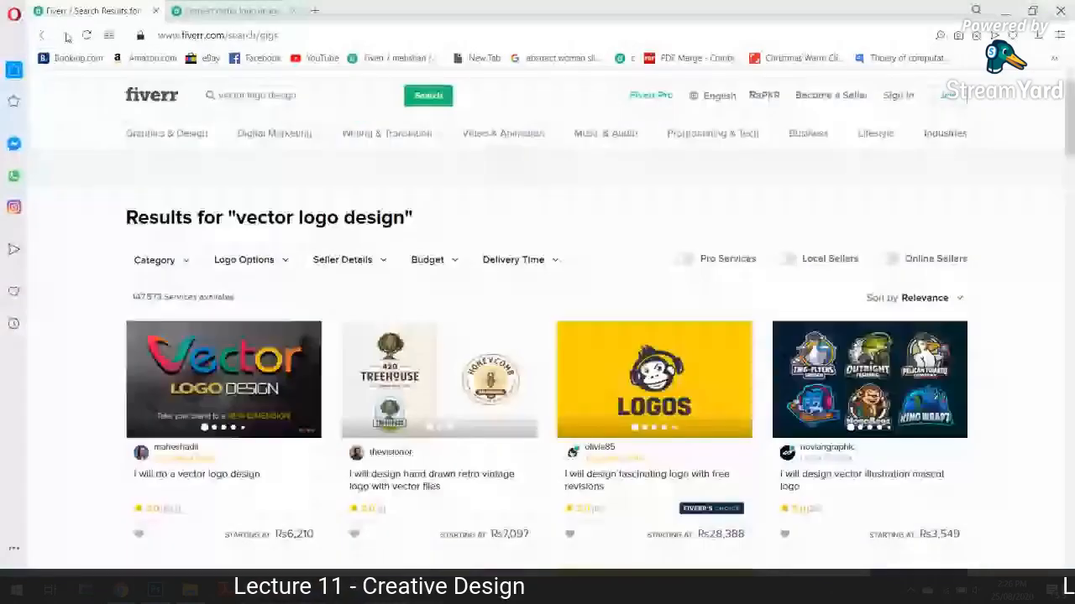
# - Open the "fascinating logo with free revisions" and "vector illustration mascot logo" gigs from the search results in new tabs
pyautogui.scroll(-1, 130, 305)
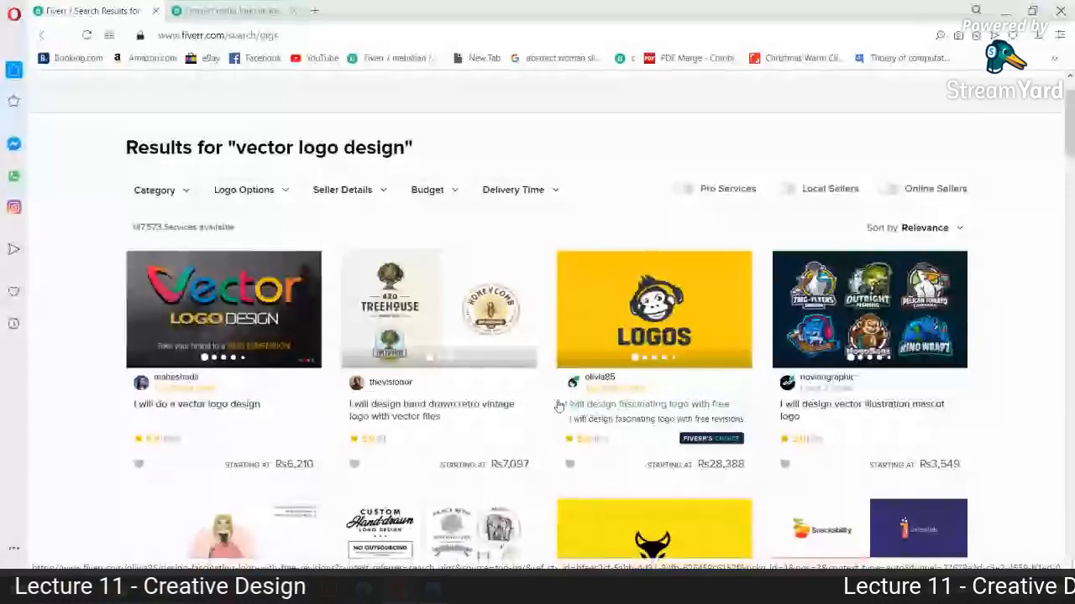
pyautogui.rightClick(647, 404)
pyautogui.press('Escape')
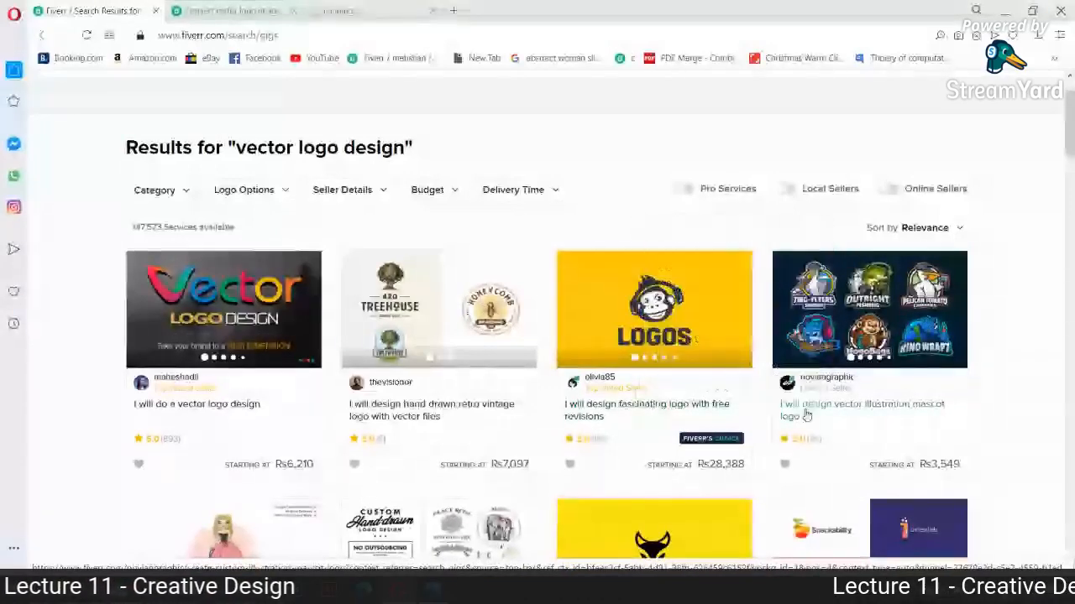
pyautogui.rightClick(816, 409)
pyautogui.click(851, 230)
pyautogui.scroll(-1, 822, 378)
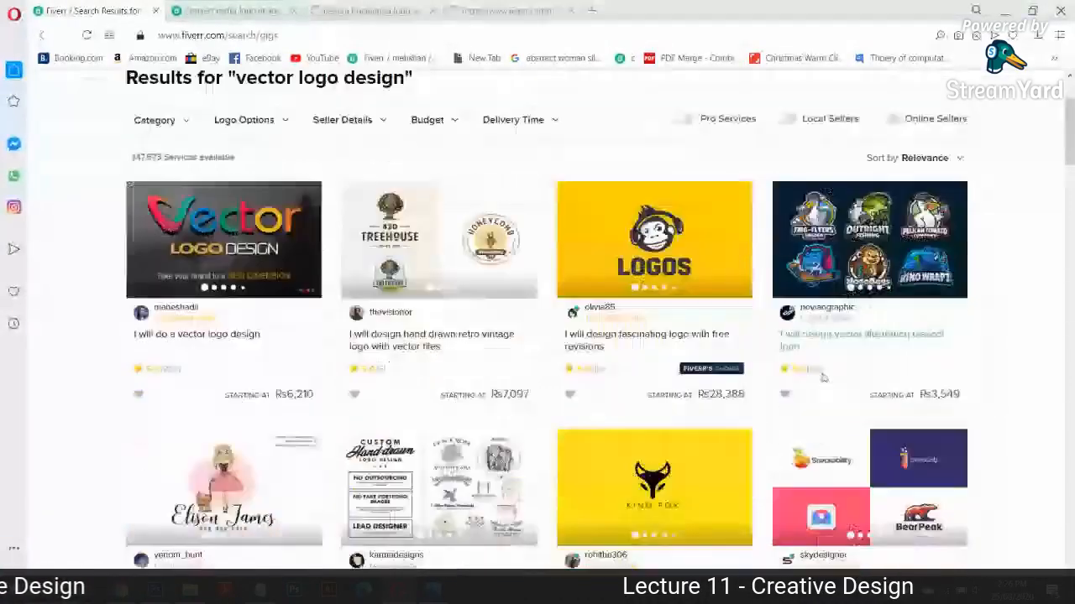
# - Open the premium hand drawn vector logo, vintage retro logo and custom hand drawn logo gigs from the search results in new tabs
pyautogui.scroll(-3, 823, 378)
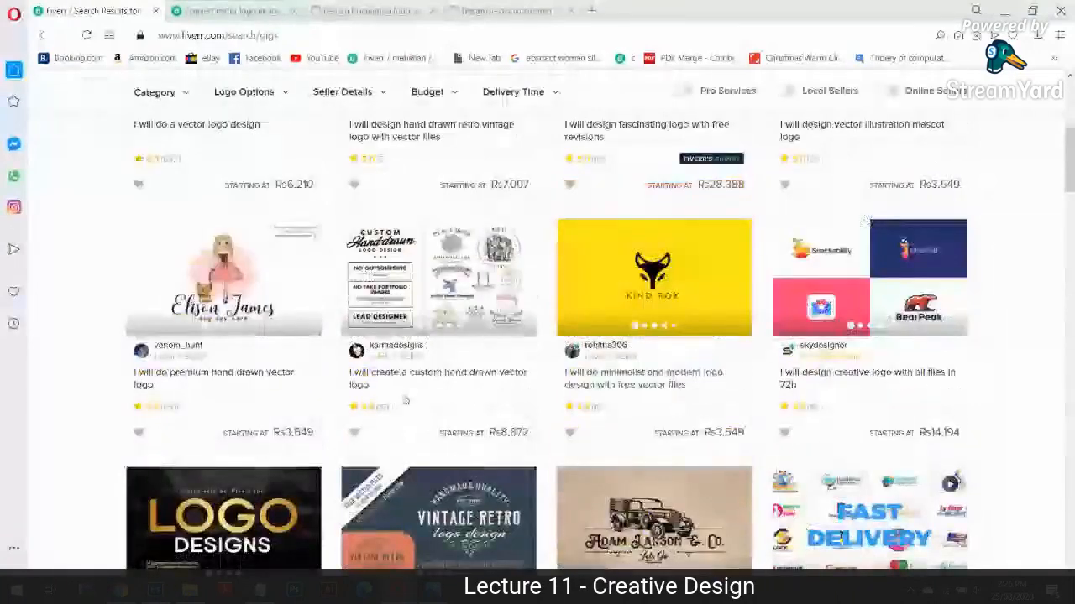
pyautogui.rightClick(193, 377)
pyautogui.click(220, 384)
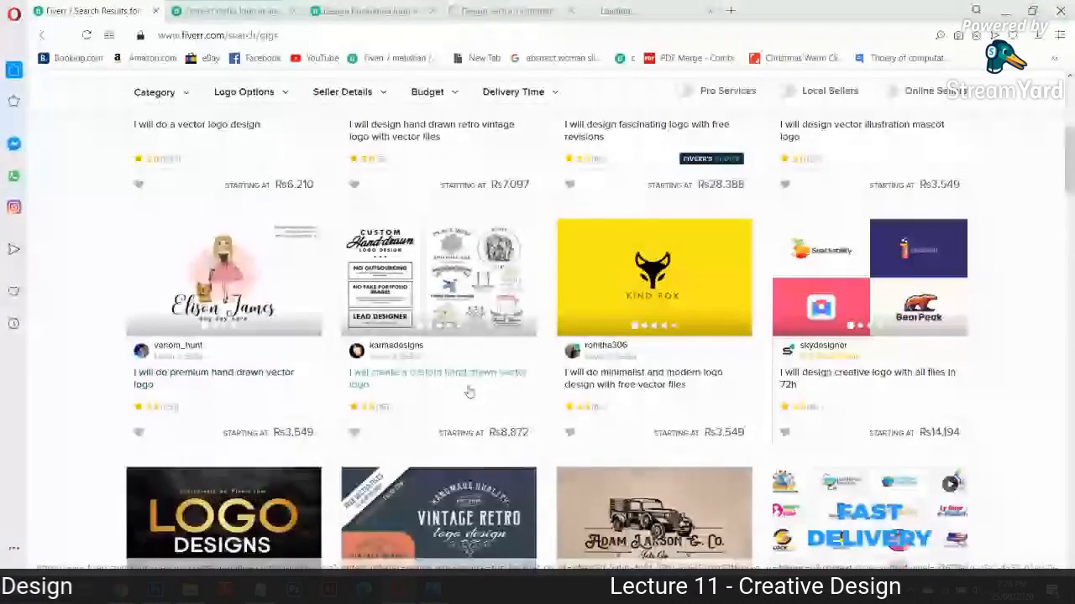
pyautogui.scroll(-3, 424, 417)
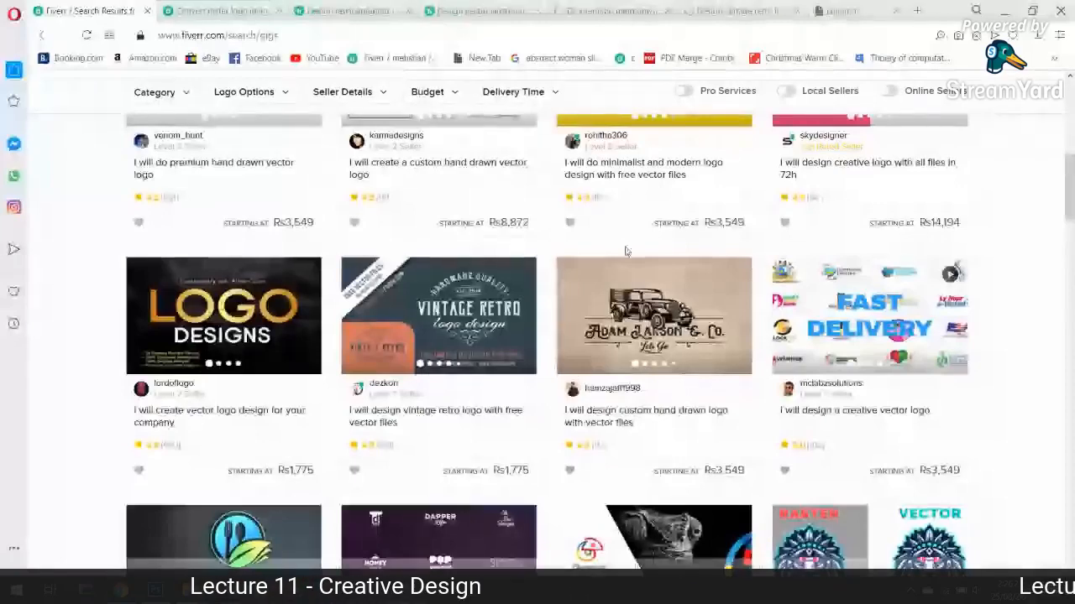
# - View the premium hand drawn vector logo gig and outline its Graphics & Design > Logo Design category path in a screen capture
pyautogui.click(339, 8)
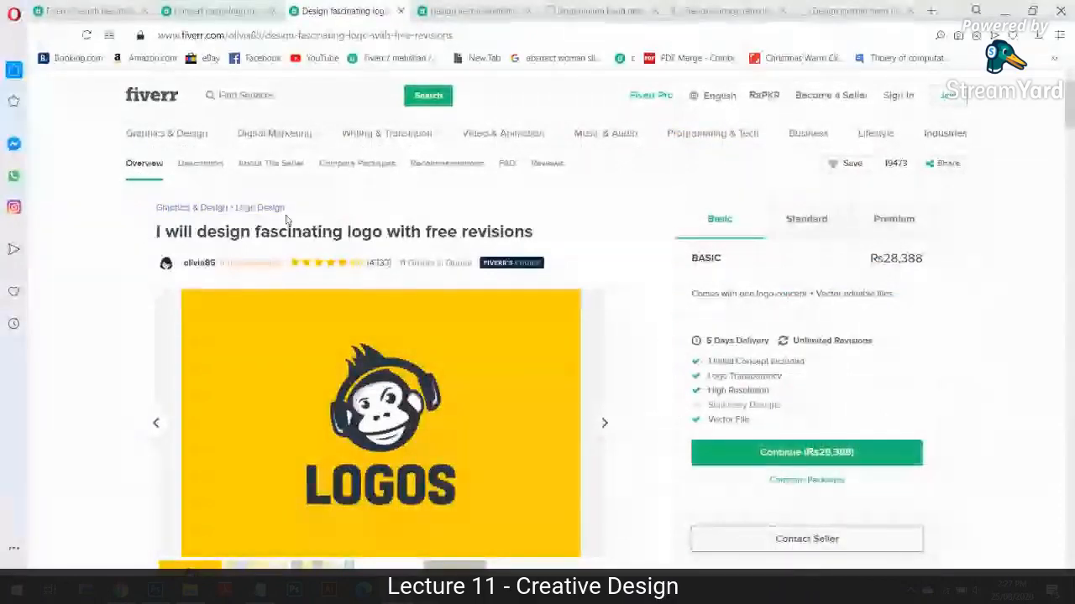
pyautogui.click(483, 8)
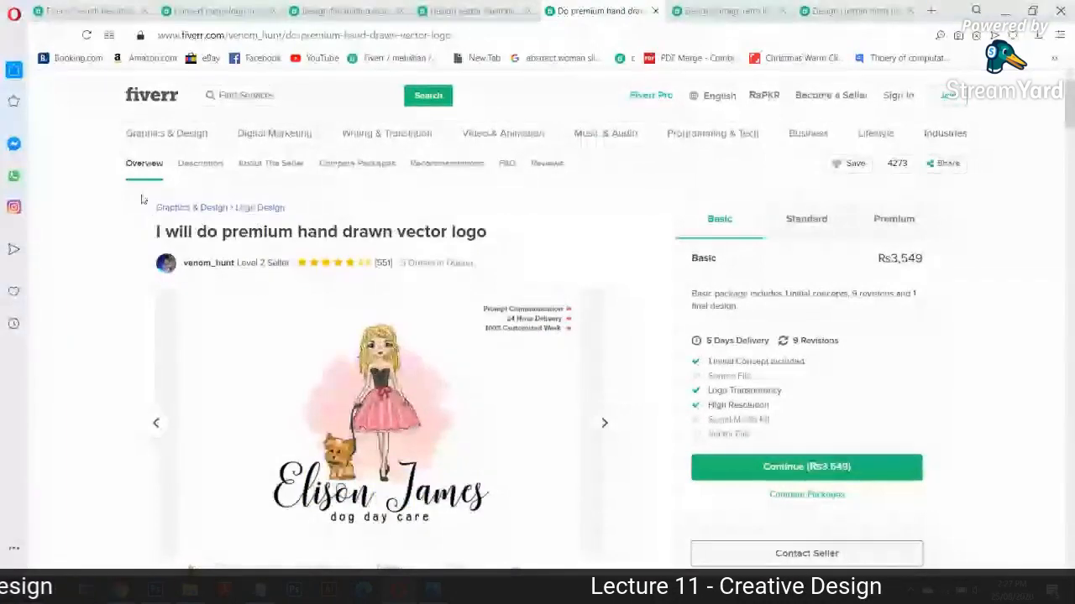
pyautogui.press('Print')
pyautogui.moveTo(148, 192); pyautogui.dragTo(300, 223)
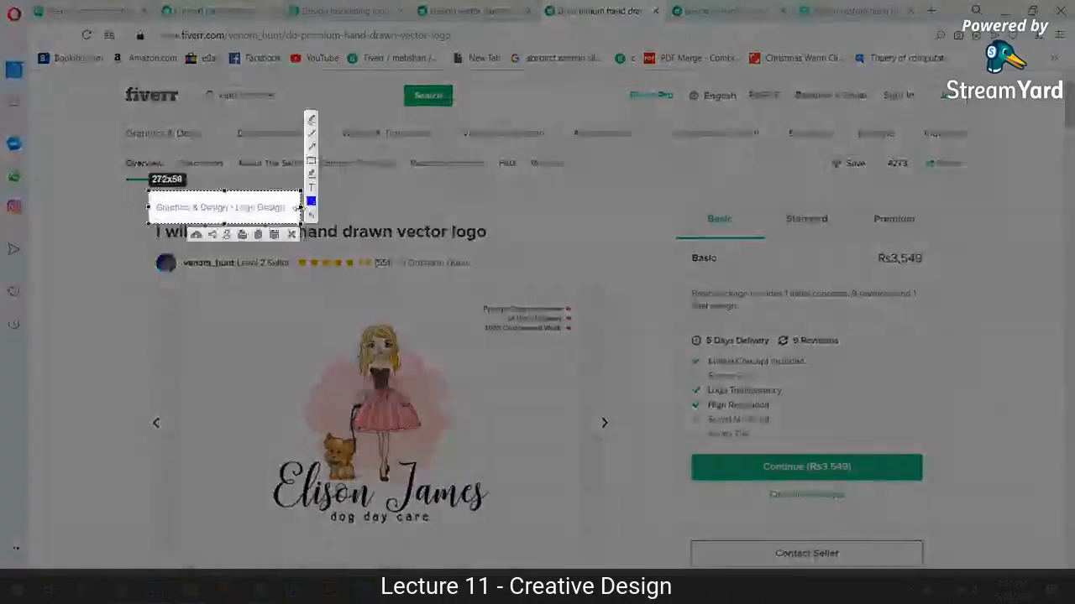
pyautogui.click(311, 159)
pyautogui.moveTo(150, 195); pyautogui.dragTo(294, 219)
pyautogui.press('Escape')
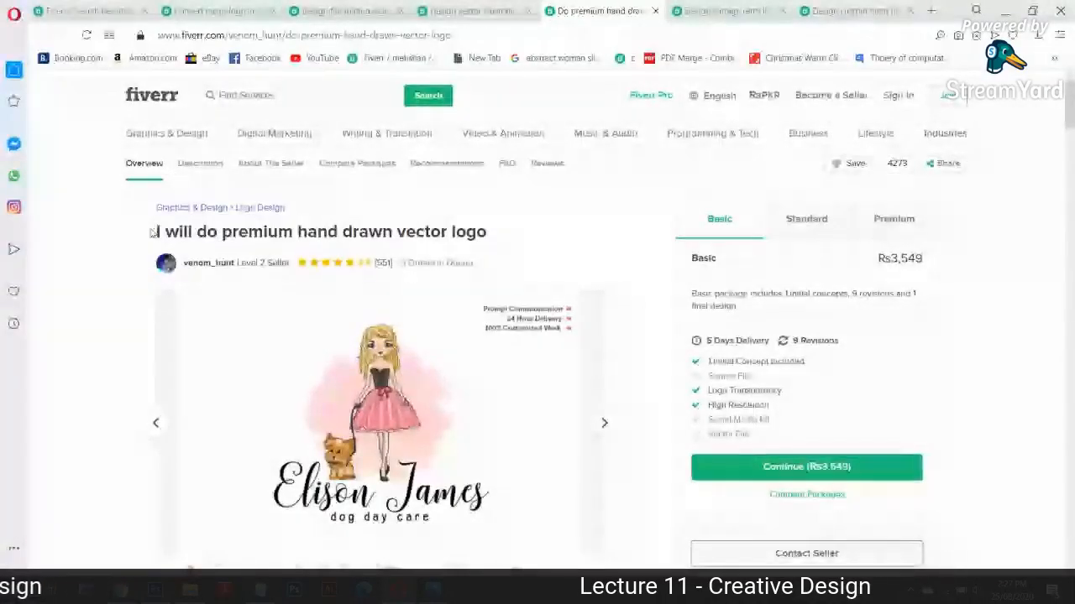
# - Compare the titles and categories of the vector illustration mascot logo gig and the fascinating logo gig
pyautogui.click(459, 8)
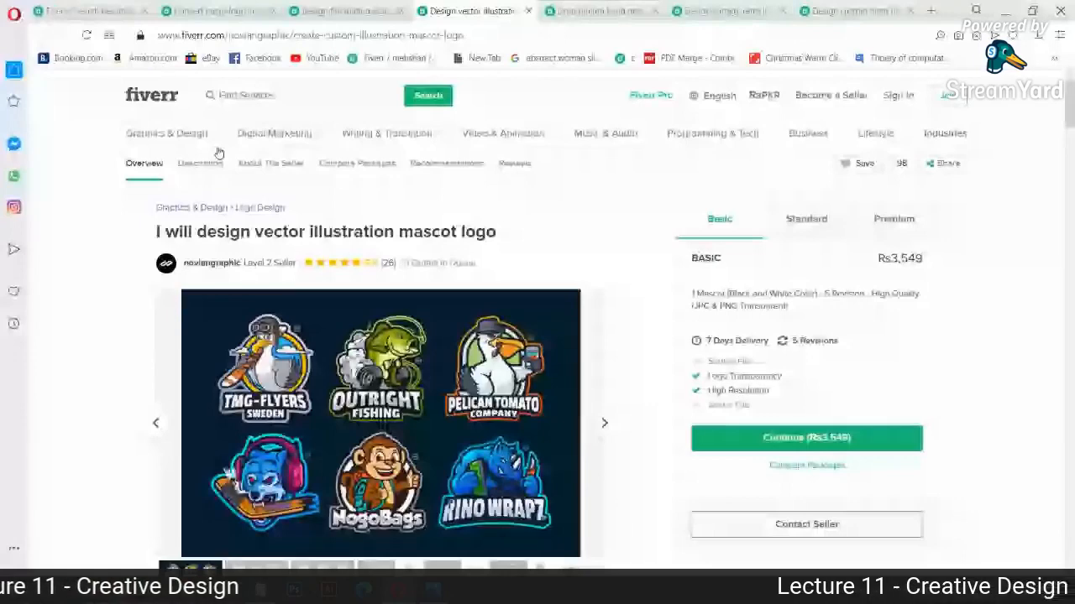
pyautogui.hotkey('ctrl', 'shift', 'Tab')
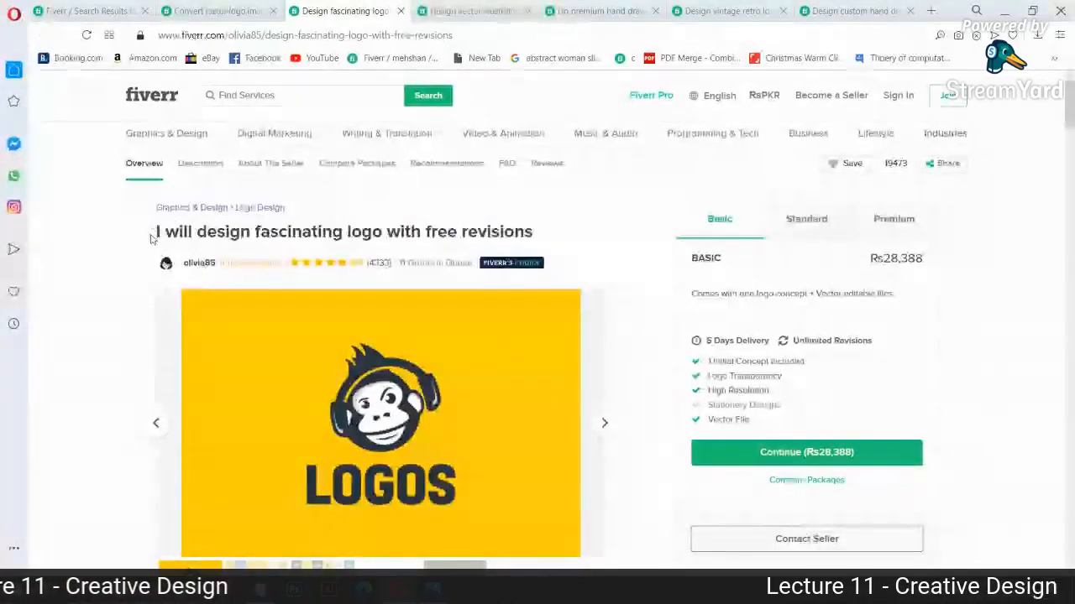
pyautogui.moveTo(152, 231); pyautogui.dragTo(607, 232)
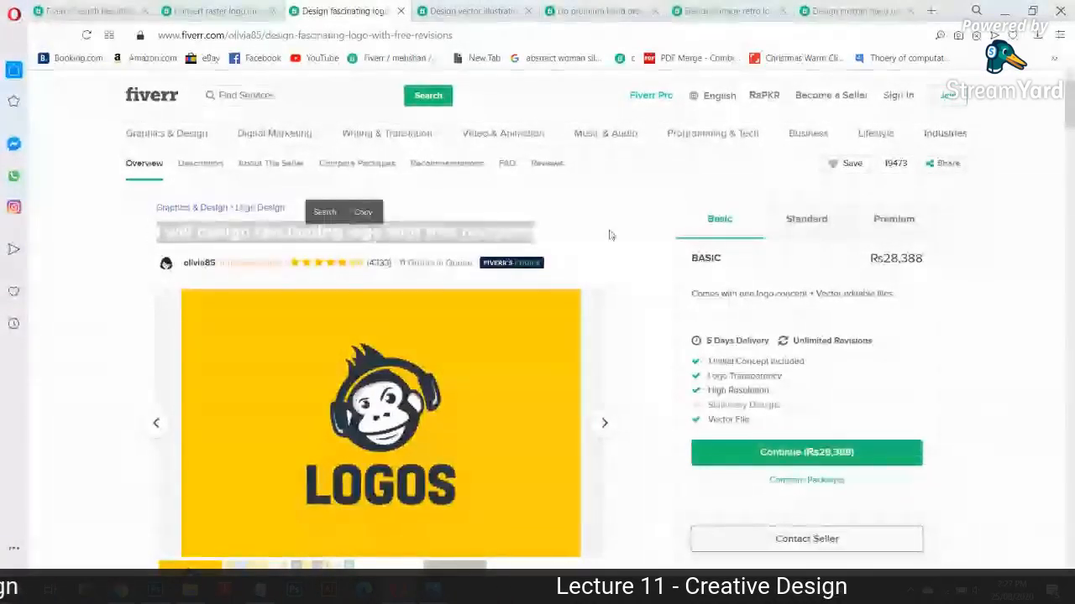
pyautogui.click(610, 235)
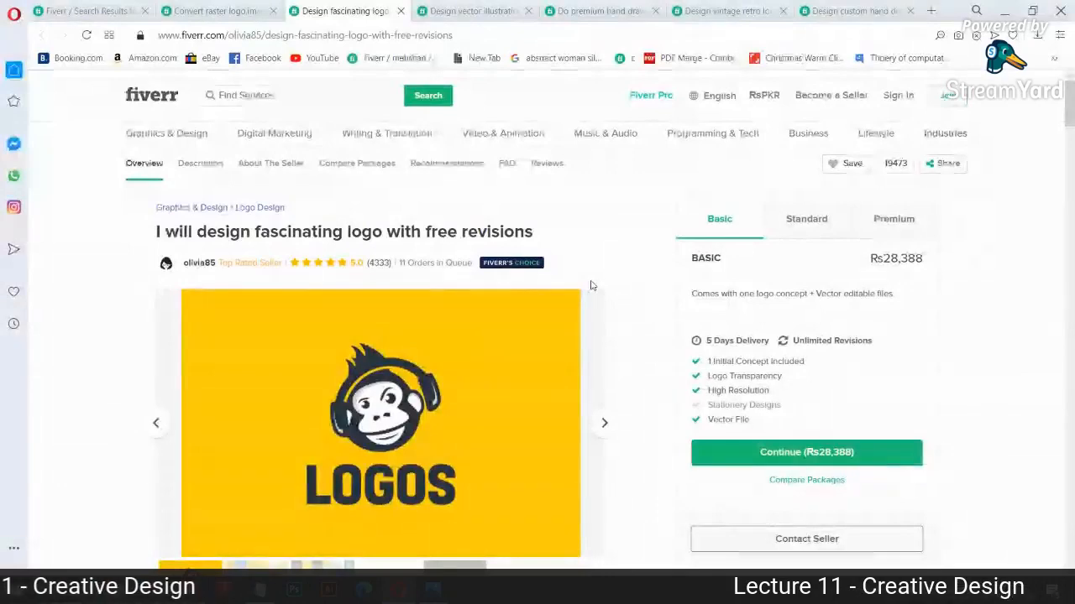
# - Read the About This Gig descriptions of the fascinating logo gig and the vector illustration mascot logo gig
pyautogui.scroll(-1, 610, 258)
pyautogui.scroll(-3, 610, 258)
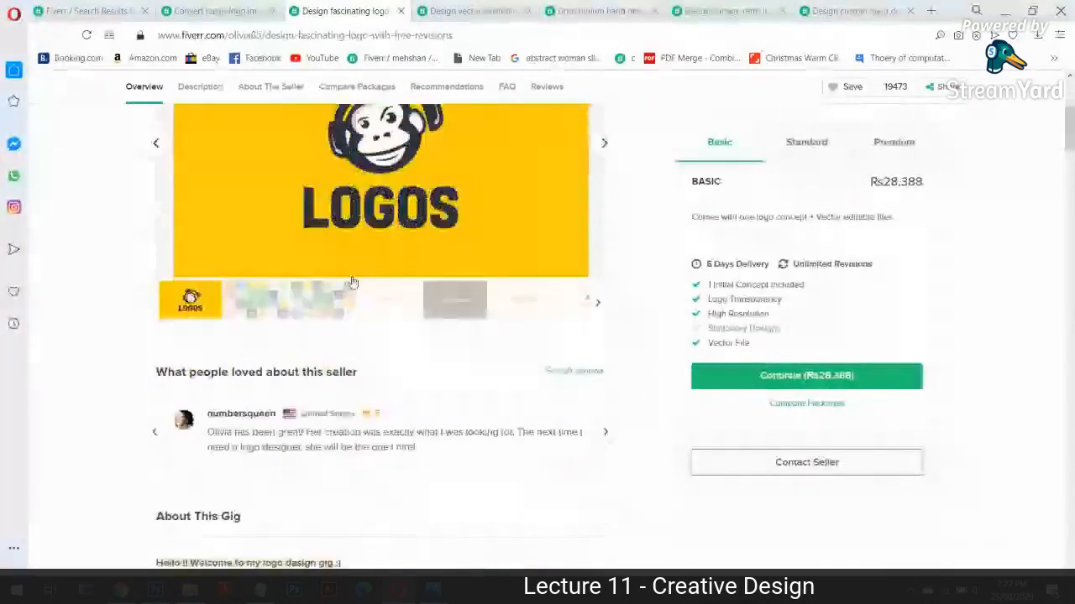
pyautogui.scroll(1, 367, 293)
pyautogui.scroll(1, 367, 293)
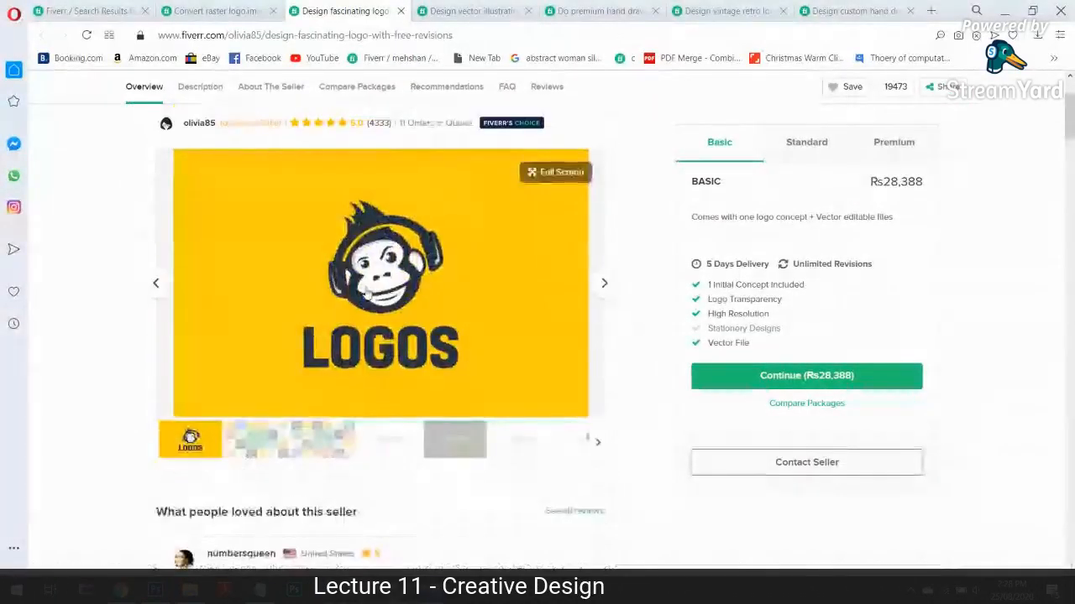
pyautogui.scroll(-7, 367, 293)
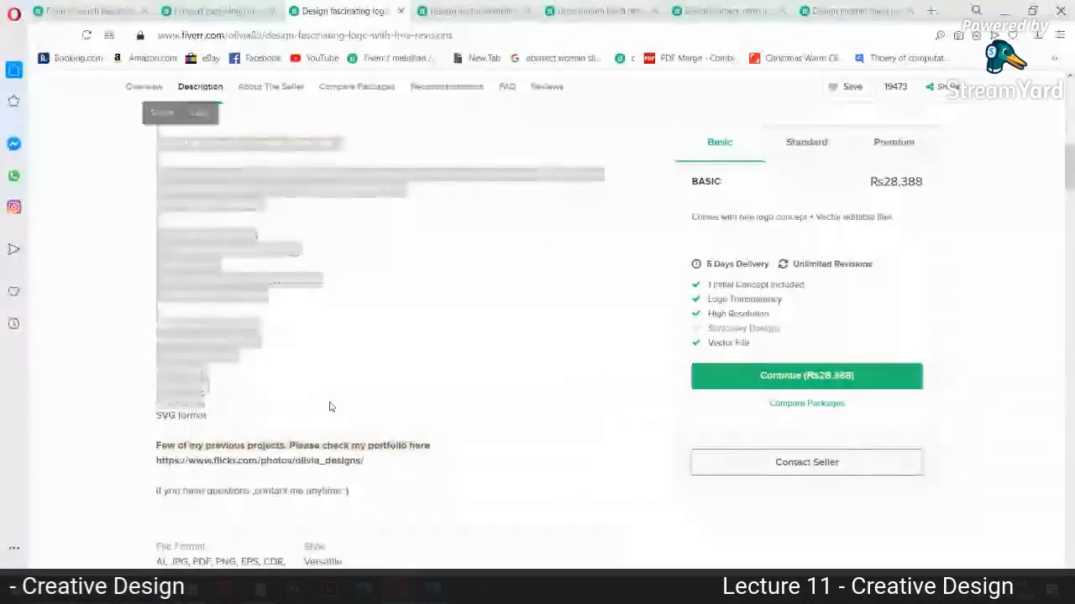
pyautogui.scroll(-1, 327, 412)
pyautogui.scroll(1, 327, 416)
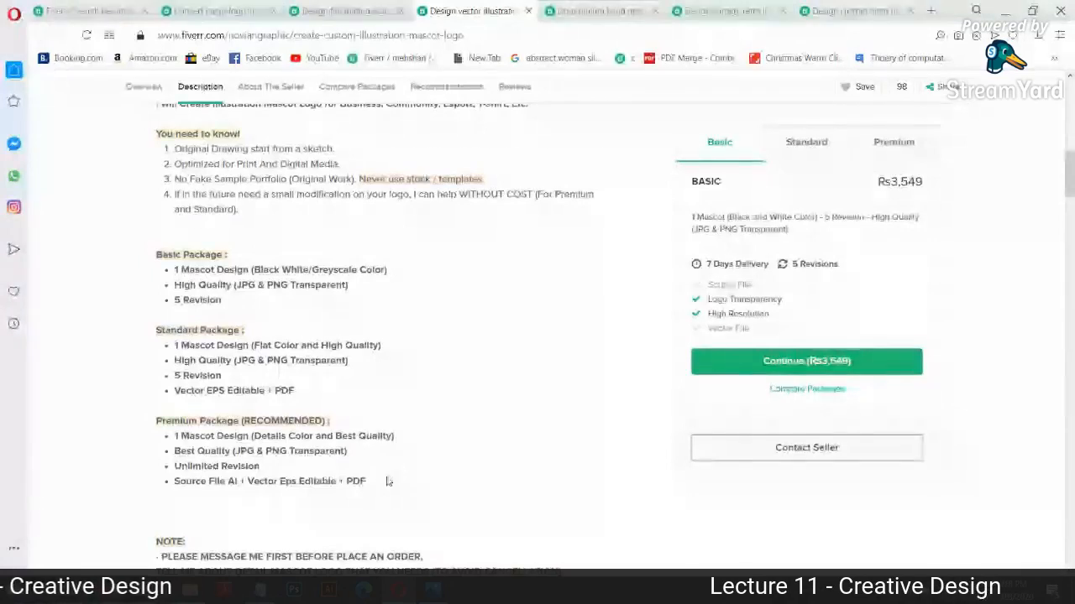
pyautogui.scroll(3, 153, 269)
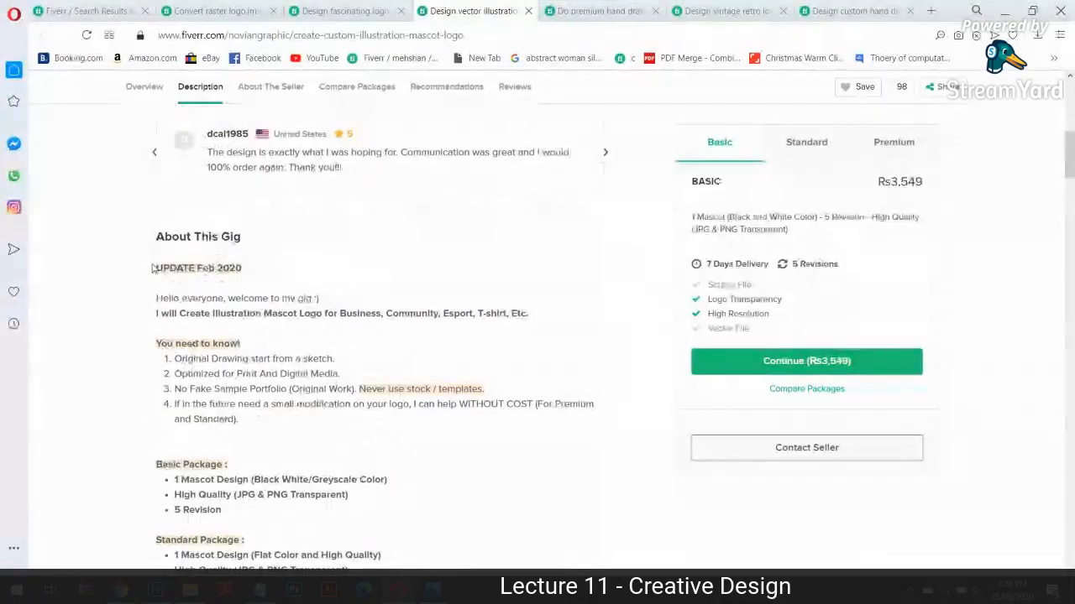
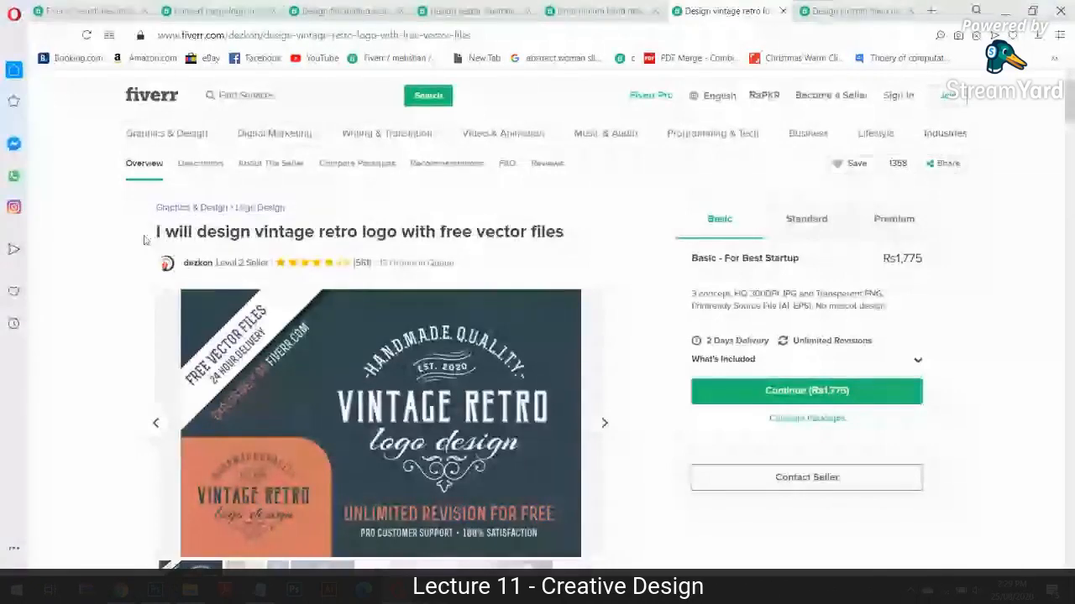
# - Examine the vintage retro logo gig's page down to its related tags and return to its title
pyautogui.scroll(-15, 144, 240)
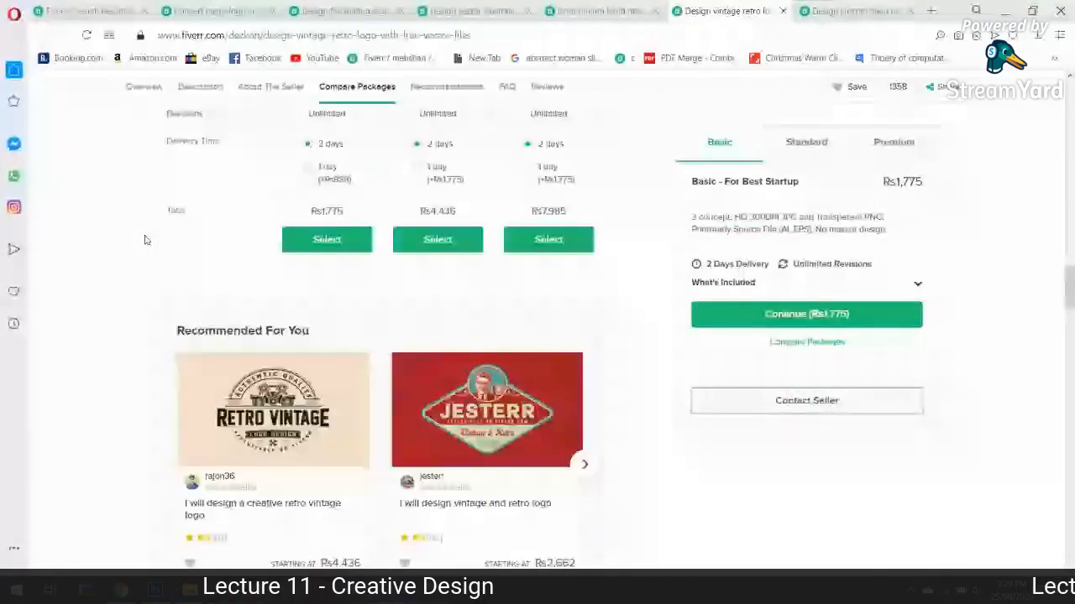
pyautogui.scroll(-5, 144, 244)
pyautogui.scroll(-10, 143, 246)
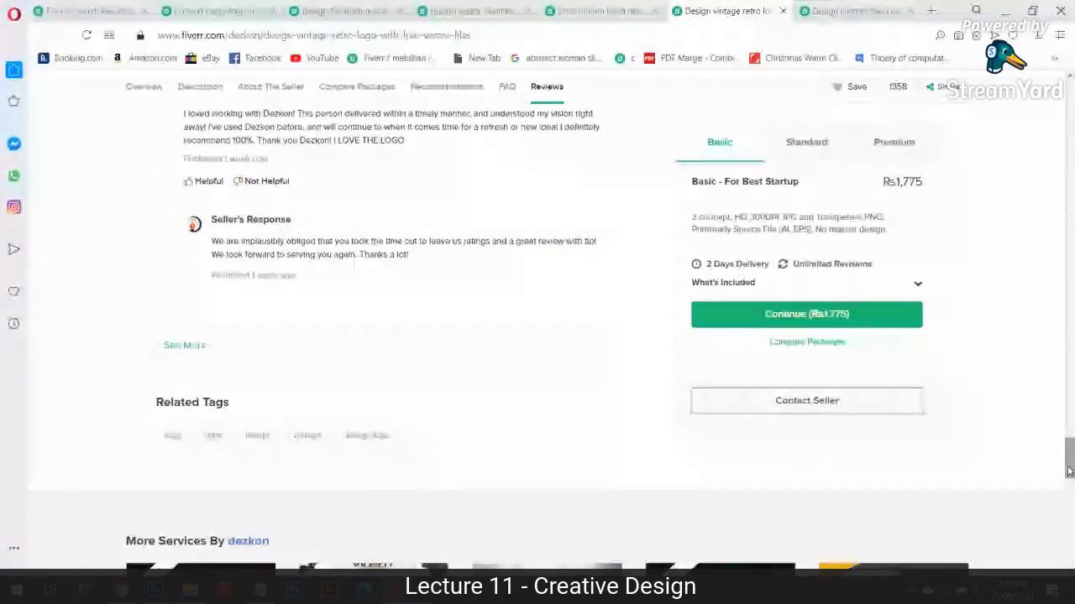
pyautogui.moveTo(1069, 472); pyautogui.dragTo(1068, 110)
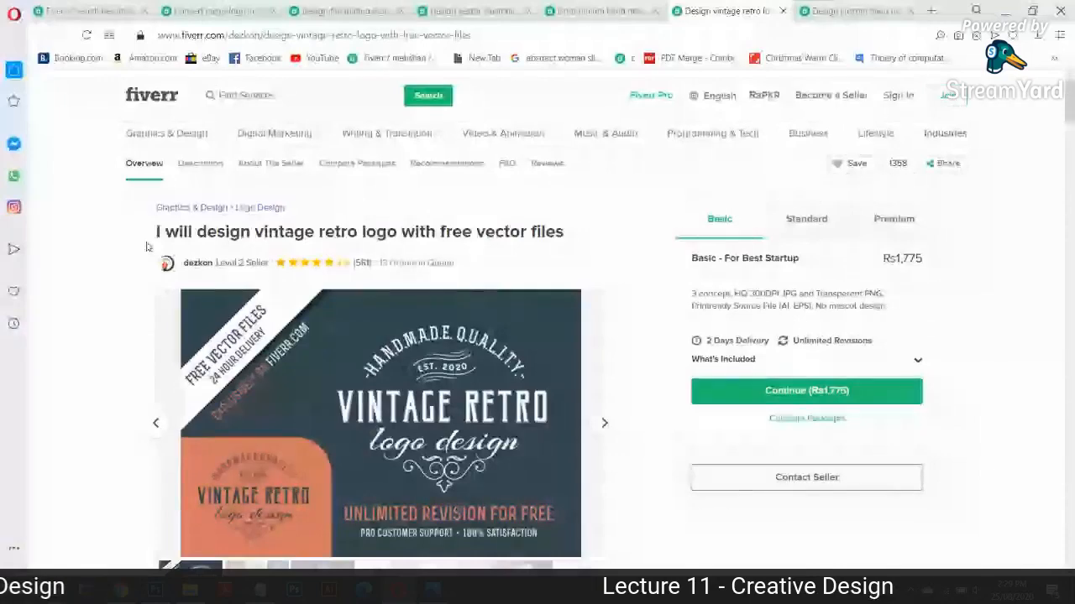
# - Switch to the new gig form in Chrome and set the logo style metadata to Versatile
pyautogui.moveTo(120, 590)
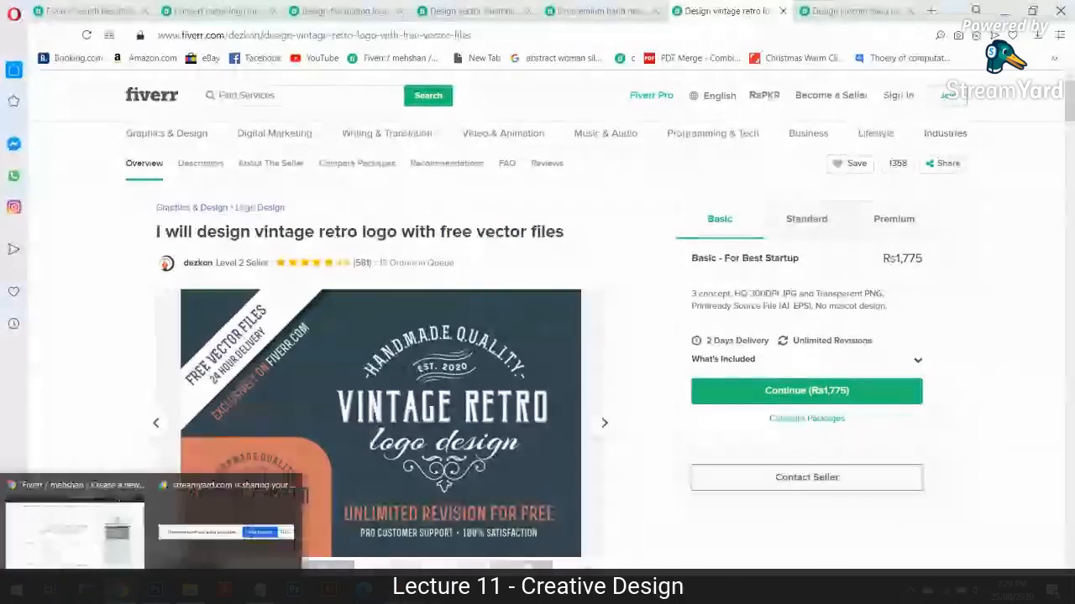
pyautogui.click(97, 563)
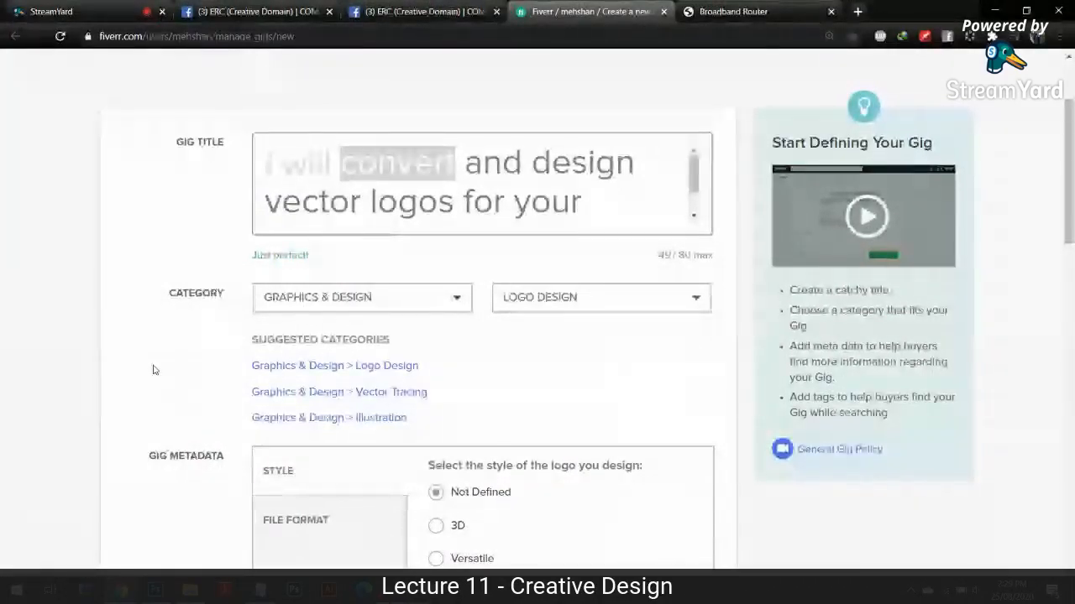
pyautogui.scroll(-3, 153, 369)
pyautogui.click(435, 418)
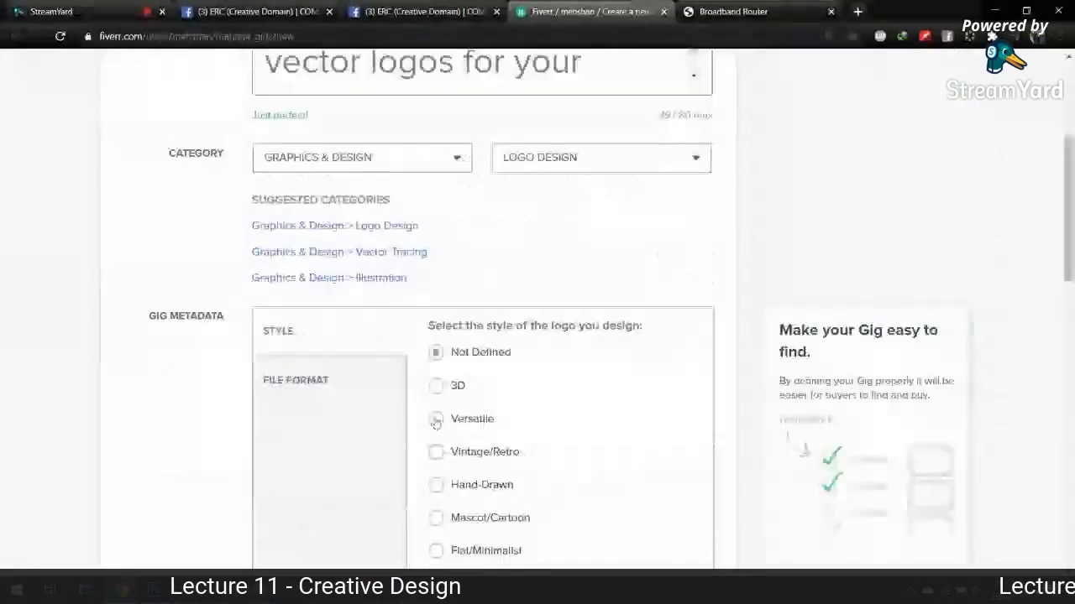
pyautogui.scroll(-2, 324, 460)
pyautogui.scroll(-2, 325, 460)
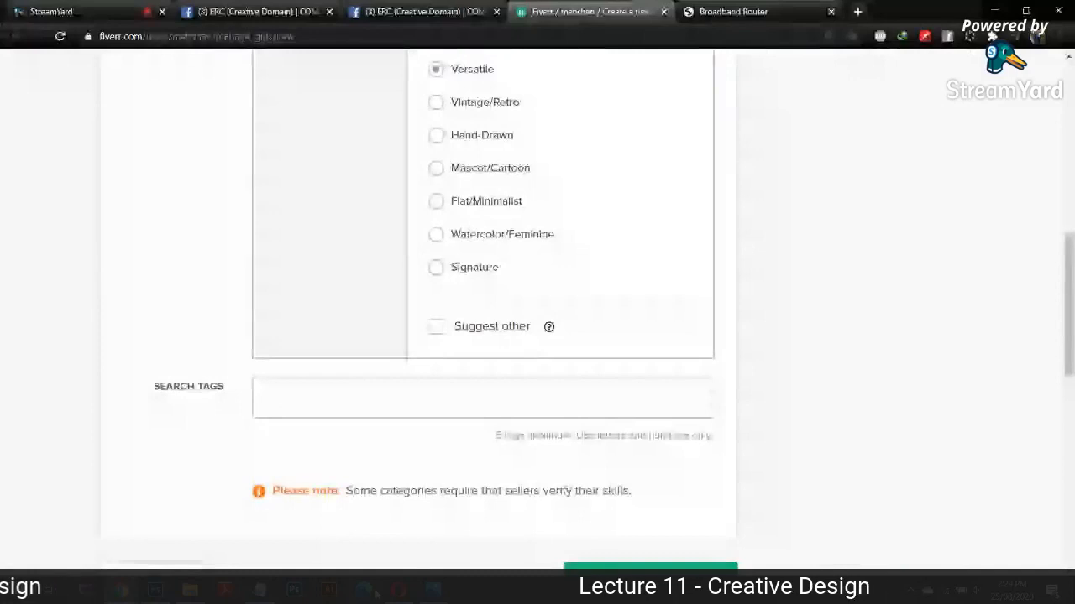
# - Switch to the Opera browser and compare the vintage retro logo gig's title with its related tags
pyautogui.click(398, 590)
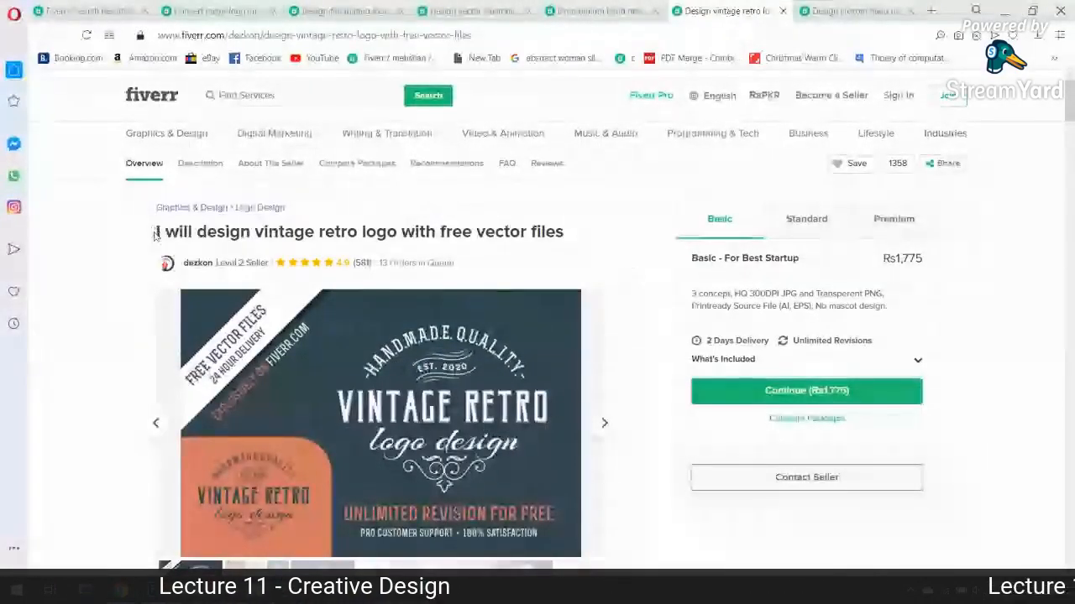
pyautogui.moveTo(156, 236); pyautogui.dragTo(581, 240)
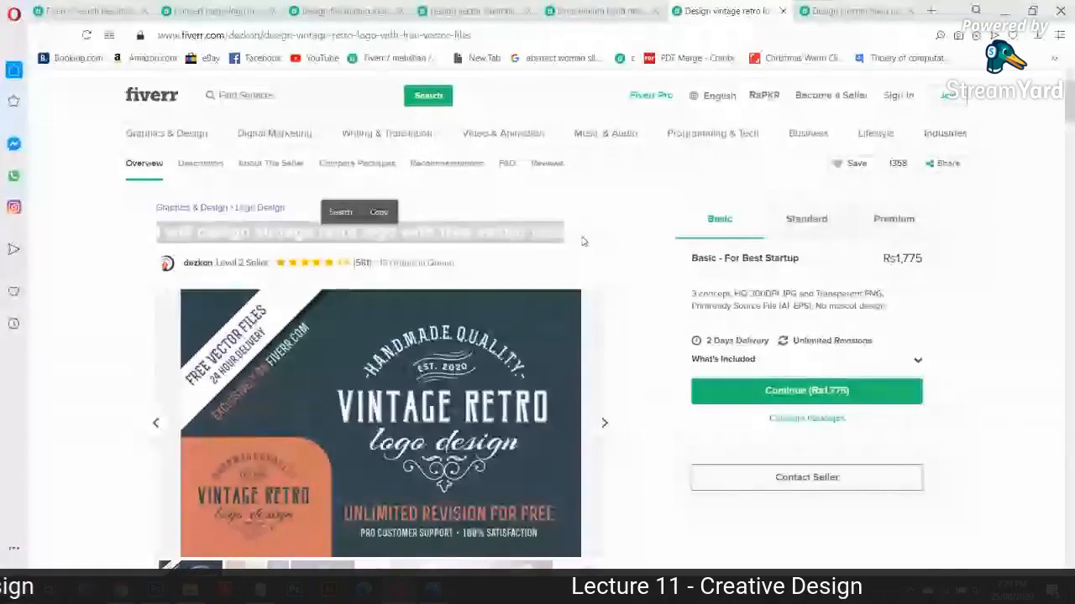
pyautogui.click(584, 241)
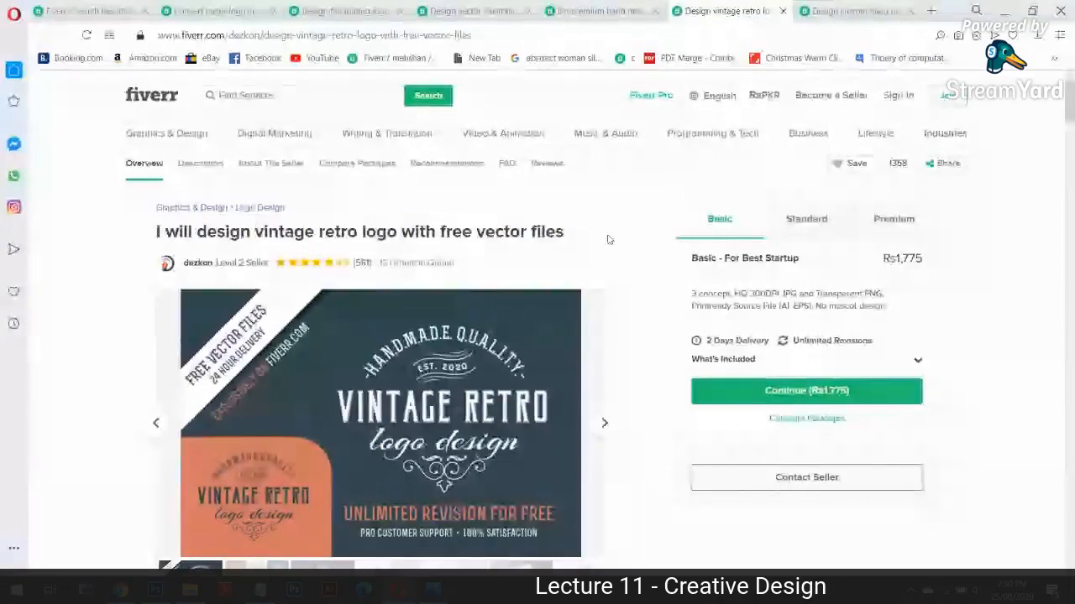
pyautogui.scroll(-3, 324, 271)
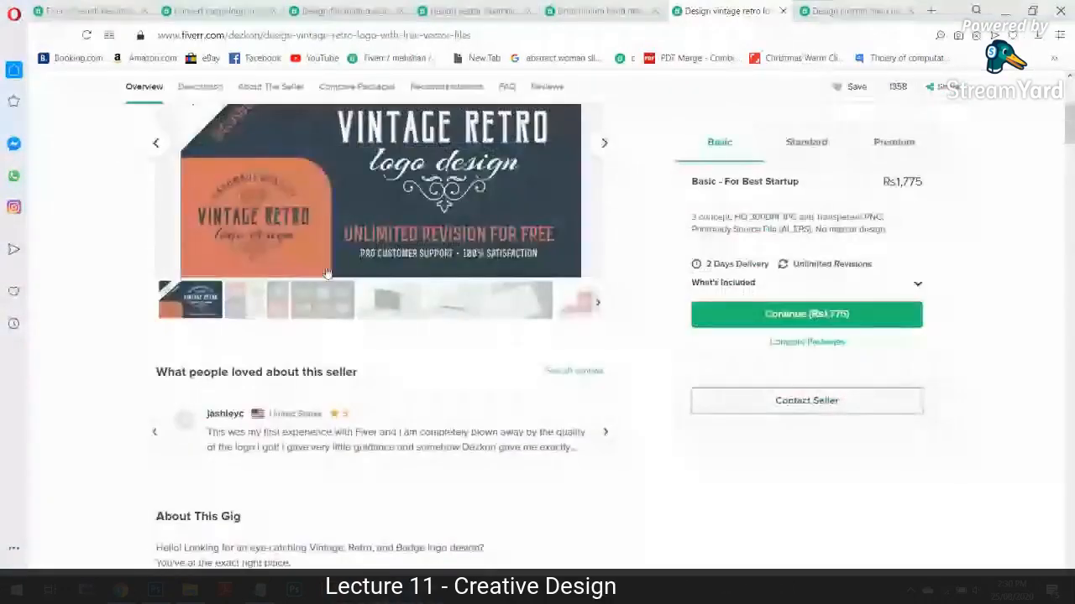
pyautogui.scroll(-15, 378, 336)
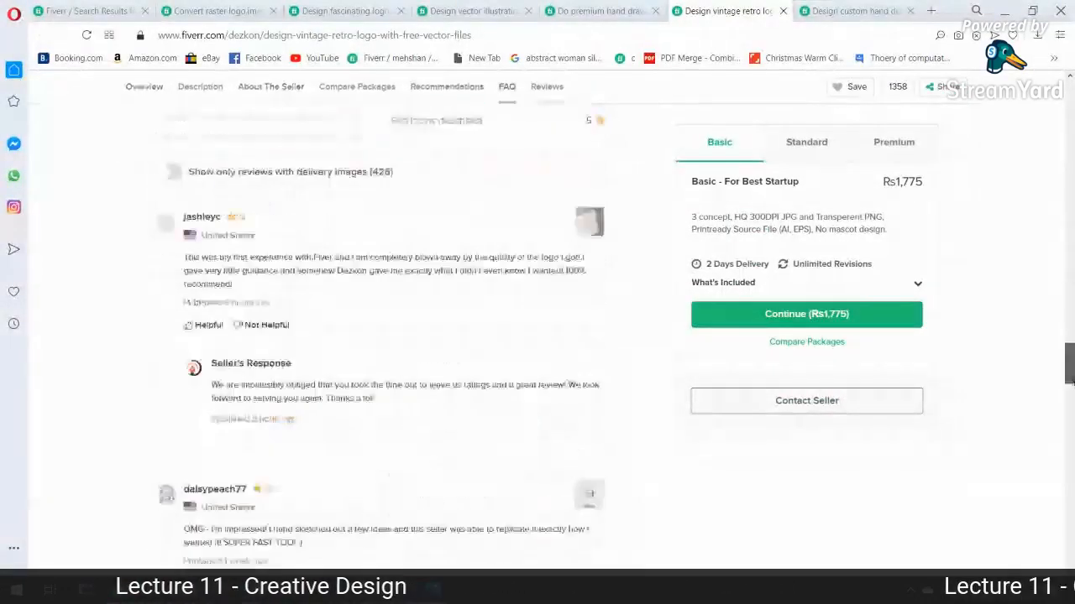
pyautogui.scroll(-8, 595, 422)
pyautogui.scroll(2, 595, 422)
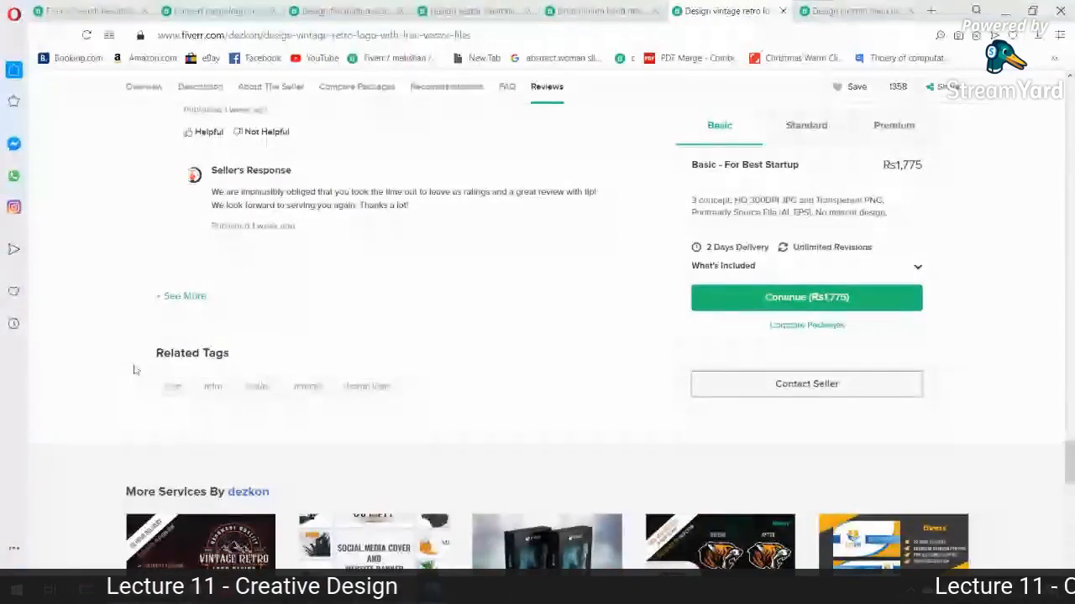
pyautogui.moveTo(1070, 461); pyautogui.dragTo(1070, 99)
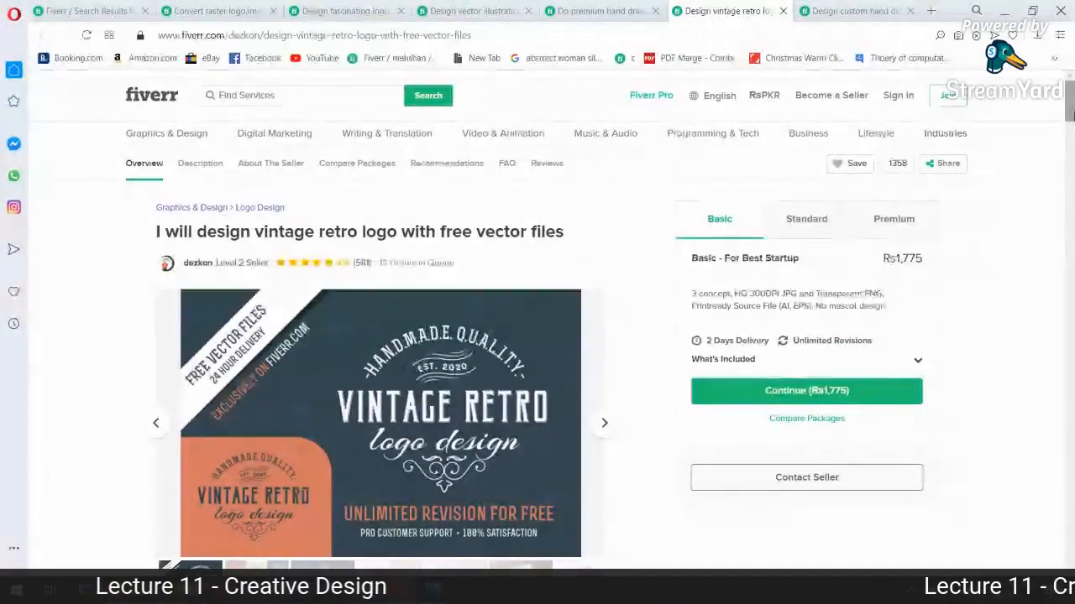
# - Compare the vintage retro logo gig's title and About This Gig description in Opera with the new gig form in Chrome
pyautogui.scroll(-1, 173, 166)
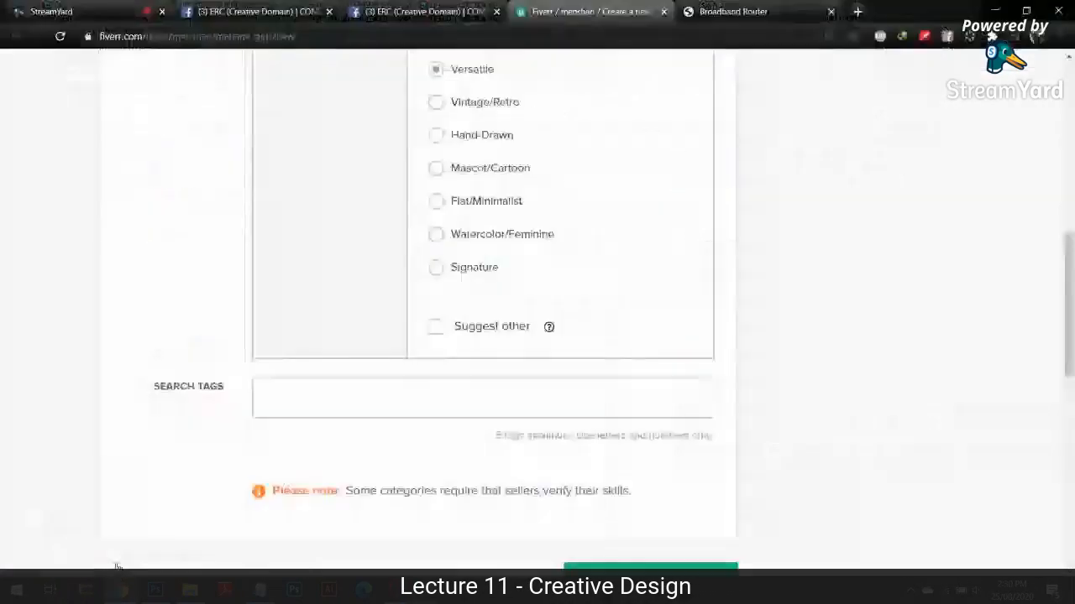
pyautogui.scroll(5, 314, 275)
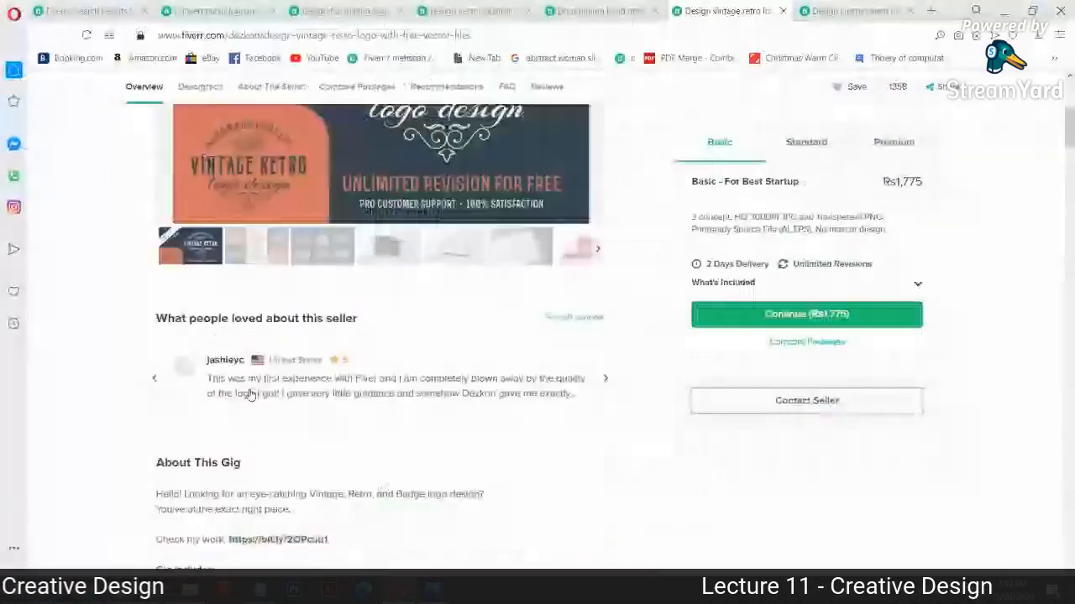
pyautogui.scroll(-8, 271, 345)
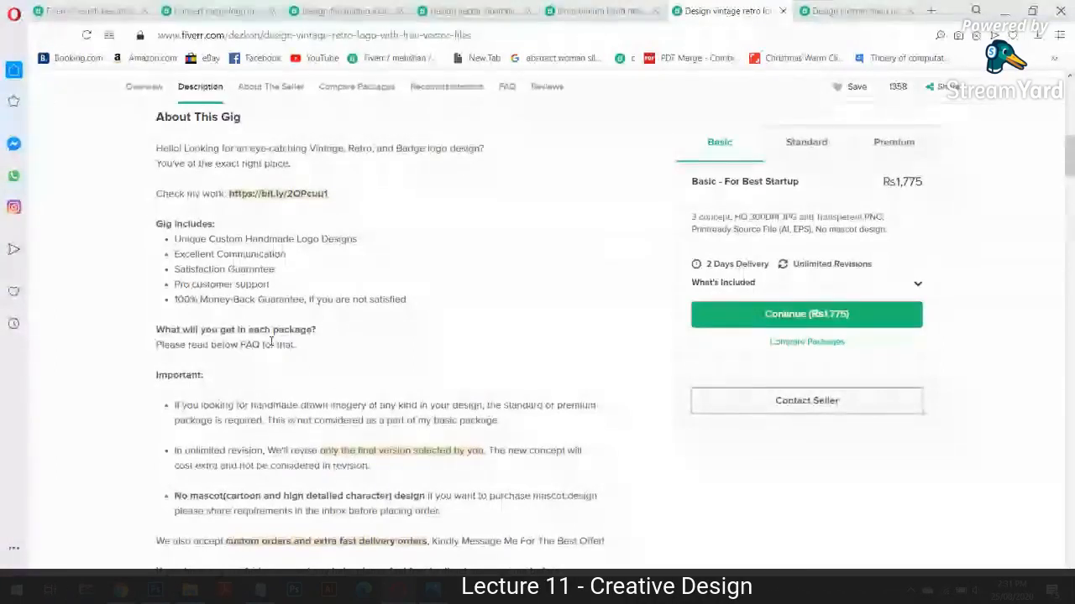
pyautogui.moveTo(112, 563)
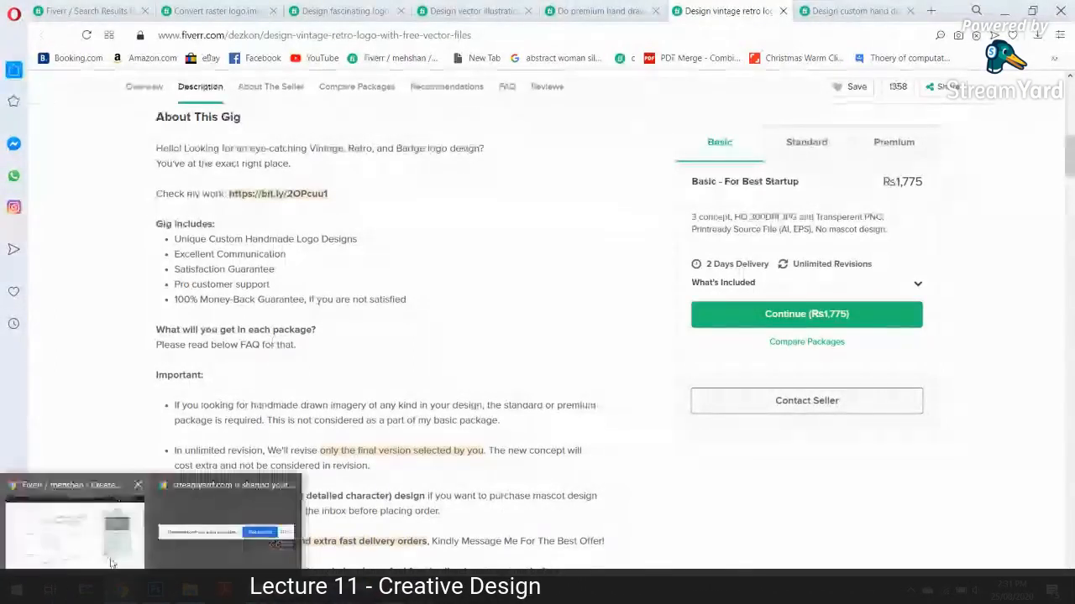
pyautogui.click(111, 545)
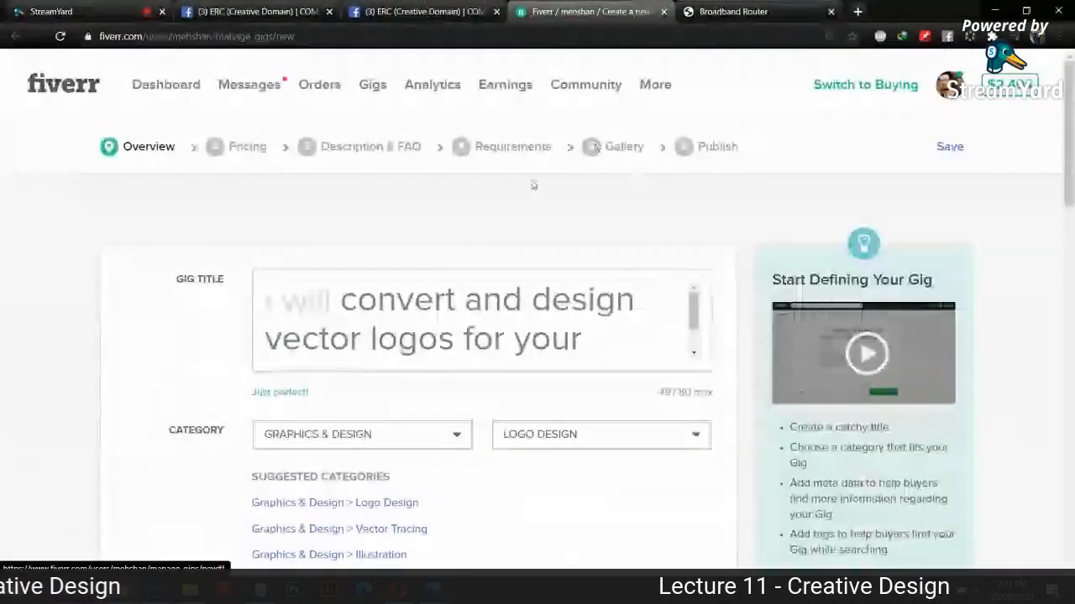
pyautogui.click(403, 594)
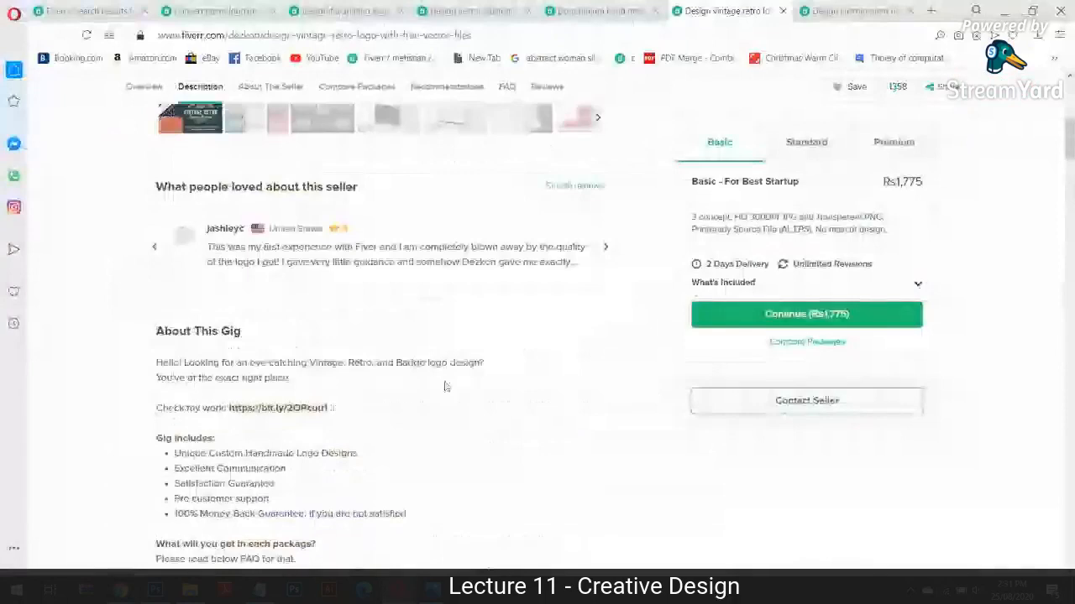
pyautogui.scroll(4, 445, 386)
pyautogui.scroll(2, 446, 387)
pyautogui.scroll(-1, 353, 389)
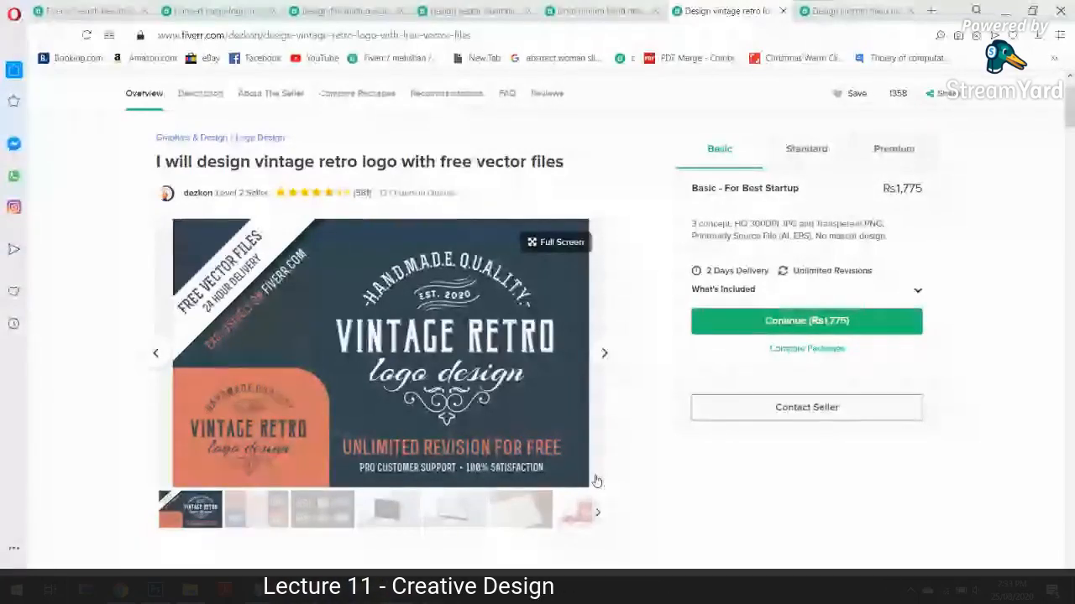
# - Review the new gig form in Chrome and return to the vector logo design search results in Opera
pyautogui.moveTo(121, 590)
pyautogui.click(110, 560)
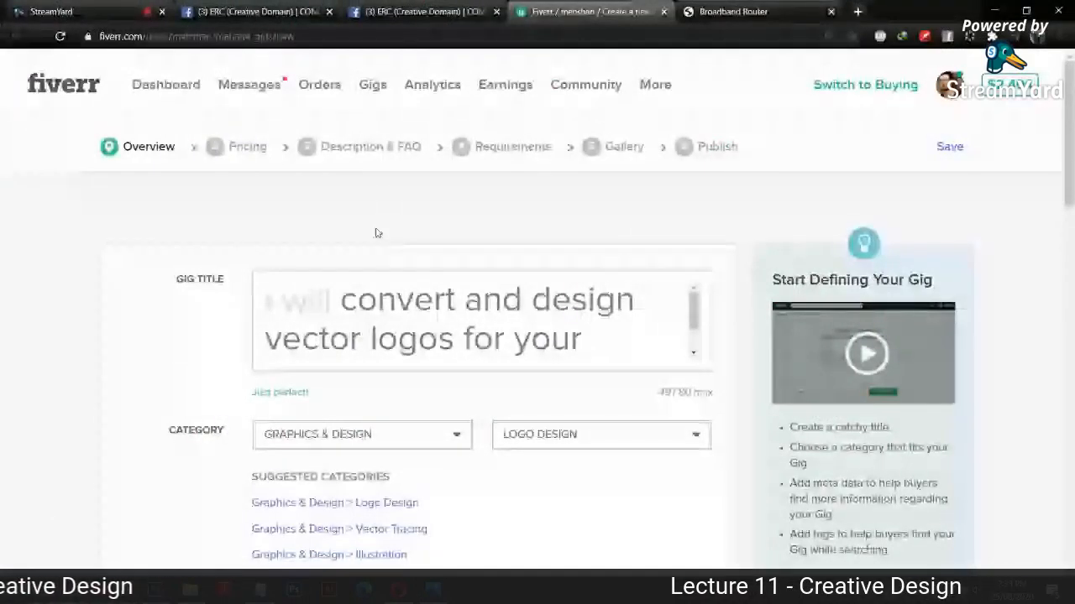
pyautogui.scroll(-1, 433, 145)
pyautogui.click(435, 288)
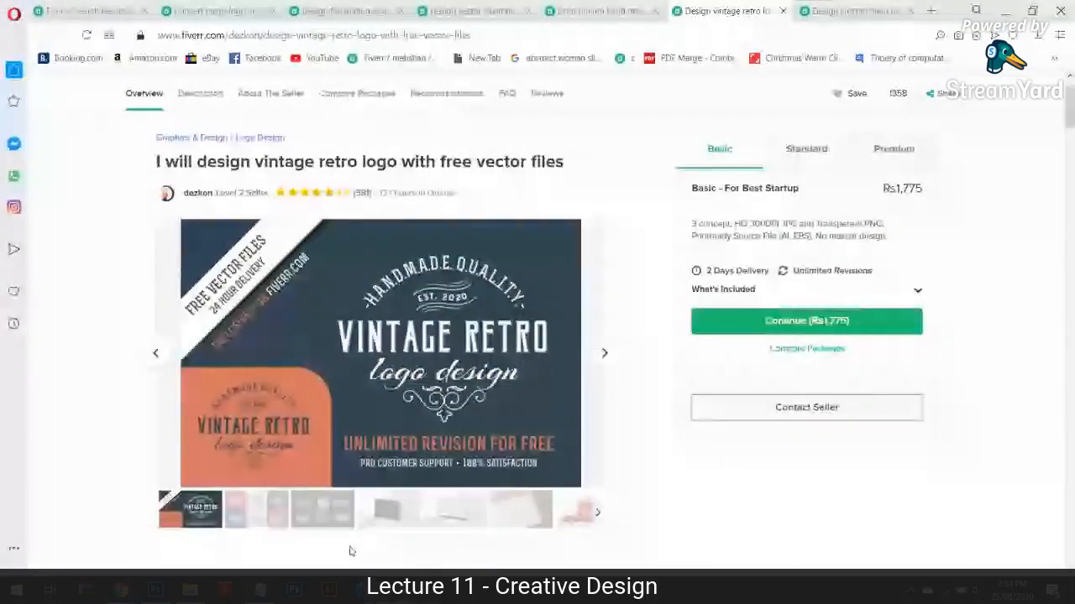
pyautogui.click(159, 5)
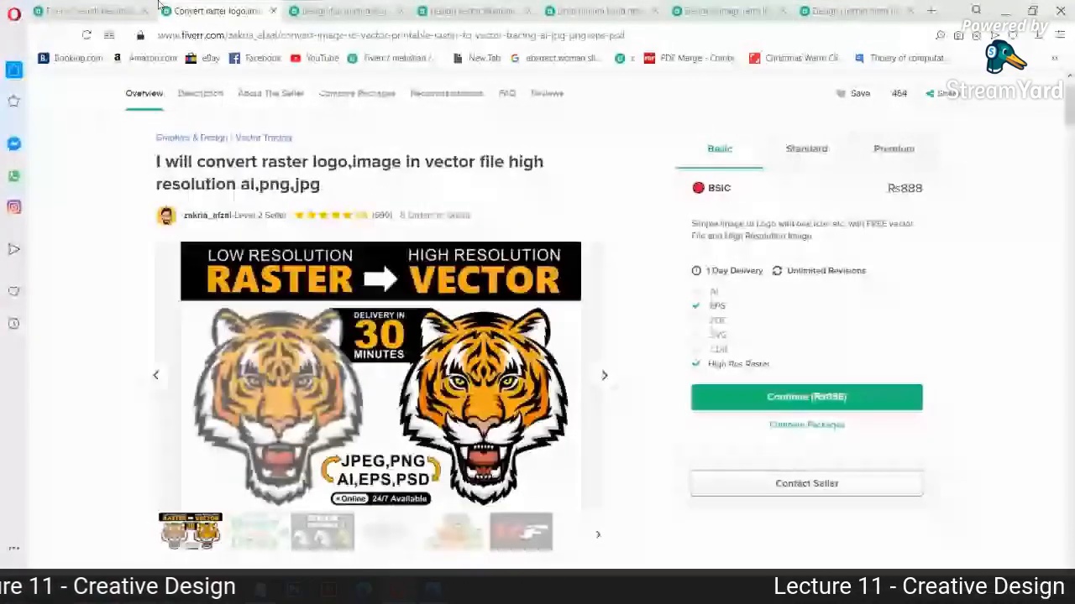
pyautogui.click(88, 10)
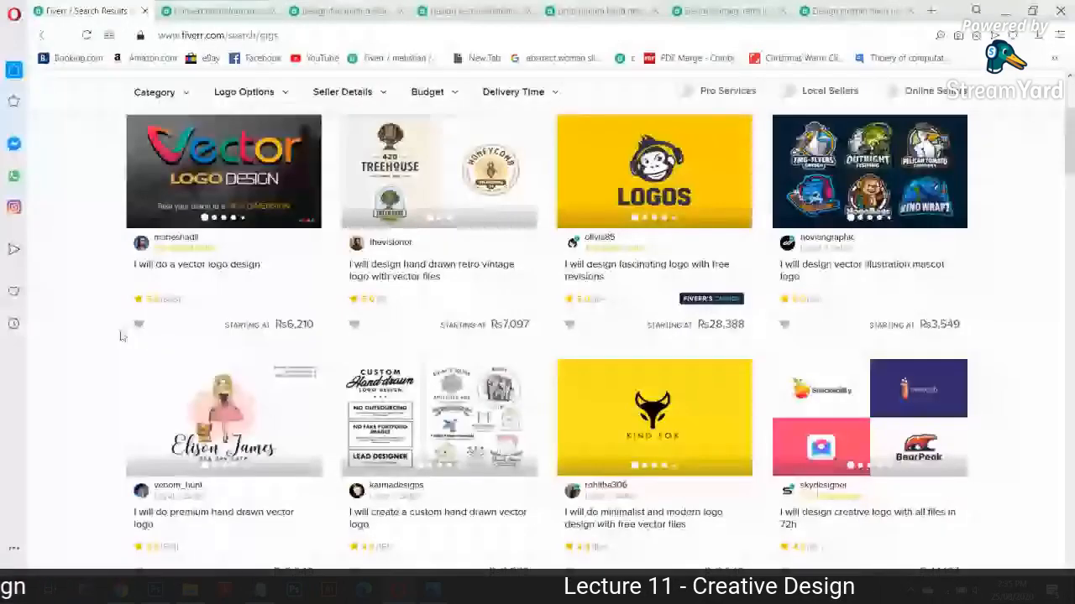
pyautogui.scroll(1, 1031, 143)
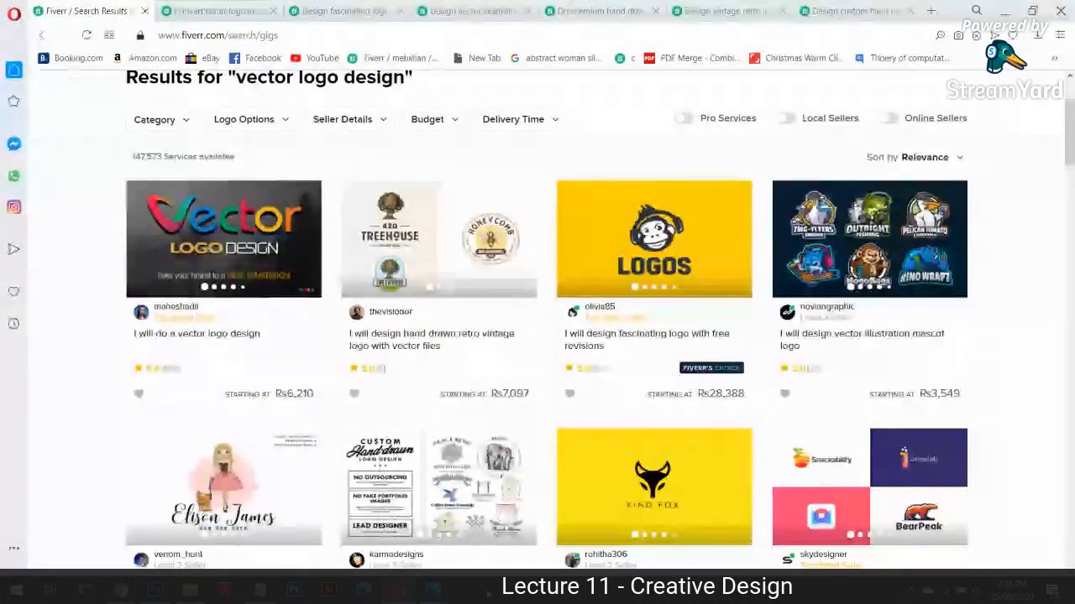
# - Switch to Chrome and open a new blank tab beside the gig form
pyautogui.moveTo(122, 591)
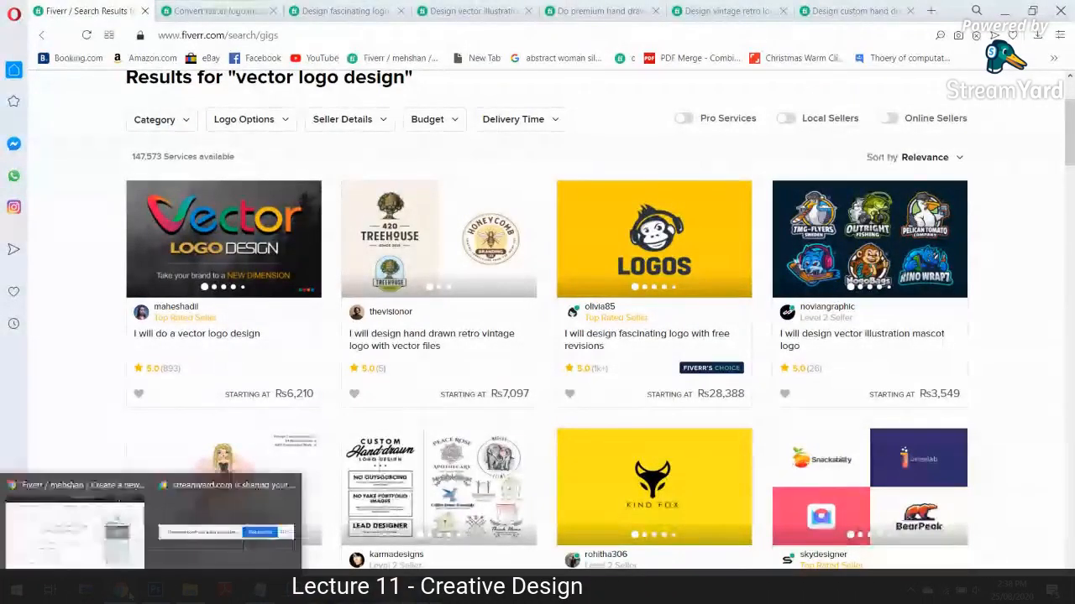
pyautogui.click(74, 524)
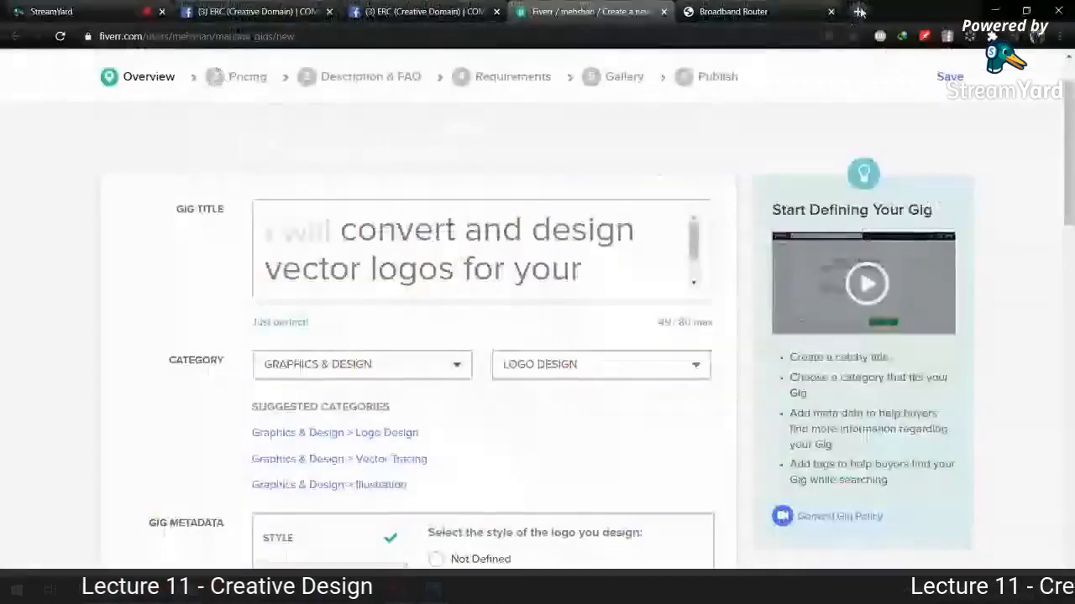
pyautogui.hotkey('ctrl', 't')
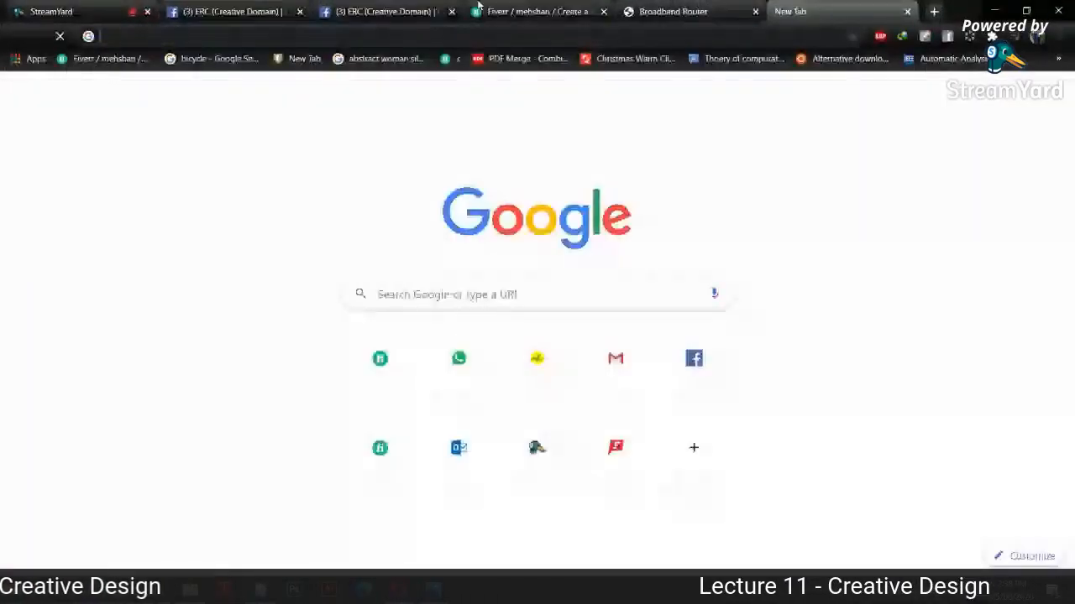
pyautogui.click(365, 9)
pyautogui.click(793, 12)
pyautogui.click(698, 32)
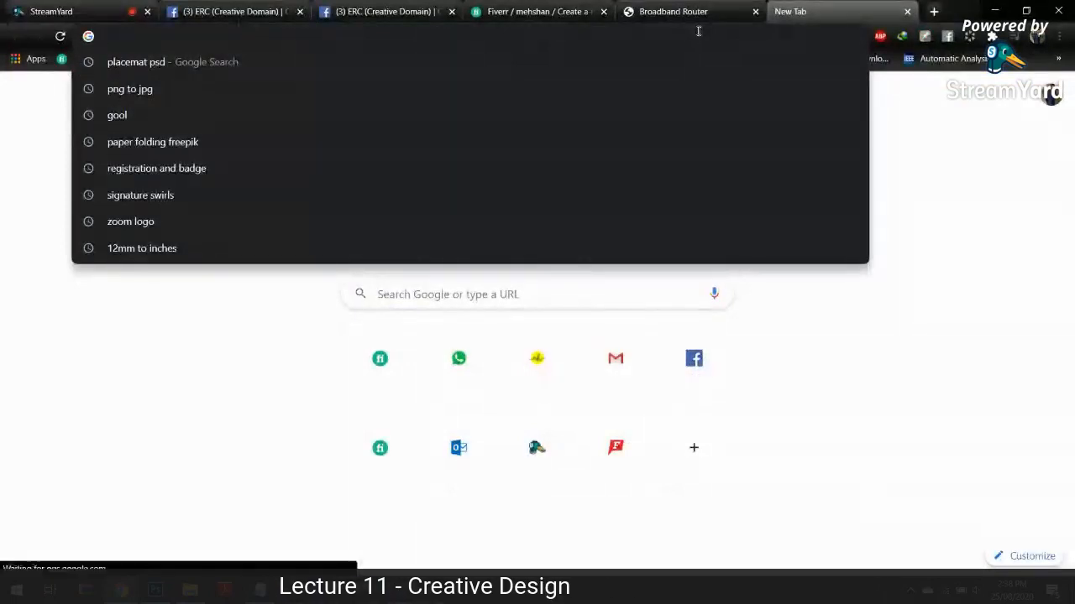
pyautogui.click(832, 381)
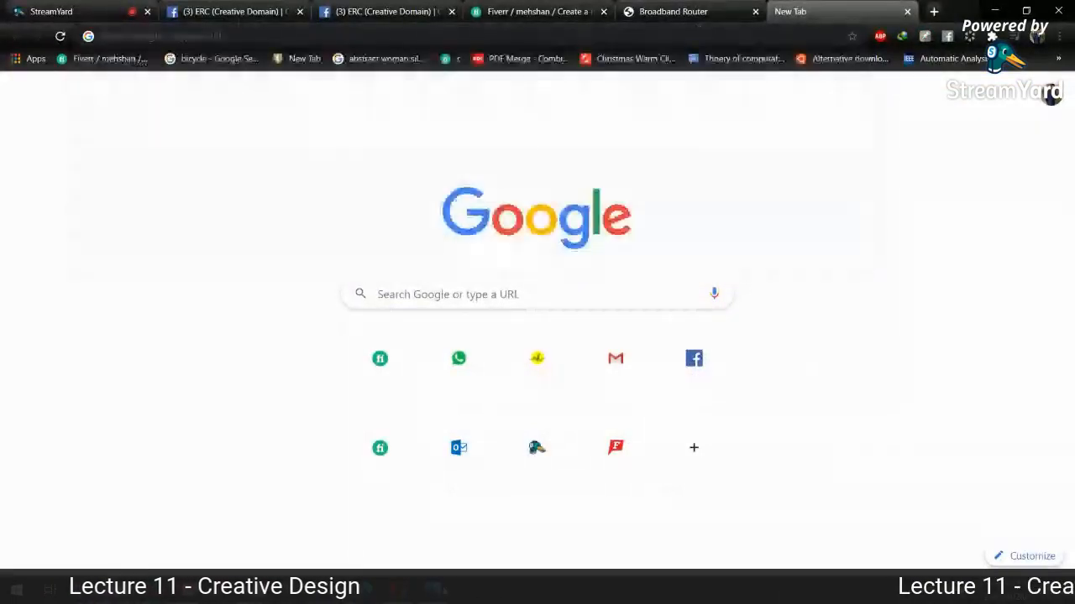
# - Quit the Opera browser with all its tabs and close an open Photos window
pyautogui.moveTo(398, 589)
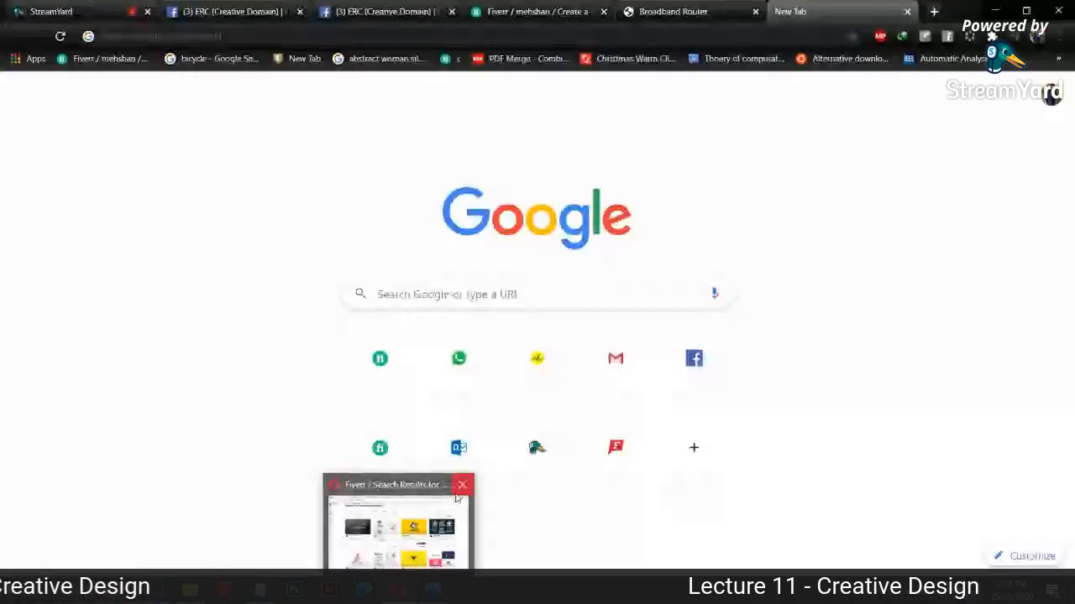
pyautogui.click(462, 485)
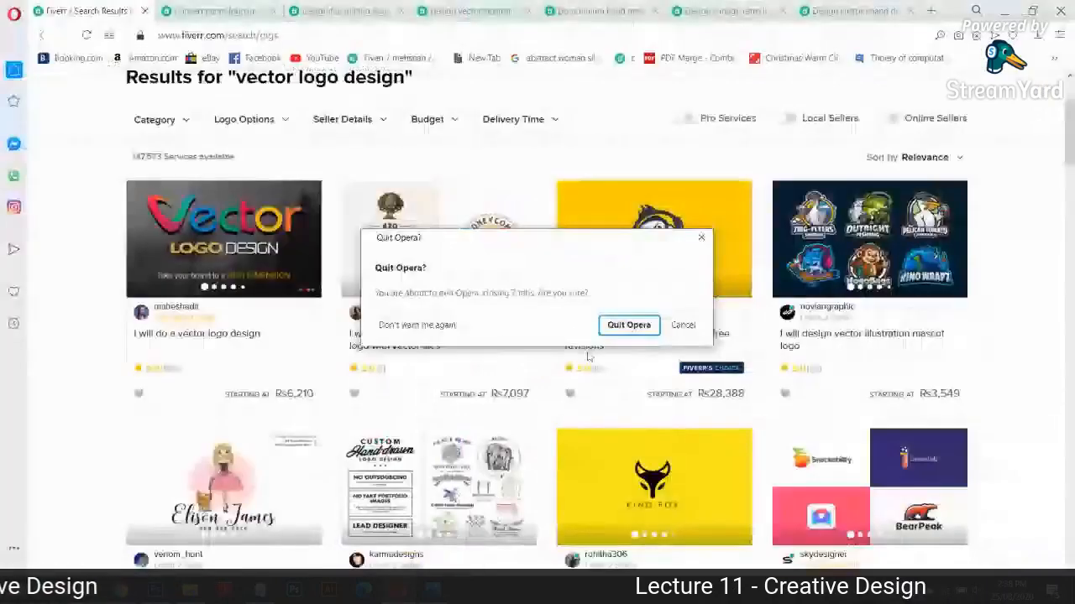
pyautogui.click(628, 326)
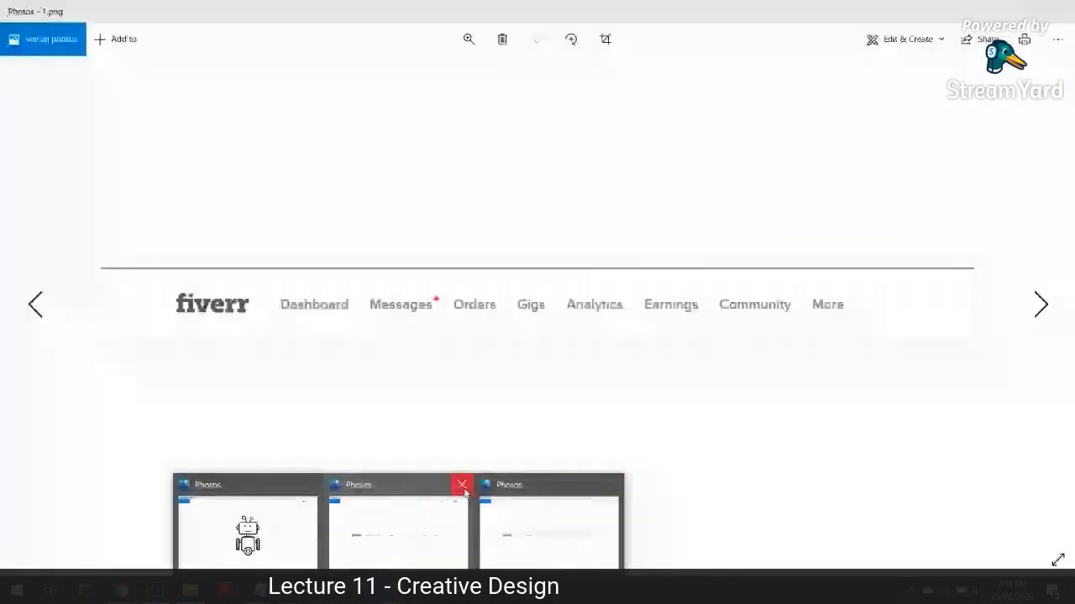
pyautogui.click(461, 485)
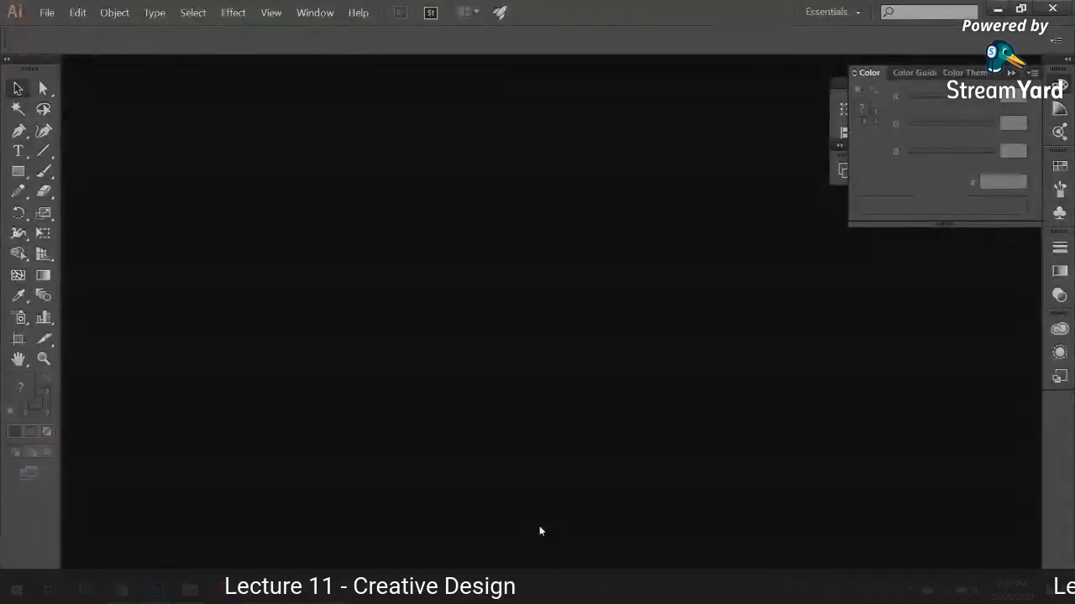
# - Switch to Illustrator, collapse the Color panel and close the floating Transform, Align and Pathfinder group
pyautogui.click(904, 271)
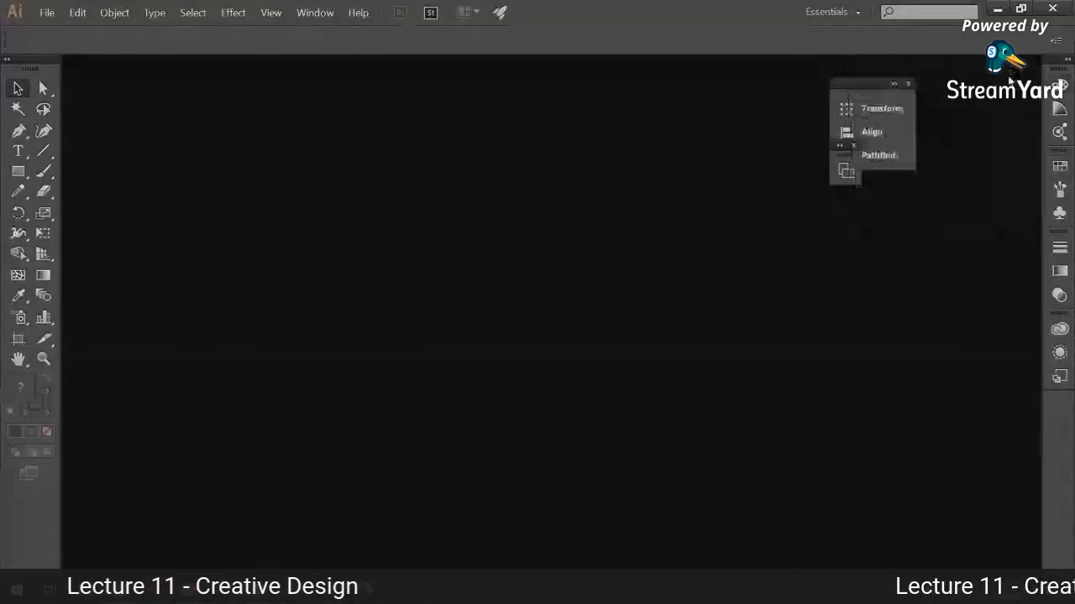
pyautogui.click(909, 84)
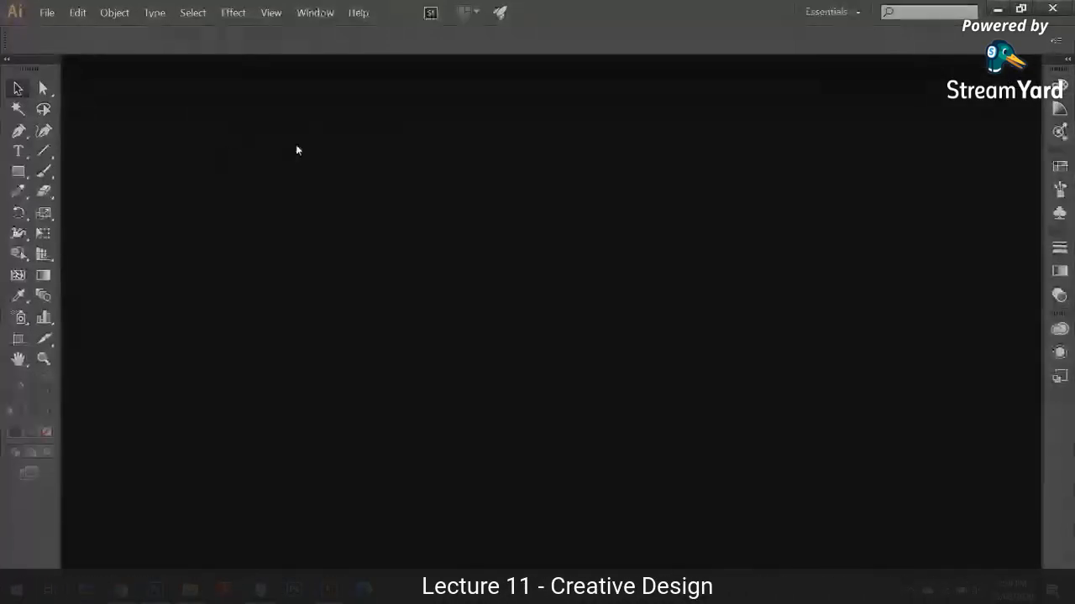
pyautogui.hotkey('ctrl', 'n')
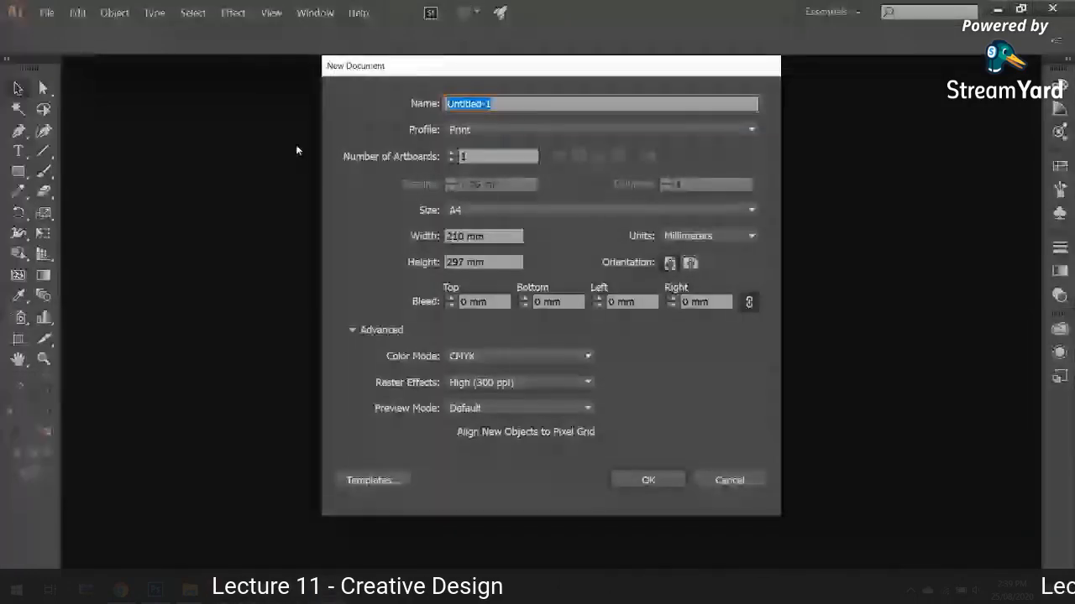
pyautogui.click(710, 484)
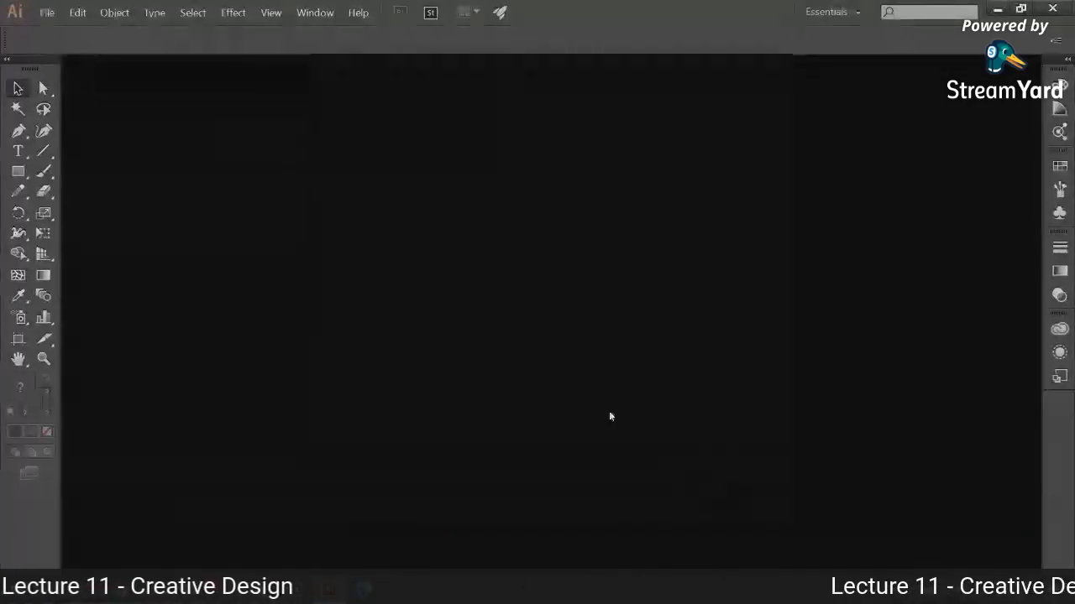
# - Start a new document with units in inches, a width of 5 in and a height of 5 in
pyautogui.hotkey('ctrl', 'n')
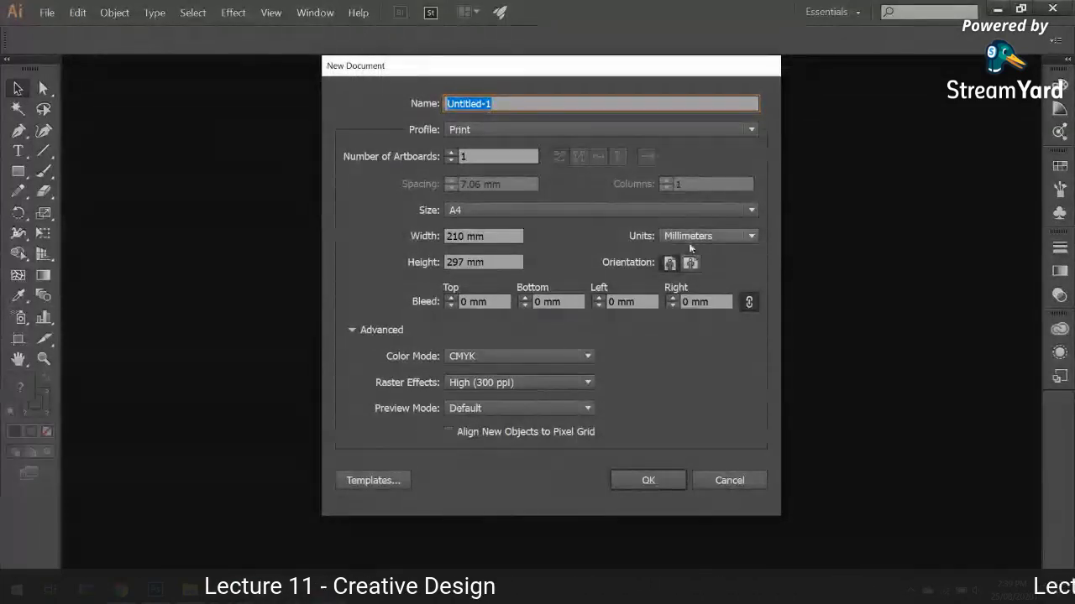
pyautogui.click(690, 241)
pyautogui.click(688, 283)
pyautogui.moveTo(486, 238); pyautogui.dragTo(407, 243)
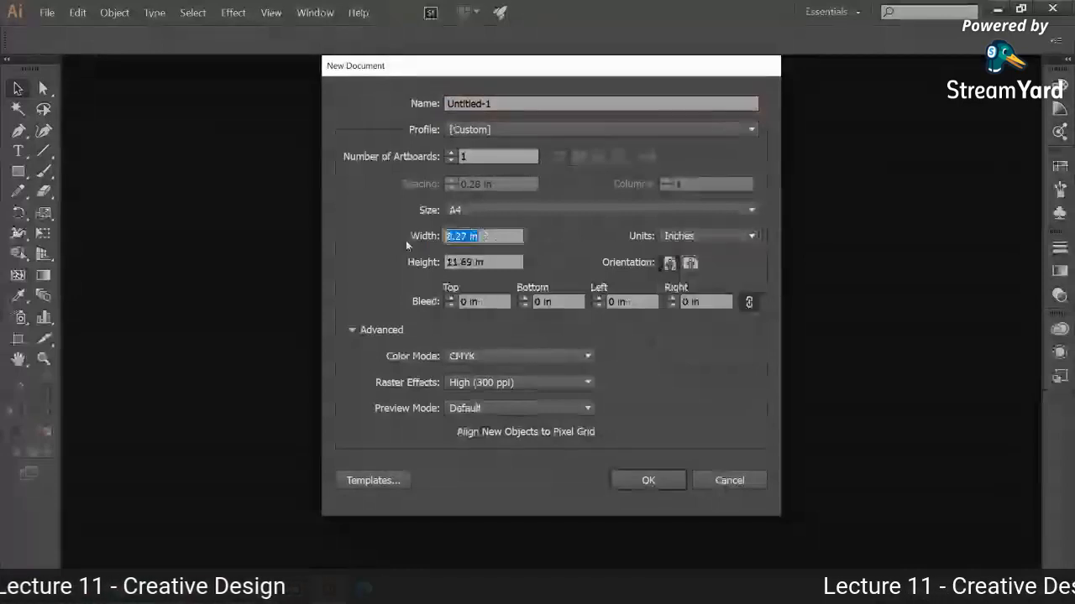
pyautogui.write('5')
pyautogui.press('Tab')
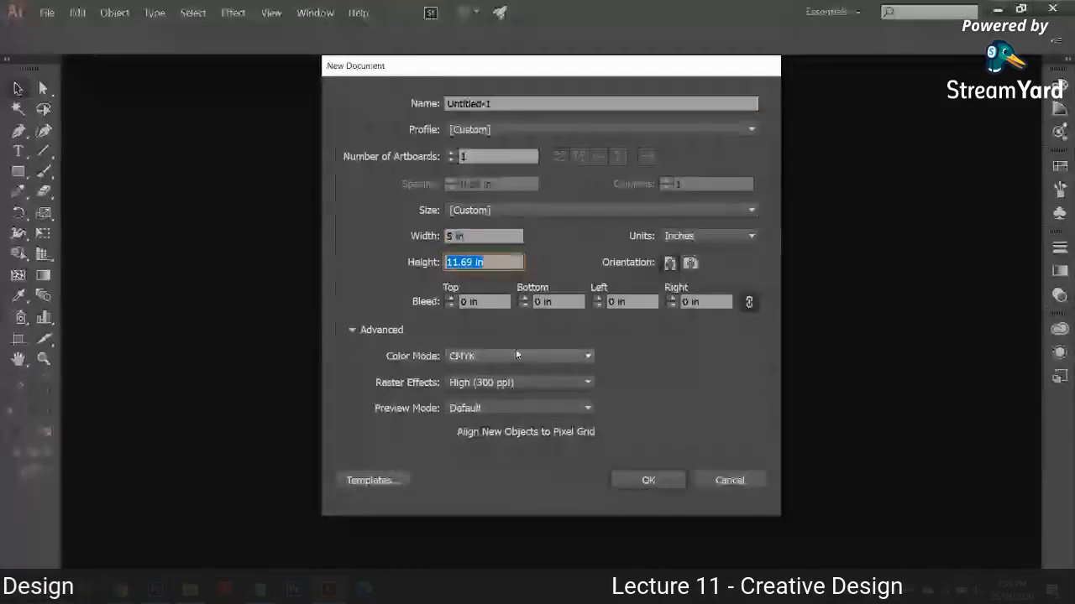
pyautogui.write('5')
# - Keep raster effects at High (300 ppi), set the color mode to RGB and create the document
pyautogui.click(503, 382)
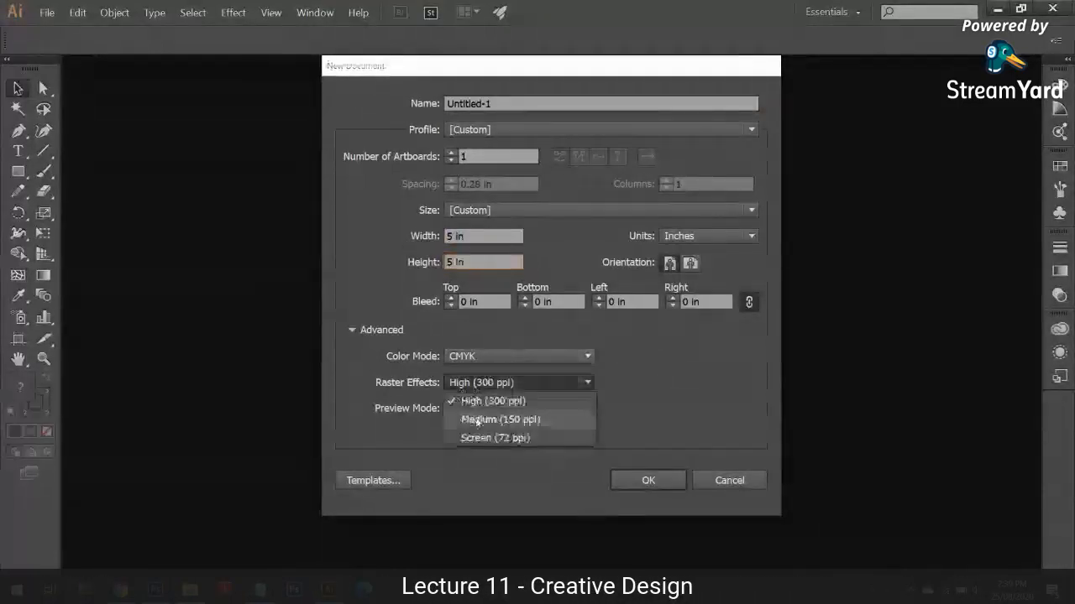
pyautogui.click(494, 401)
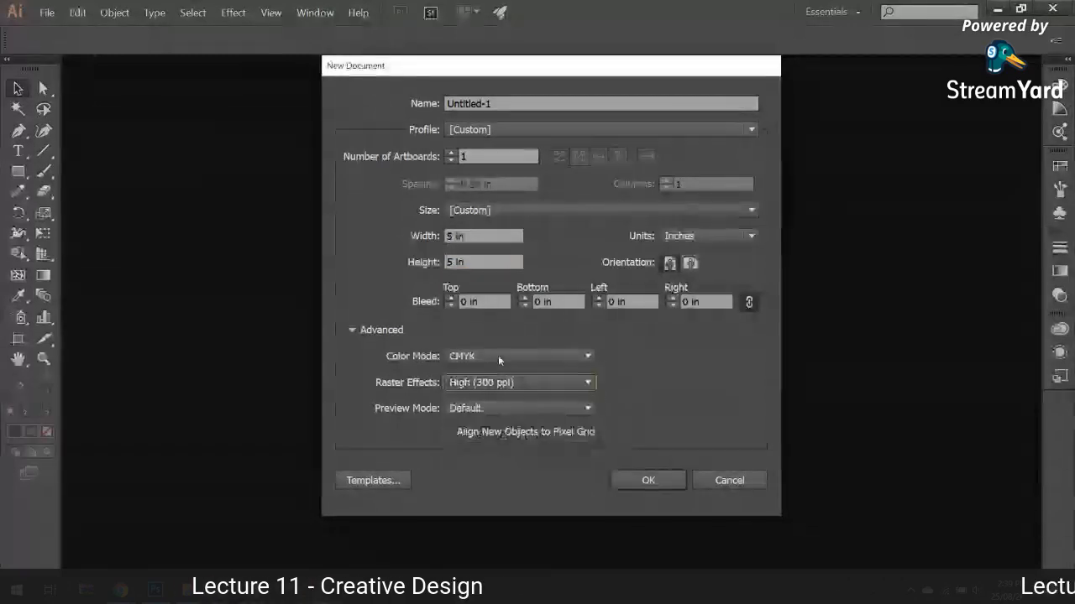
pyautogui.click(498, 360)
pyautogui.click(494, 388)
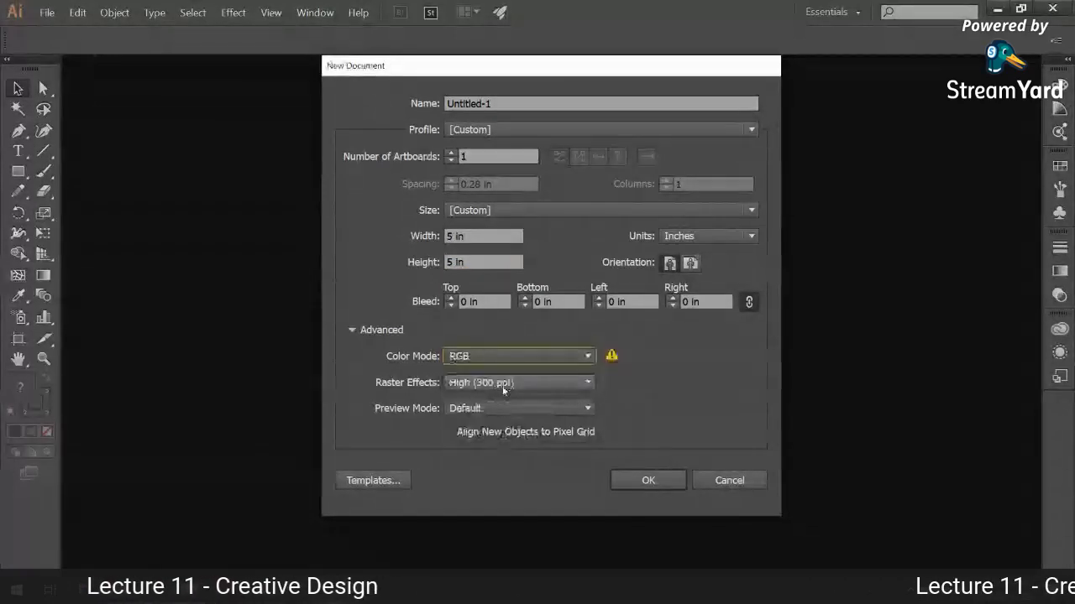
pyautogui.click(659, 486)
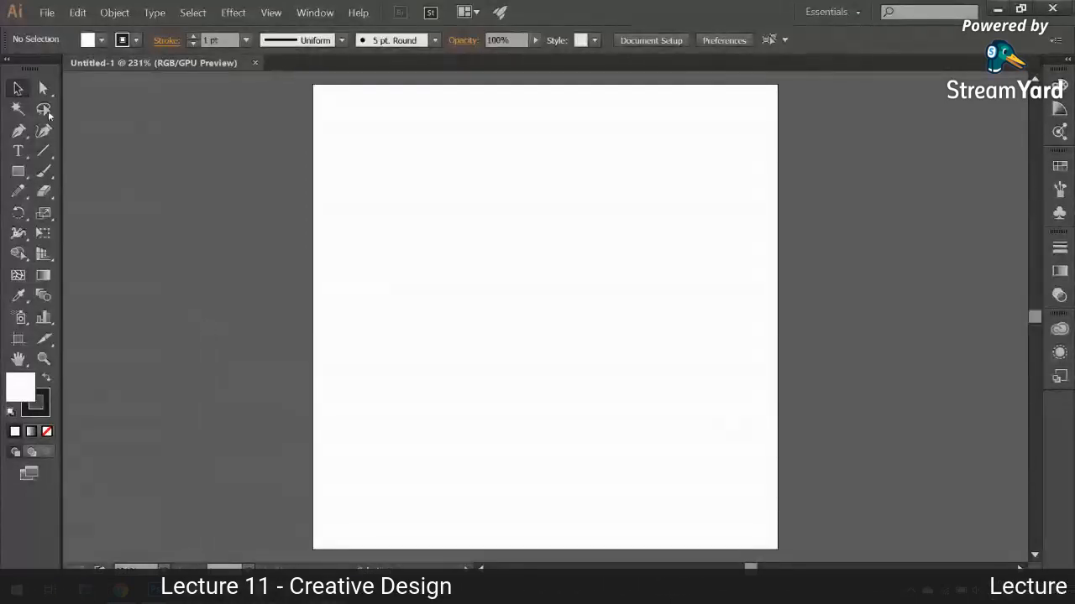
# - Add the point text "Raster to Vector" in the upper-left area of the artboard
pyautogui.press('t')
pyautogui.click(355, 173)
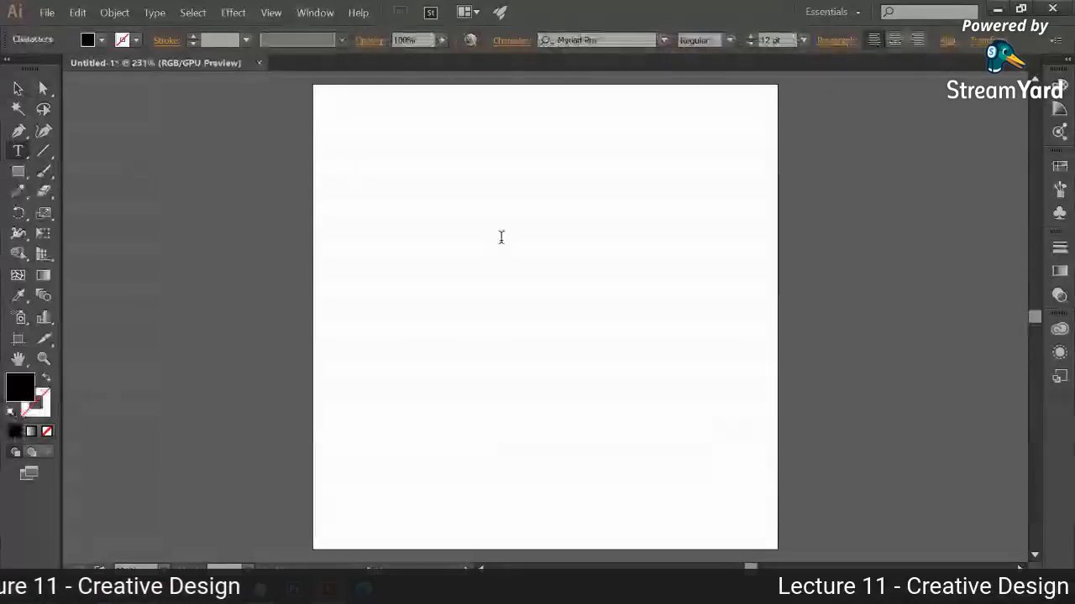
pyautogui.write('Raster to v')
pyautogui.press('BackSpace')
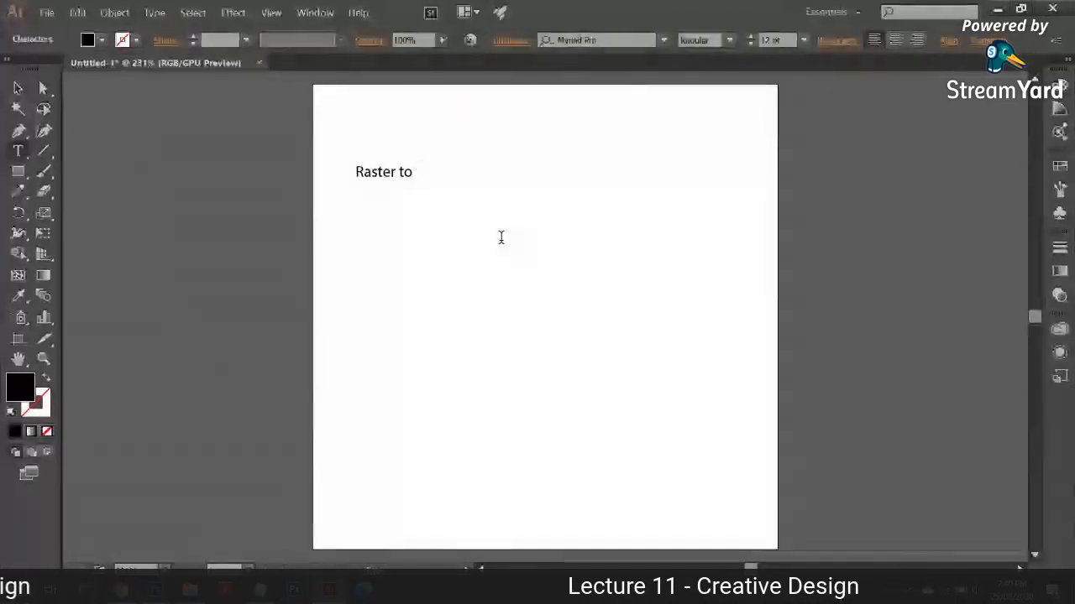
pyautogui.write('Vector')
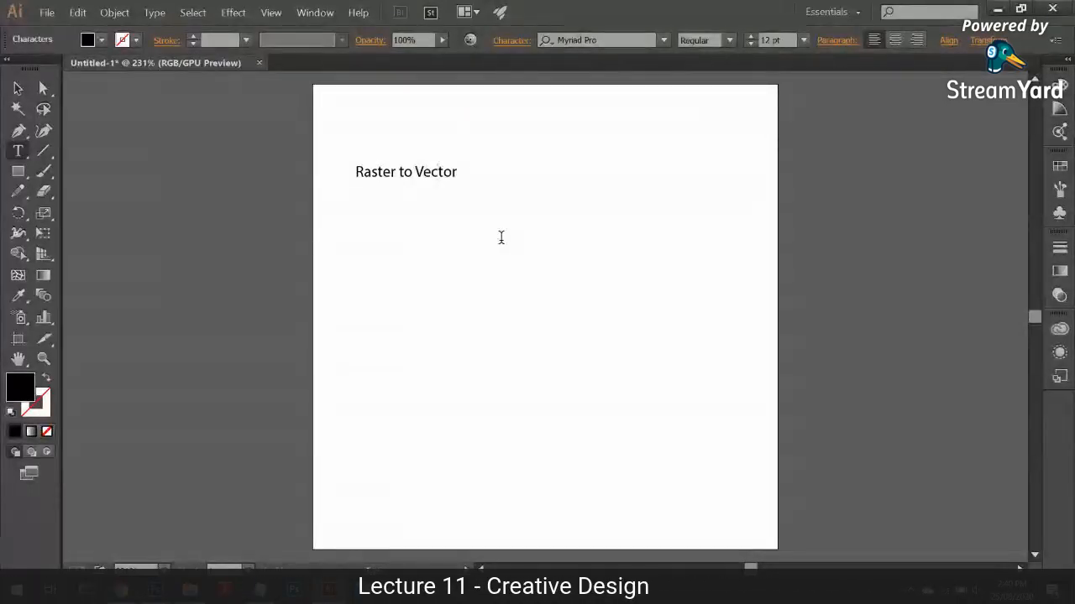
# - Extend the heading text to "Raster to Vector Conversion?" and set its font size to 22 pt
pyautogui.write(' CO')
pyautogui.press('BackSpace')
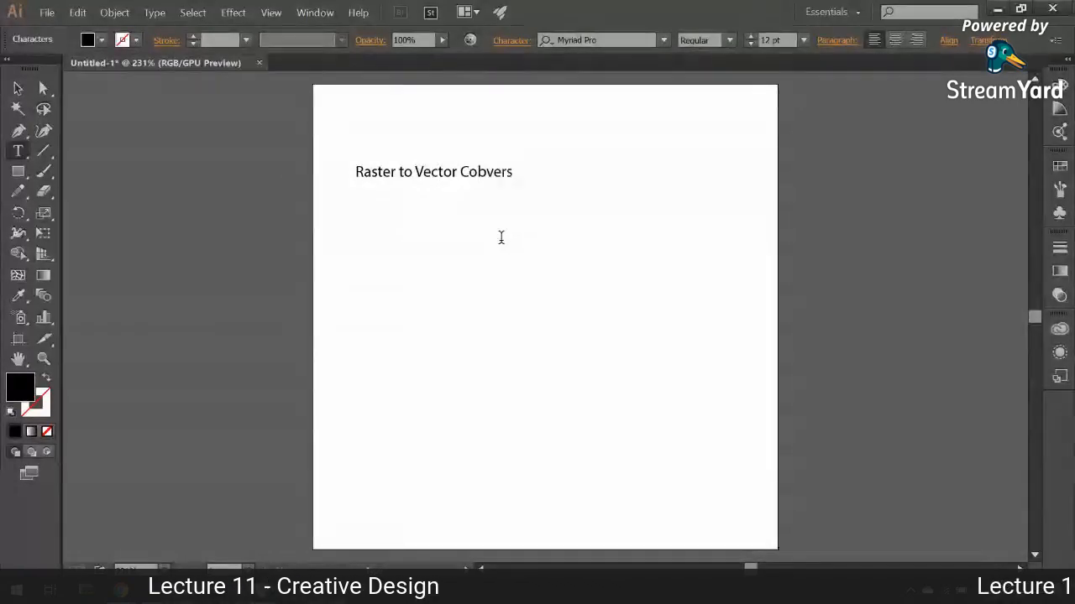
pyautogui.write('onversion?')
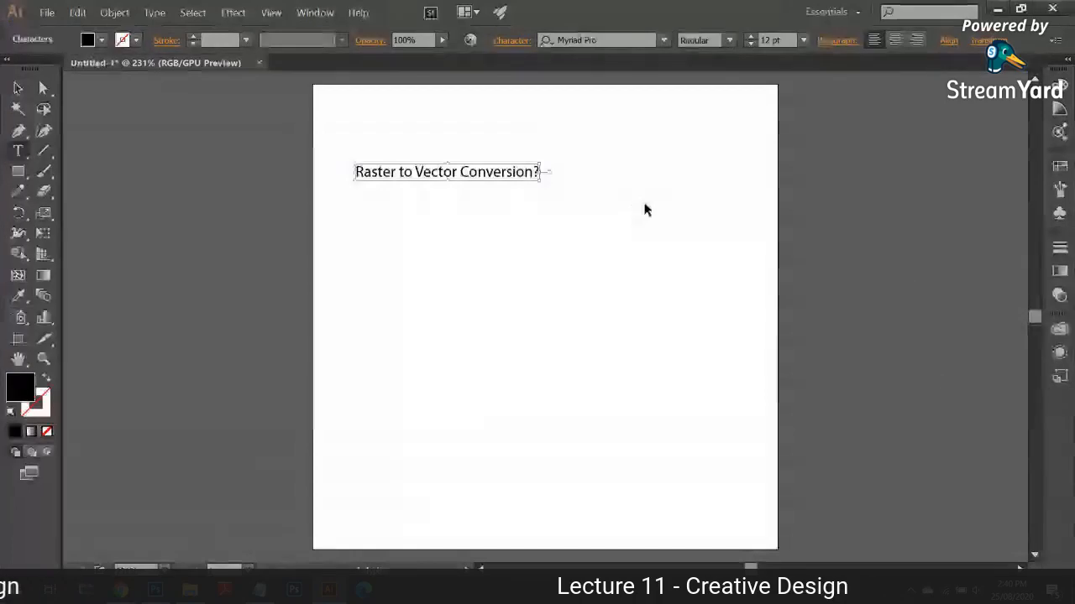
pyautogui.hotkey('ctrl', 'a')
pyautogui.click(751, 38)
pyautogui.click(752, 39)
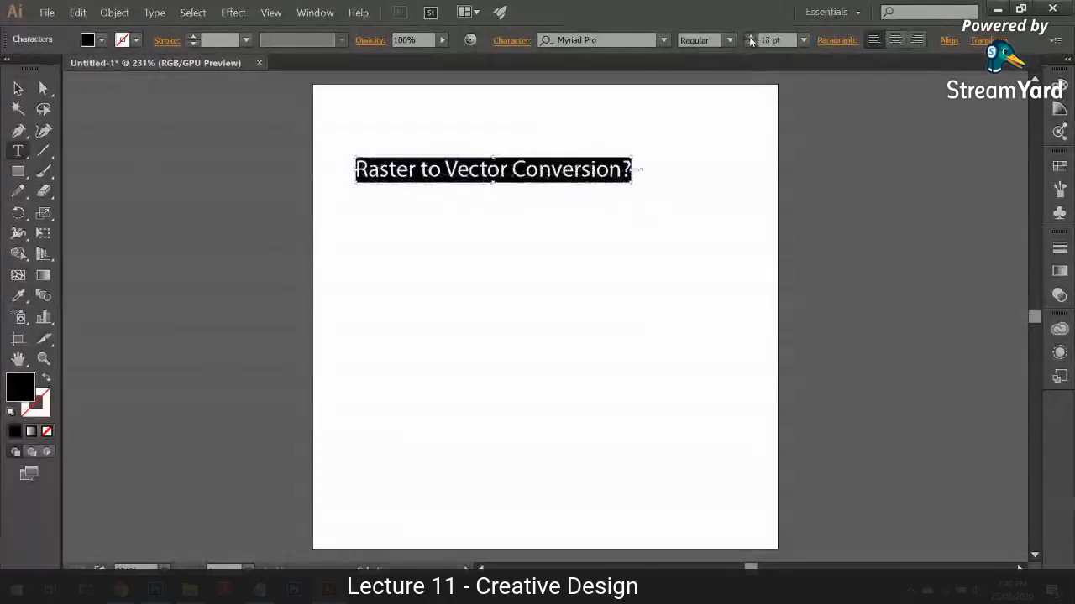
pyautogui.click(751, 38)
pyautogui.click(751, 38)
# - Set the heading's font family to Bebas Neue
pyautogui.click(620, 39)
pyautogui.write('o')
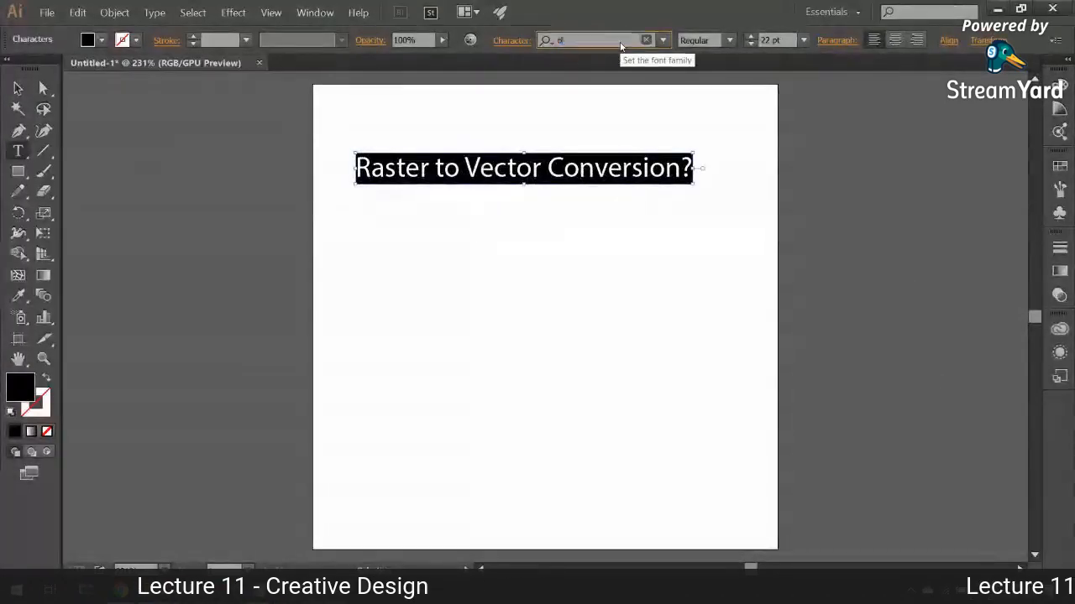
pyautogui.write('ebas')
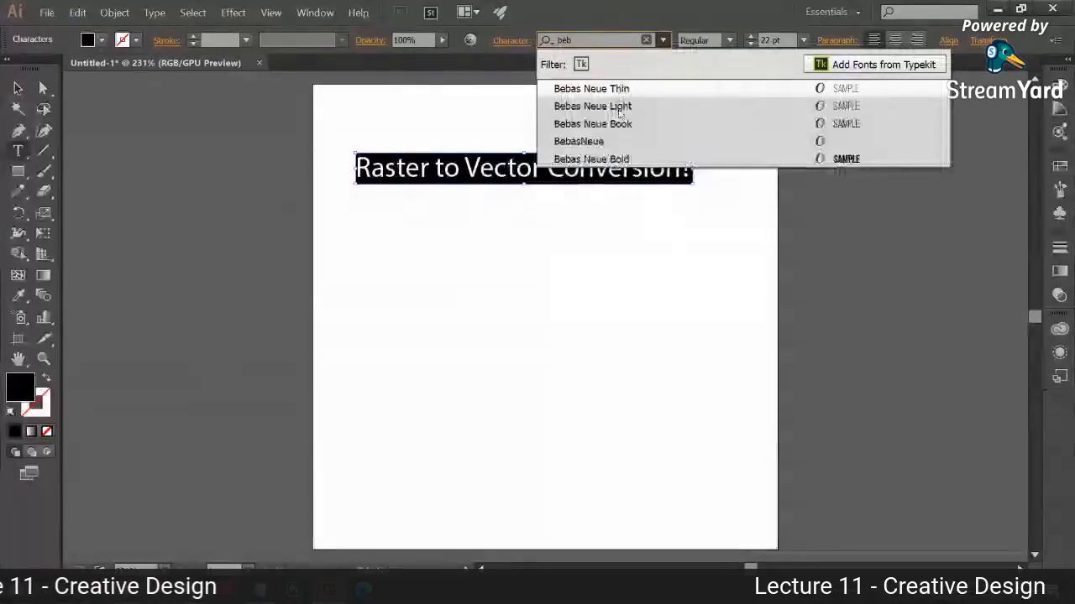
pyautogui.click(561, 139)
pyautogui.press('Escape')
# - Make the heading Bold, scale it up slightly and place it centered near the artboard's upper edge
pyautogui.moveTo(352, 170); pyautogui.dragTo(395, 170)
pyautogui.moveTo(680, 156); pyautogui.dragTo(723, 161)
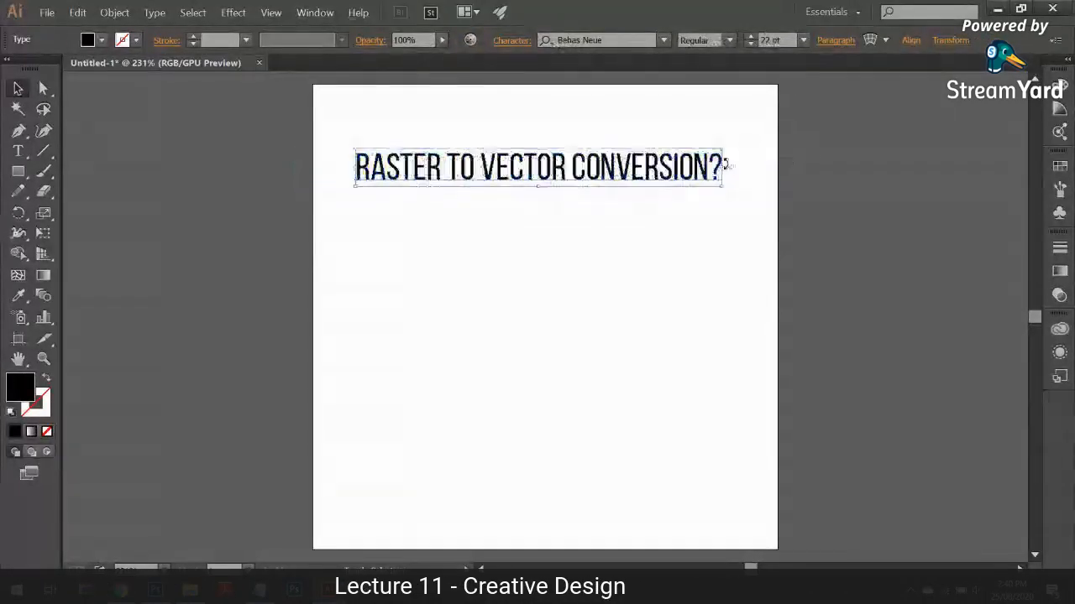
pyautogui.click(728, 40)
pyautogui.click(703, 132)
pyautogui.click(639, 220)
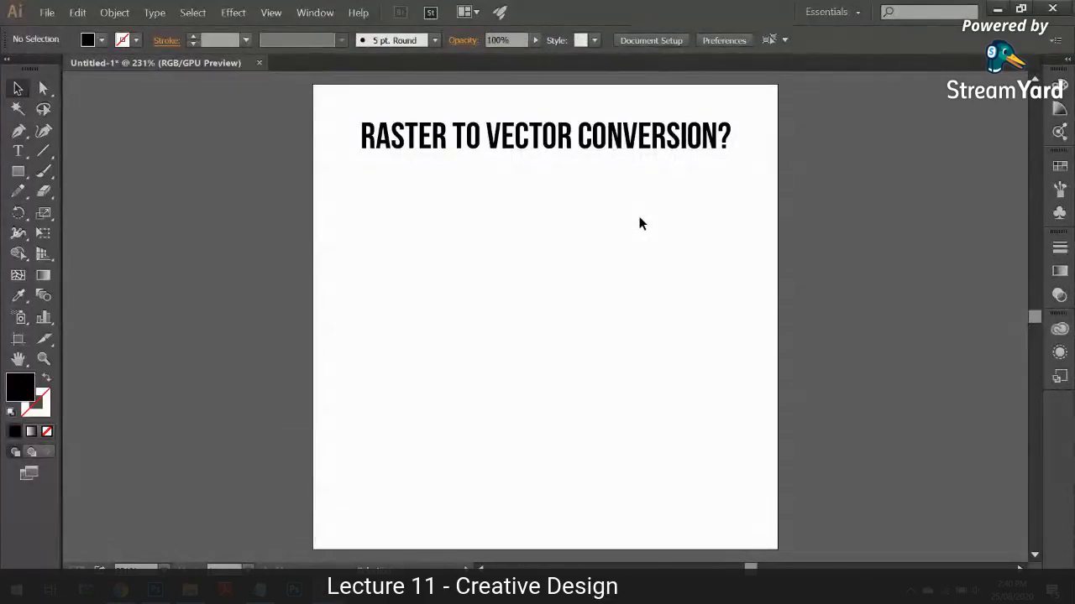
# - Add the point text "HE MADE LOGO HIMSELF" and place it below the start of the heading
pyautogui.press('t')
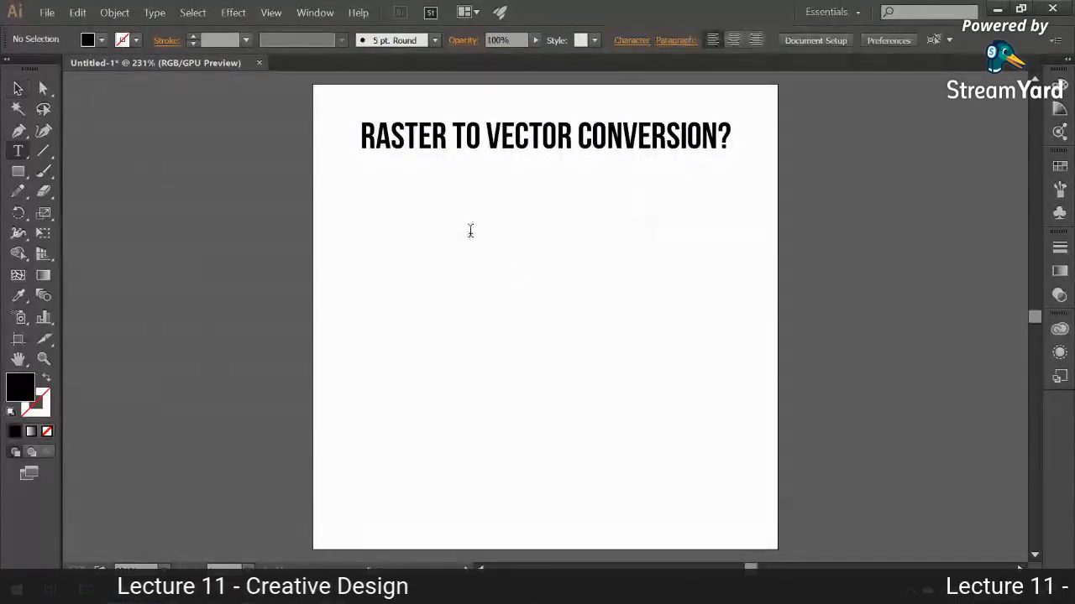
pyautogui.click(470, 228)
pyautogui.write('HE')
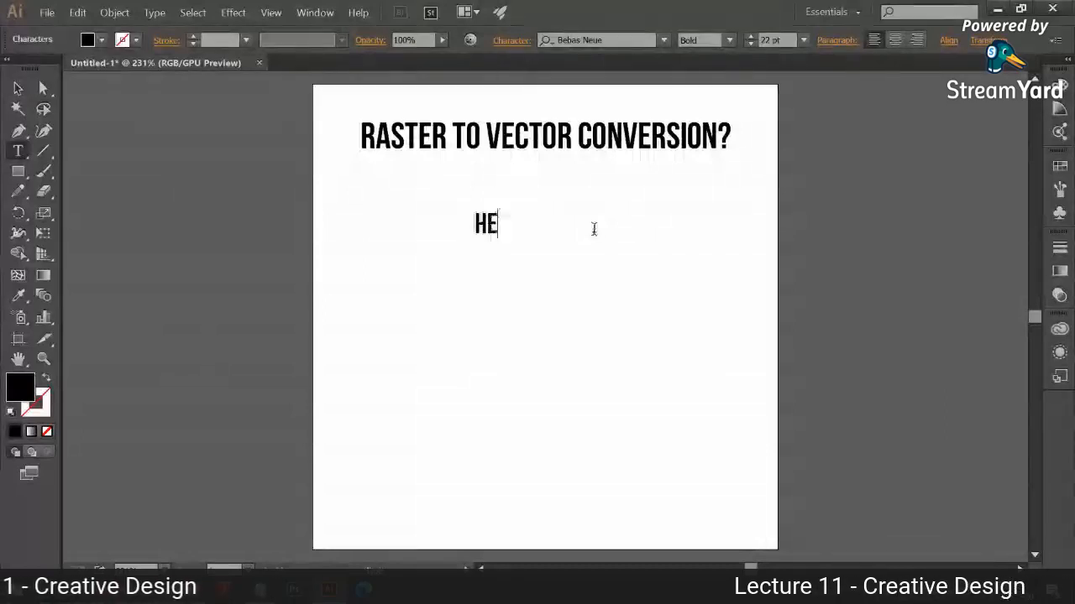
pyautogui.write(' MADE LOGO HIMSEL')
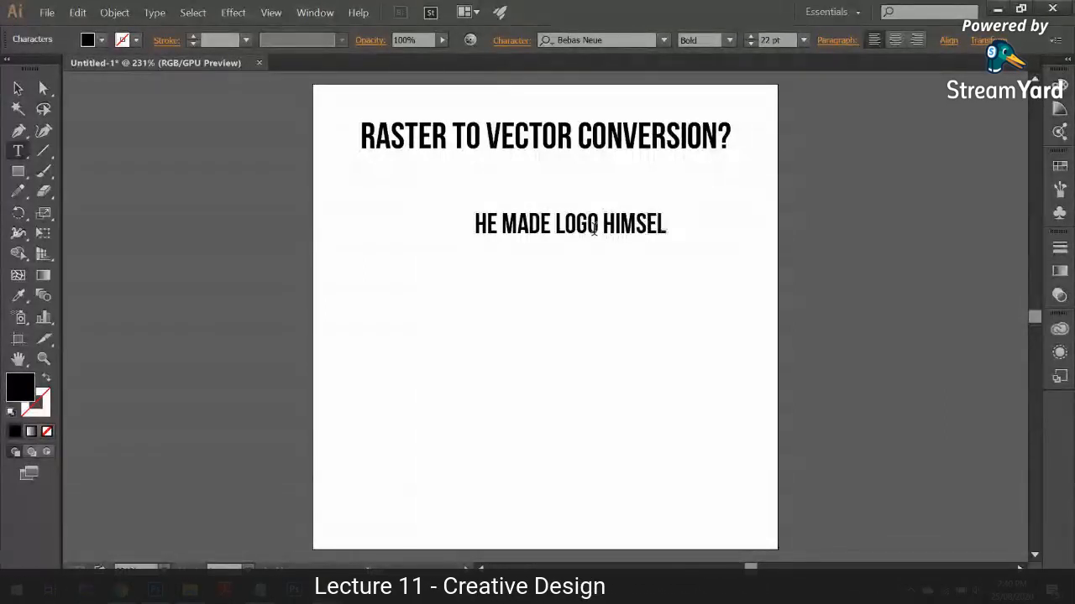
pyautogui.write('F')
pyautogui.click(17, 87)
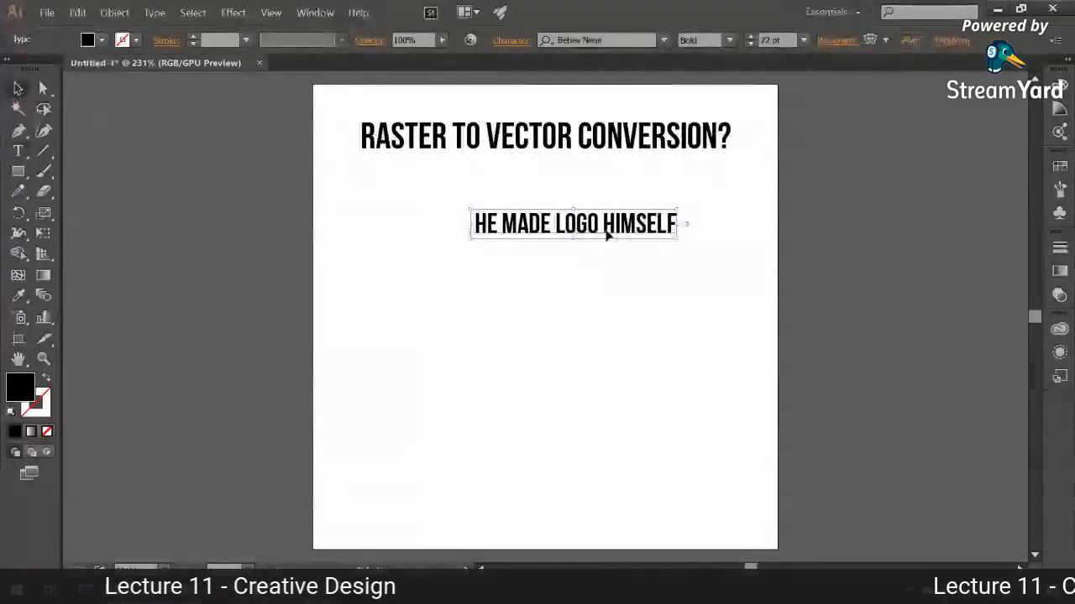
pyautogui.moveTo(604, 233); pyautogui.dragTo(502, 214)
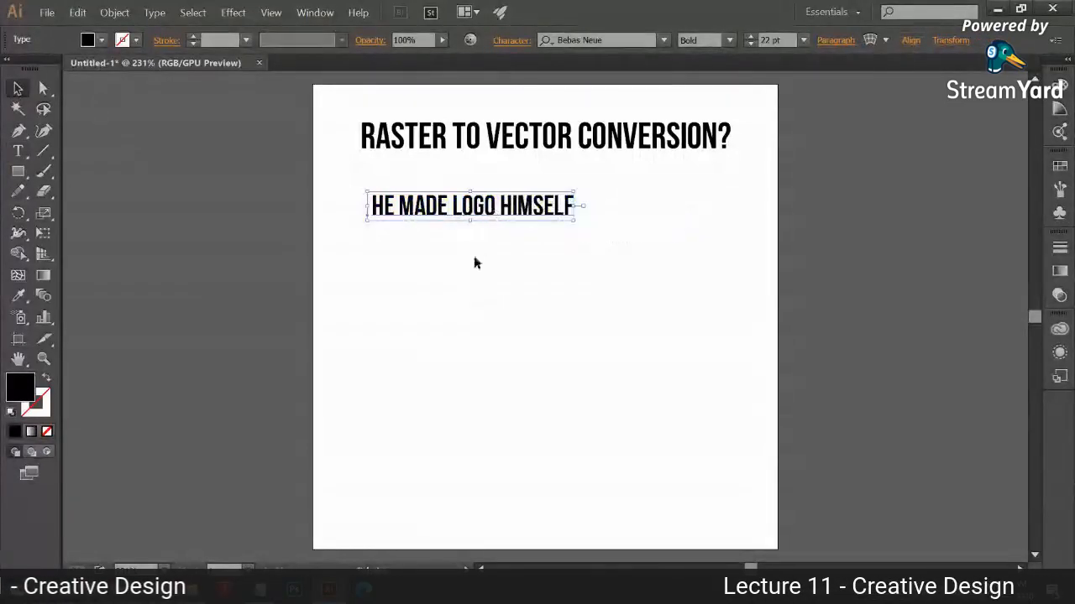
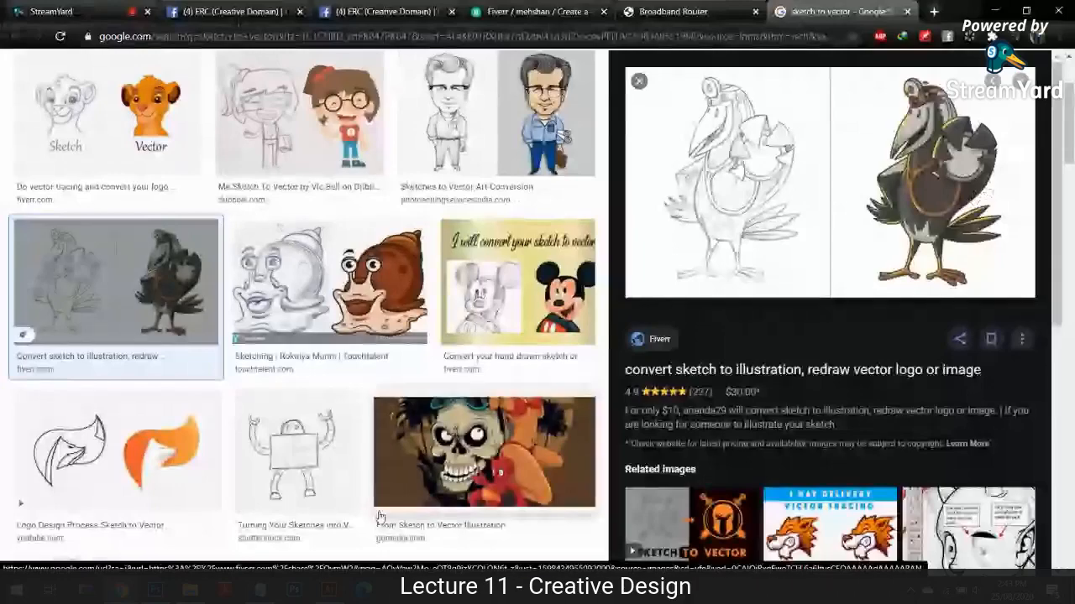
# - Switch to Illustrator and delete the heading and the bulleted list so the artboard is empty
pyautogui.hotkey('alt', 'Tab')
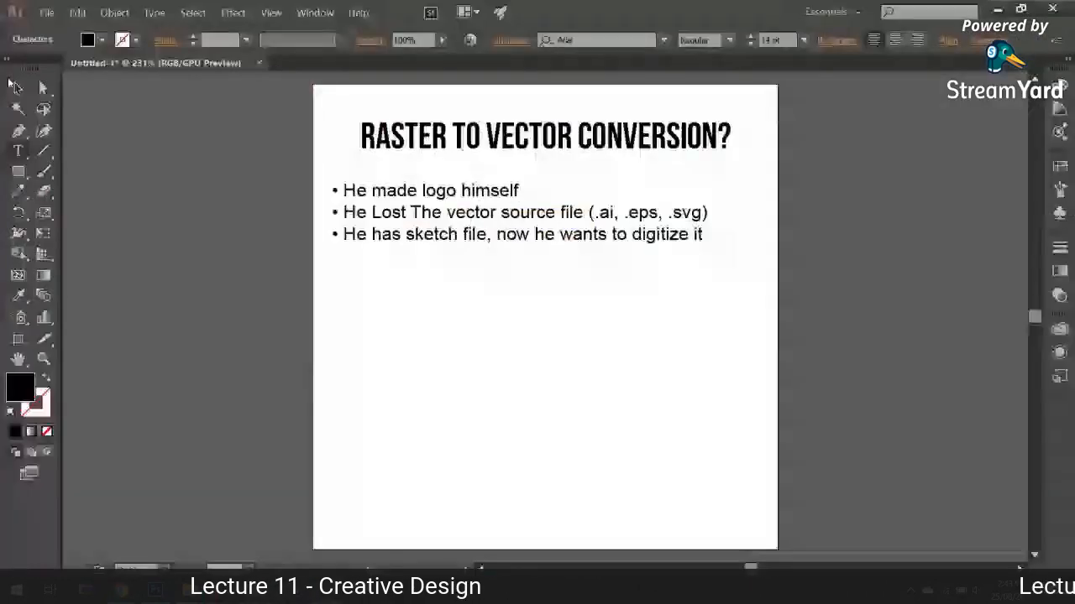
pyautogui.click(15, 86)
pyautogui.click(691, 270)
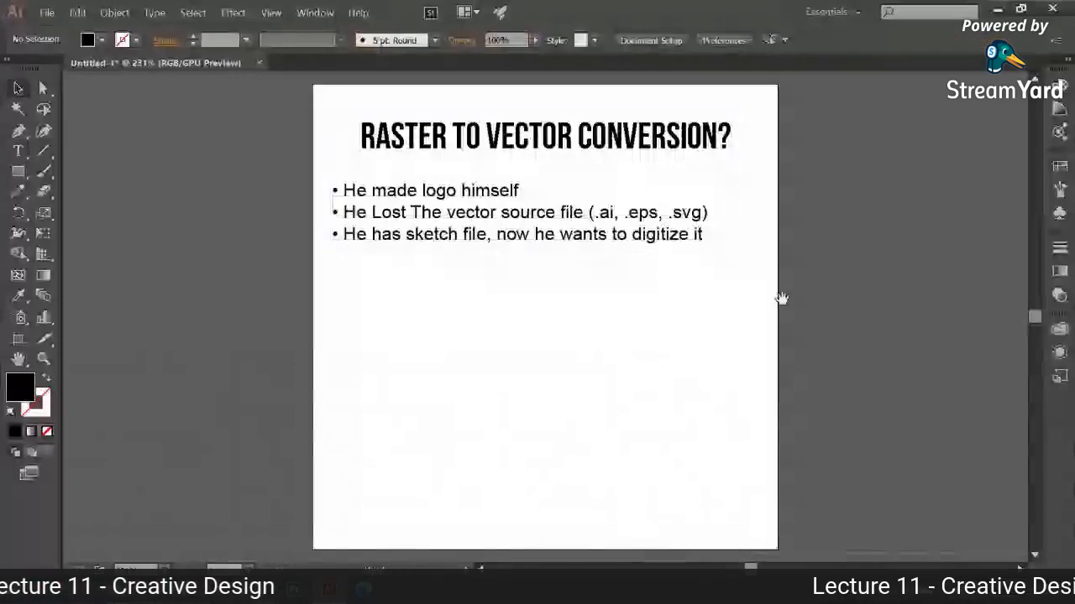
pyautogui.click(713, 235)
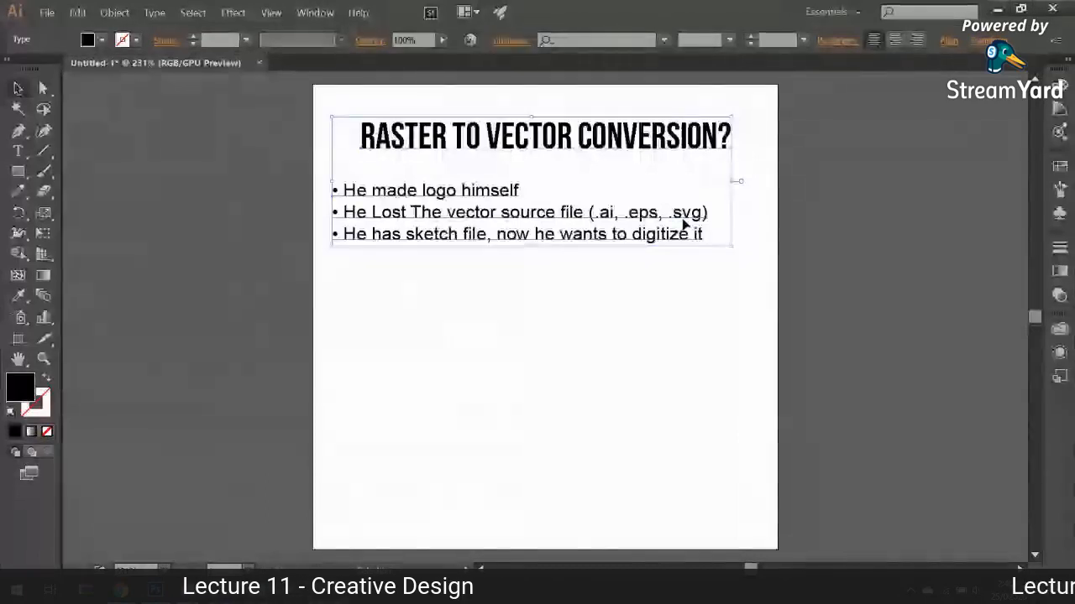
pyautogui.press('Delete')
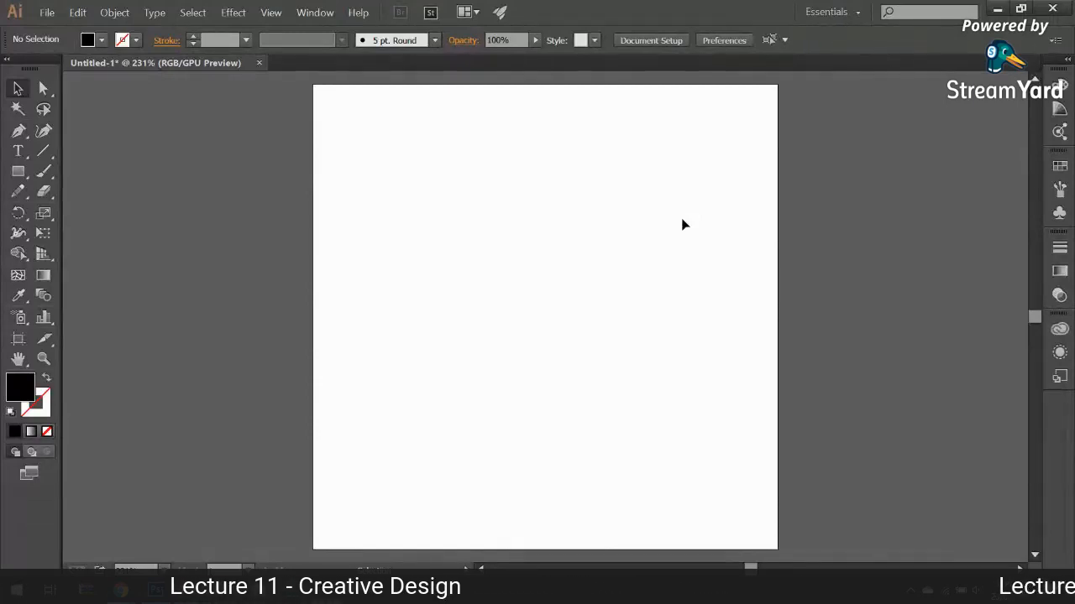
# - Switch to Chrome and search Google for "penguin" in a new tab
pyautogui.moveTo(120, 590)
pyautogui.click(108, 561)
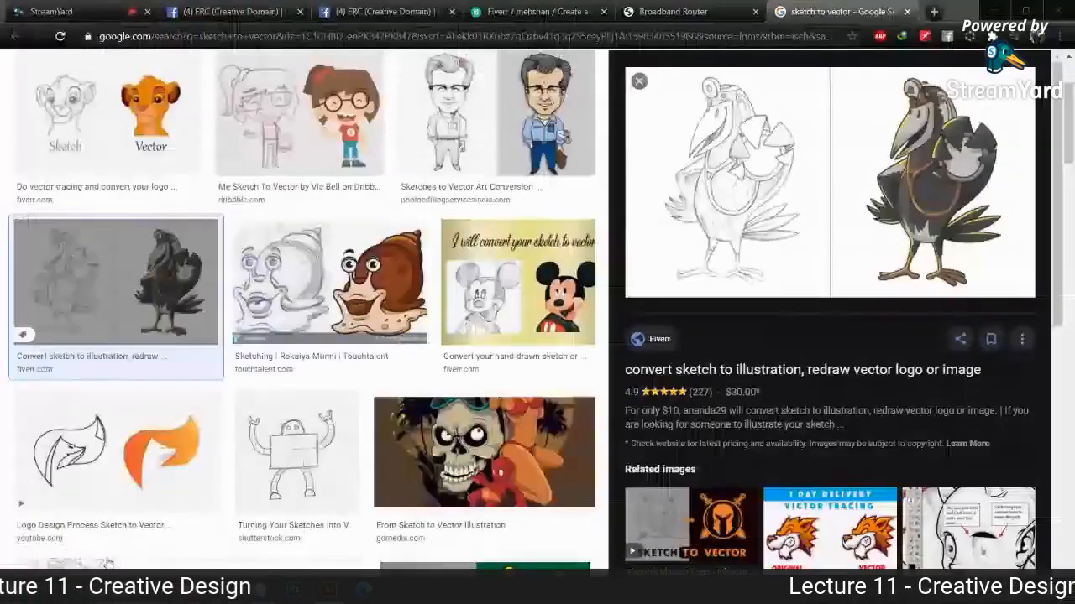
pyautogui.click(933, 12)
pyautogui.write('p')
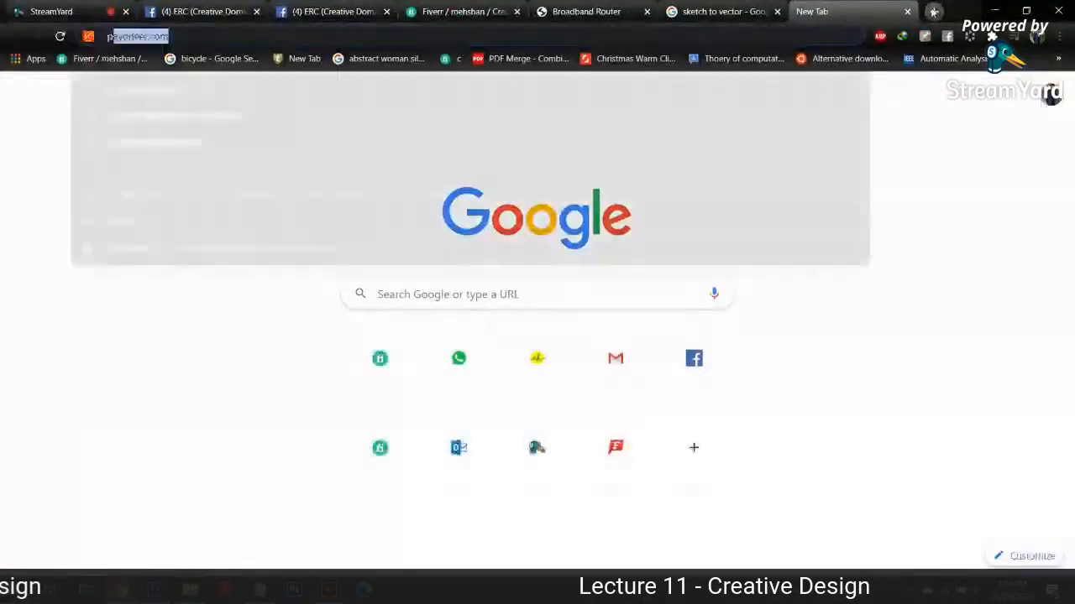
pyautogui.write('enguin')
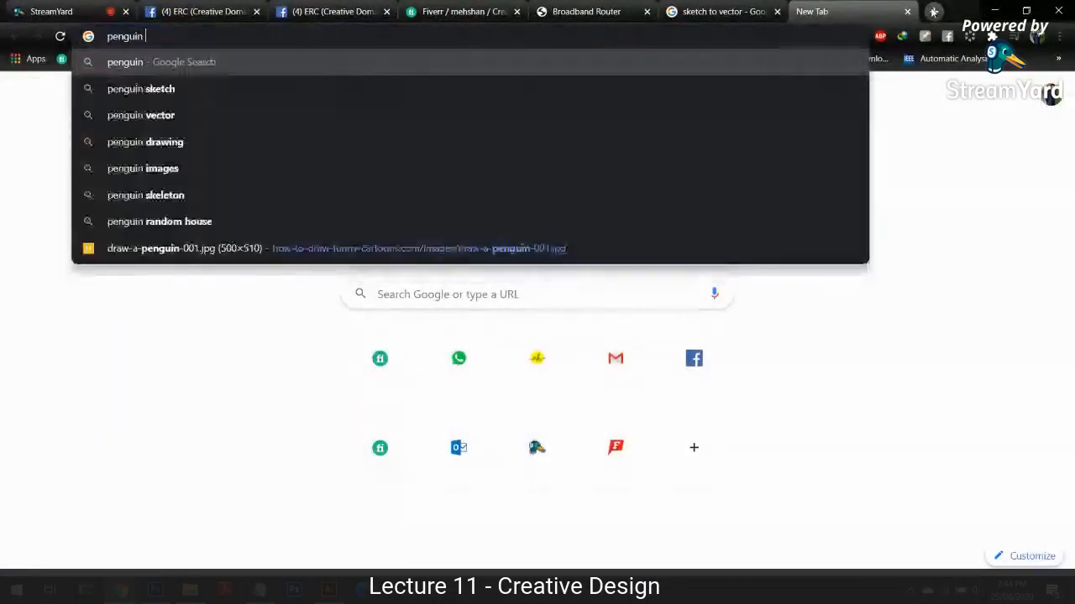
pyautogui.press('Return')
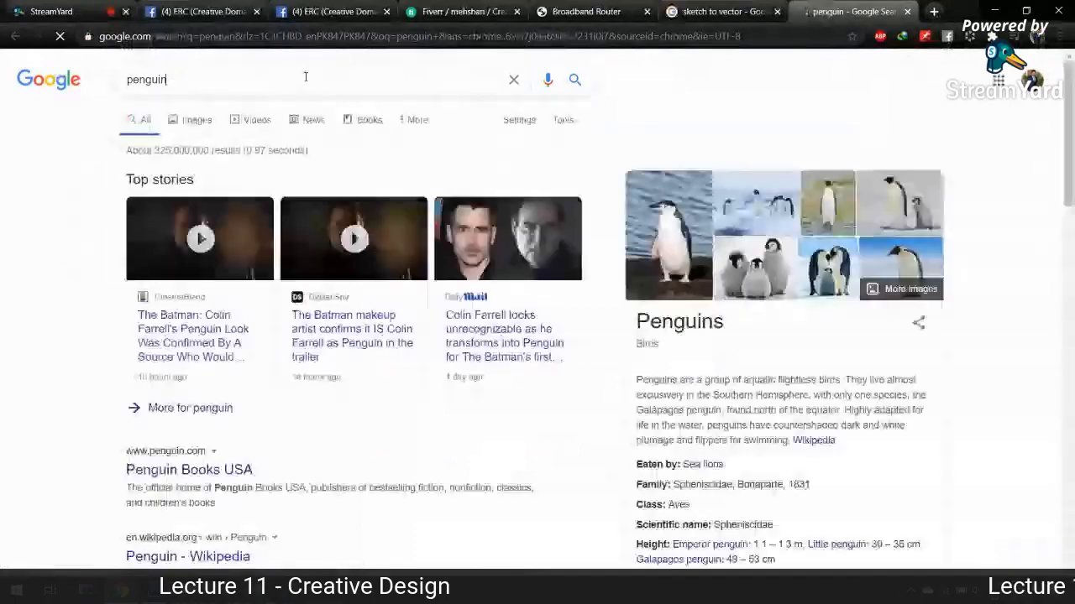
# - Refine the search to "penguin art" and look through the image results
pyautogui.click(305, 77)
pyautogui.write('art')
pyautogui.press('Return')
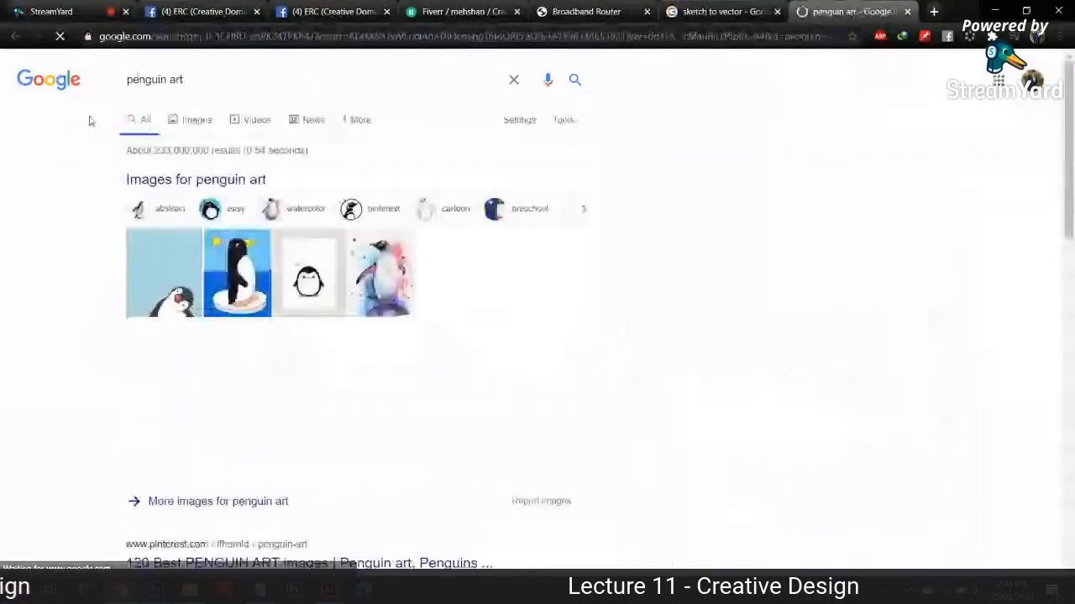
pyautogui.click(194, 126)
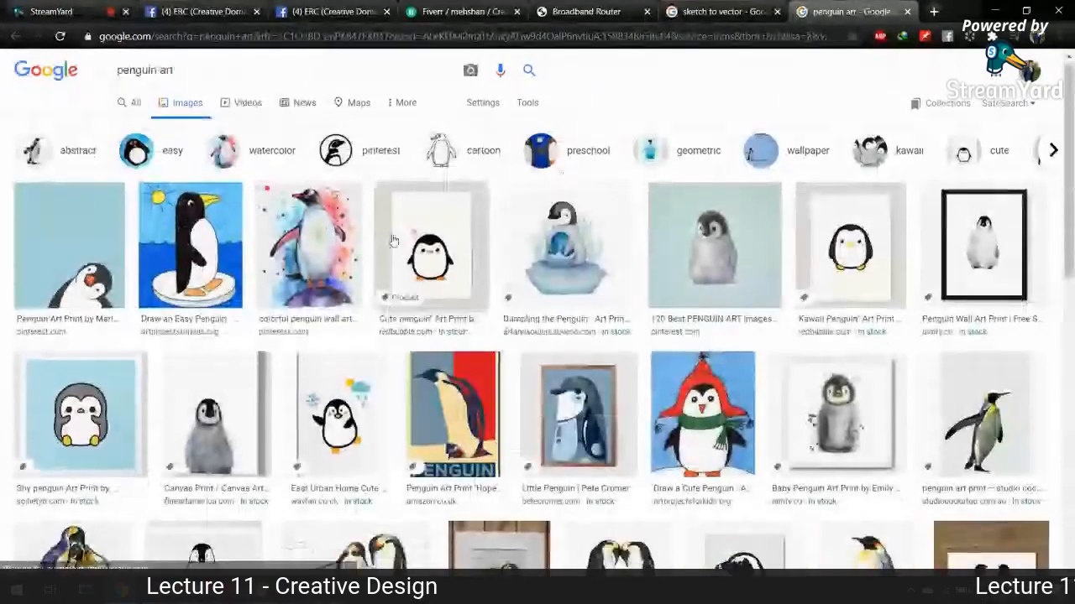
pyautogui.scroll(-2, 393, 241)
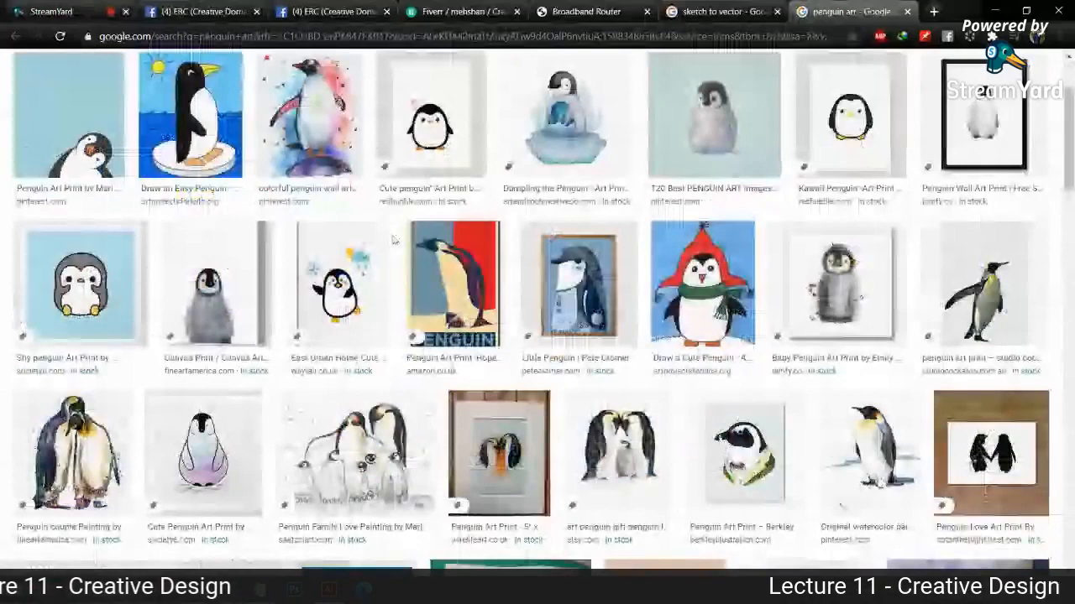
pyautogui.scroll(-1, 393, 241)
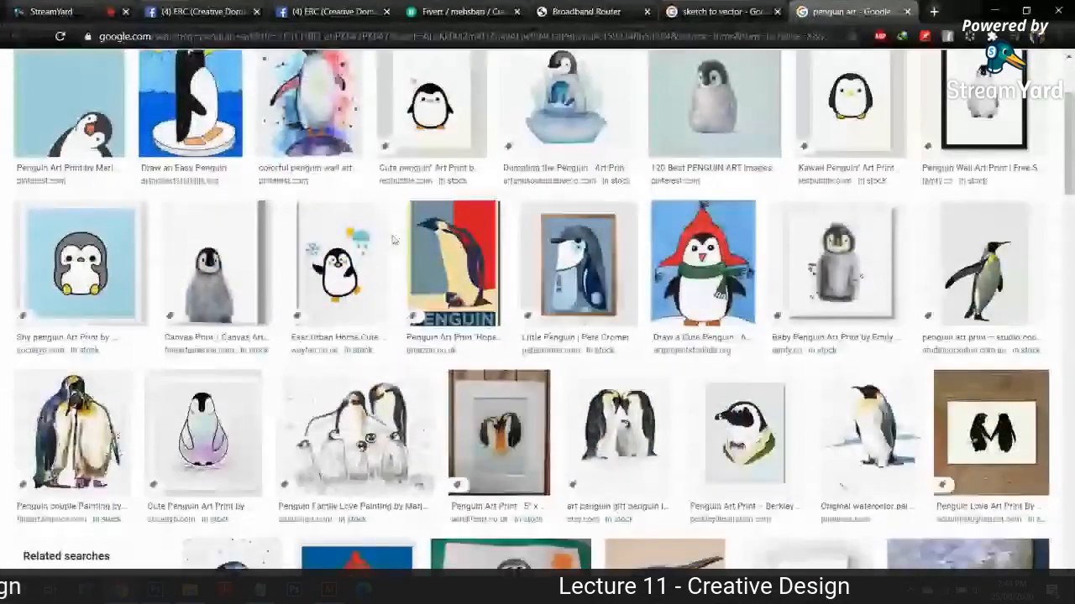
pyautogui.scroll(3, 393, 241)
# - Change the image search to "penguin cartoon" and preview the VectorStock penguin on a white background
pyautogui.click(263, 87)
pyautogui.press('BackSpace')
pyautogui.press('BackSpace')
pyautogui.press('BackSpace')
pyautogui.write('cartoon')
pyautogui.press('Return')
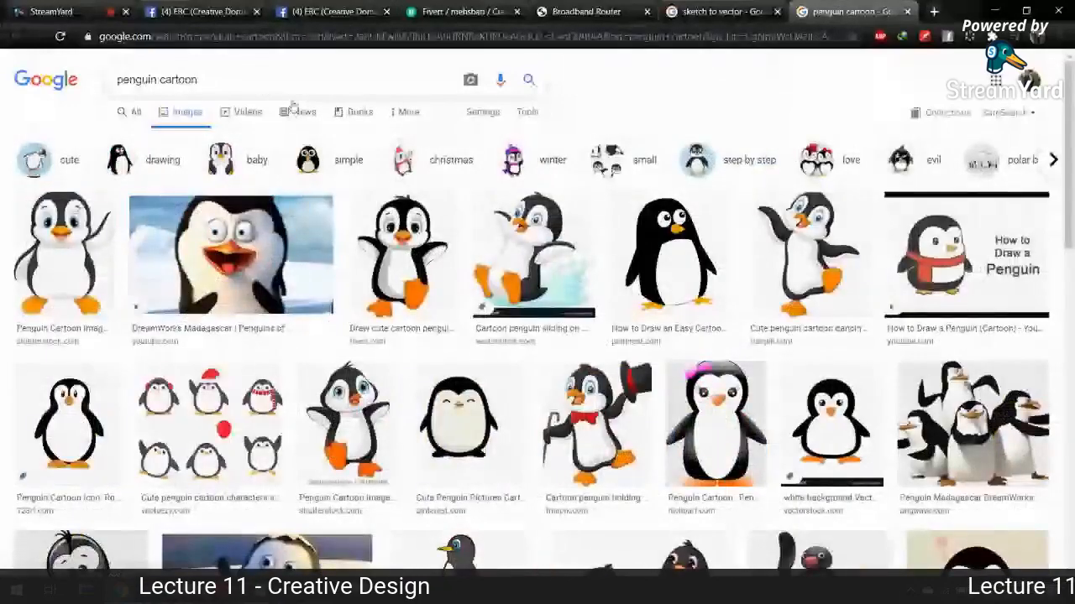
pyautogui.click(851, 417)
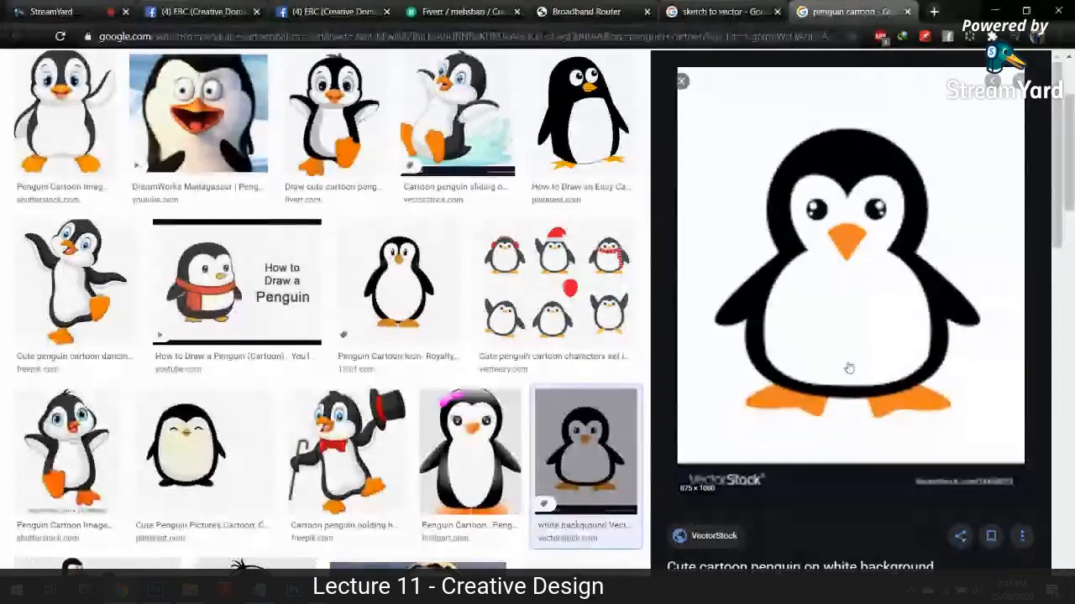
# - Compare the previews of the VectorStock penguin, the Vecteezy set of penguin poses and the Fiverr cute cartoon penguin
pyautogui.click(52, 11)
pyautogui.click(850, 12)
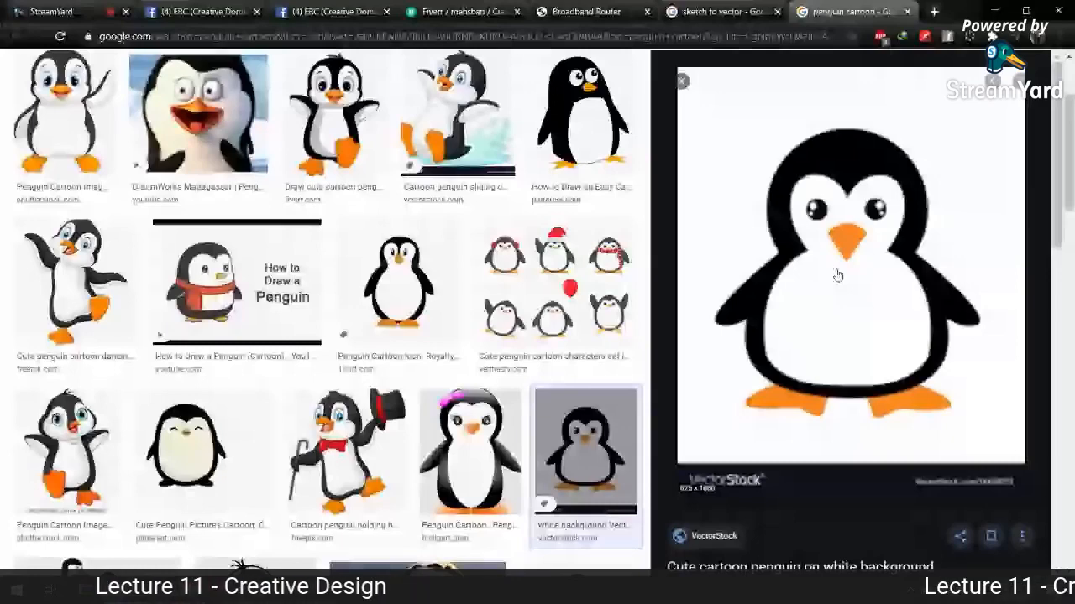
pyautogui.rightClick(838, 238)
pyautogui.click(680, 501)
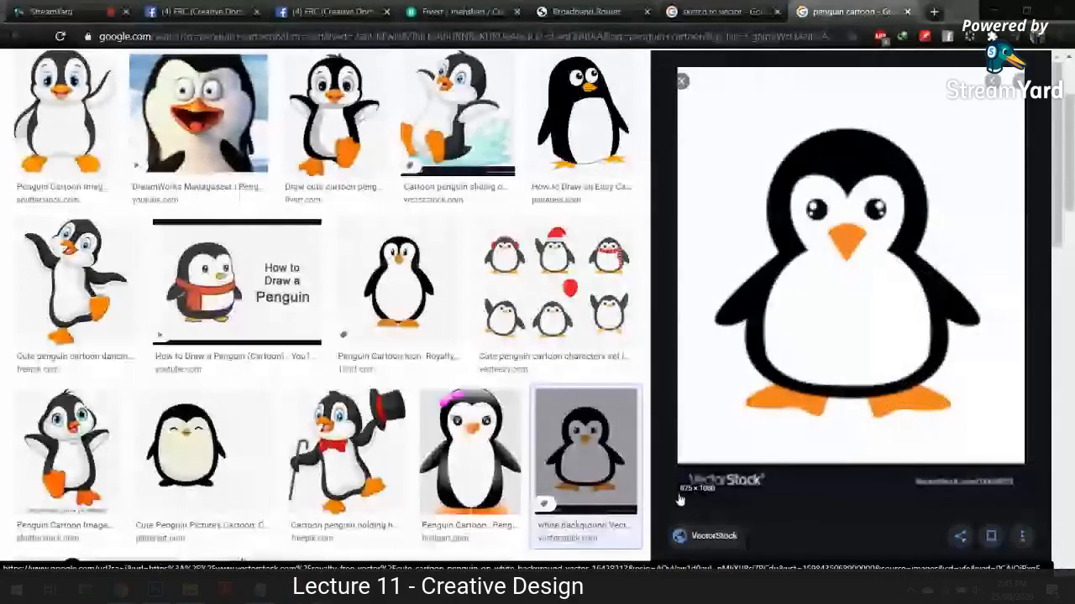
pyautogui.click(556, 294)
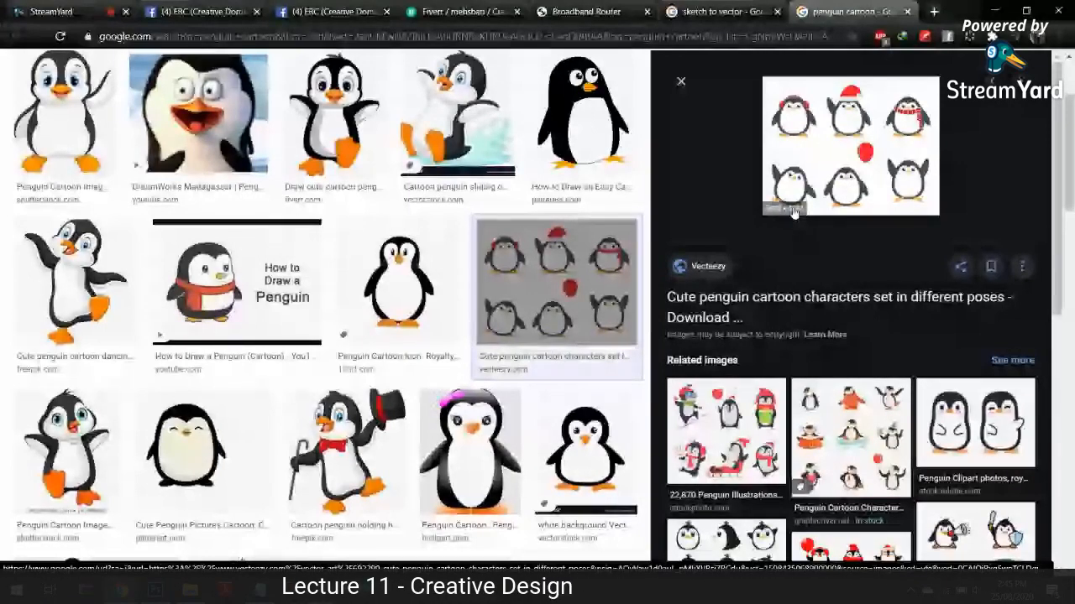
pyautogui.click(586, 449)
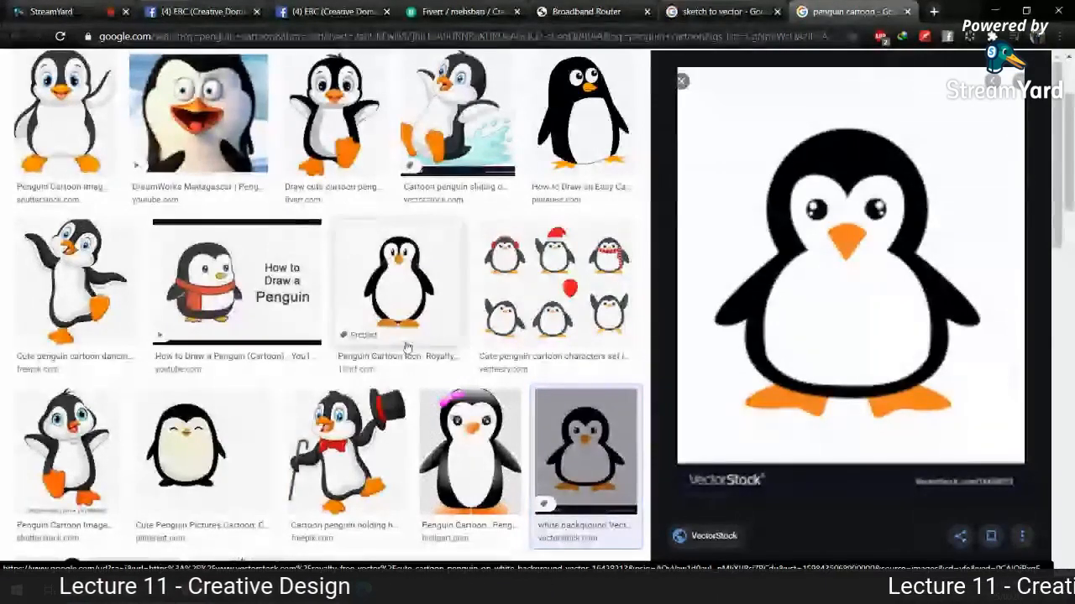
pyautogui.click(334, 113)
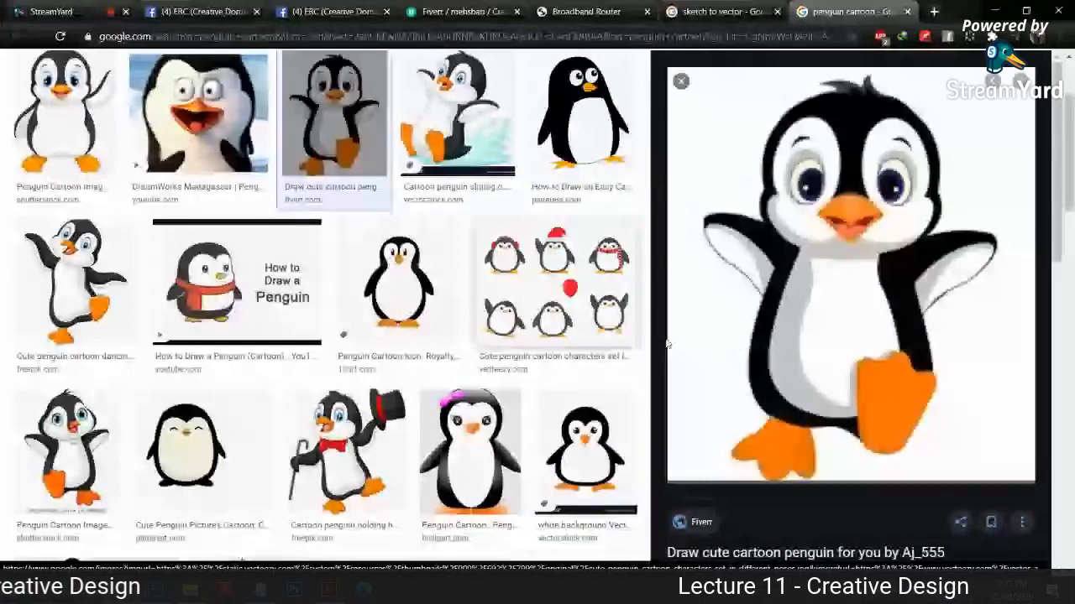
# - Check the waving Shutterstock penguin in its own tab, and save the white-background VectorStock penguin as download (1).png
pyautogui.rightClick(796, 255)
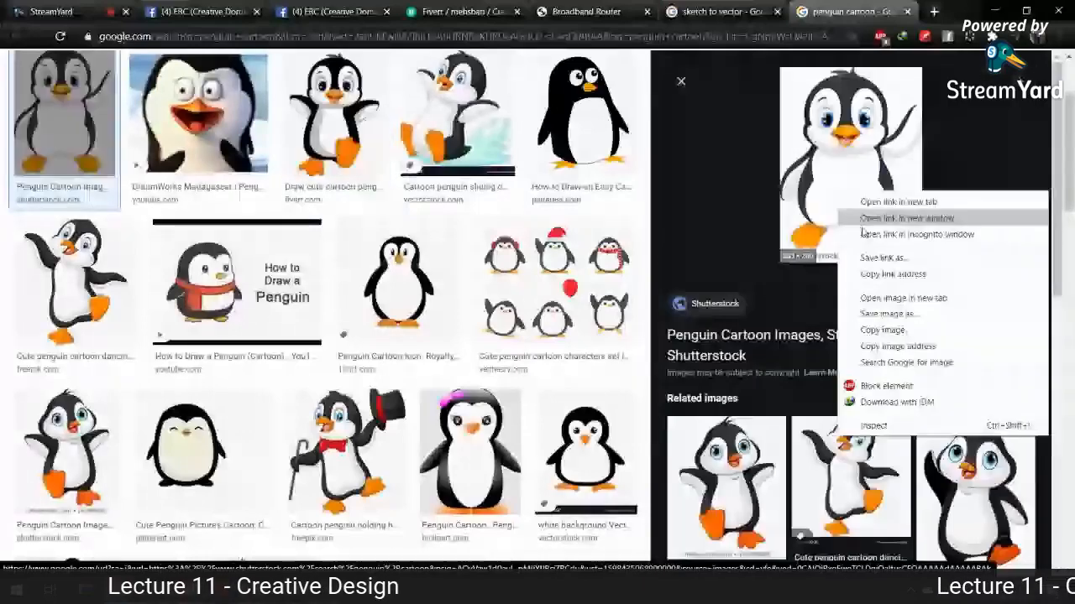
pyautogui.click(902, 296)
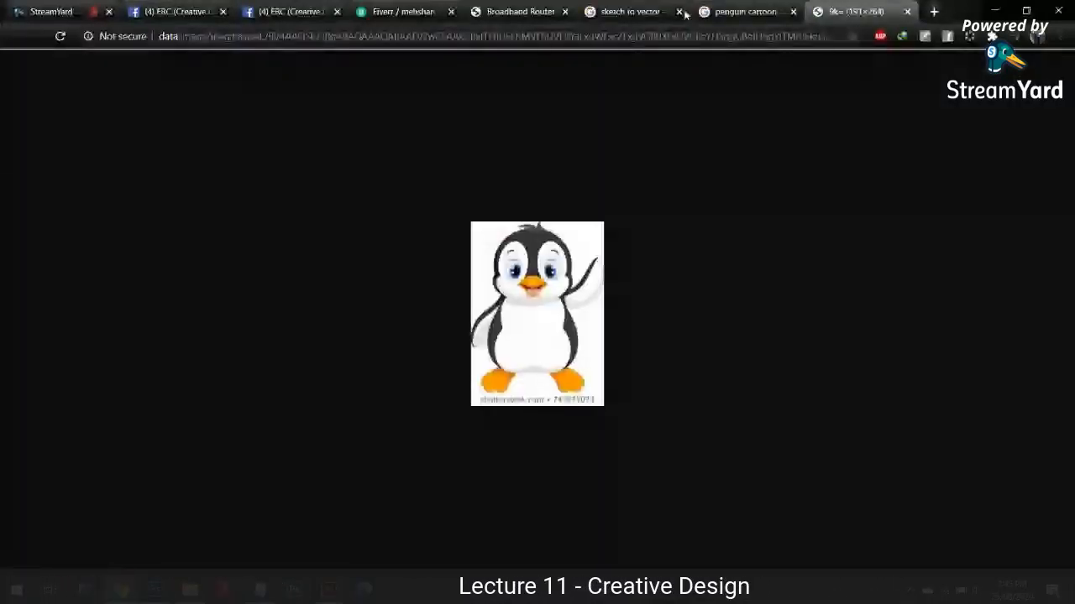
pyautogui.click(762, 9)
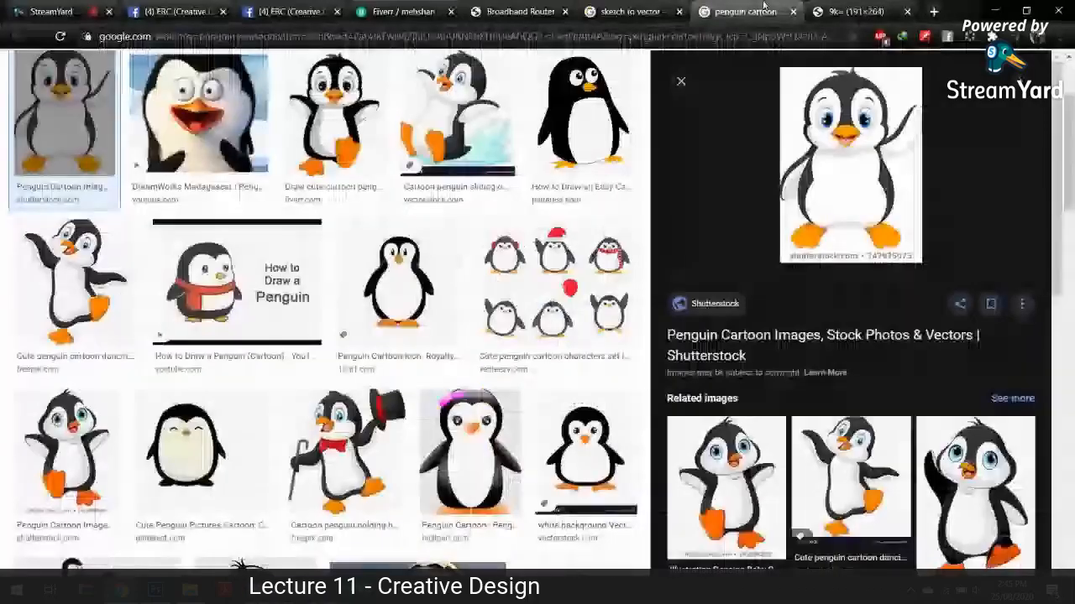
pyautogui.click(585, 450)
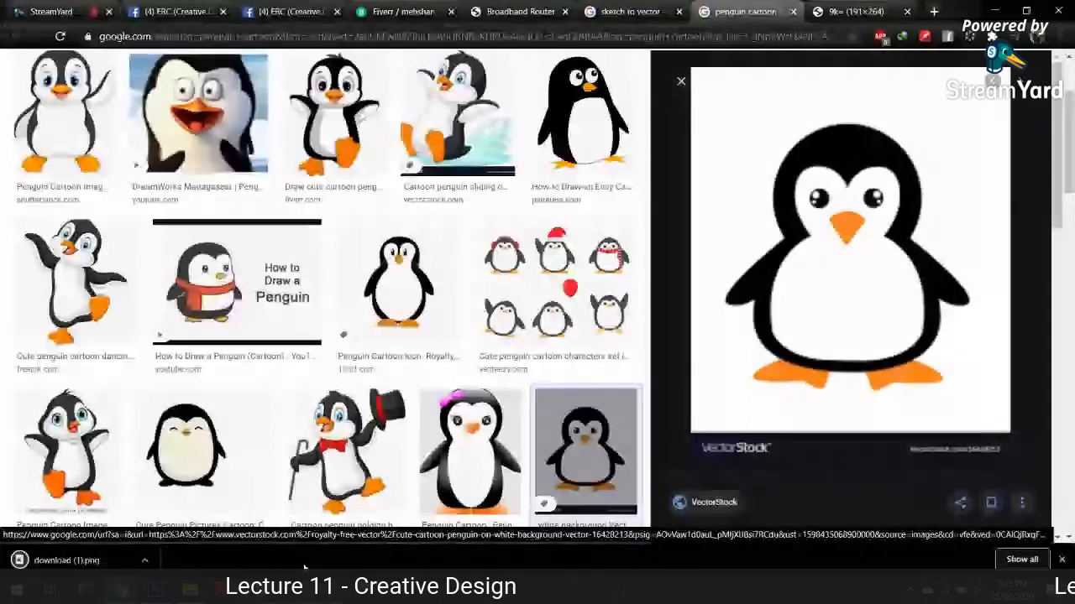
# - Switch to Illustrator, show the Layers panel and place it beside the artboard
pyautogui.hotkey('alt', 'Tab')
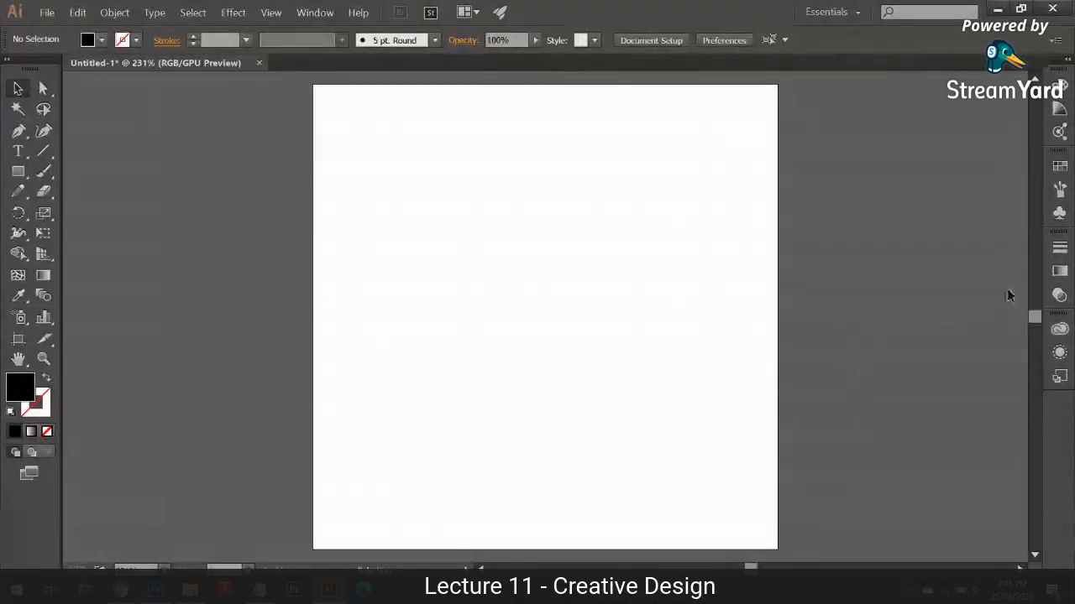
pyautogui.click(314, 12)
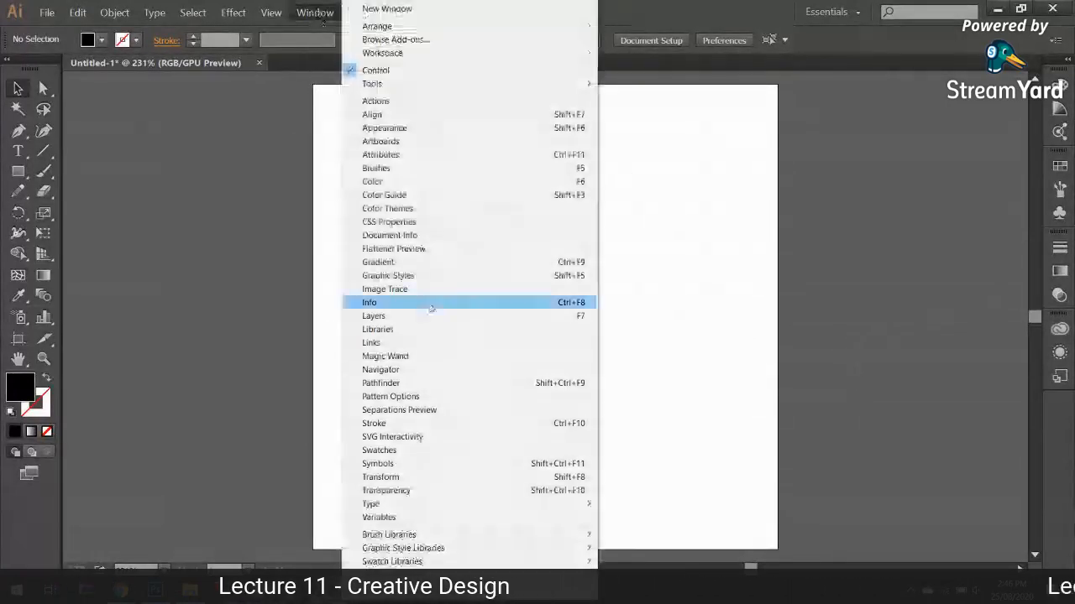
pyautogui.click(423, 316)
pyautogui.moveTo(844, 134); pyautogui.dragTo(917, 98)
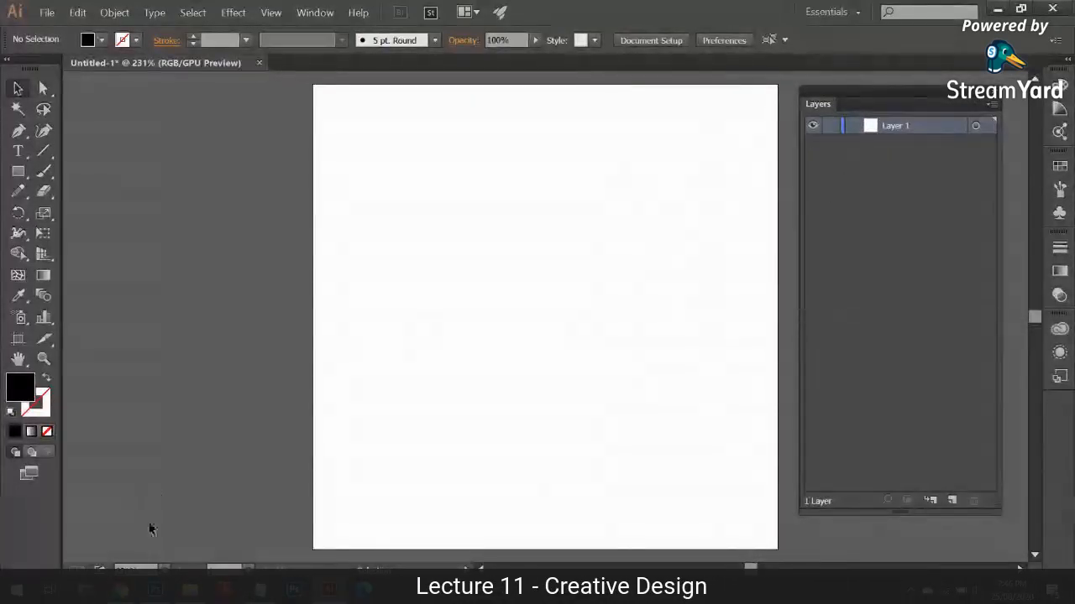
# - Bring download (1).png from the browser into the Illustrator document and position the penguin near the artboard's center
pyautogui.moveTo(119, 589)
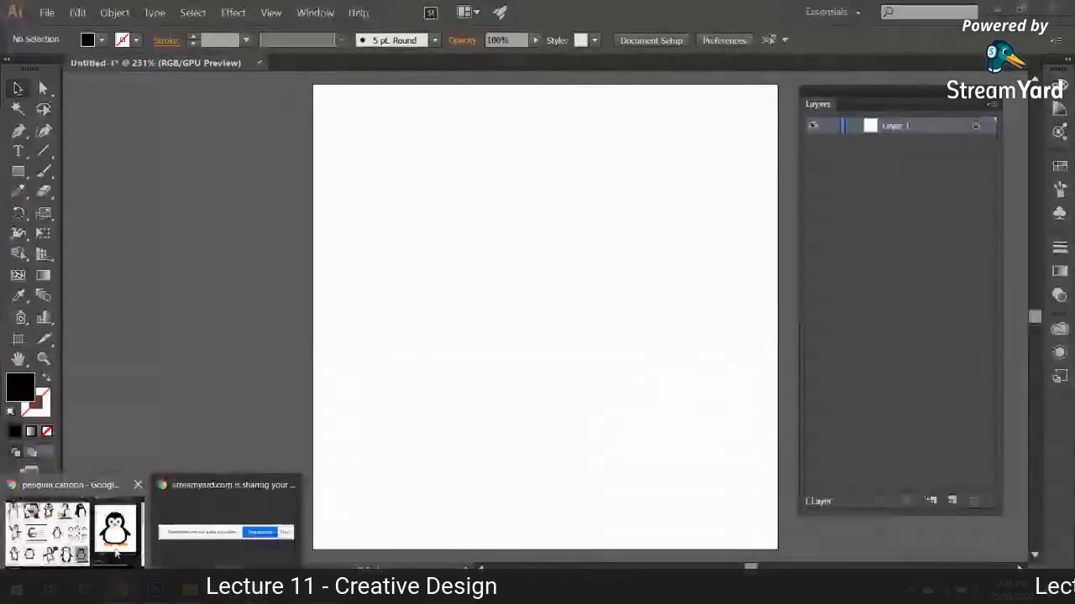
pyautogui.click(116, 537)
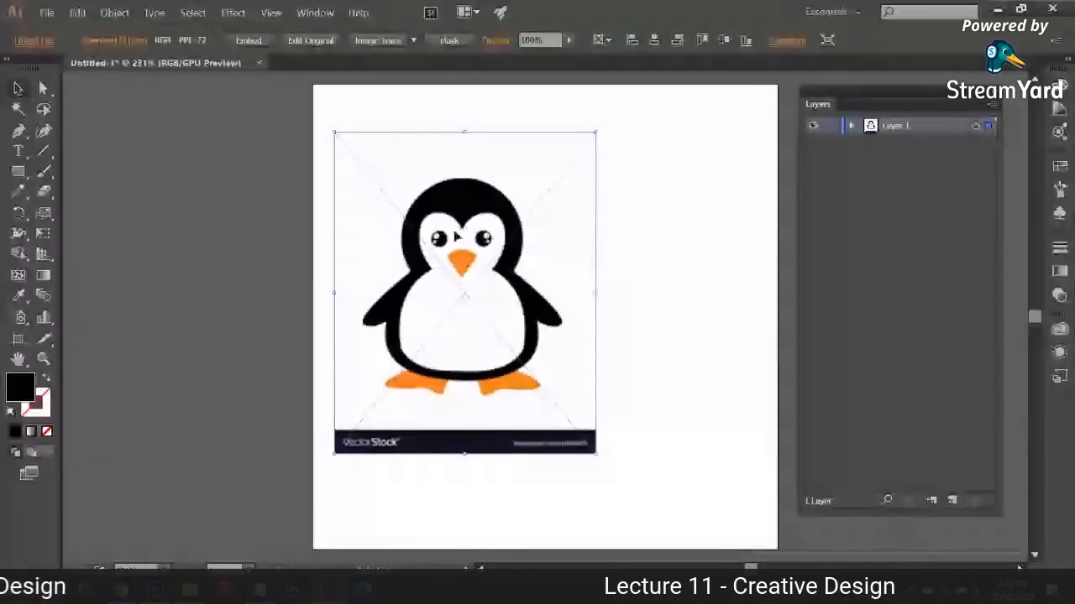
pyautogui.moveTo(582, 353); pyautogui.dragTo(515, 355)
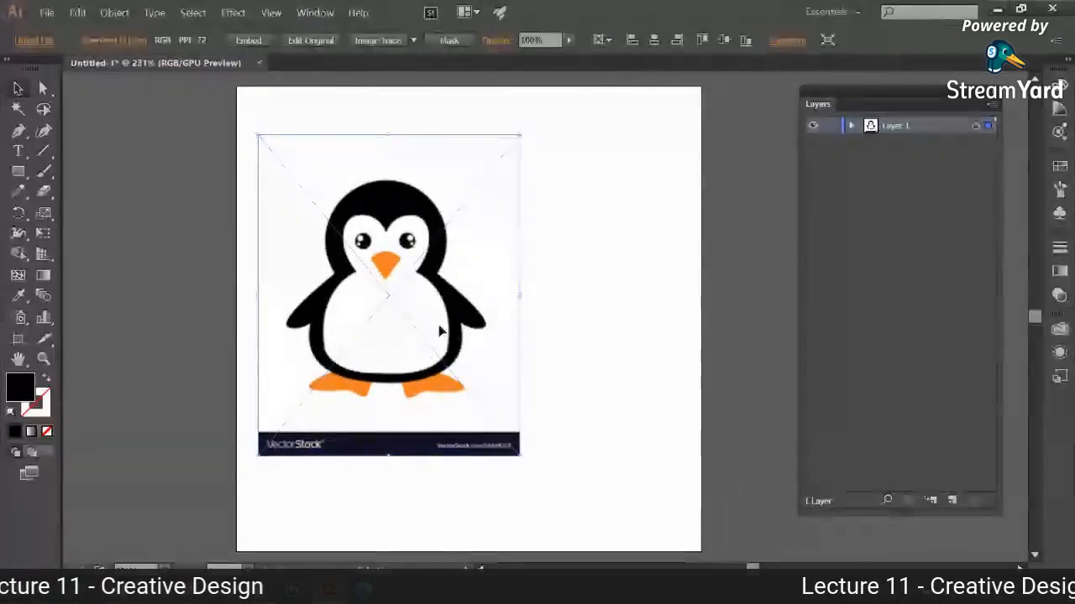
pyautogui.moveTo(459, 315); pyautogui.dragTo(542, 335)
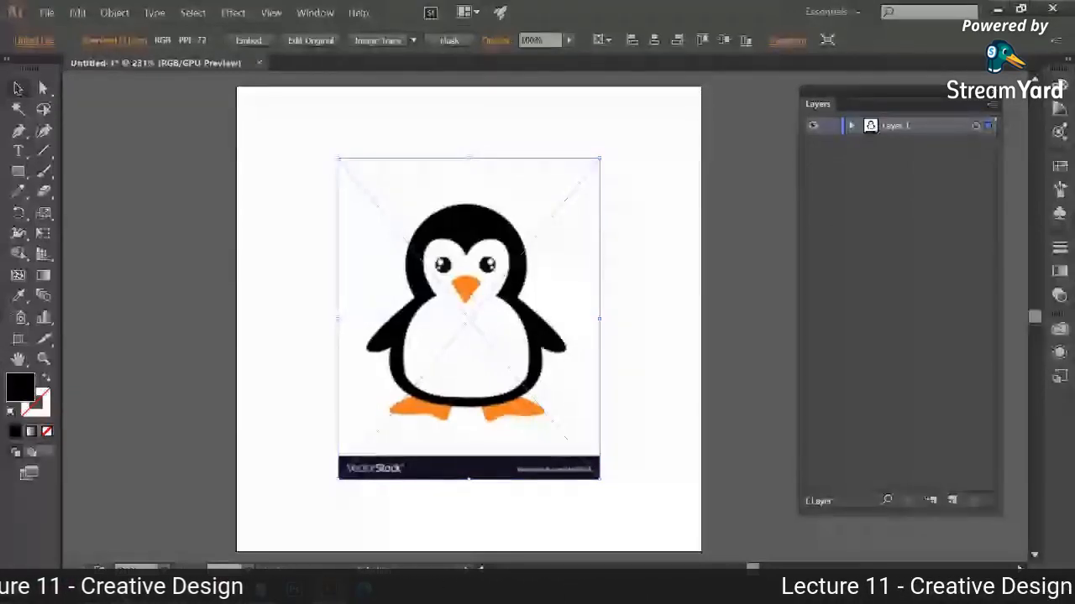
# - Switch to StreamYard, turn on the camera and show it on the live stream, and restore the shared-screen view
pyautogui.hotkey('alt', 'Tab')
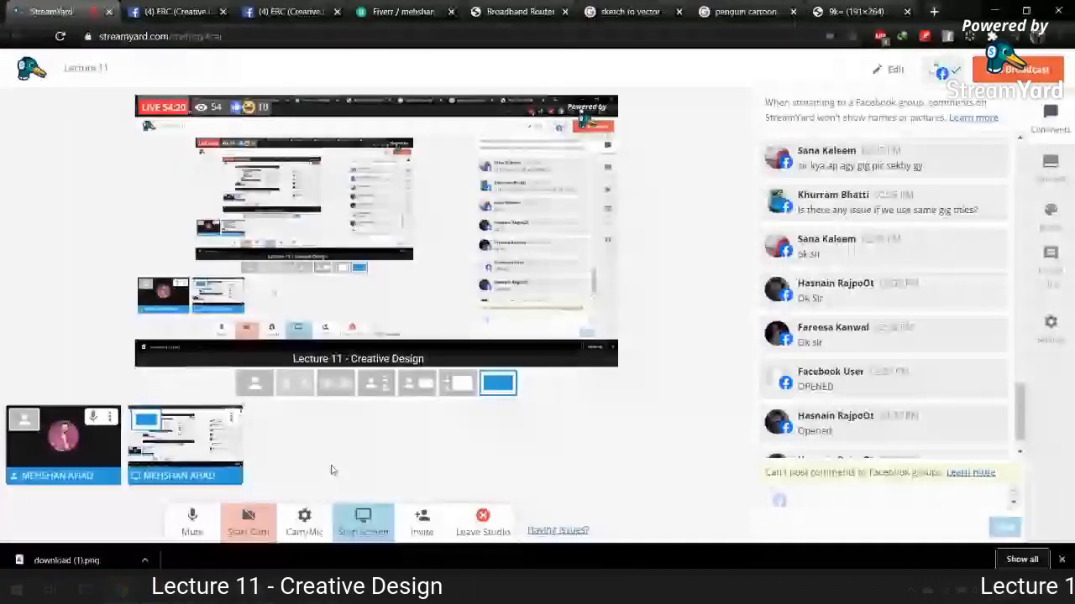
pyautogui.click(249, 521)
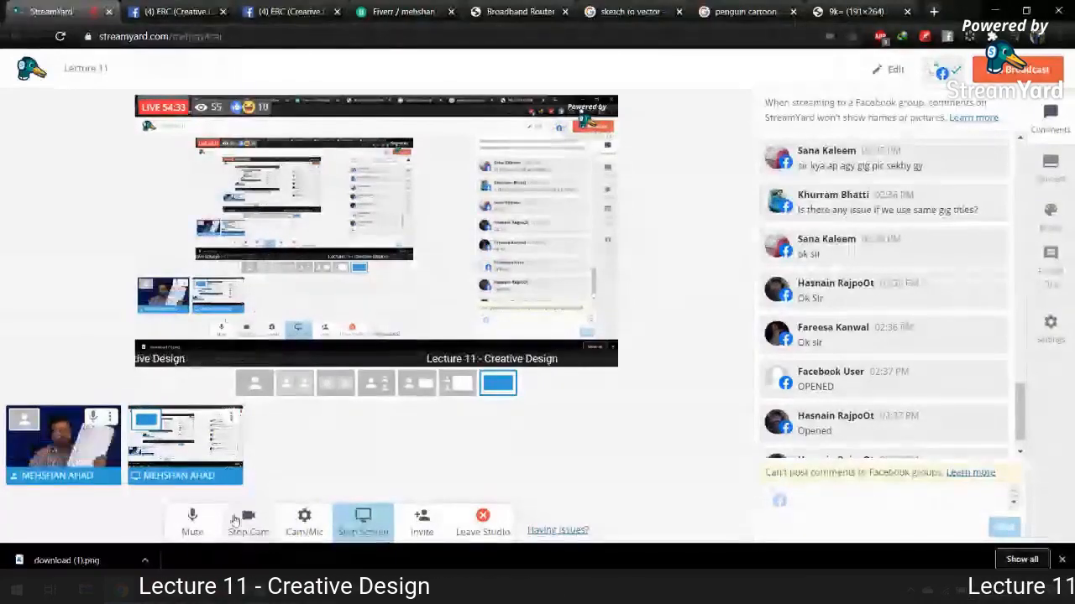
pyautogui.click(23, 419)
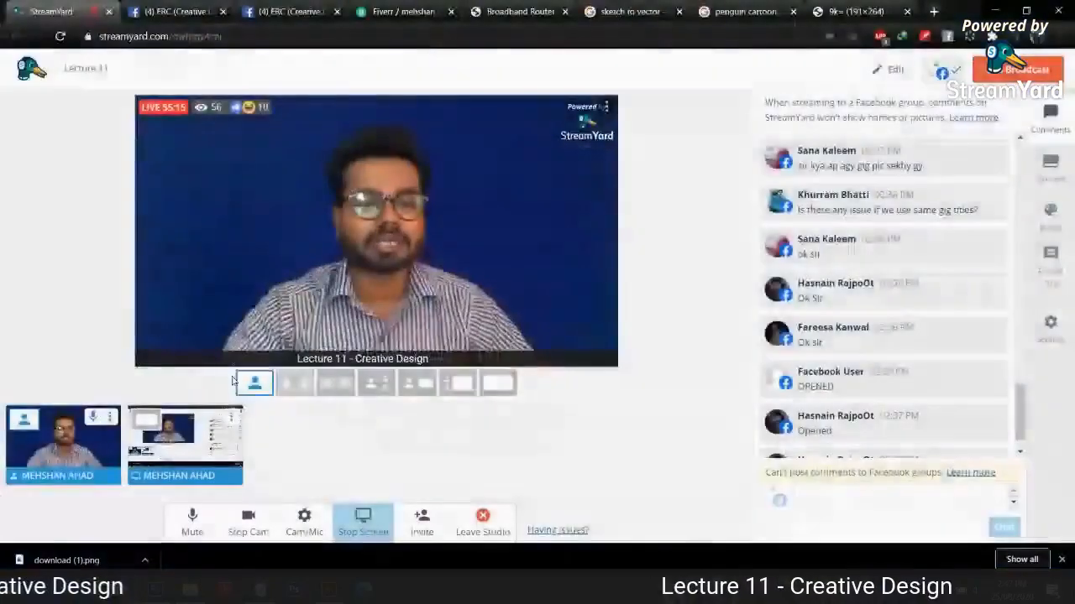
pyautogui.moveTo(168, 426)
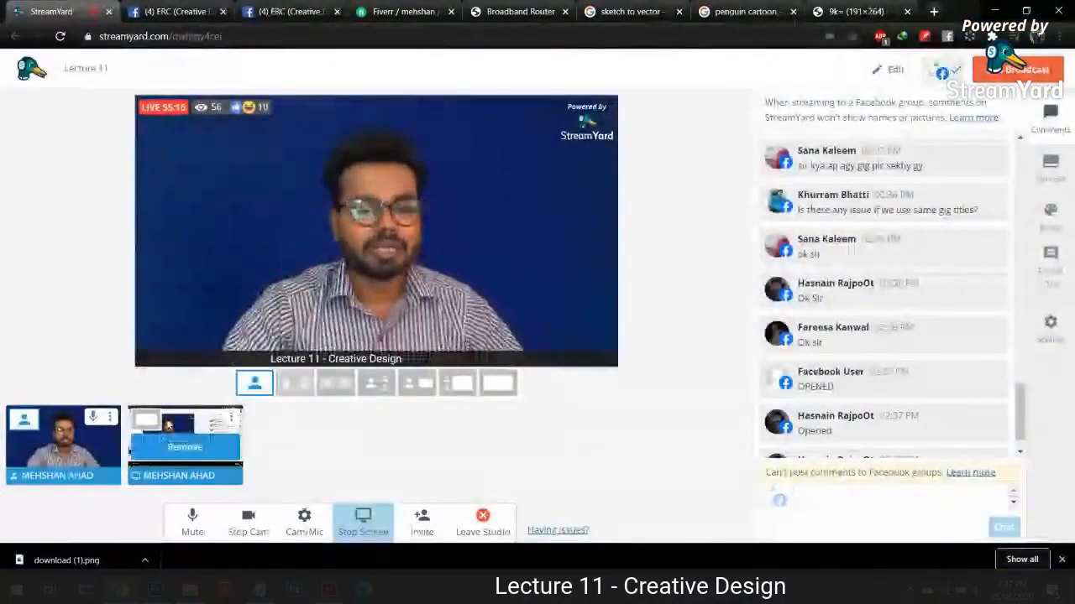
pyautogui.click(144, 430)
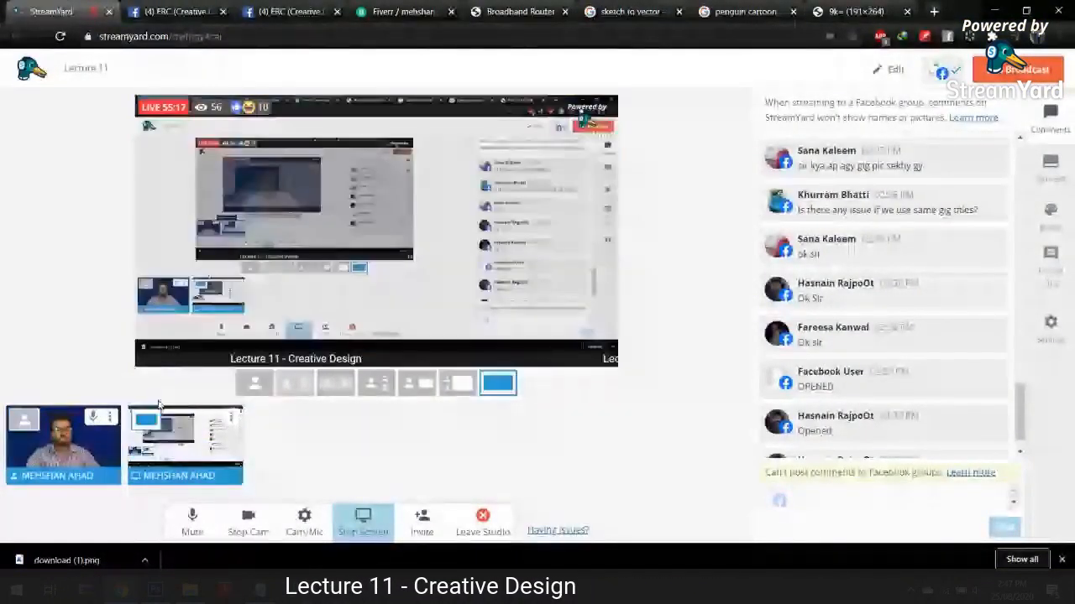
# - Show the camera view on the StreamYard broadcast once more and return to the penguin document in Illustrator
pyautogui.hotkey('alt', 'Tab')
pyautogui.moveTo(519, 340)
pyautogui.mouseDown()
pyautogui.moveTo(529, 334)
pyautogui.moveTo(520, 340)
pyautogui.mouseUp()
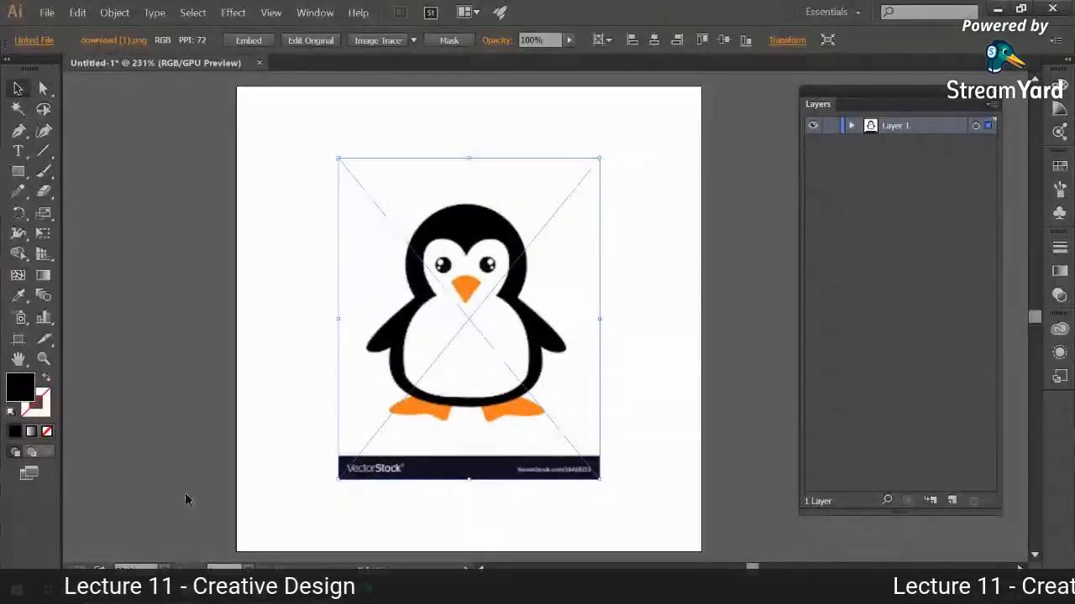
pyautogui.moveTo(160, 590)
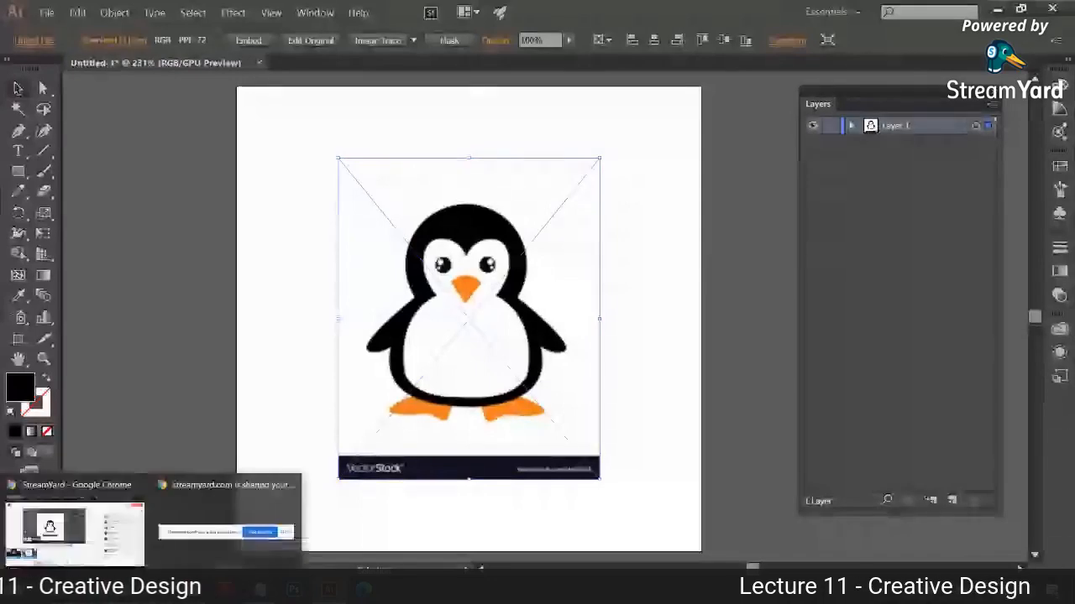
pyautogui.click(136, 547)
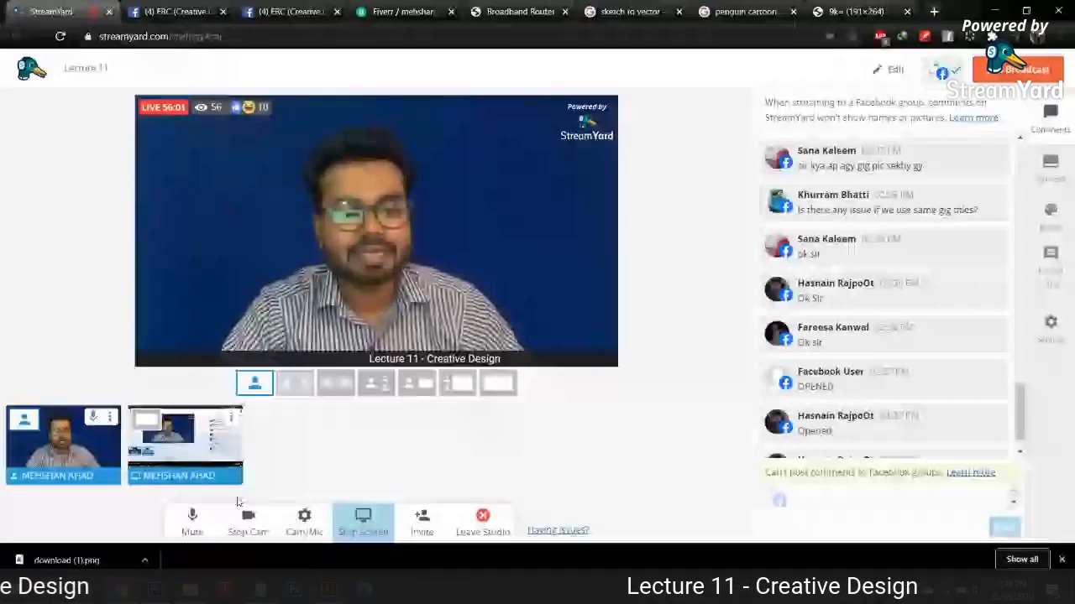
pyautogui.hotkey('alt', 'Tab')
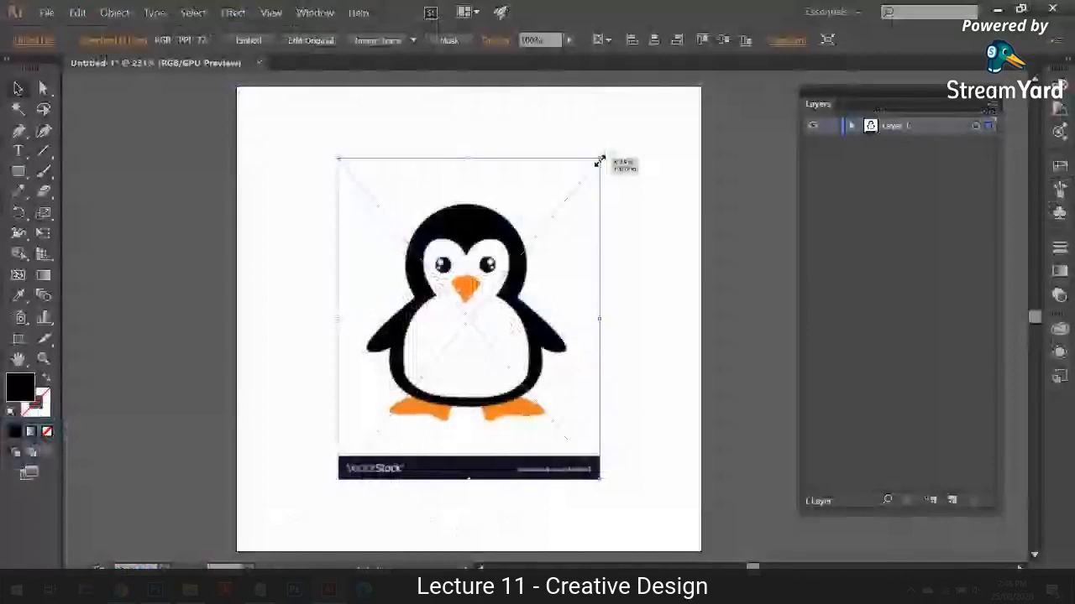
# - Launch QiPress Lite from the Soft folder on the desktop to display keystrokes on screen
pyautogui.moveTo(599, 161); pyautogui.dragTo(599, 160)
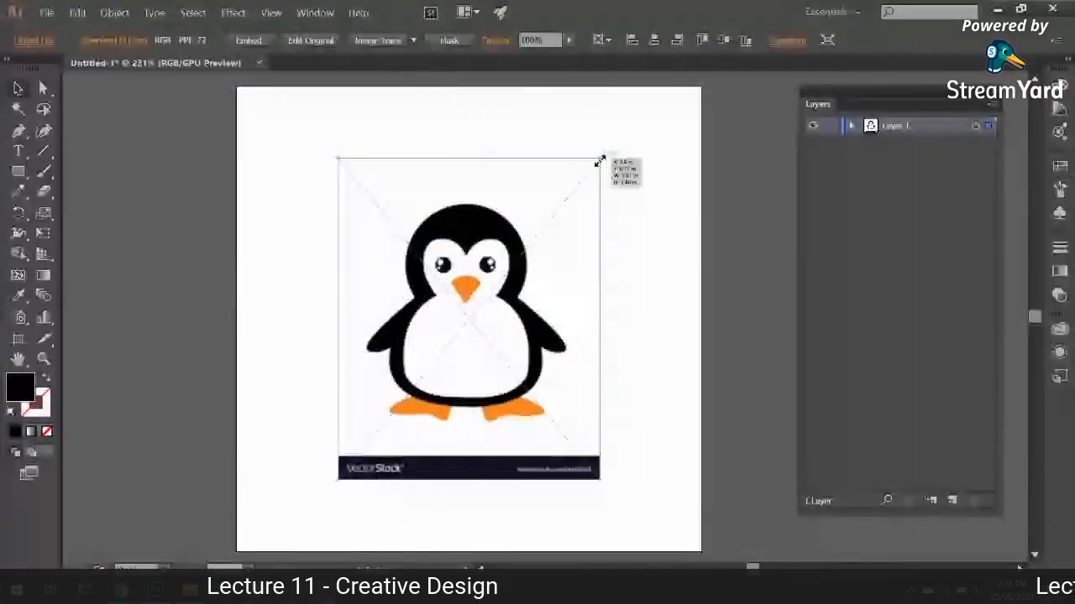
pyautogui.press('super+d')
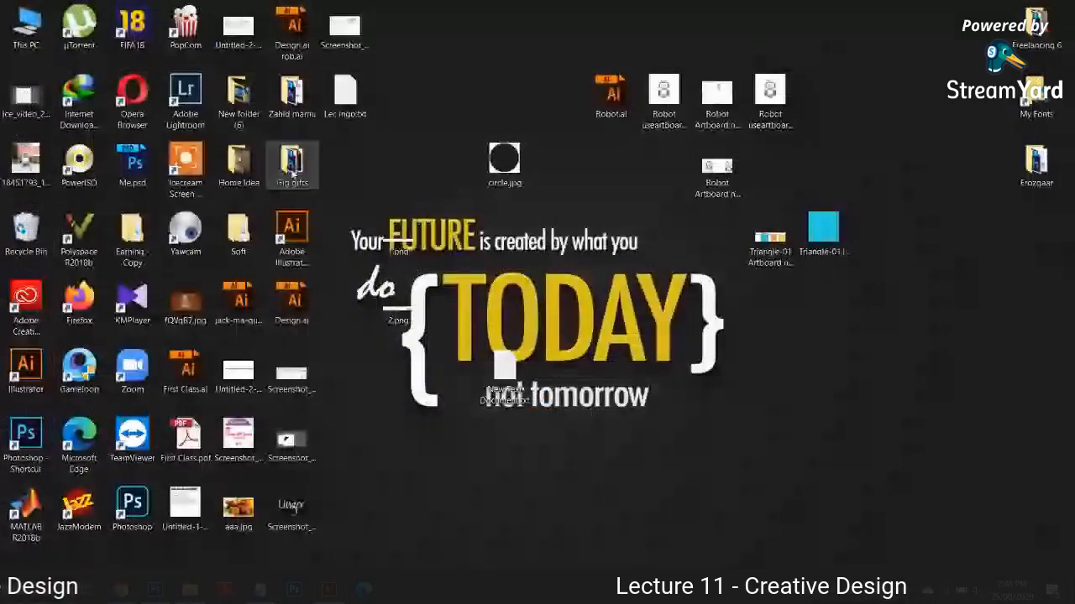
pyautogui.doubleClick(239, 232)
pyautogui.doubleClick(165, 161)
pyautogui.click(171, 198)
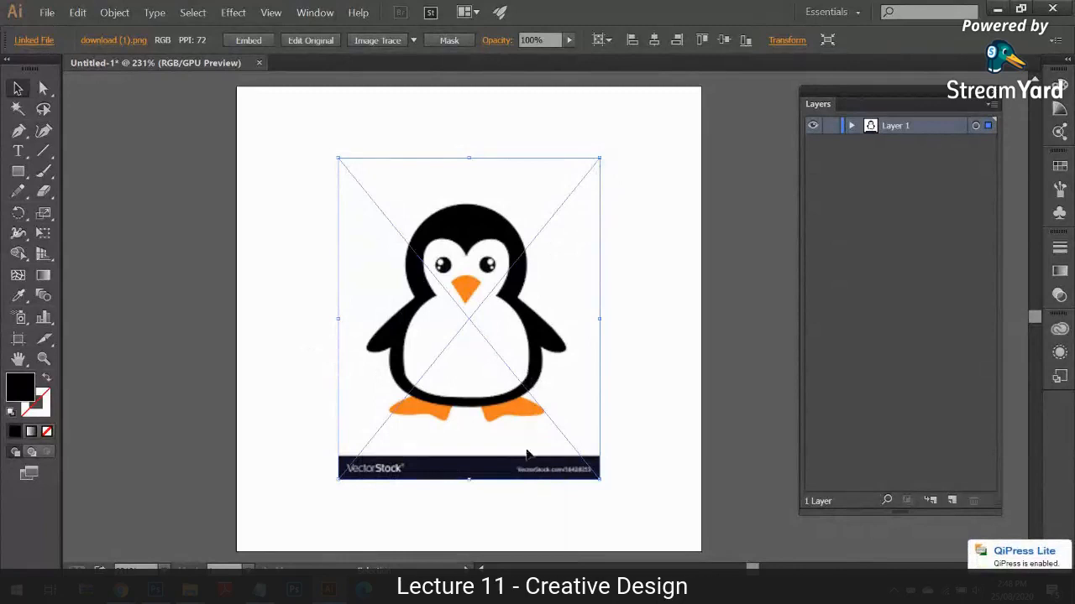
# - Try scaling the penguin image freely from its upper-right corner without keeping proportions, and undo the distortions
pyautogui.moveTo(599, 158); pyautogui.dragTo(374, 205)
pyautogui.hotkey('ctrl', 'z')
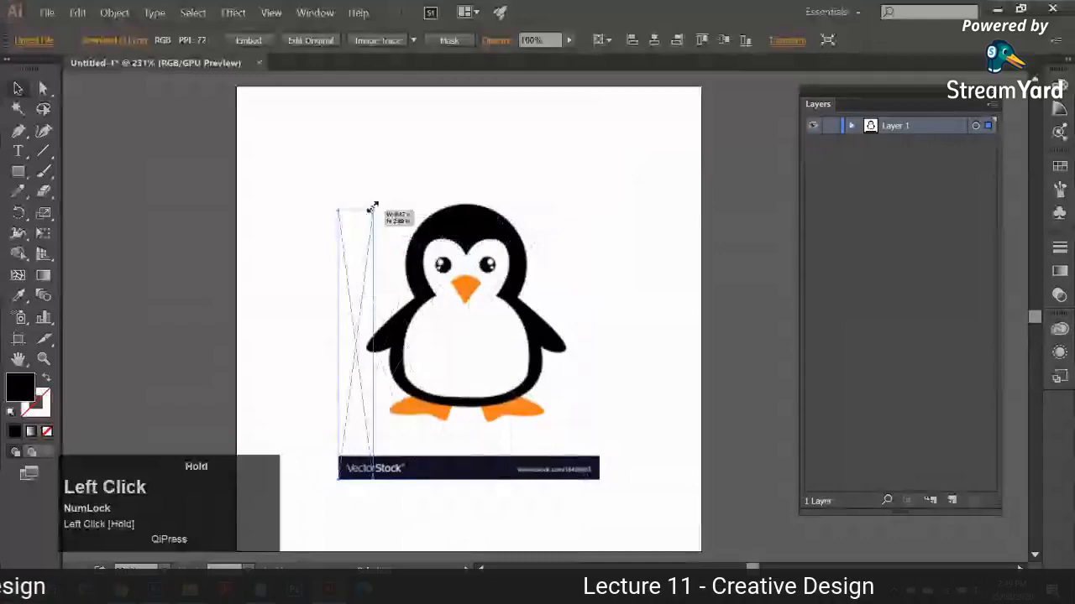
pyautogui.moveTo(374, 205); pyautogui.dragTo(385, 173)
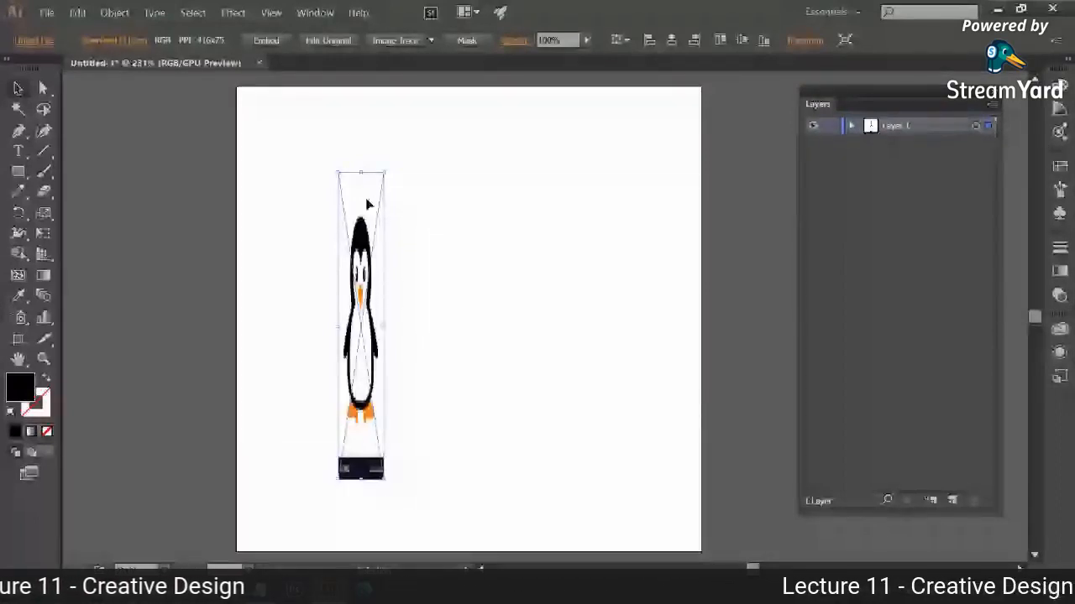
pyautogui.moveTo(385, 172); pyautogui.dragTo(644, 144)
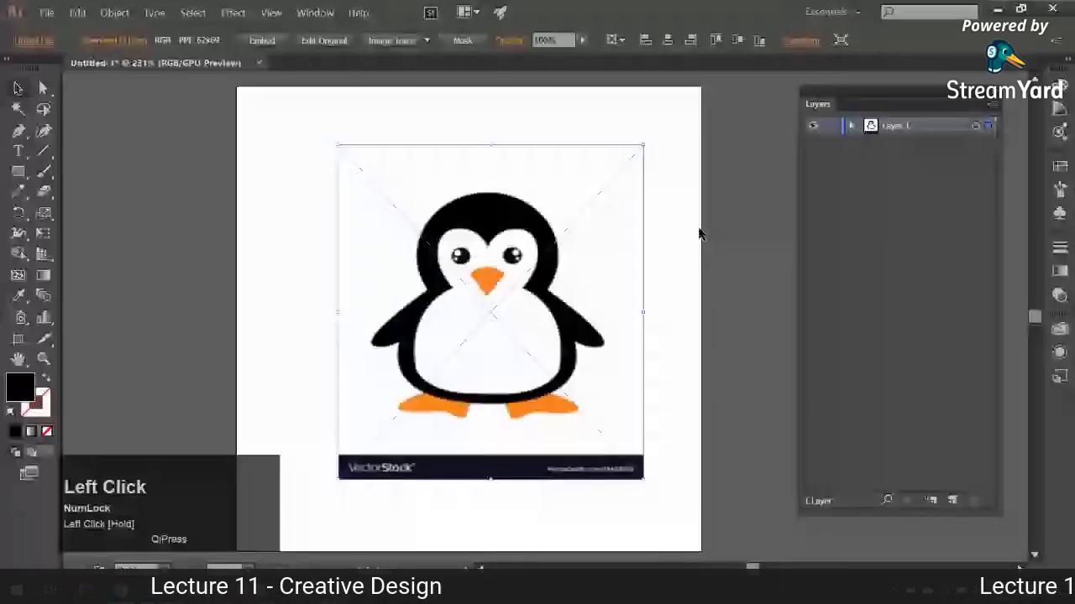
pyautogui.moveTo(644, 144); pyautogui.dragTo(467, 331)
pyautogui.hotkey('ctrl', 'z')
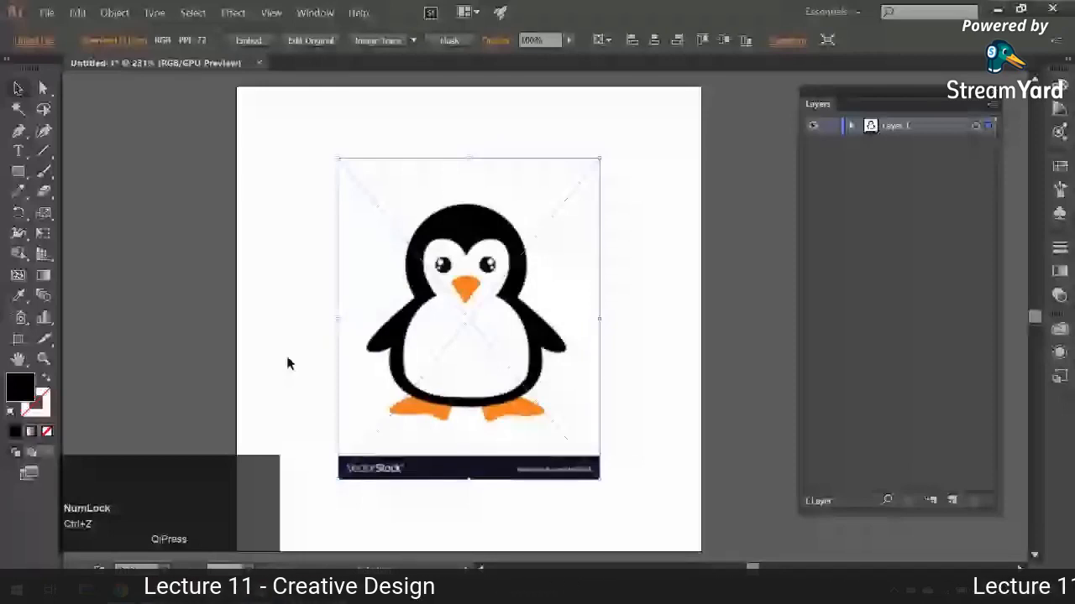
# - Scale the penguin image up proportionally until it fills the artboard's height, and deselect it
pyautogui.click(600, 160)
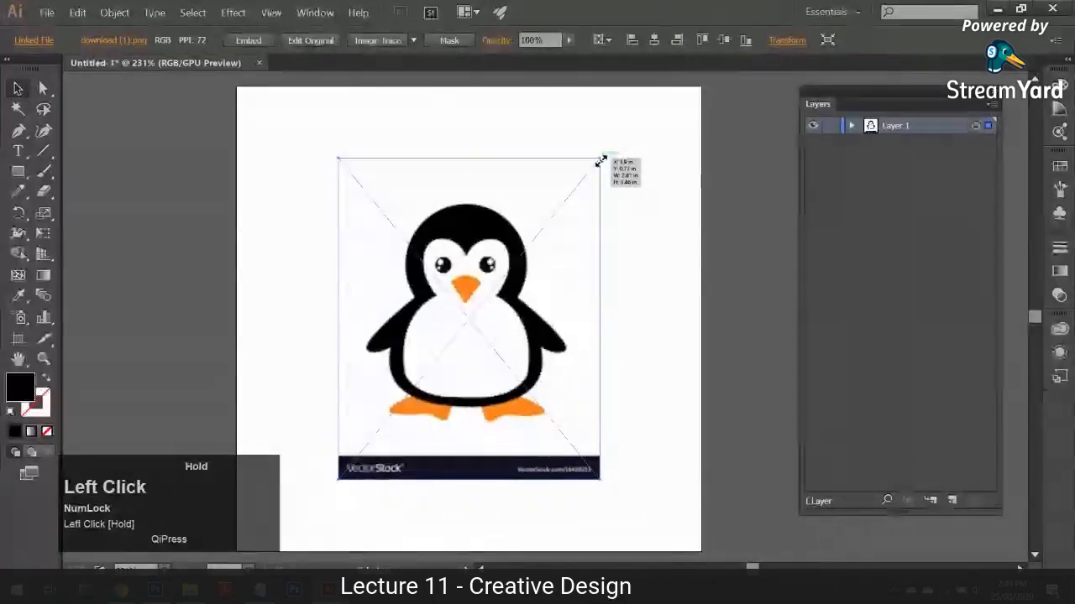
pyautogui.press('shift')
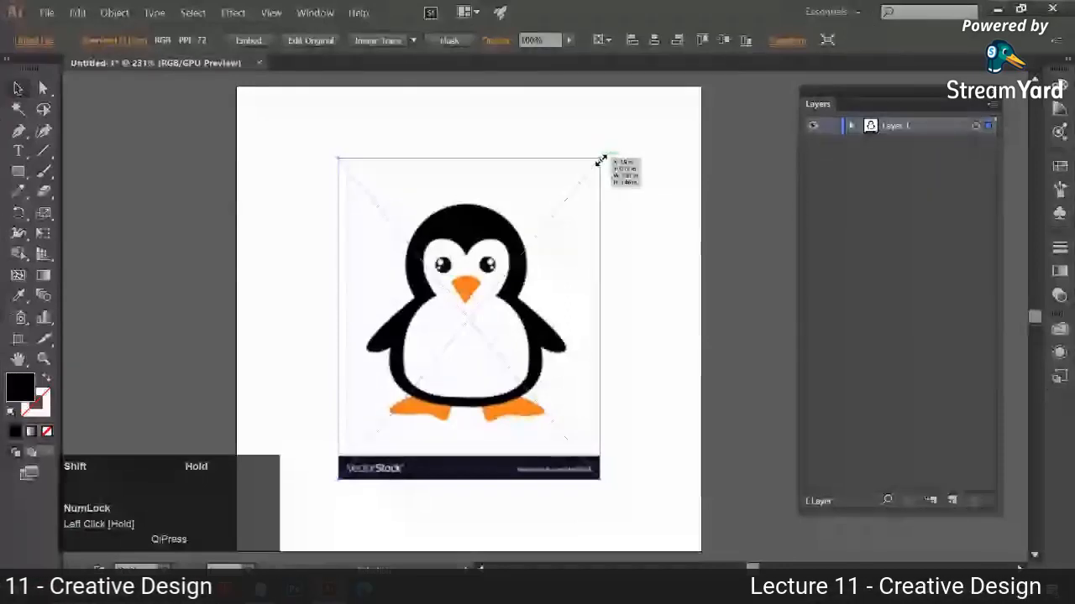
pyautogui.moveTo(601, 160); pyautogui.dragTo(648, 107)
pyautogui.hotkey('ctrl', 'z')
pyautogui.moveTo(598, 159); pyautogui.dragTo(659, 92)
pyautogui.moveTo(662, 320); pyautogui.dragTo(669, 206)
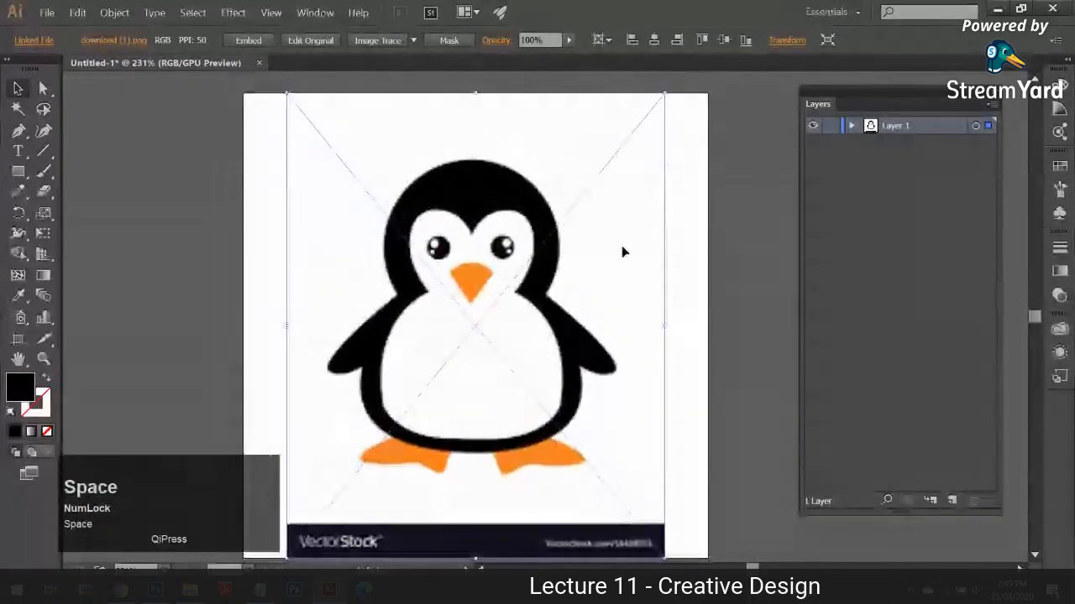
pyautogui.click(155, 230)
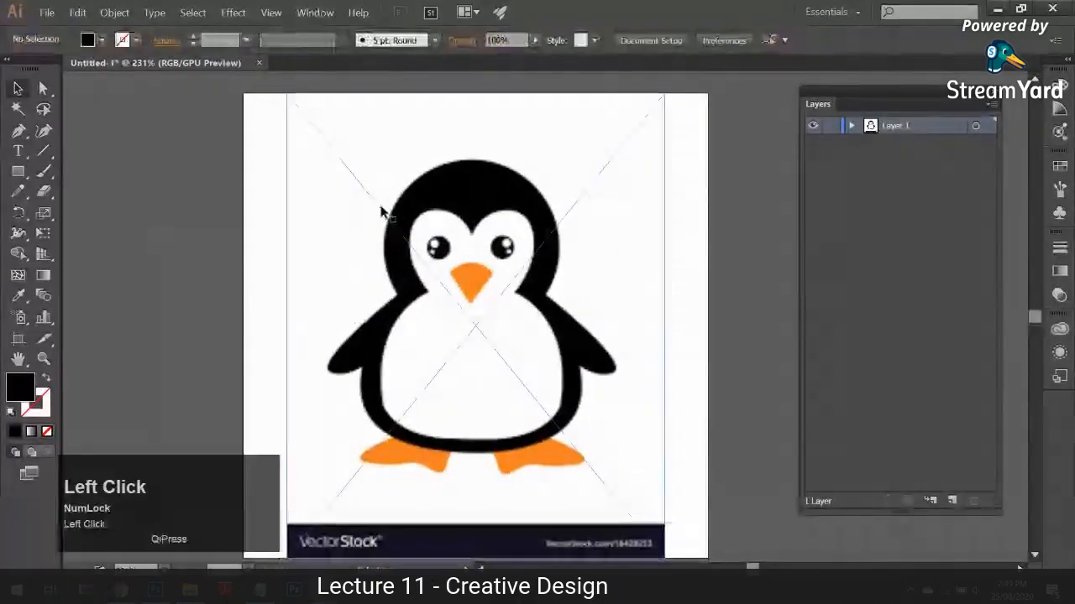
# - Try narrowing the penguin image horizontally from its right edge, and undo the change
pyautogui.click(591, 318)
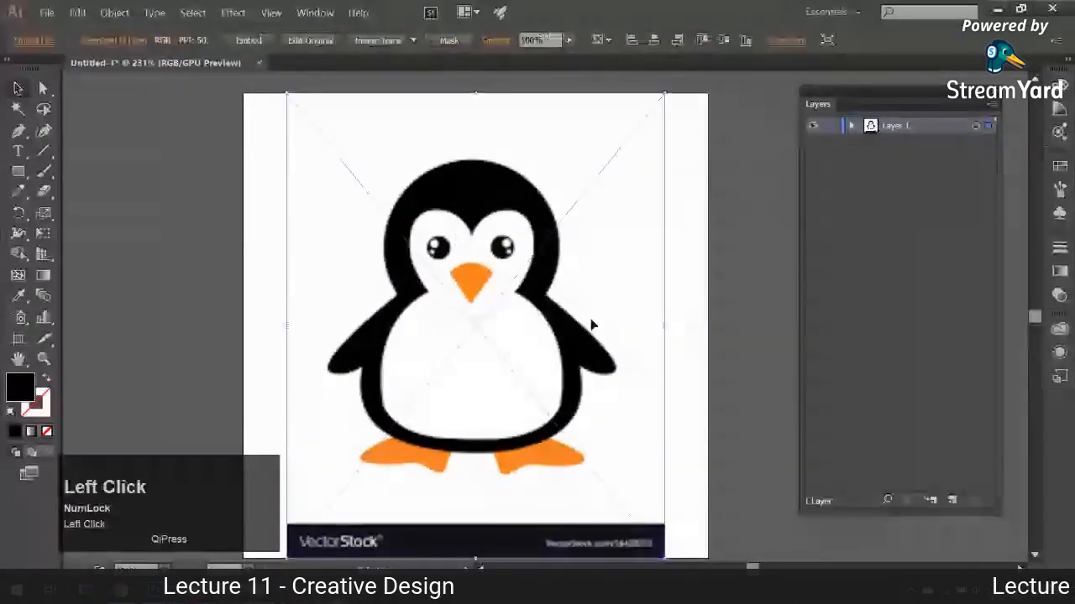
pyautogui.moveTo(665, 326); pyautogui.dragTo(548, 326)
pyautogui.click(644, 326)
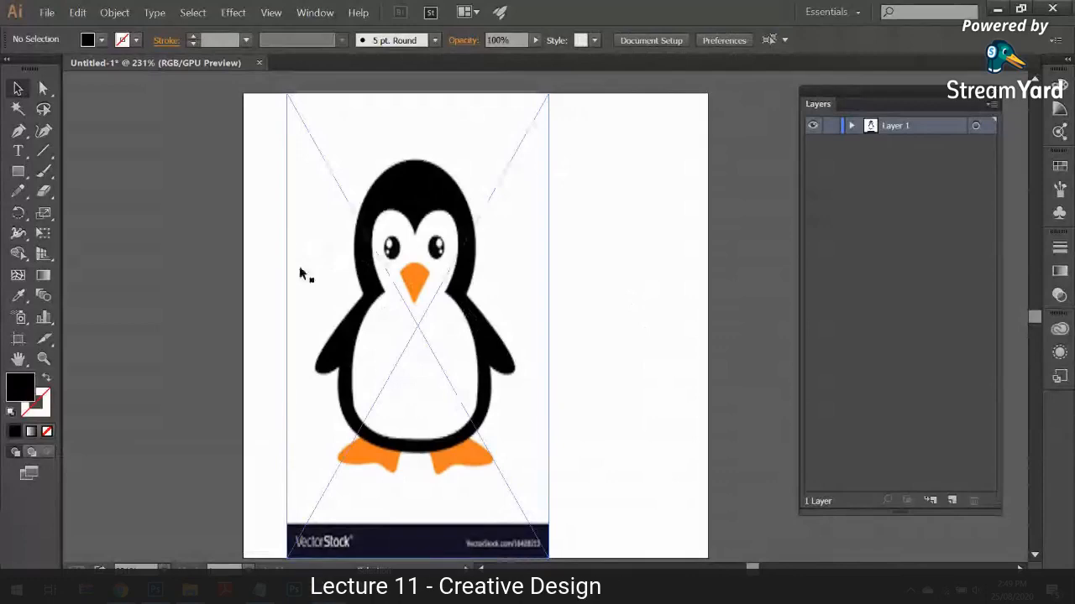
pyautogui.hotkey('ctrl', 'z')
# - Squash the penguin image from its upper-right corner into a narrow vertical strip without keeping proportions, and deselect it
pyautogui.moveTo(169, 230); pyautogui.dragTo(220, 215)
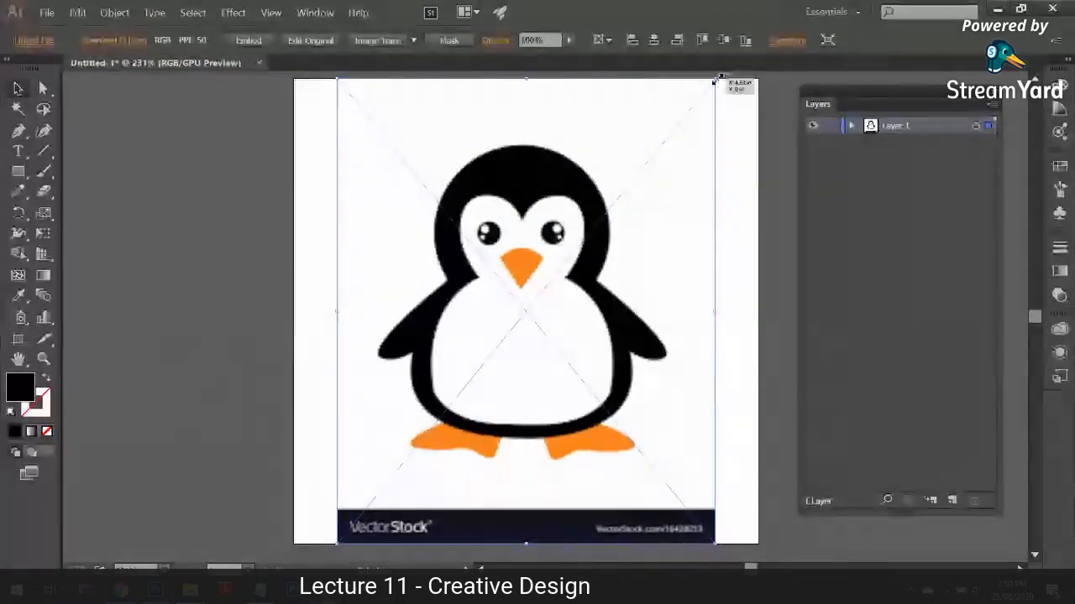
pyautogui.moveTo(714, 80); pyautogui.dragTo(356, 216)
pyautogui.click(219, 221)
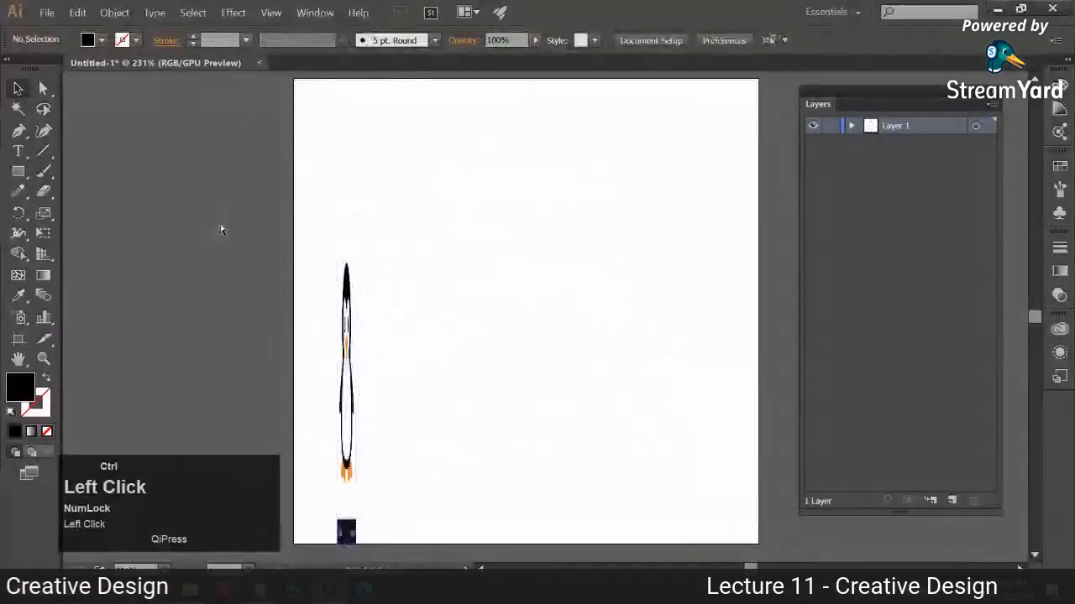
# - Select the squashed penguin strip on the artboard and delete it
pyautogui.hotkey('ctrl', 'z')
pyautogui.hotkey('ctrl', 'shift', 'z')
pyautogui.moveTo(297, 187); pyautogui.dragTo(454, 359)
pyautogui.press('Delete')
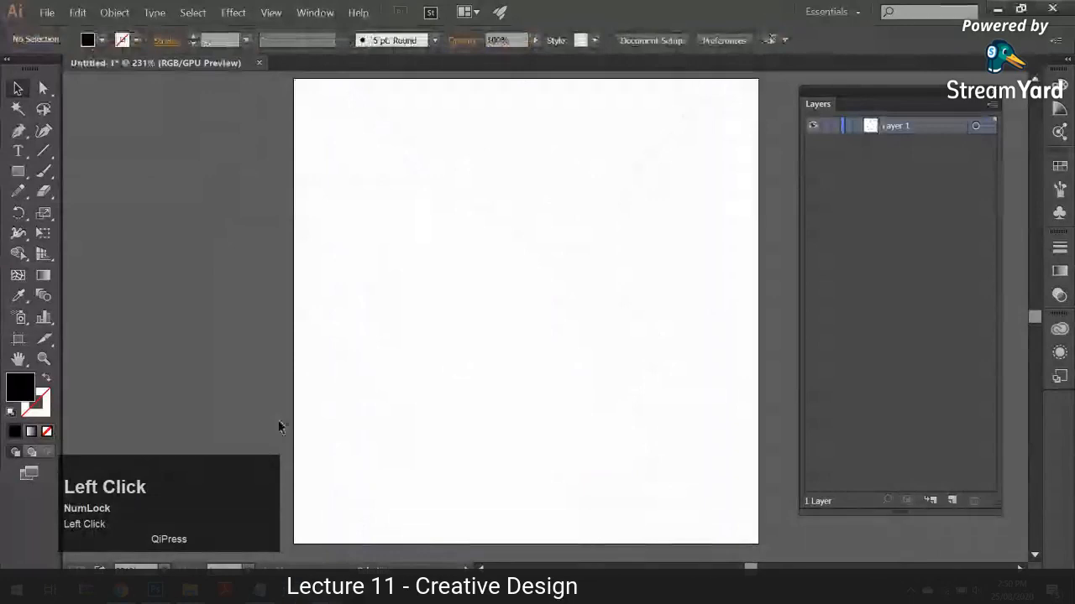
# - Place the downloaded file download (1).png from the browser onto the empty artboard and shift it slightly upward
pyautogui.click(69, 555)
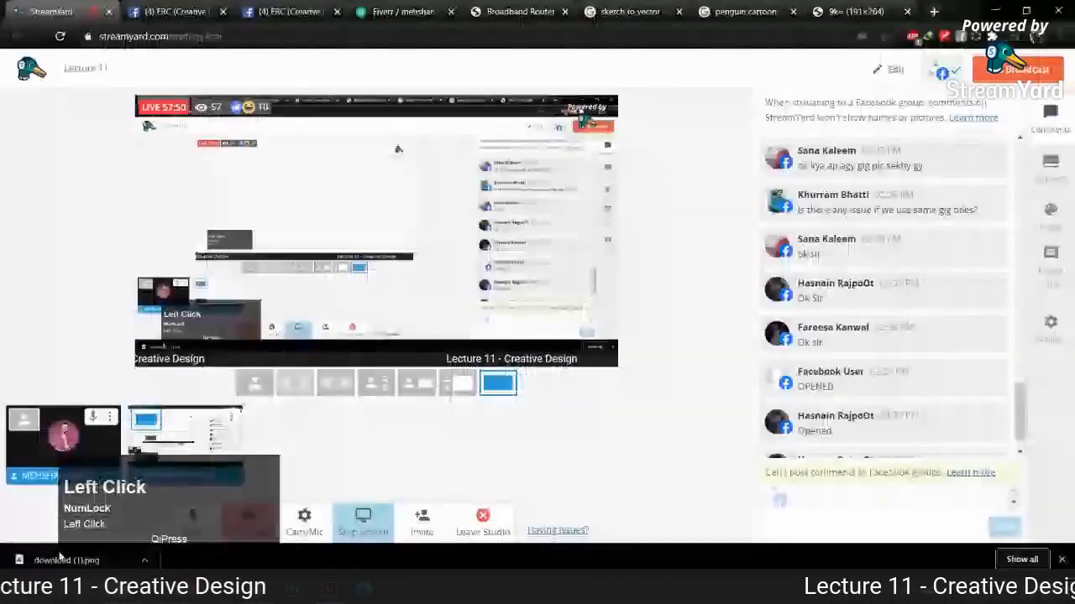
pyautogui.moveTo(62, 557); pyautogui.dragTo(523, 365)
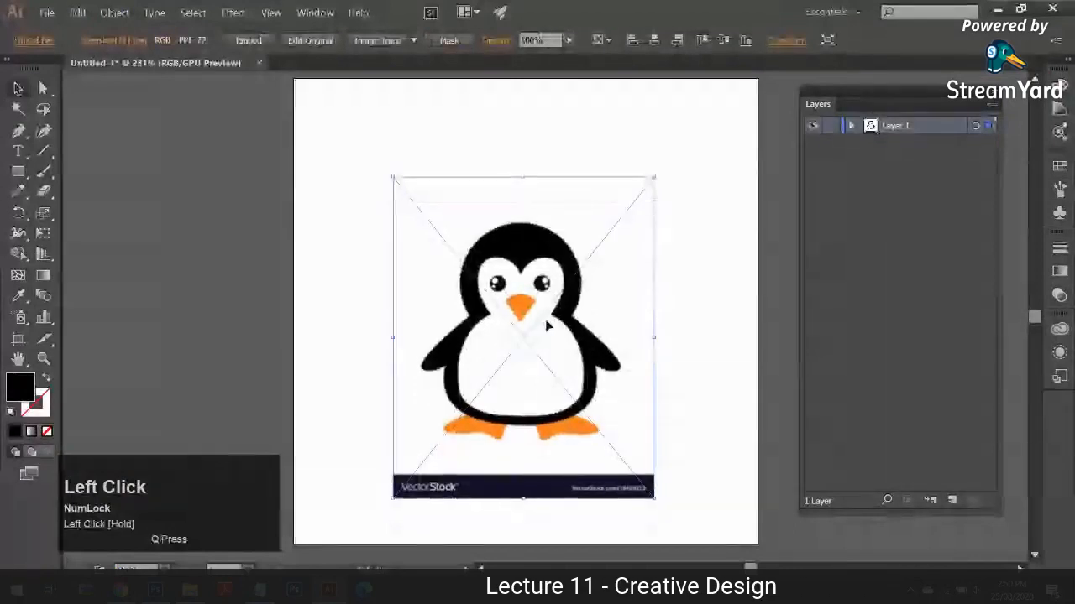
pyautogui.moveTo(562, 322); pyautogui.dragTo(563, 313)
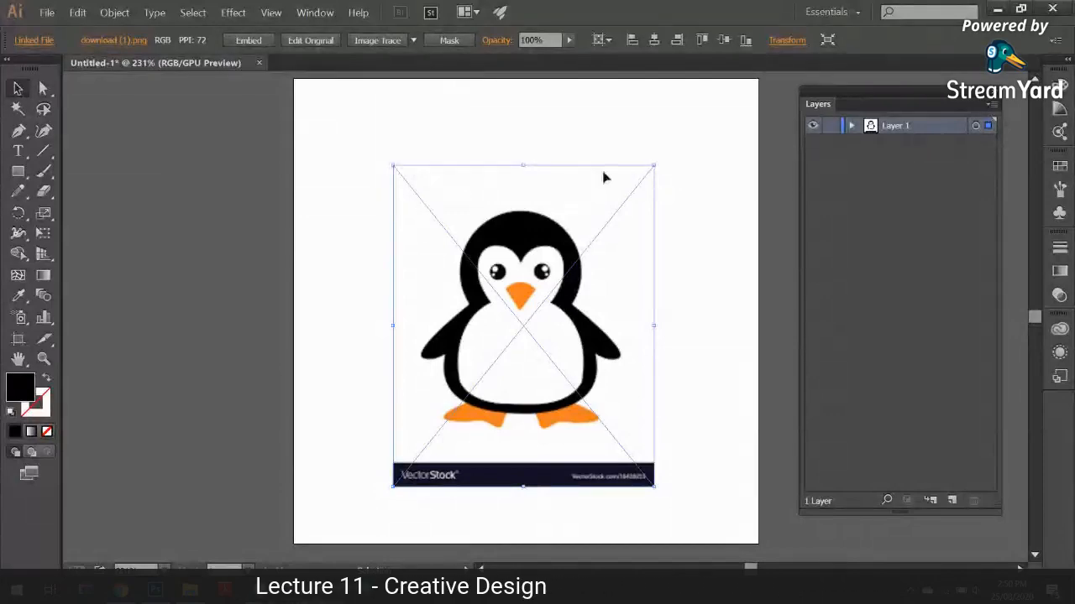
pyautogui.click(572, 261)
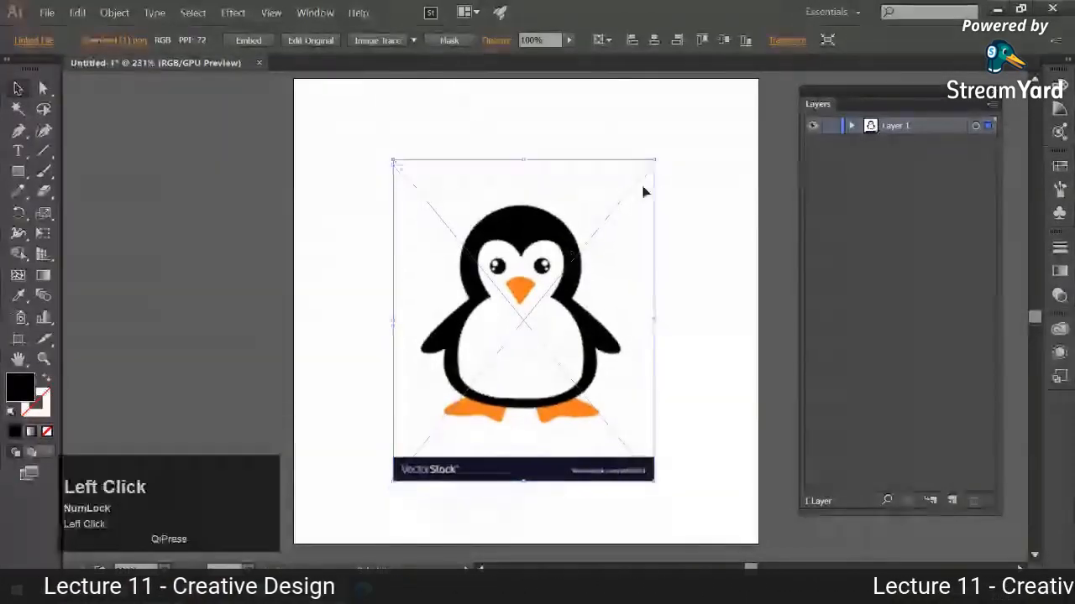
# - Scale the penguin image proportionally from its corners until it fills the artboard's height, and deselect it
pyautogui.moveTo(653, 165); pyautogui.dragTo(714, 85)
pyautogui.moveTo(670, 186); pyautogui.dragTo(675, 177)
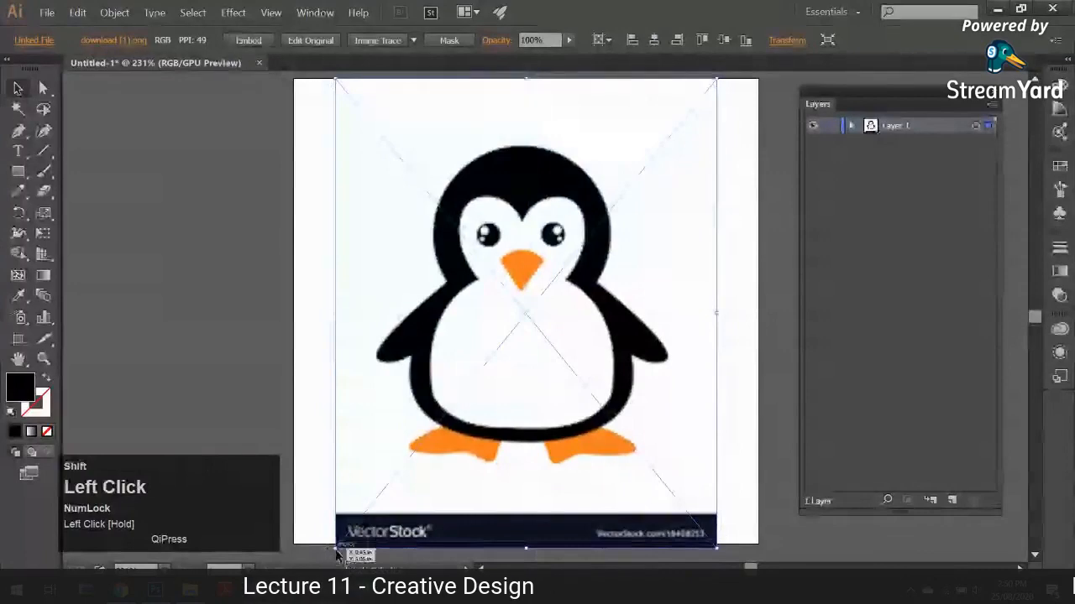
pyautogui.moveTo(334, 554); pyautogui.dragTo(342, 543)
pyautogui.moveTo(642, 354); pyautogui.dragTo(637, 354)
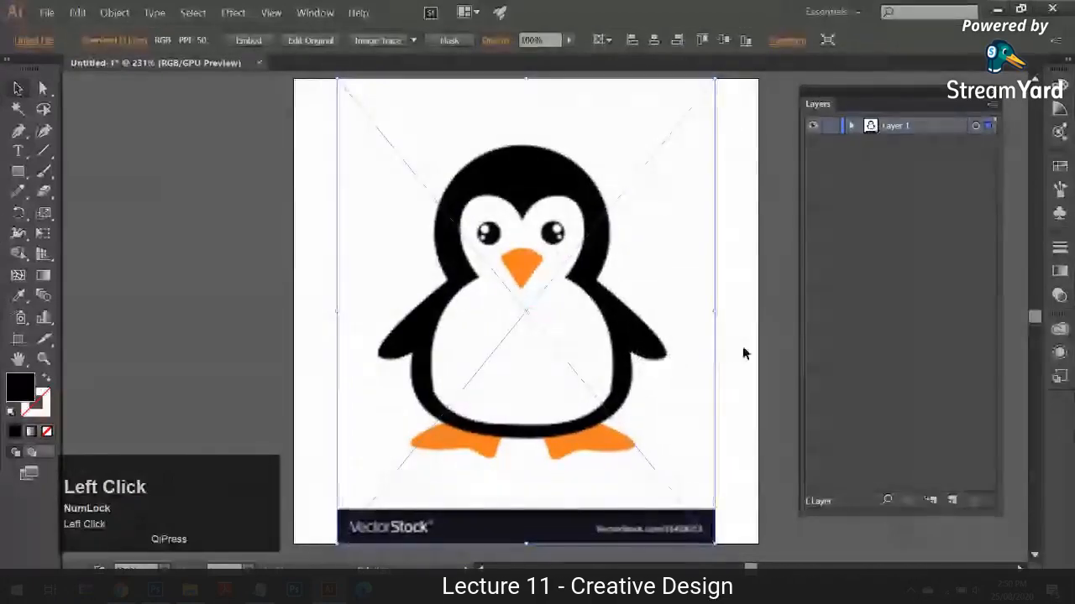
pyautogui.click(258, 156)
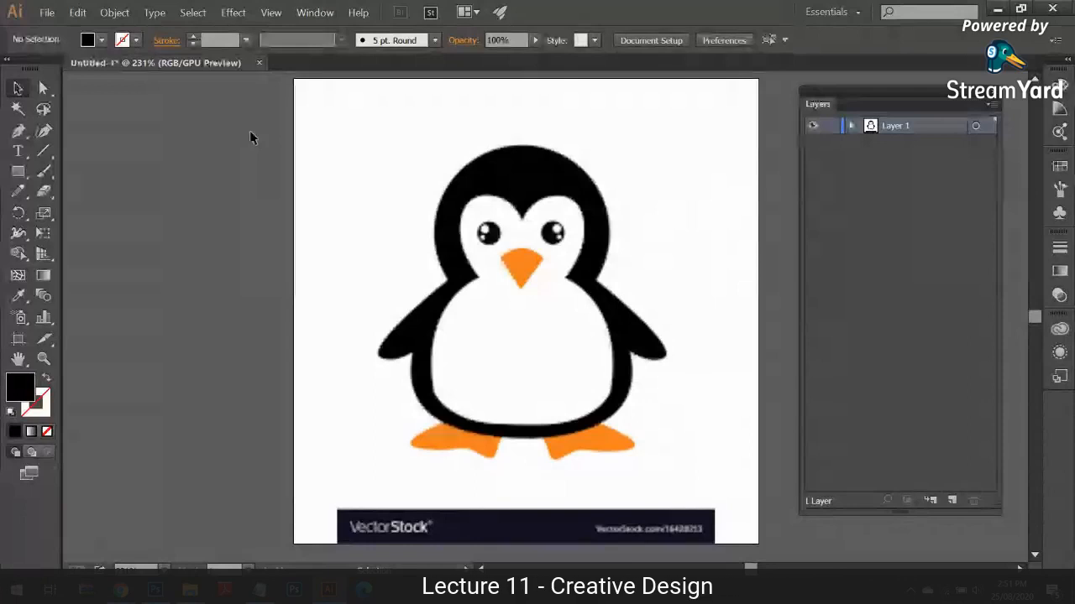
# - Lock Layer 1 and try selecting the penguin image on the artboard
pyautogui.click(851, 125)
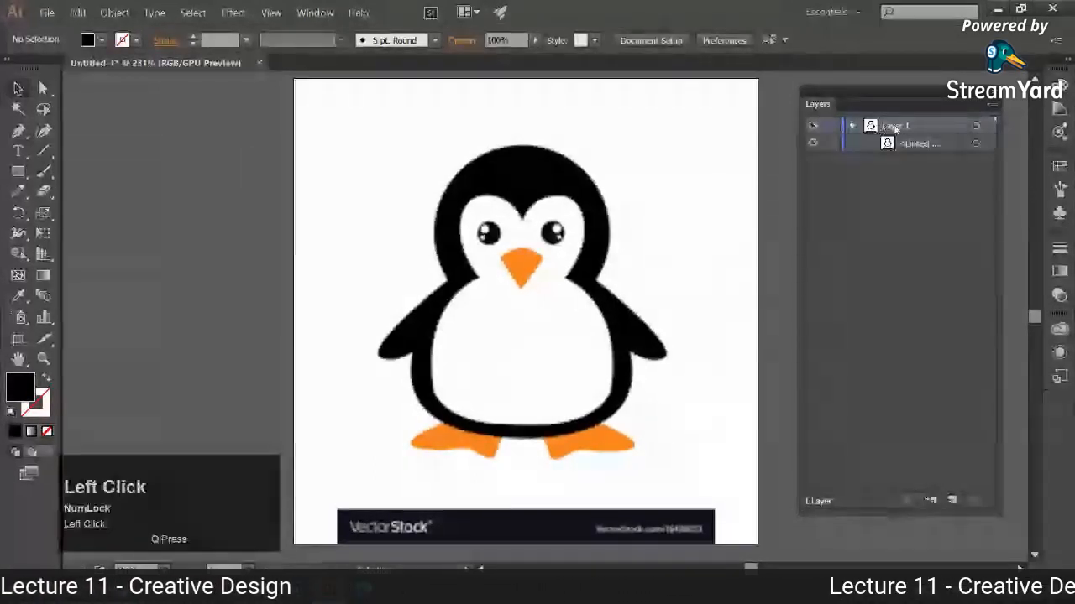
pyautogui.click(851, 126)
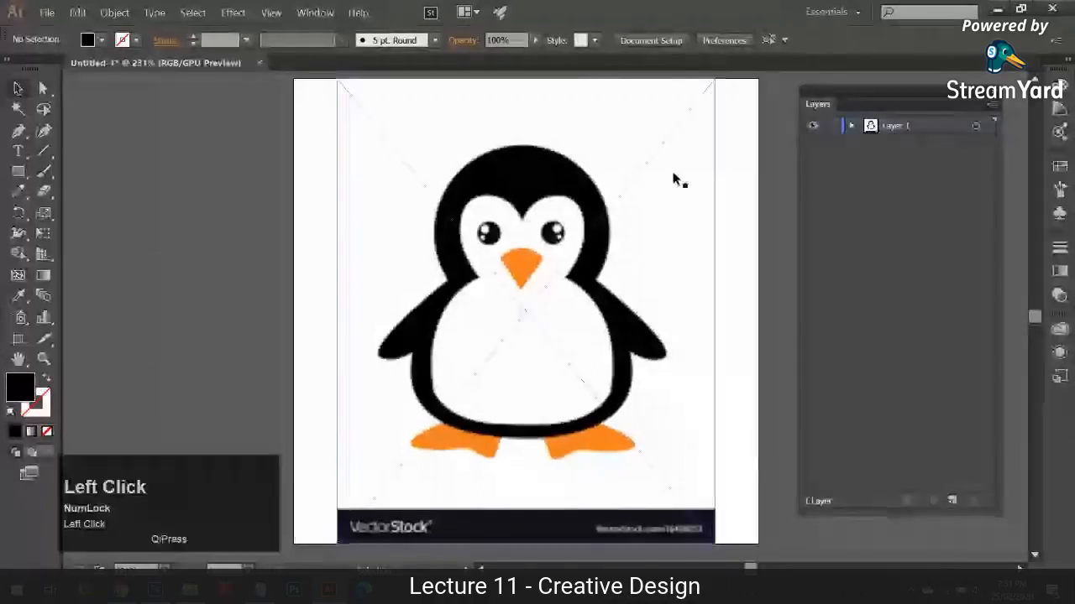
pyautogui.click(631, 194)
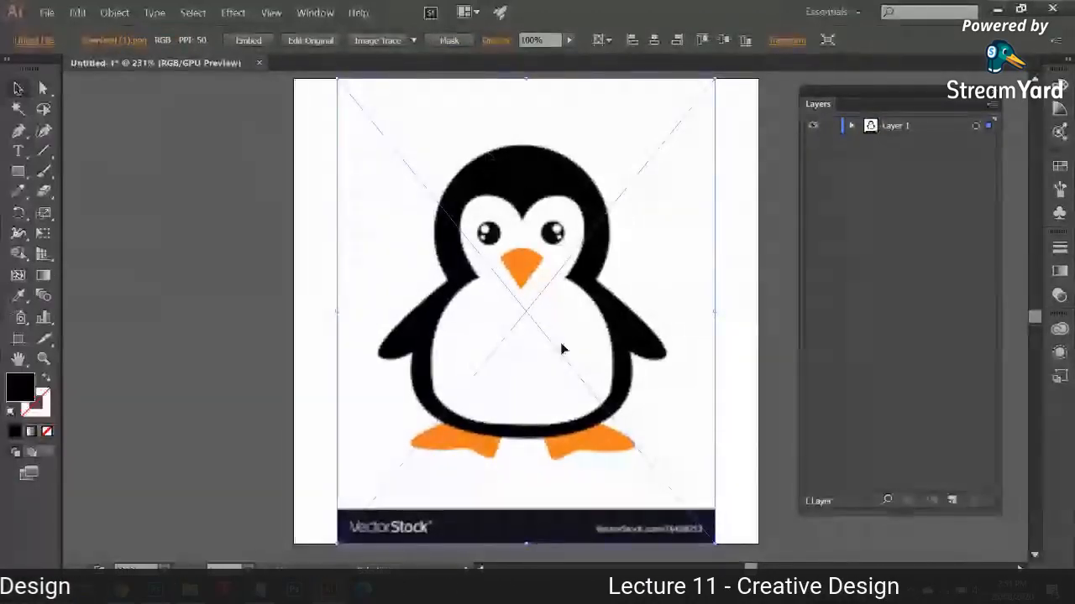
pyautogui.click(832, 127)
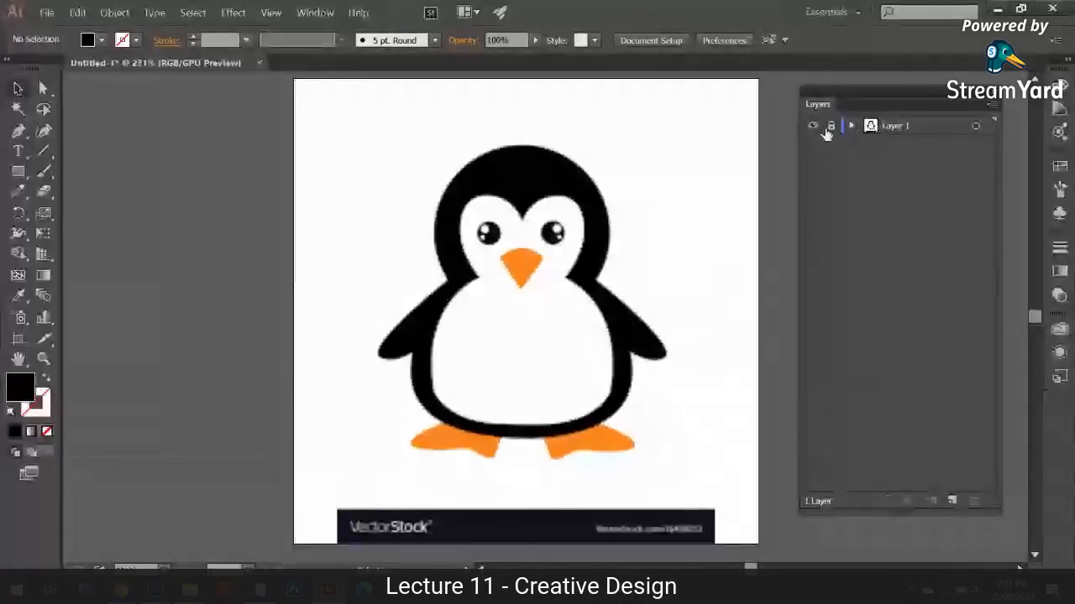
pyautogui.click(555, 205)
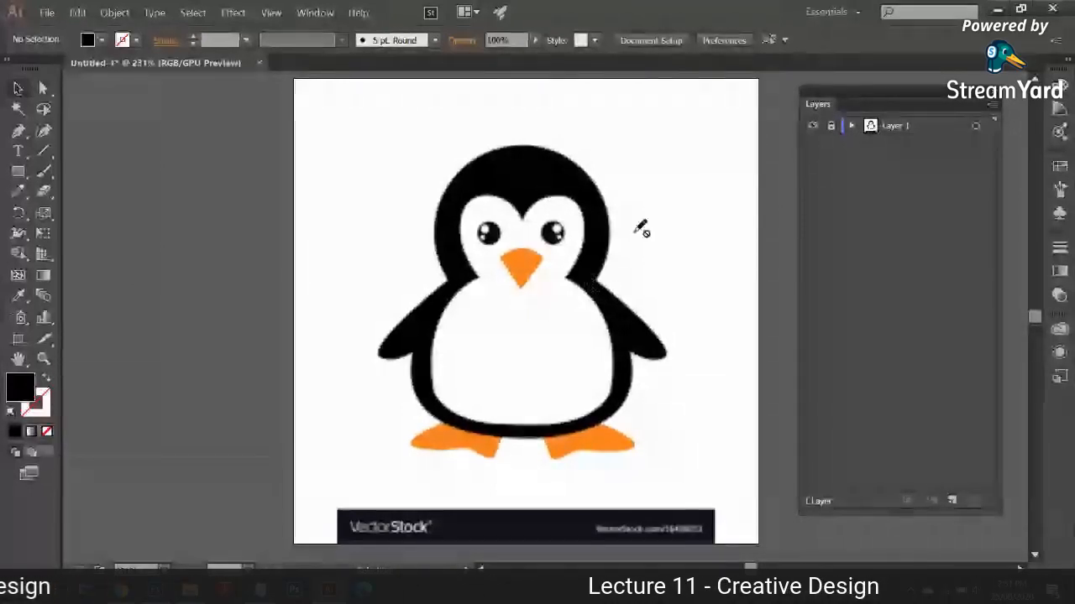
pyautogui.press('Print')
pyautogui.moveTo(368, 136); pyautogui.dragTo(588, 399)
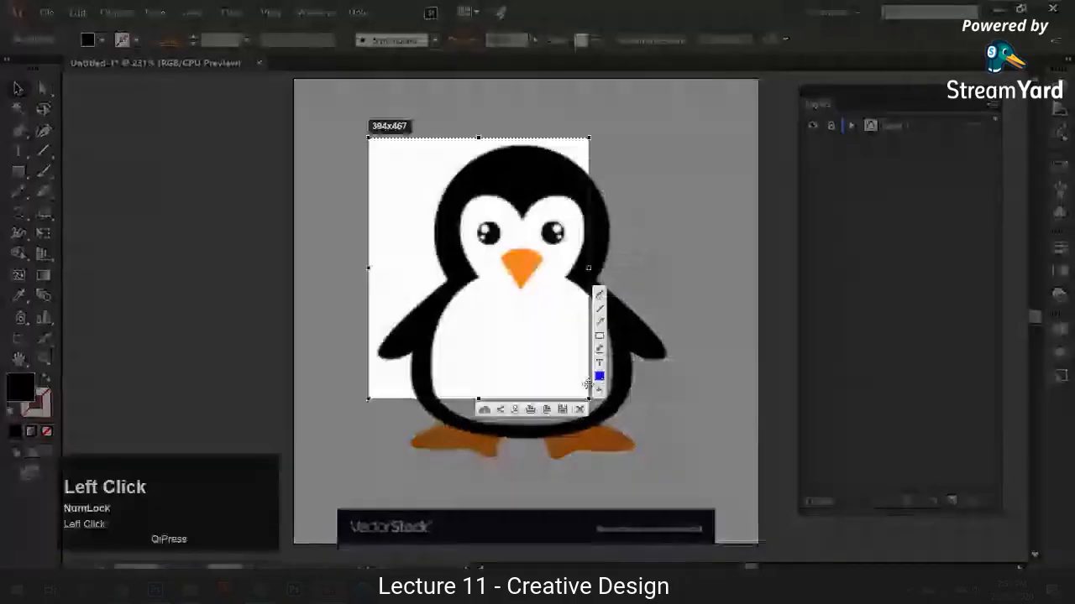
pyautogui.click(579, 410)
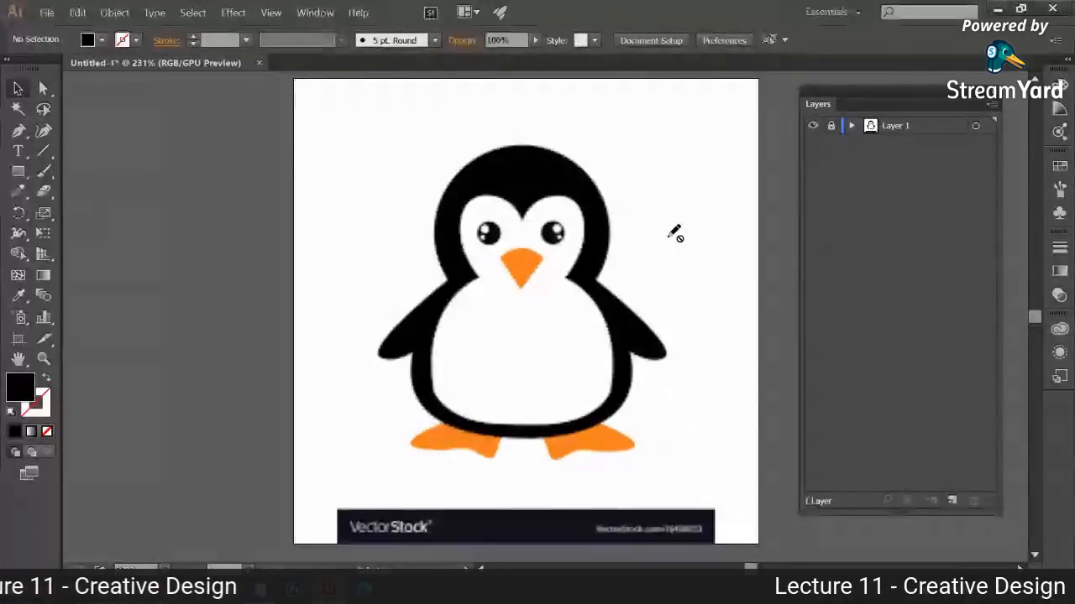
# - Unlock Layer 1 and select the penguin image again
pyautogui.click(831, 127)
pyautogui.click(498, 187)
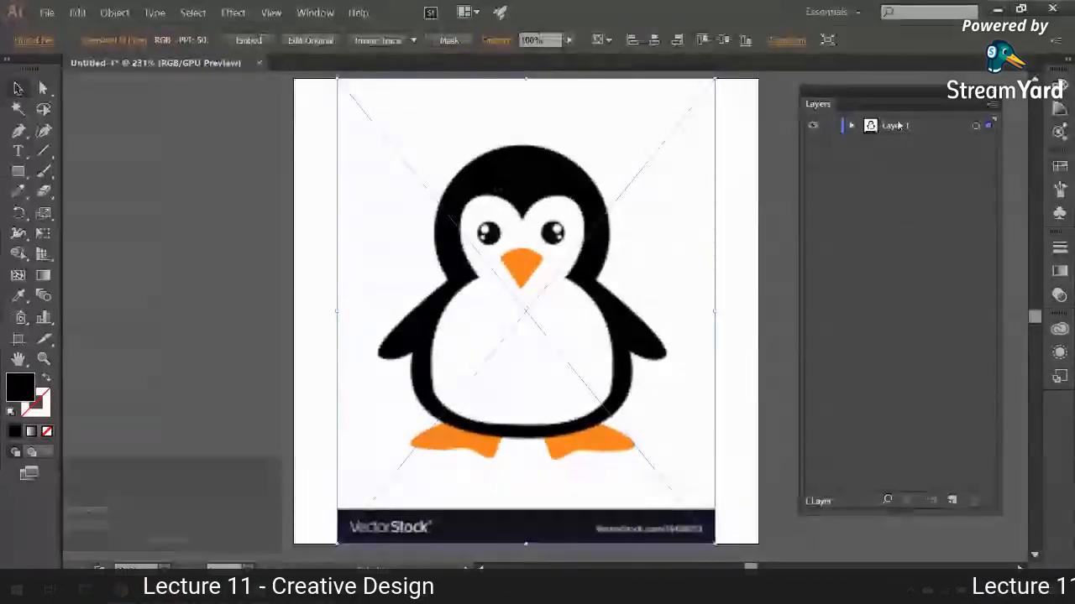
pyautogui.click(888, 237)
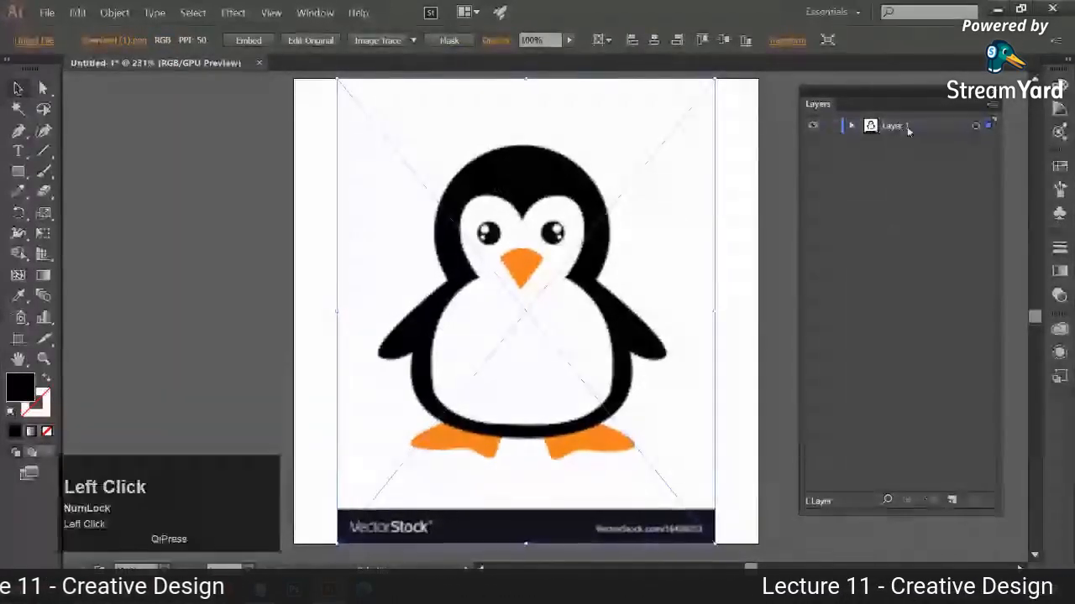
# - Try turning Layer 1 into a template layer, and undo the change
pyautogui.click(991, 105)
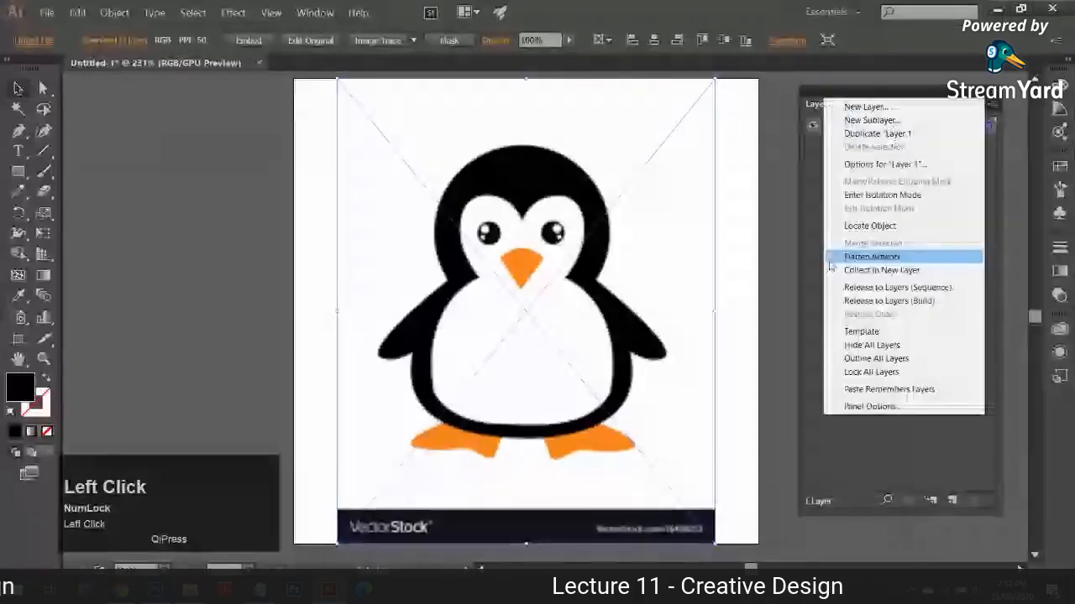
pyautogui.click(831, 257)
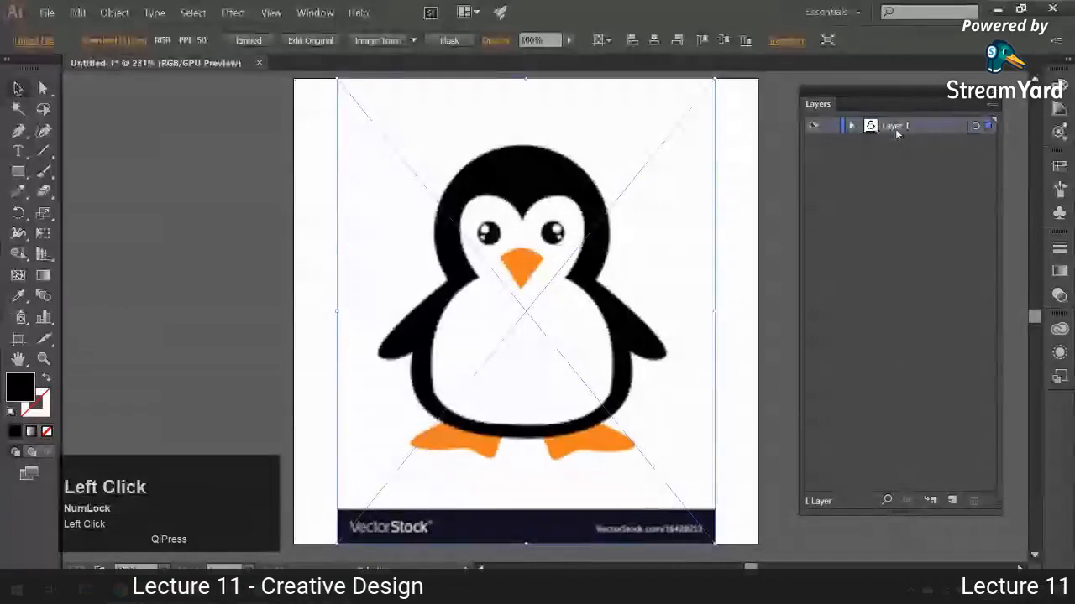
pyautogui.click(993, 110)
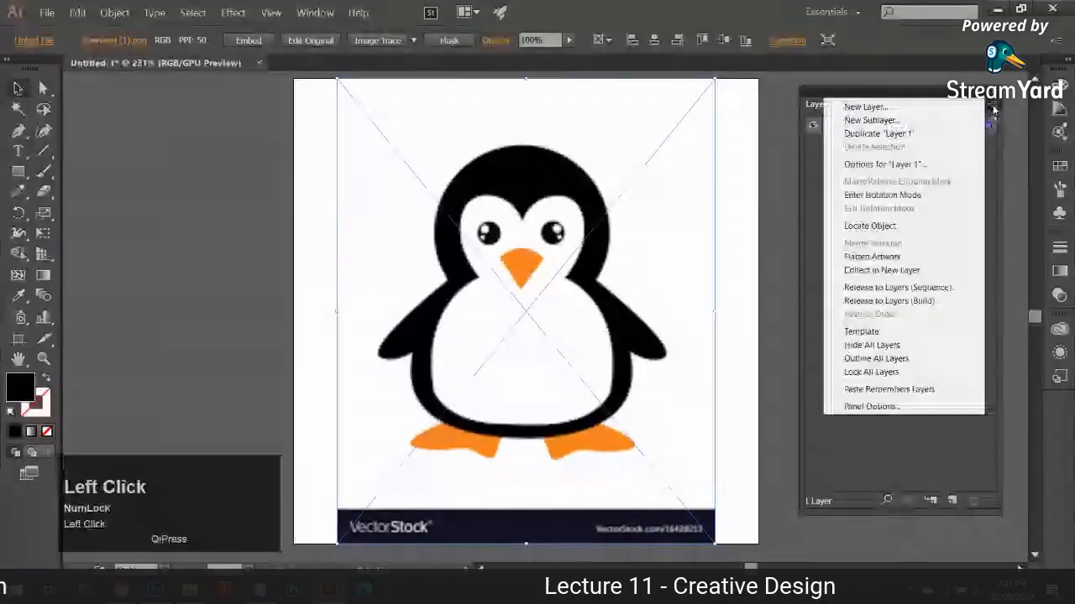
pyautogui.click(848, 335)
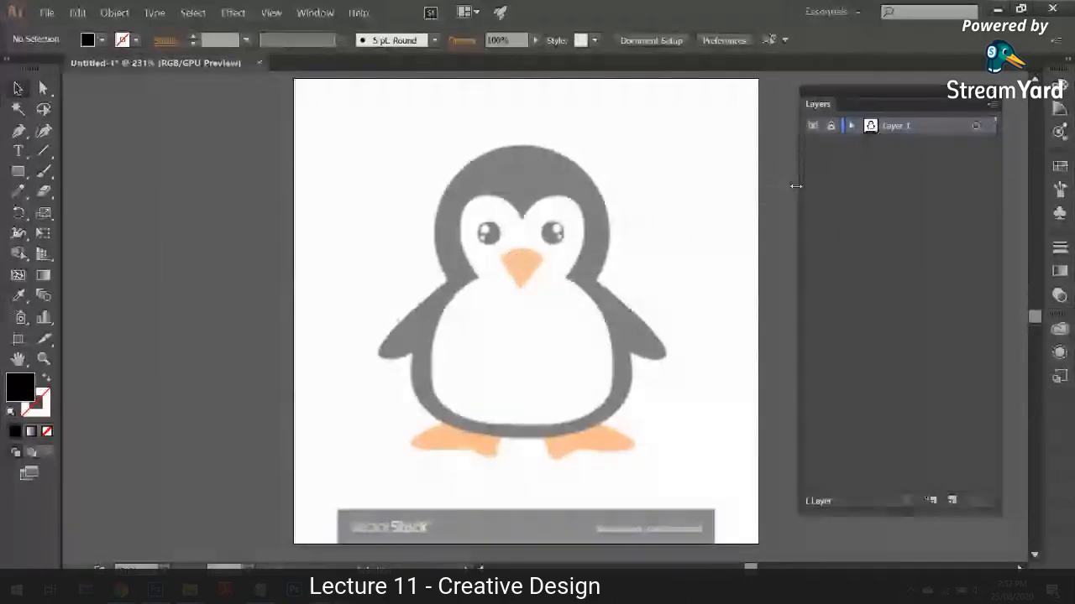
pyautogui.hotkey('ctrl', 'z')
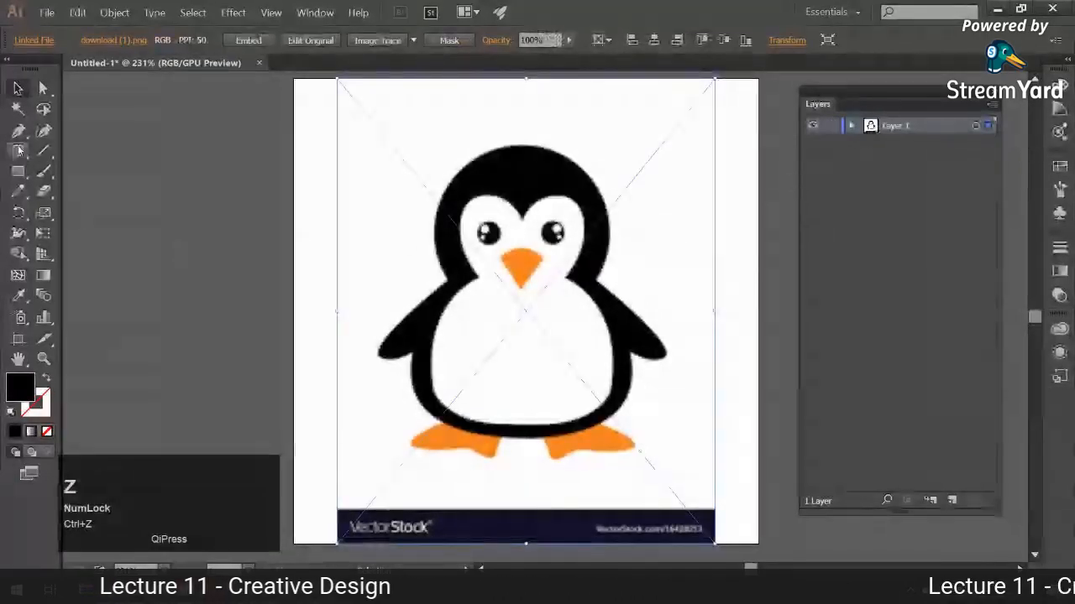
# - Add a three-line text note beside the artboard reading "Template", "> Lock" and "> Color dim"
pyautogui.click(19, 150)
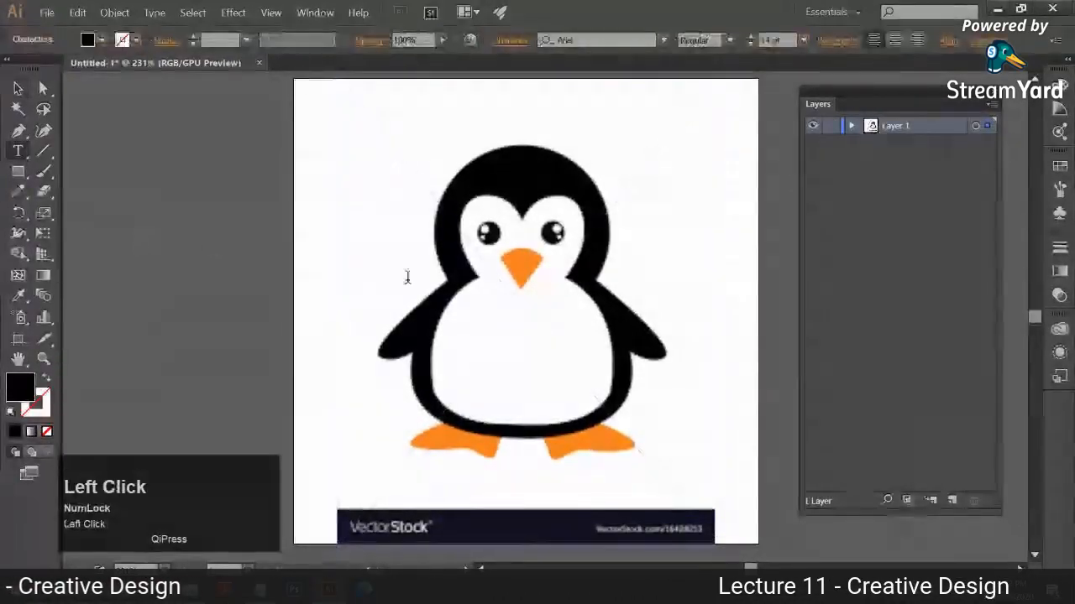
pyautogui.press('shift')
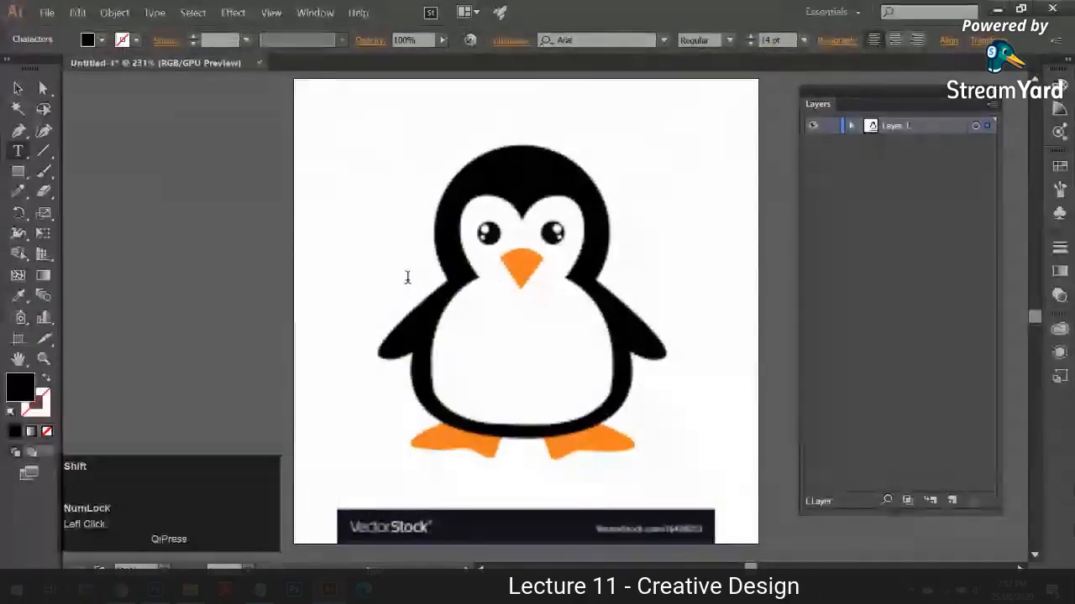
pyautogui.write('Template ')
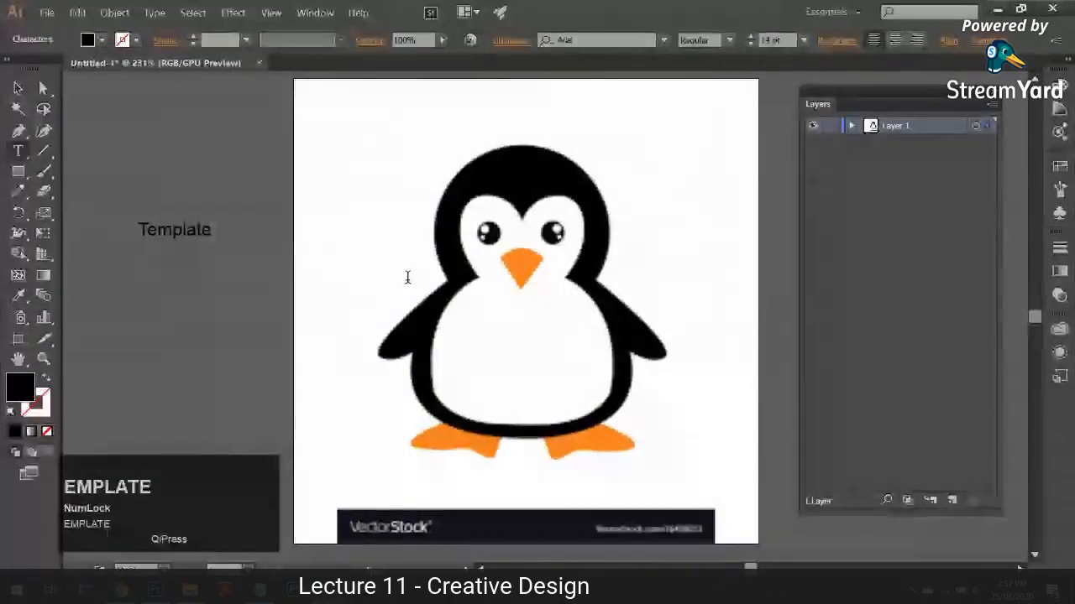
pyautogui.write('> Lock')
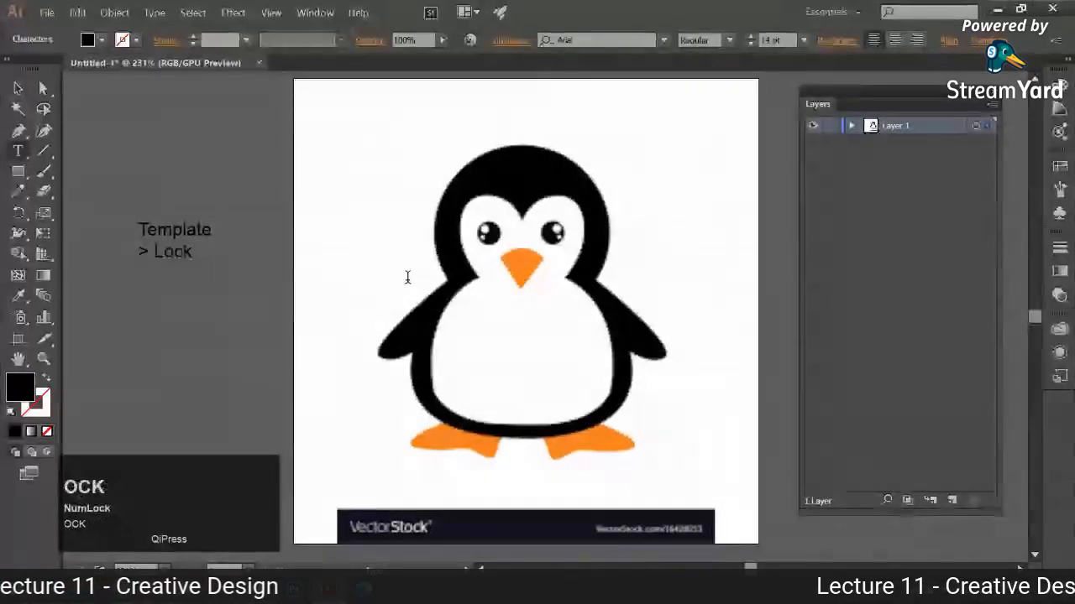
pyautogui.press('Return')
pyautogui.write('>Coo')
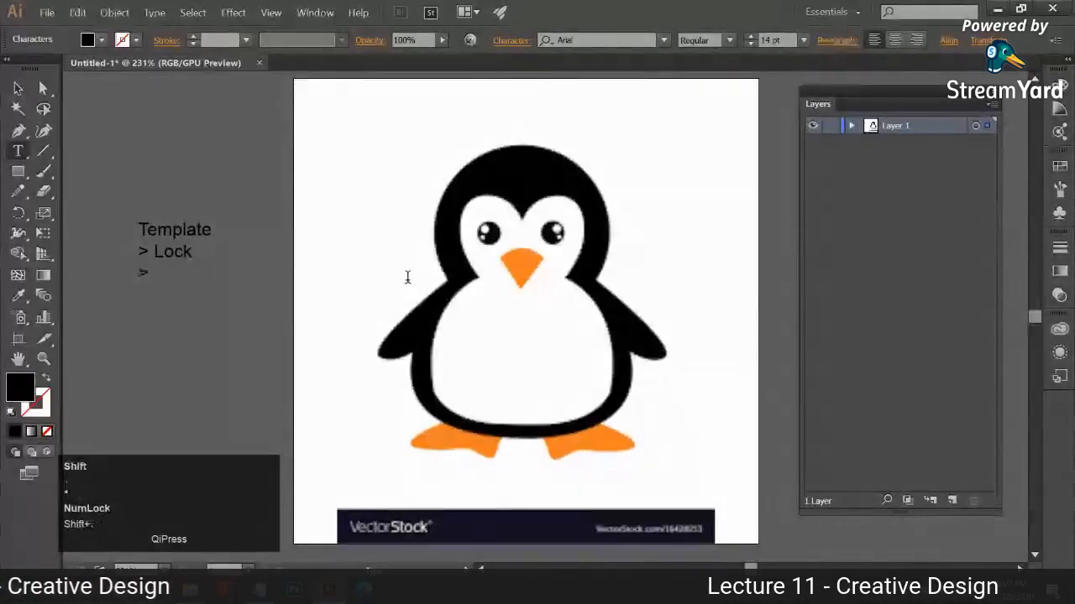
pyautogui.press('BackSpace')
pyautogui.press('BackSpace')
pyautogui.press('BackSpace')
pyautogui.write('Color dim')
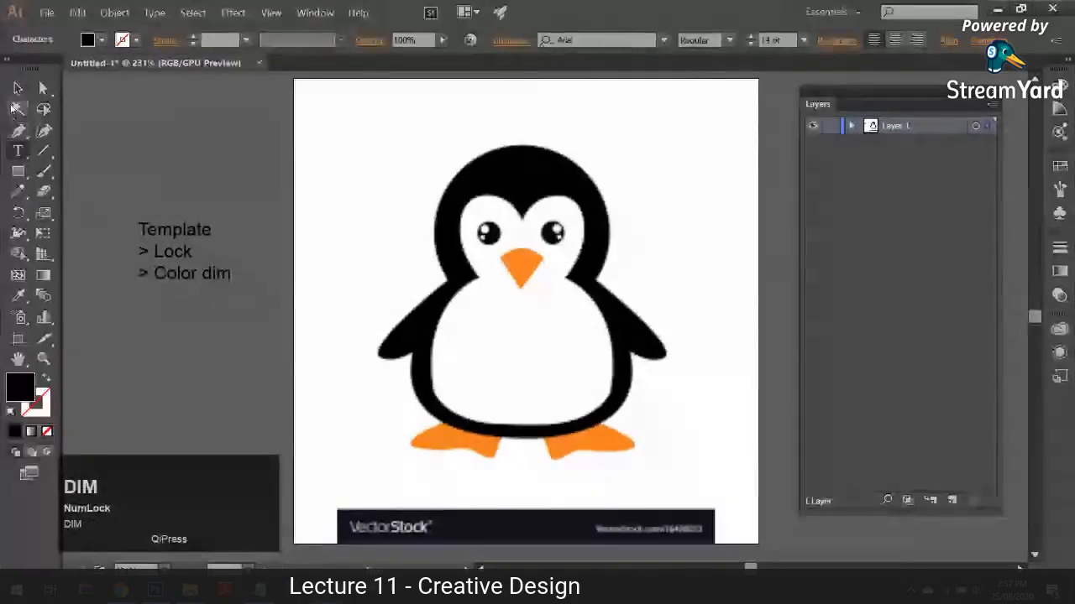
# - Turn Layer 1, holding the penguin image and the text note, into a template layer
pyautogui.click(17, 88)
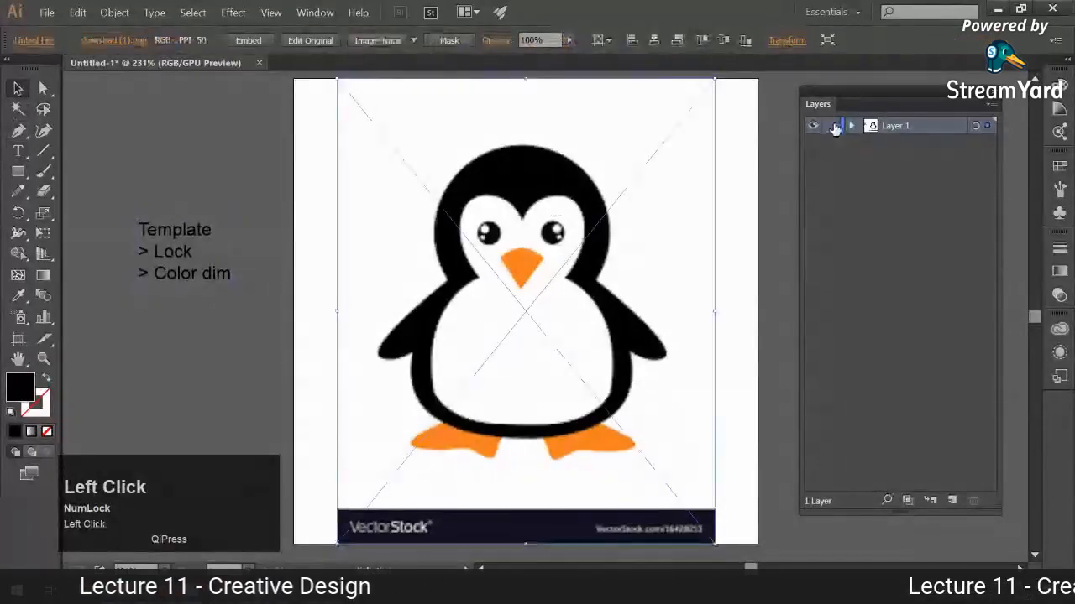
pyautogui.click(984, 126)
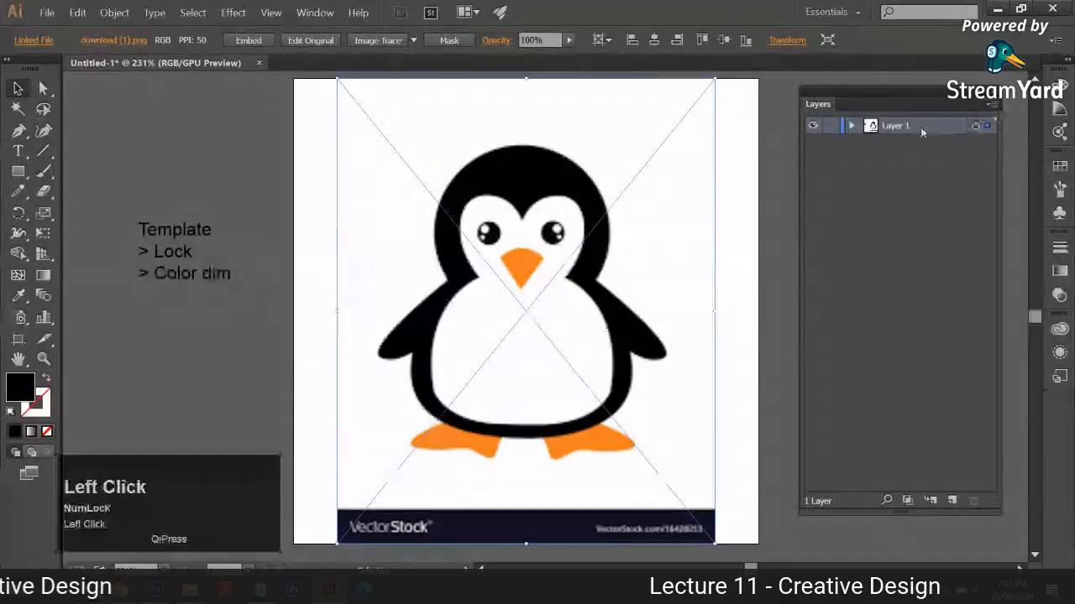
pyautogui.click(991, 107)
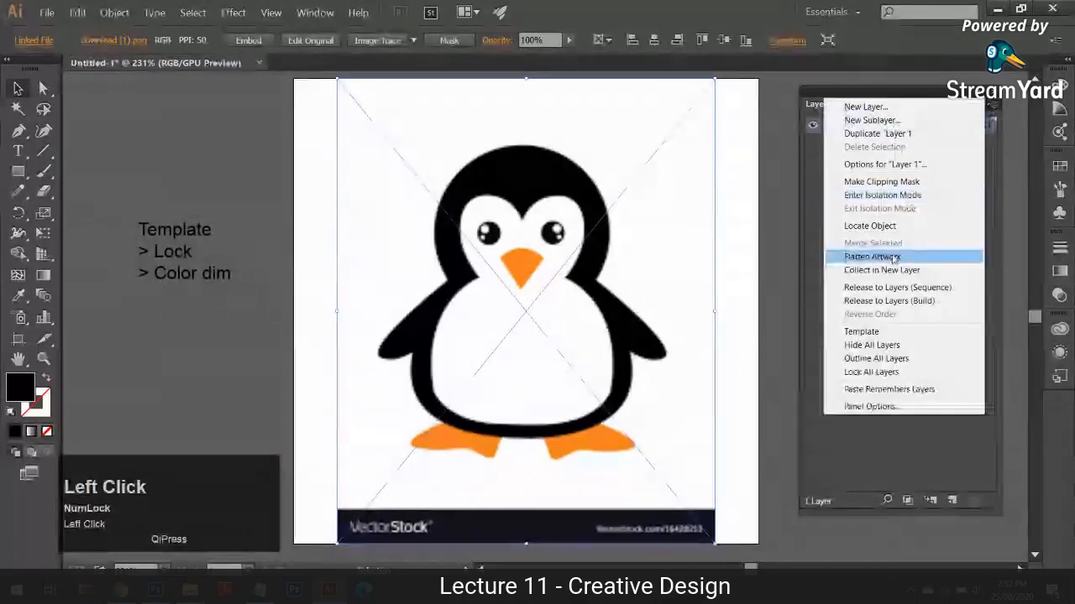
pyautogui.click(881, 333)
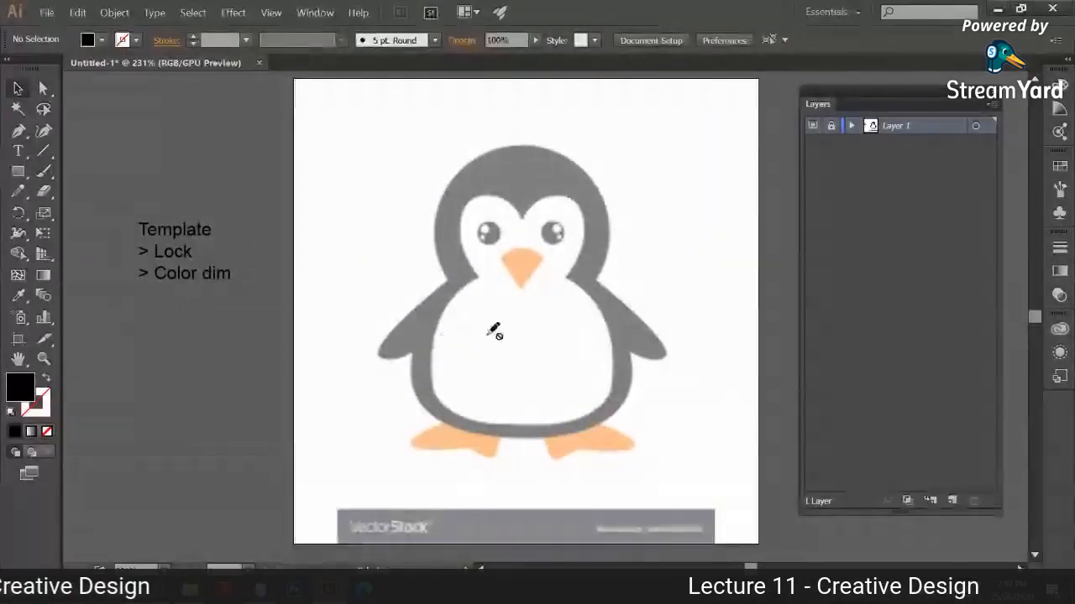
# - Expand Layer 1 and rename it as Original Penguin
pyautogui.click(851, 126)
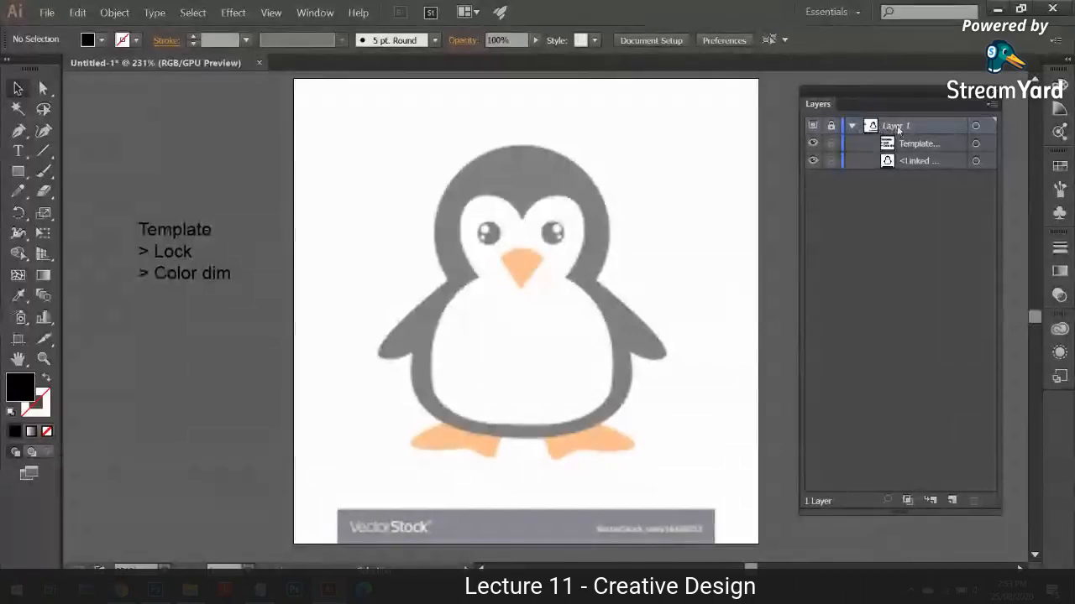
pyautogui.doubleClick(897, 126)
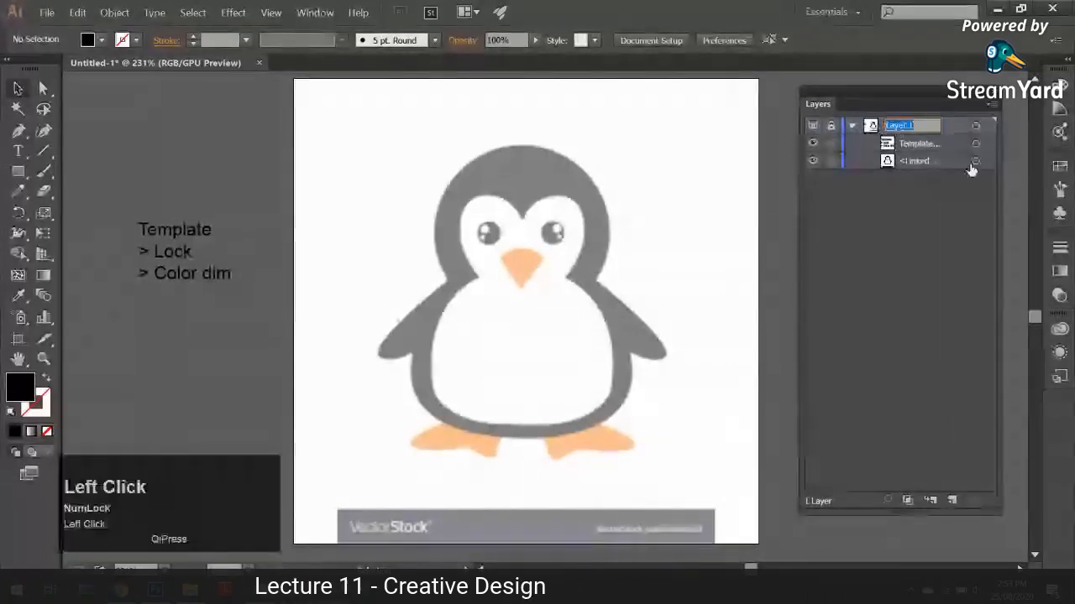
pyautogui.write('Orig')
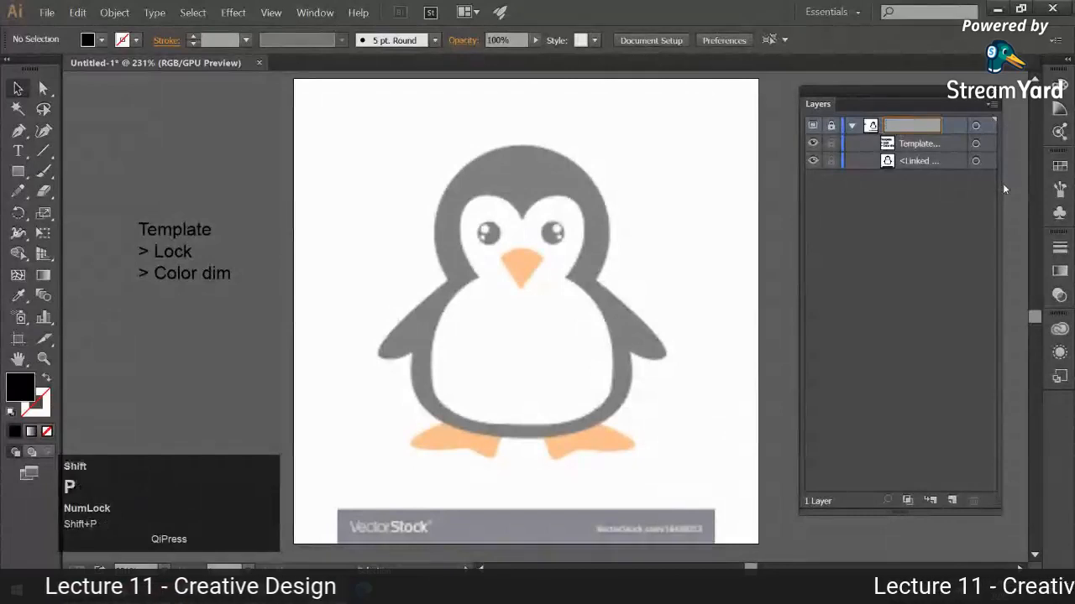
pyautogui.write('inal')
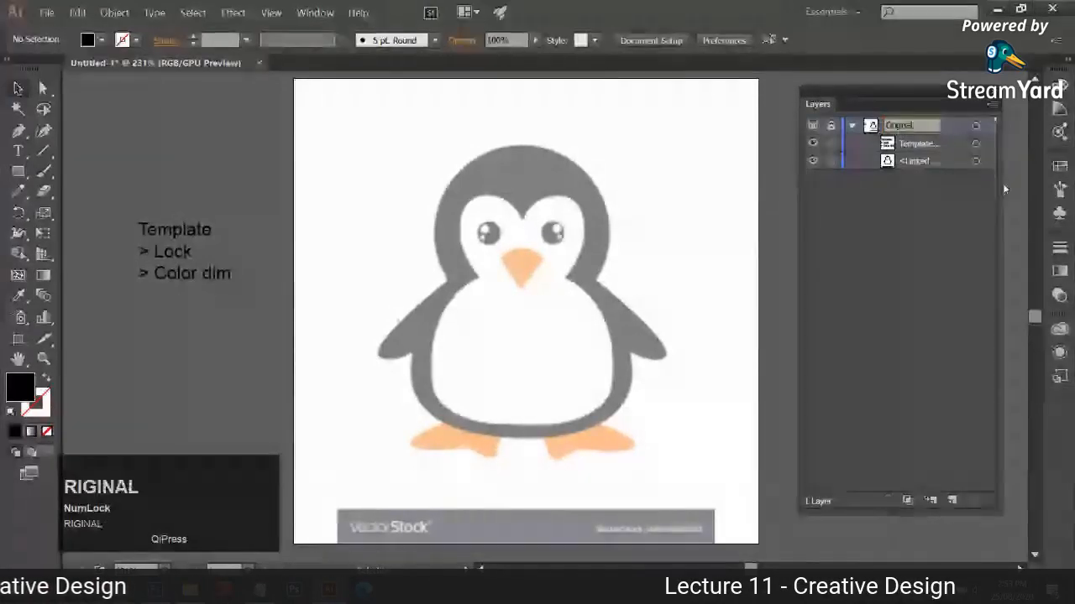
pyautogui.write(' Penguin')
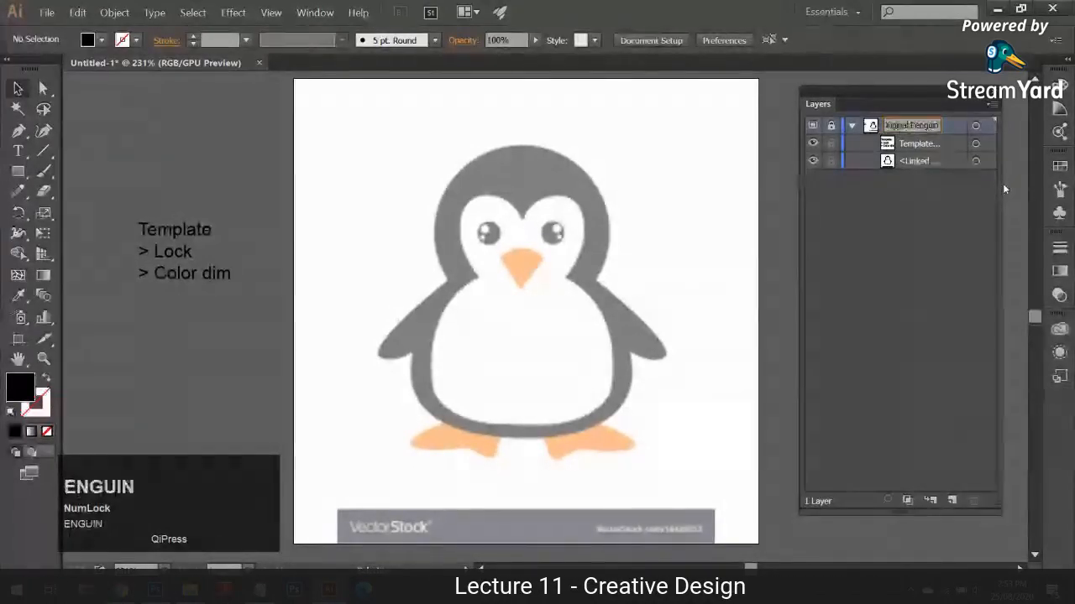
pyautogui.press('Return')
# - Widen the Layers panel on both sides so the layer and object names have more room
pyautogui.moveTo(797, 246); pyautogui.dragTo(761, 245)
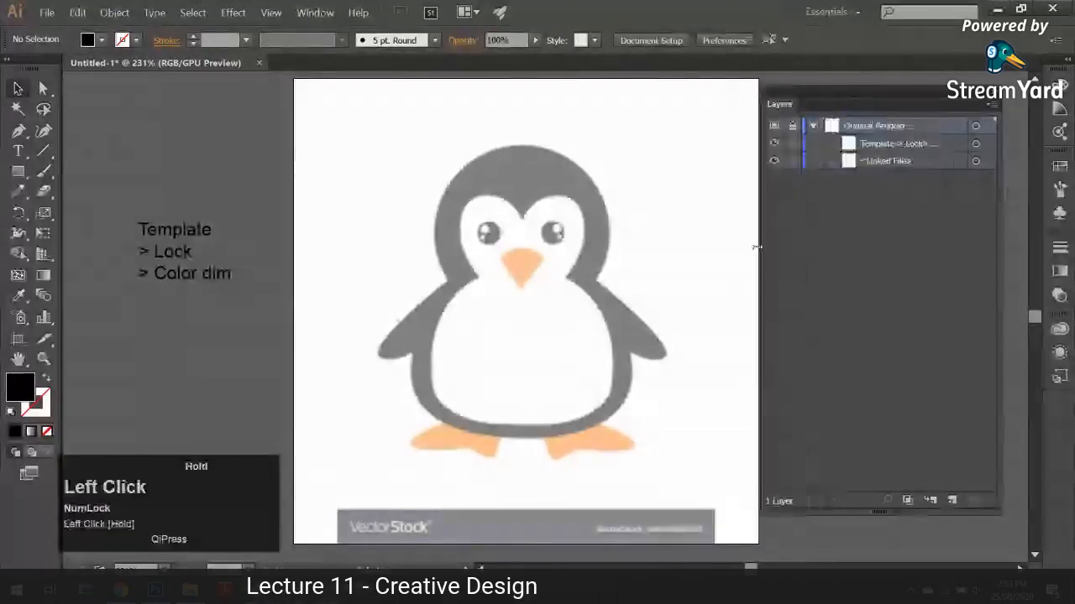
pyautogui.click(1001, 238)
pyautogui.moveTo(1001, 239); pyautogui.dragTo(1023, 239)
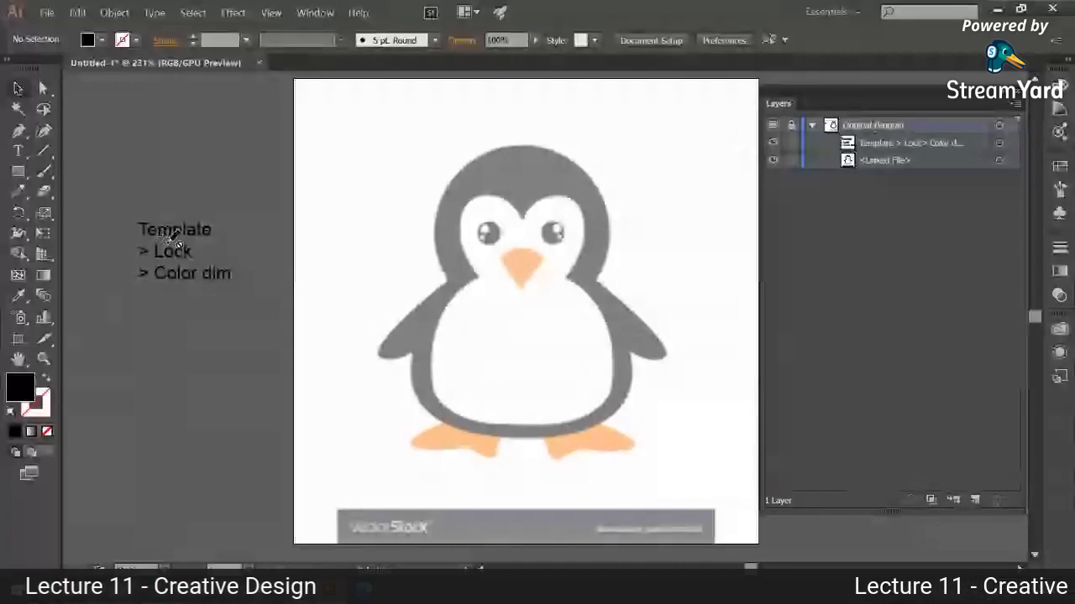
# - Unlock the Original Penguin layer, delete the template text note from it and lock the layer again
pyautogui.click(892, 158)
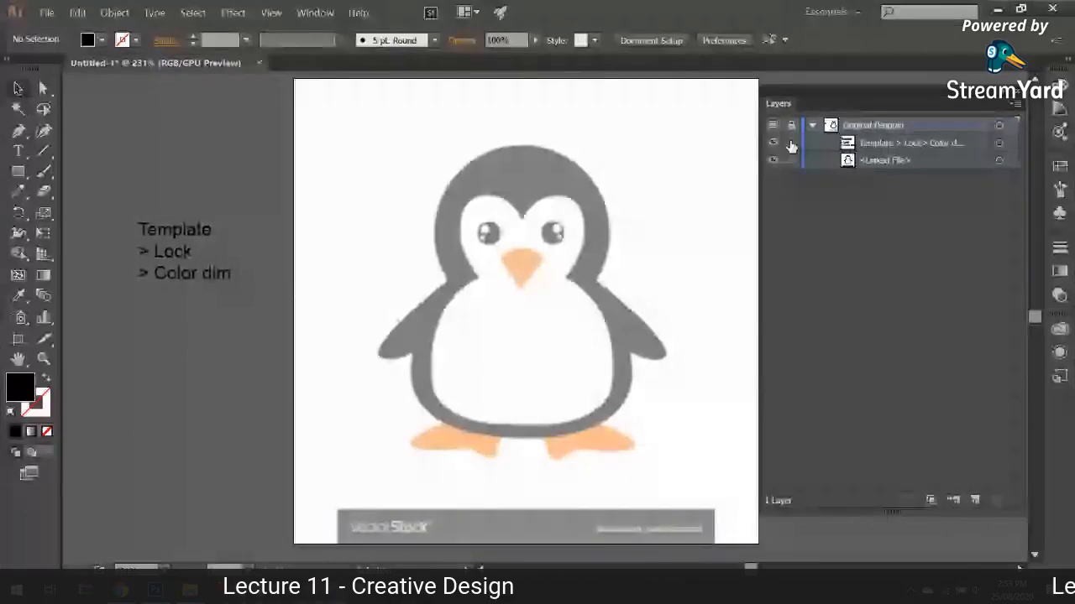
pyautogui.click(909, 144)
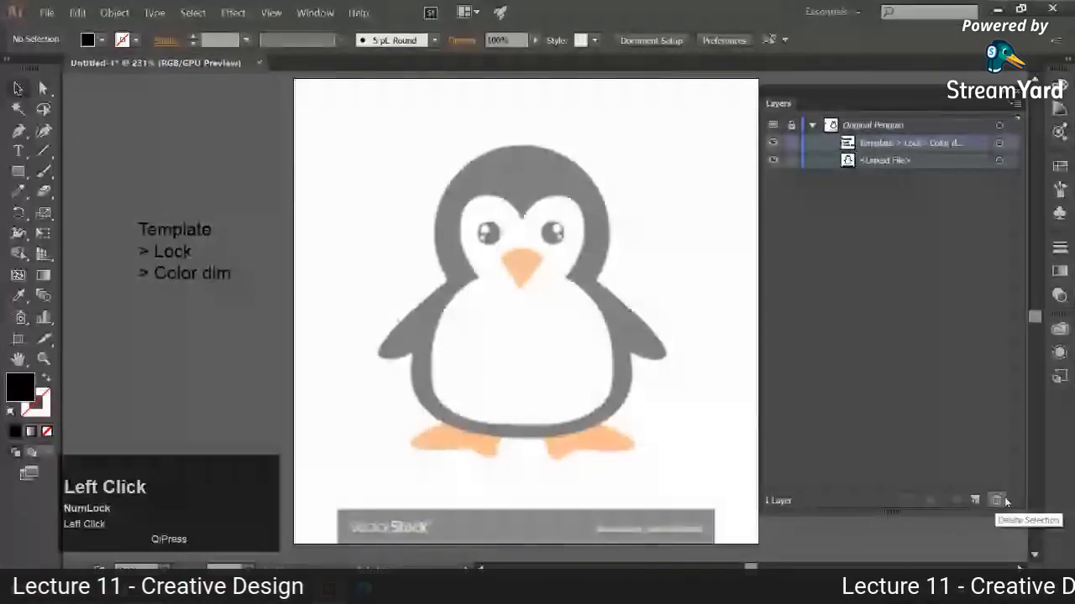
pyautogui.click(790, 128)
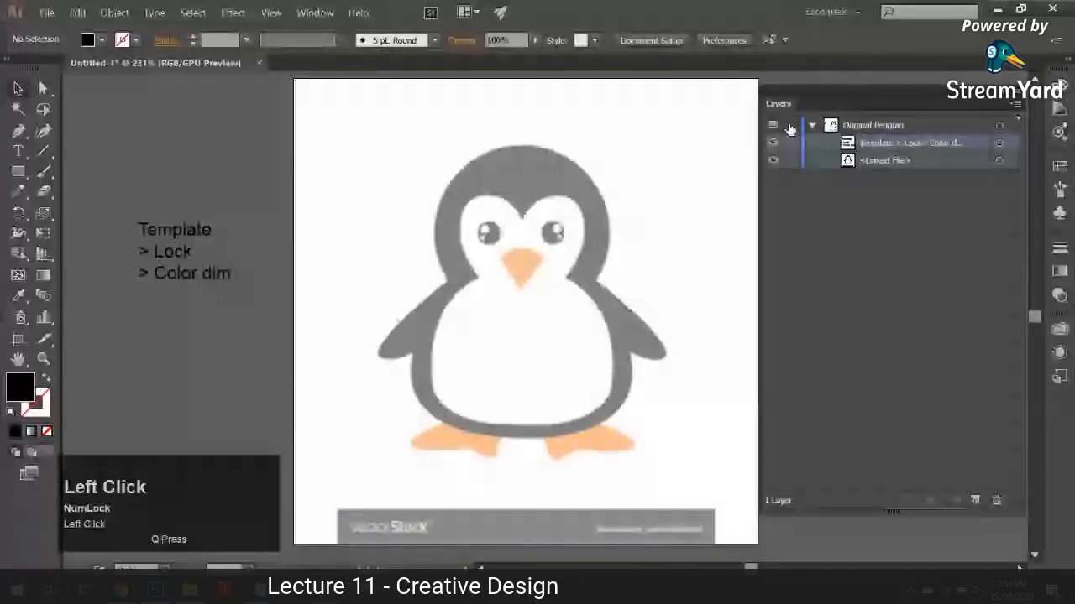
pyautogui.click(997, 502)
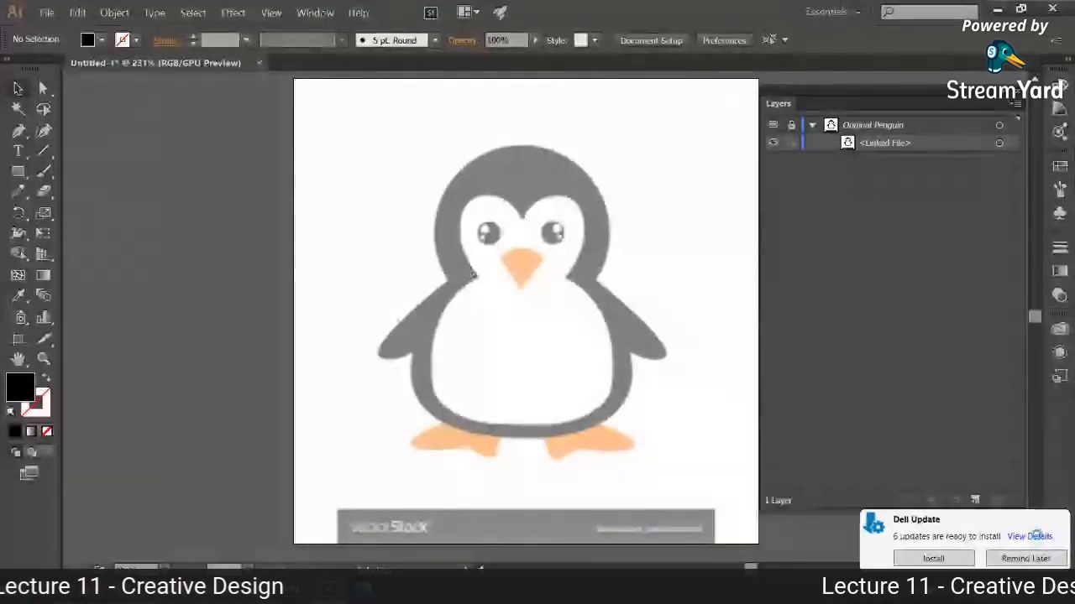
pyautogui.click(1025, 558)
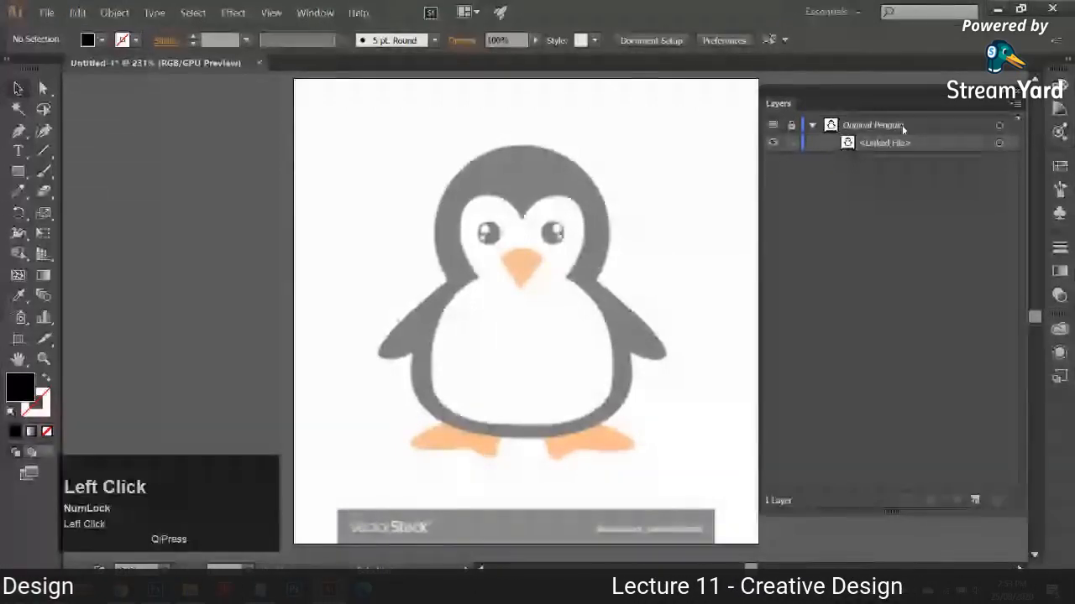
# - Collapse the Original Penguin layer and create a new layer above it named Black Body
pyautogui.click(812, 125)
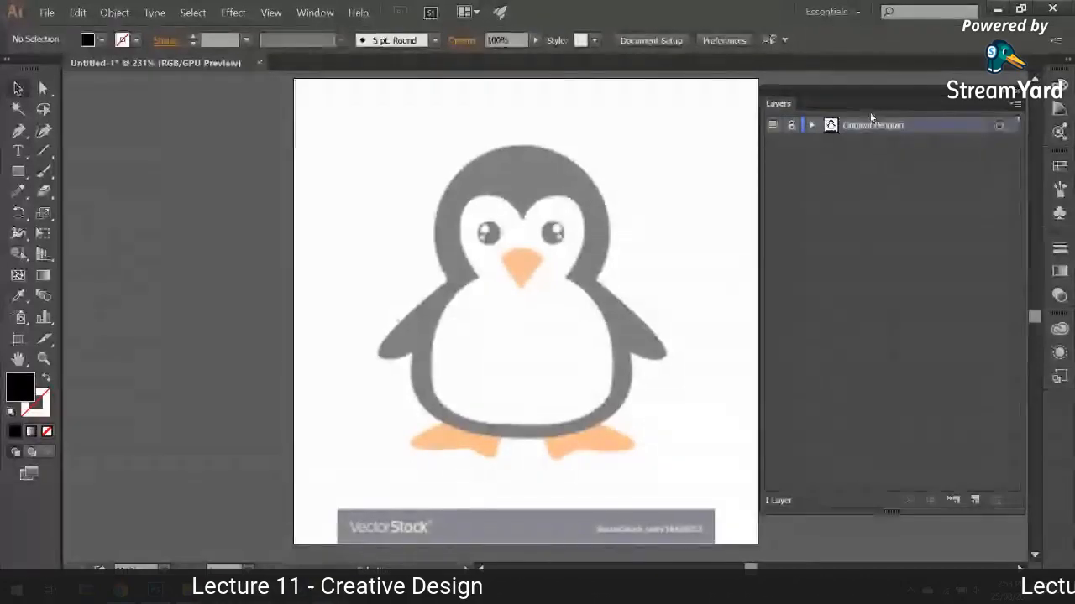
pyautogui.click(975, 501)
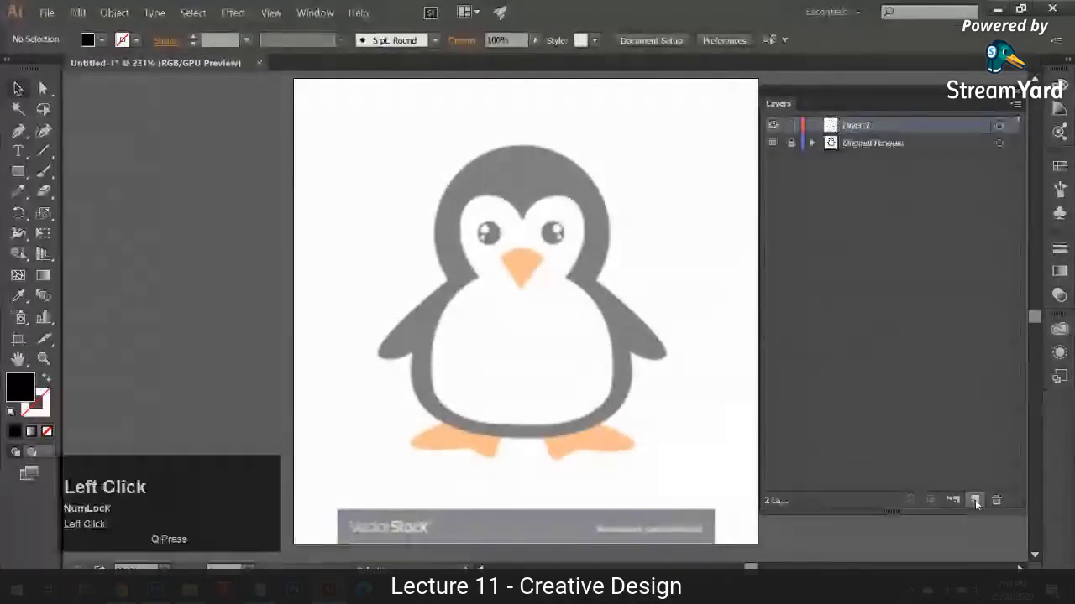
pyautogui.doubleClick(870, 125)
pyautogui.write('L')
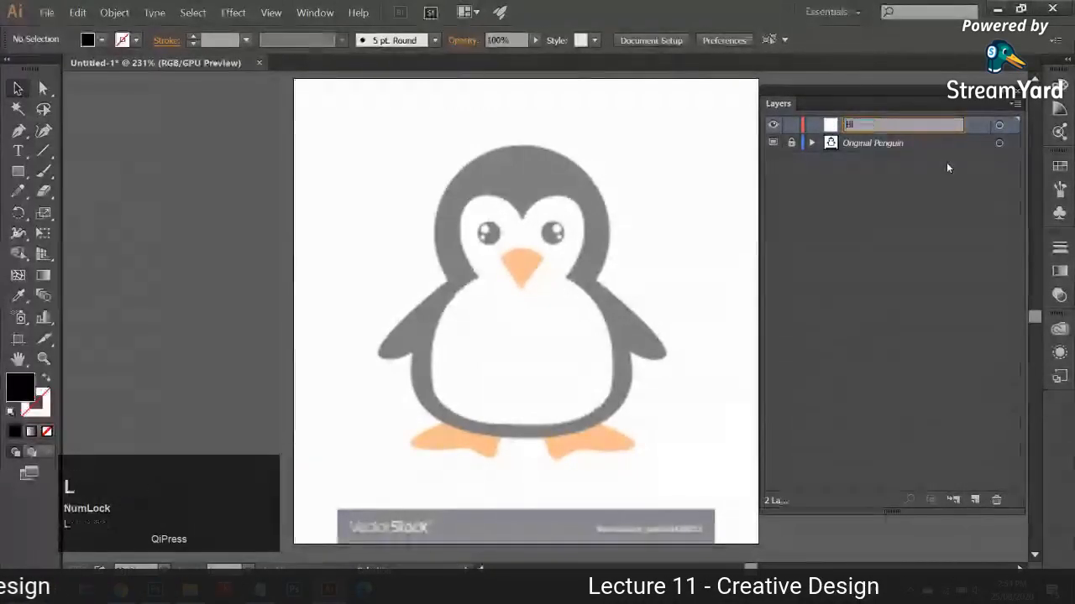
pyautogui.write('ack Body')
pyautogui.press('Return')
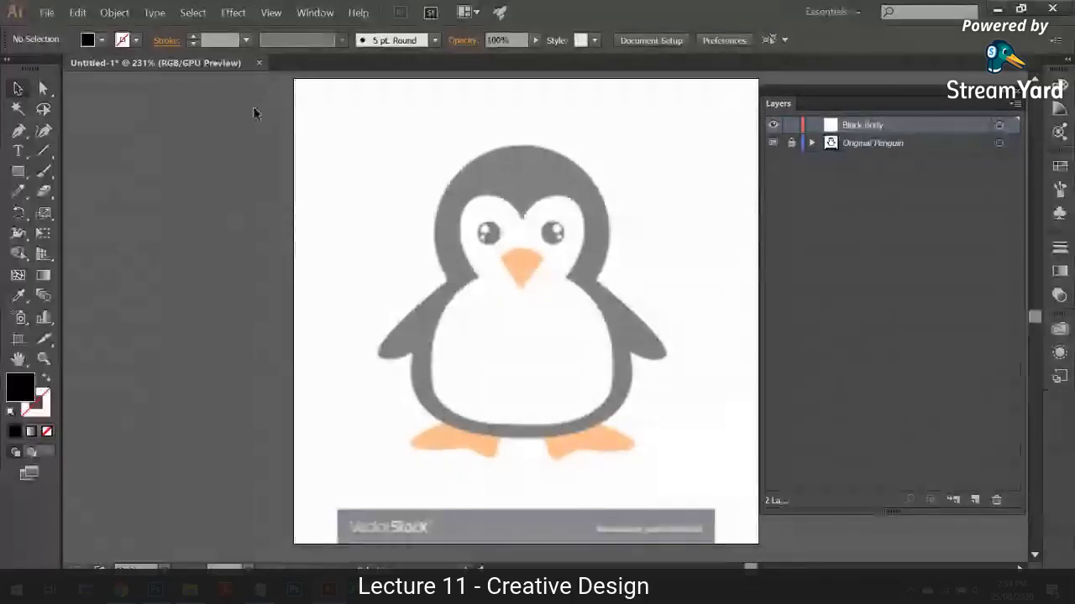
# - Show the rulers and place a vertical guide through the centre of the penguin's head and beak
pyautogui.click(277, 20)
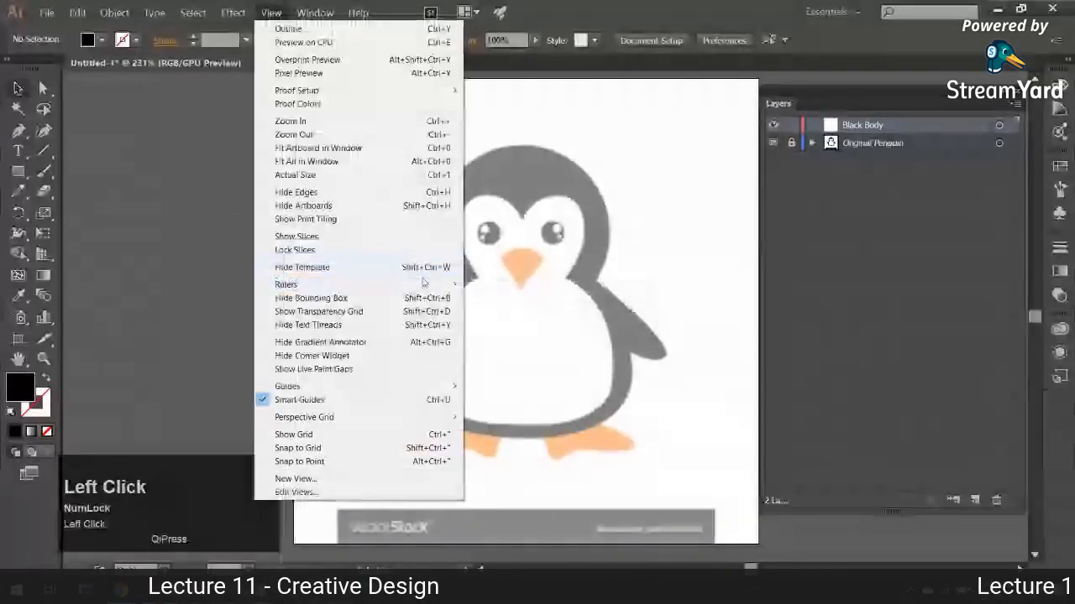
pyautogui.moveTo(459, 282)
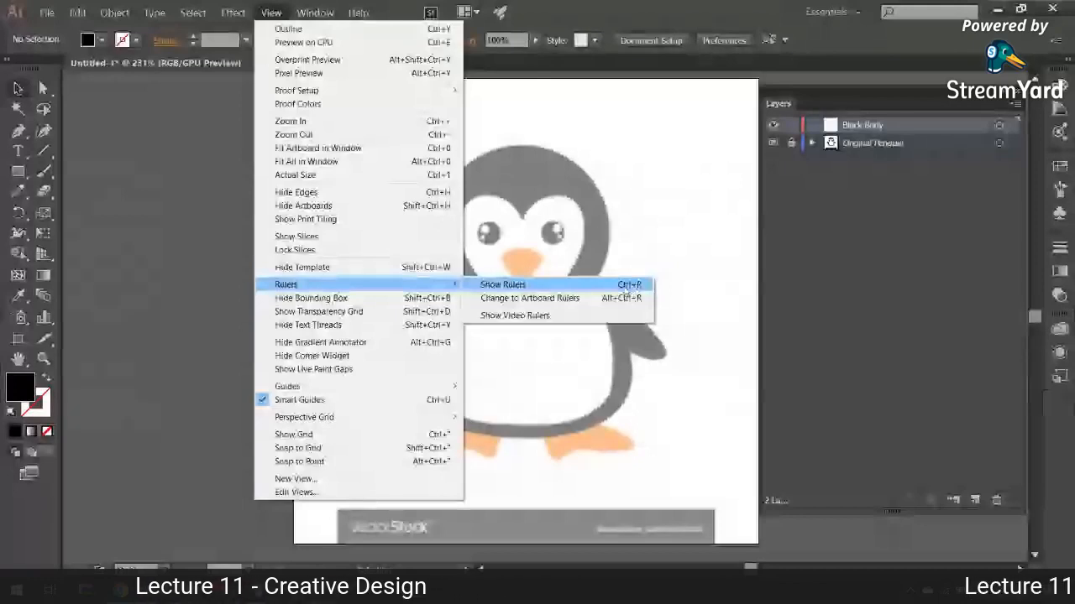
pyautogui.hotkey('ctrl', 'r')
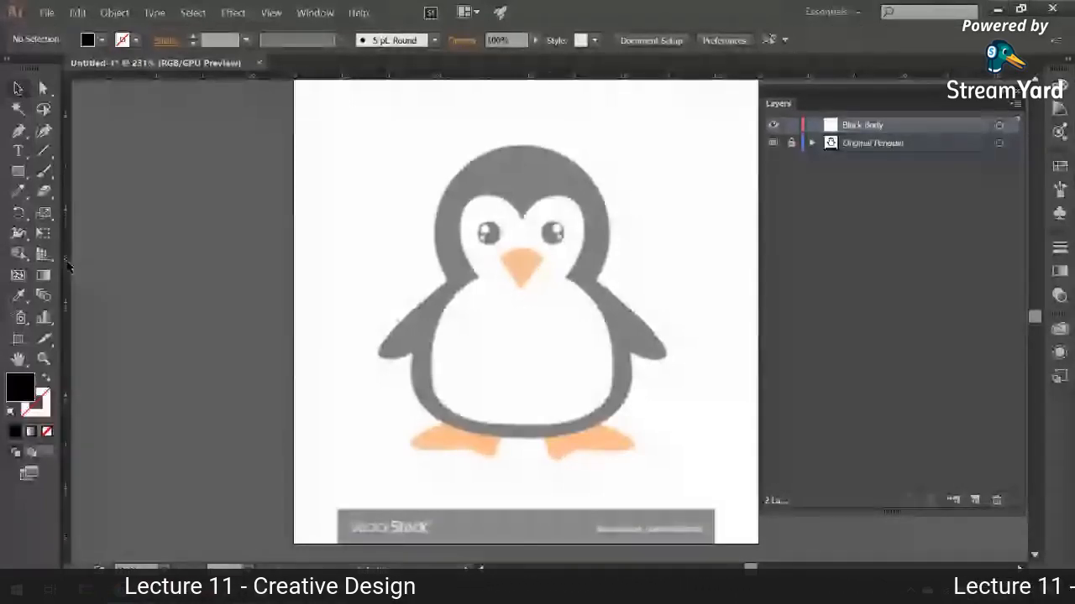
pyautogui.moveTo(67, 258); pyautogui.dragTo(522, 217)
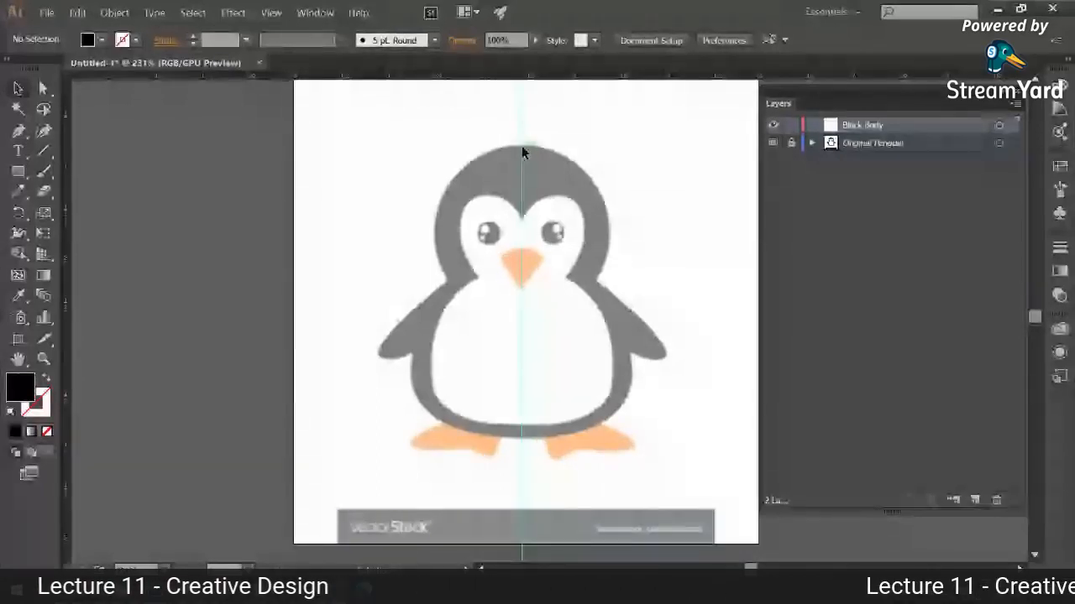
# - With the Pen tool, trace the left side of the penguin's head from the guide at the crown to the neck corner
pyautogui.moveTo(522, 152); pyautogui.dragTo(531, 200)
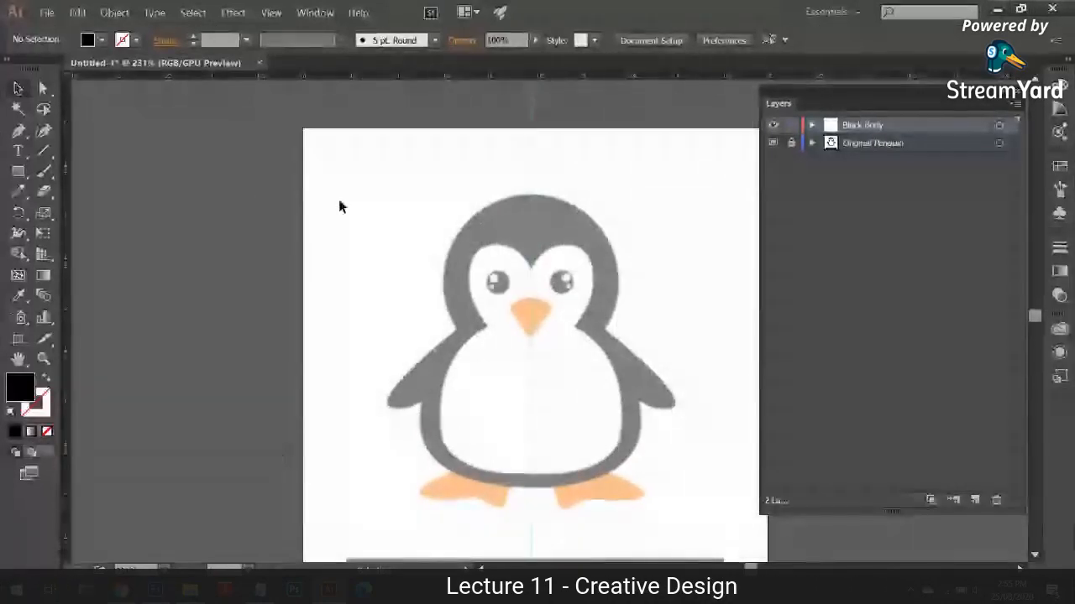
pyautogui.click(20, 132)
pyautogui.hotkey('ctrl', '=')
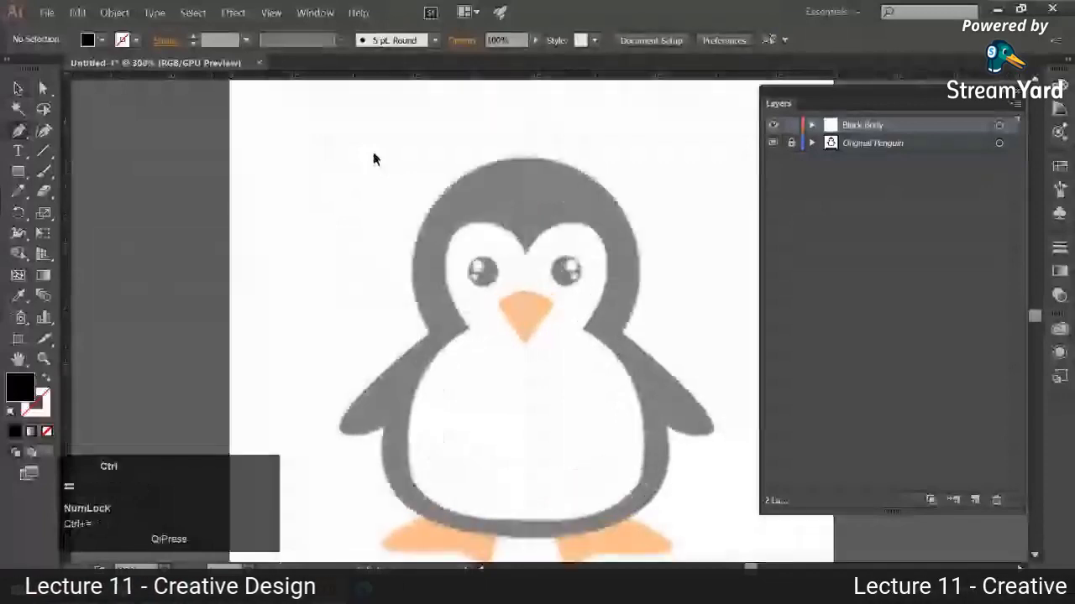
pyautogui.hotkey('ctrl', '=')
pyautogui.click(519, 179)
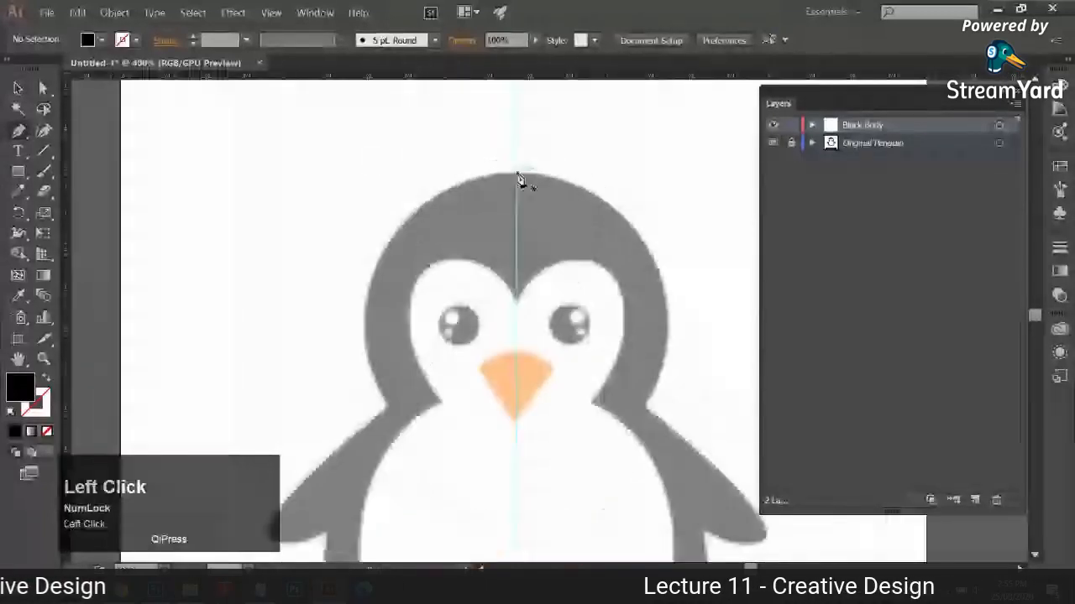
pyautogui.scroll(-2, 496, 206)
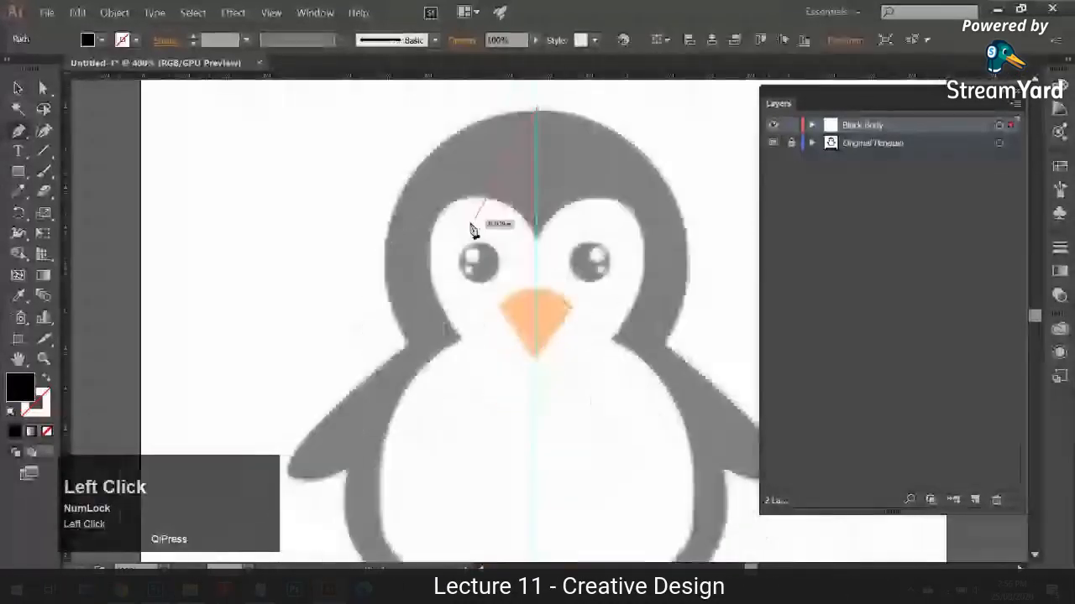
pyautogui.moveTo(388, 243); pyautogui.dragTo(366, 383)
pyautogui.moveTo(367, 358); pyautogui.dragTo(362, 378)
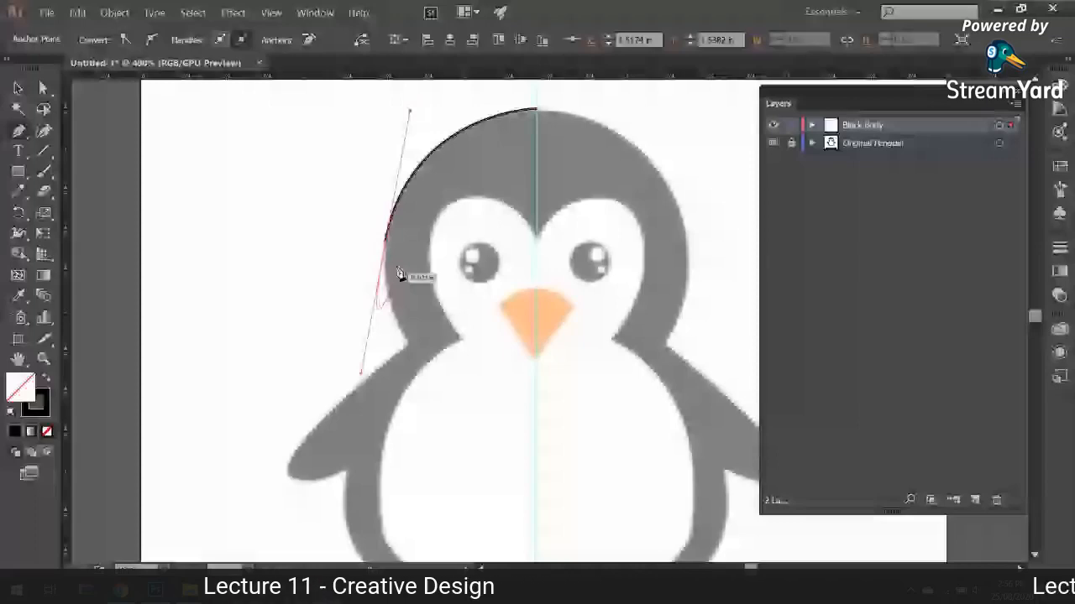
pyautogui.moveTo(405, 190); pyautogui.dragTo(370, 262)
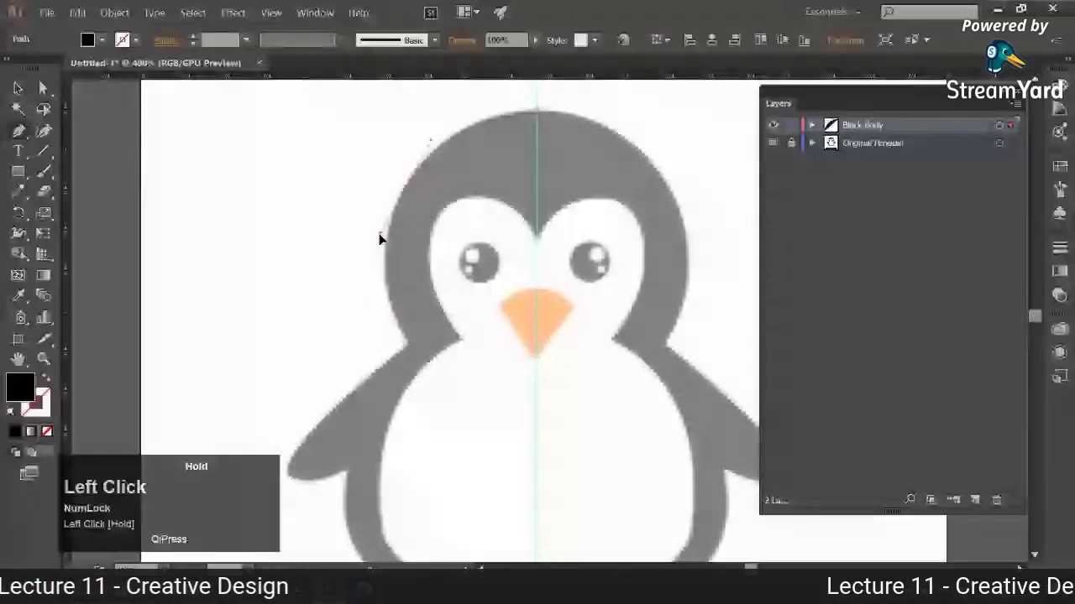
pyautogui.click(409, 342)
# - Continue the path around the left wing and down the body's outer edge to the guide at the penguin's base
pyautogui.moveTo(497, 322); pyautogui.dragTo(533, 227)
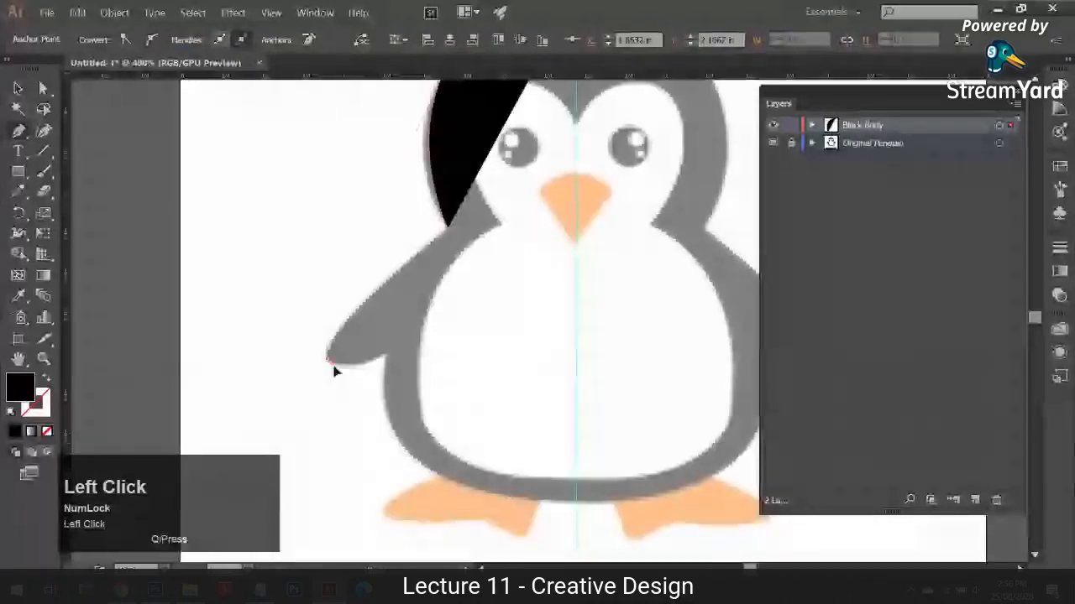
pyautogui.moveTo(329, 361); pyautogui.dragTo(347, 364)
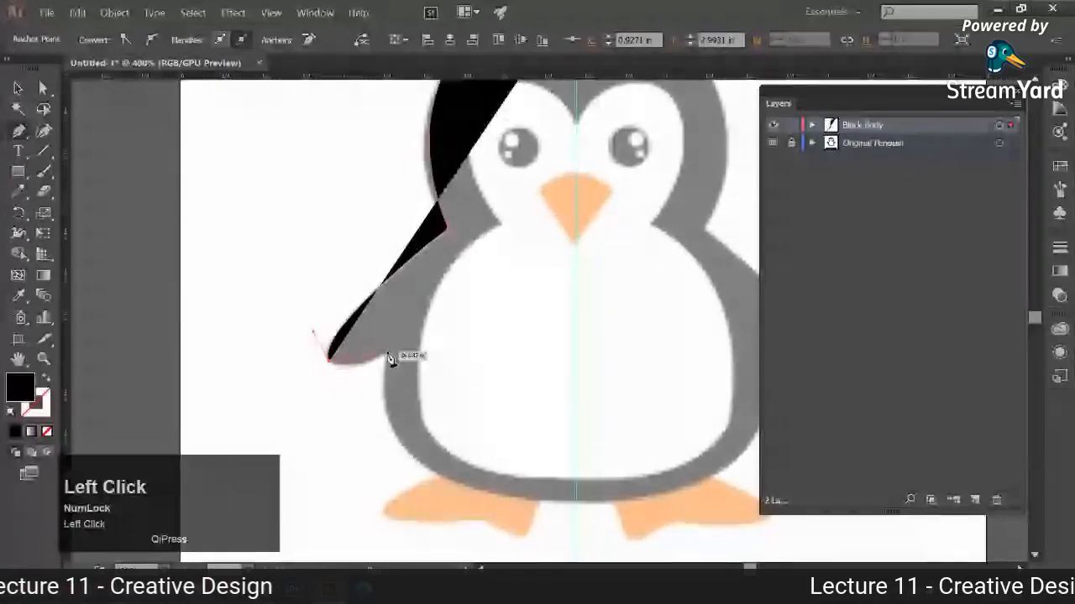
pyautogui.moveTo(388, 359)
pyautogui.mouseDown()
pyautogui.moveTo(426, 330)
pyautogui.moveTo(391, 358)
pyautogui.mouseUp()
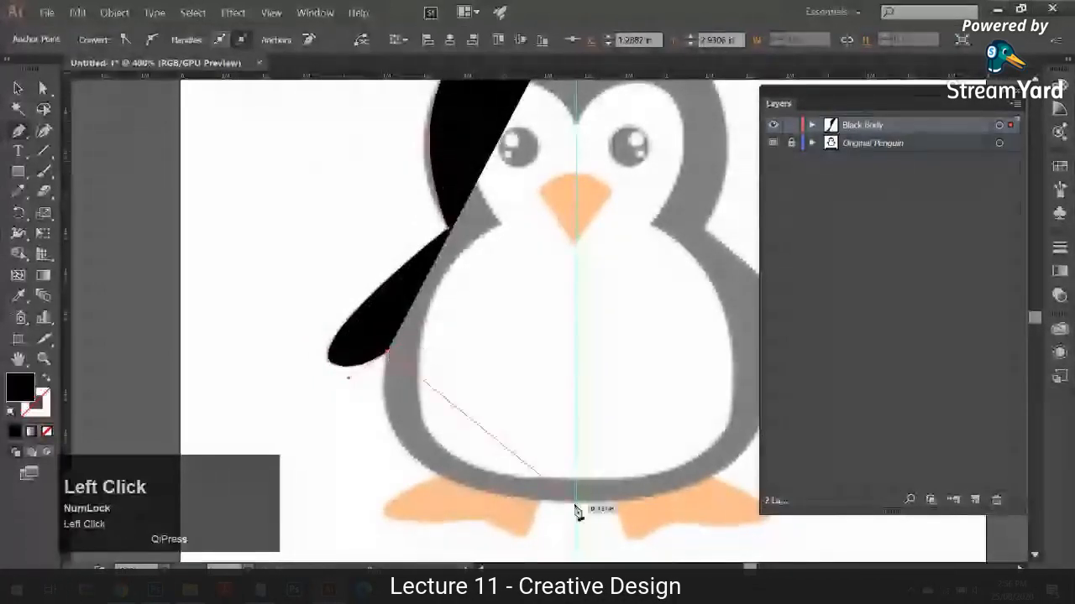
pyautogui.moveTo(576, 509); pyautogui.dragTo(814, 504)
# - Swap fill and stroke to leave only a black outline, and close the path with a straight line along the guide to the crown
pyautogui.click(48, 381)
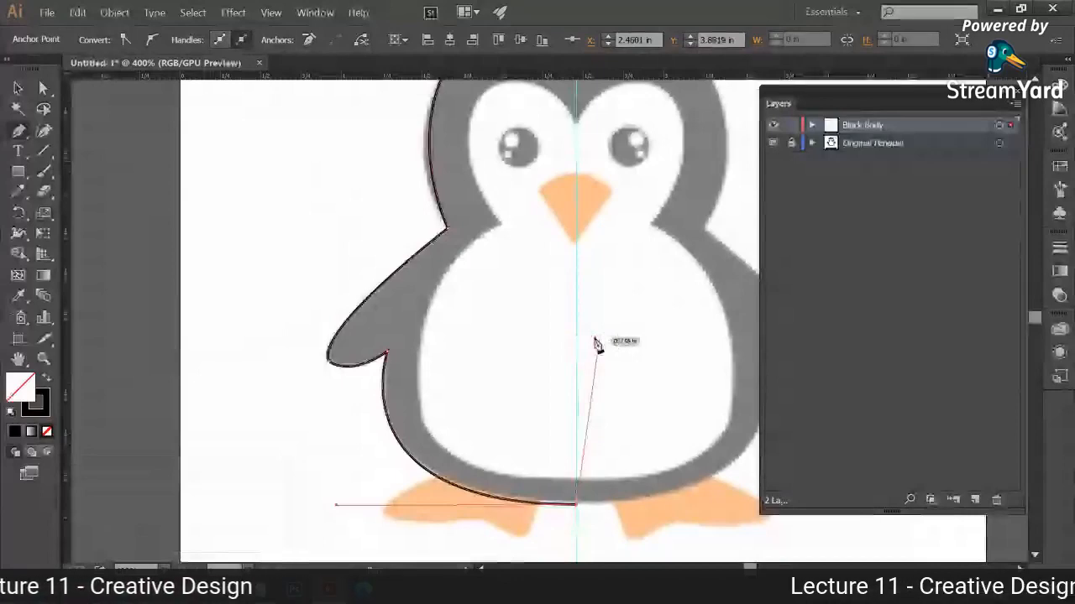
pyautogui.press('space')
pyautogui.moveTo(604, 295); pyautogui.dragTo(539, 355)
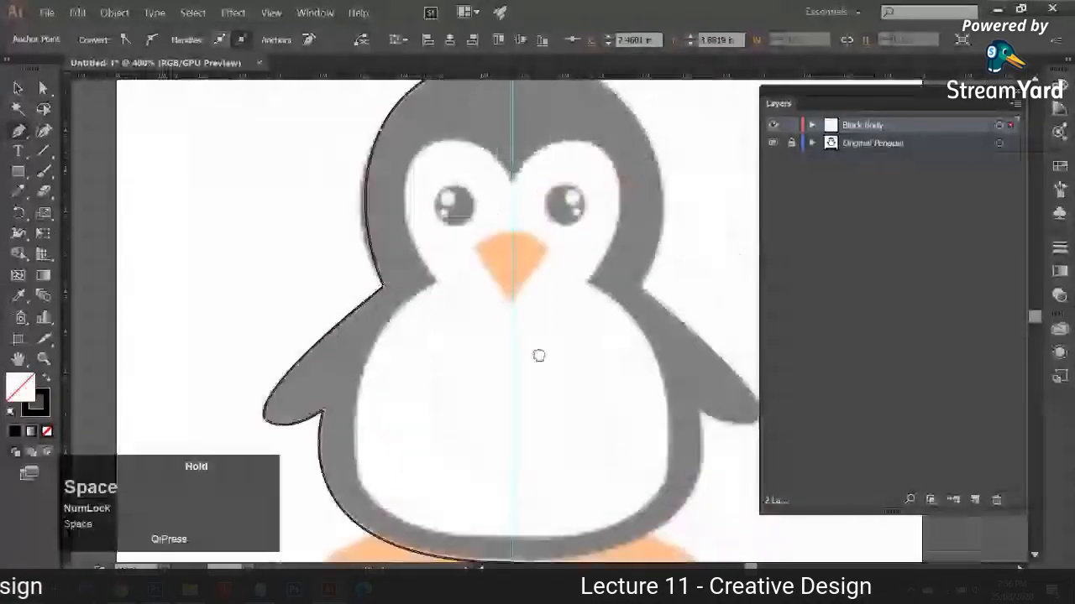
pyautogui.hotkey('ctrl', '-')
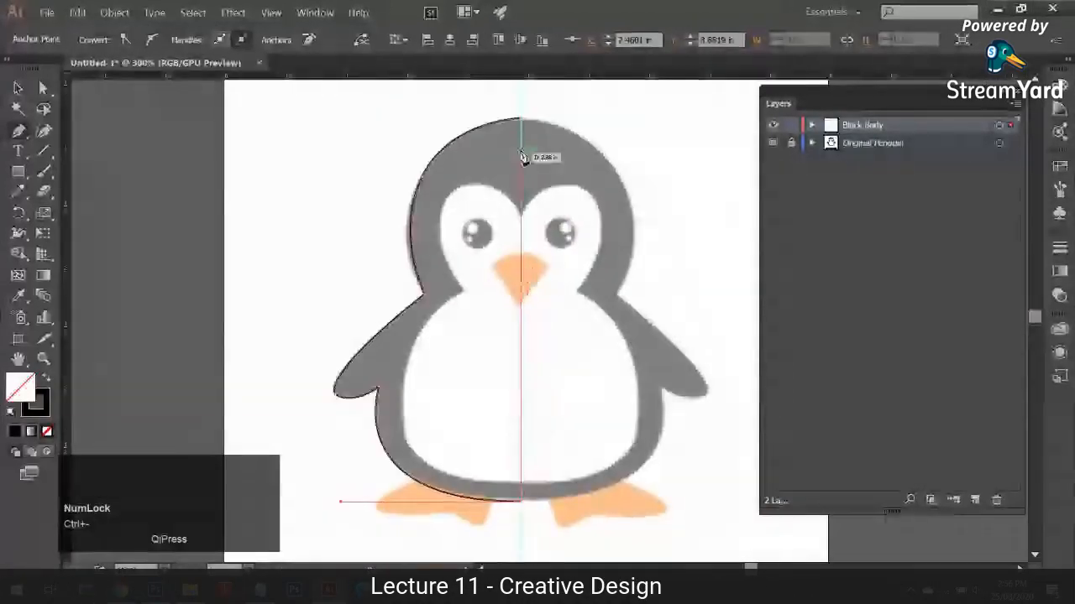
pyautogui.click(522, 121)
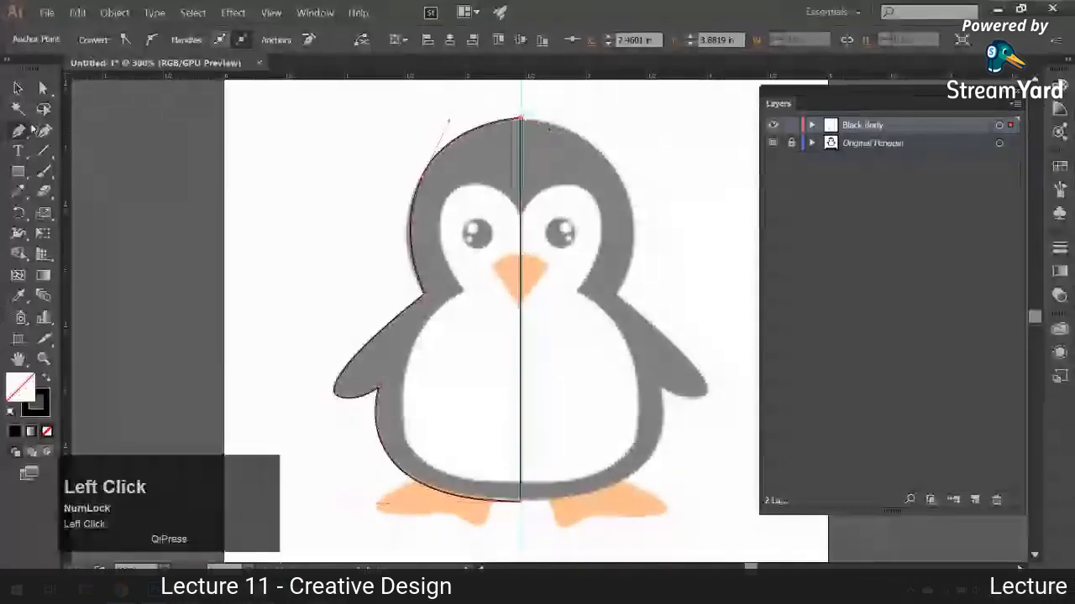
# - Select the traced half-body path, swap its fill and stroke to make it solid black without an outline, and deselect it
pyautogui.click(19, 88)
pyautogui.click(280, 287)
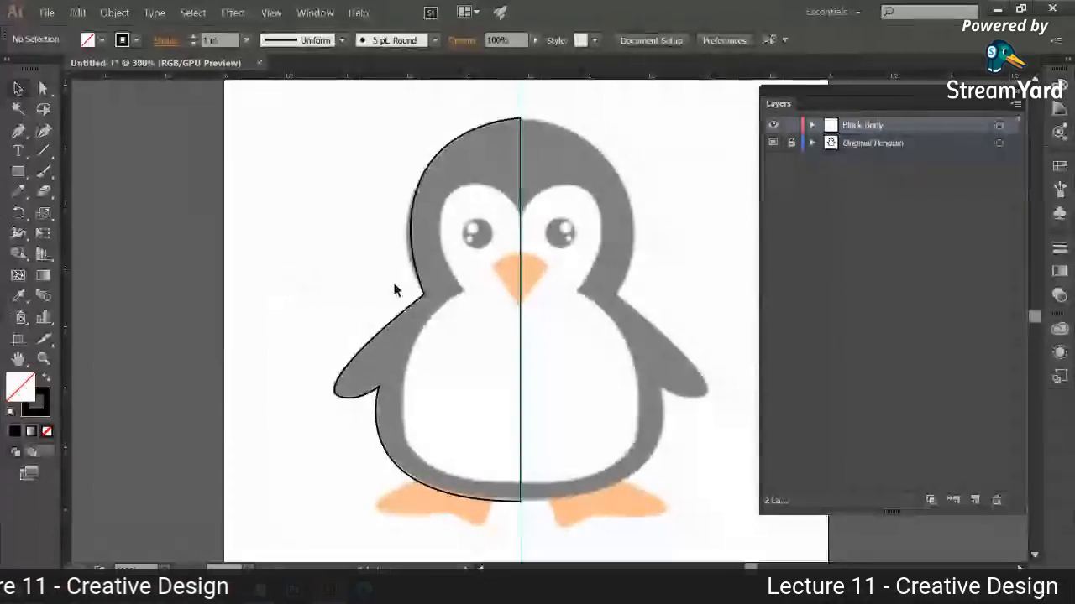
pyautogui.click(420, 304)
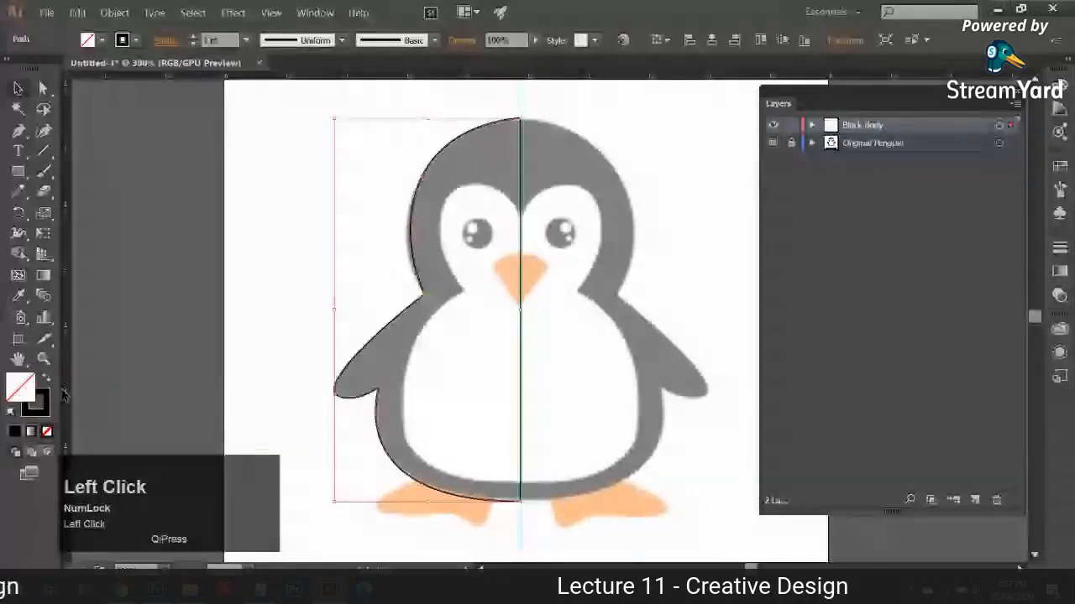
pyautogui.click(46, 378)
pyautogui.click(140, 351)
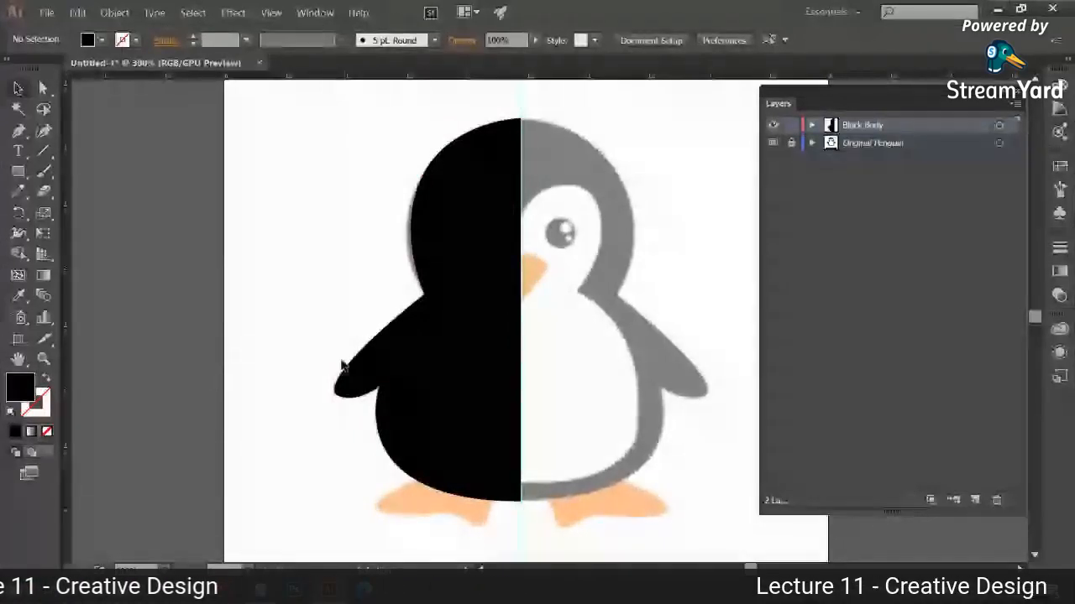
pyautogui.click(470, 248)
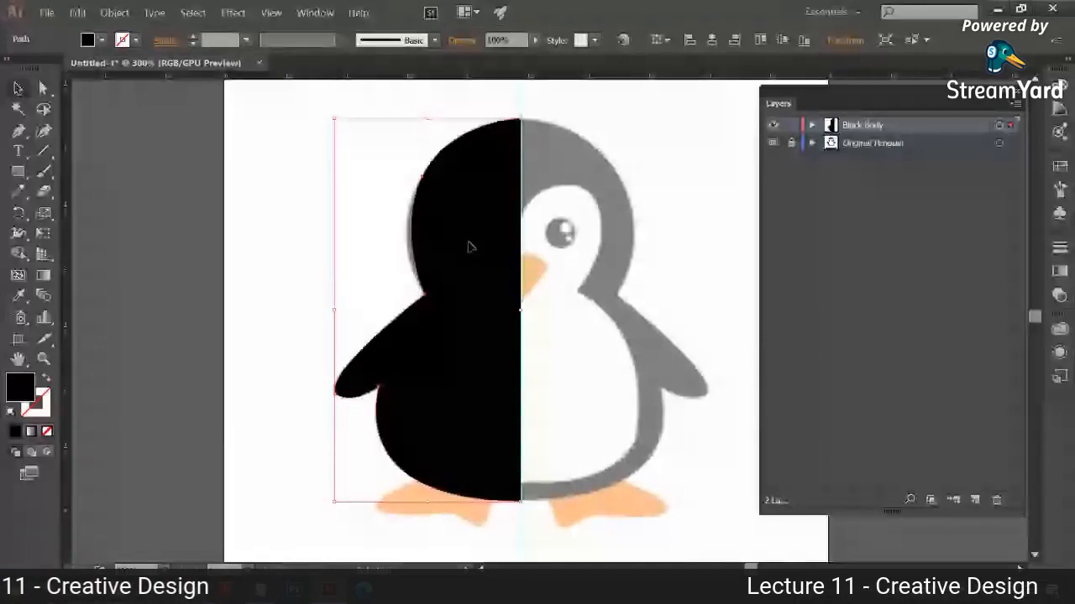
pyautogui.rightClick(471, 247)
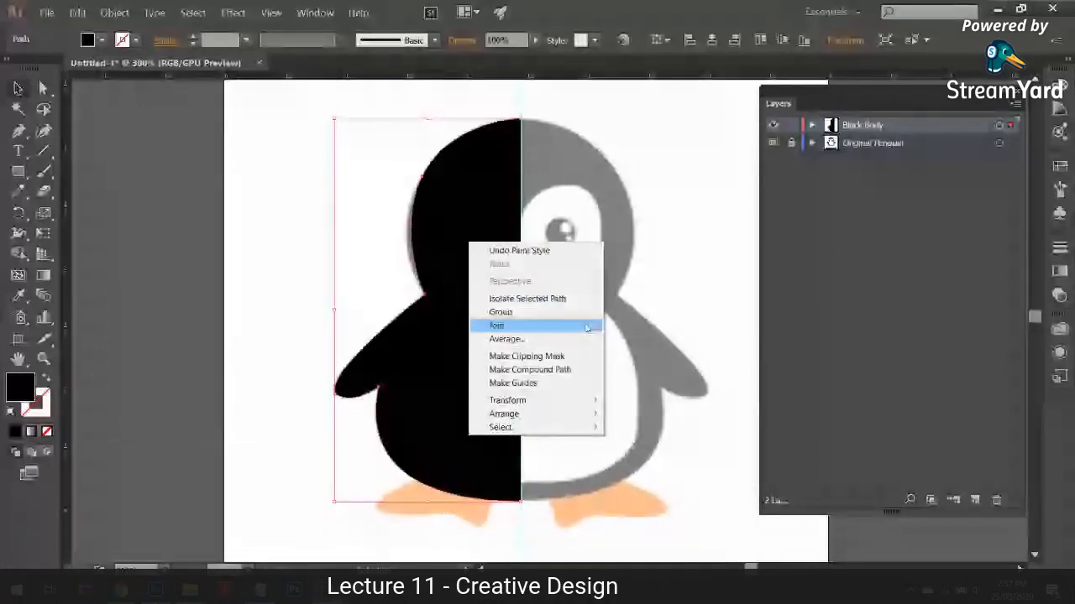
pyautogui.moveTo(587, 401)
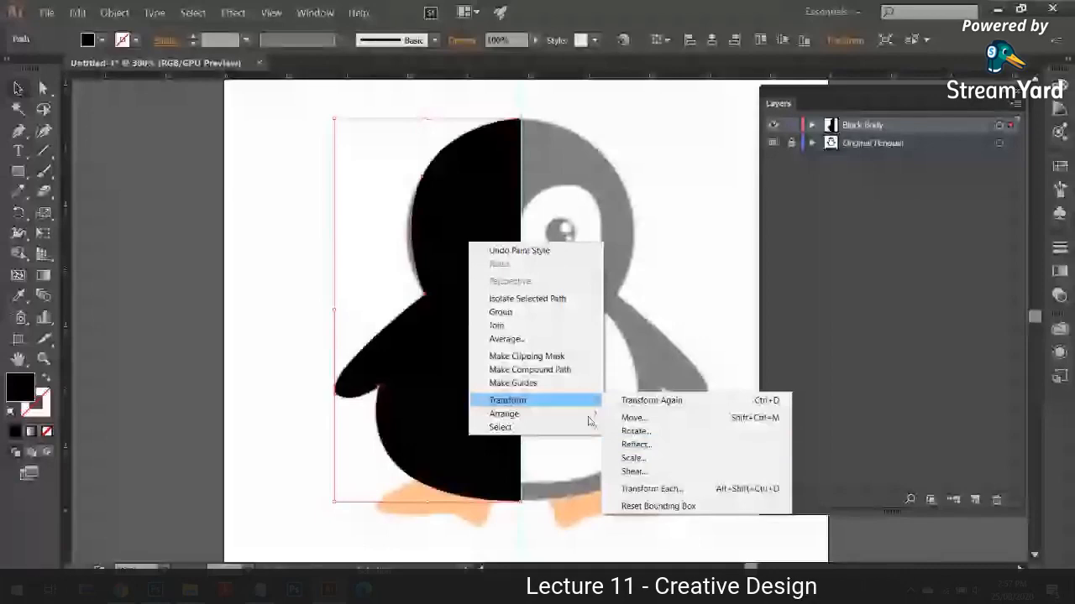
pyautogui.click(492, 233)
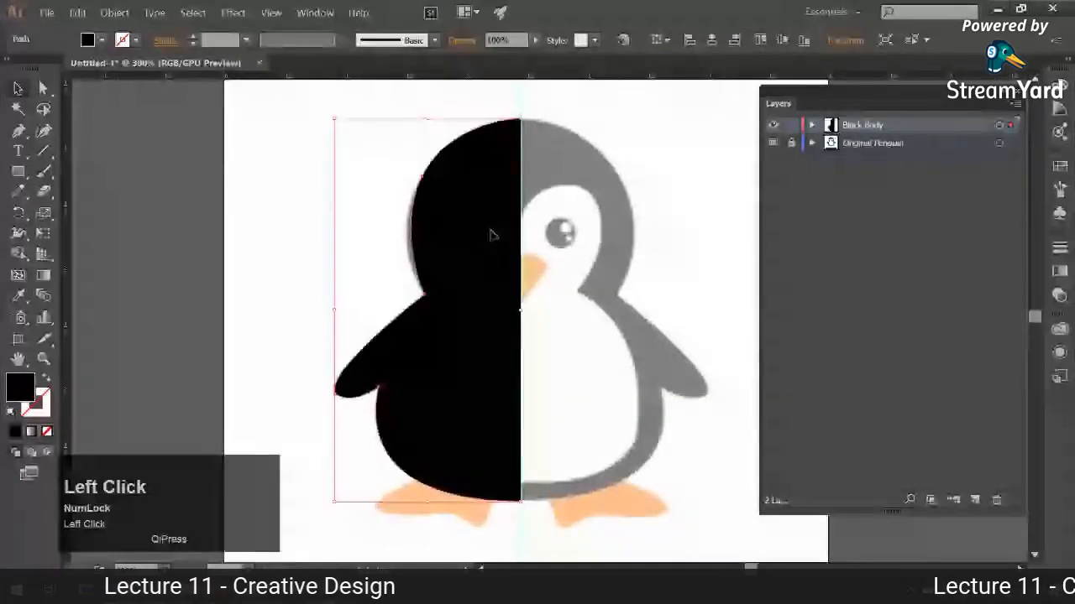
pyautogui.rightClick(492, 234)
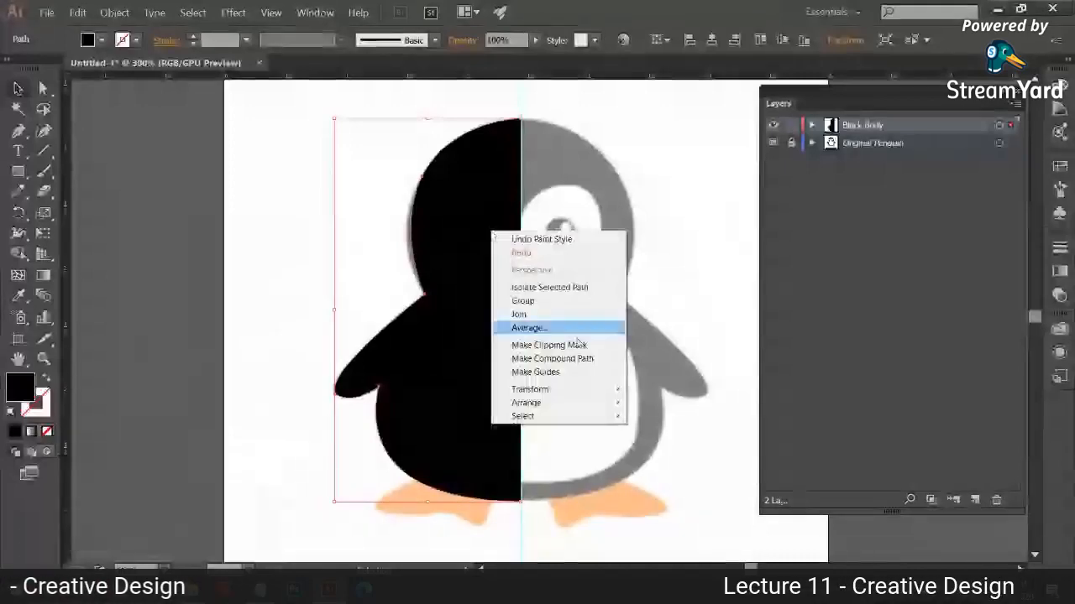
pyautogui.moveTo(554, 390)
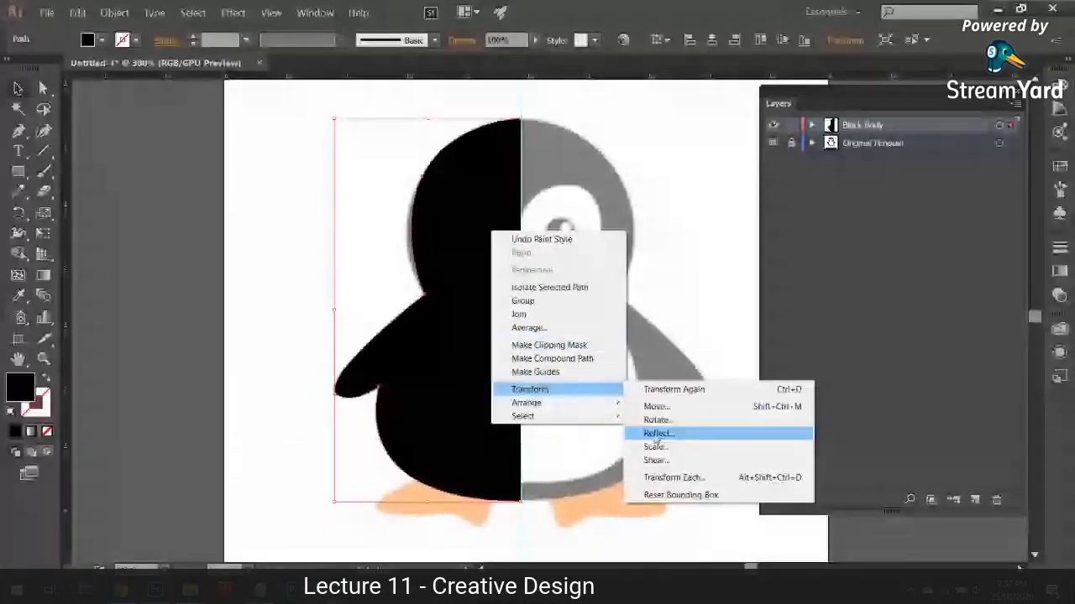
pyautogui.click(654, 434)
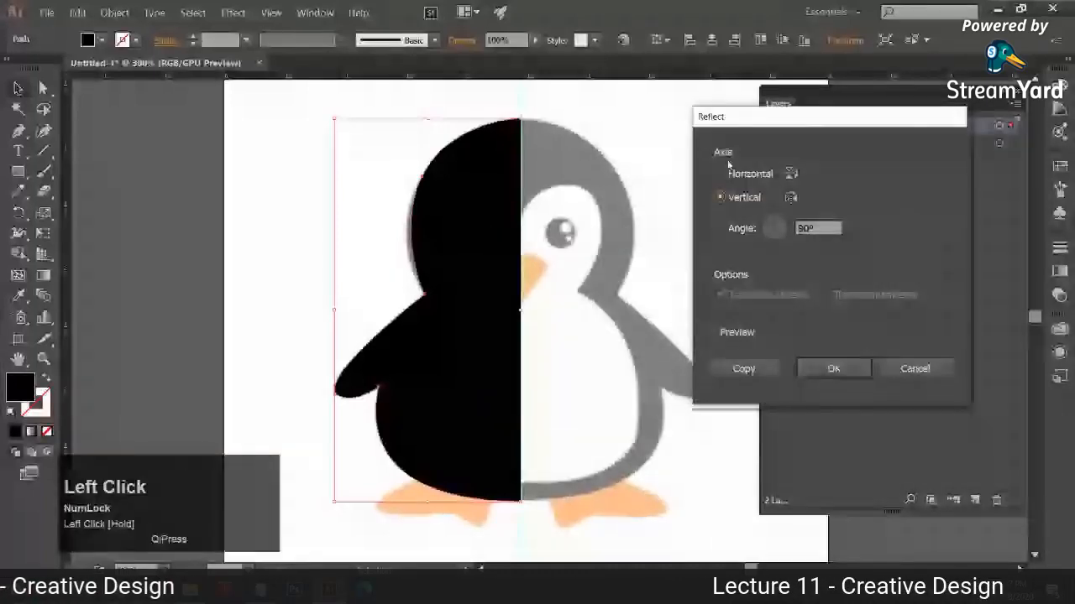
pyautogui.moveTo(722, 151); pyautogui.dragTo(86, 121)
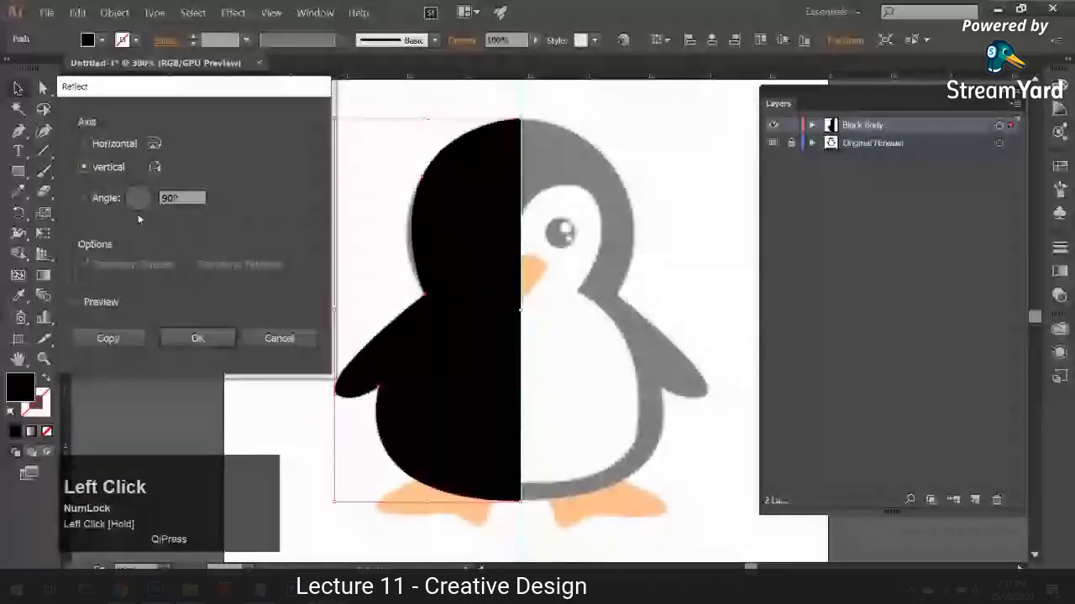
pyautogui.click(76, 302)
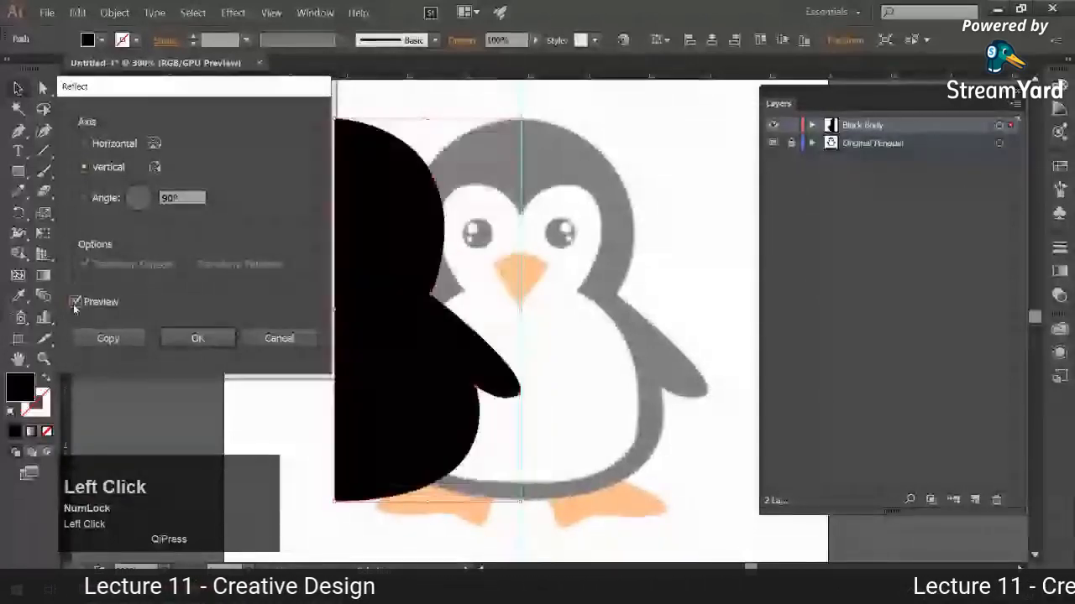
pyautogui.click(84, 143)
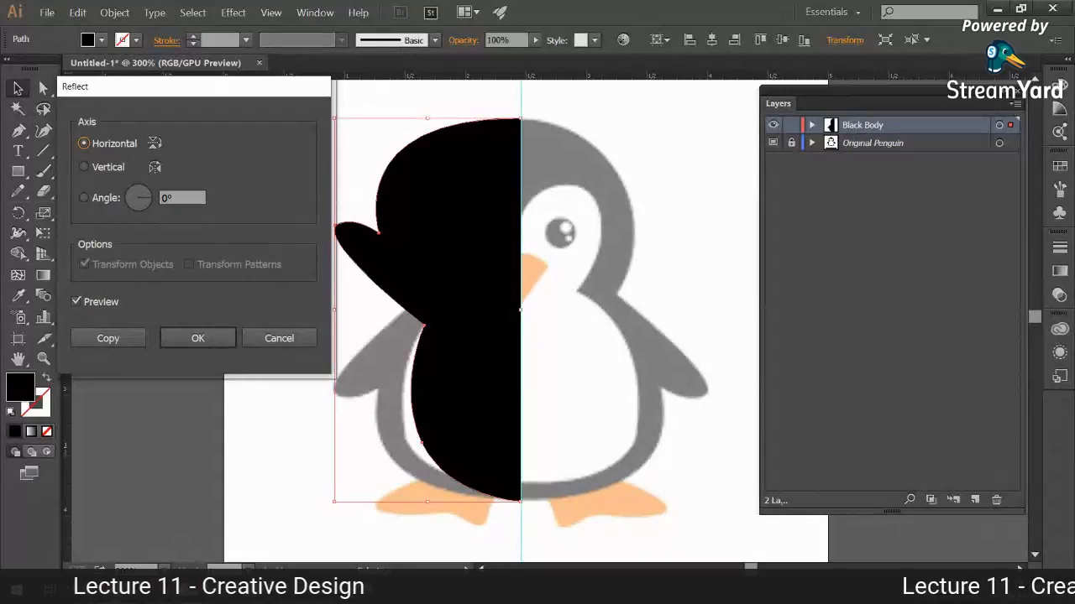
pyautogui.click(123, 590)
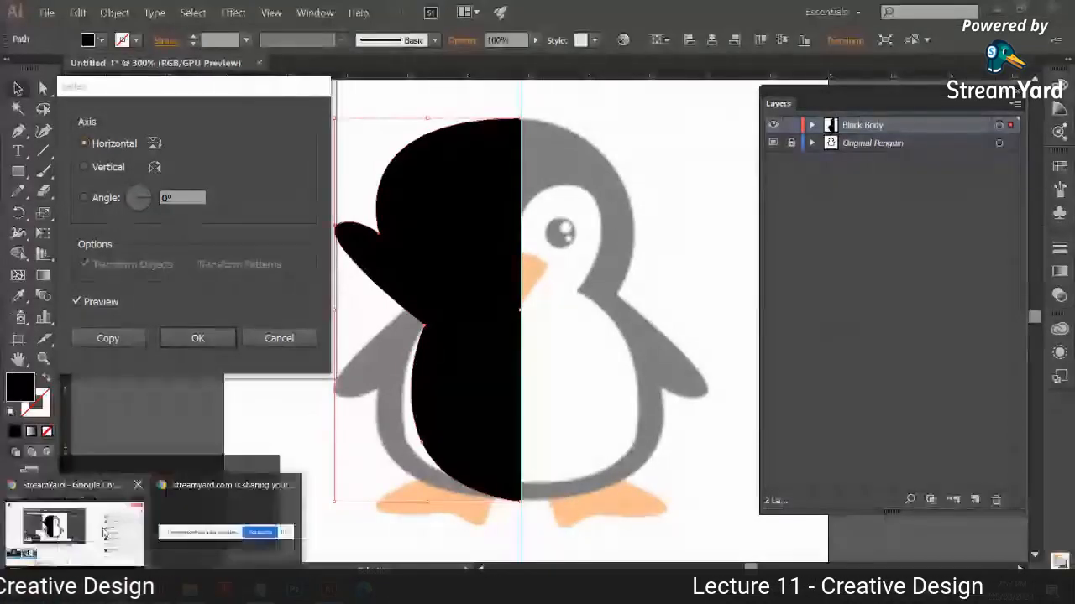
pyautogui.click(185, 513)
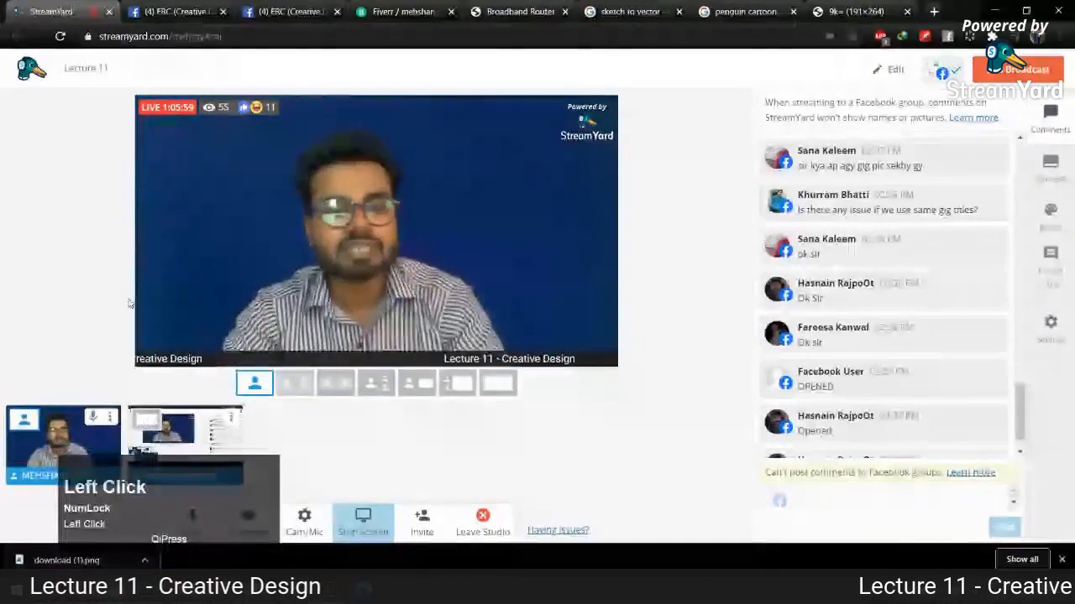
pyautogui.click(254, 520)
pyautogui.click(331, 592)
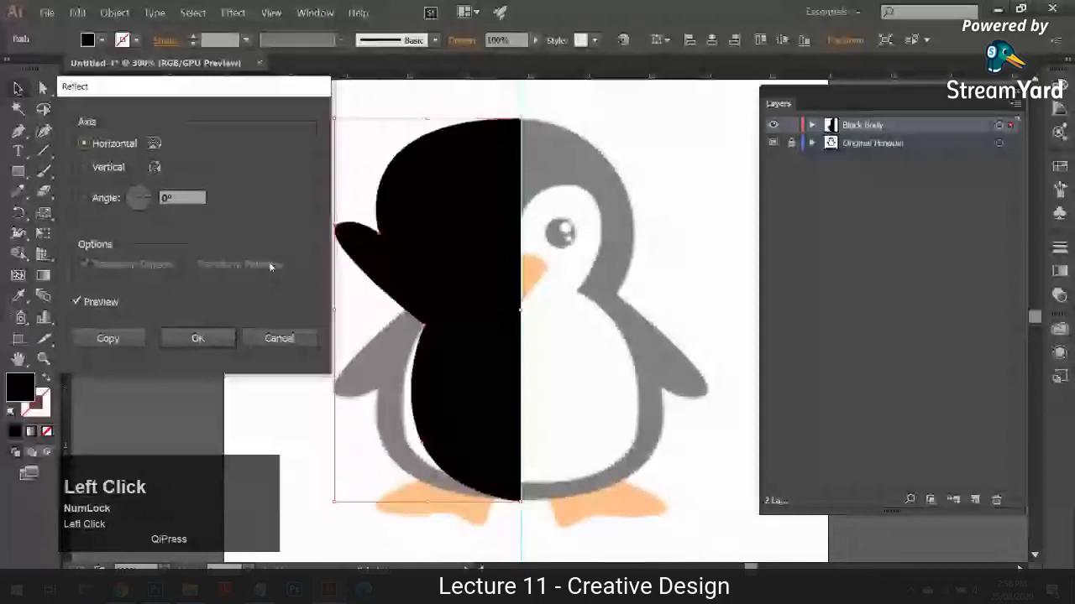
pyautogui.click(83, 168)
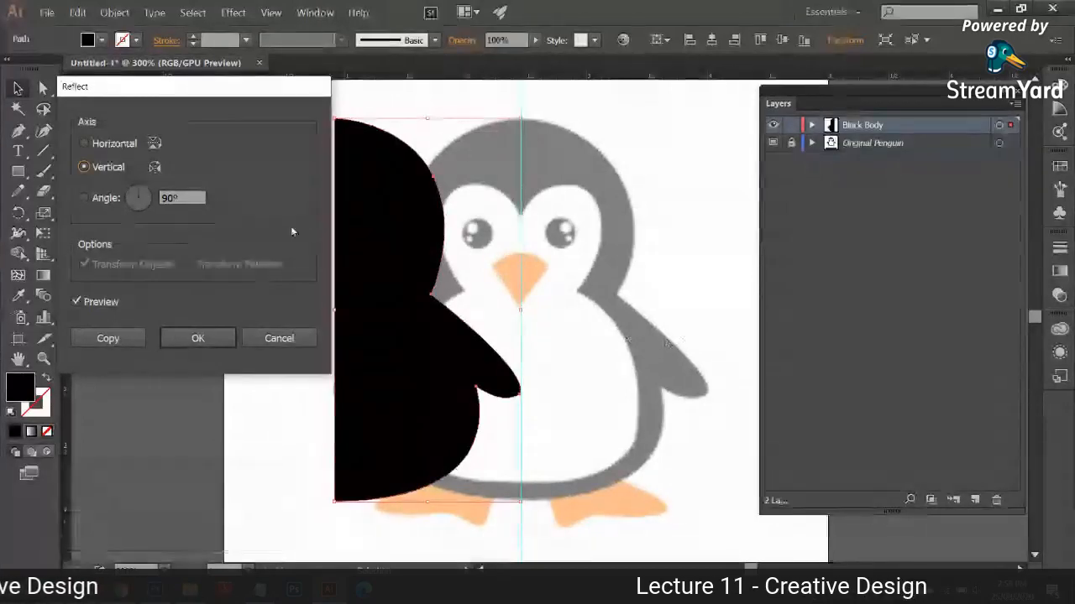
pyautogui.click(291, 338)
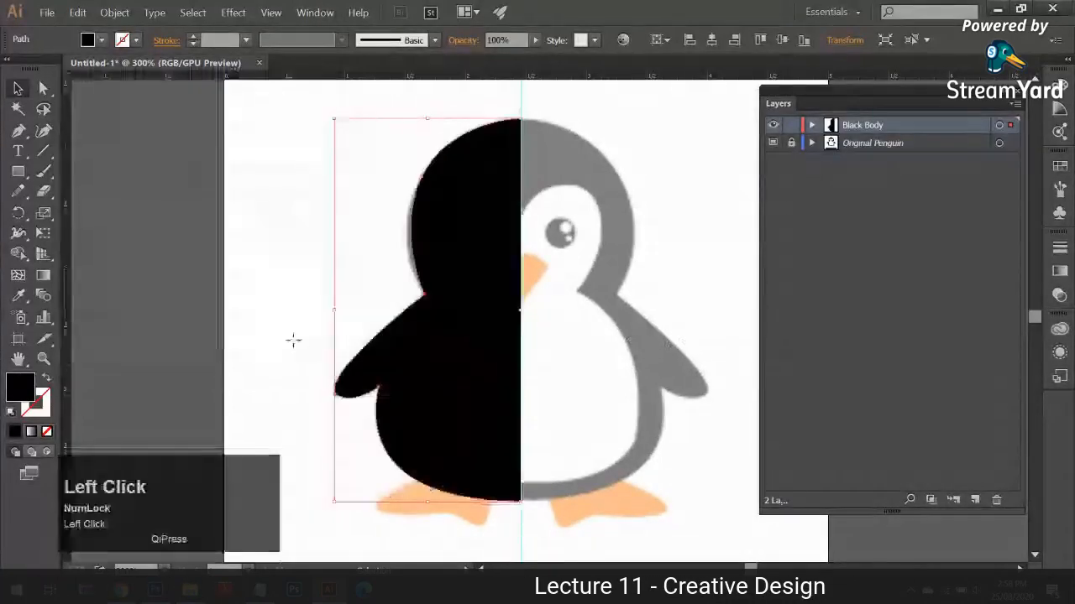
# - Reflect the black half-body across the vertical axis at 90° as a copy, keeping the original
pyautogui.rightClick(452, 296)
pyautogui.moveTo(537, 451)
pyautogui.click(638, 496)
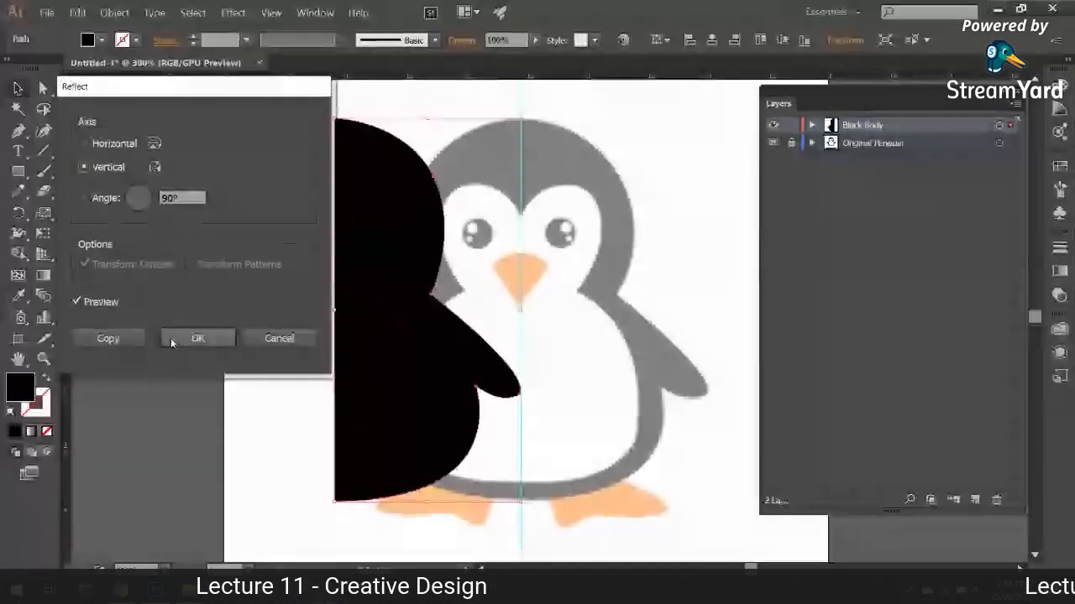
pyautogui.click(683, 320)
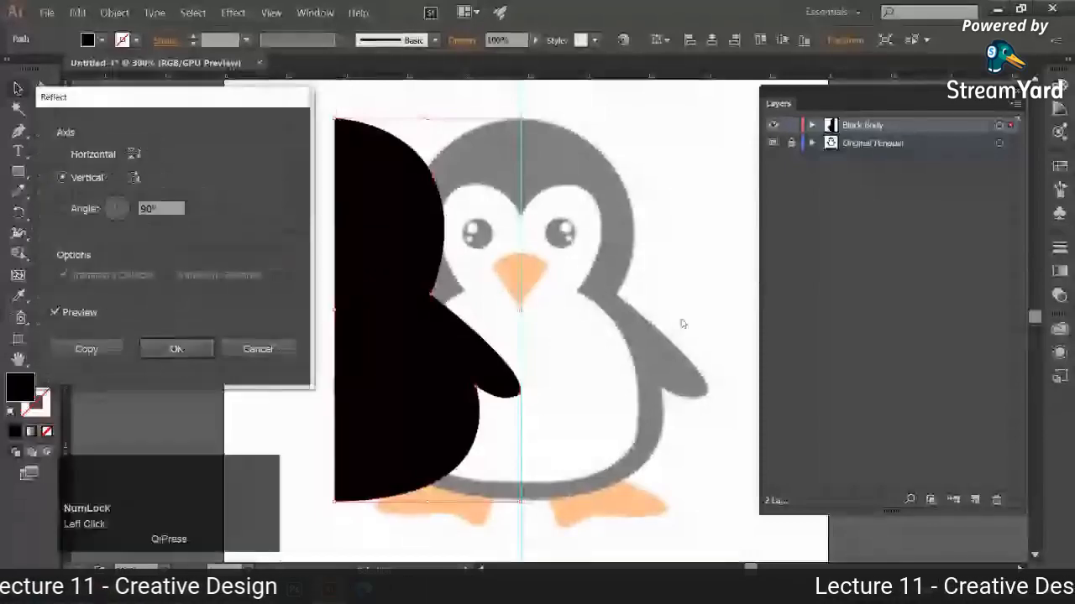
pyautogui.click(98, 351)
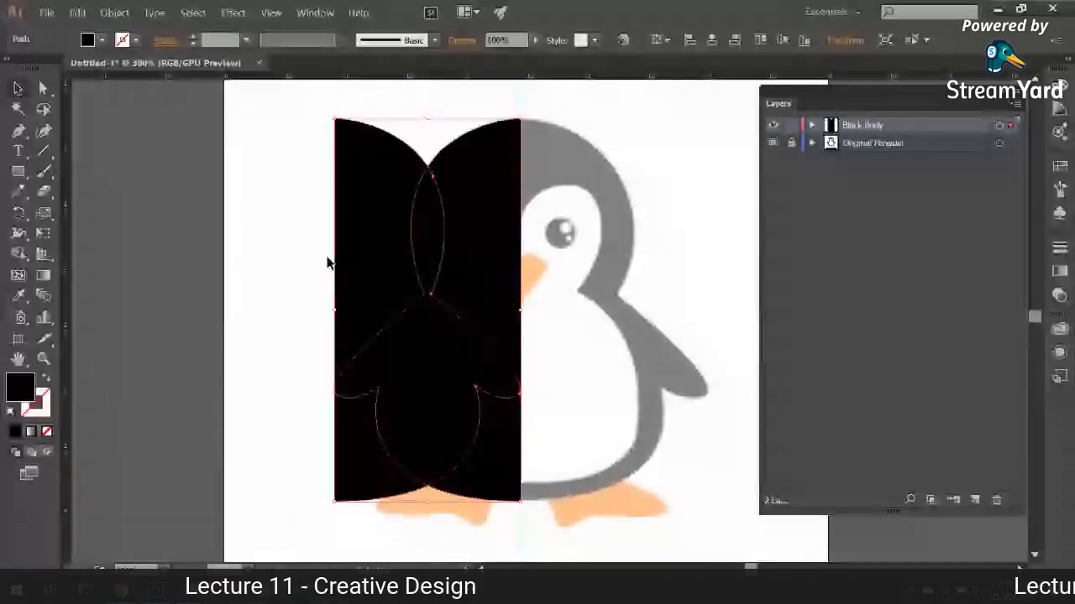
# - Move the mirrored half horizontally to the other side of the centre guide so its straight edge meets the original half
pyautogui.click(224, 288)
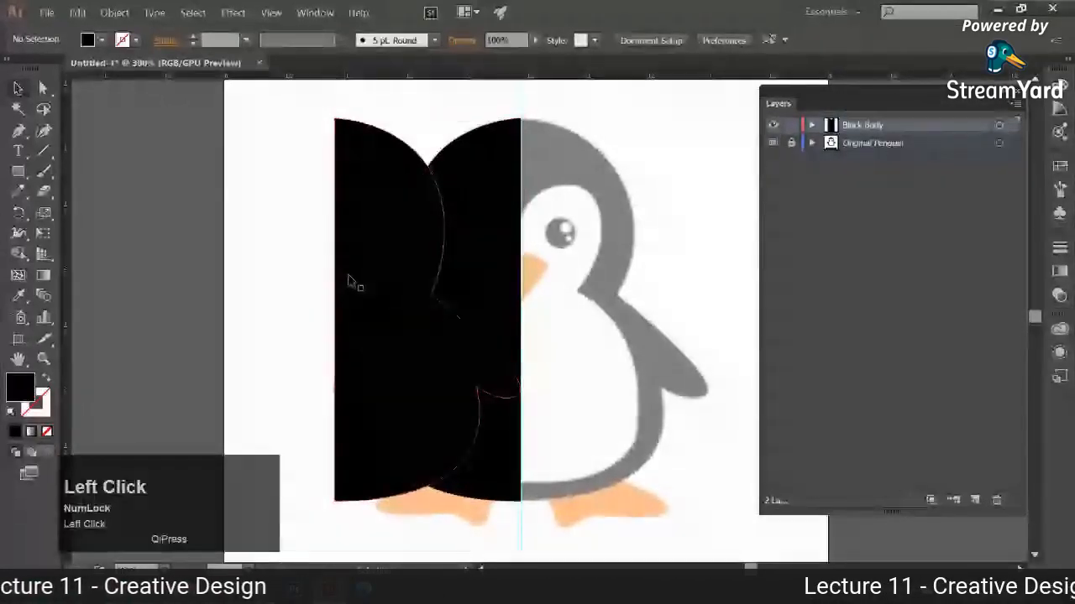
pyautogui.click(354, 278)
pyautogui.moveTo(357, 279); pyautogui.dragTo(524, 283)
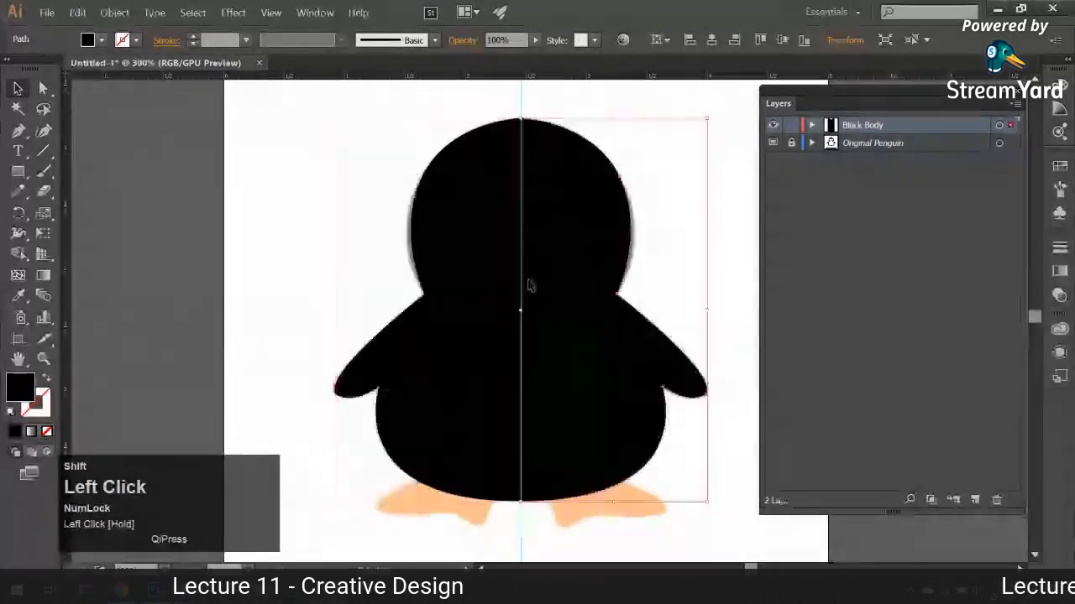
pyautogui.click(320, 252)
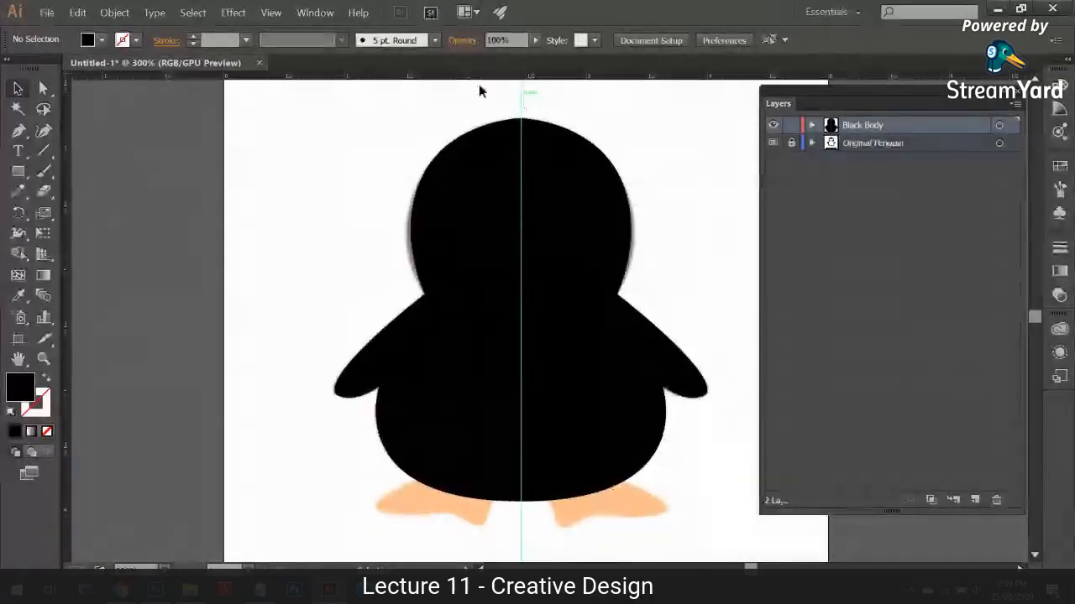
# - Hide the guides to examine the seam between the two body halves, and show the guides again
pyautogui.click(300, 12)
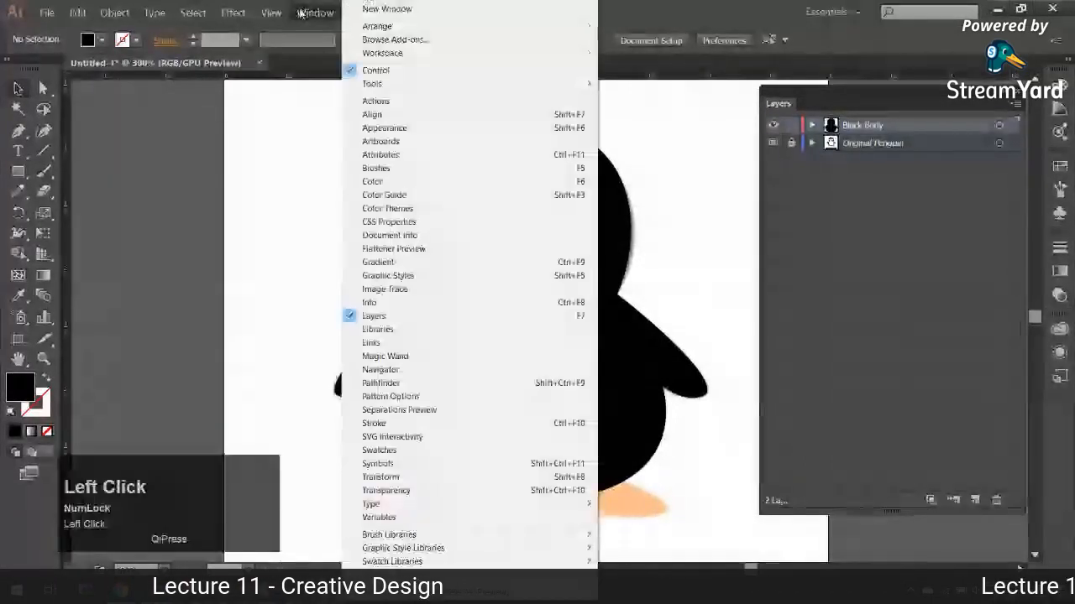
pyautogui.moveTo(271, 12)
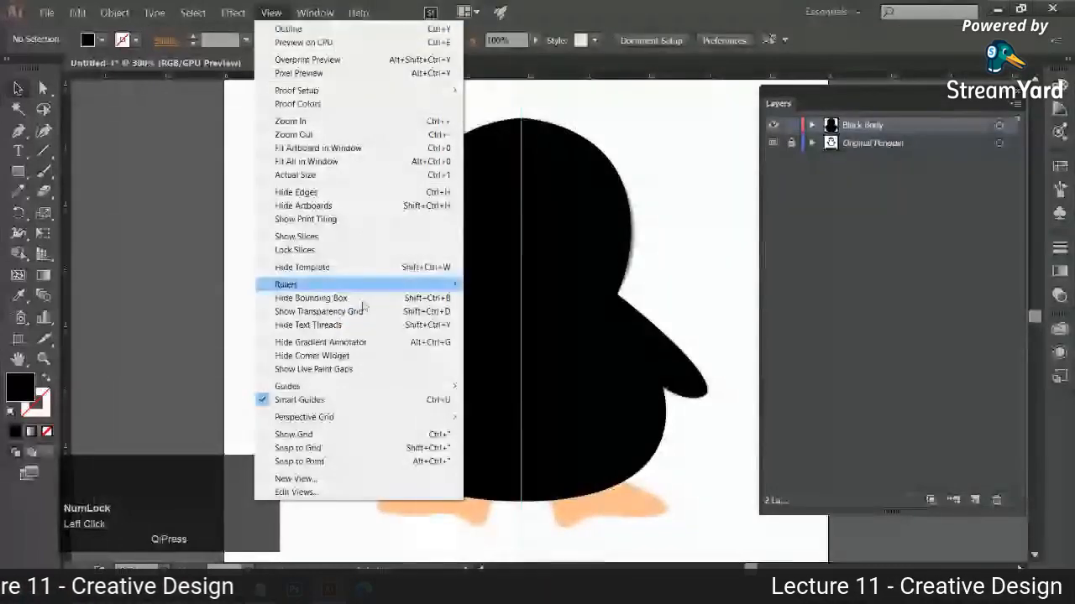
pyautogui.moveTo(361, 386)
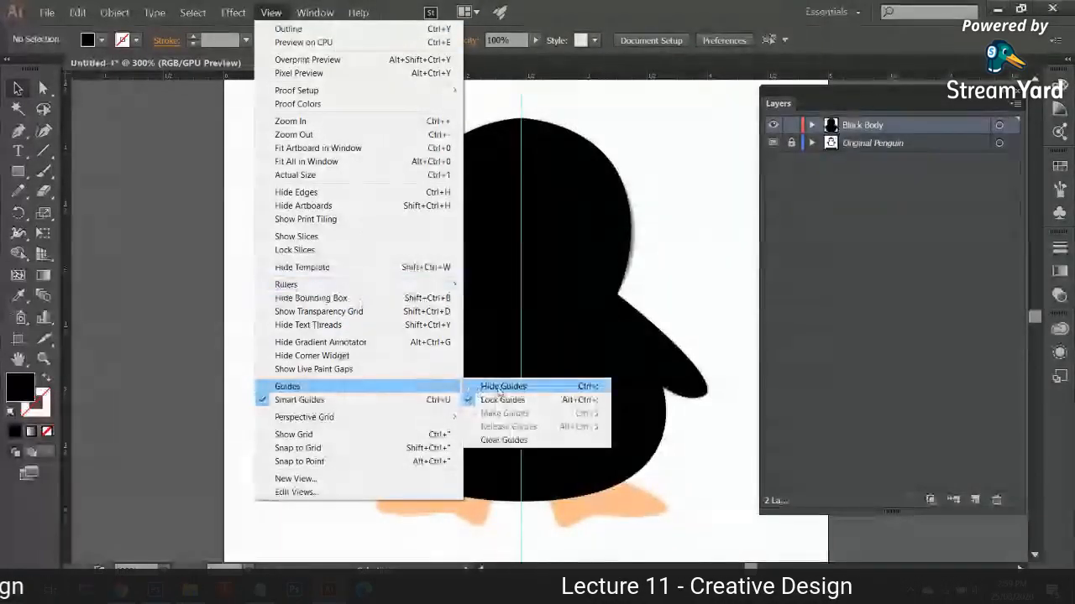
pyautogui.click(500, 387)
pyautogui.press('space')
pyautogui.moveTo(307, 207); pyautogui.dragTo(286, 266)
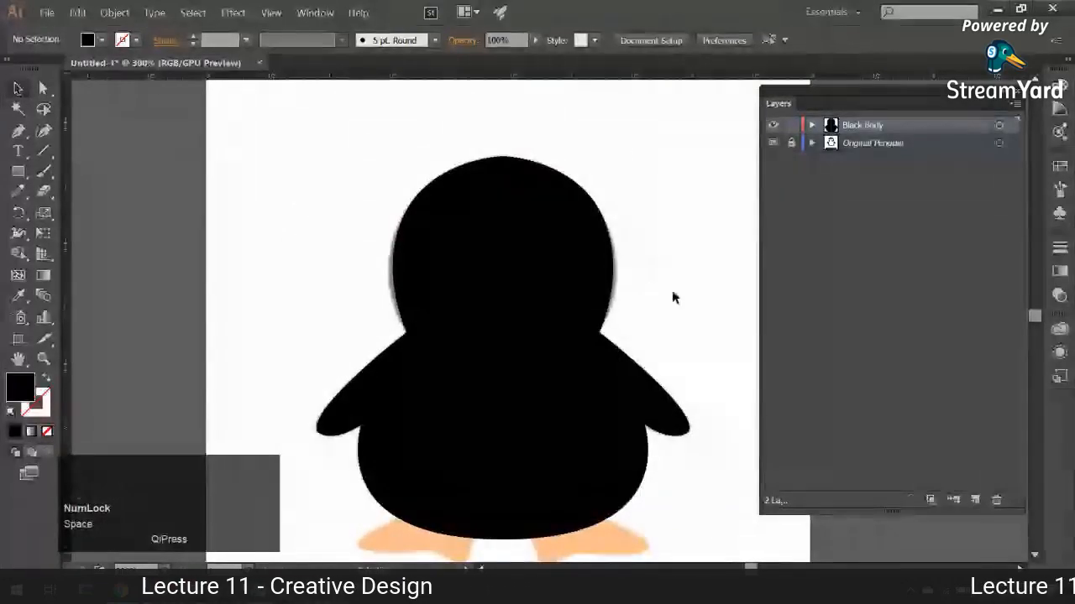
pyautogui.click(271, 11)
pyautogui.moveTo(288, 386)
pyautogui.click(520, 386)
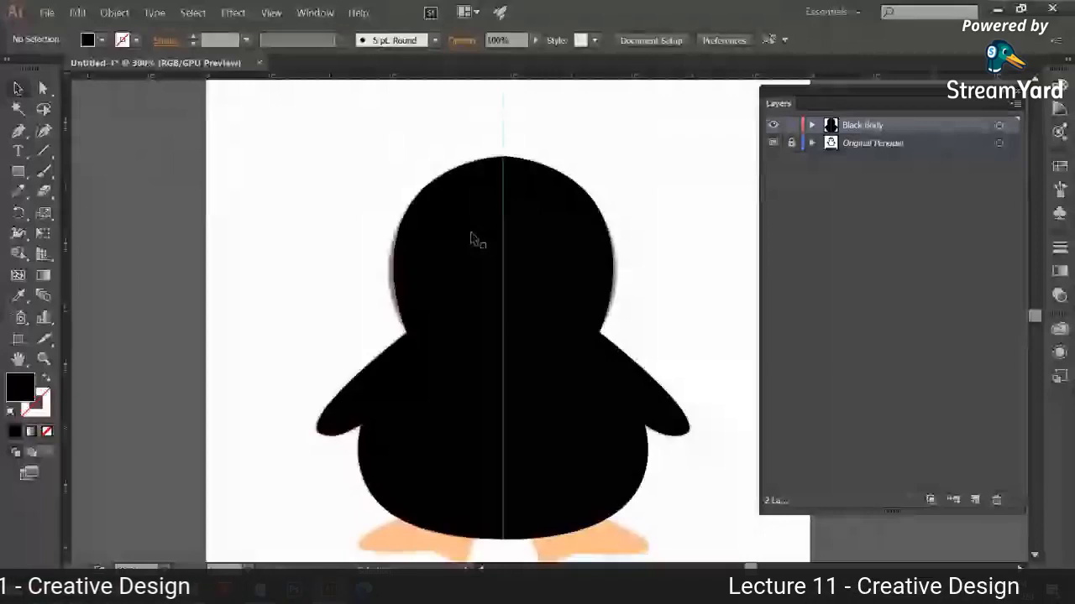
# - Try moving the body shapes while the Black Body layer is unlocked, and undo the move
pyautogui.click(790, 126)
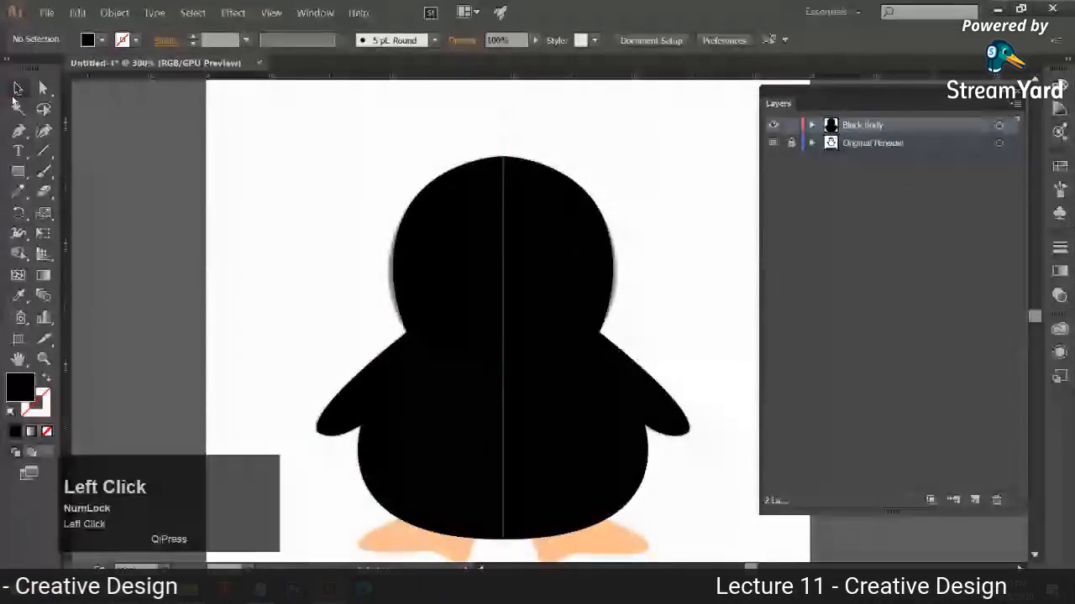
pyautogui.moveTo(442, 202); pyautogui.dragTo(264, 190)
pyautogui.moveTo(262, 286); pyautogui.dragTo(439, 295)
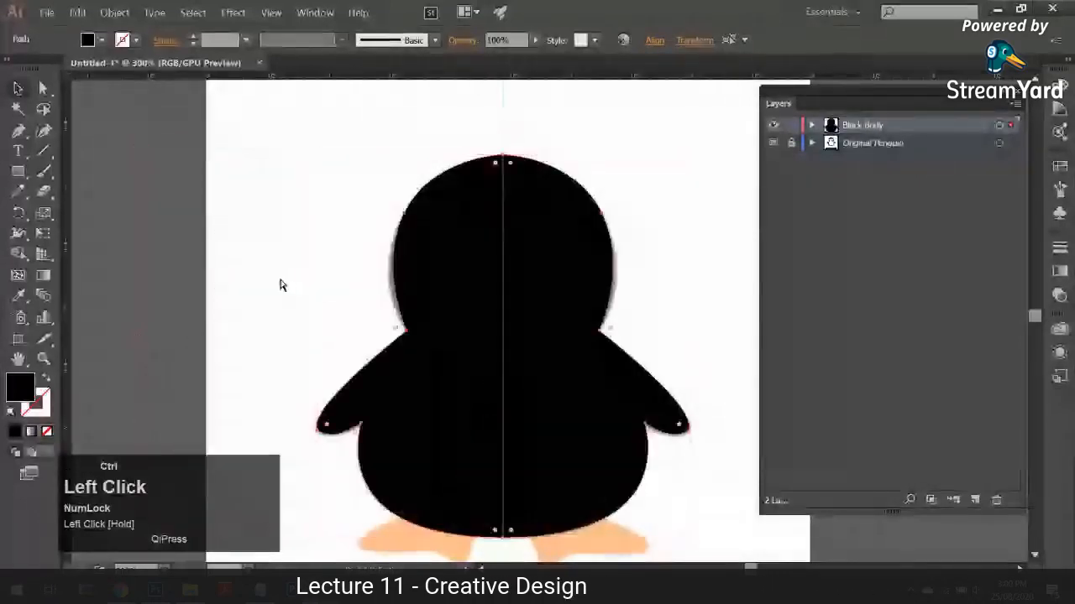
pyautogui.hotkey('ctrl', 'z')
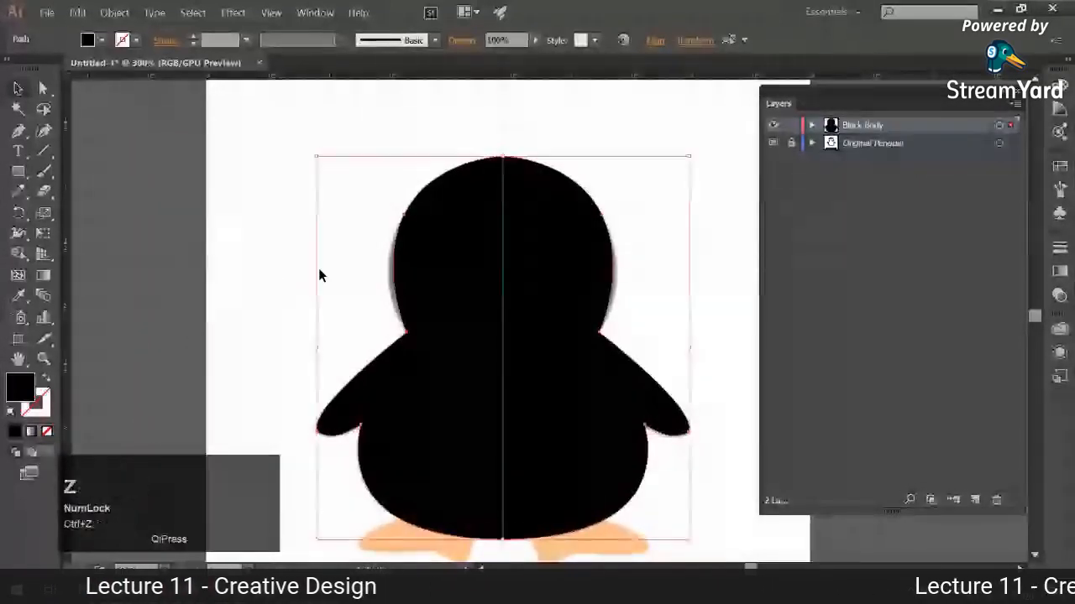
# - Lock the Black Body layer, and hide it briefly to compare the template before showing it again
pyautogui.click(789, 126)
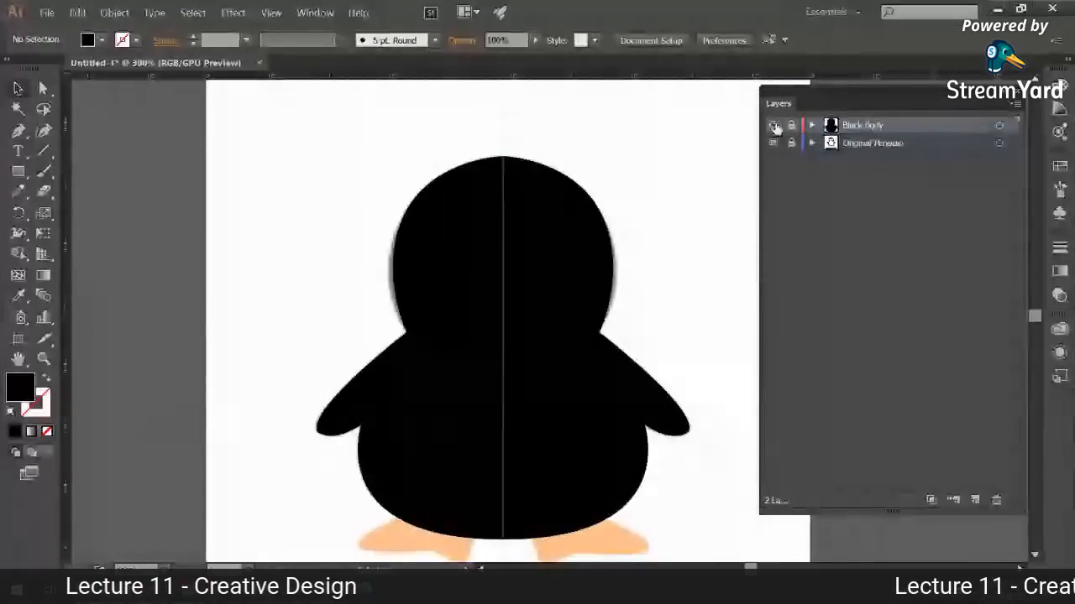
pyautogui.click(772, 124)
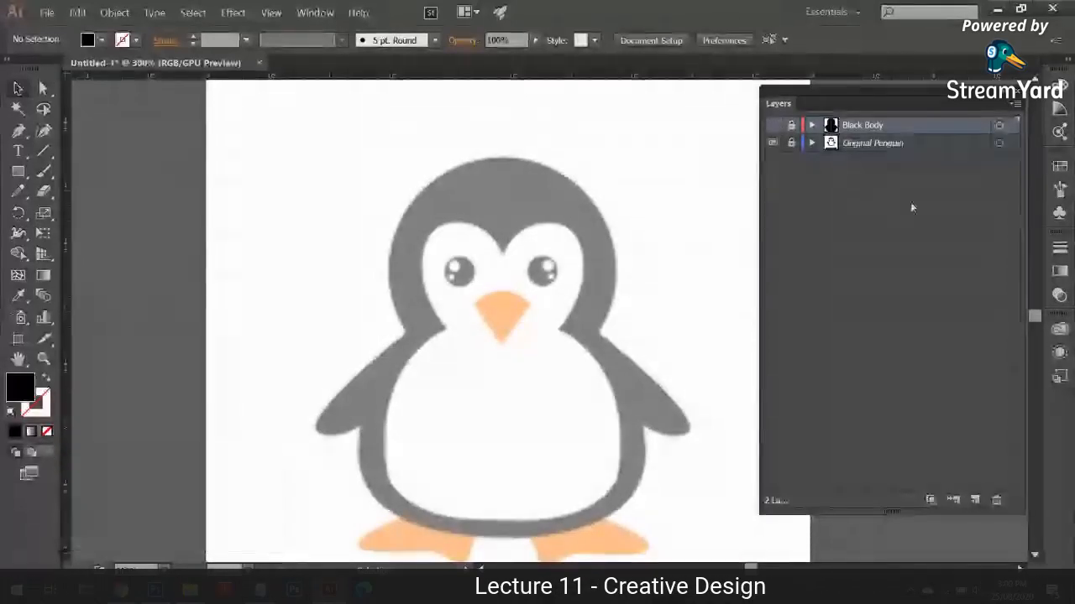
pyautogui.click(774, 126)
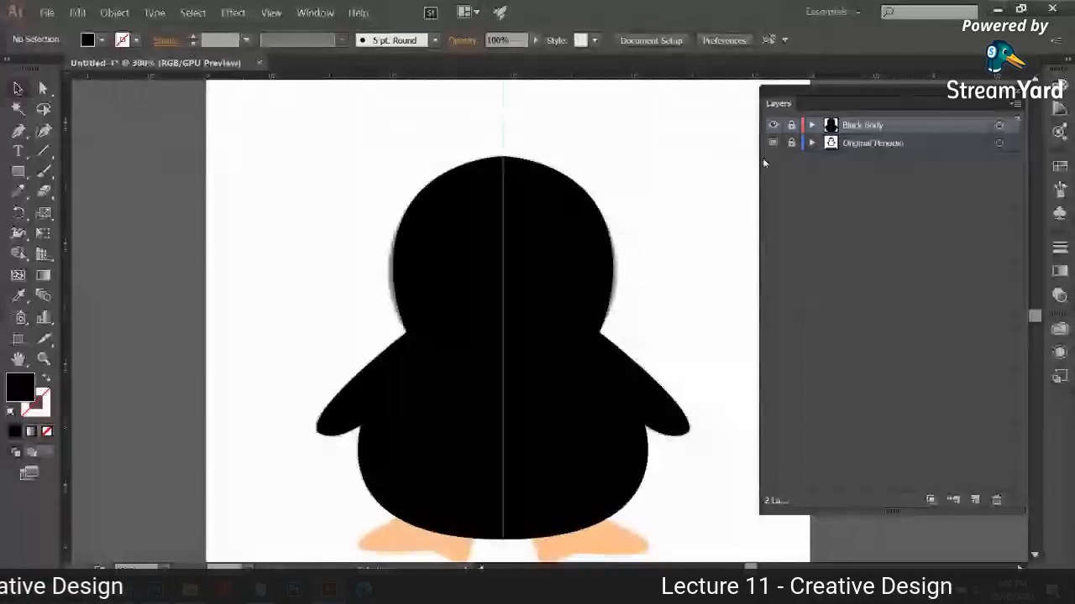
# - Hide the Black Body layer and add a new layer named White Inner body above it
pyautogui.click(773, 126)
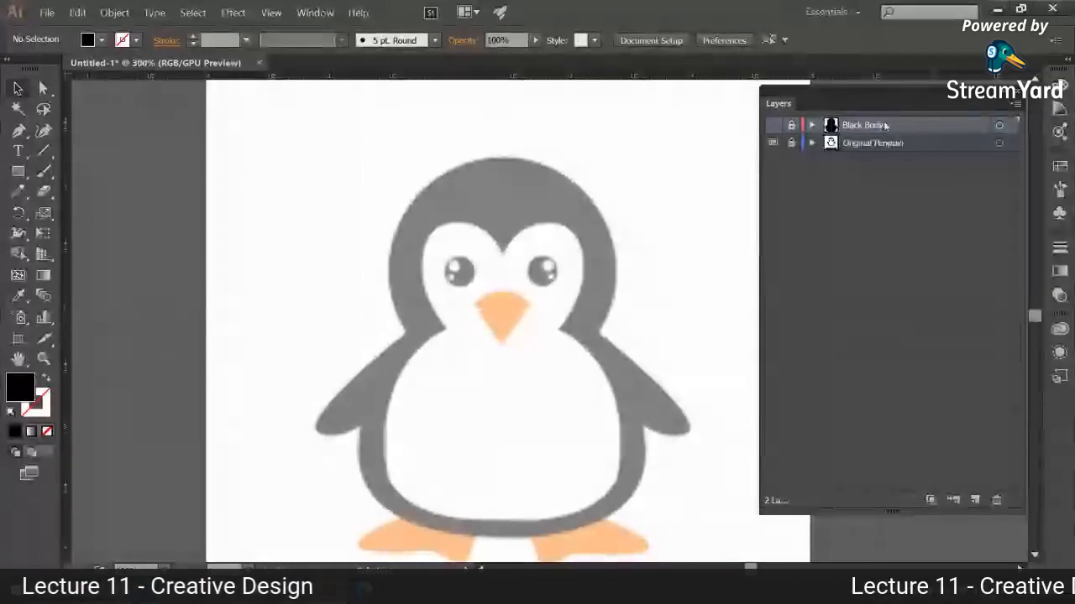
pyautogui.click(974, 501)
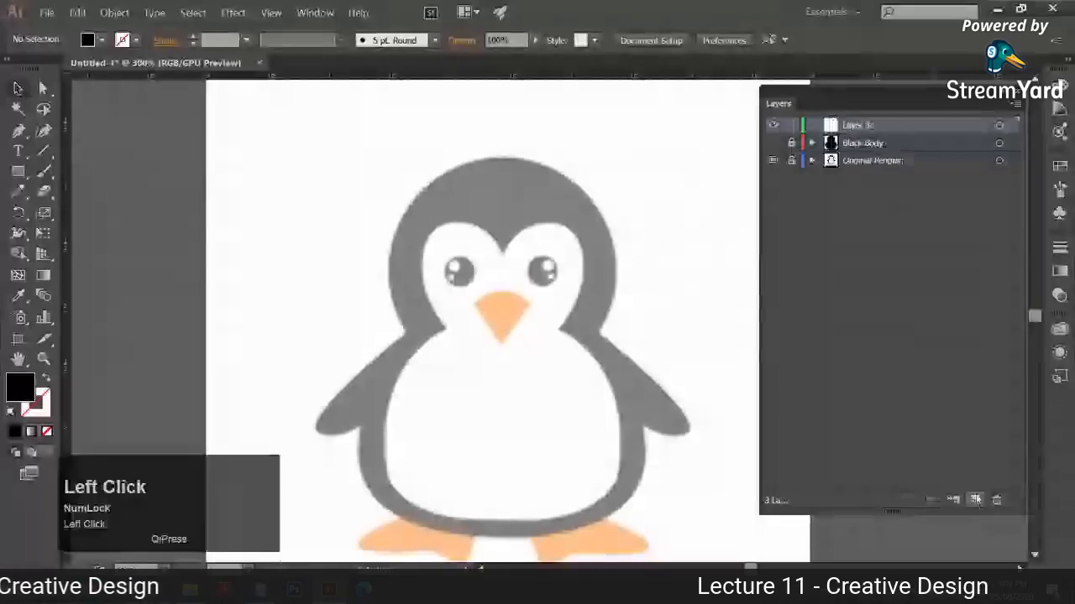
pyautogui.doubleClick(868, 129)
pyautogui.write('Whi')
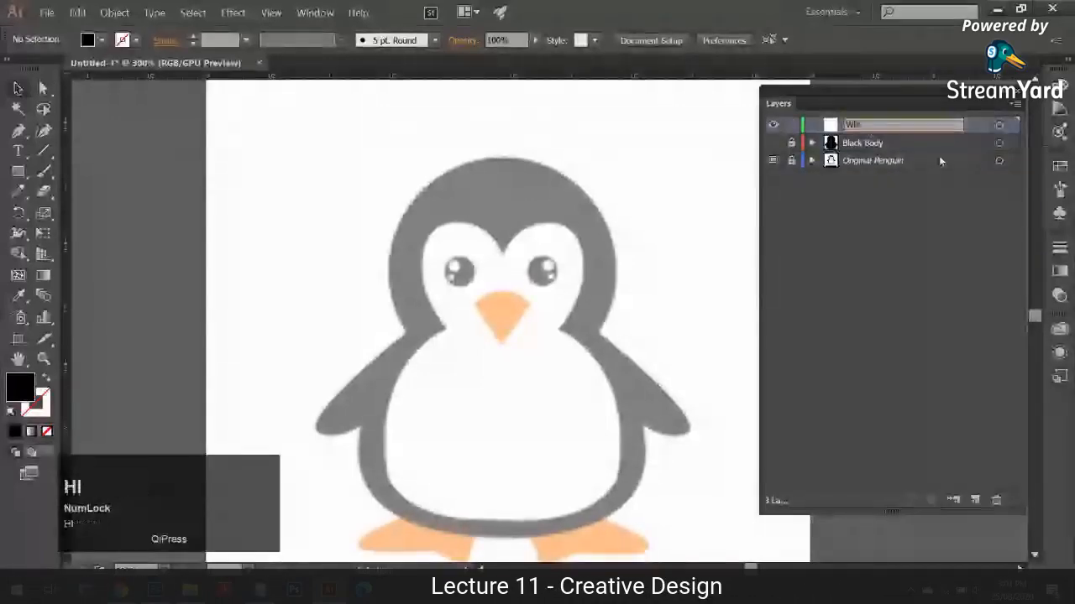
pyautogui.write('te Inner body')
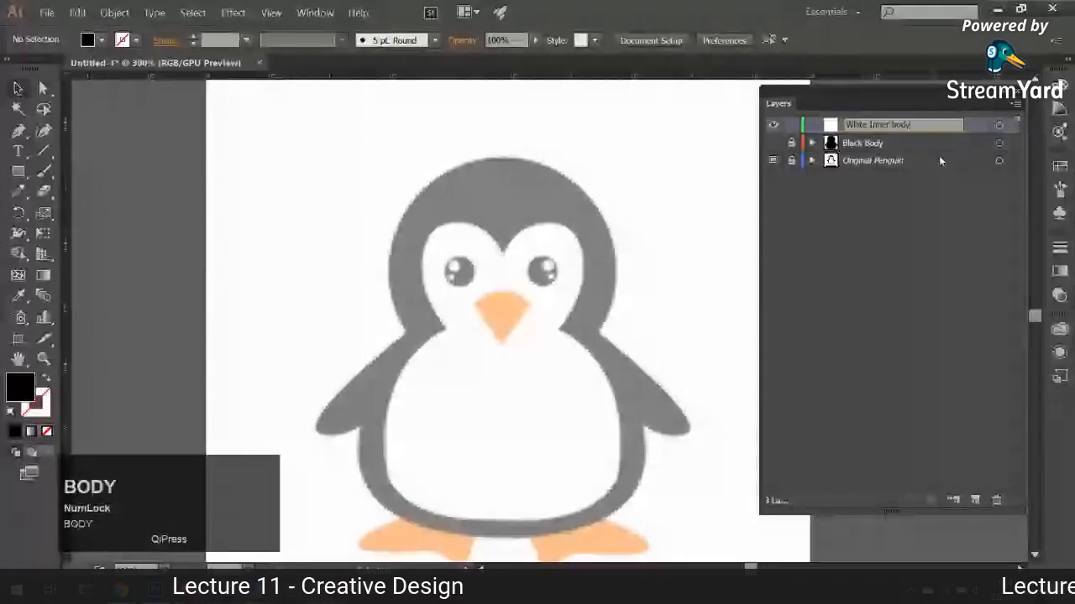
pyautogui.press('Return')
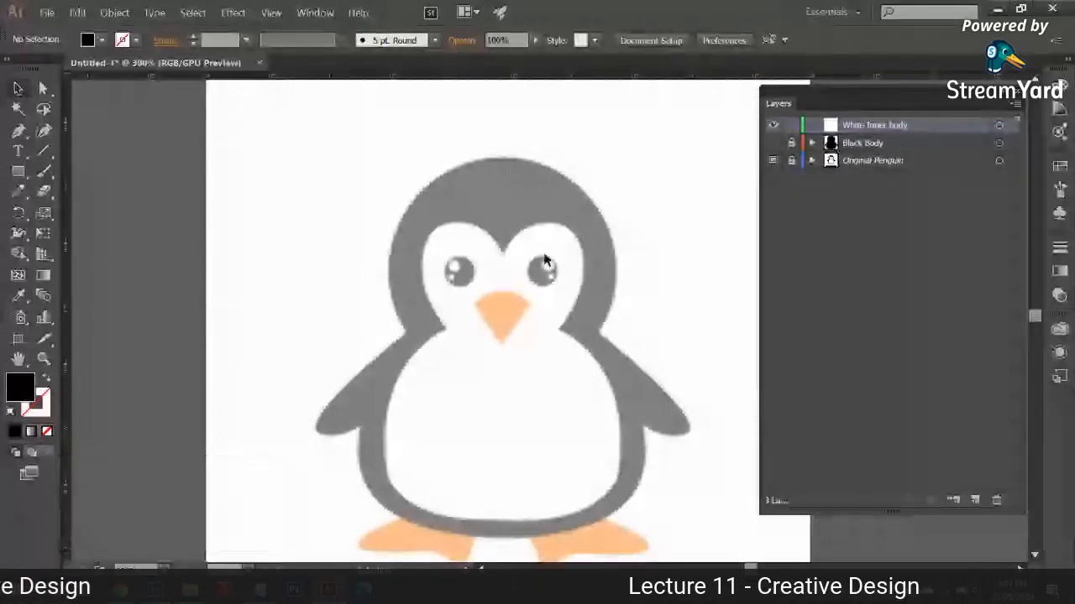
# - Show the Black Body layer for alignment and place a vertical guide along the seam between the two body halves
pyautogui.click(272, 13)
pyautogui.moveTo(336, 387)
pyautogui.click(504, 387)
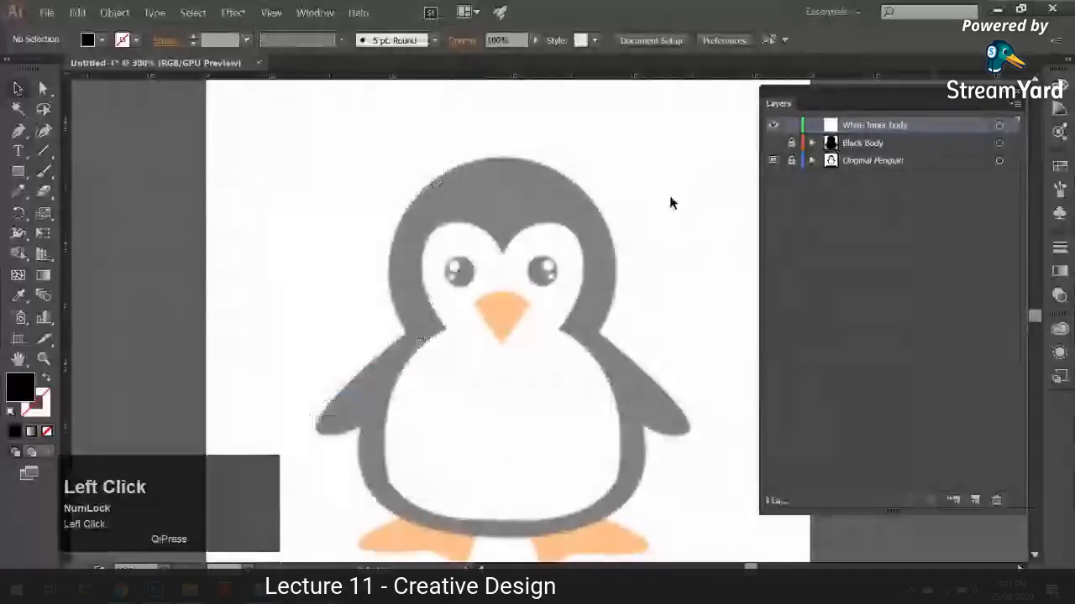
pyautogui.click(774, 143)
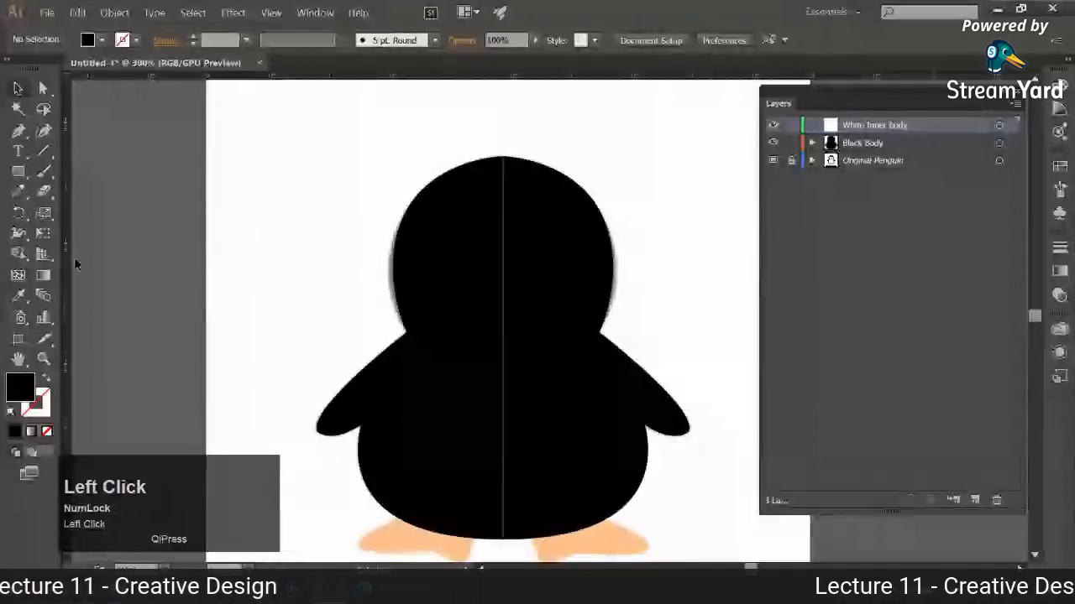
pyautogui.moveTo(66, 260); pyautogui.dragTo(504, 241)
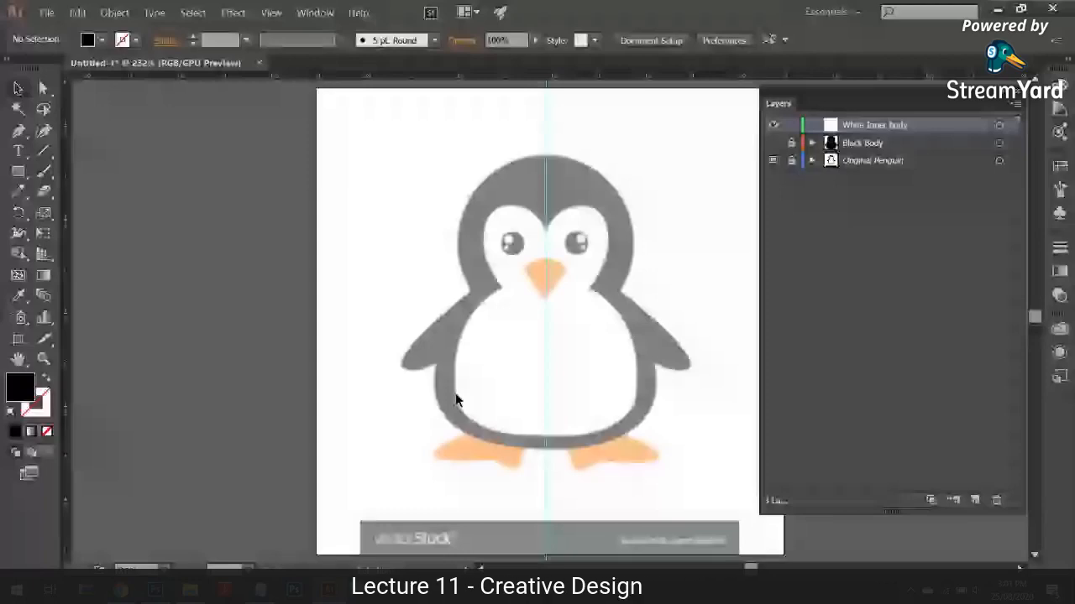
# - With the Pen tool, trace the white face's outer curve from the centre guide to the left neck corner, ending in a corner point
pyautogui.press('space')
pyautogui.scroll(2, 339, 297)
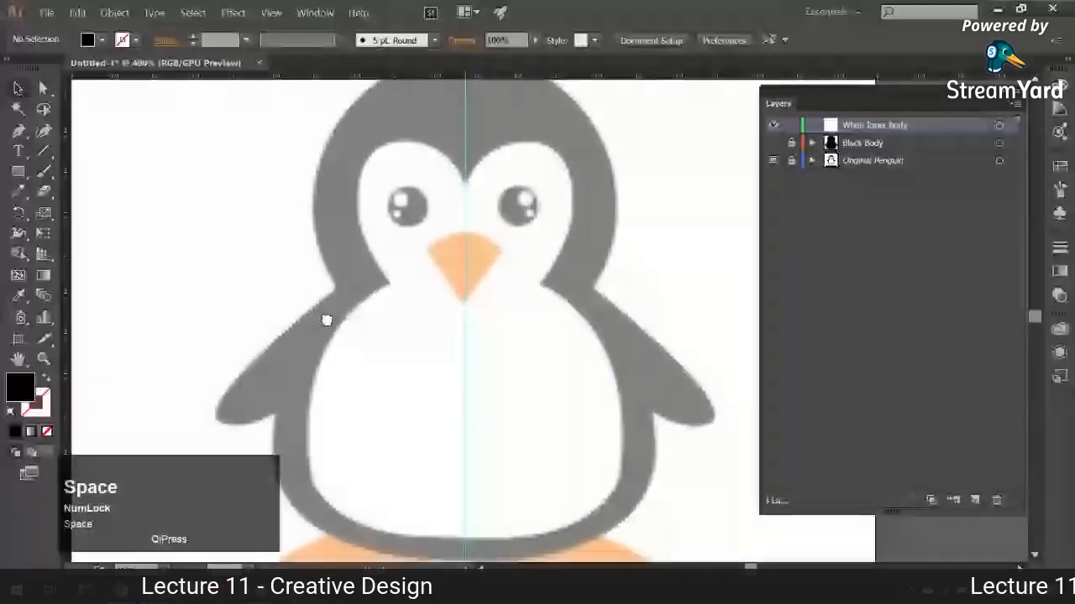
pyautogui.moveTo(329, 316); pyautogui.dragTo(325, 307)
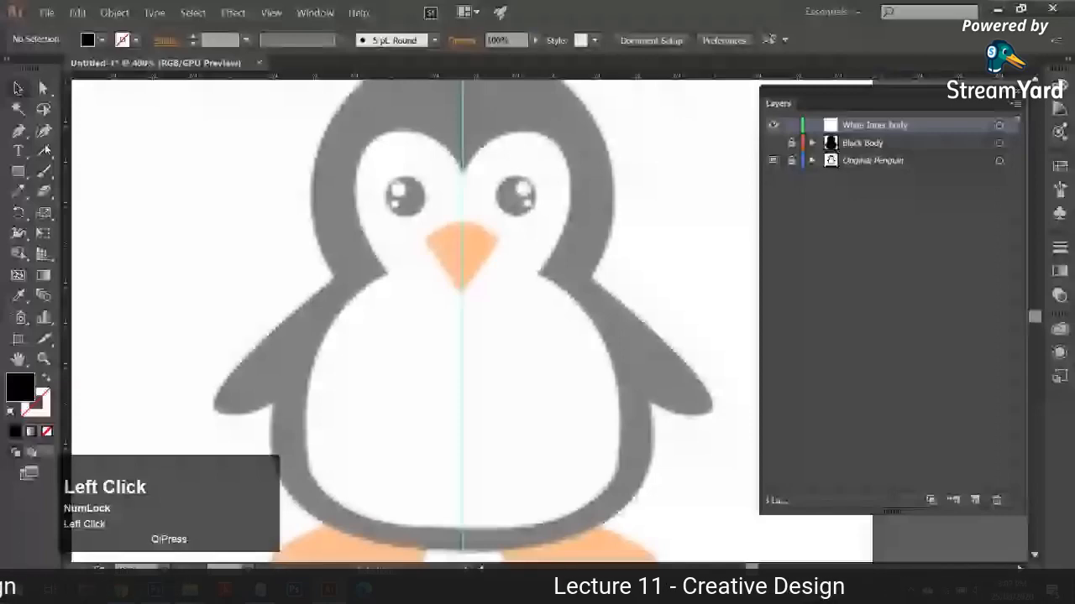
pyautogui.click(388, 137)
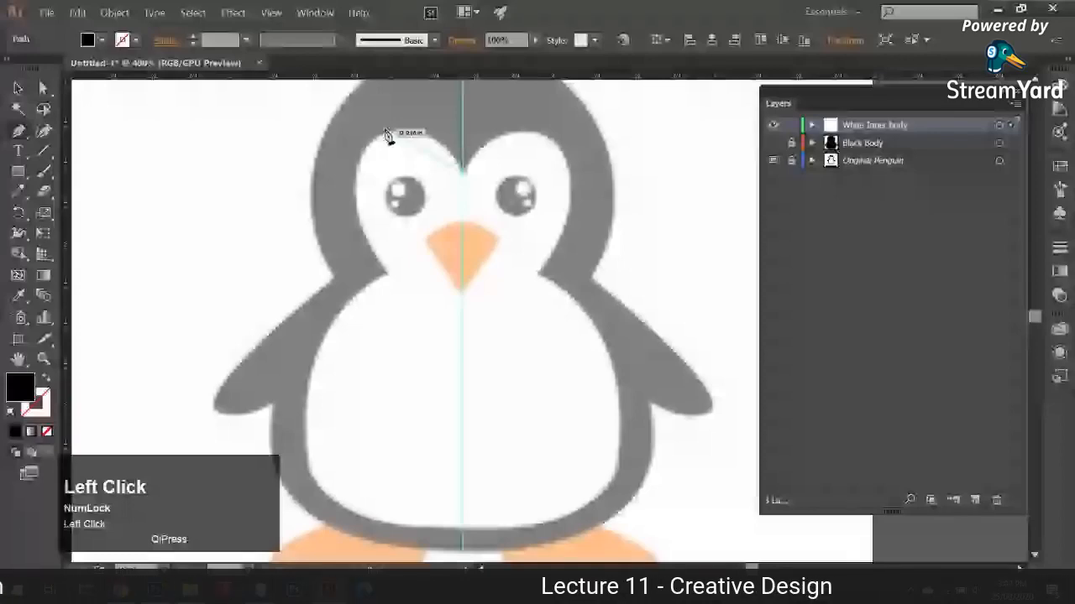
pyautogui.moveTo(385, 132); pyautogui.dragTo(350, 132)
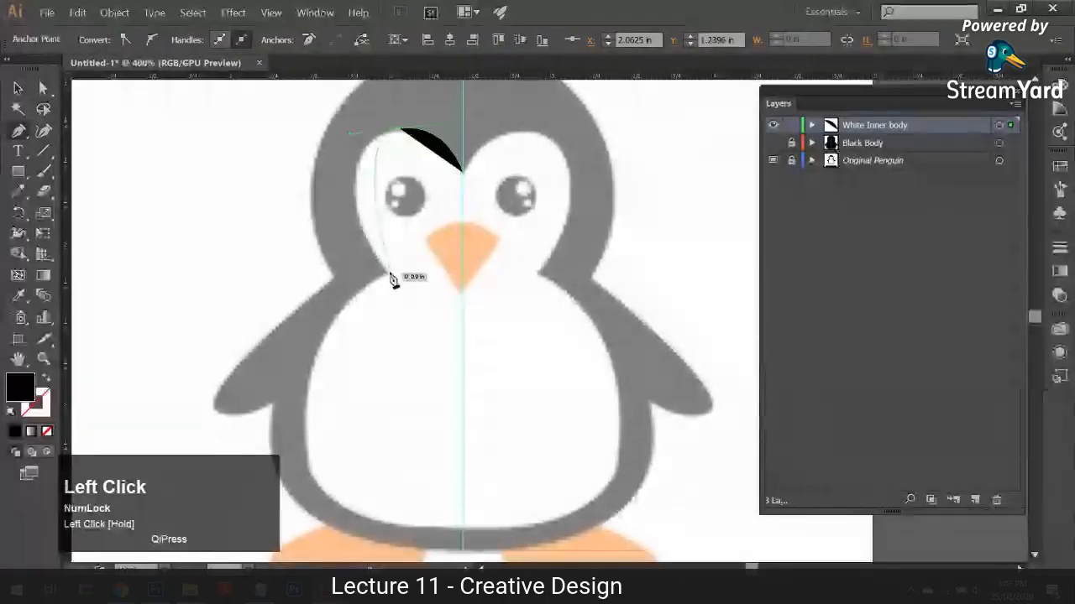
pyautogui.moveTo(391, 275); pyautogui.dragTo(440, 326)
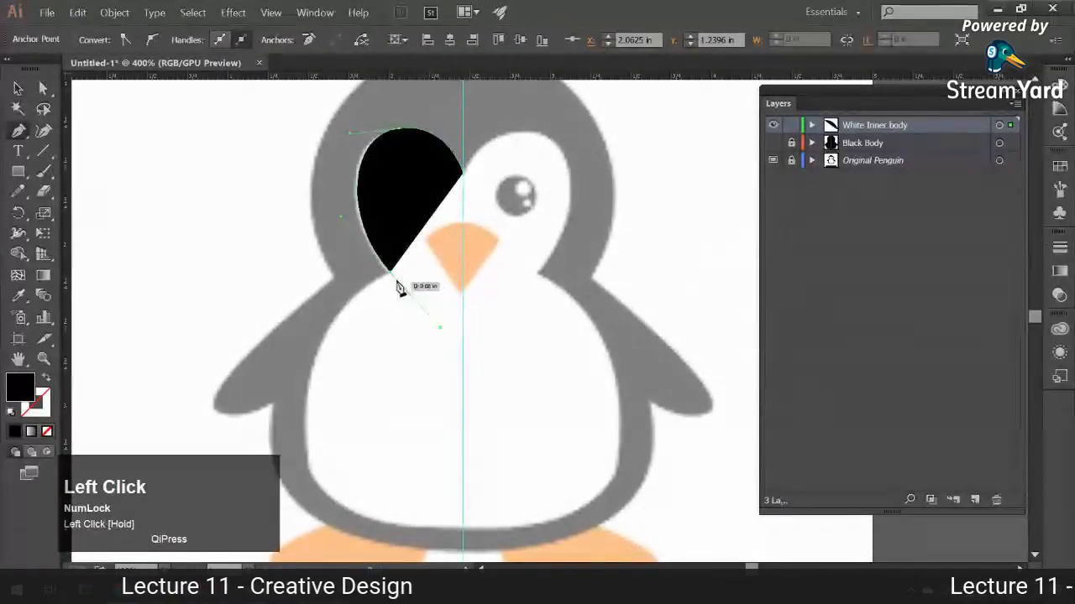
pyautogui.moveTo(391, 277); pyautogui.dragTo(398, 281)
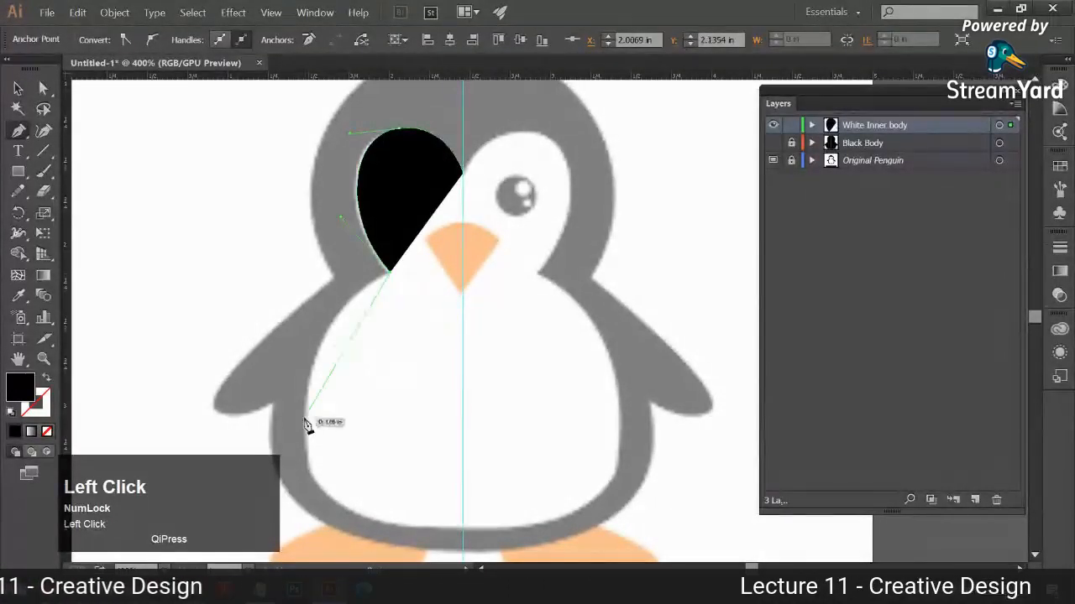
# - Continue the path around the left side of the white belly to the guide, and close it along the centre line
pyautogui.moveTo(376, 348); pyautogui.dragTo(389, 293)
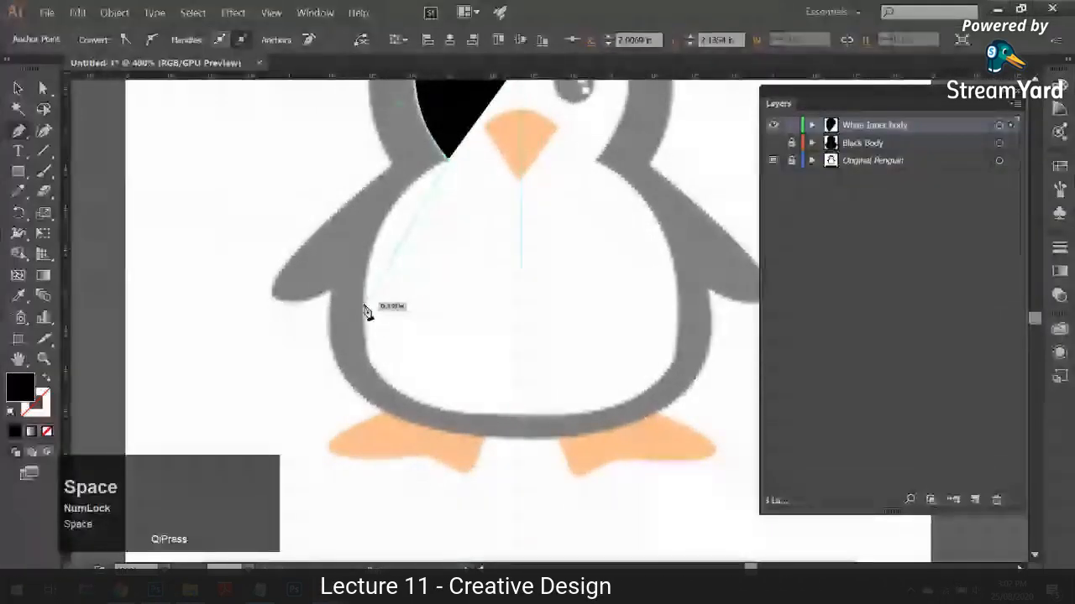
pyautogui.moveTo(365, 313); pyautogui.dragTo(372, 434)
pyautogui.moveTo(526, 415); pyautogui.dragTo(523, 420)
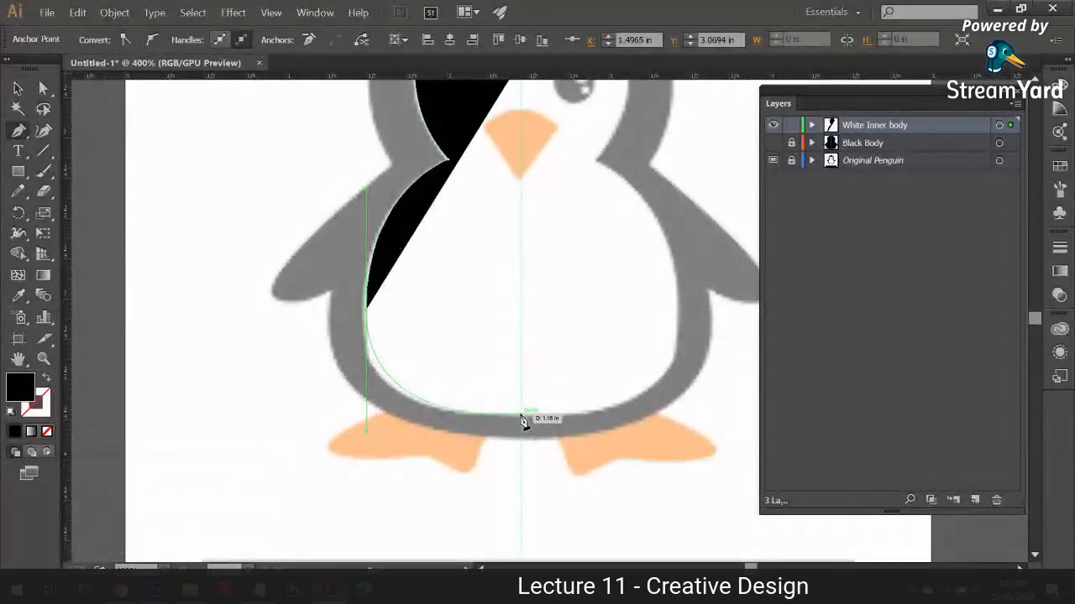
pyautogui.moveTo(522, 420); pyautogui.dragTo(522, 420)
pyautogui.scroll(5, 148, 204)
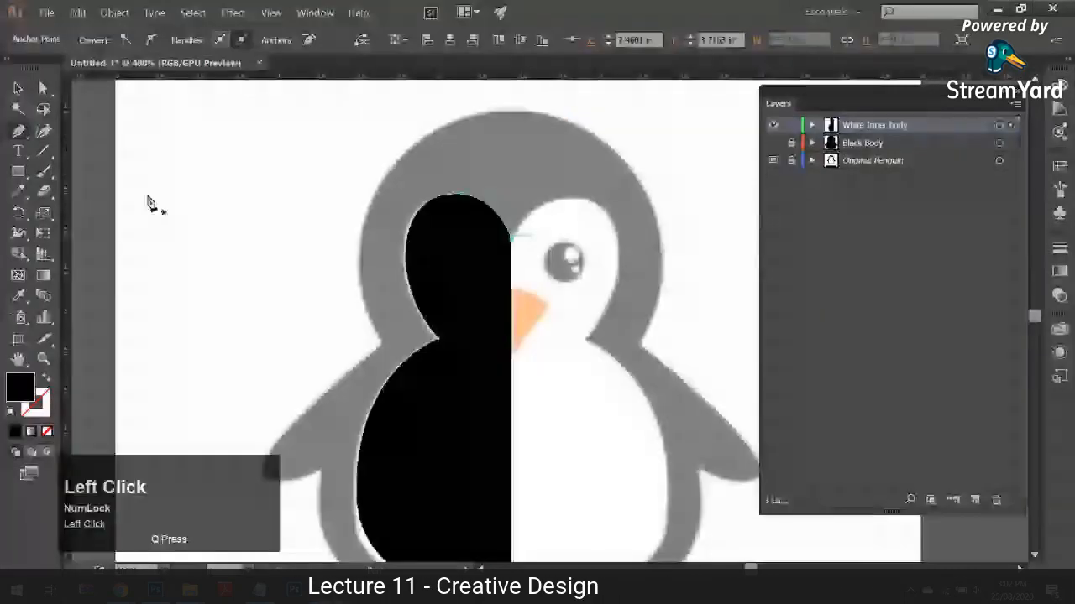
# - Fill the traced inner body half with white (ffffff)
pyautogui.press('v')
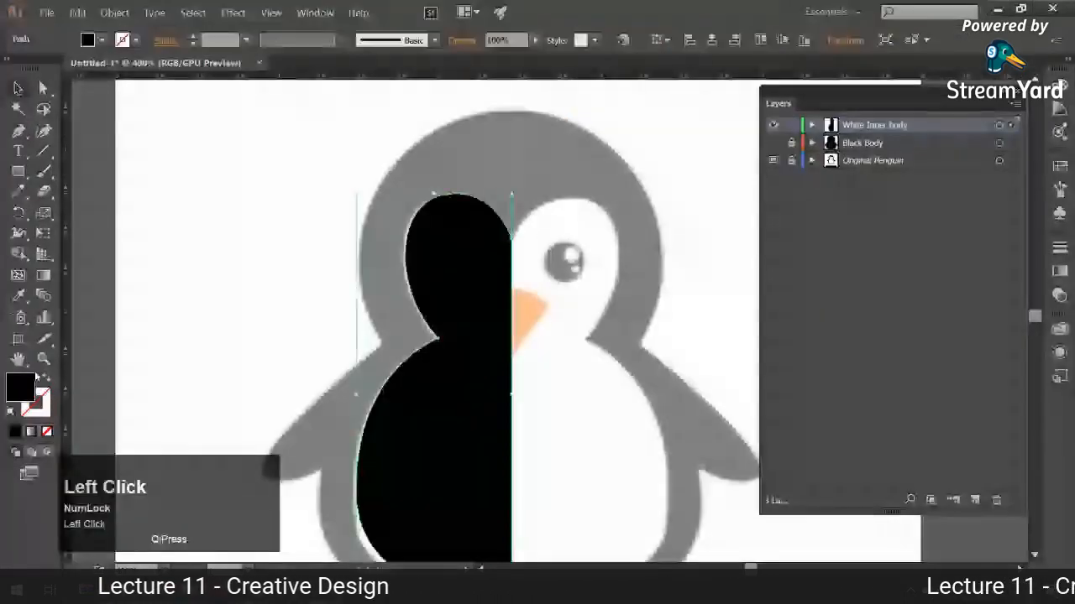
pyautogui.doubleClick(21, 388)
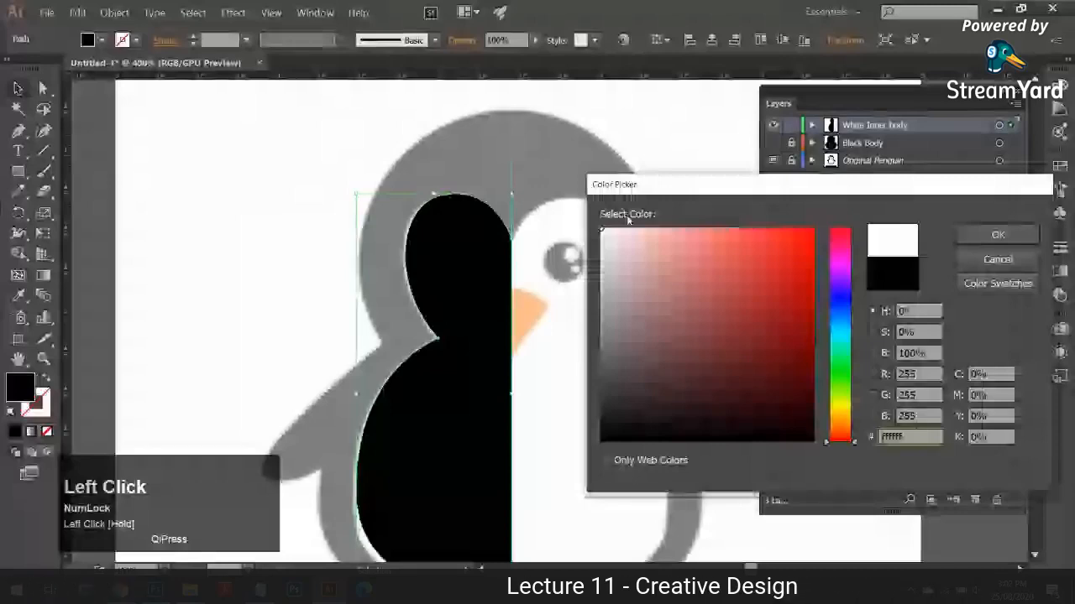
pyautogui.click(998, 234)
# - Reflect a copy of the white half across the vertical axis and move it horizontally to meet the original at the centre guide
pyautogui.rightClick(592, 409)
pyautogui.moveTo(577, 411)
pyautogui.click(609, 458)
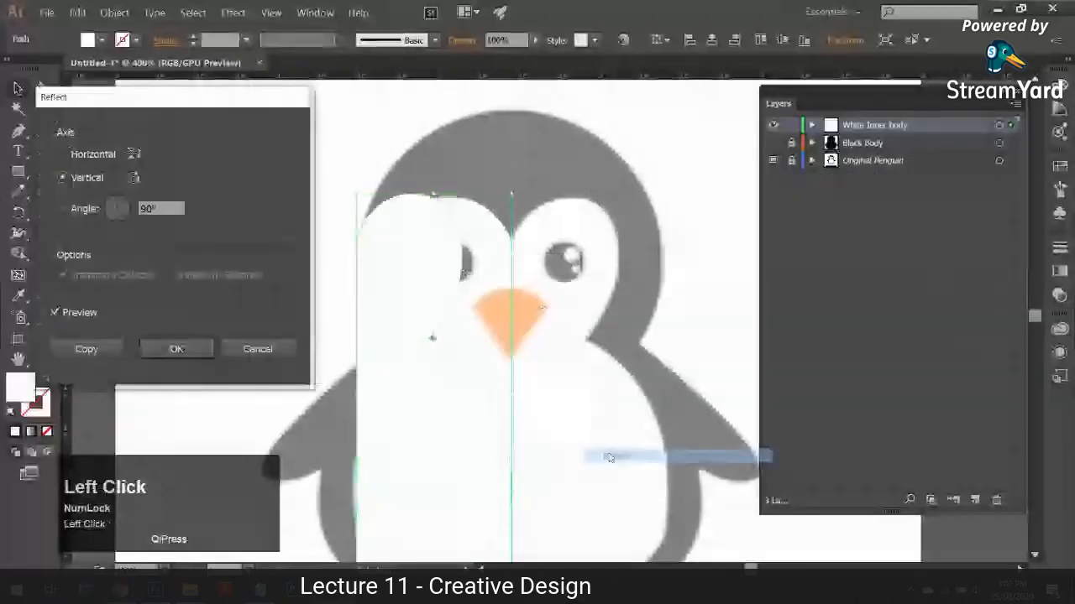
pyautogui.click(84, 349)
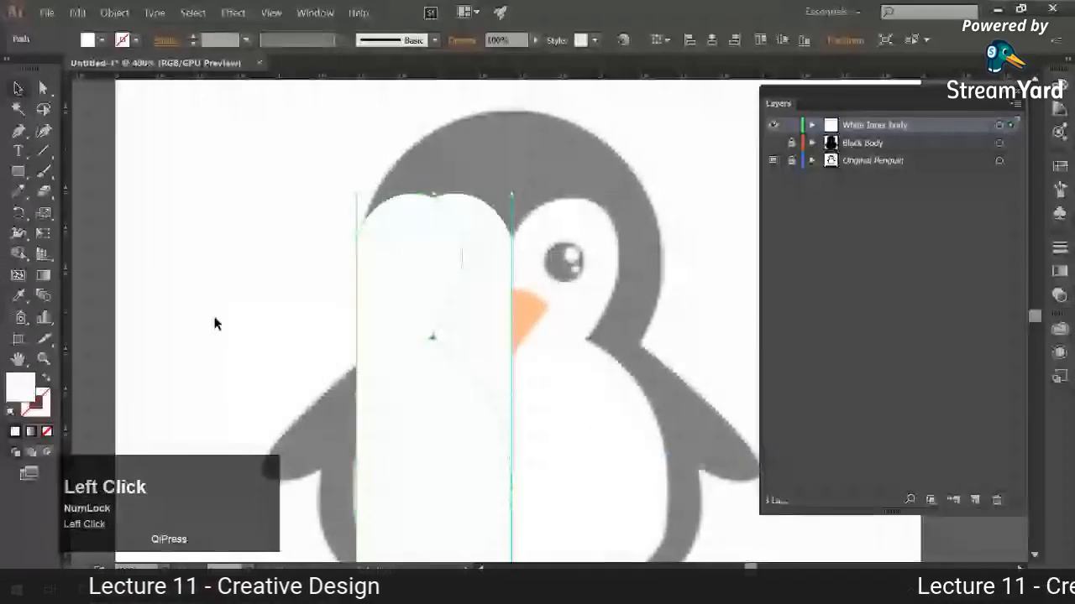
pyautogui.click(215, 319)
pyautogui.moveTo(399, 398); pyautogui.dragTo(554, 401)
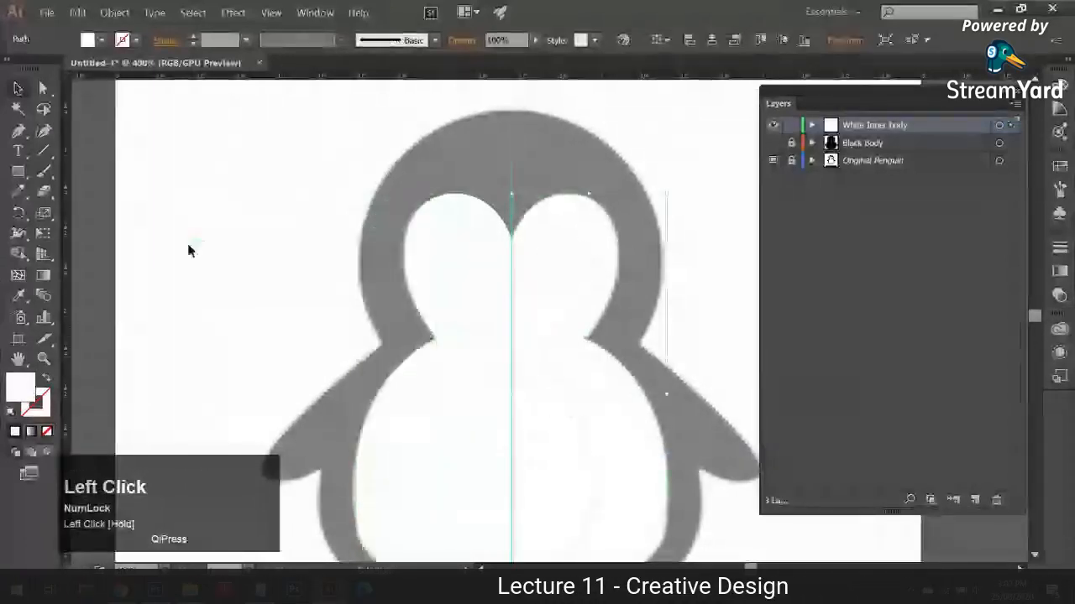
pyautogui.click(189, 251)
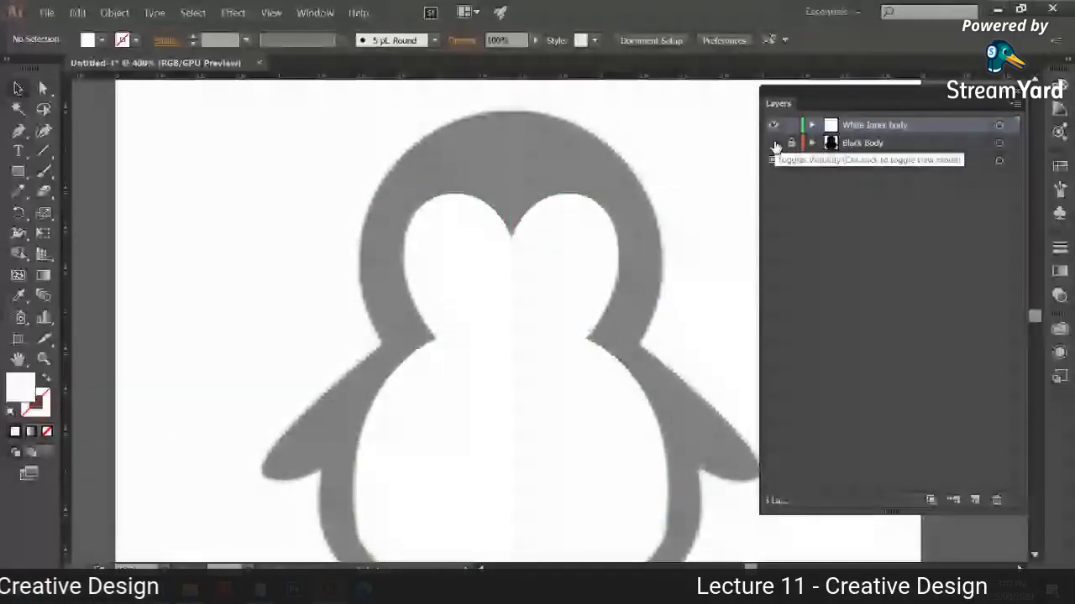
# - Show the Black Body layer and briefly hide the Original Penguin template to examine the traced body against it
pyautogui.click(773, 144)
pyautogui.click(773, 162)
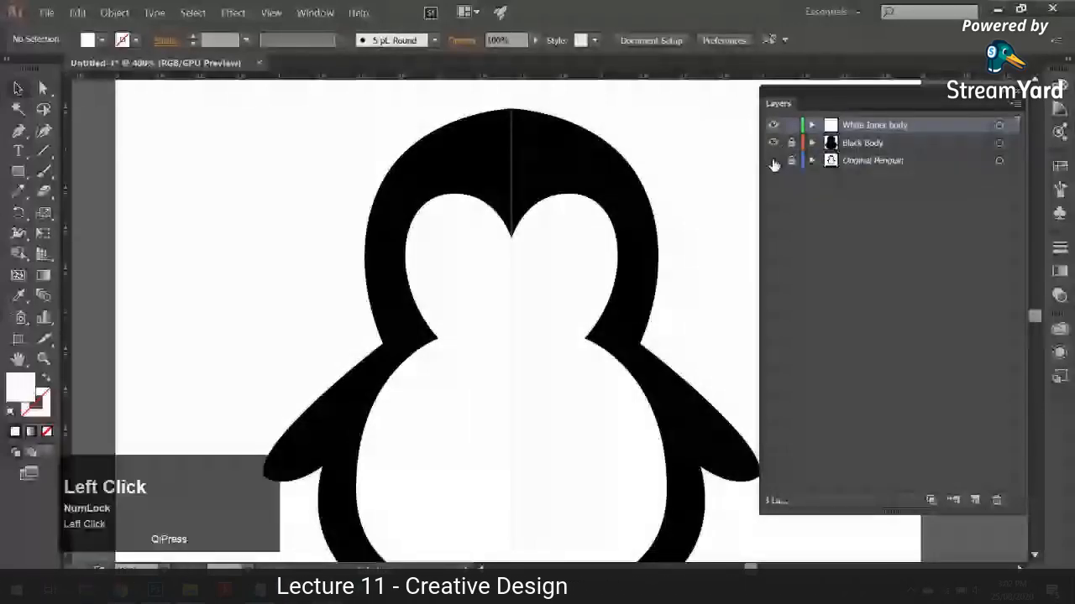
pyautogui.hotkey('ctrl', '-')
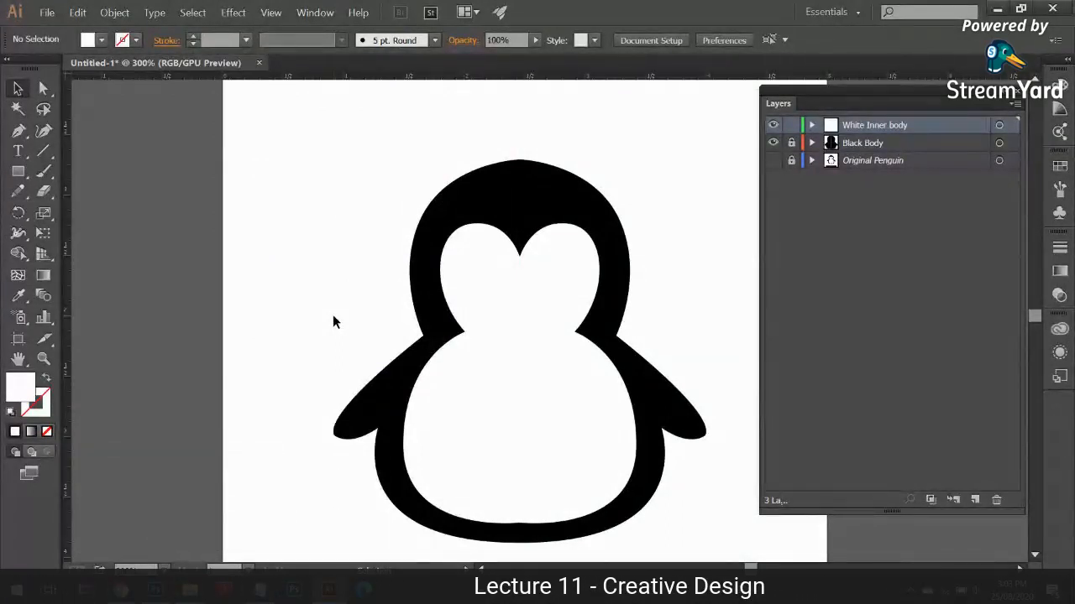
pyautogui.click(770, 161)
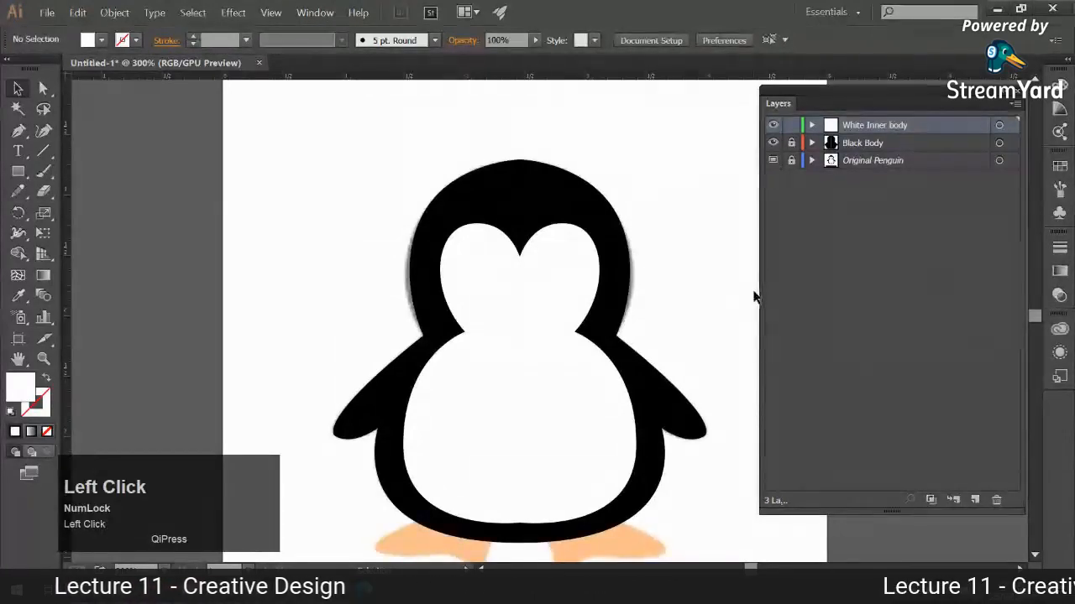
# - Lock the White Inner body layer and hide both the Black Body and White Inner body layers
pyautogui.click(792, 128)
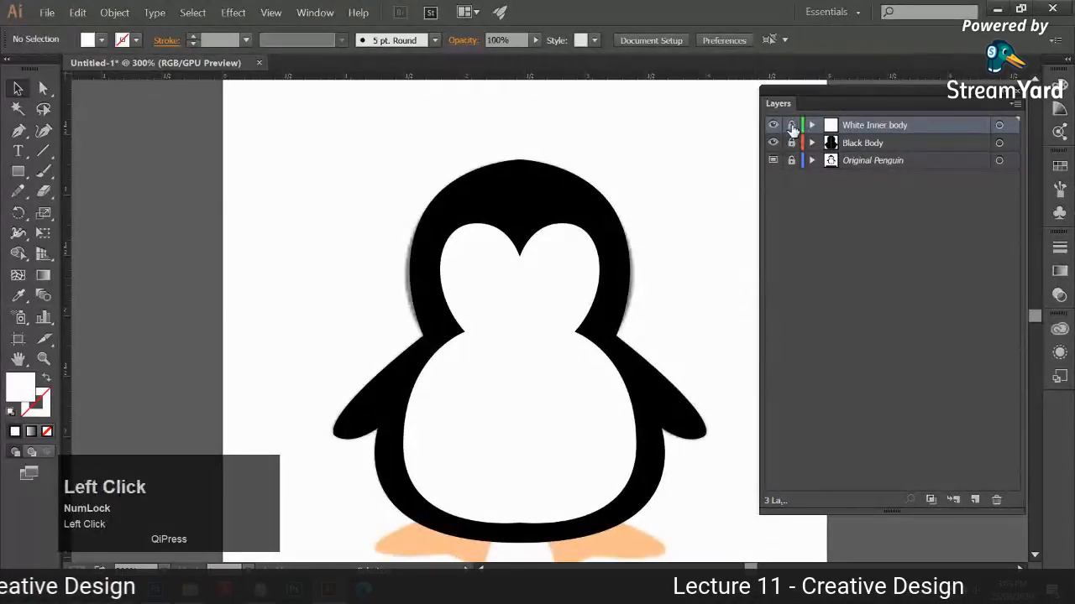
pyautogui.moveTo(773, 143); pyautogui.dragTo(773, 125)
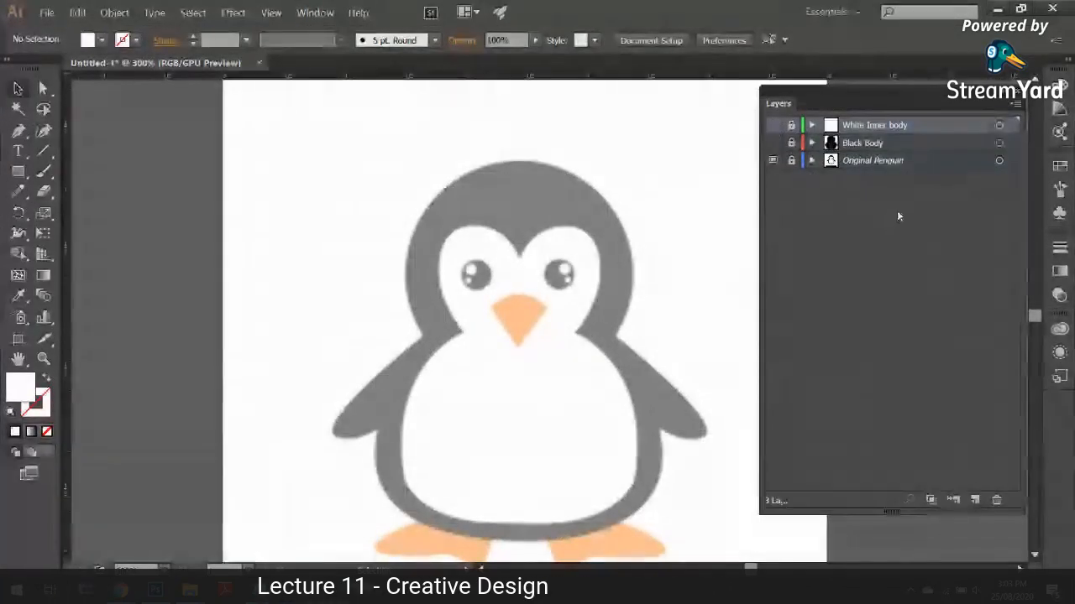
# - Add a new layer named Nose above the White Inner body layer
pyautogui.click(975, 500)
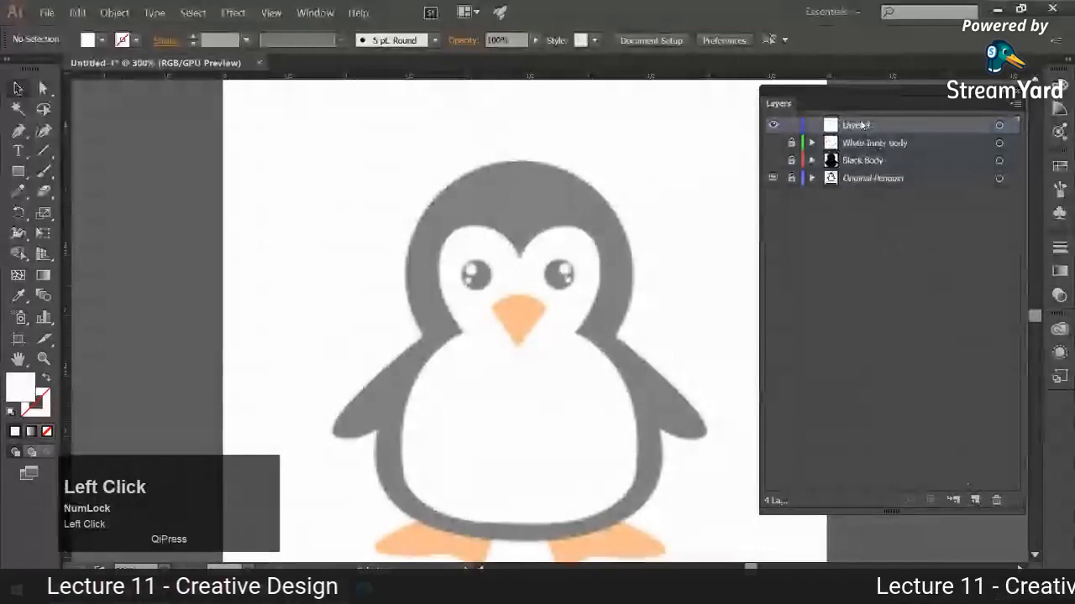
pyautogui.doubleClick(959, 131)
pyautogui.write('No')
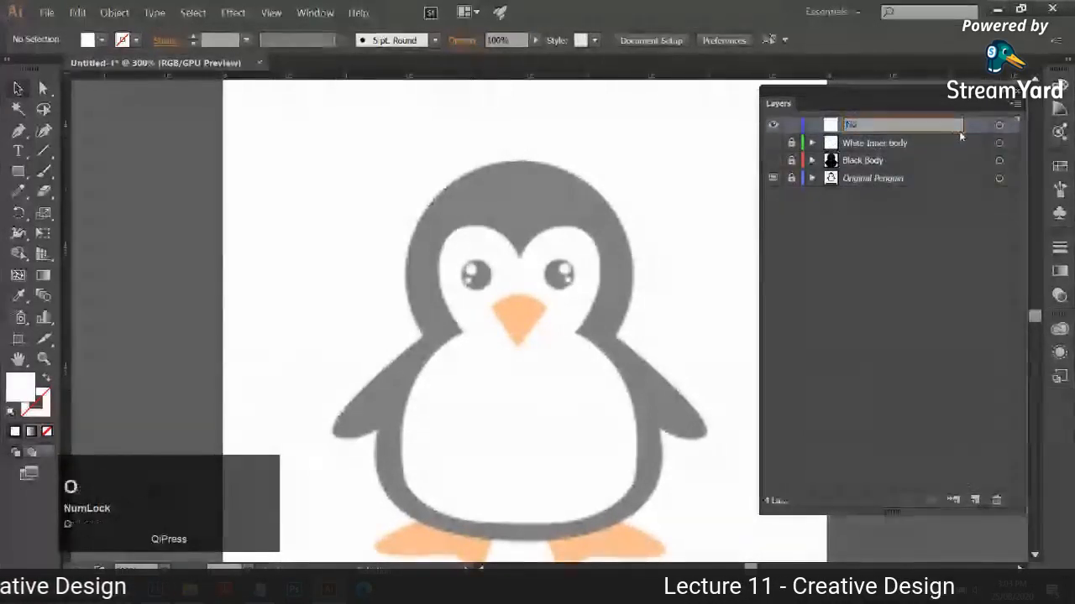
pyautogui.write('se')
pyautogui.press('Return')
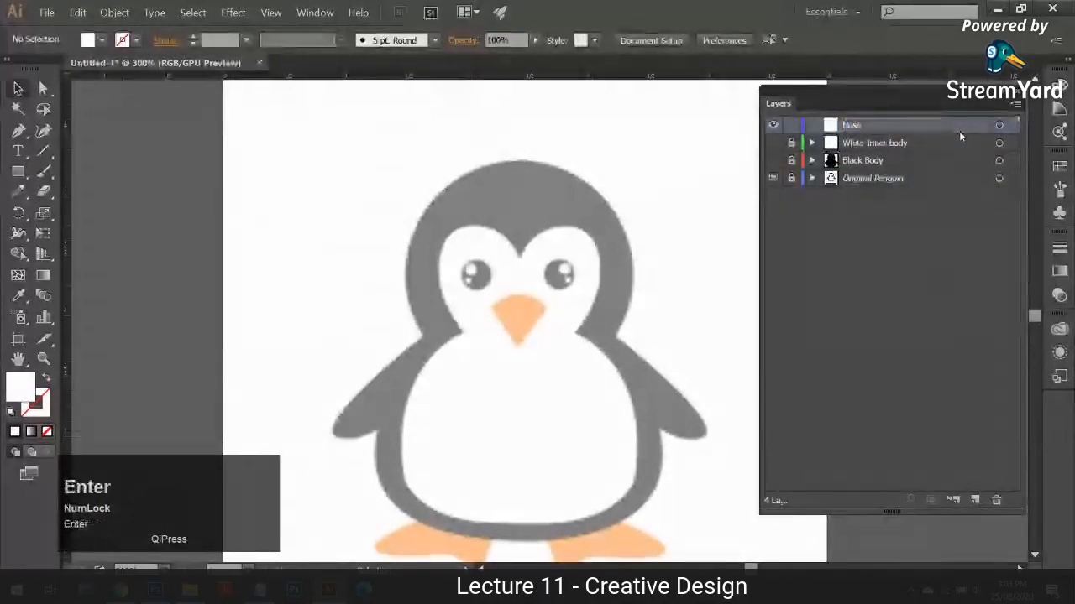
# - Show the White Inner body layer and turn the guides on to display the centre line over the penguin's face
pyautogui.hotkey('ctrl', '=')
pyautogui.hotkey('ctrl', '=')
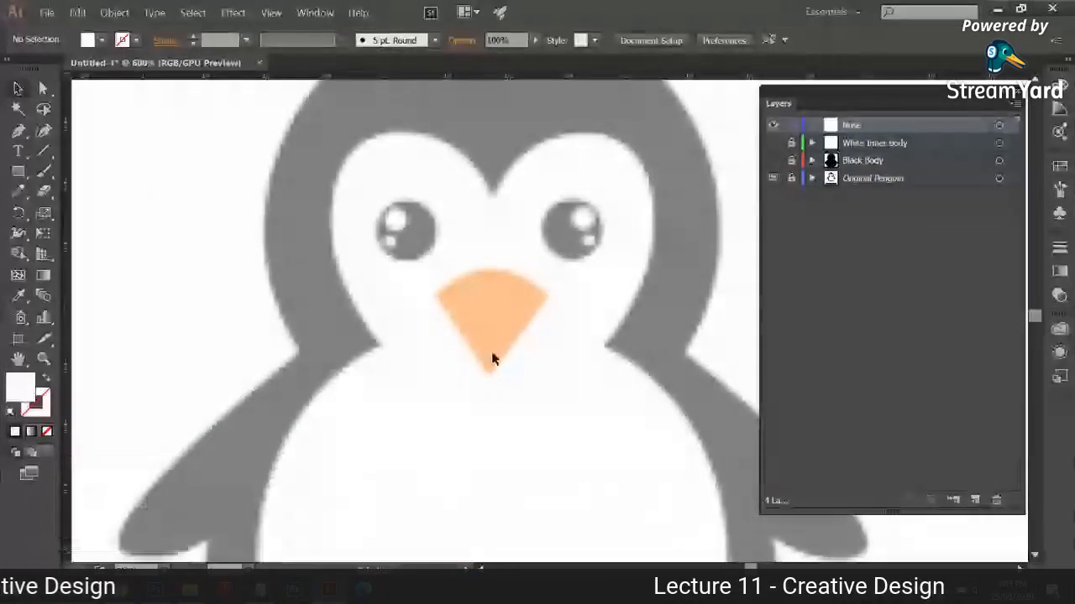
pyautogui.click(774, 143)
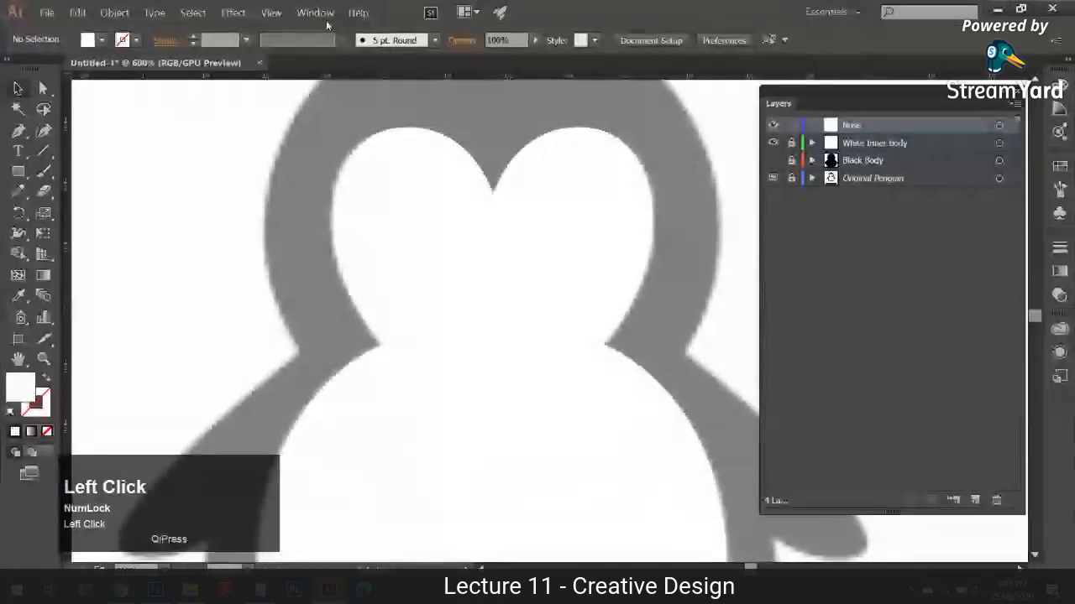
pyautogui.click(234, 12)
pyautogui.moveTo(271, 12)
pyautogui.moveTo(436, 386)
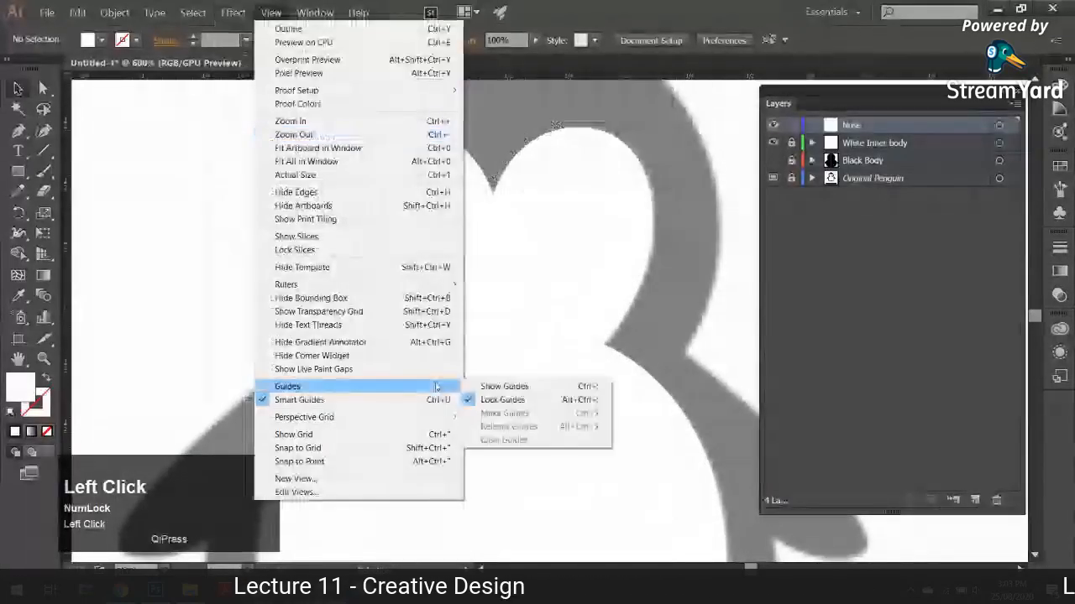
pyautogui.click(504, 387)
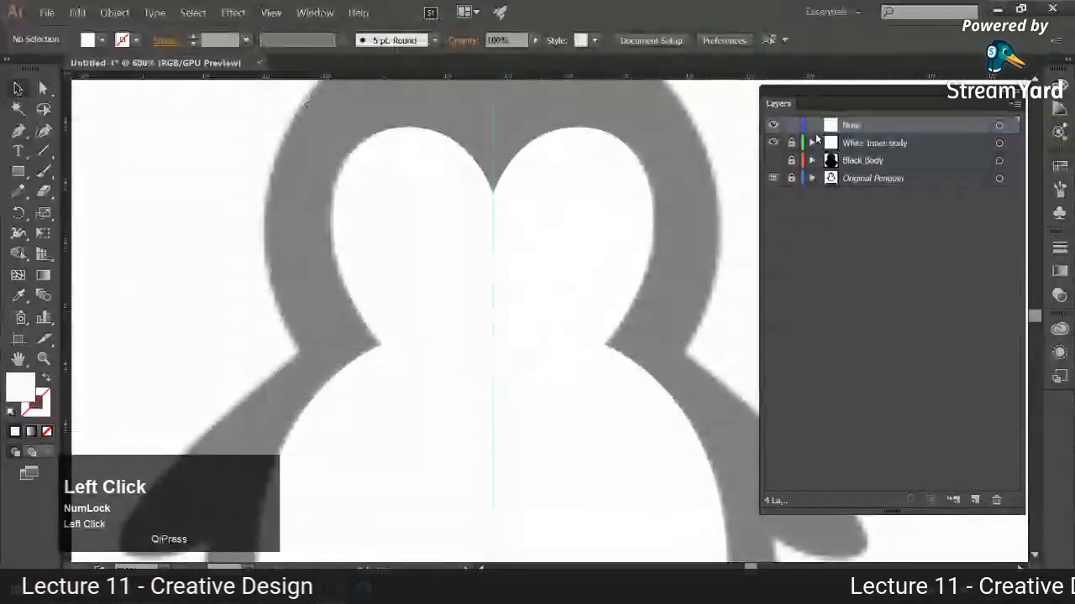
# - Place a vertical guide on the centre line of the penguin's face and hide the White Inner body layer
pyautogui.moveTo(66, 309); pyautogui.dragTo(496, 325)
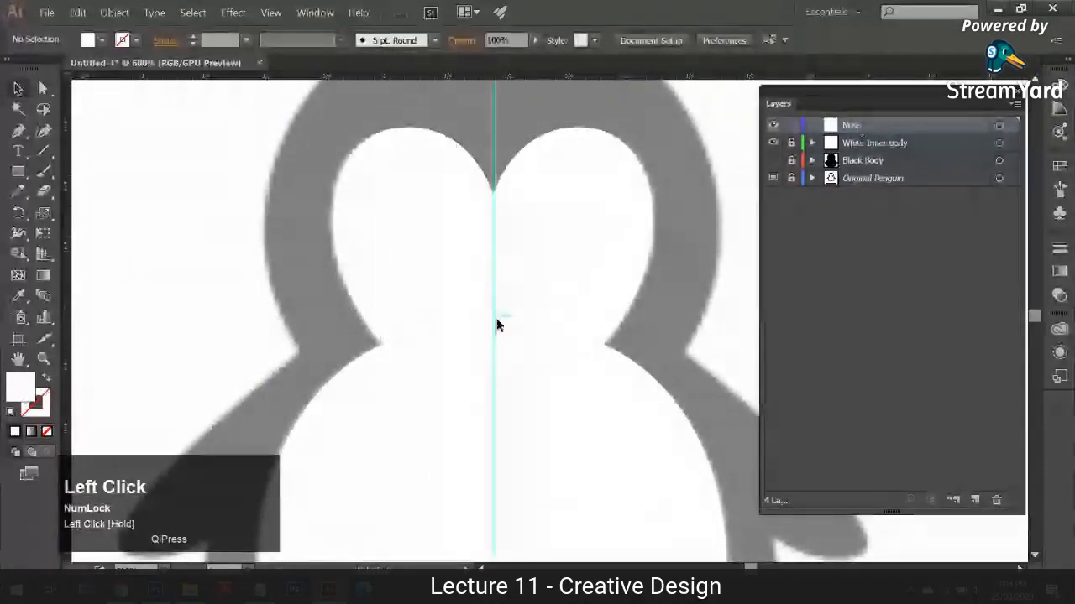
pyautogui.hotkey('ctrl', 'z')
pyautogui.moveTo(68, 276); pyautogui.dragTo(497, 312)
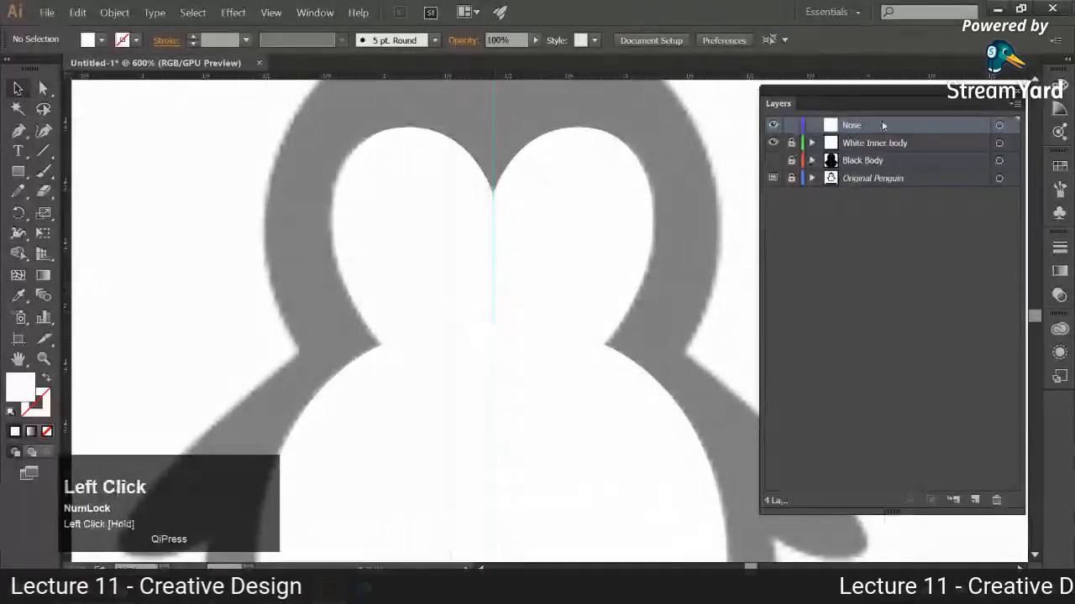
pyautogui.click(773, 143)
# - Trace the left half of the beak on the Nose layer with the Pen tool, closing the path along the centre line
pyautogui.click(18, 130)
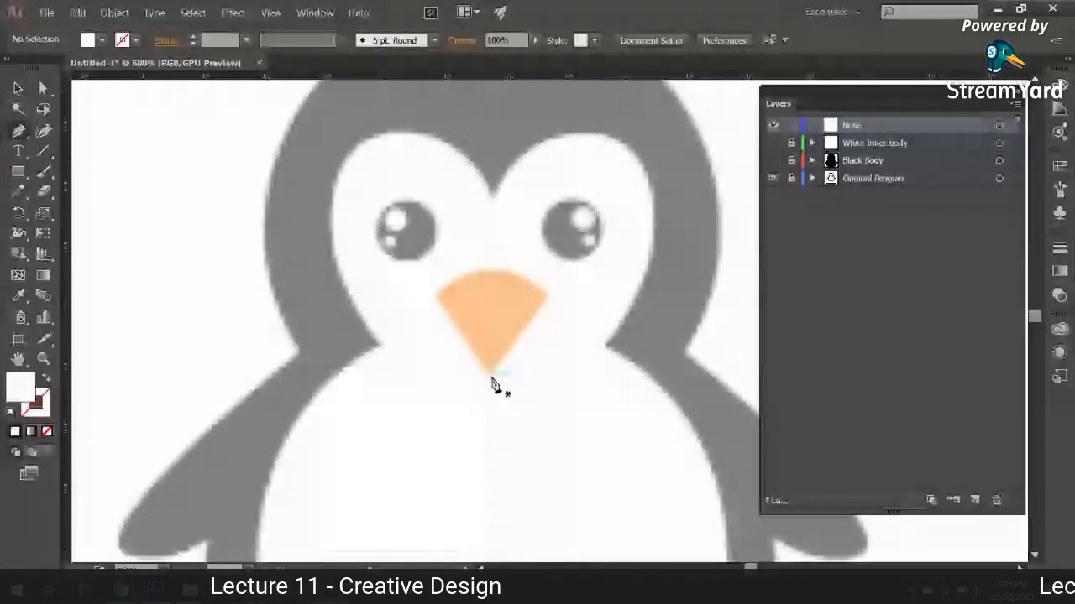
pyautogui.click(492, 376)
pyautogui.click(437, 297)
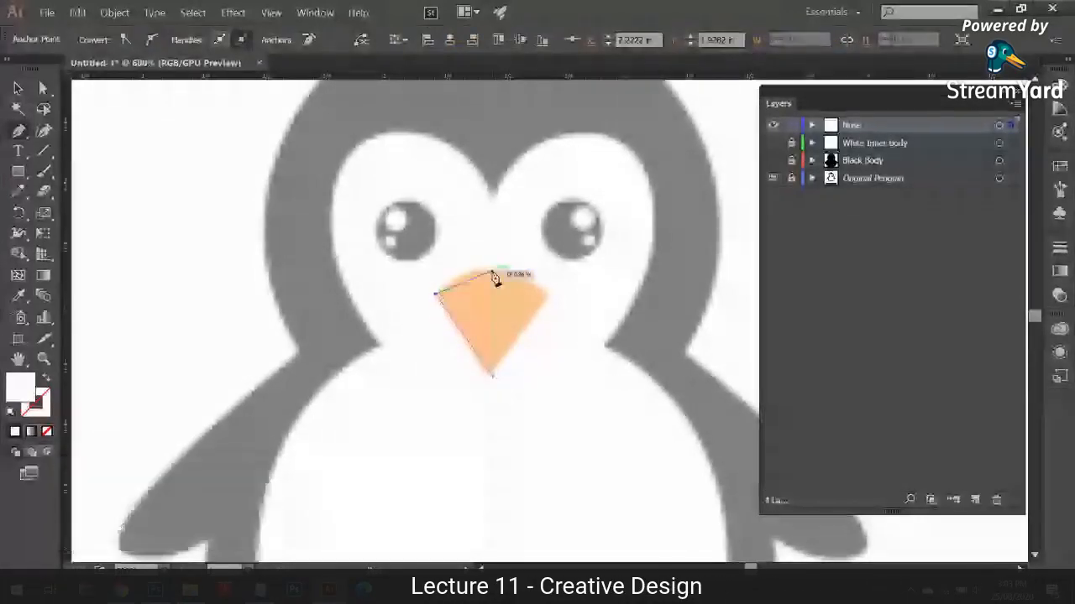
pyautogui.moveTo(493, 273); pyautogui.dragTo(539, 274)
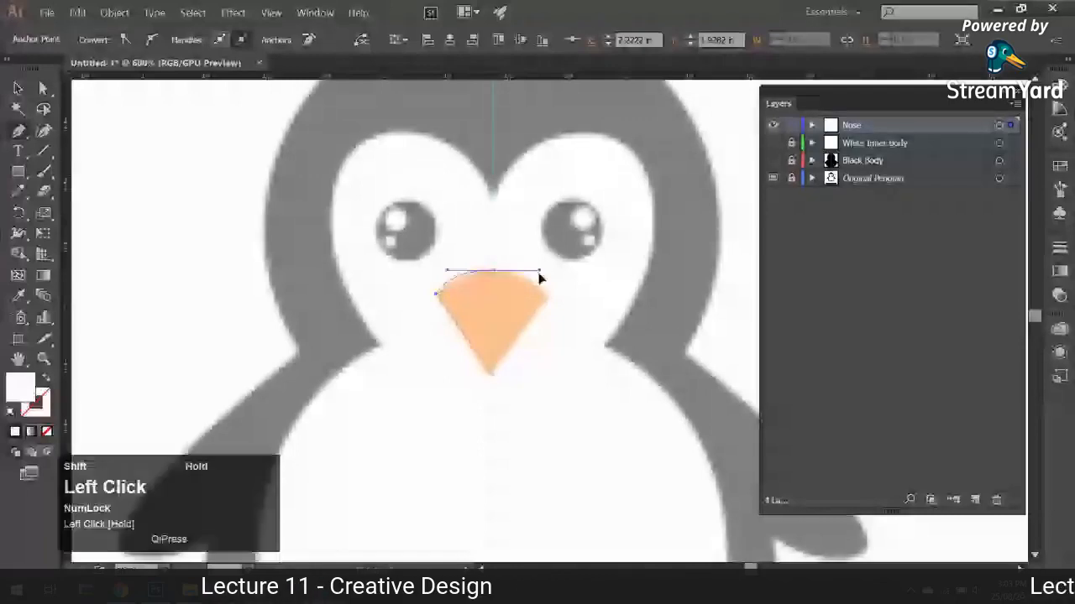
pyautogui.click(493, 274)
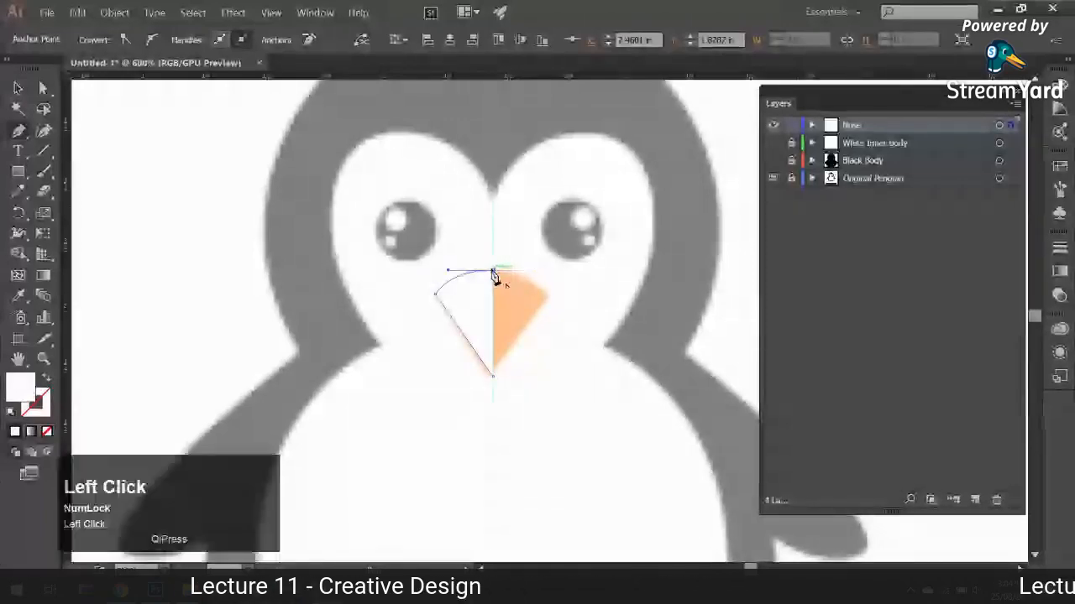
pyautogui.click(492, 376)
pyautogui.click(19, 88)
pyautogui.click(289, 293)
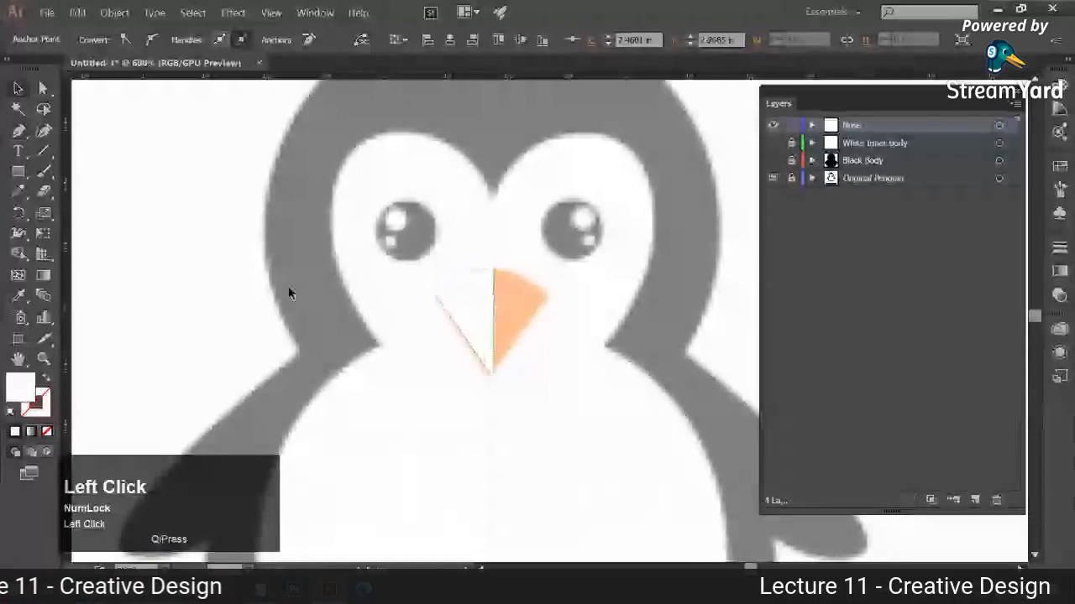
# - Reflect a copy of the traced half beak and place it against the centre line to form the right half
pyautogui.rightClick(474, 309)
pyautogui.moveTo(535, 464)
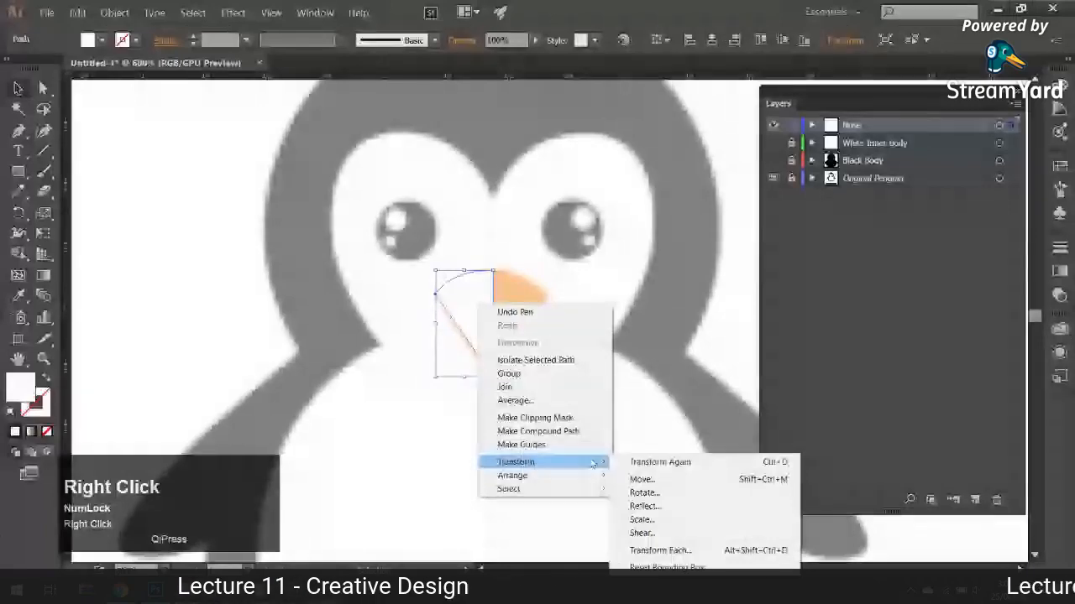
pyautogui.click(178, 297)
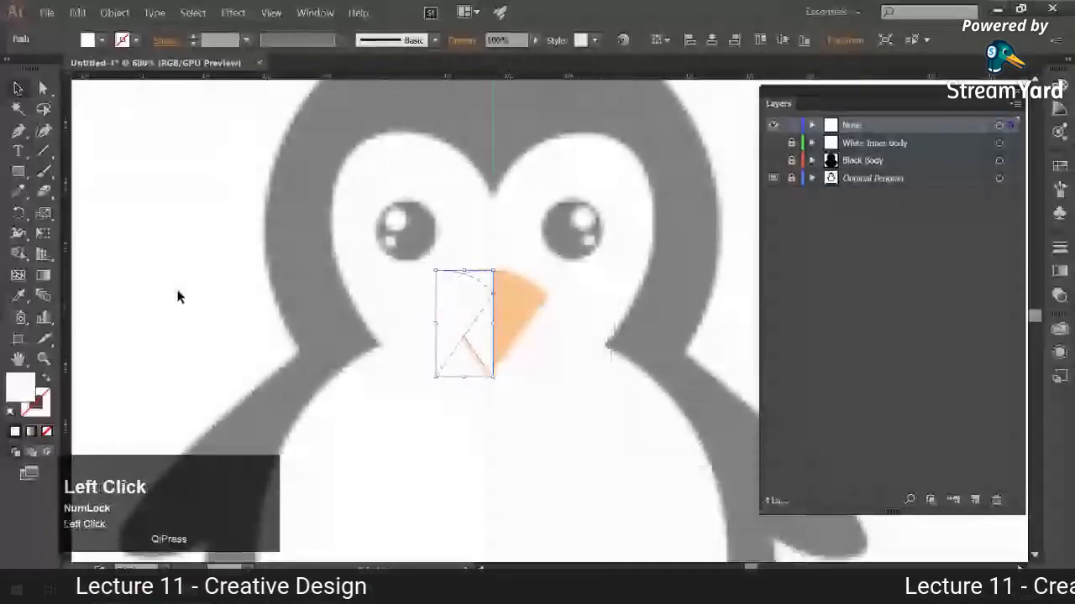
pyautogui.click(453, 312)
pyautogui.moveTo(454, 312); pyautogui.dragTo(503, 315)
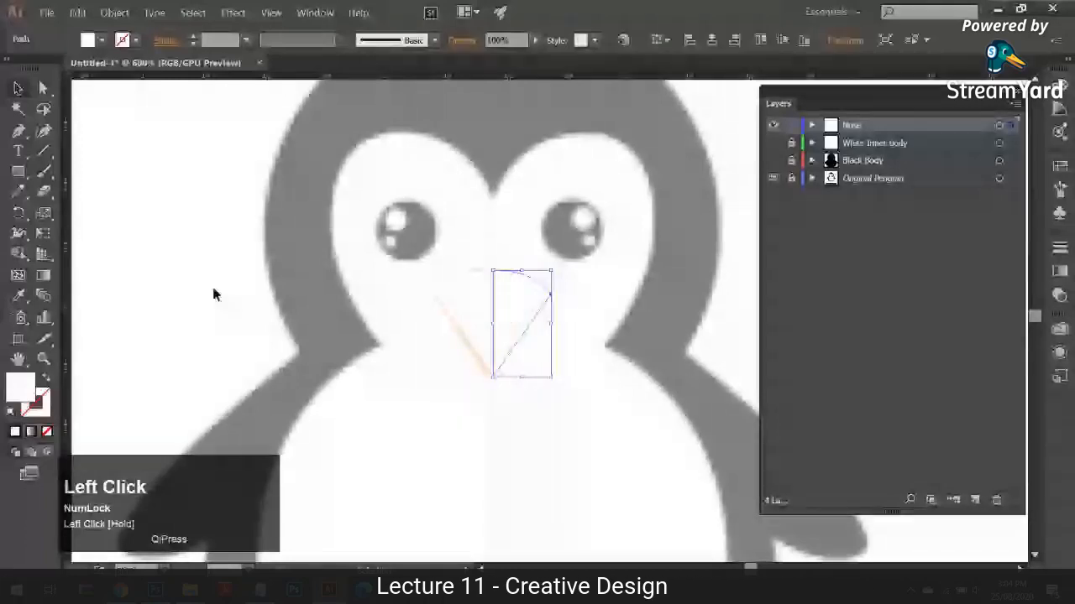
# - Select both beak halves, remove their white fill and fill them with the template's light orange using the Eyedropper
pyautogui.keyDown('shift'); pyautogui.click(493, 305); pyautogui.keyUp('shift')
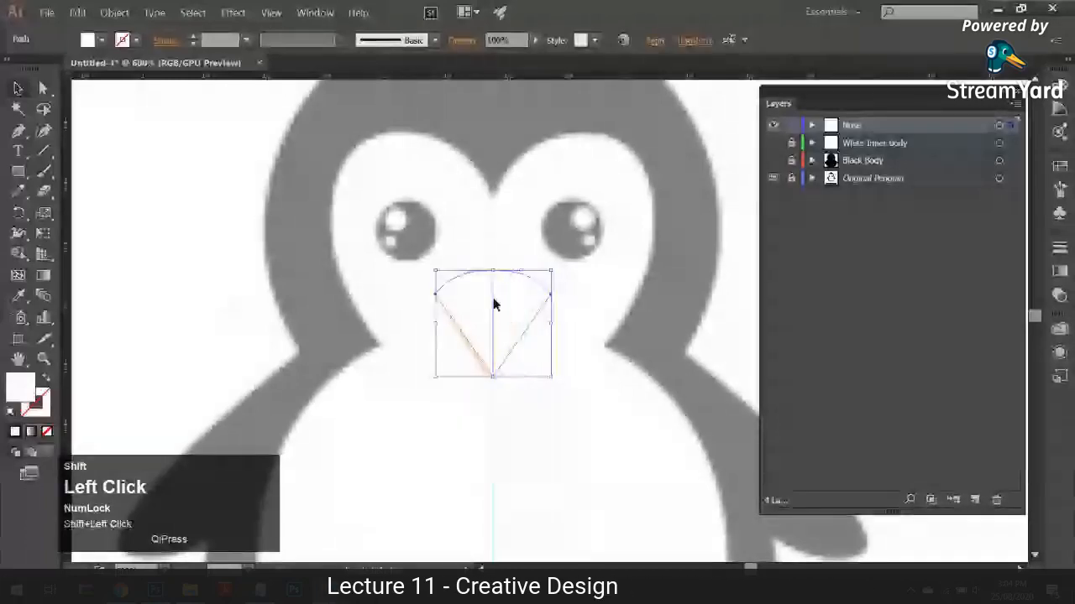
pyautogui.click(30, 394)
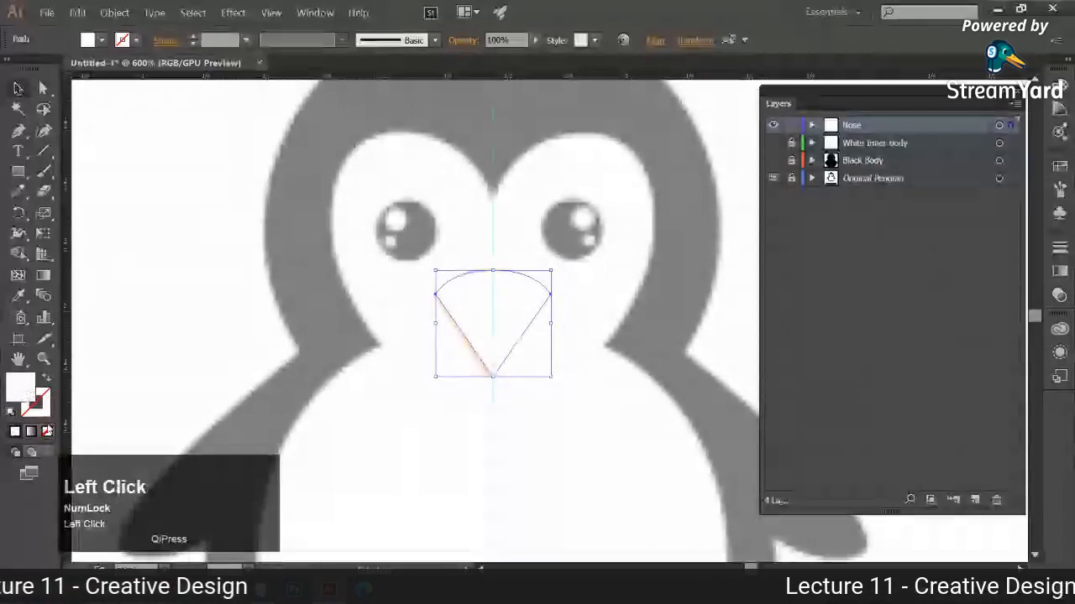
pyautogui.click(47, 431)
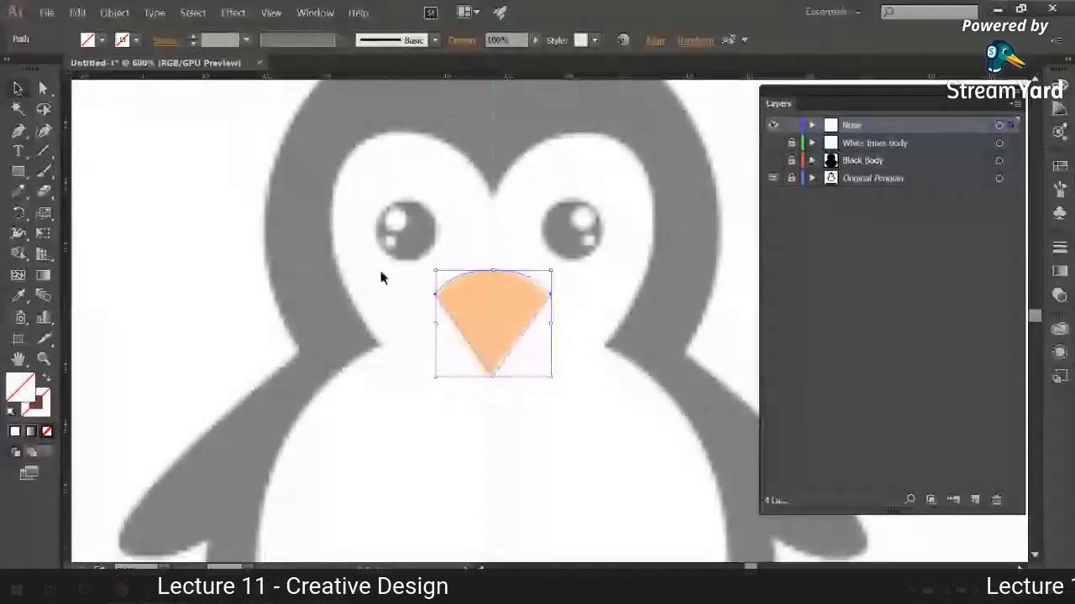
pyautogui.click(17, 295)
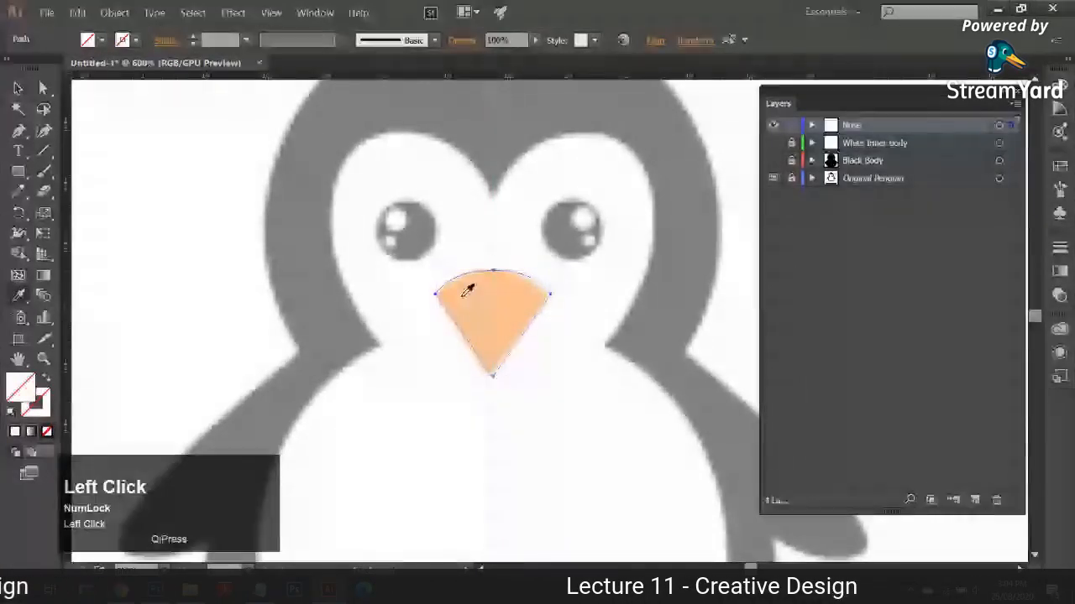
pyautogui.click(469, 290)
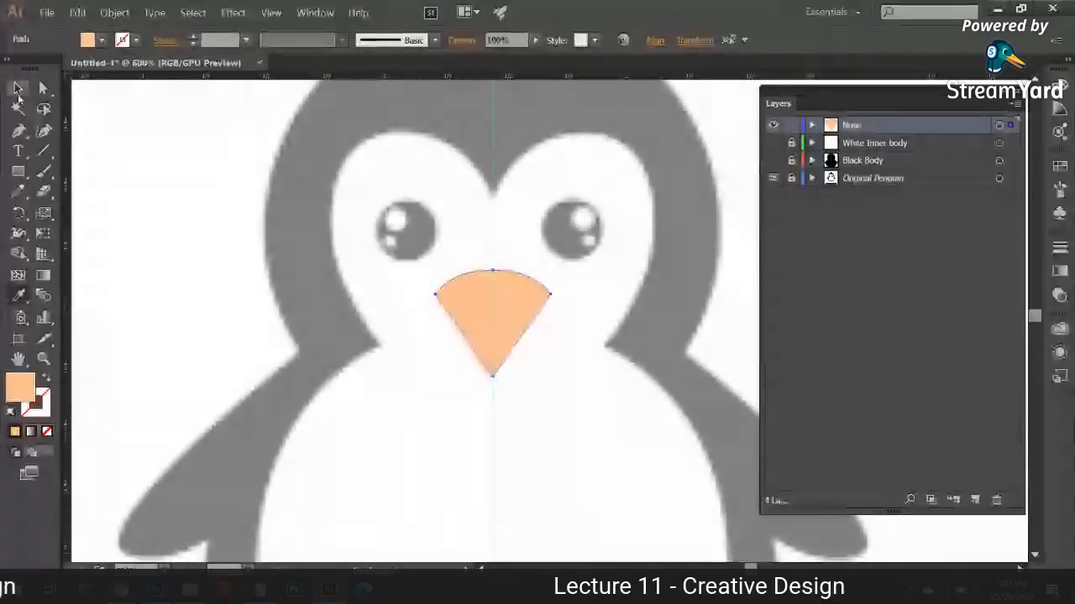
pyautogui.click(18, 89)
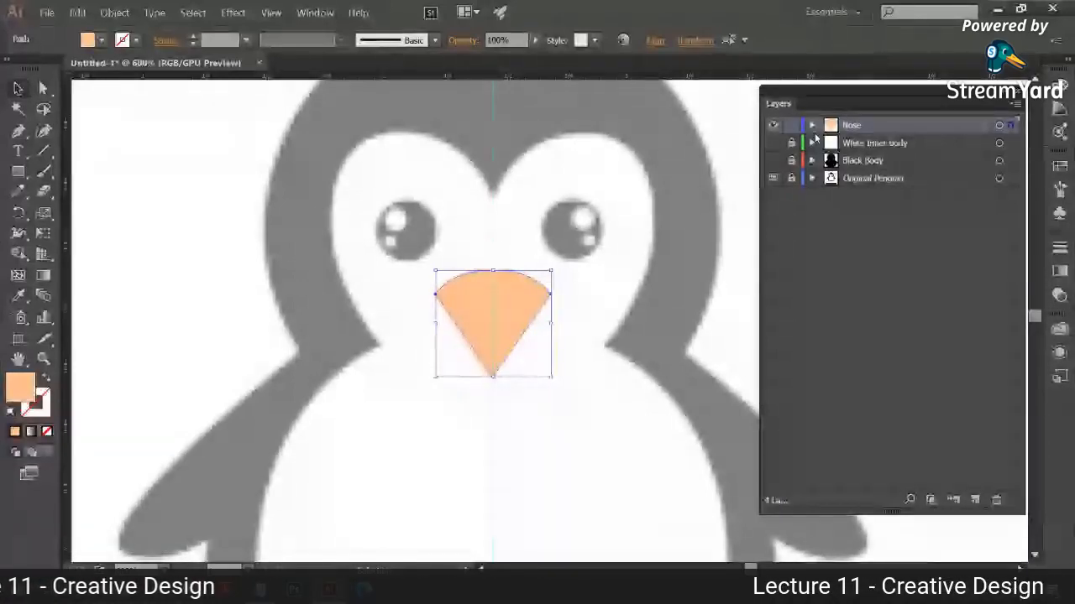
# - Lock and hide the Nose layer and add a new layer named Eyes above it
pyautogui.click(791, 125)
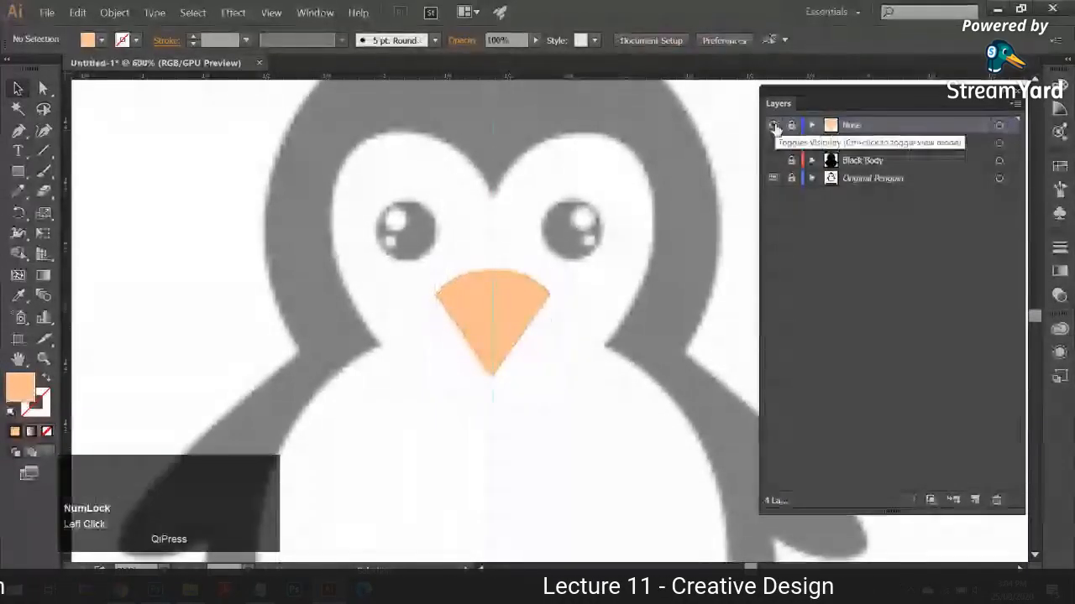
pyautogui.click(774, 126)
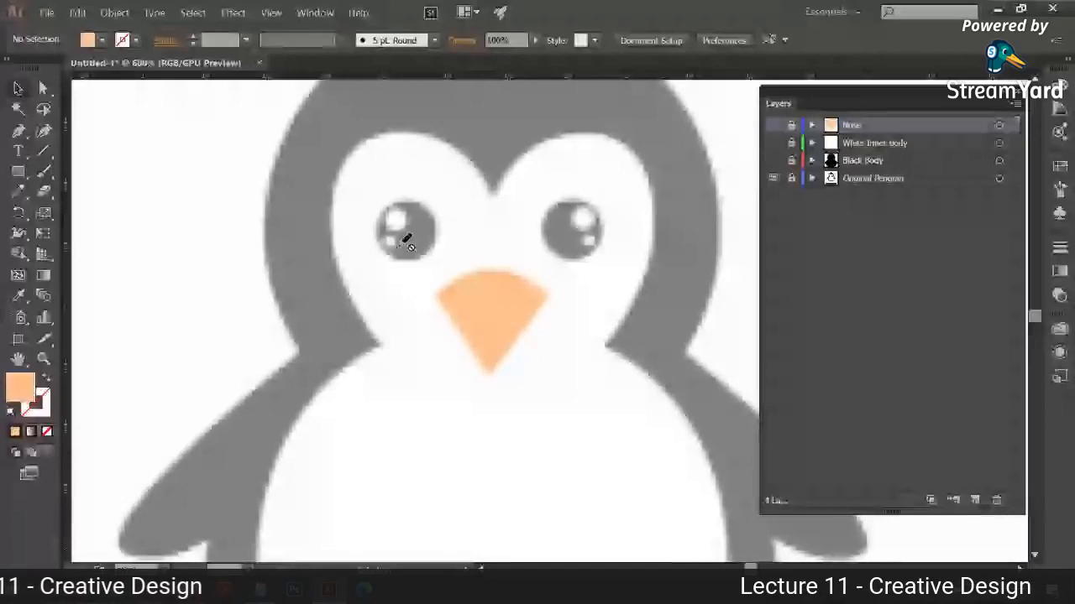
pyautogui.click(974, 501)
pyautogui.doubleClick(869, 125)
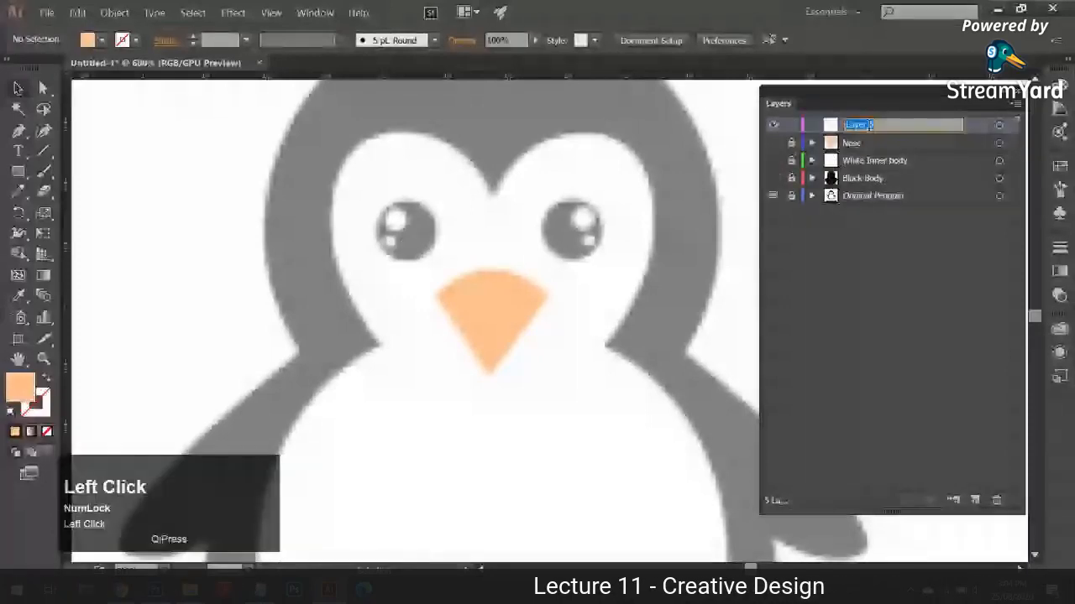
pyautogui.write('Eyes')
pyautogui.press('Return')
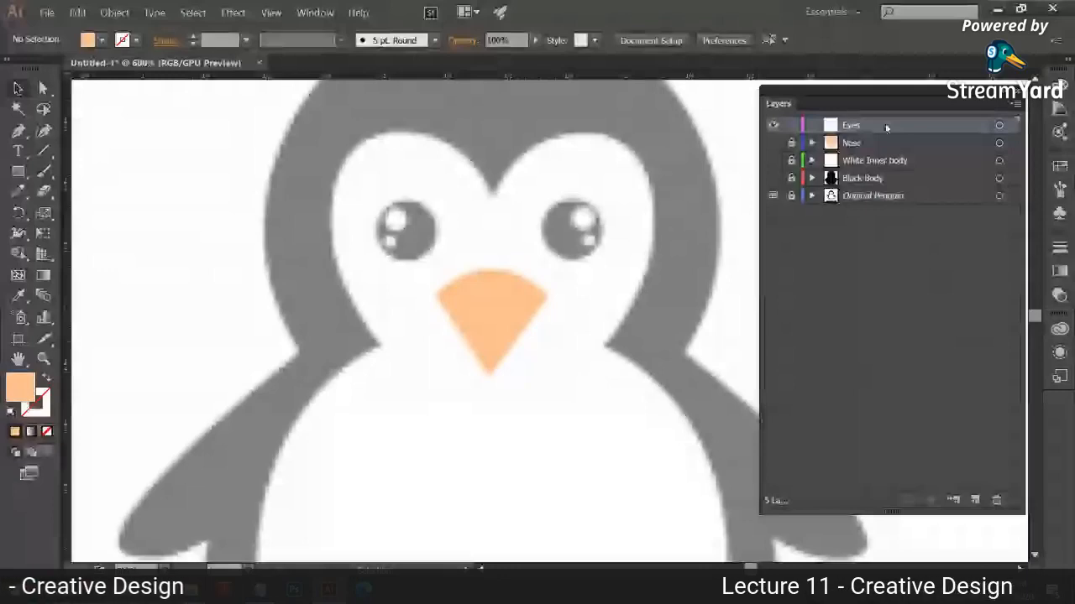
# - Switch to StreamYard to read the viewers' comments, show and hide one on the stream, and return to Illustrator
pyautogui.hotkey('alt', 'Tab')
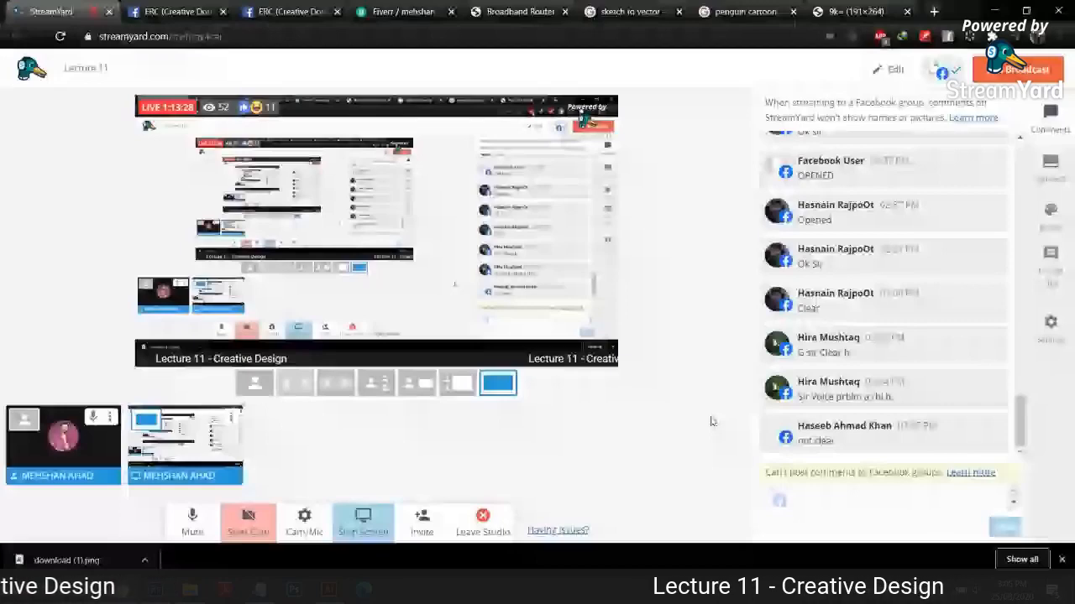
pyautogui.moveTo(823, 457)
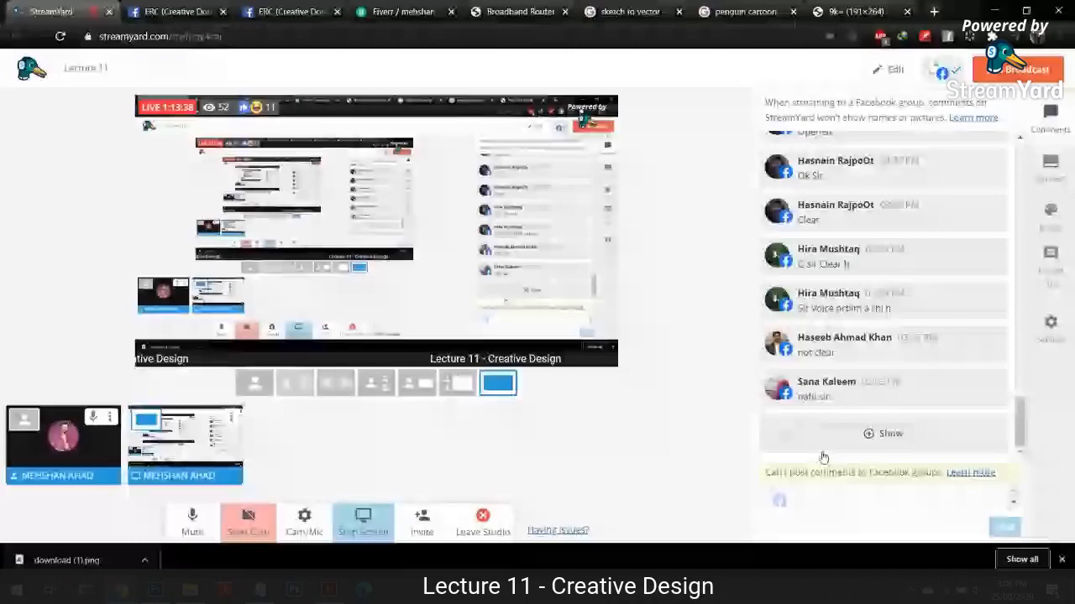
pyautogui.click(831, 435)
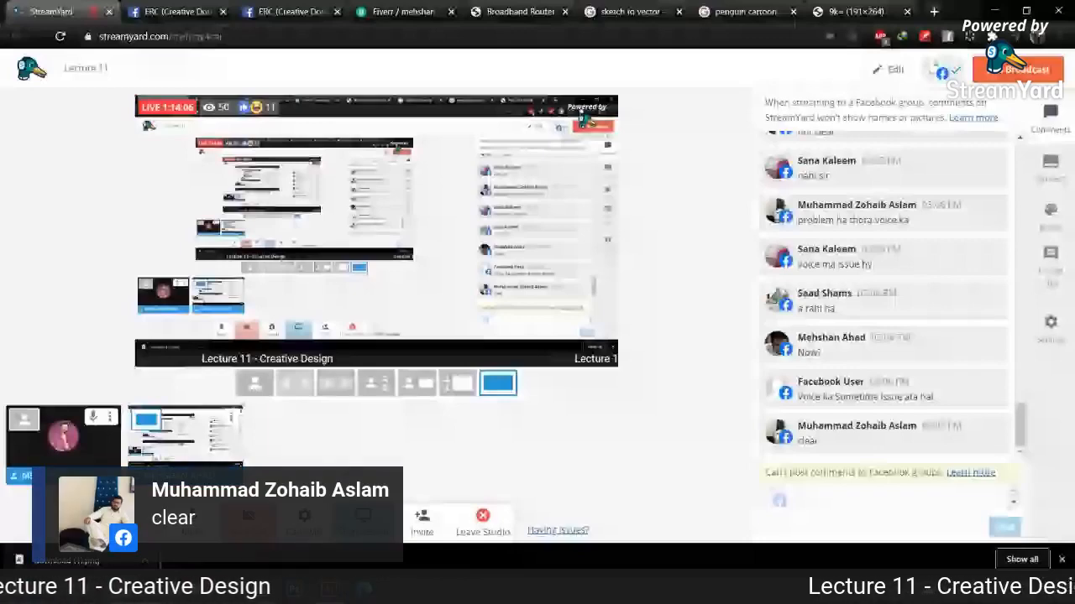
pyautogui.click(885, 405)
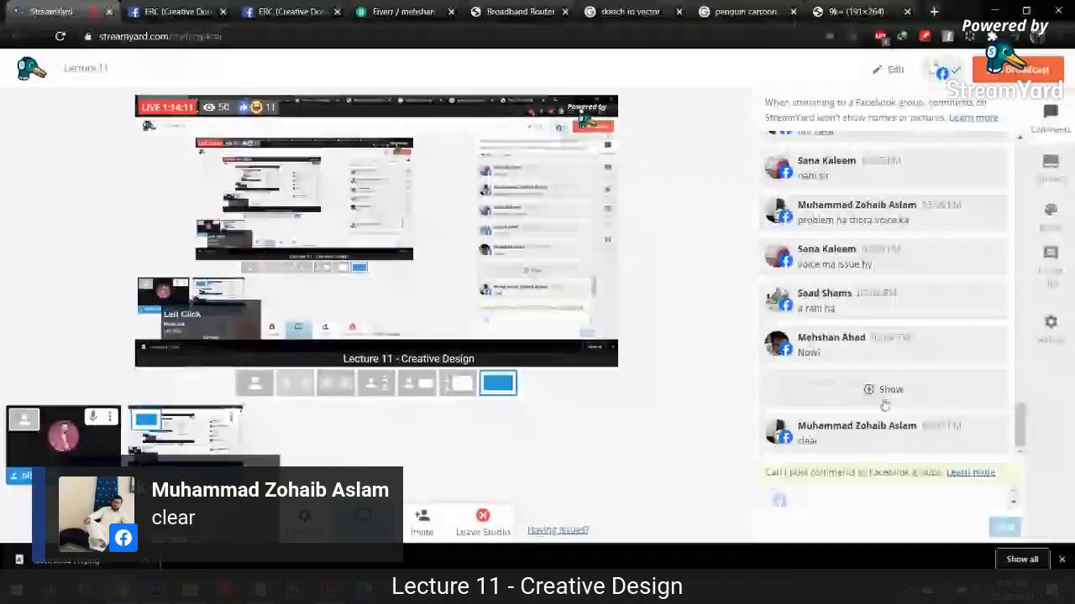
pyautogui.click(871, 302)
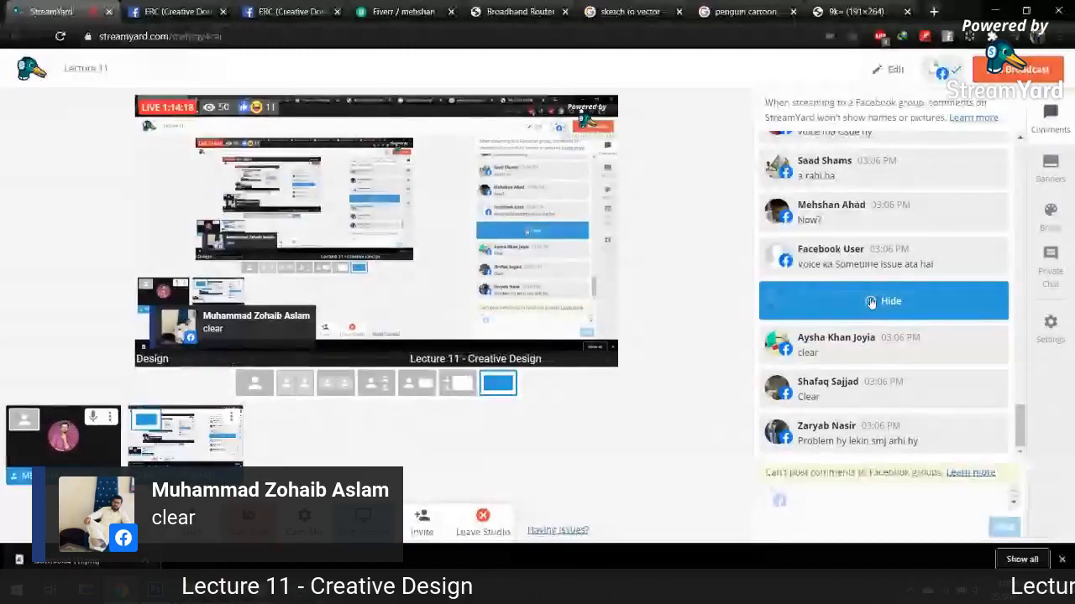
pyautogui.click(871, 303)
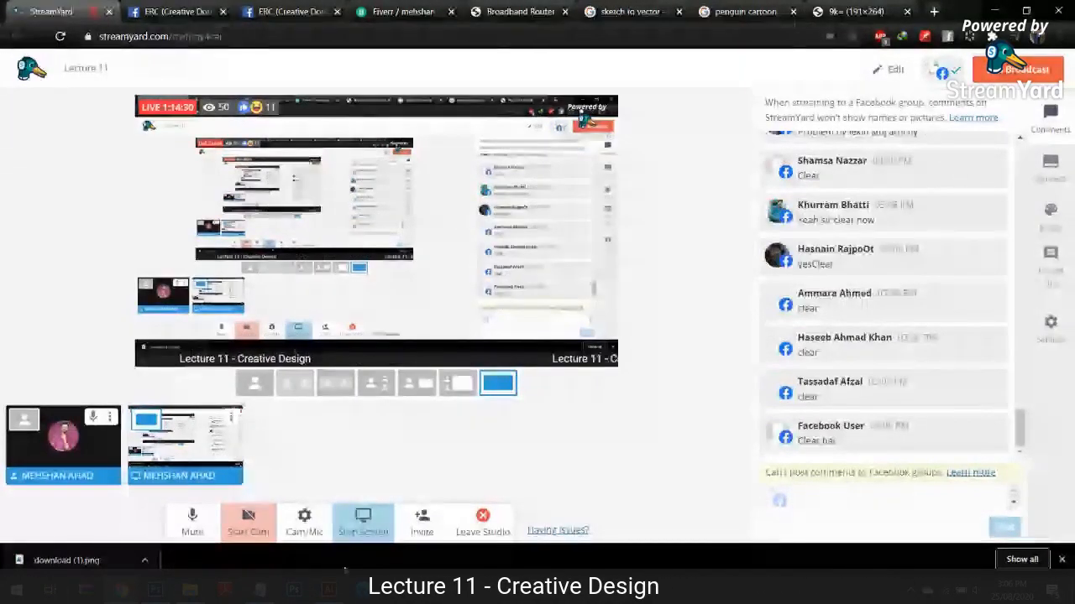
pyautogui.click(329, 589)
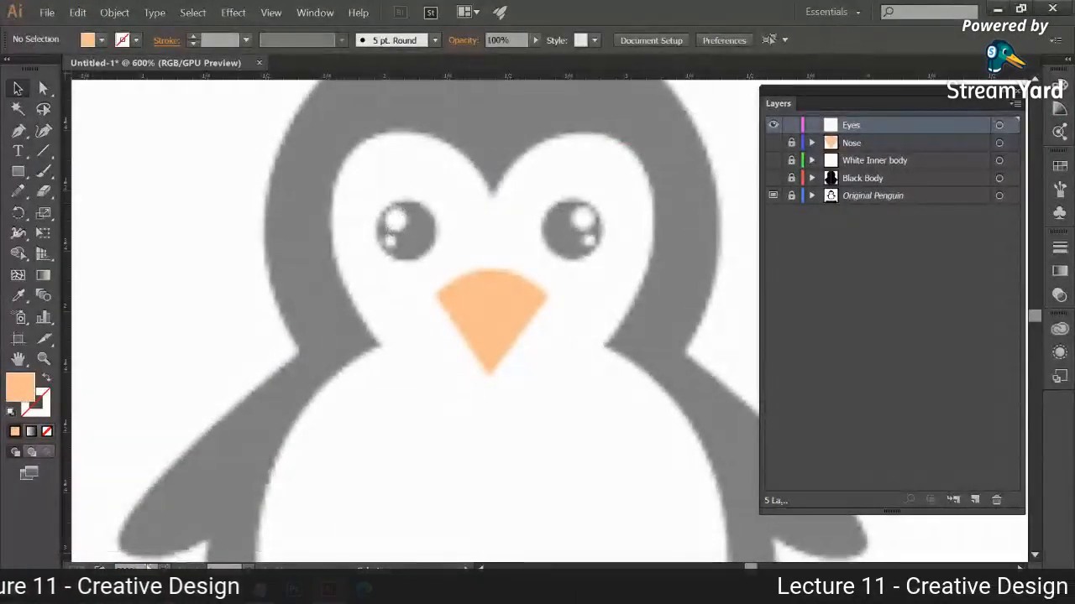
pyautogui.moveTo(152, 591)
pyautogui.click(108, 546)
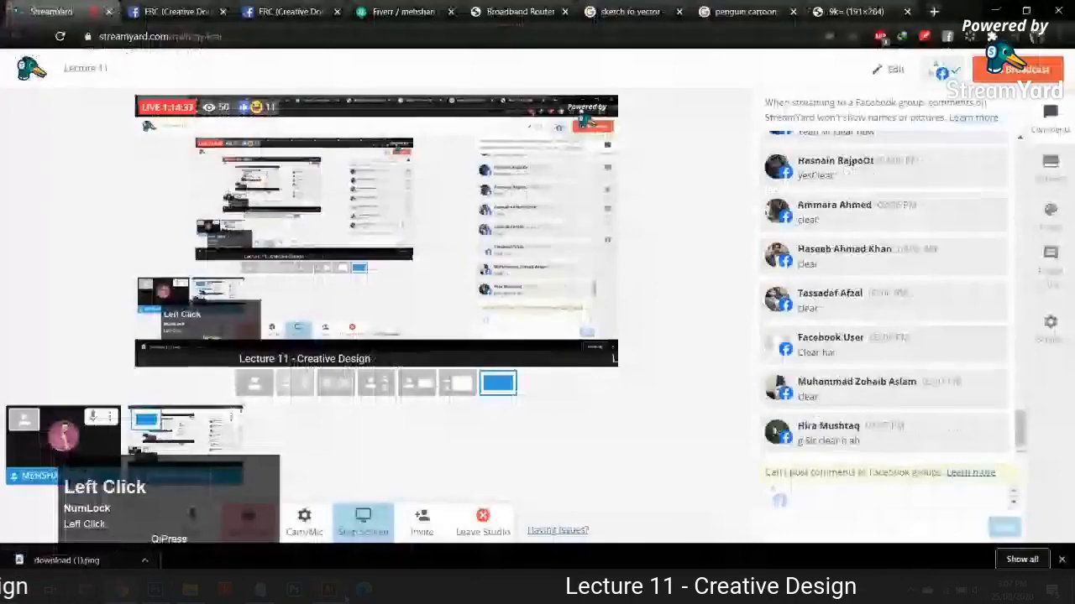
pyautogui.click(330, 589)
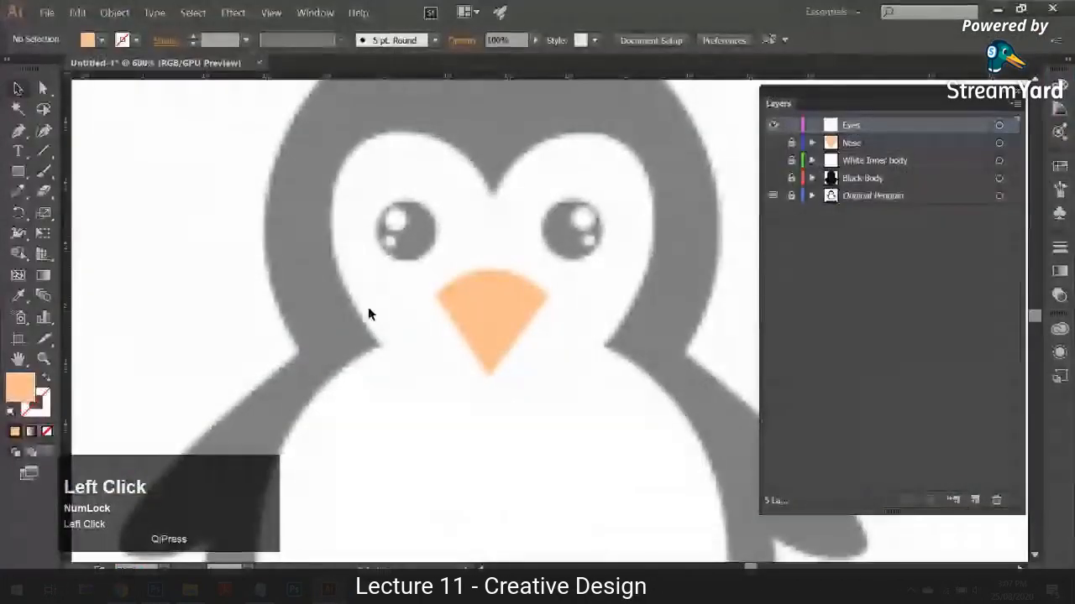
# - Draw a circle over the penguin's left eye with the Ellipse tool and give it a black outline without fill
pyautogui.rightClick(19, 171)
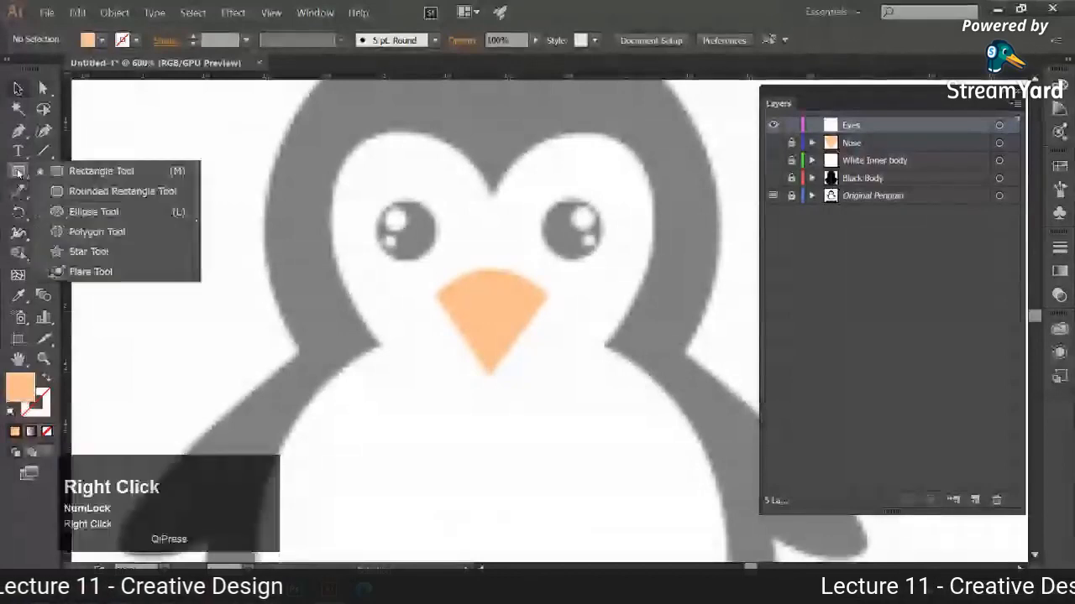
pyautogui.click(82, 213)
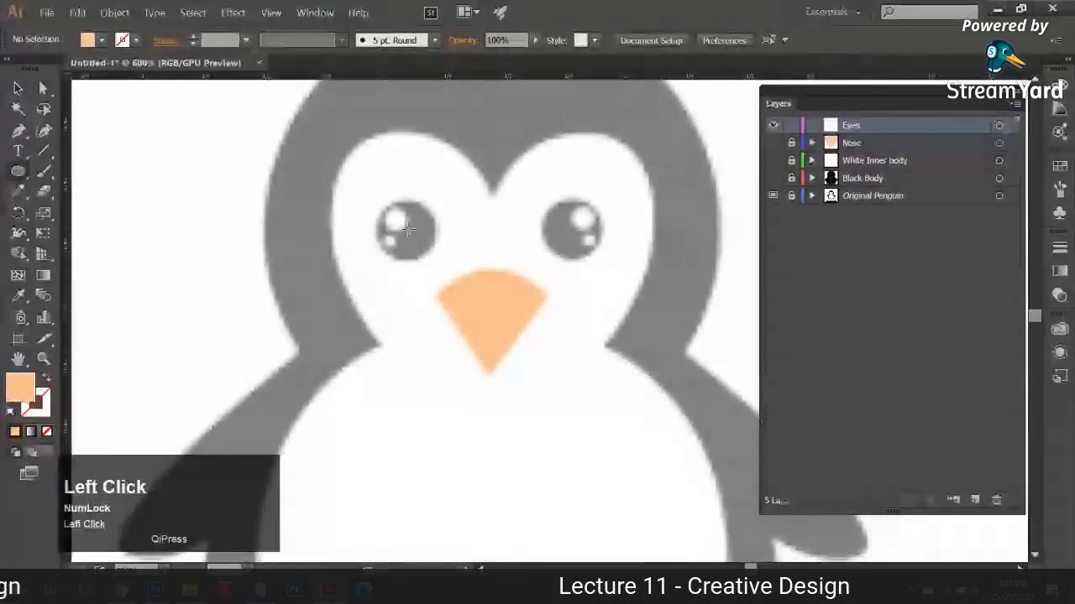
pyautogui.moveTo(406, 229); pyautogui.dragTo(429, 264)
pyautogui.doubleClick(21, 387)
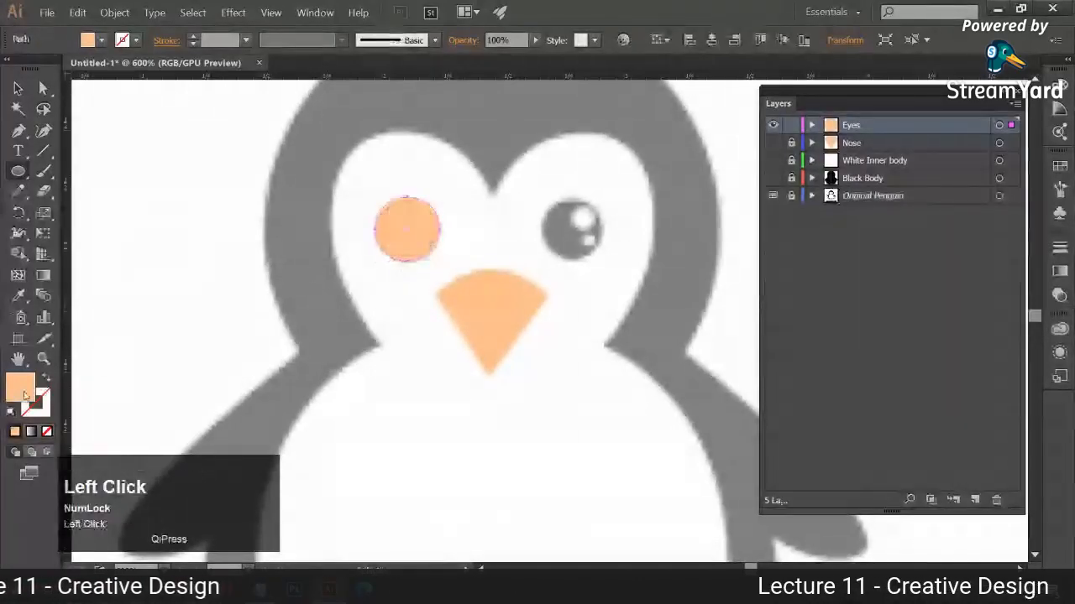
pyautogui.moveTo(654, 409); pyautogui.dragTo(600, 442)
pyautogui.press('Return')
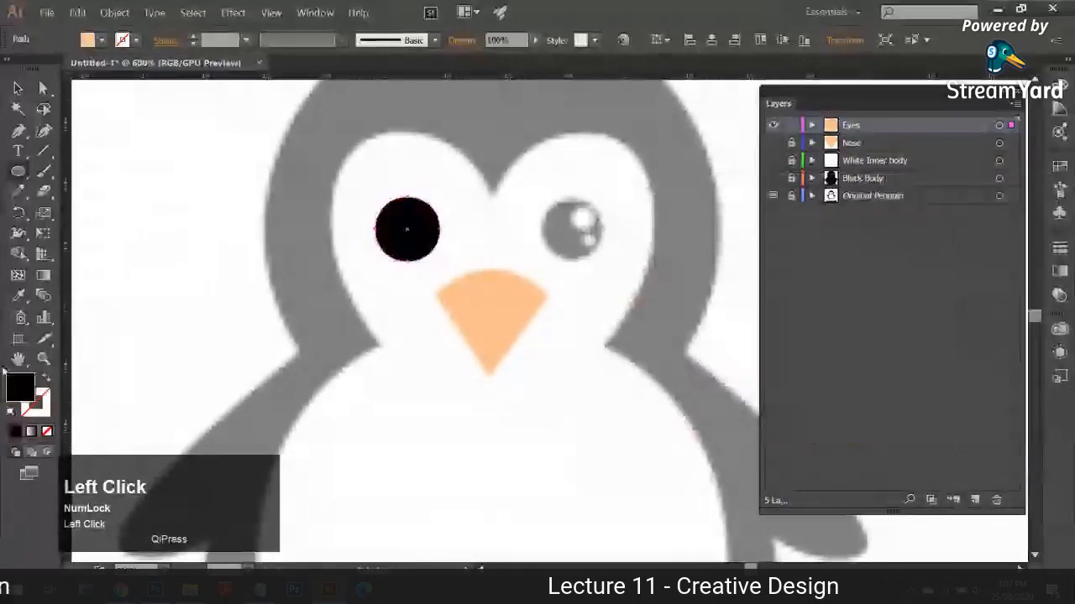
pyautogui.click(42, 379)
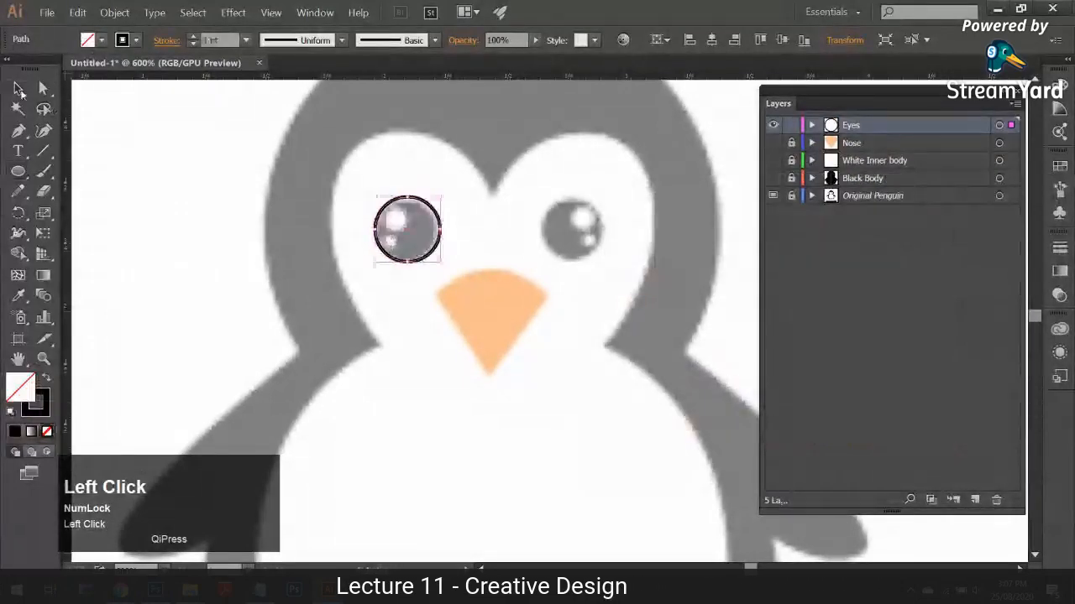
# - Draw a smaller circle over the large white highlight in the left eye, with a black outline and no fill
pyautogui.click(388, 218)
pyautogui.click(18, 171)
pyautogui.moveTo(406, 231)
pyautogui.mouseDown()
pyautogui.moveTo(427, 233)
pyautogui.moveTo(398, 242)
pyautogui.mouseUp()
pyautogui.press('v')
pyautogui.click(409, 225)
pyautogui.click(421, 246)
pyautogui.click(15, 432)
pyautogui.click(48, 432)
pyautogui.click(386, 226)
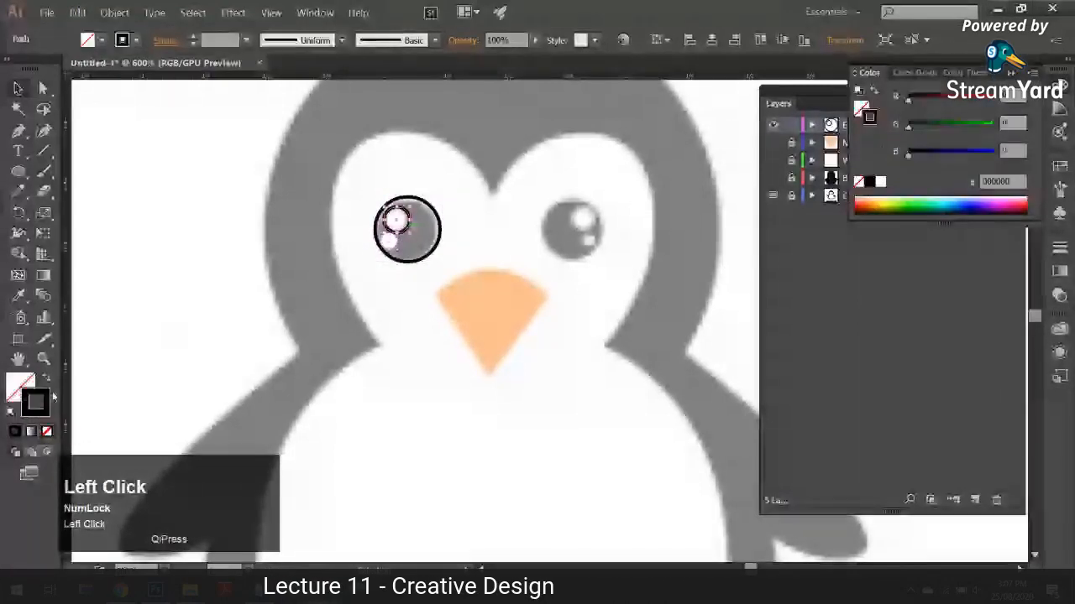
# - Fill the left eye's highlight circles white and its large circle black, all without an outline
pyautogui.click(11, 413)
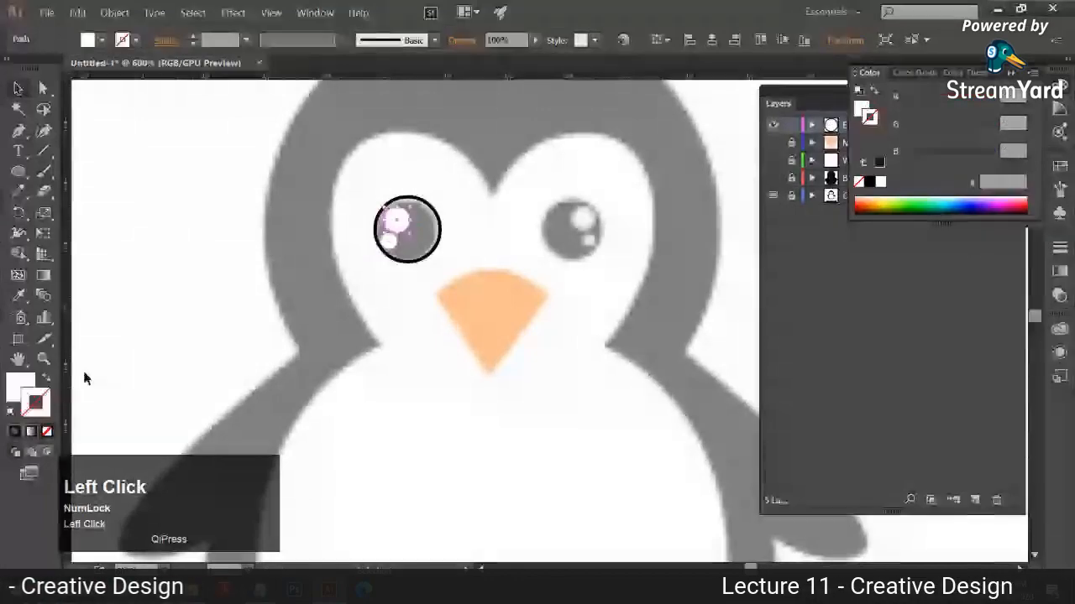
pyautogui.click(219, 313)
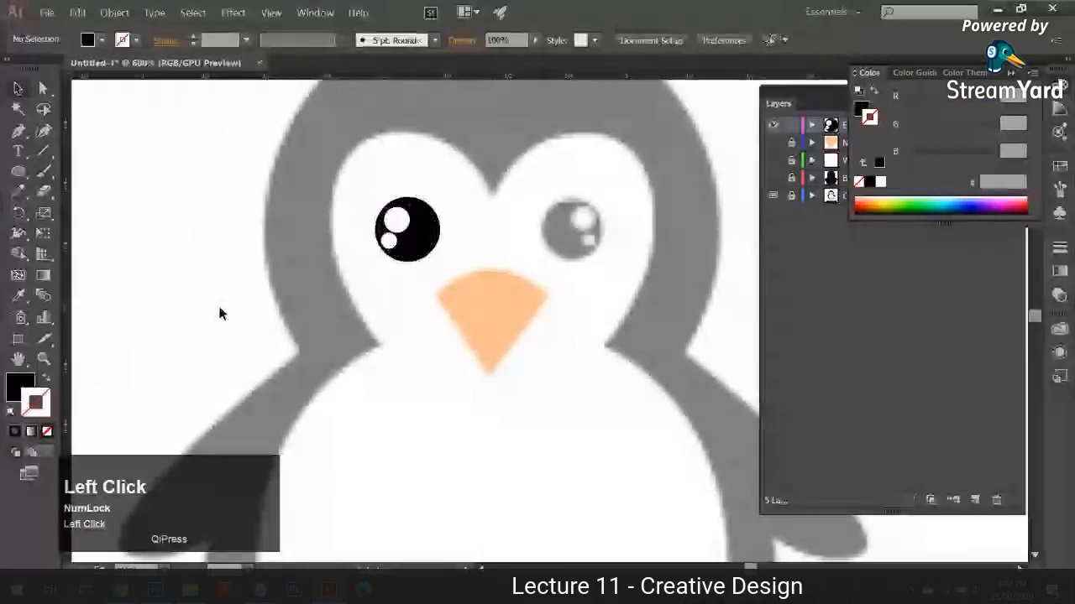
# - Duplicate the complete left eye with its highlights and place the copy over the template's right eye
pyautogui.scroll(1, 350, 244)
pyautogui.moveTo(371, 240); pyautogui.dragTo(370, 232)
pyautogui.moveTo(309, 181); pyautogui.dragTo(614, 249)
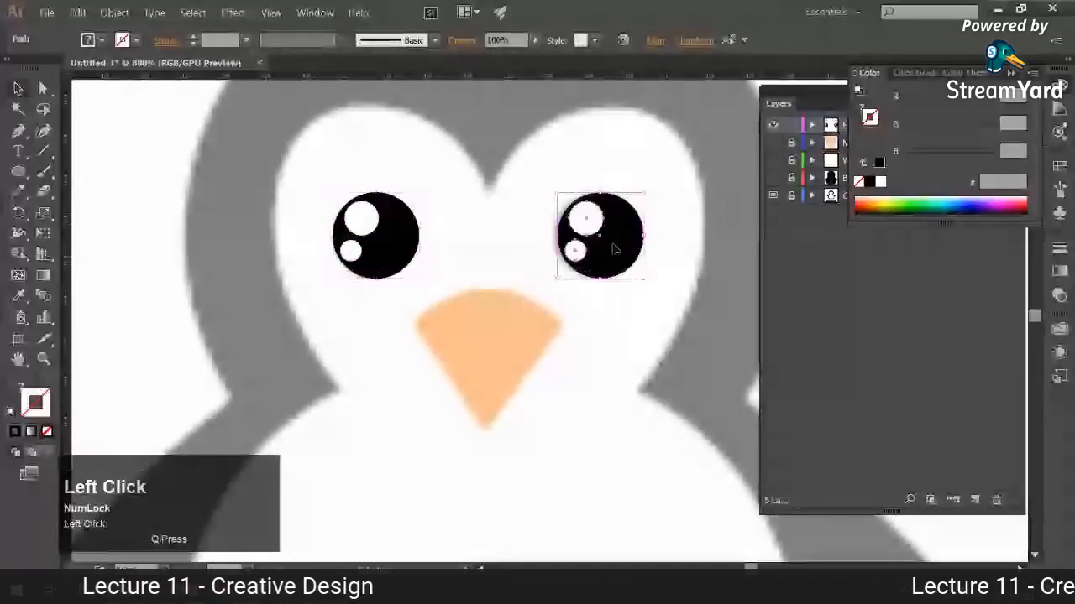
# - Move the right eye's two white highlights over those of the template and keep the eye circle filled black without an outline
pyautogui.press('Delete')
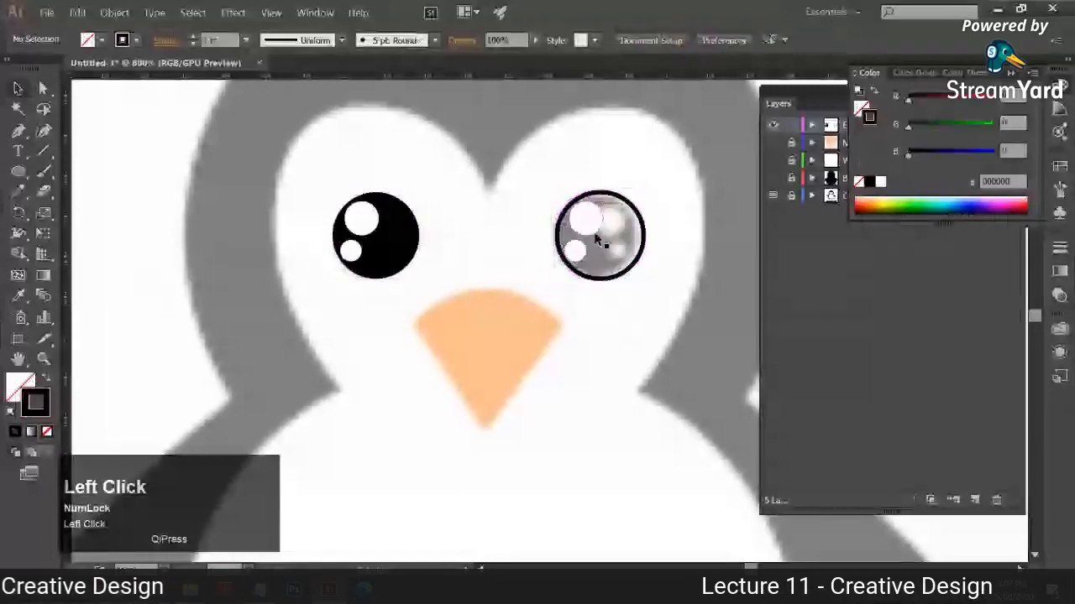
pyautogui.moveTo(605, 230); pyautogui.dragTo(618, 251)
pyautogui.click(618, 275)
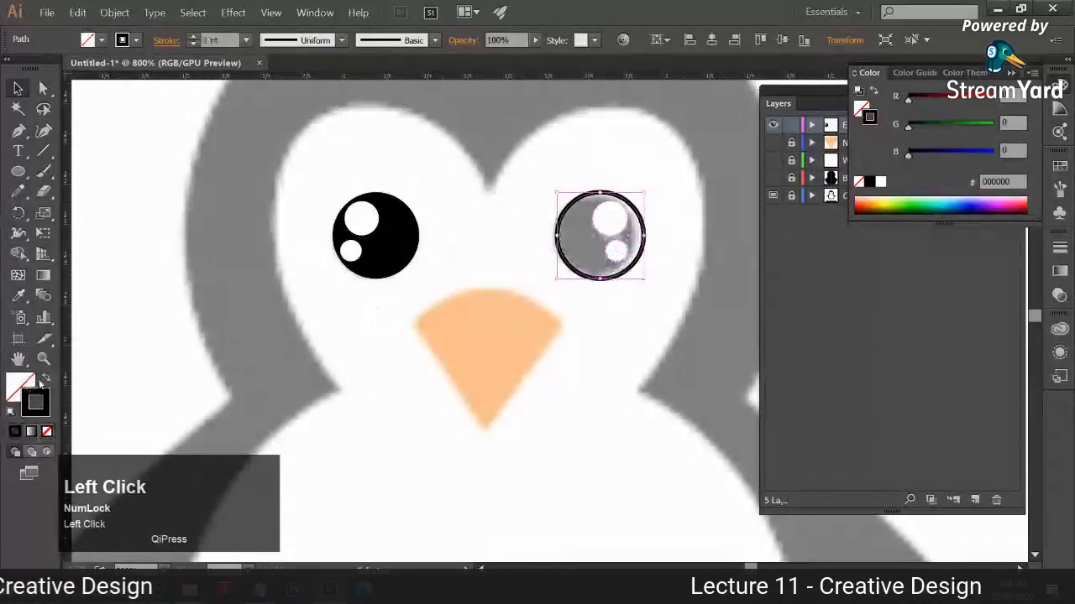
pyautogui.click(45, 383)
pyautogui.click(701, 175)
# - Show only the Black Body, White Inner body, Nose and Eyes layers, with the Original Penguin template hidden
pyautogui.hotkey('ctrl', '-')
pyautogui.hotkey('ctrl', '-')
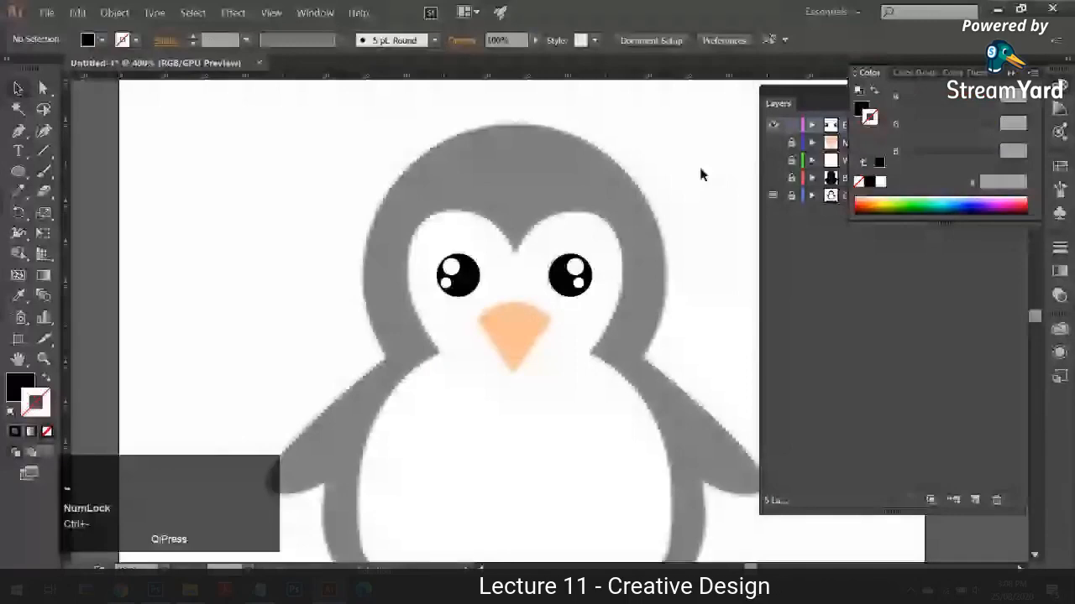
pyautogui.press('space')
pyautogui.moveTo(701, 175); pyautogui.dragTo(599, 218)
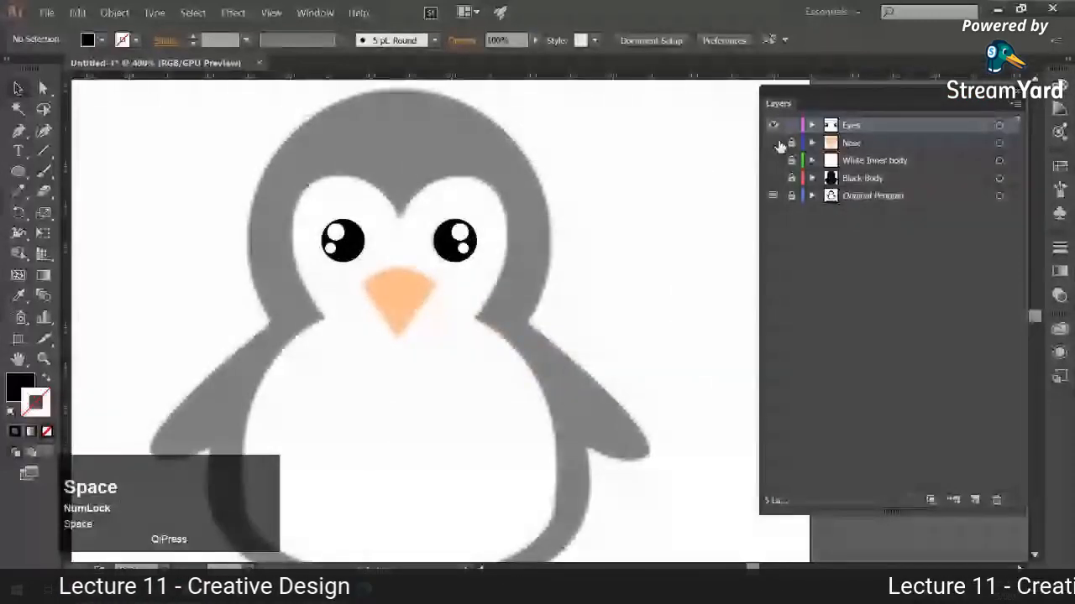
pyautogui.keyDown('alt'); pyautogui.click(773, 178); pyautogui.keyUp('alt')
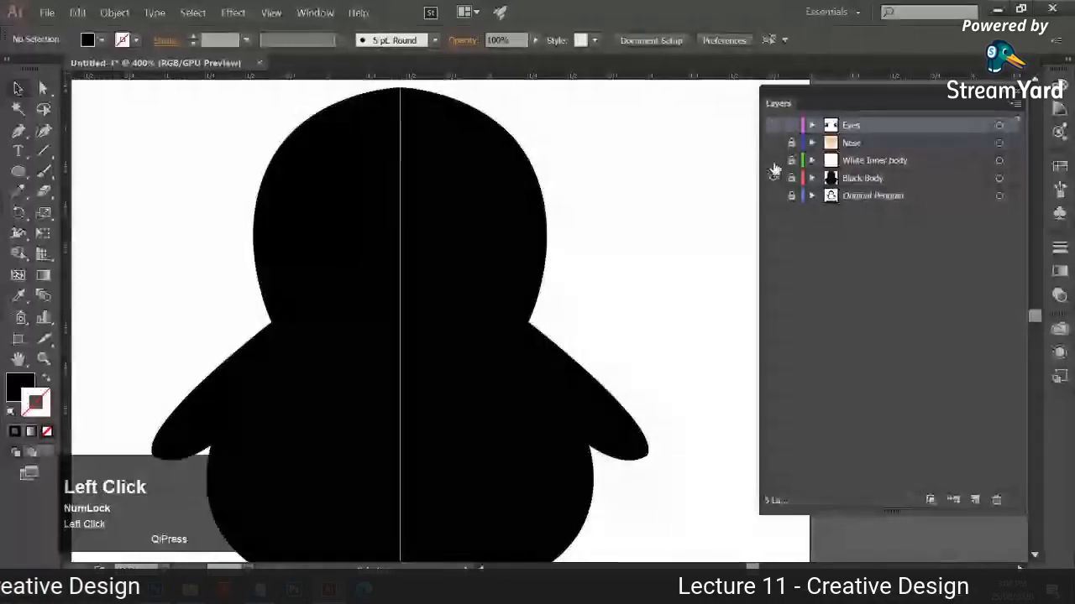
pyautogui.click(773, 160)
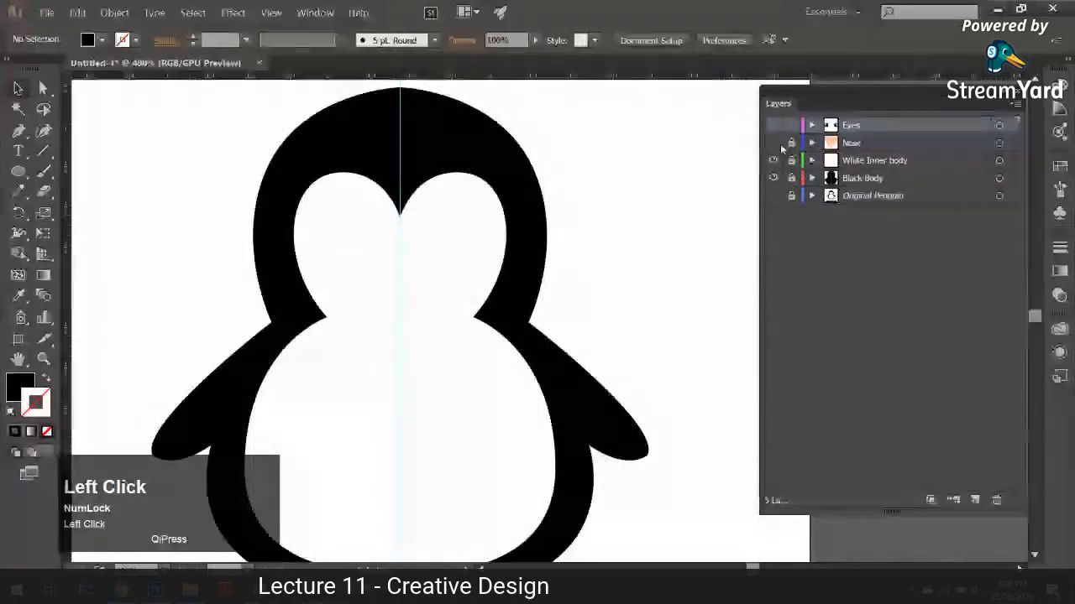
pyautogui.click(773, 143)
pyautogui.click(773, 125)
pyautogui.moveTo(568, 280); pyautogui.dragTo(611, 245)
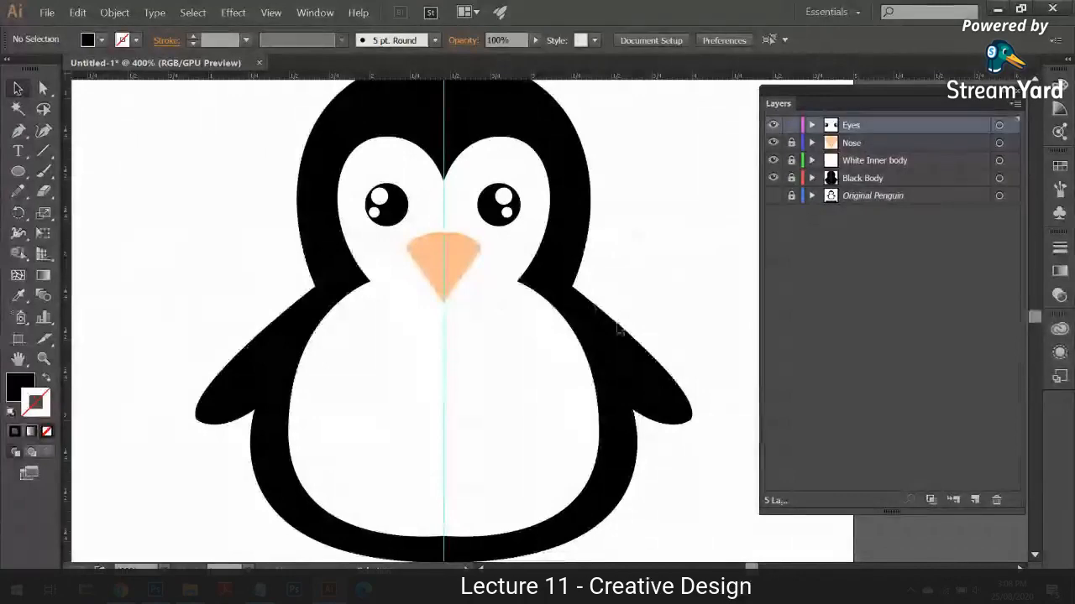
# - Show the Original Penguin template layer again and lock the Eyes layer
pyautogui.click(773, 196)
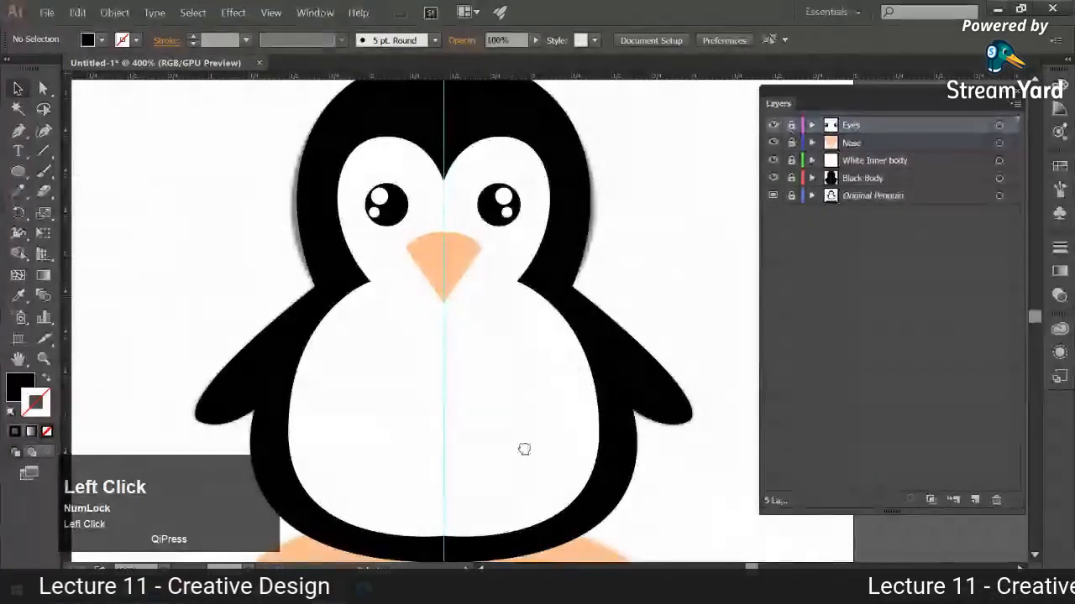
pyautogui.press('space')
pyautogui.moveTo(523, 448); pyautogui.dragTo(562, 264)
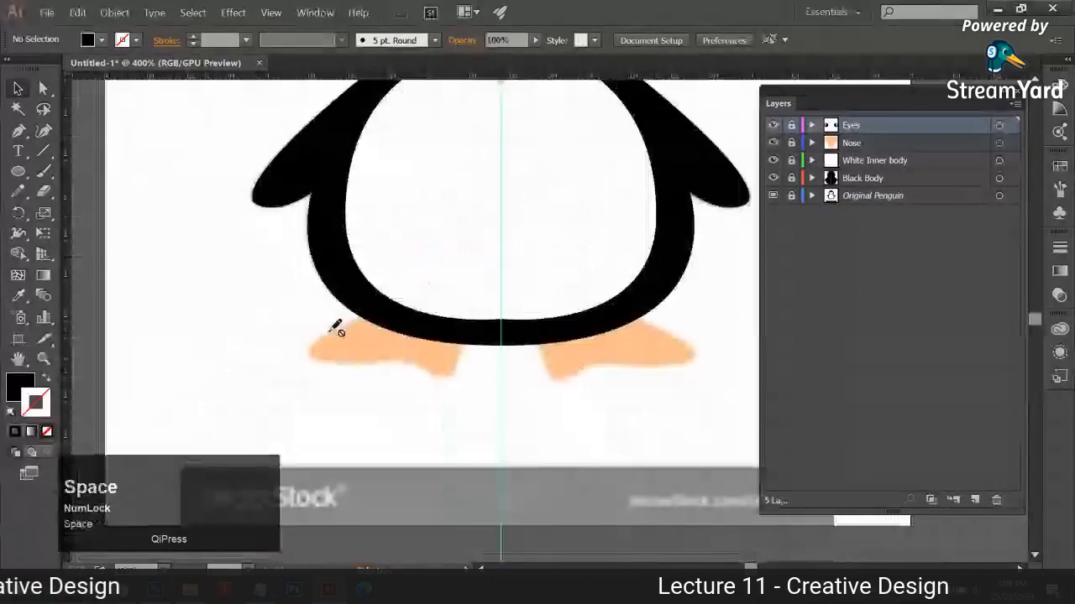
# - Add a new layer above Eyes and name it feets
pyautogui.hotkey('ctrl', '+')
pyautogui.hotkey('ctrl', '+')
pyautogui.press('space')
pyautogui.moveTo(331, 330); pyautogui.dragTo(409, 338)
pyautogui.click(974, 501)
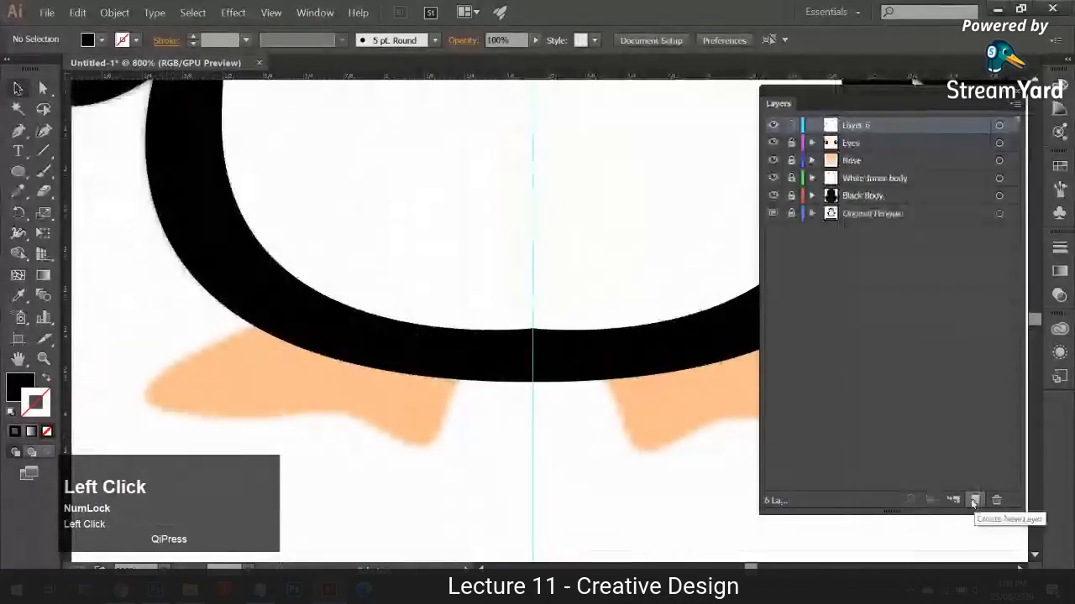
pyautogui.press('t')
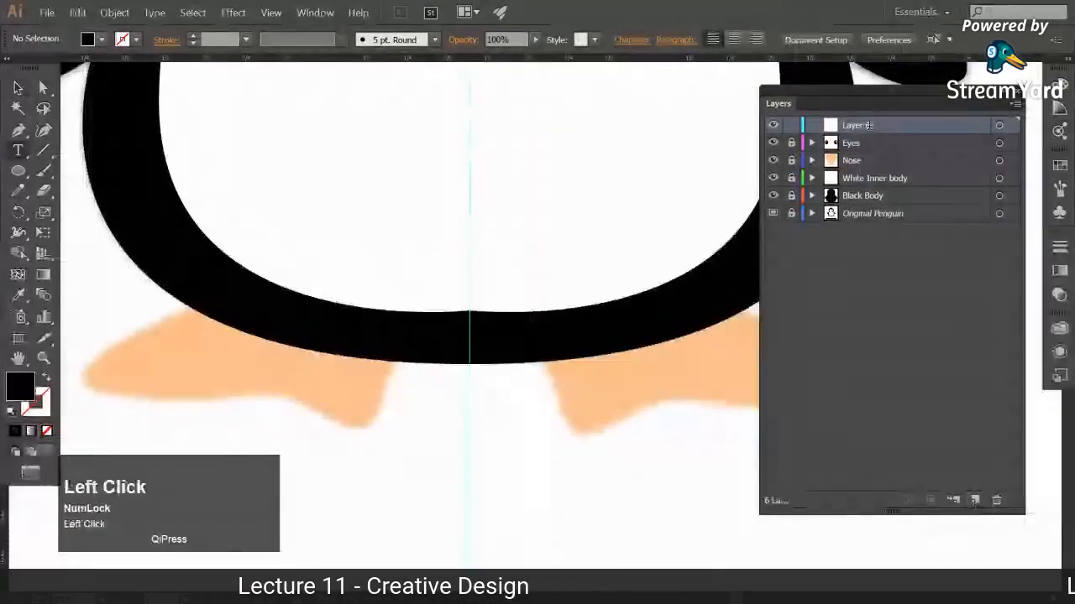
pyautogui.doubleClick(870, 125)
pyautogui.write('Feet')
pyautogui.press('Return')
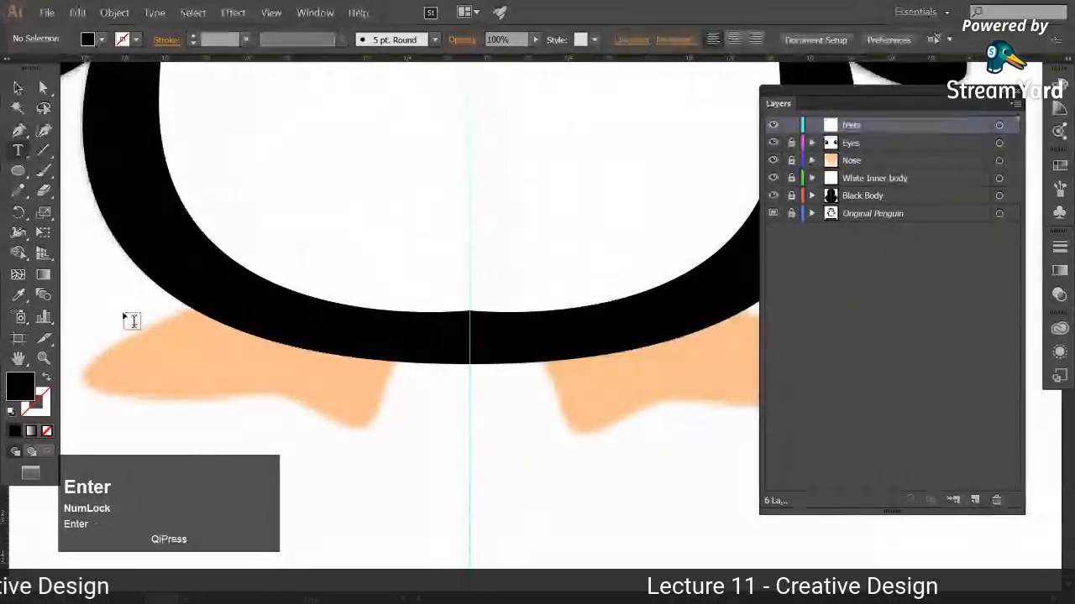
# - Return the document to the normal screen mode
pyautogui.press('f')
pyautogui.press('f')
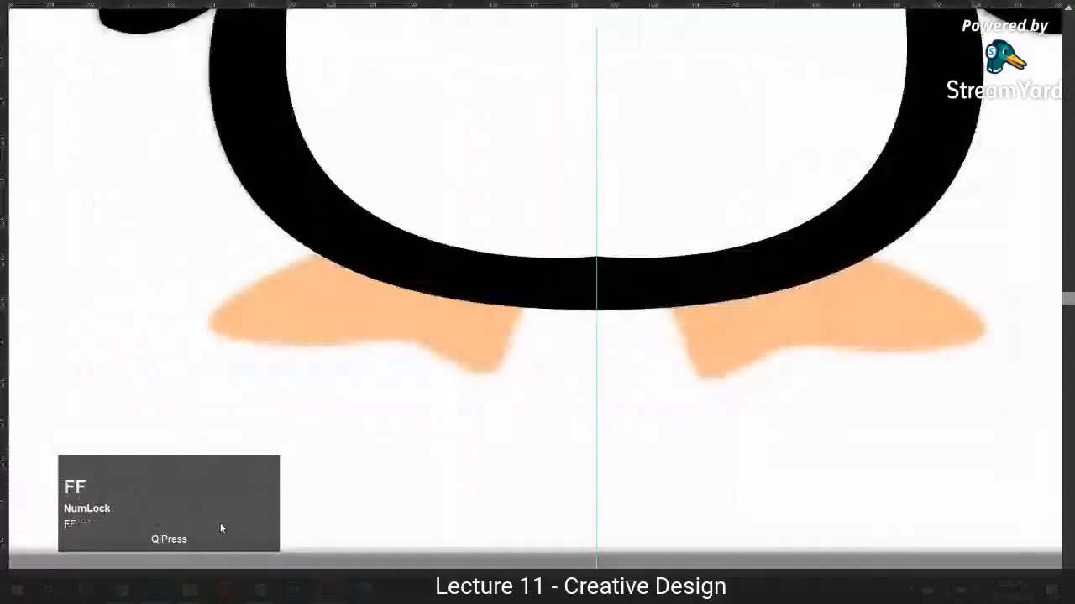
pyautogui.press('f')
# - Switch to the StreamYard window in Chrome to check the stream and return to Illustrator
pyautogui.click(121, 589)
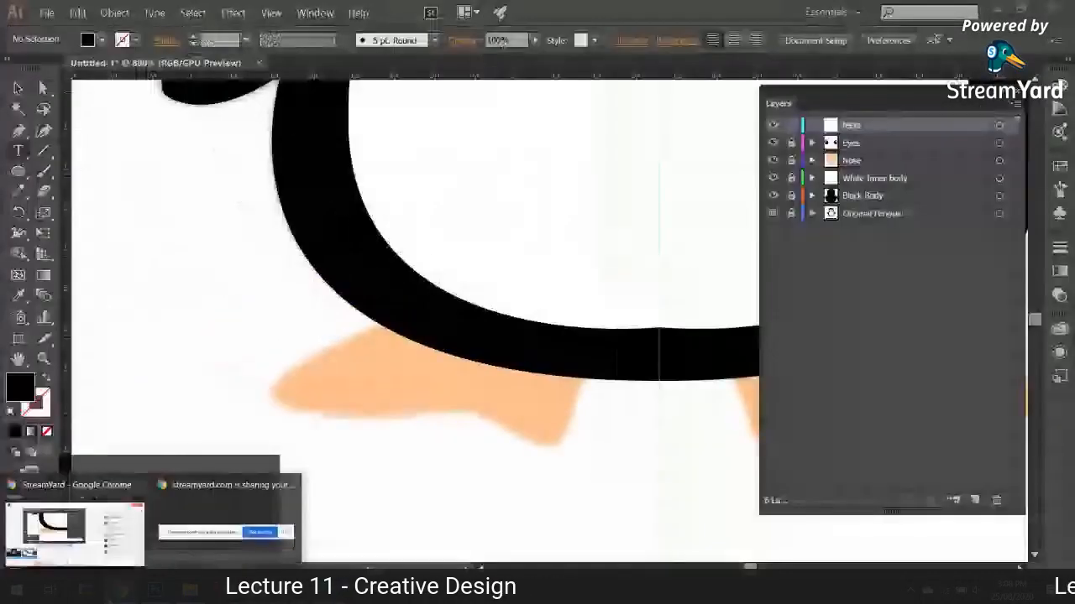
pyautogui.click(74, 534)
pyautogui.click(329, 590)
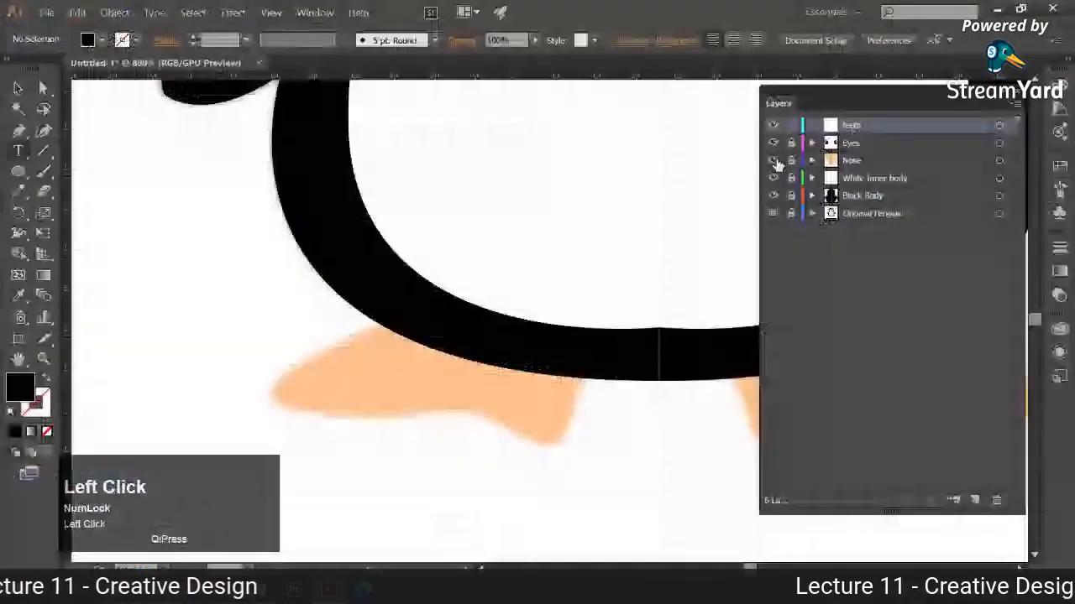
pyautogui.click(391, 327)
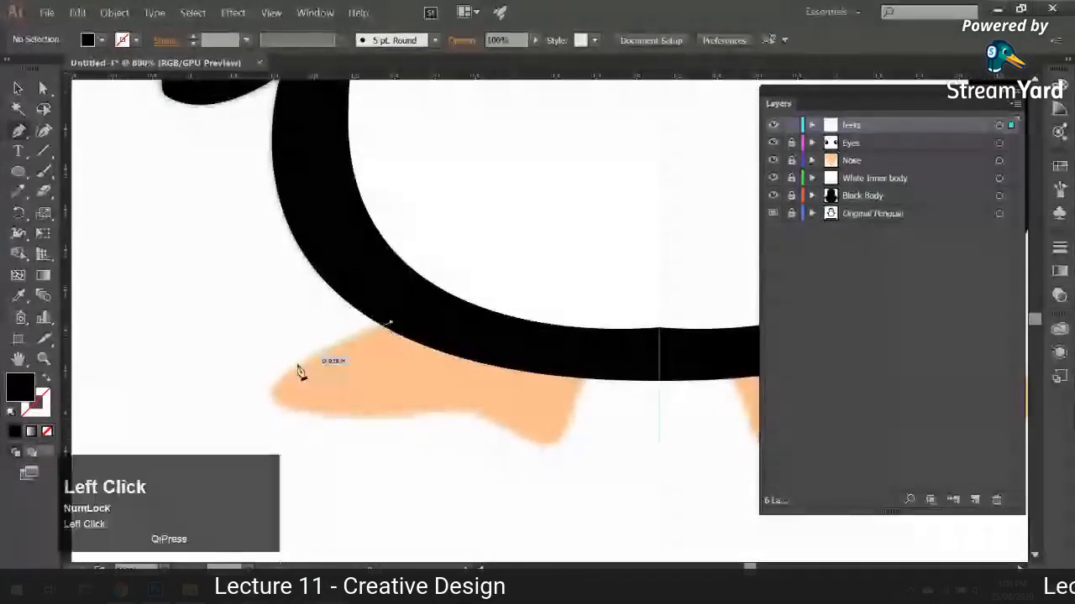
pyautogui.moveTo(267, 413); pyautogui.dragTo(298, 449)
pyautogui.hotkey('ctrl', 'z')
pyautogui.hotkey('ctrl', 'z')
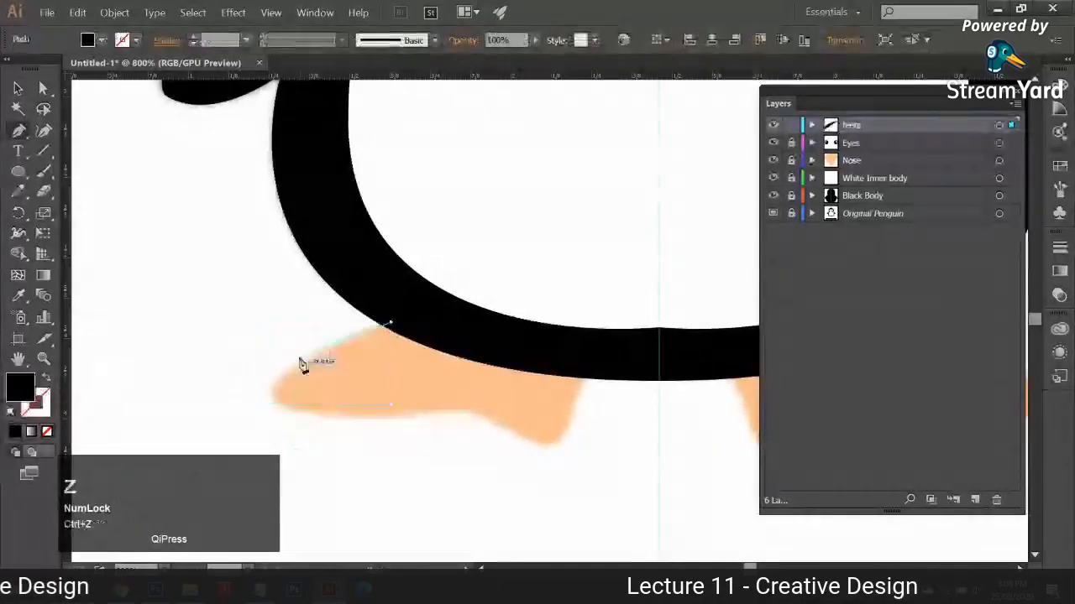
# - Trace the penguin's left foot with the Pen tool as a closed path with a black outline and no fill
pyautogui.moveTo(290, 365); pyautogui.dragTo(498, 427)
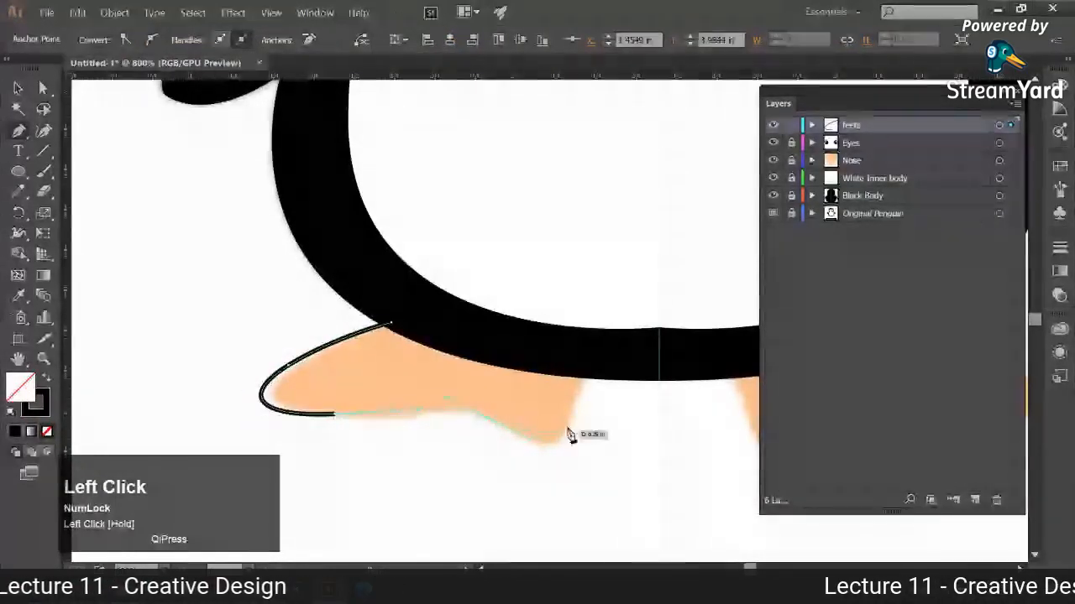
pyautogui.moveTo(571, 432); pyautogui.dragTo(590, 376)
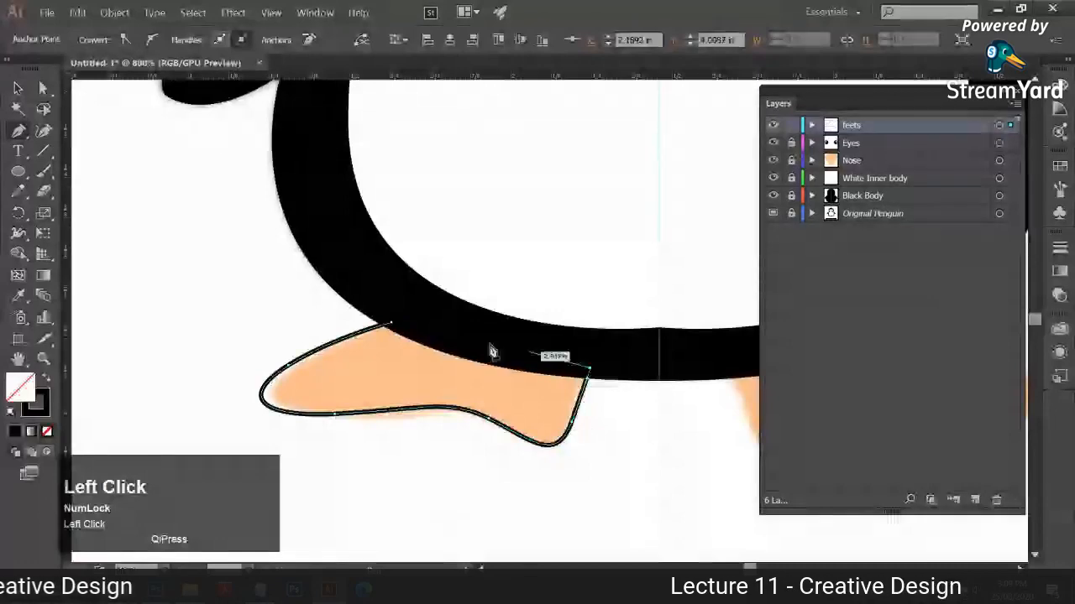
pyautogui.click(394, 326)
# - Fill the traced left foot with the template foot's orange using the Eyedropper, and deselect it
pyautogui.press('i')
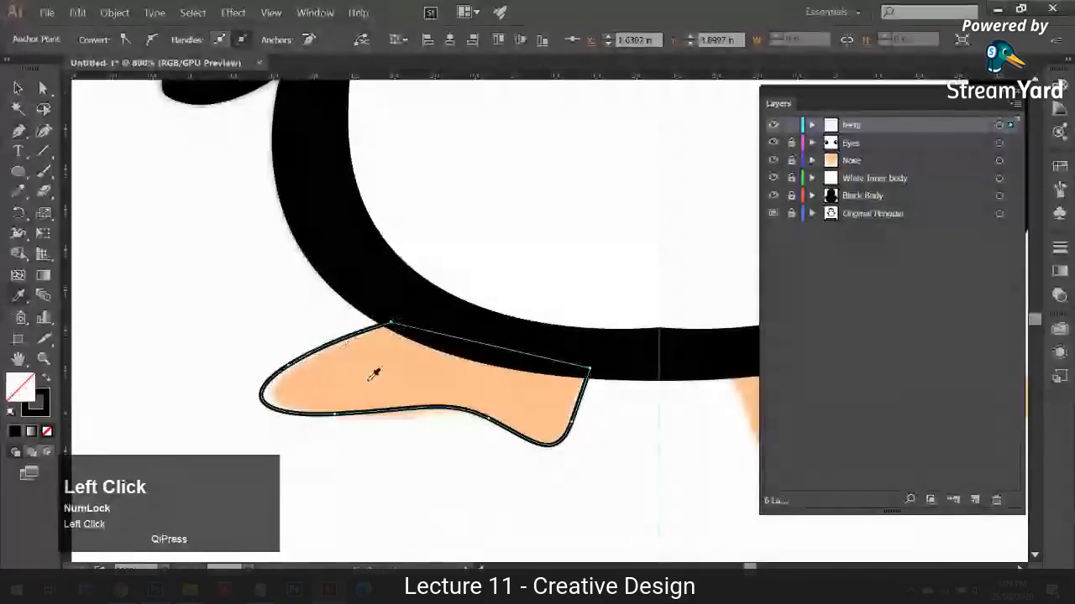
pyautogui.click(372, 372)
pyautogui.click(17, 90)
pyautogui.click(168, 286)
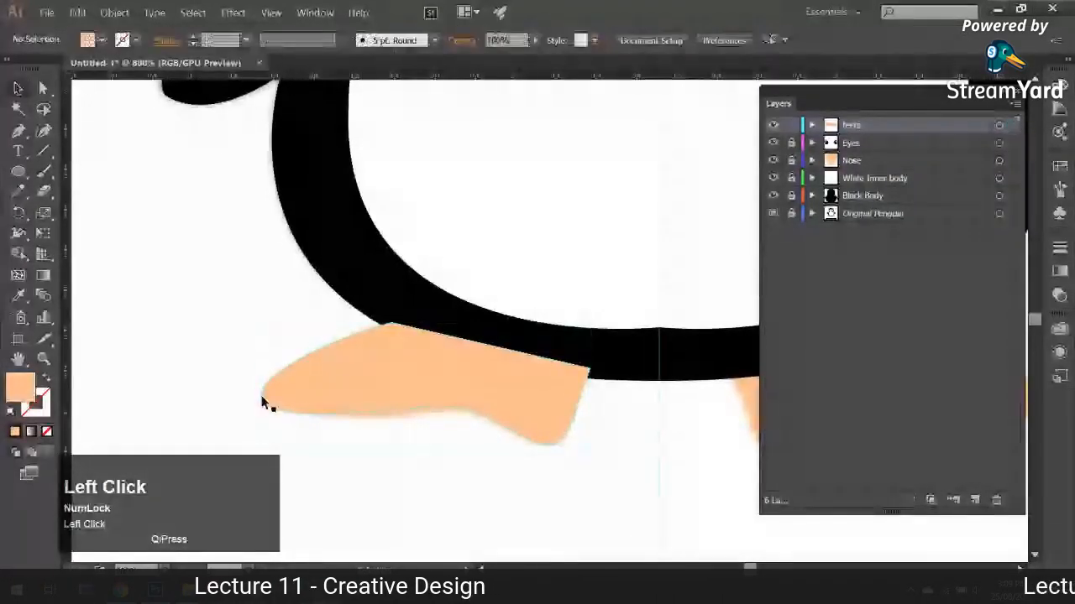
# - Create a horizontally mirrored copy of the left foot with the Reflect command
pyautogui.moveTo(550, 414); pyautogui.dragTo(437, 377)
pyautogui.click(341, 334)
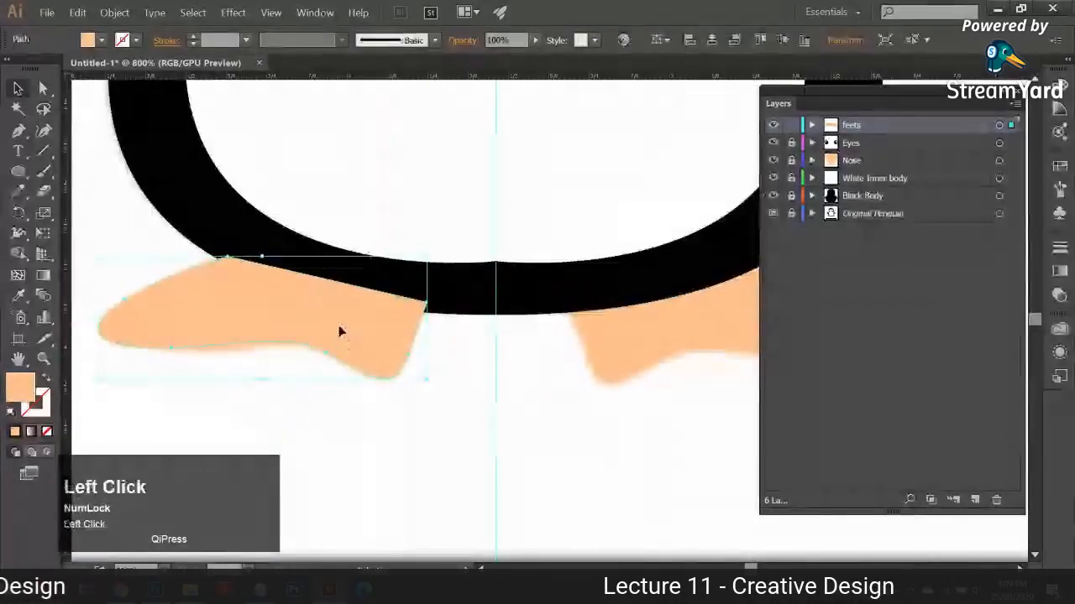
pyautogui.rightClick(340, 328)
pyautogui.moveTo(378, 481)
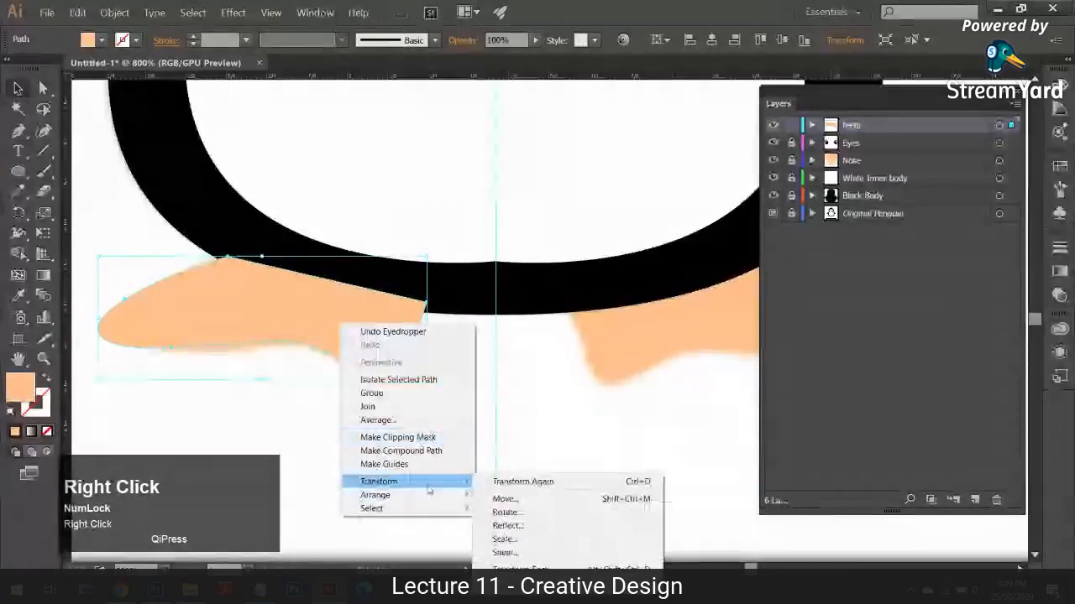
pyautogui.click(505, 526)
pyautogui.moveTo(149, 120); pyautogui.dragTo(815, 166)
pyautogui.click(818, 545)
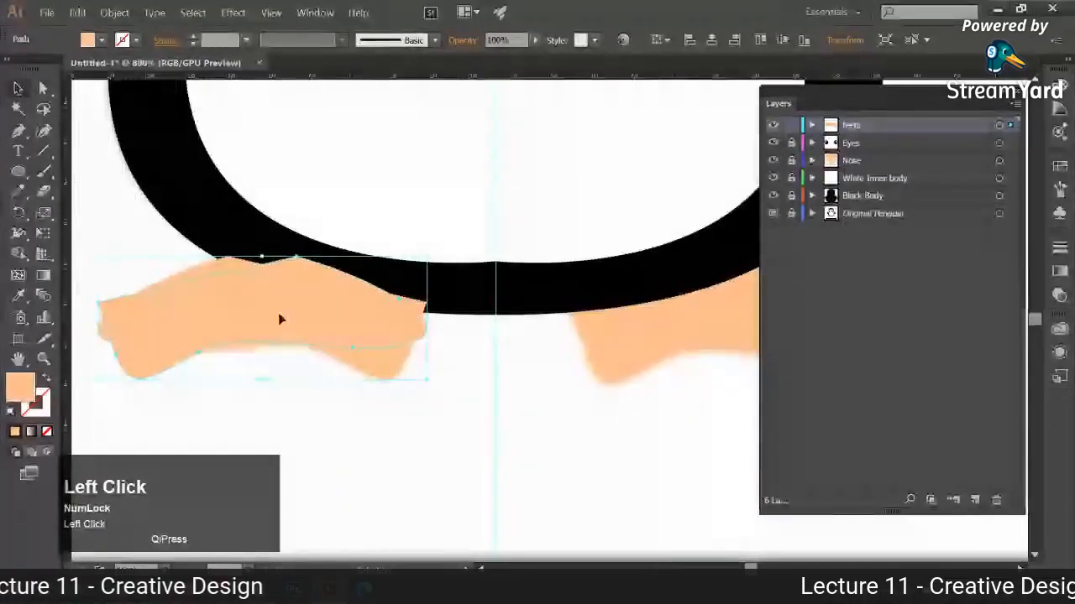
# - Move the mirrored foot over the template's right foot and deselect it
pyautogui.moveTo(281, 319); pyautogui.dragTo(576, 333)
pyautogui.moveTo(546, 398); pyautogui.dragTo(321, 364)
pyautogui.moveTo(283, 311); pyautogui.dragTo(465, 307)
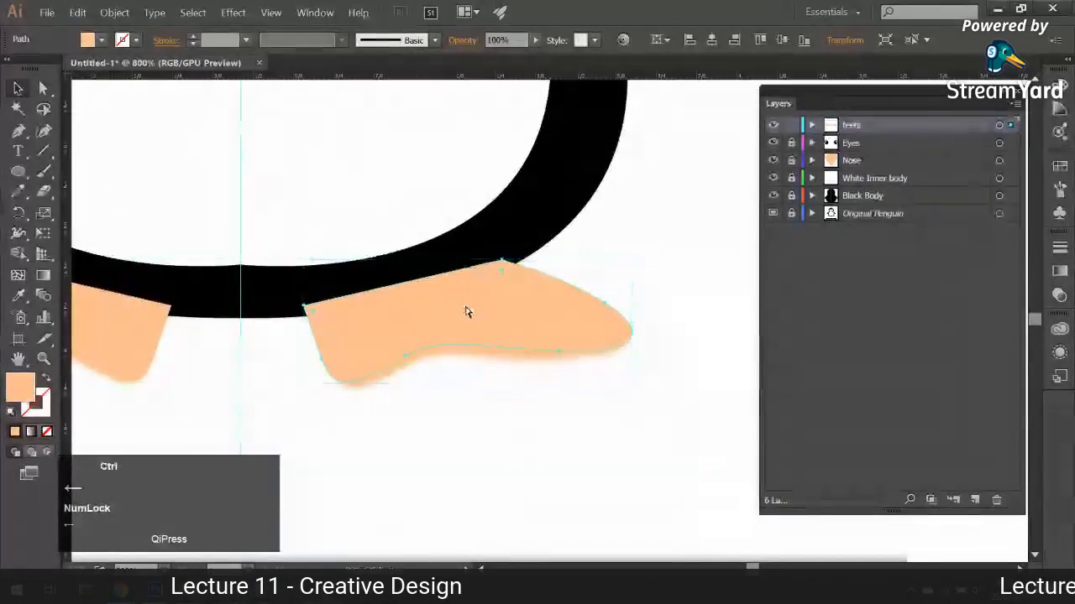
pyautogui.hotkey('ctrl', '0')
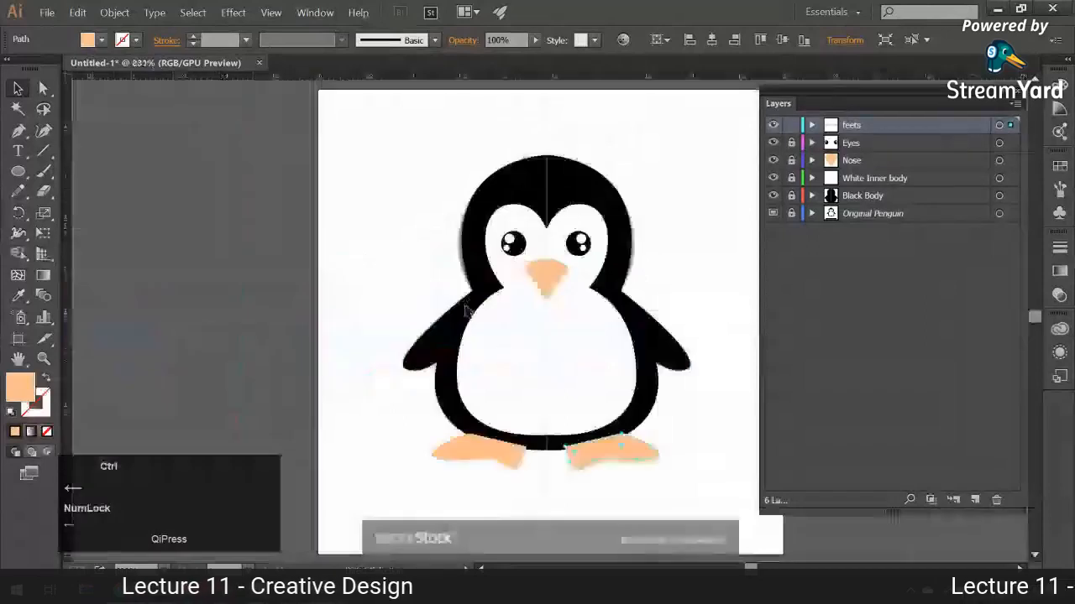
pyautogui.click(698, 388)
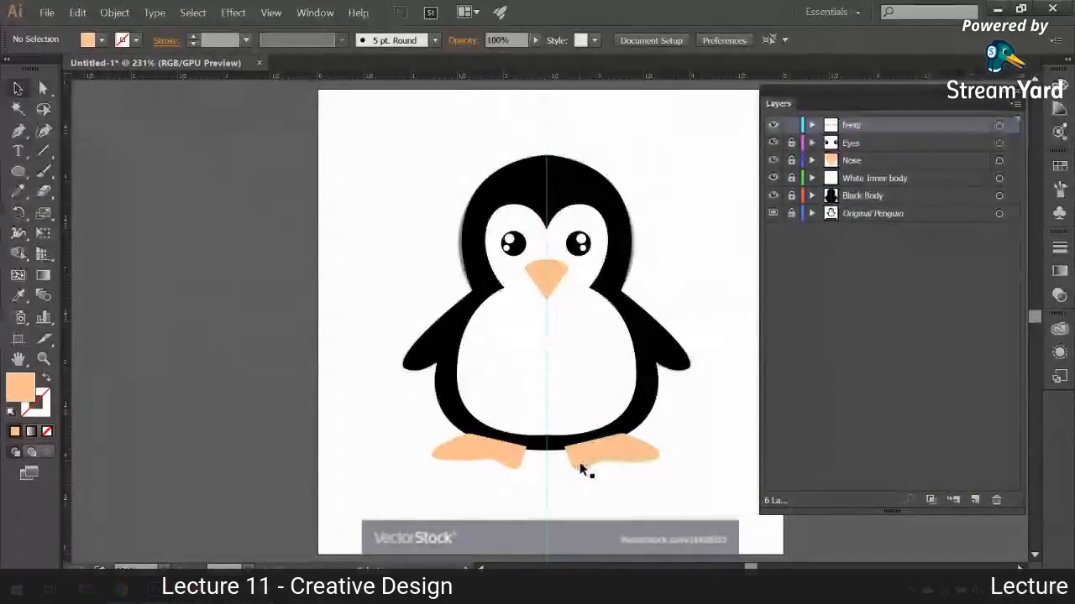
# - Hide the Original Penguin template and move the feets layer beneath Black Body so the feet sit behind the body
pyautogui.click(773, 214)
pyautogui.hotkey('ctrl', '=')
pyautogui.press('space')
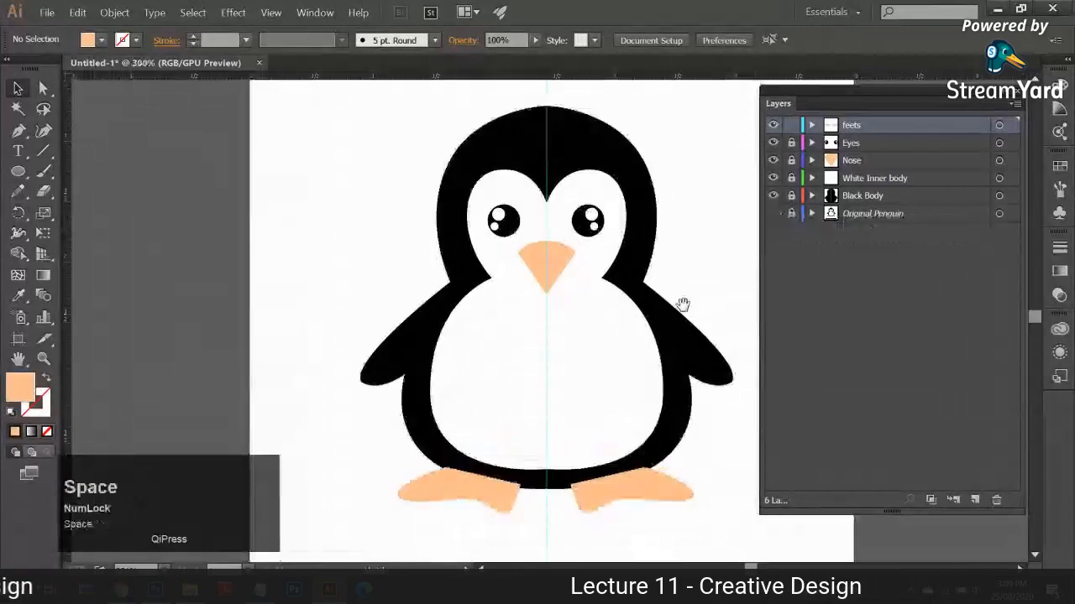
pyautogui.moveTo(650, 319); pyautogui.dragTo(585, 288)
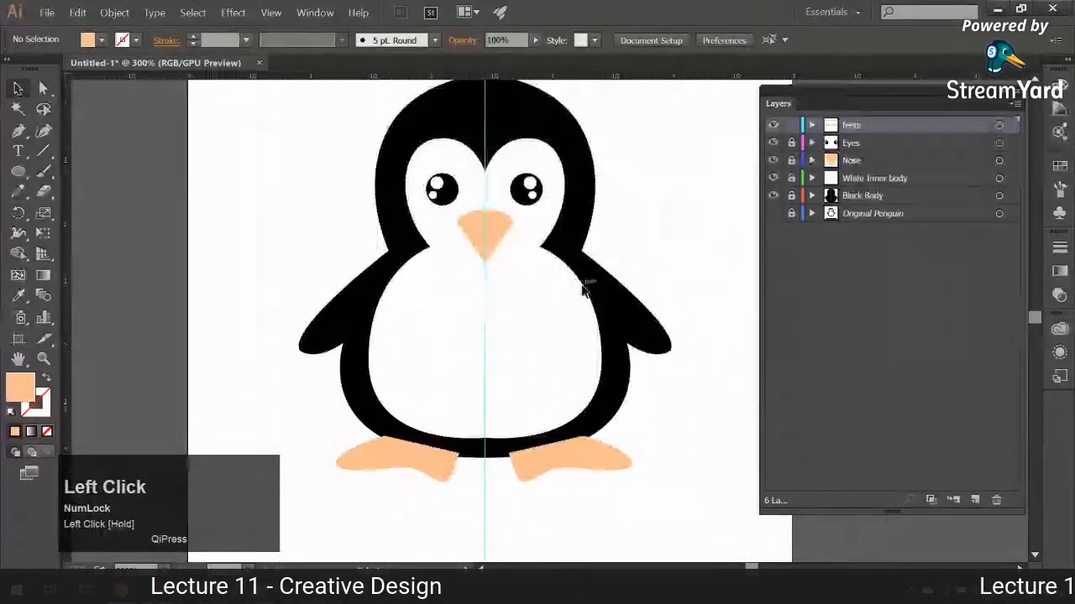
pyautogui.moveTo(848, 128); pyautogui.dragTo(807, 203)
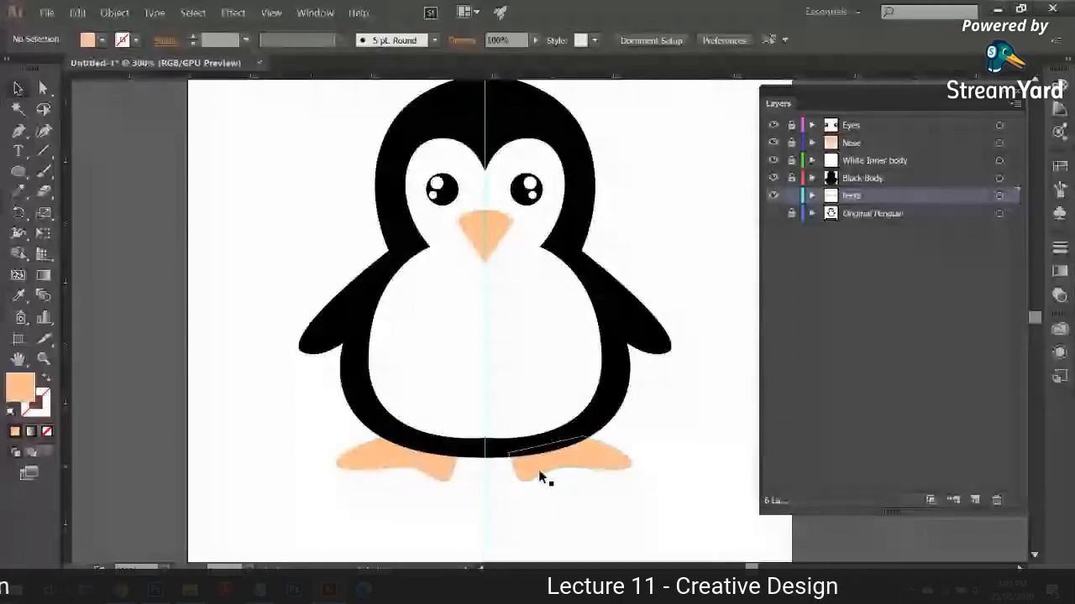
# - Lock the feets layer, and show, unlock and select the Original Penguin layer
pyautogui.click(790, 197)
pyautogui.click(773, 214)
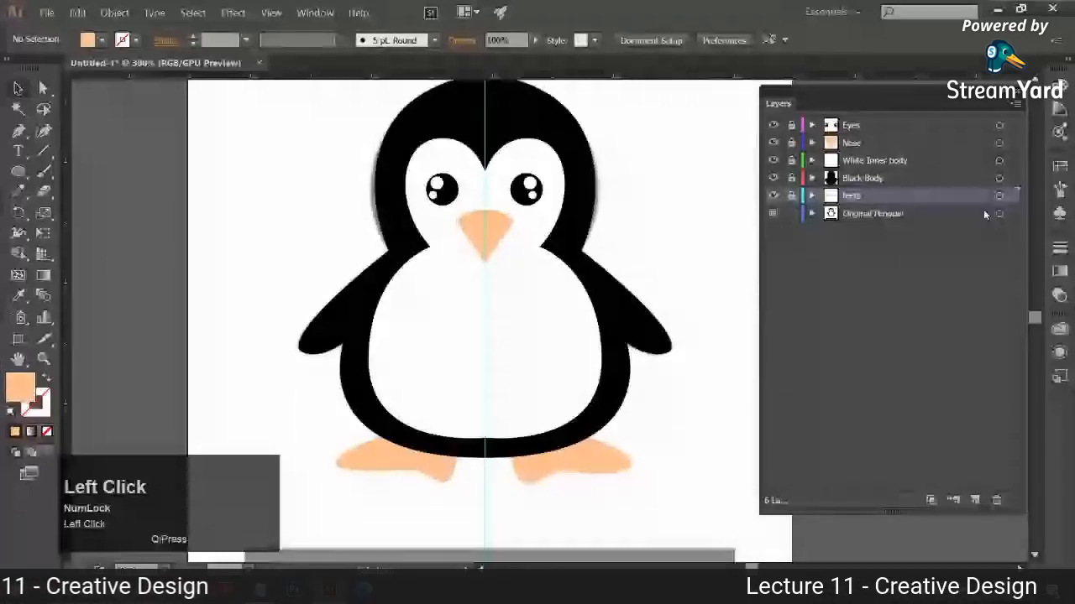
pyautogui.click(889, 214)
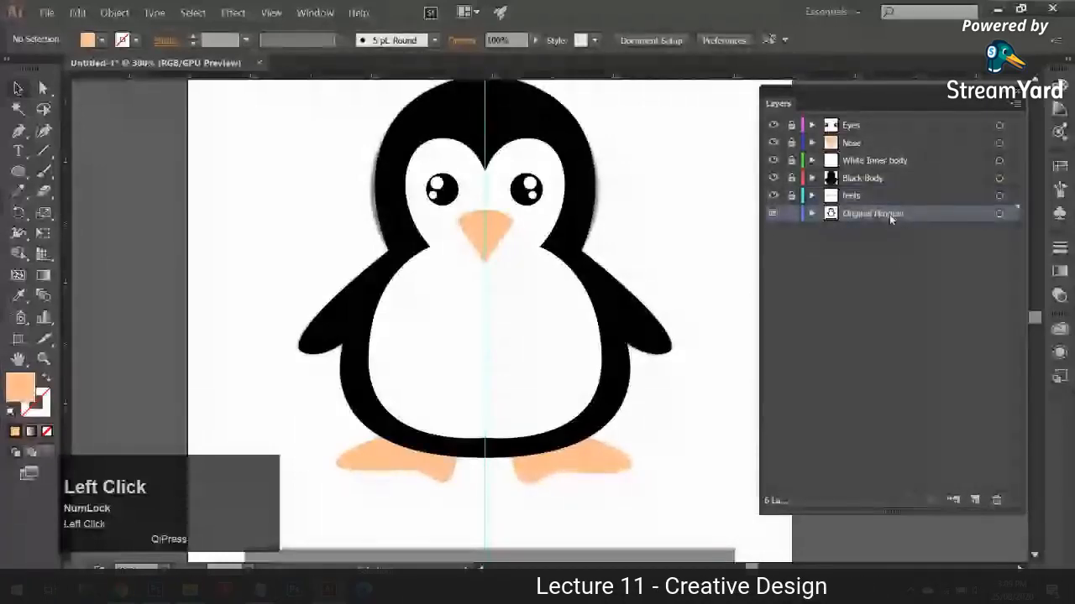
# - Turn off the template setting of the Original Penguin layer and move its image beside the traced penguin, on its left side
pyautogui.click(1015, 104)
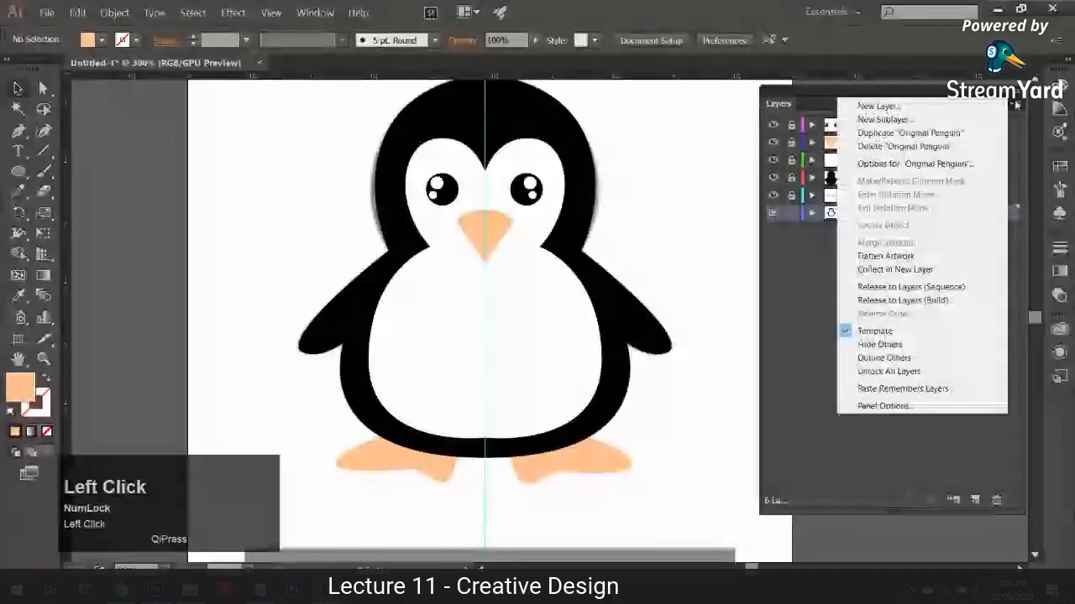
pyautogui.click(887, 302)
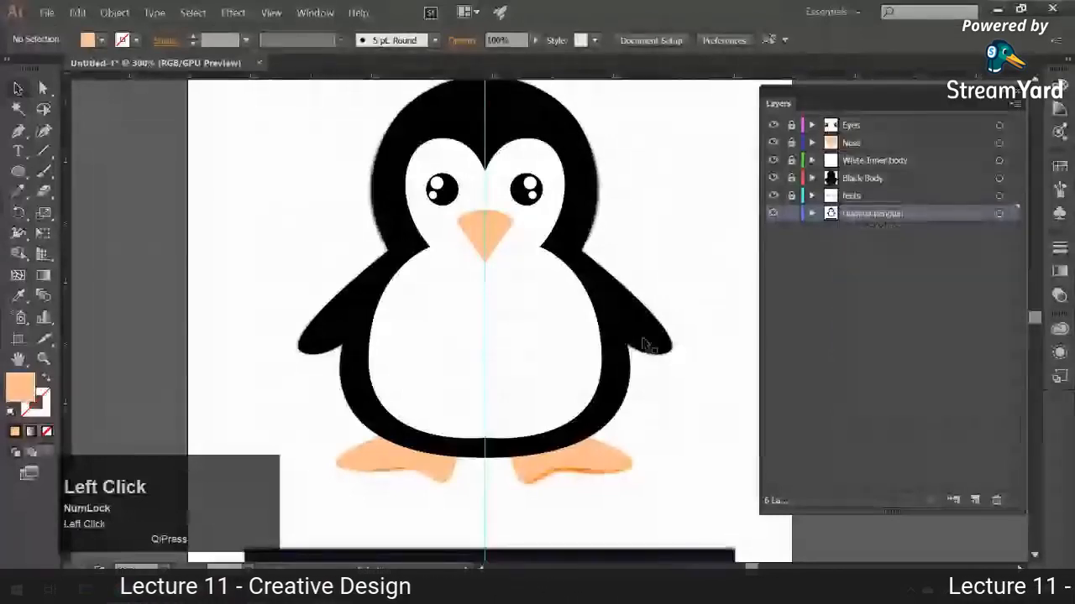
pyautogui.click(1011, 215)
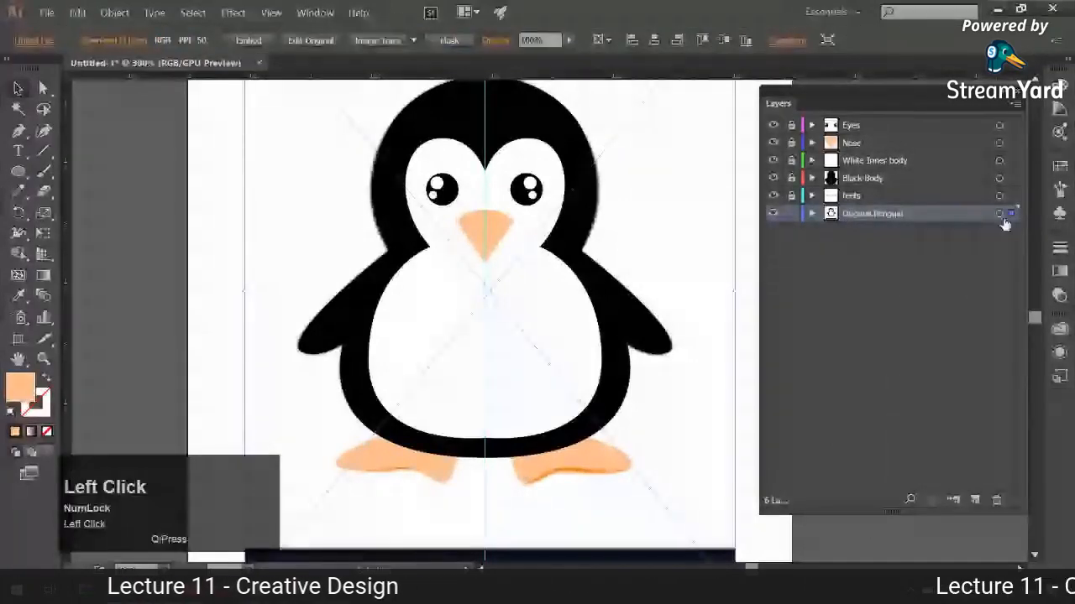
pyautogui.scroll(1, 673, 286)
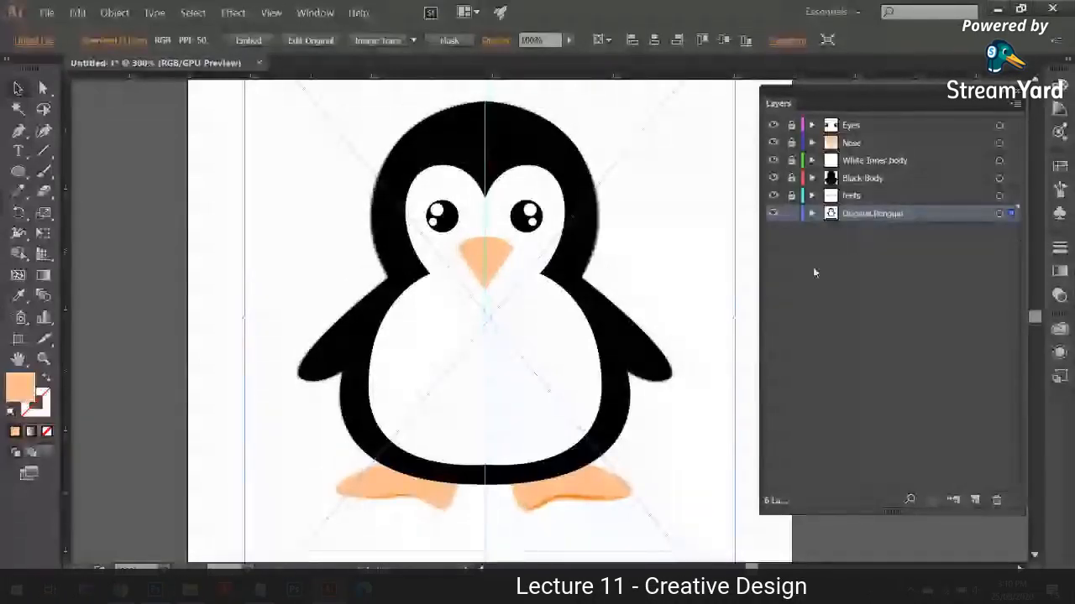
pyautogui.hotkey('ctrl', '-')
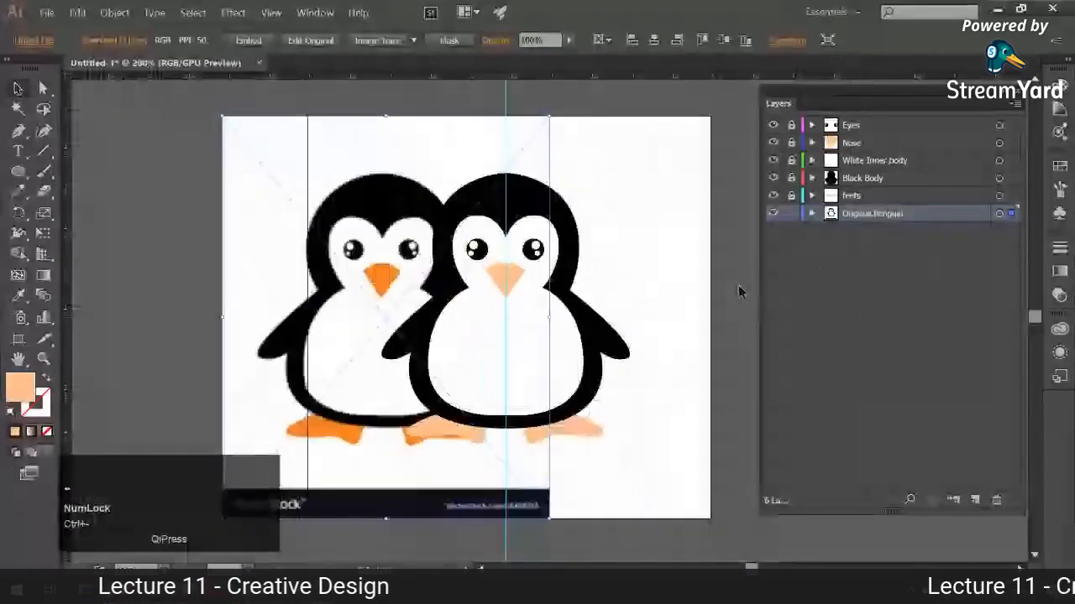
pyautogui.moveTo(364, 255); pyautogui.dragTo(190, 255)
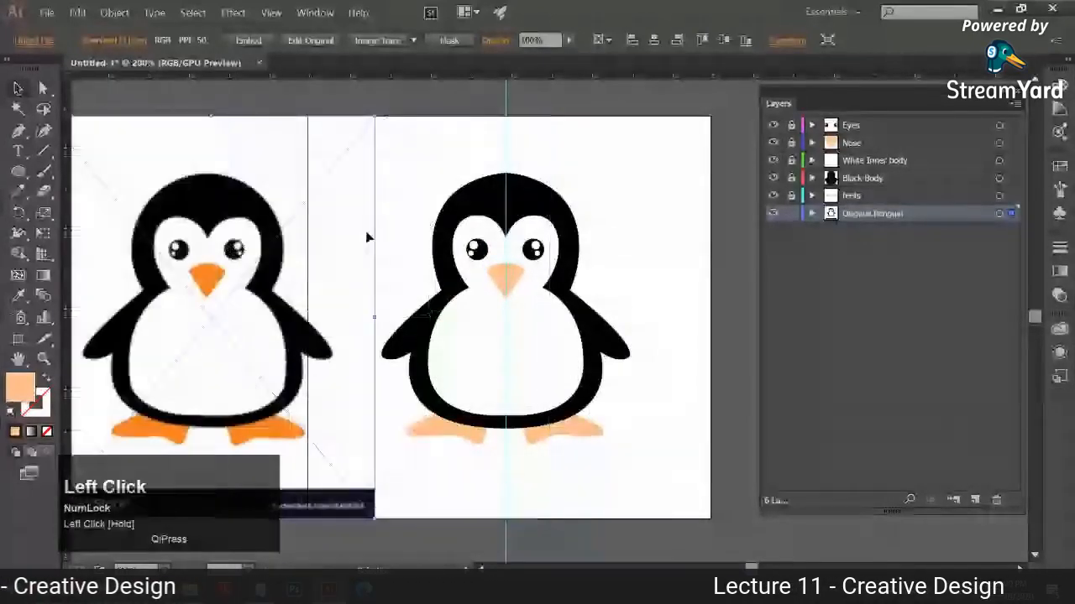
pyautogui.press('space')
pyautogui.moveTo(413, 242); pyautogui.dragTo(490, 223)
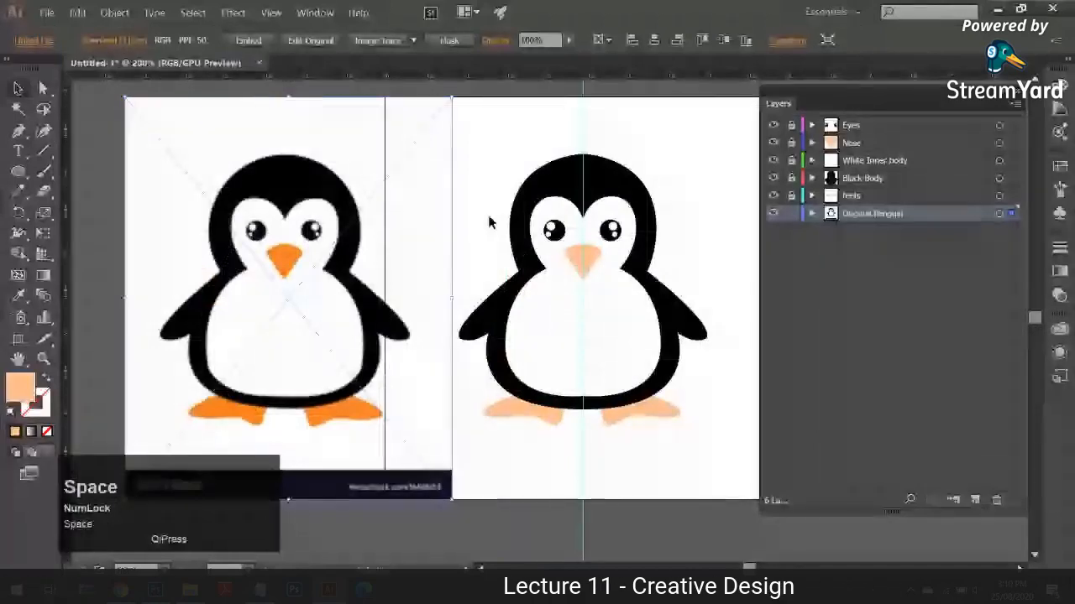
pyautogui.click(568, 483)
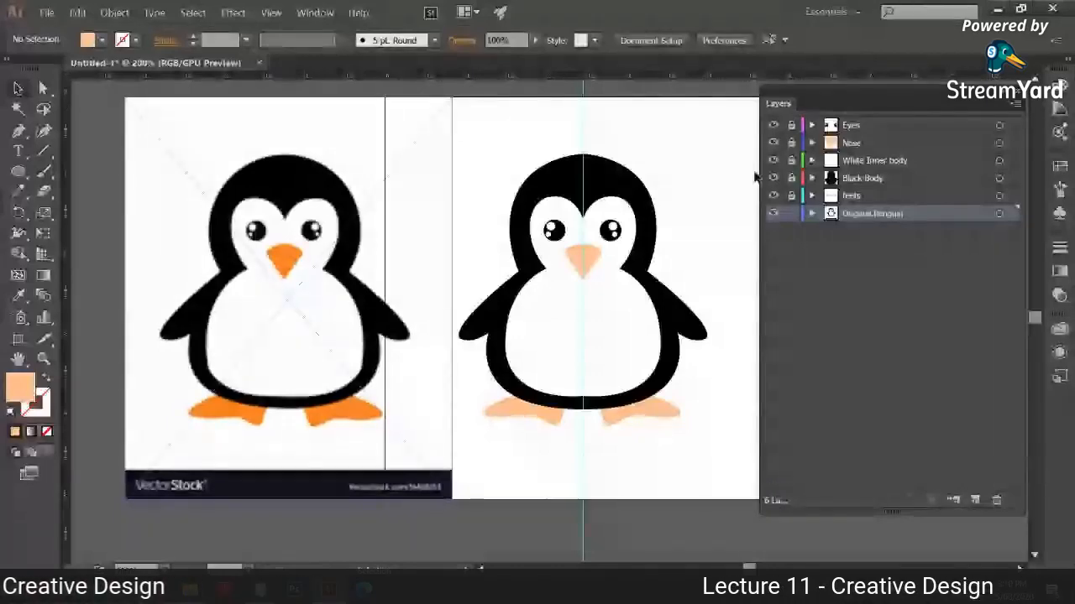
# - Recolour the traced nose with the orange sampled from the original penguin's nose using the Eyedropper, and deselect it
pyautogui.click(1010, 145)
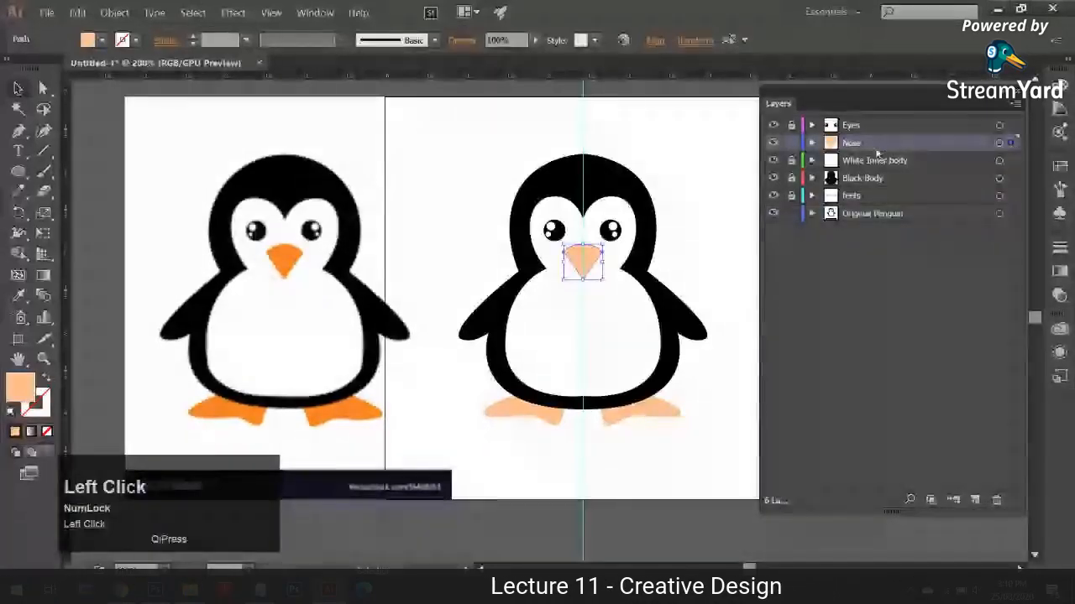
pyautogui.press('i')
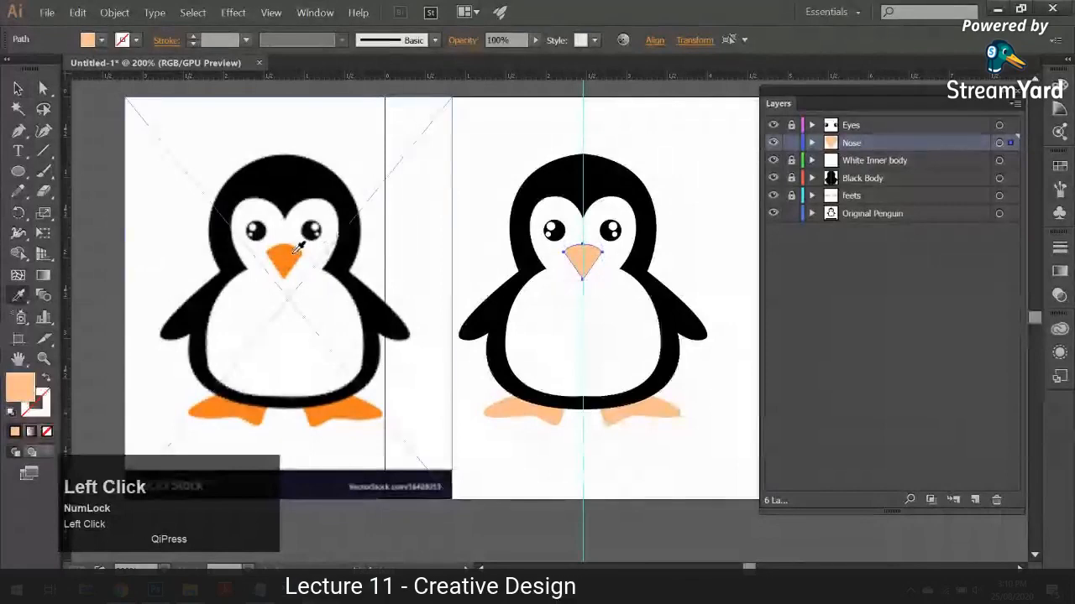
pyautogui.click(295, 252)
pyautogui.press('v')
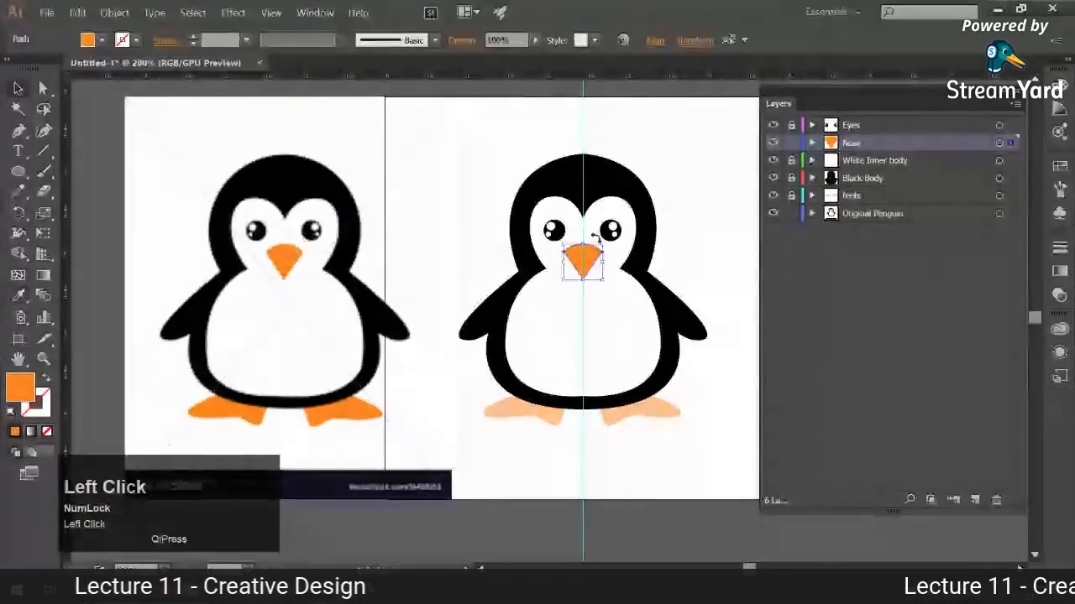
pyautogui.click(731, 305)
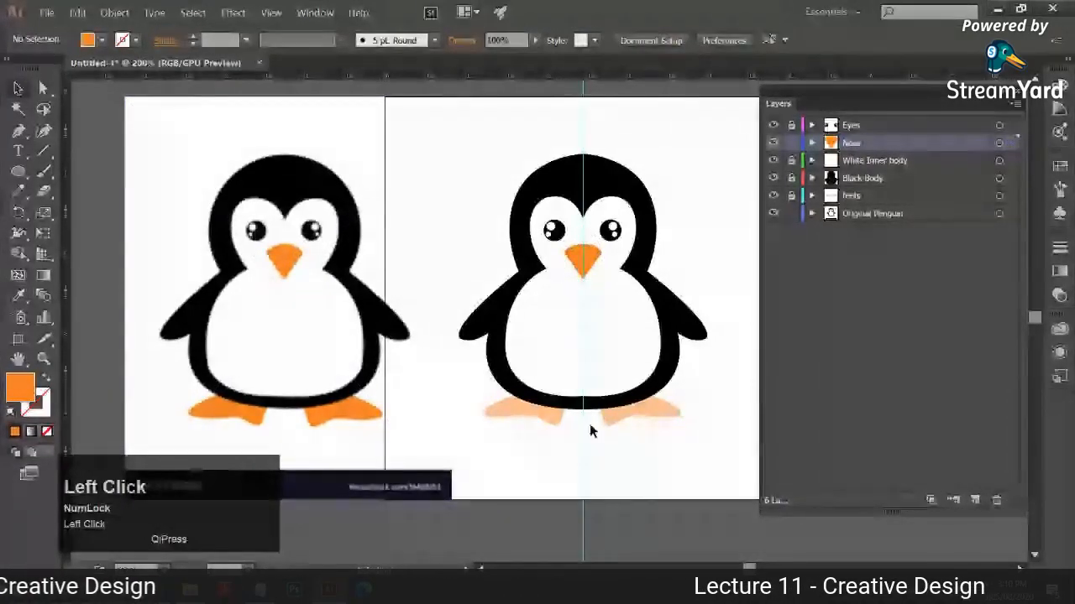
# - Recolour both traced feet with the orange sampled from the original penguin's nose using the Eyedropper, and deselect them
pyautogui.click(514, 422)
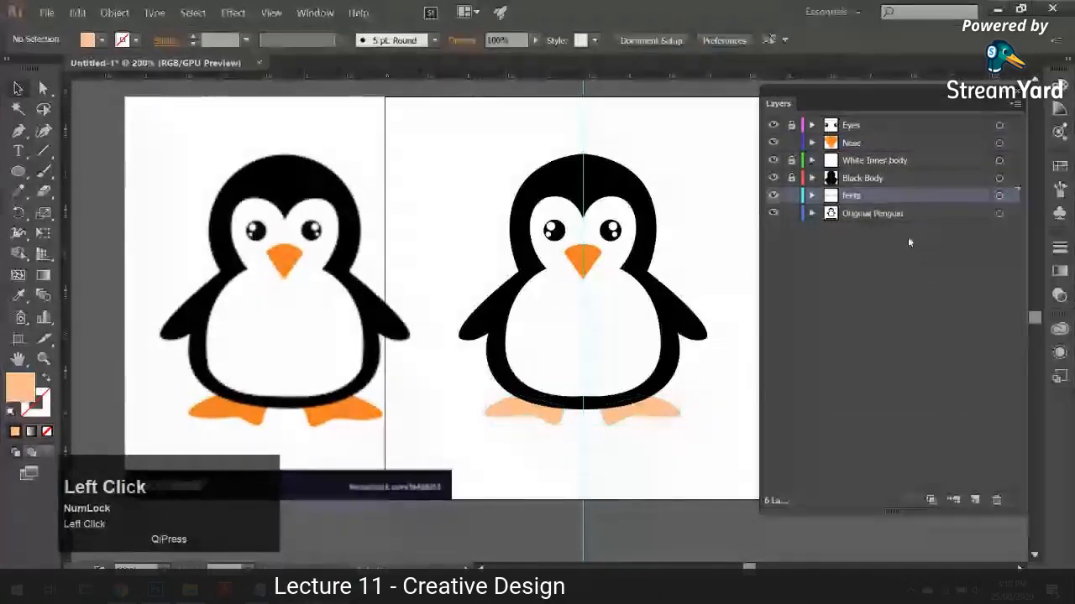
pyautogui.click(1011, 195)
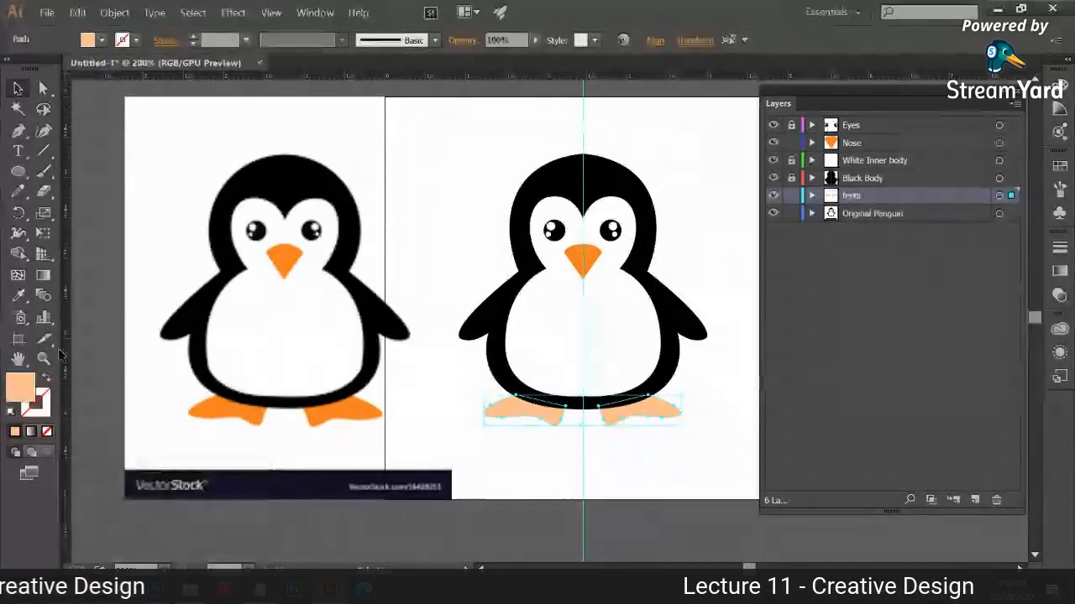
pyautogui.click(26, 296)
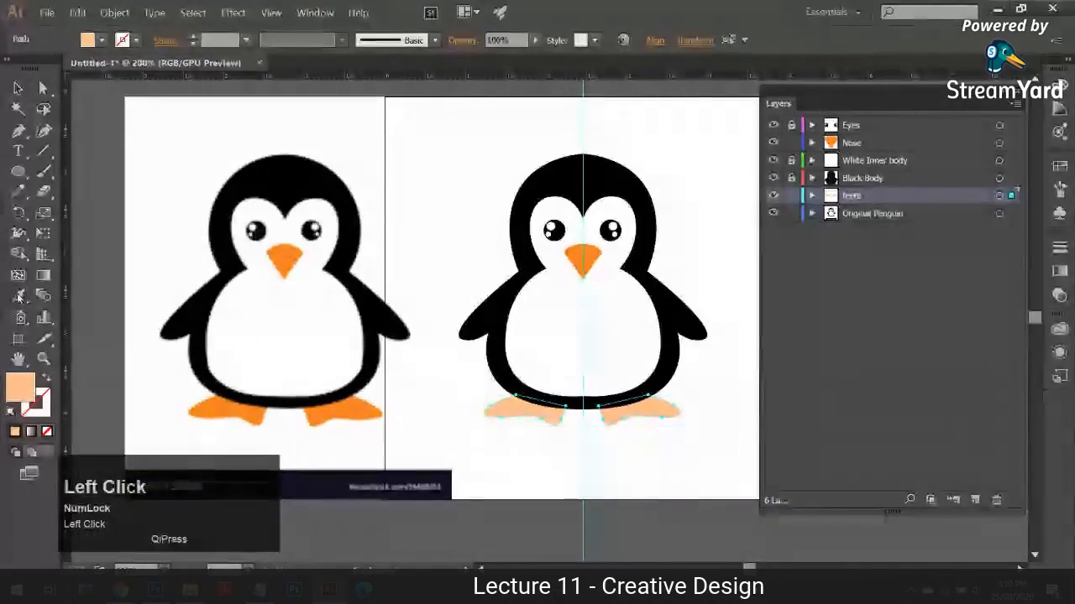
pyautogui.click(286, 251)
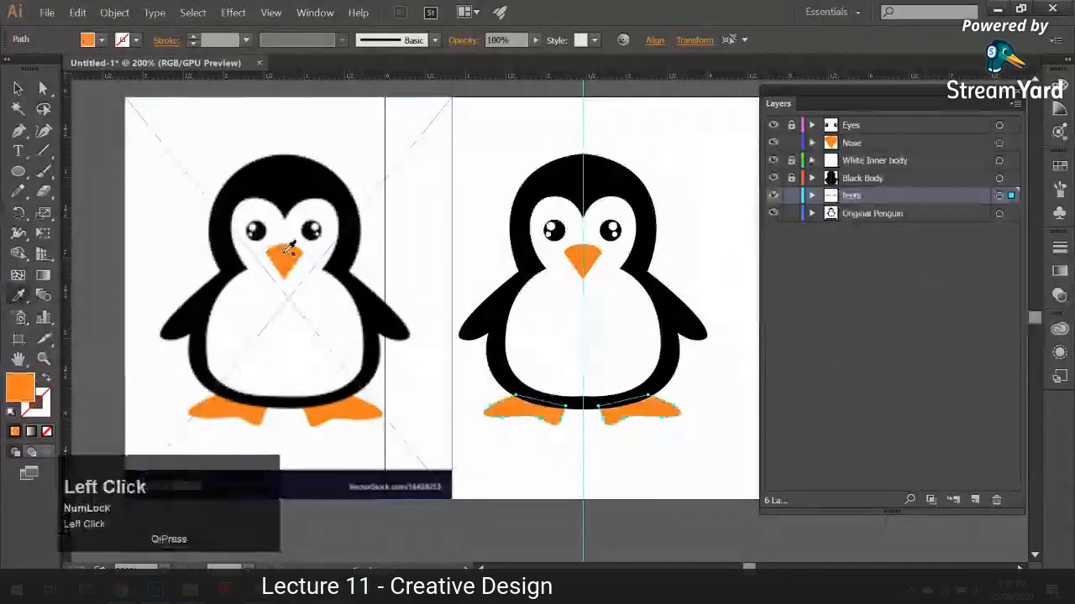
pyautogui.click(18, 88)
pyautogui.click(104, 185)
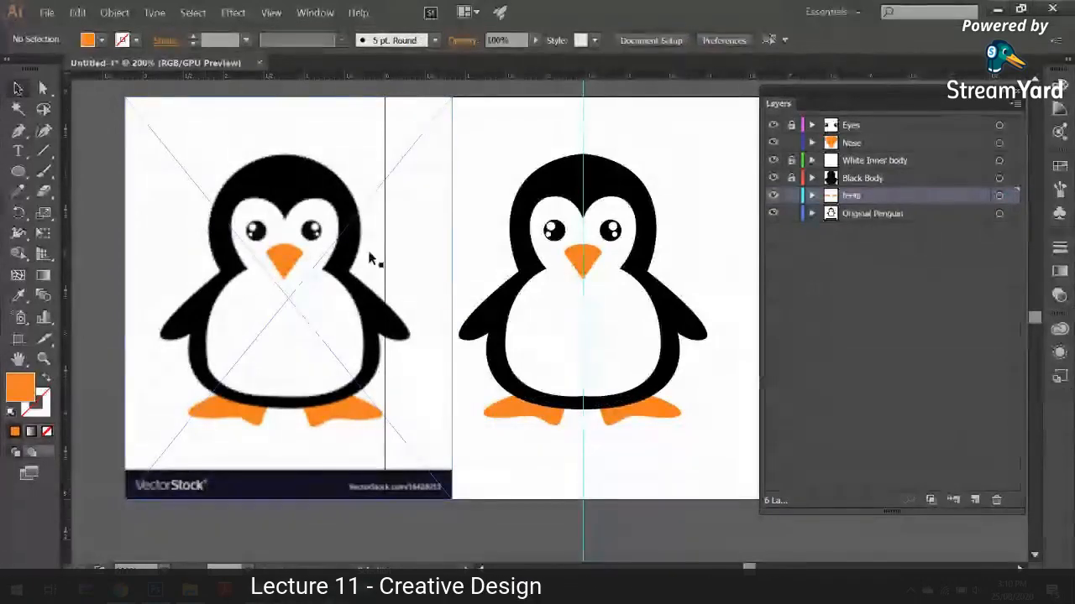
# - Compare the wing edges of the original image with those of the vector tracing at high magnification
pyautogui.moveTo(370, 260); pyautogui.dragTo(413, 249)
pyautogui.hotkey('ctrl', '=')
pyautogui.hotkey('ctrl', '=')
pyautogui.hotkey('ctrl', '=')
pyautogui.moveTo(235, 312); pyautogui.dragTo(384, 316)
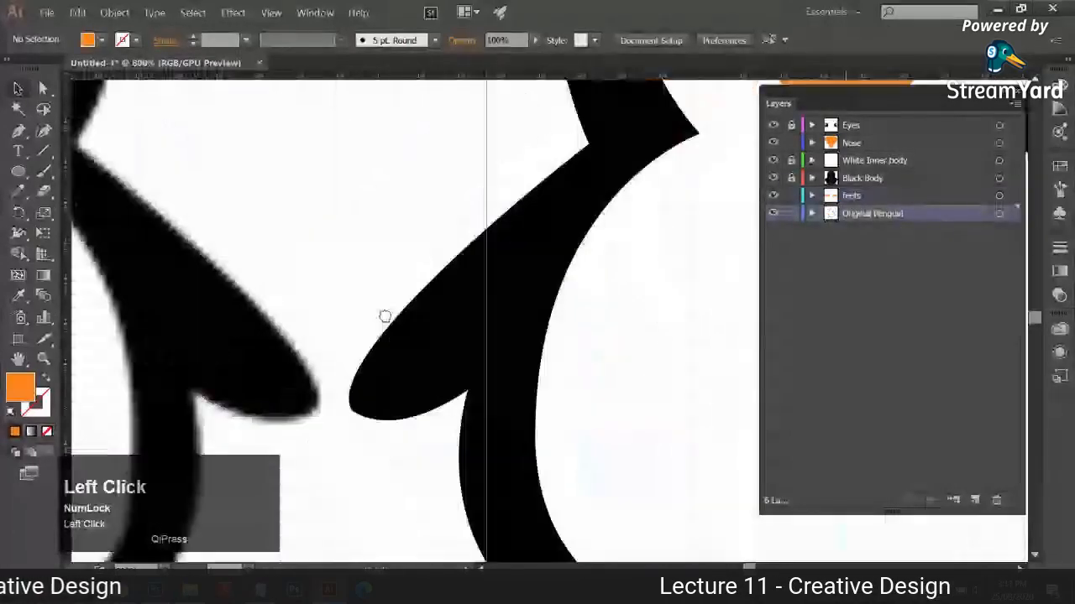
pyautogui.moveTo(284, 317); pyautogui.dragTo(468, 313)
pyautogui.hotkey('ctrl', '=')
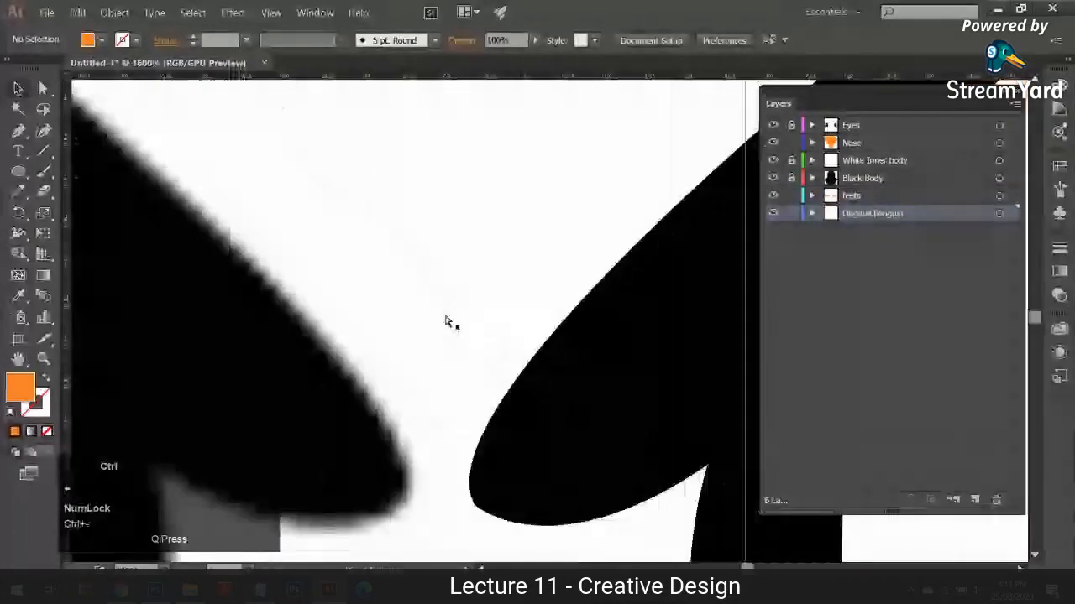
pyautogui.hotkey('ctrl', '=')
pyautogui.hotkey('ctrl', '-')
pyautogui.hotkey('ctrl', '-')
pyautogui.hotkey('ctrl', '-')
pyautogui.hotkey('ctrl', '-')
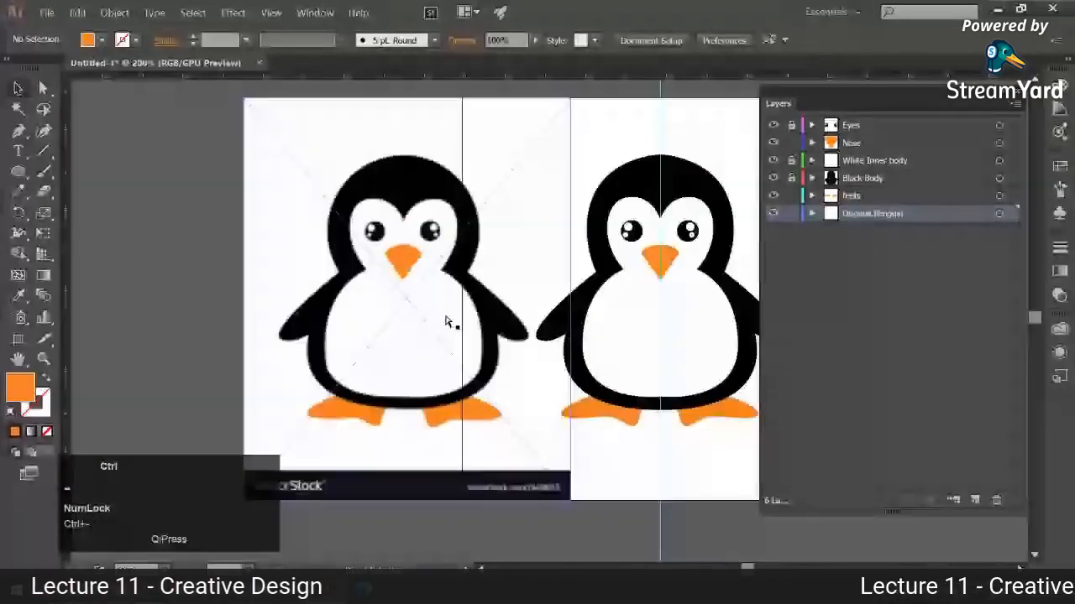
pyautogui.hotkey('ctrl', '=')
pyautogui.hotkey('ctrl', '=')
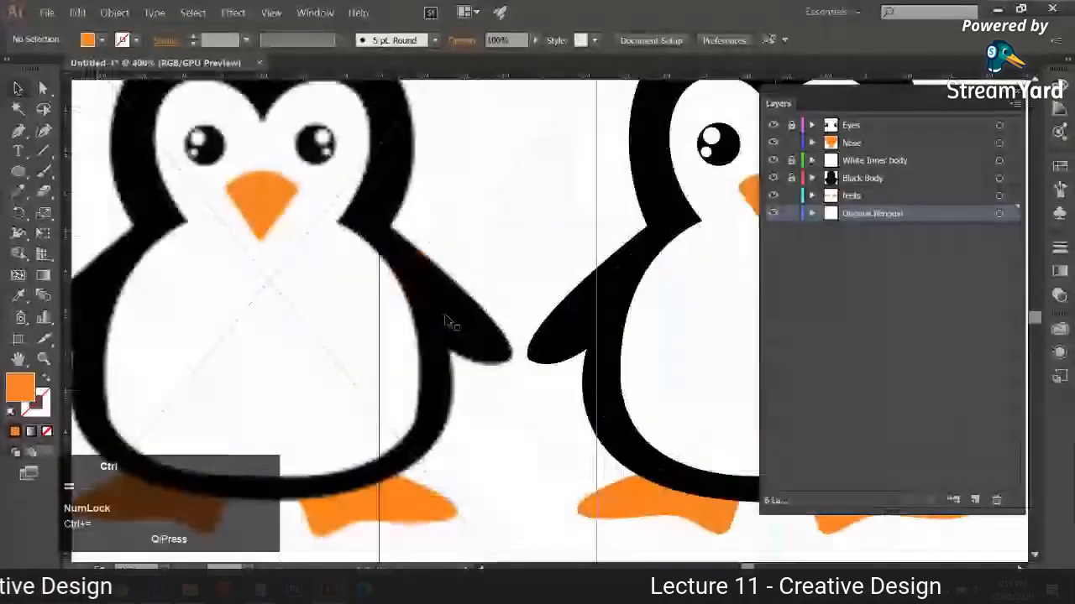
# - Unlock the Black Body layer and round the left wing's tip with a corner radius of 0.07 in
pyautogui.moveTo(460, 351); pyautogui.dragTo(267, 326)
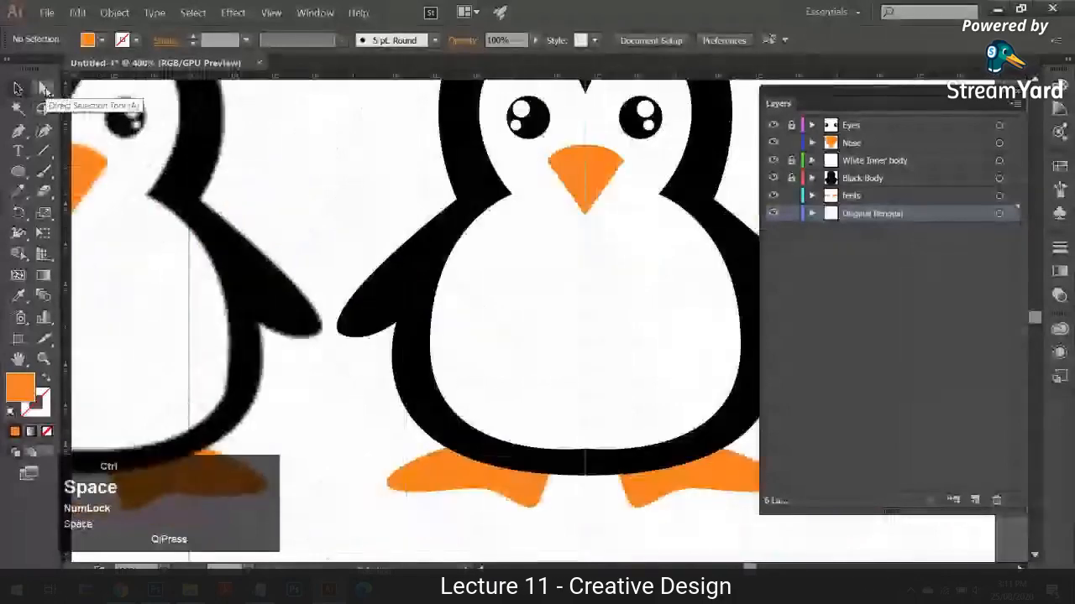
pyautogui.hotkey('ctrl', '=')
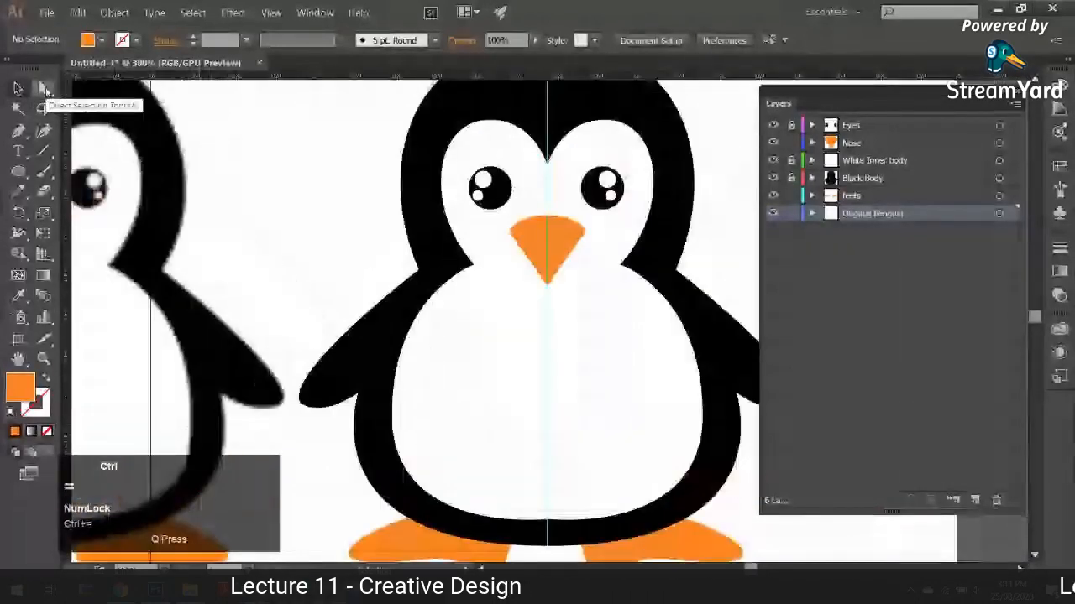
pyautogui.hotkey('ctrl', '=')
pyautogui.hotkey('ctrl', '=')
pyautogui.moveTo(255, 256); pyautogui.dragTo(443, 187)
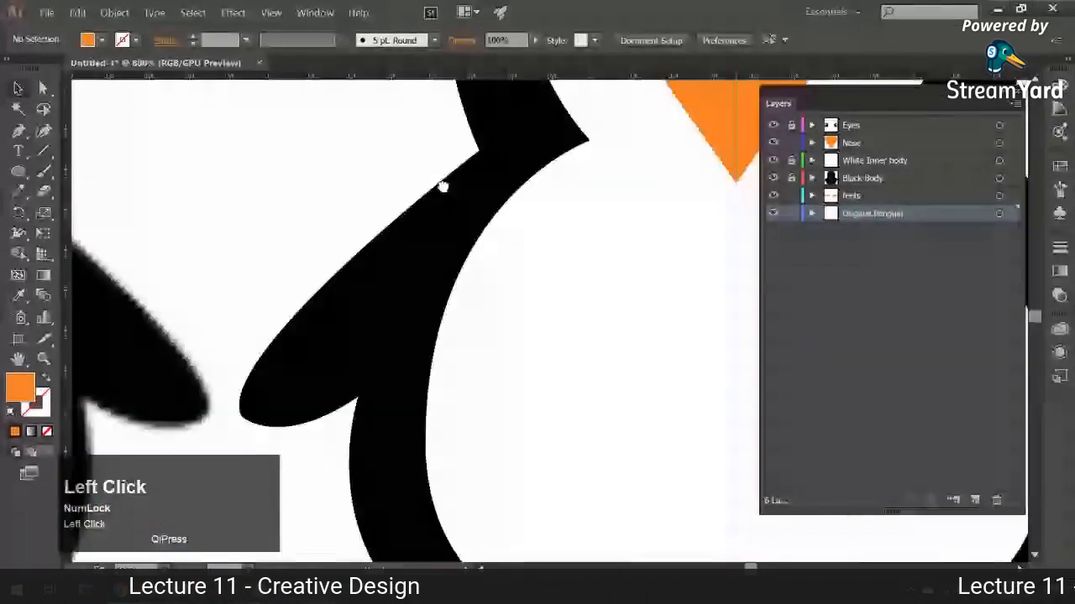
pyautogui.click(249, 418)
pyautogui.click(791, 178)
pyautogui.click(249, 418)
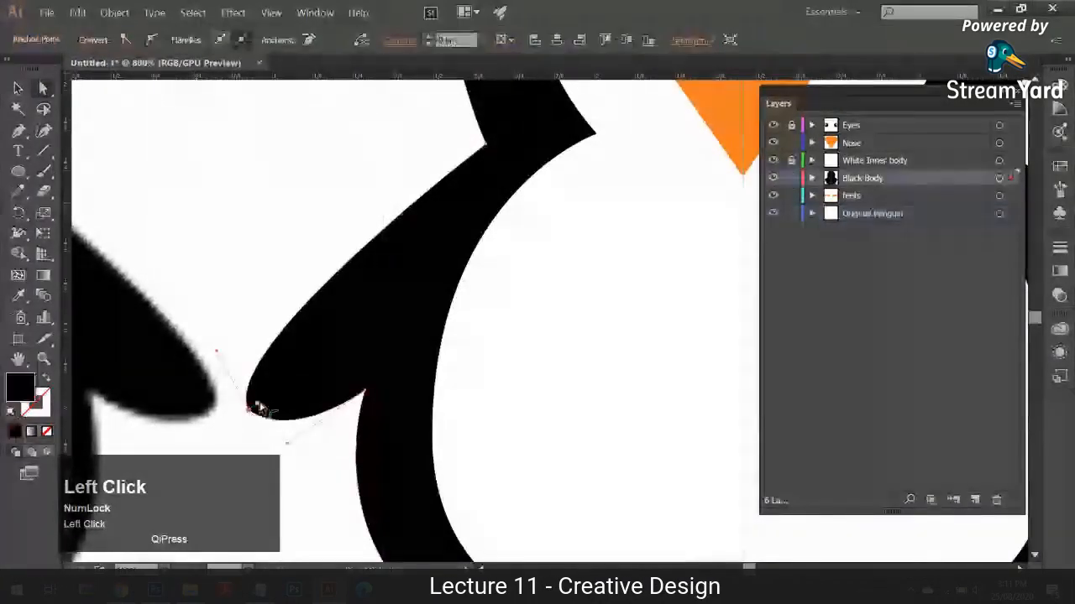
pyautogui.moveTo(263, 408)
pyautogui.mouseDown()
pyautogui.moveTo(302, 377)
pyautogui.moveTo(259, 406)
pyautogui.moveTo(267, 398)
pyautogui.mouseUp()
# - Round the right wing's tip with a corner radius of 0.07 in and deselect the body
pyautogui.press('space')
pyautogui.moveTo(469, 359); pyautogui.dragTo(377, 374)
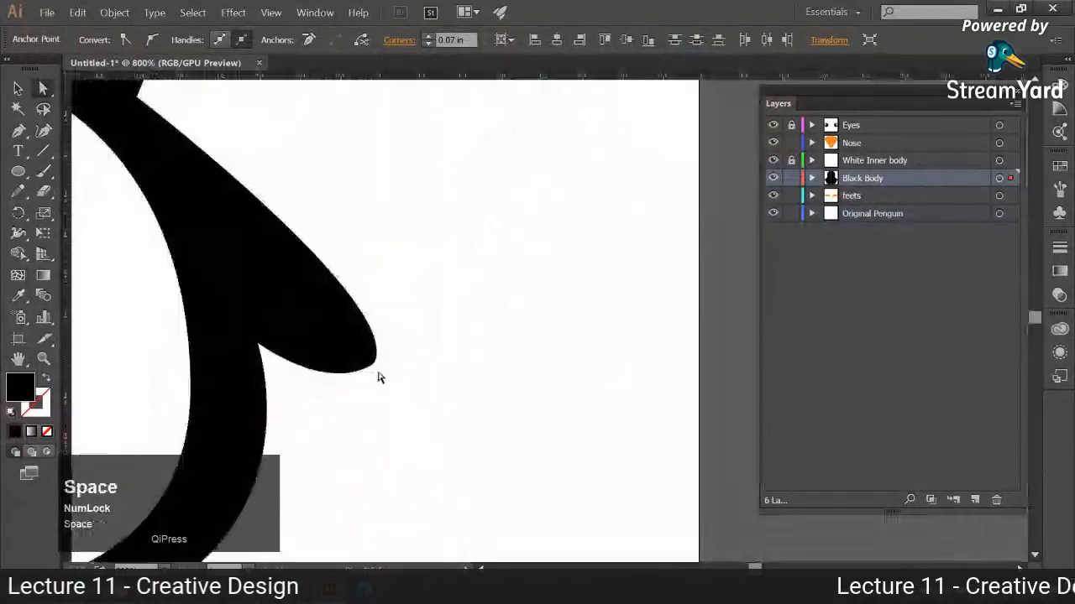
pyautogui.click(373, 366)
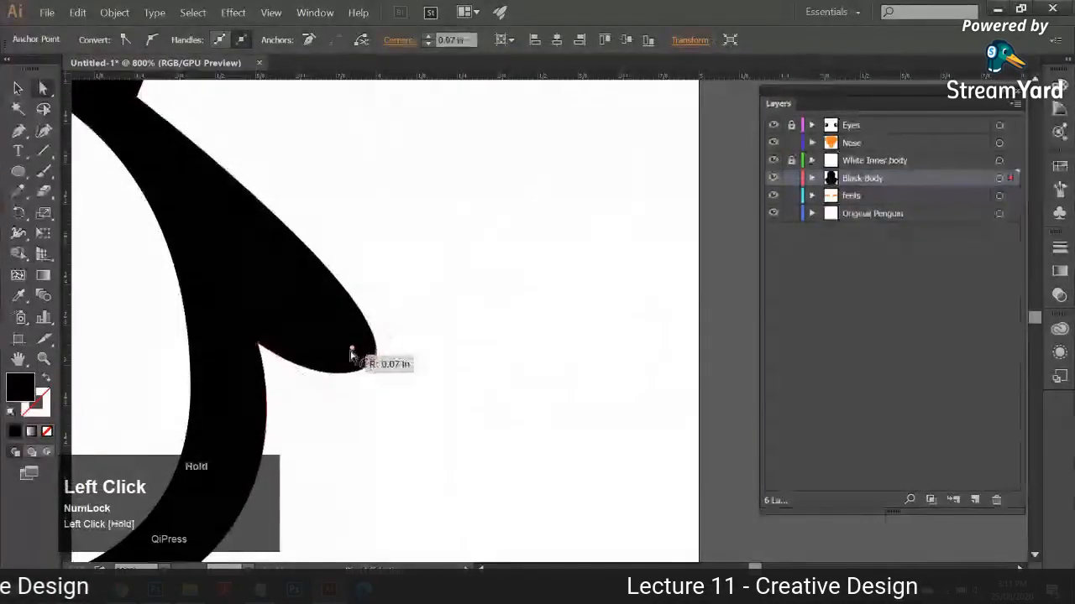
pyautogui.keyDown('ctrl'); pyautogui.click(445, 344); pyautogui.keyUp('ctrl')
pyautogui.hotkey('ctrl', '-')
pyautogui.hotkey('ctrl', '-')
pyautogui.hotkey('ctrl', '-')
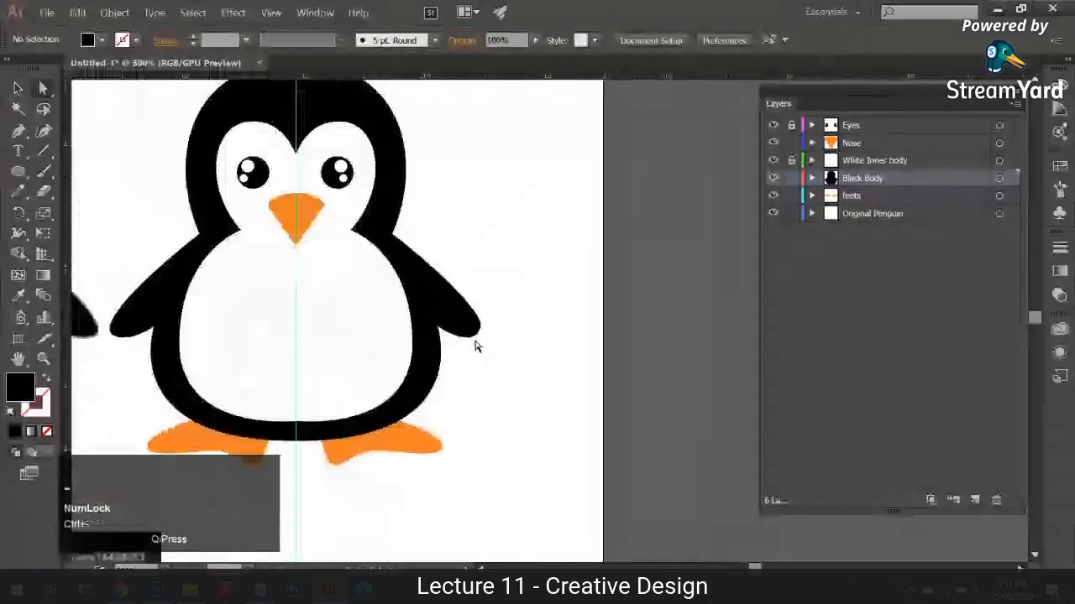
pyautogui.press('space')
pyautogui.moveTo(538, 351); pyautogui.dragTo(587, 366)
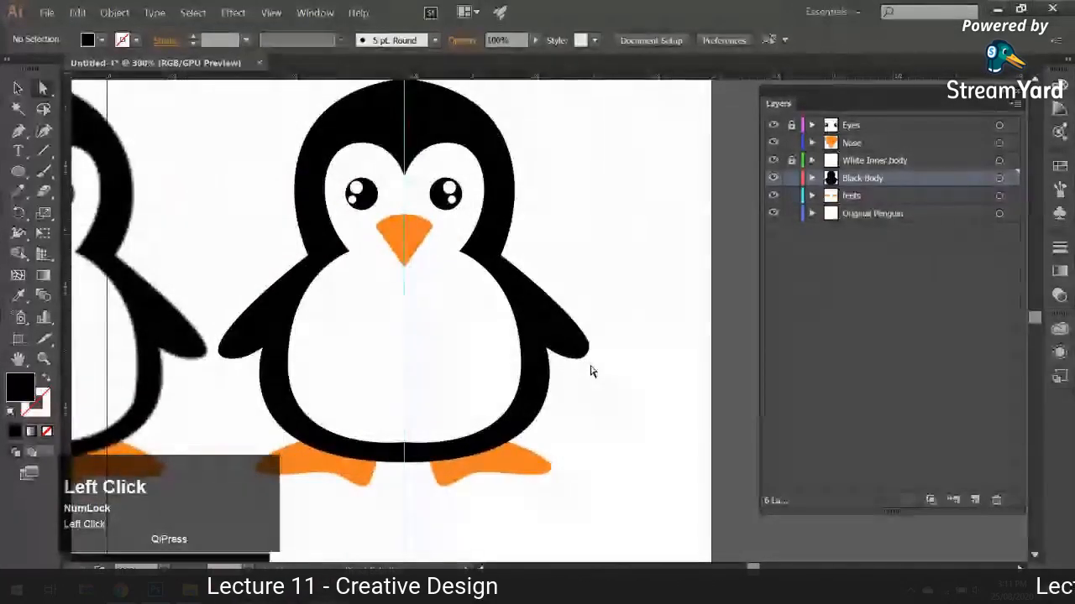
# - Lock the Black Body, feets and Nose layers
pyautogui.click(791, 178)
pyautogui.click(791, 196)
pyautogui.click(790, 143)
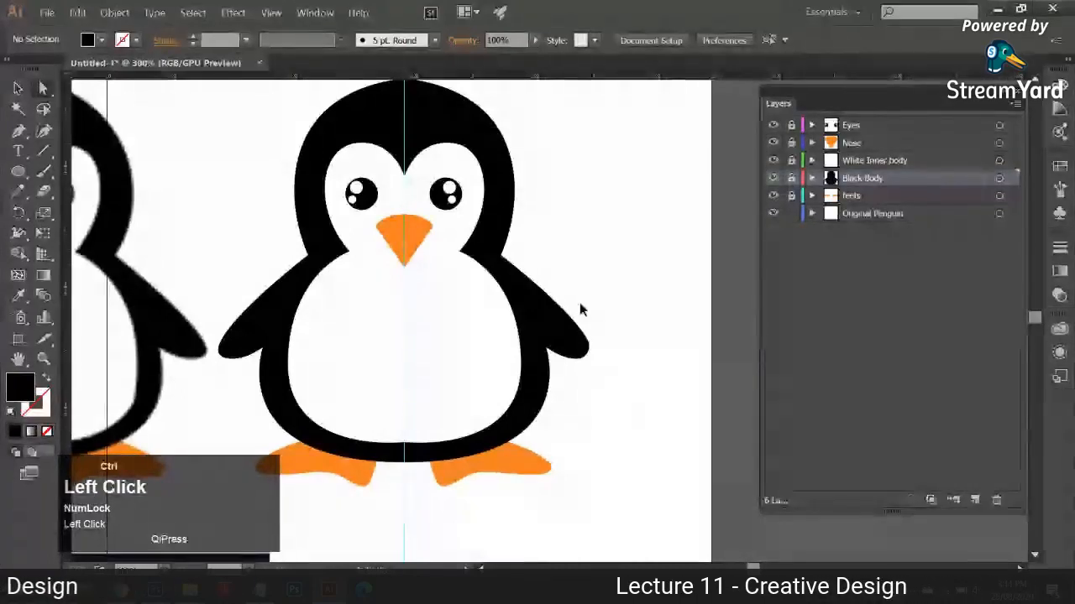
# - Compare the whole traced penguin side by side with the original image
pyautogui.hotkey('ctrl', '0')
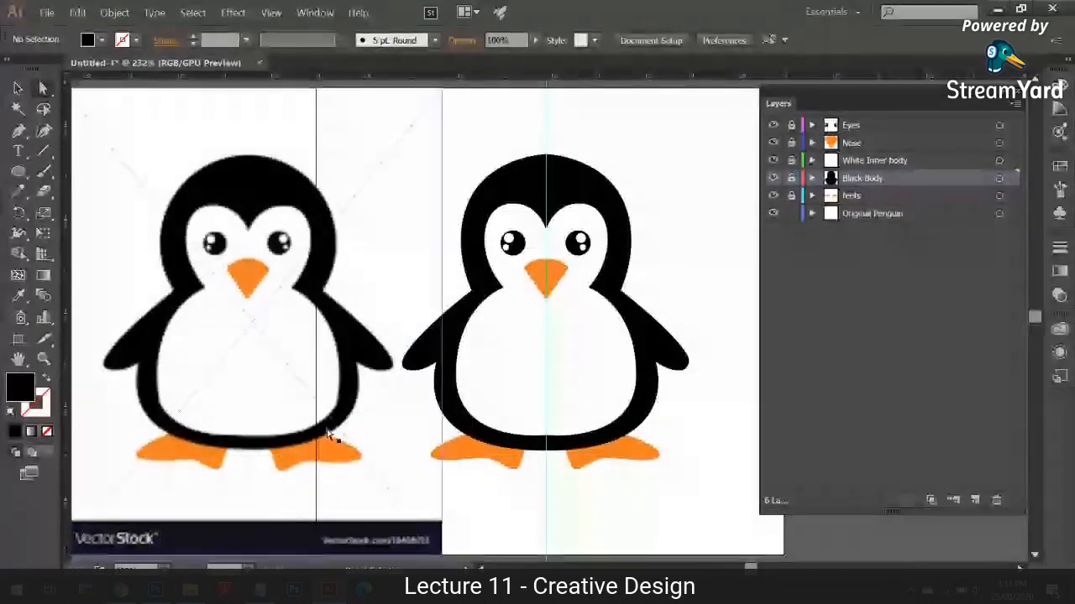
pyautogui.press('space')
pyautogui.moveTo(408, 405); pyautogui.dragTo(541, 412)
pyautogui.press('space')
pyautogui.moveTo(537, 417); pyautogui.dragTo(482, 413)
pyautogui.press('space')
pyautogui.moveTo(578, 407); pyautogui.dragTo(518, 407)
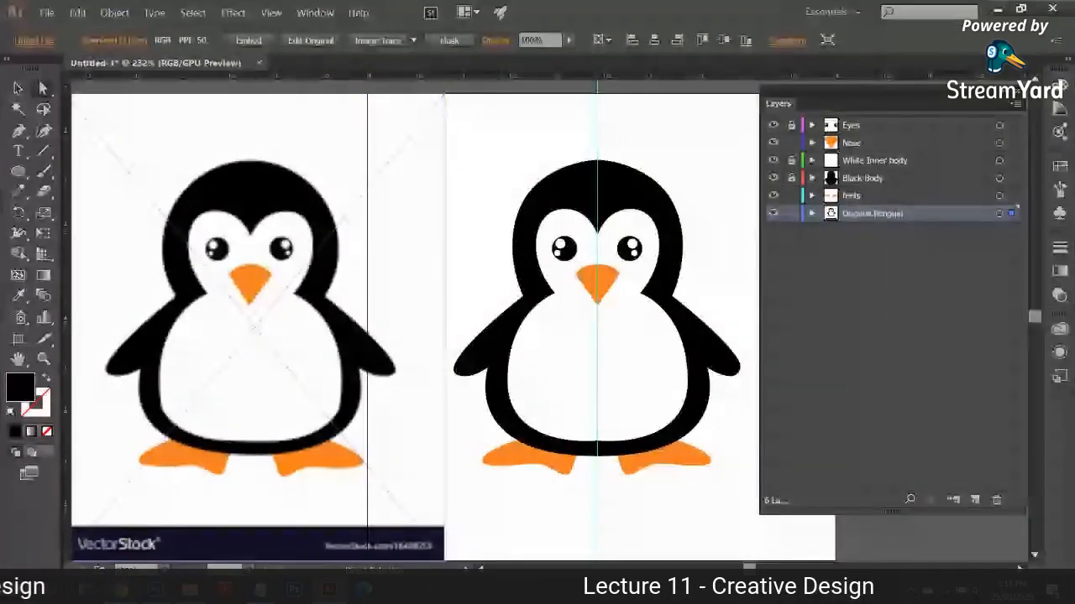
# - Switch to the Chrome browser and show the sketch to vector image results
pyautogui.hotkey('alt', 'Tab')
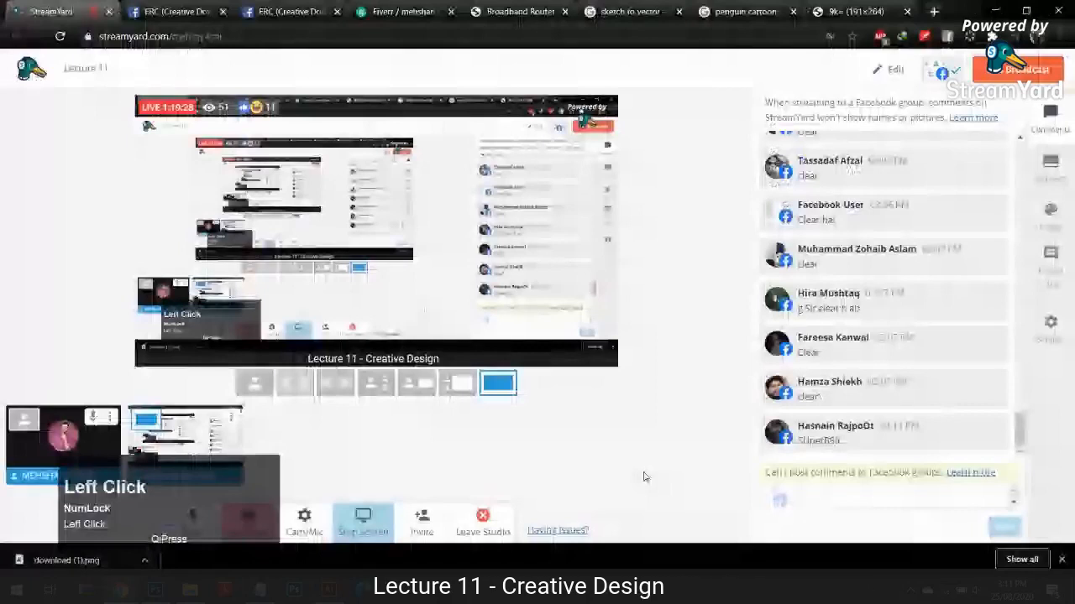
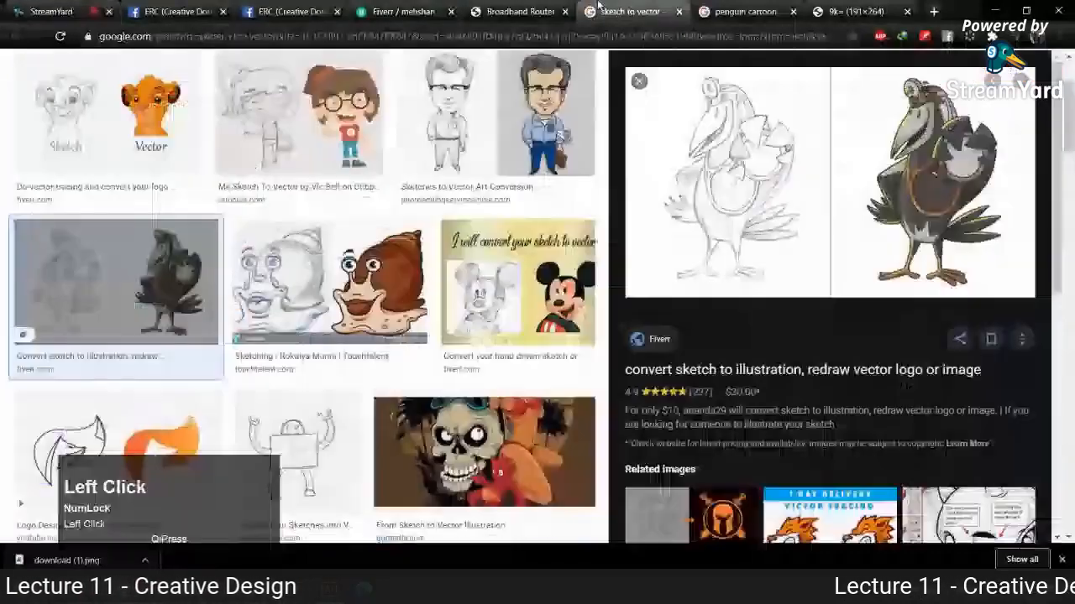
pyautogui.click(631, 11)
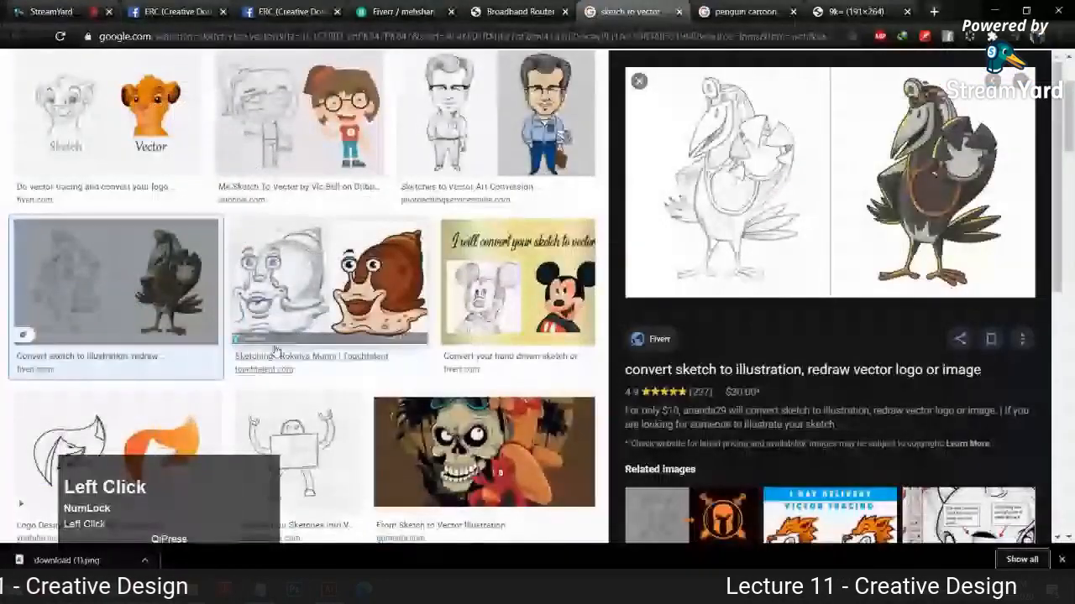
# - Browse the sketch to vector results and search Google Images for "simple cartoons"
pyautogui.scroll(-3, 275, 351)
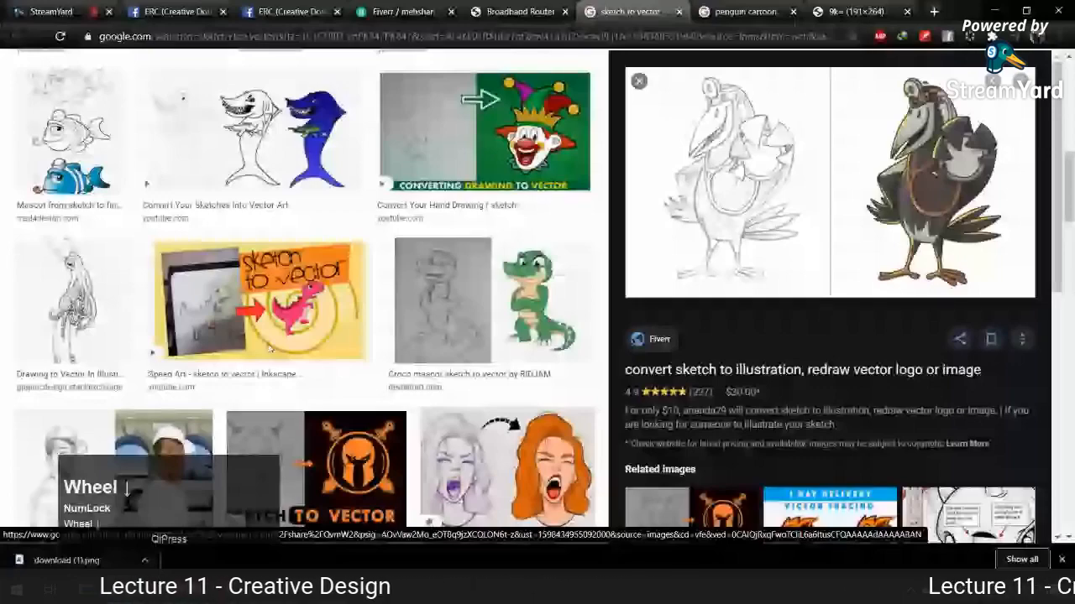
pyautogui.scroll(8, 271, 348)
pyautogui.moveTo(196, 79); pyautogui.dragTo(122, 84)
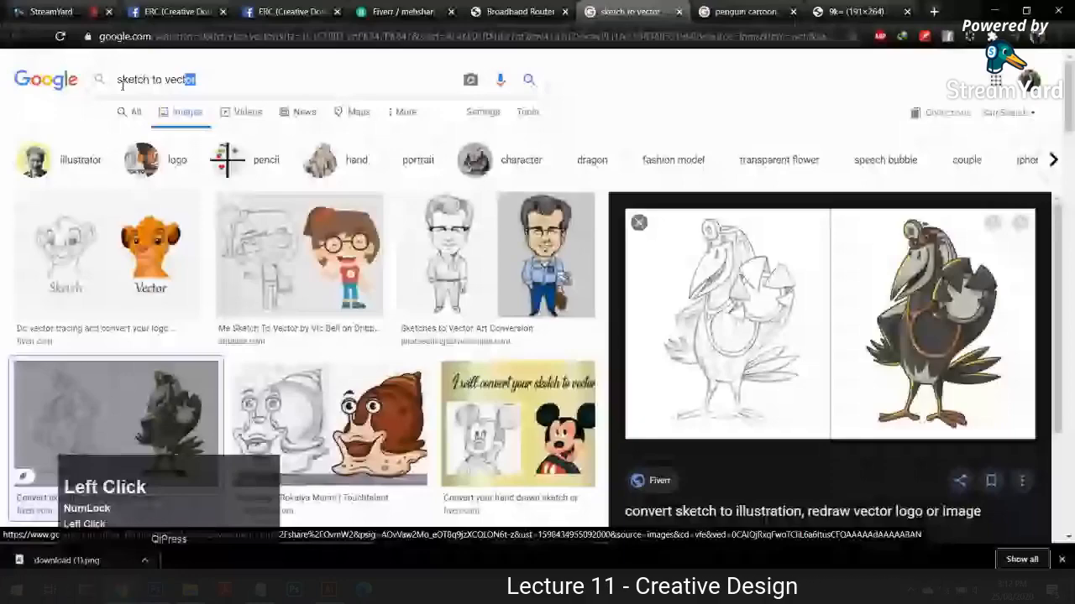
pyautogui.write('simple carto')
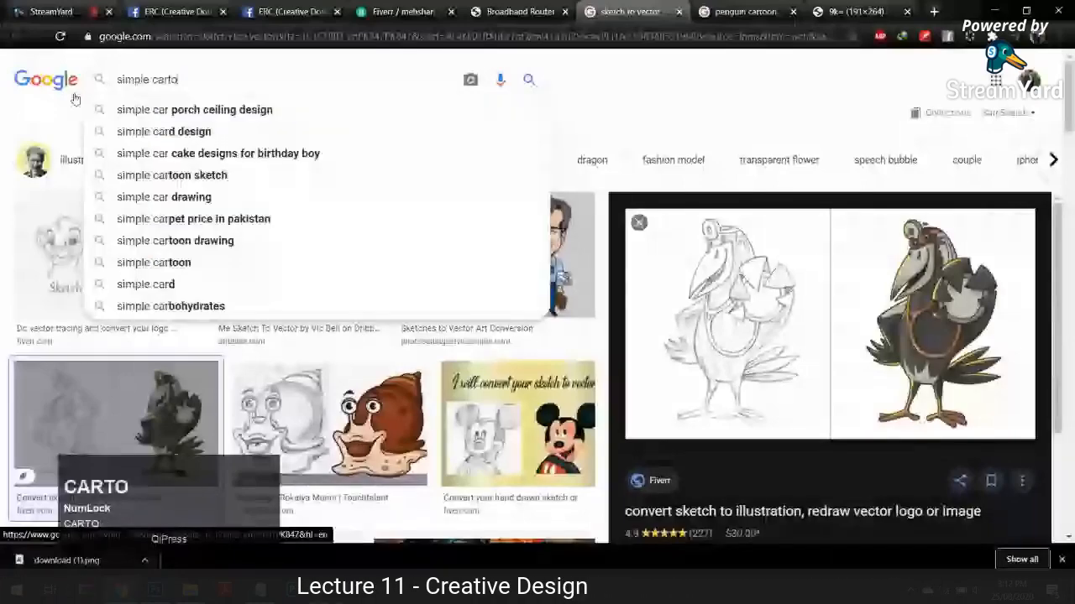
pyautogui.write('ons')
pyautogui.press('Return')
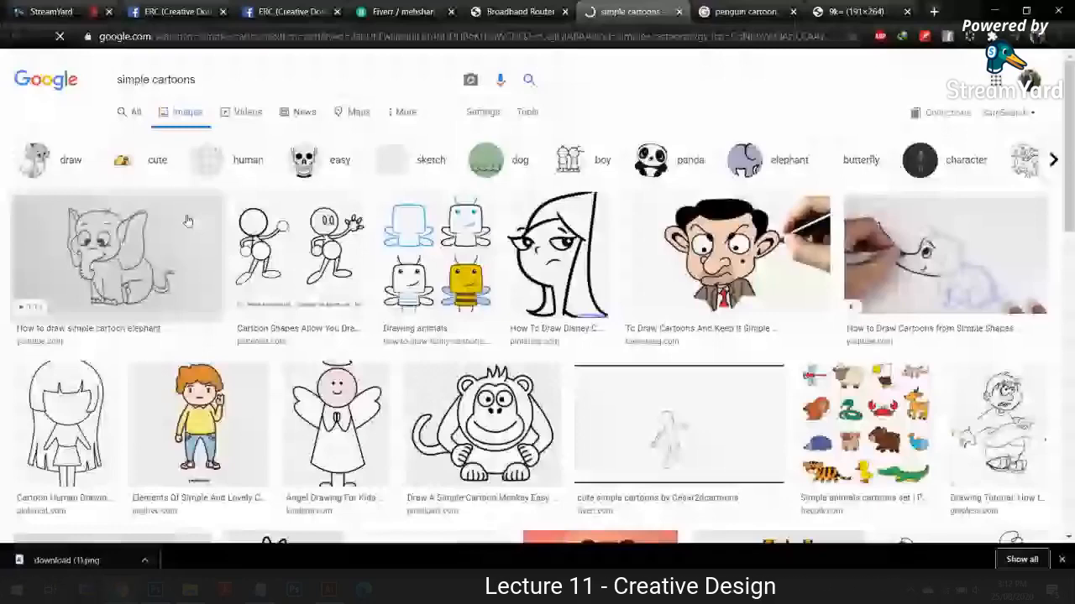
# - Look through the simple cartoon images and search Google Images for "angry bird"
pyautogui.scroll(-10, 188, 220)
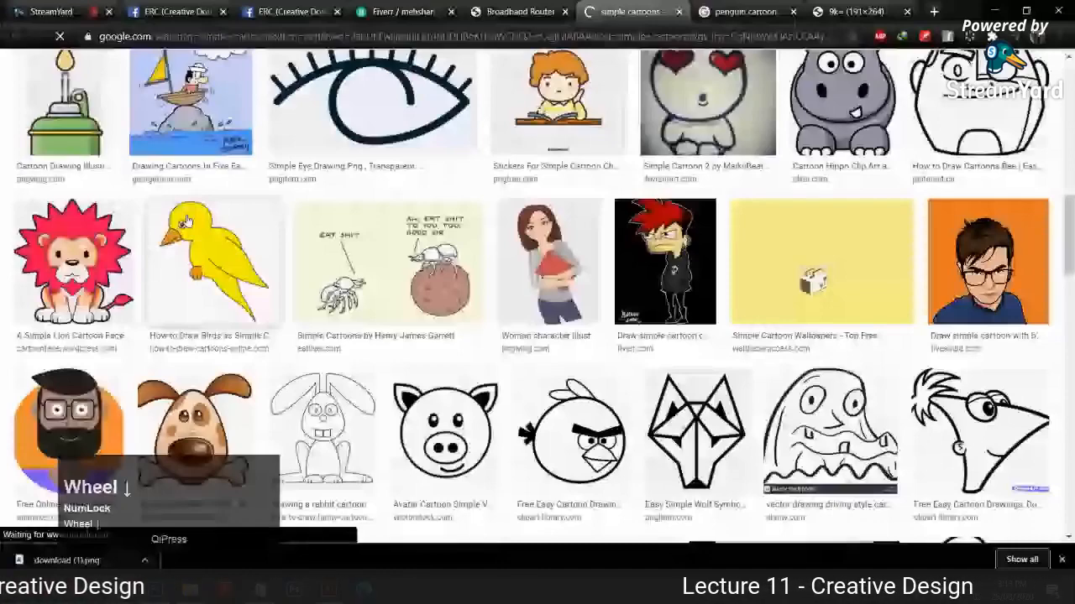
pyautogui.scroll(10, 187, 220)
pyautogui.moveTo(202, 81); pyautogui.dragTo(74, 92)
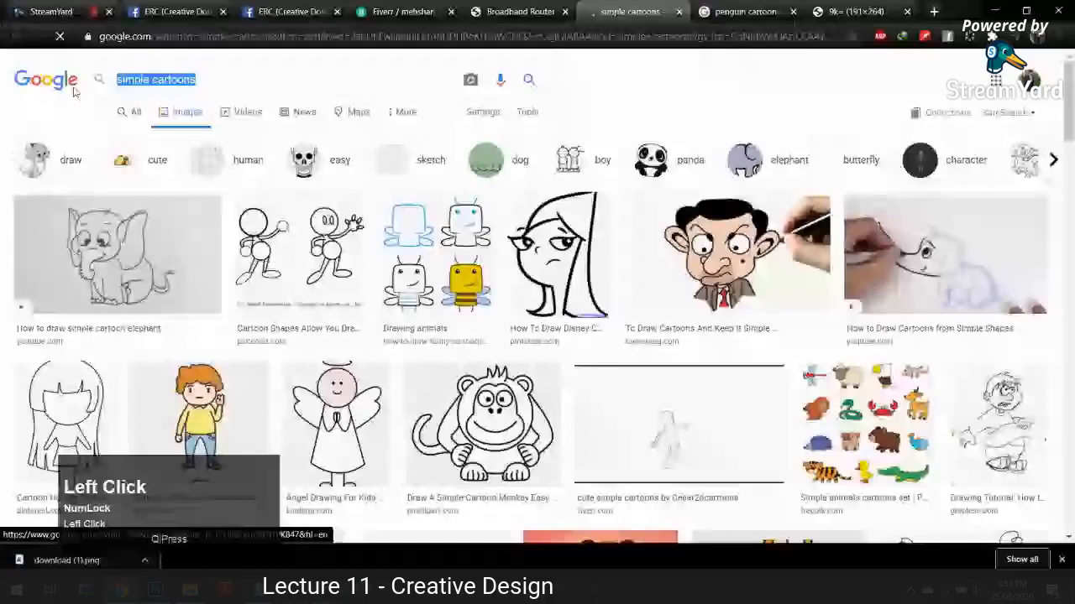
pyautogui.write('angry bird')
pyautogui.press('Return')
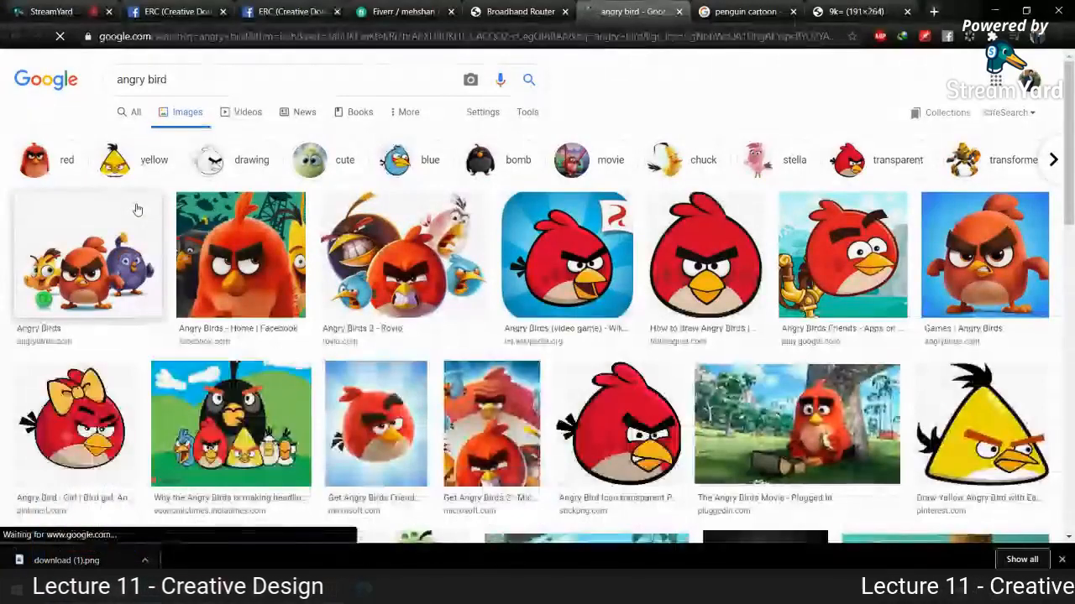
# - Display the viewer comment about unlocking and moving the template on the StreamYard broadcast and switch back to Illustrator
pyautogui.click(52, 12)
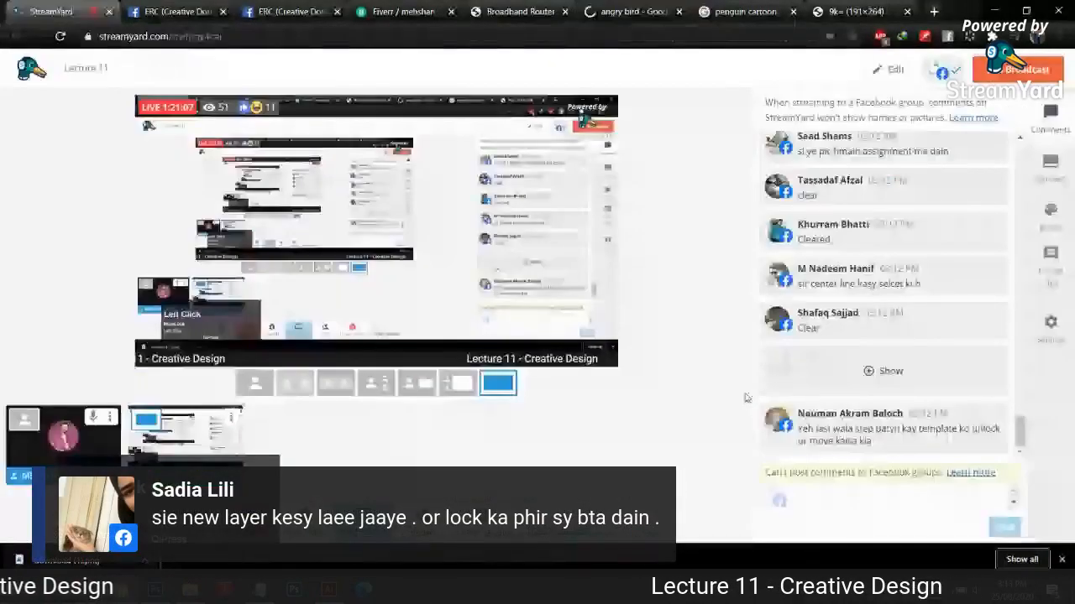
pyautogui.click(870, 373)
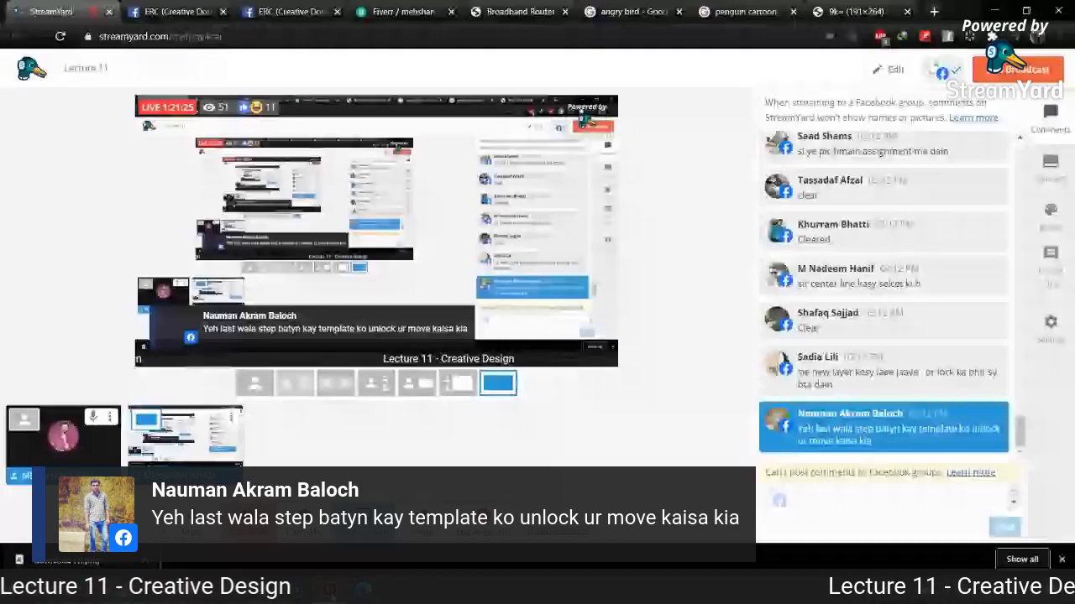
pyautogui.hotkey('alt', 'Tab')
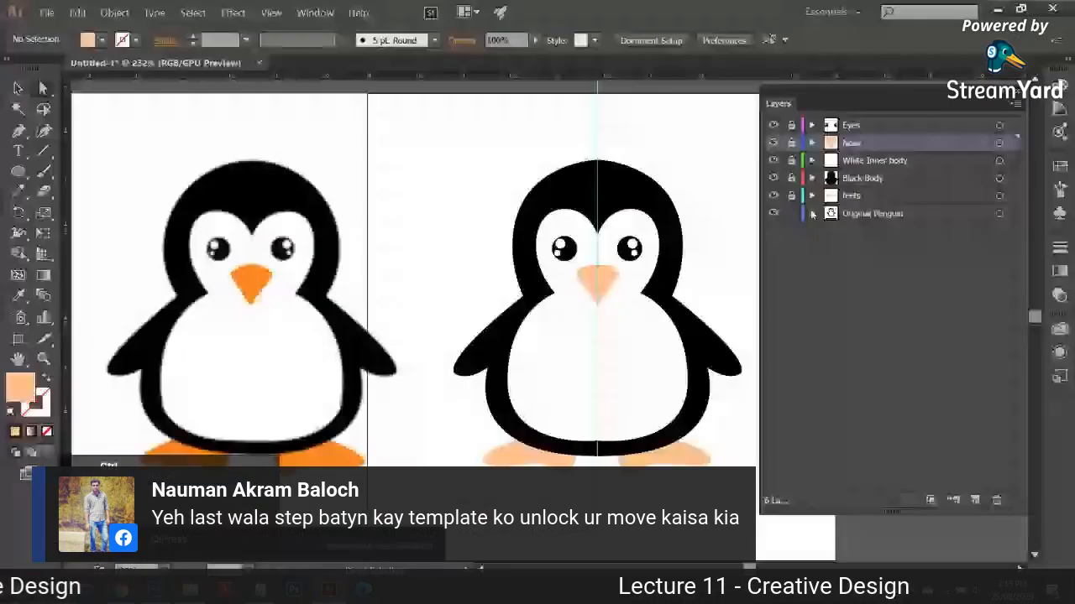
# - Undo the last move of the original penguin image and select the artwork on the Original Penguin layer
pyautogui.hotkey('ctrl', 'z')
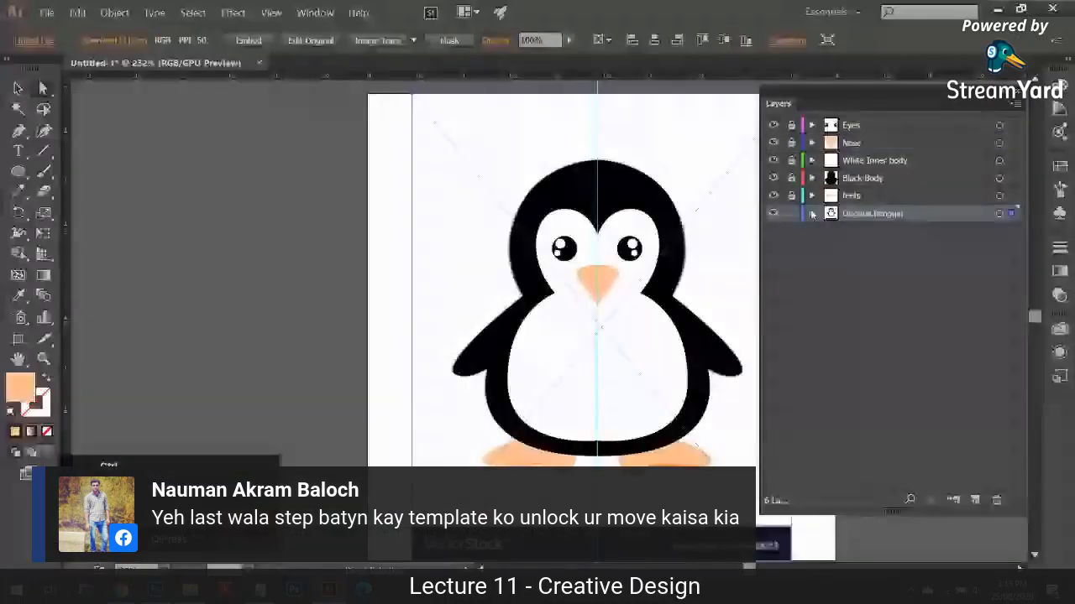
pyautogui.click(907, 215)
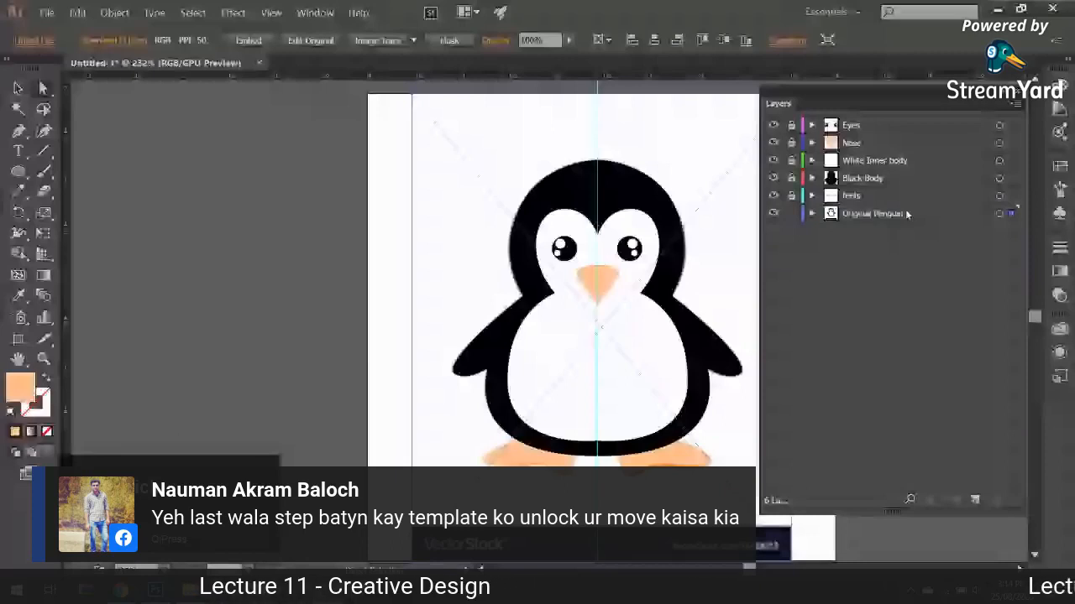
pyautogui.click(898, 215)
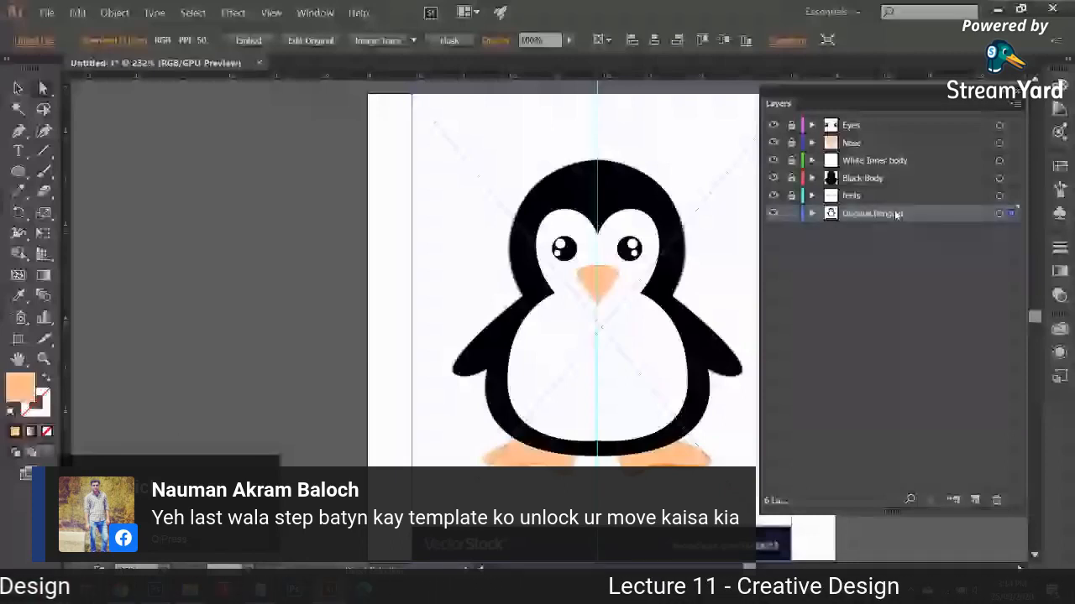
pyautogui.moveTo(897, 215); pyautogui.dragTo(1011, 218)
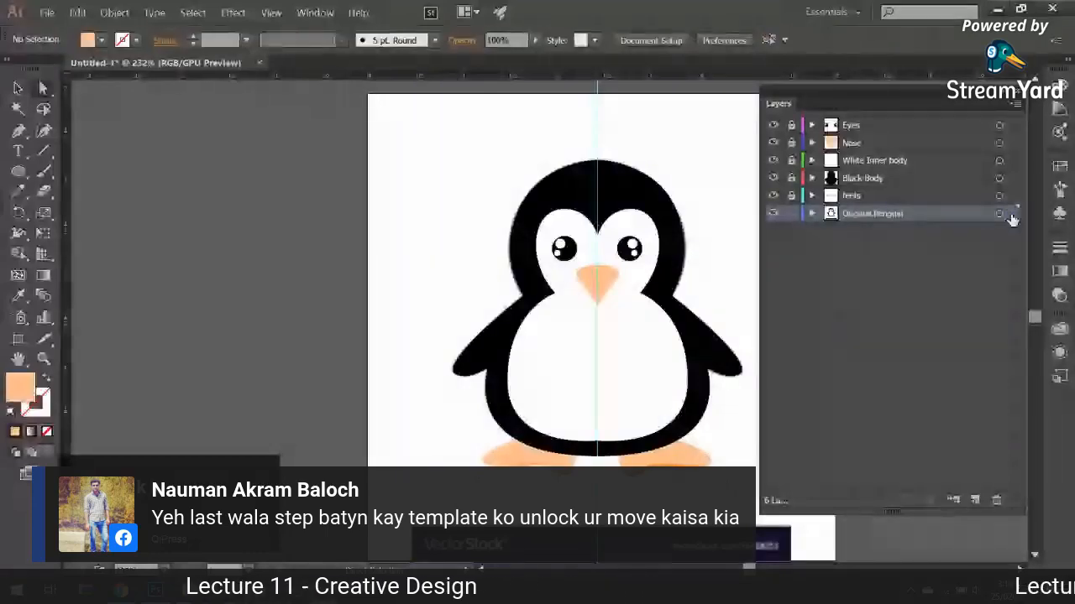
pyautogui.click(1012, 215)
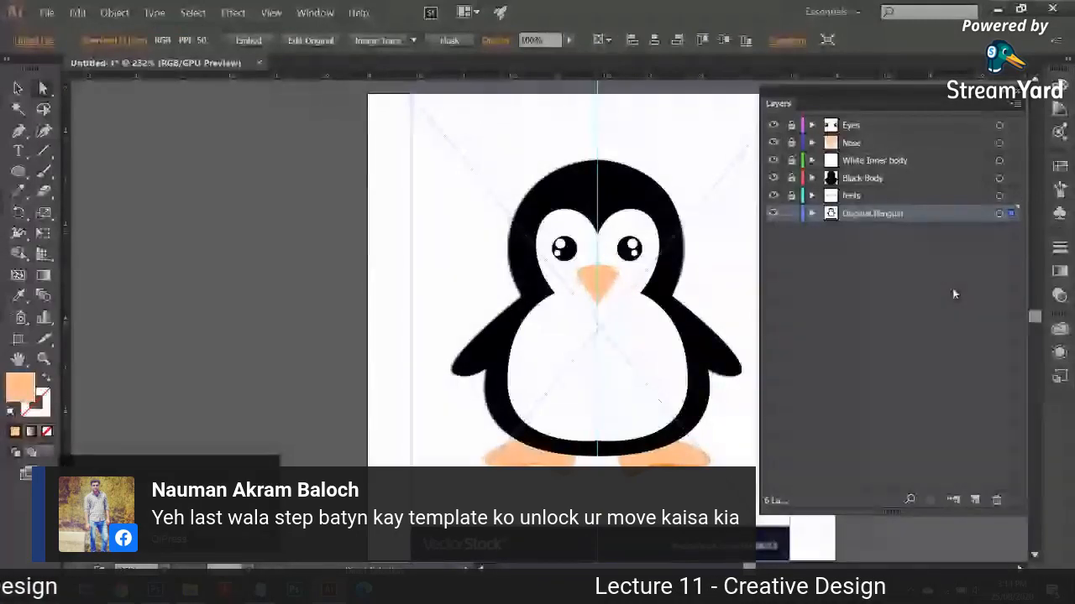
# - Nudge the original penguin image left until most of it emerges from behind the traced penguin
pyautogui.press('Left')
pyautogui.press('Left')
pyautogui.press('Left')
pyautogui.press('Left')
pyautogui.press('Left')
pyautogui.press('Left')
pyautogui.press('Left')
pyautogui.press('Left')
pyautogui.press('Left')
pyautogui.press('Left')
pyautogui.press('Left')
pyautogui.press('Left')
pyautogui.press('Left')
pyautogui.press('Left')
pyautogui.press('Left')
pyautogui.press('Left')
pyautogui.press('Left')
pyautogui.press('Left')
pyautogui.press('Left')
pyautogui.press('Left')
pyautogui.press('Left')
pyautogui.press('Left')
pyautogui.press('Left')
pyautogui.press('Left')
pyautogui.press('Left')
pyautogui.press('Left')
pyautogui.press('Left')
pyautogui.press('Left')
pyautogui.press('Left')
pyautogui.press('Left')
pyautogui.press('Left')
pyautogui.press('Left')
pyautogui.press('Left')
pyautogui.press('Left')
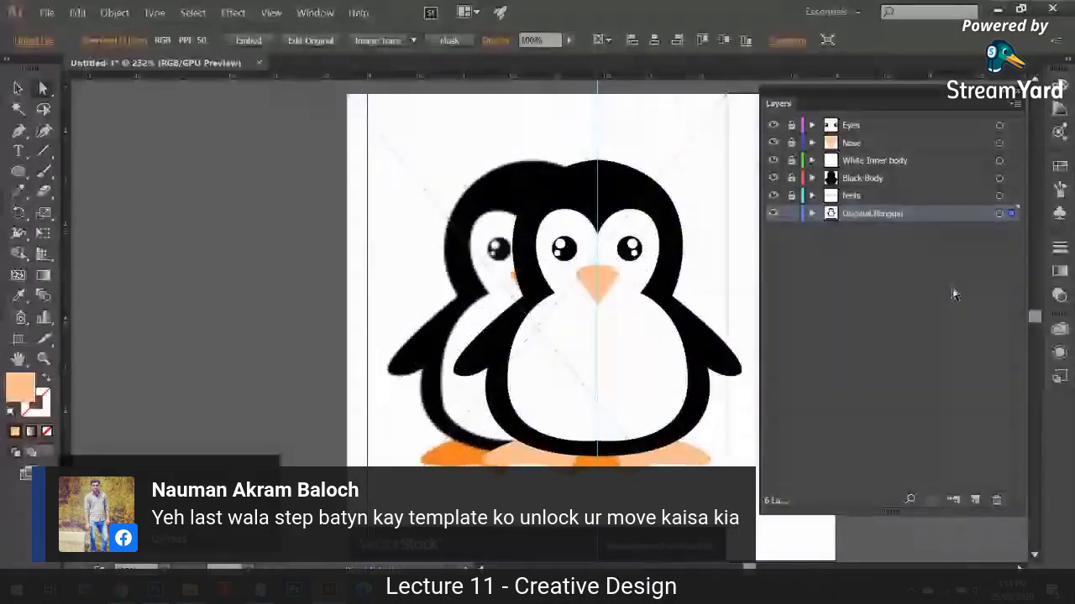
pyautogui.hotkey('shift', 'Left')
pyautogui.hotkey('shift', 'Left')
pyautogui.hotkey('shift', 'Left')
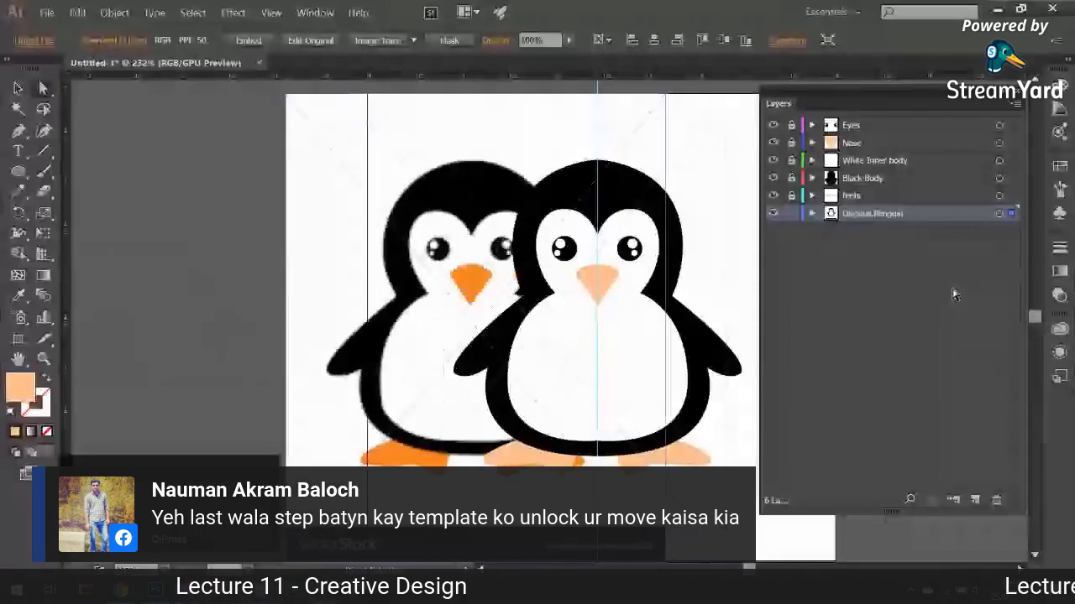
pyautogui.hotkey('shift', 'Left')
pyautogui.hotkey('shift', 'Left')
pyautogui.hotkey('shift', 'Left')
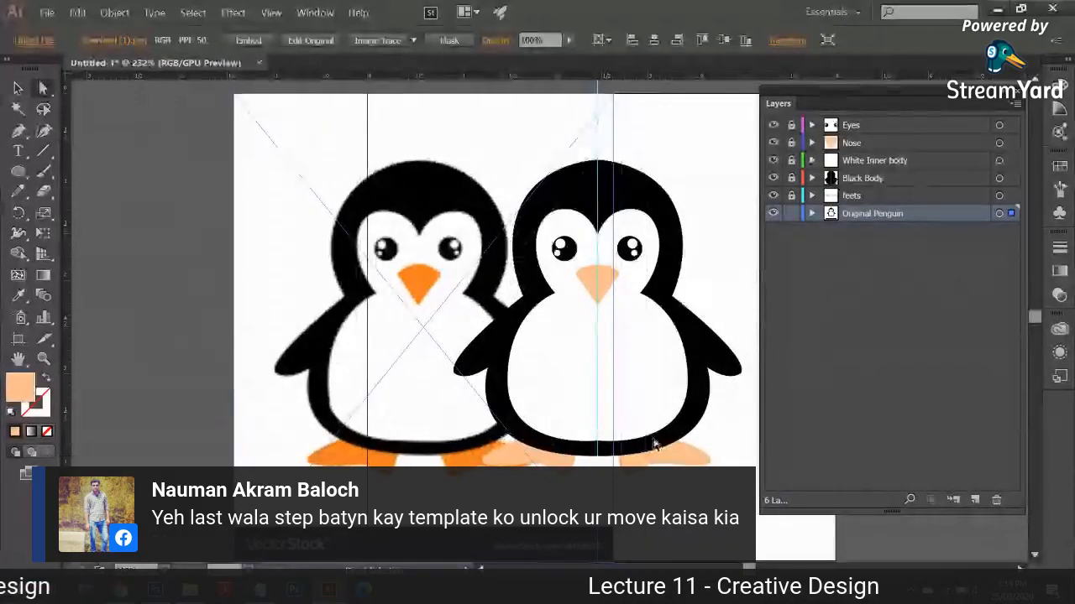
# - Nudge the original penguin image to the right so that it sits partly behind the traced penguin
pyautogui.press('ctrl')
pyautogui.press('Right')
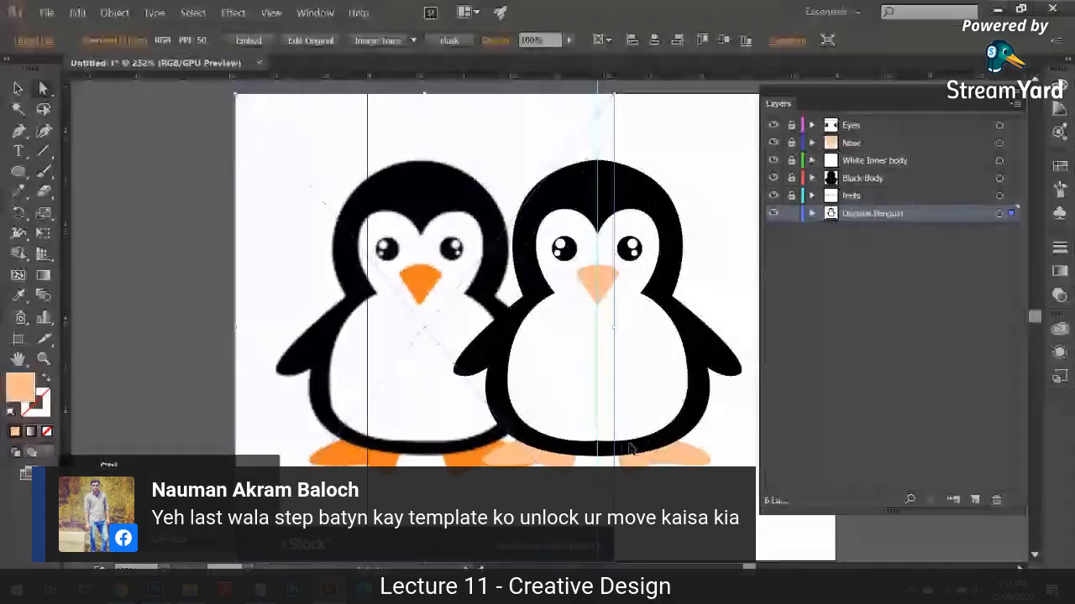
pyautogui.press('Right')
pyautogui.press('Right')
pyautogui.press('Right')
pyautogui.press('Right')
pyautogui.press('Right')
pyautogui.press('Right')
pyautogui.press('Right')
pyautogui.press('Right')
pyautogui.press('Right')
pyautogui.press('Right')
pyautogui.press('Right')
pyautogui.press('Right')
pyautogui.press('Right')
pyautogui.press('Right')
pyautogui.press('Right')
pyautogui.press('Right')
pyautogui.press('Right')
pyautogui.press('Right')
pyautogui.press('Right')
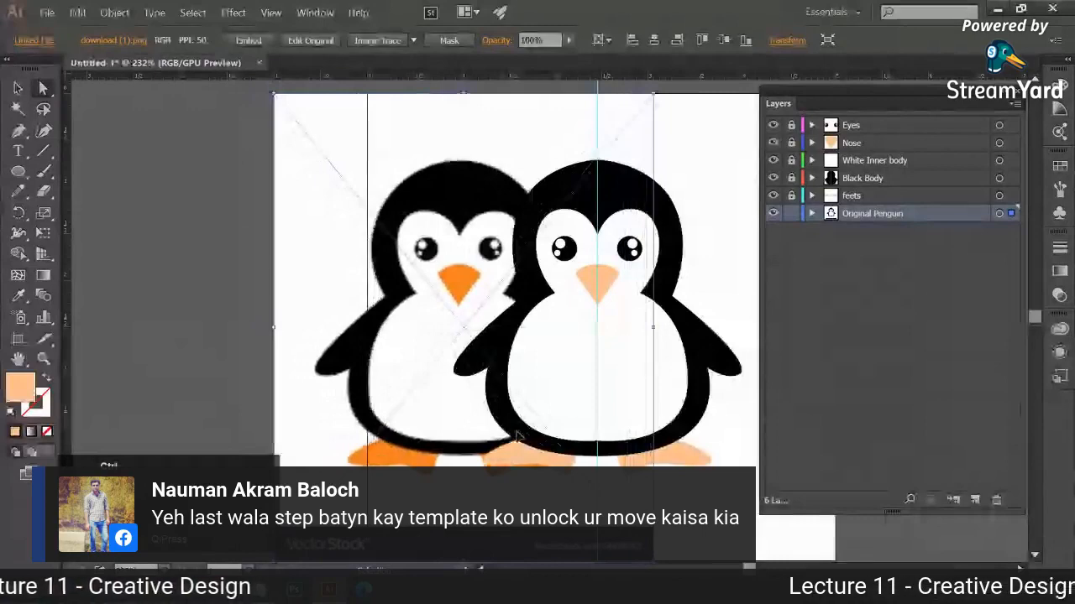
pyautogui.press('Right')
pyautogui.press('Right')
pyautogui.press('Right')
pyautogui.press('Right')
pyautogui.press('Right')
pyautogui.press('Right')
pyautogui.press('Right')
pyautogui.press('Right')
pyautogui.press('Right')
pyautogui.press('Right')
pyautogui.press('Right')
pyautogui.press('Right')
pyautogui.press('Right')
pyautogui.press('Right')
pyautogui.press('Right')
pyautogui.press('Right')
pyautogui.press('Right')
pyautogui.press('Right')
pyautogui.press('Right')
pyautogui.press('Right')
pyautogui.press('Right')
pyautogui.press('Right')
pyautogui.press('Right')
pyautogui.press('Right')
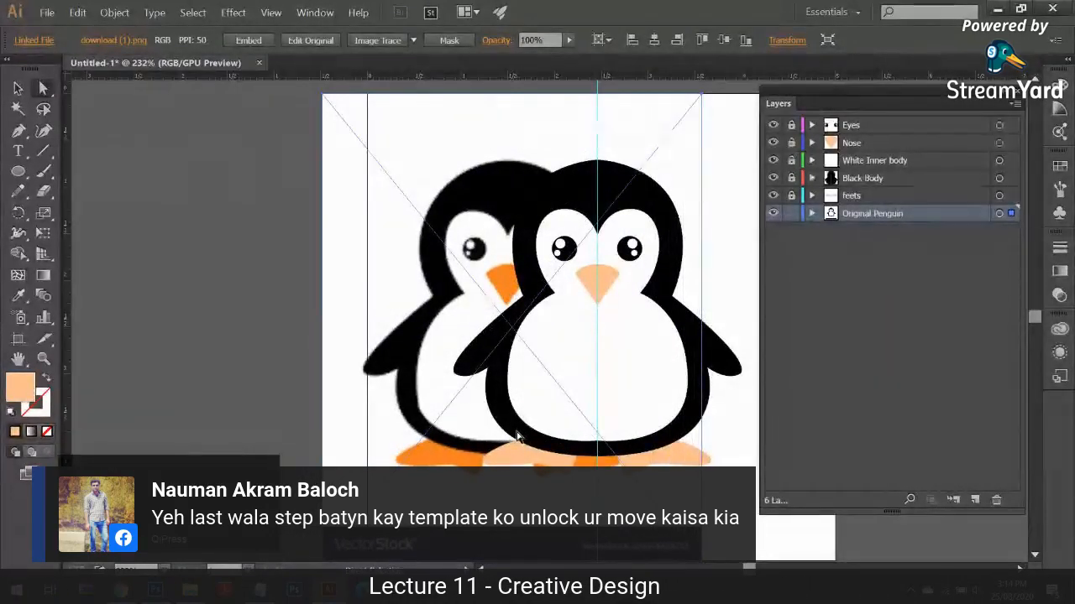
# - Nudge the original penguin image left again until its body stands beside the traced penguin
pyautogui.press('Left')
pyautogui.press('Left')
pyautogui.press('Left')
pyautogui.press('Left')
pyautogui.press('Left')
pyautogui.press('Left')
pyautogui.press('Left')
pyautogui.press('Left')
pyautogui.press('Left')
pyautogui.press('Left')
pyautogui.press('Left')
pyautogui.press('Left')
pyautogui.press('Left')
pyautogui.press('Left')
pyautogui.press('Left')
pyautogui.press('Left')
pyautogui.press('Left')
pyautogui.press('Left')
pyautogui.press('Left')
pyautogui.press('Left')
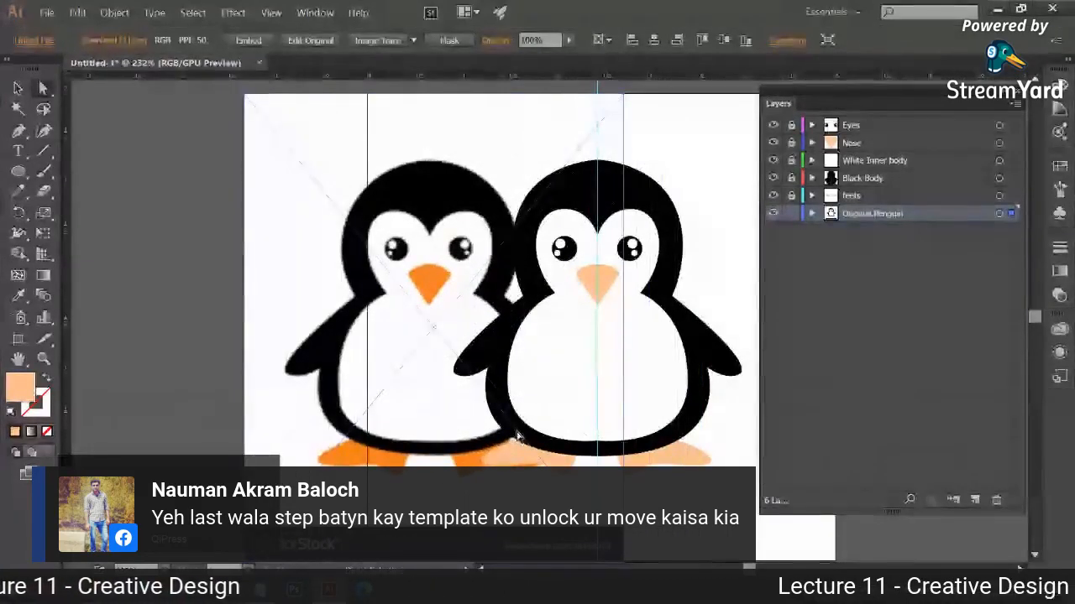
pyautogui.press('Left')
pyautogui.press('Left')
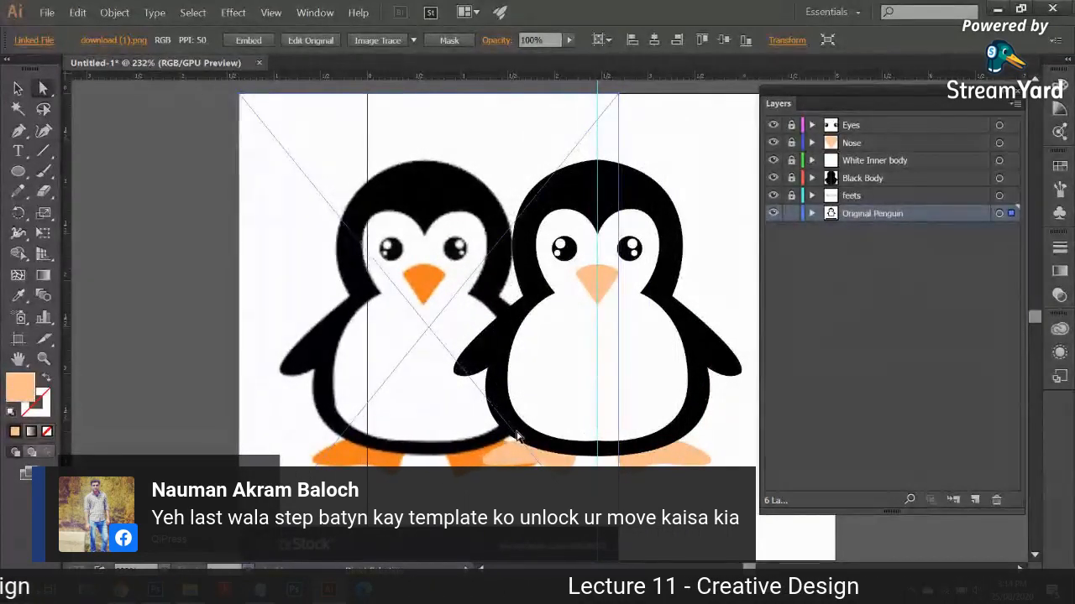
pyautogui.press('Left')
pyautogui.press('Left')
pyautogui.press('Left')
pyautogui.press('Left')
pyautogui.press('Left')
pyautogui.press('Left')
pyautogui.press('Left')
pyautogui.press('Left')
pyautogui.press('Left')
pyautogui.press('Left')
pyautogui.press('Left')
pyautogui.press('Left')
pyautogui.press('Left')
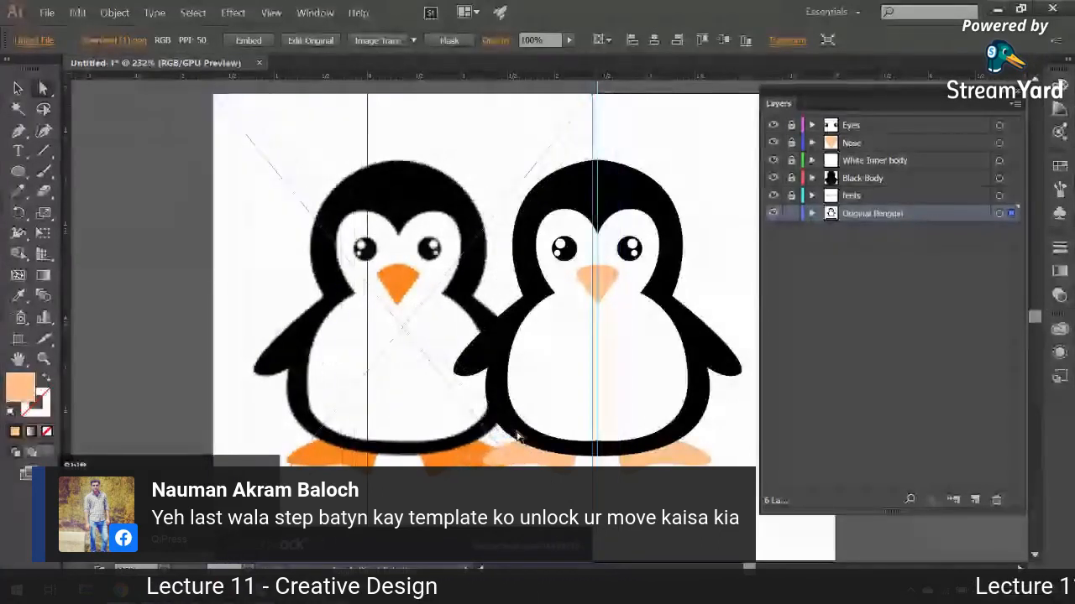
pyautogui.press('Left')
pyautogui.press('Left')
pyautogui.press('Left')
pyautogui.press('Left')
pyautogui.press('Left')
pyautogui.press('Left')
pyautogui.press('Left')
pyautogui.press('Left')
pyautogui.press('Left')
pyautogui.press('Left')
pyautogui.press('Left')
pyautogui.press('Left')
pyautogui.press('Left')
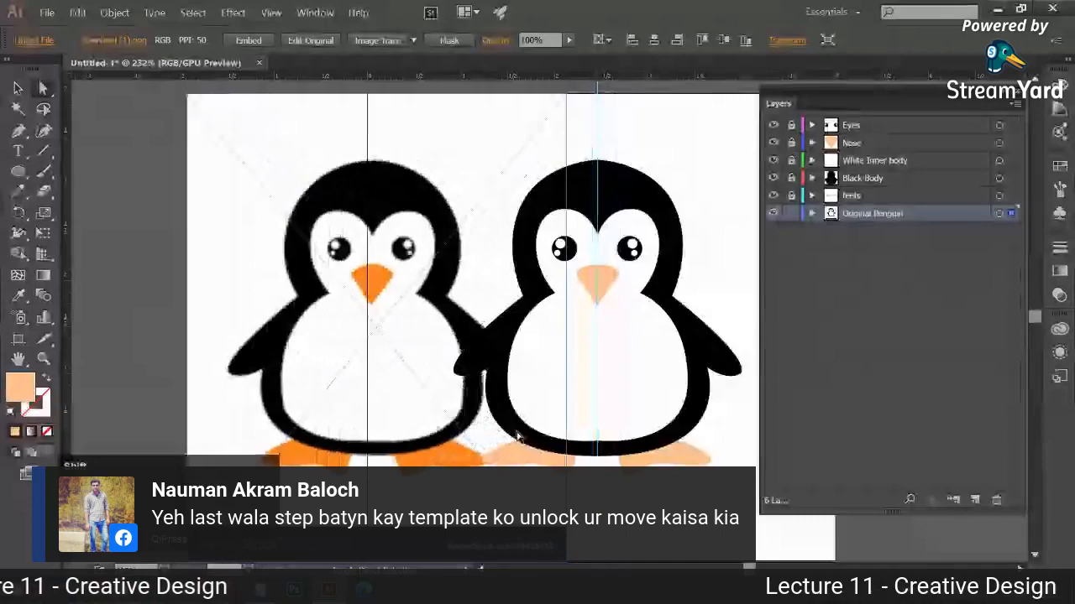
pyautogui.hotkey('shift', 'Left')
# - Switch to StreamYard in Chrome, show and clear the viewer comment about new layers and locking, and return to the angry bird results
pyautogui.click(122, 590)
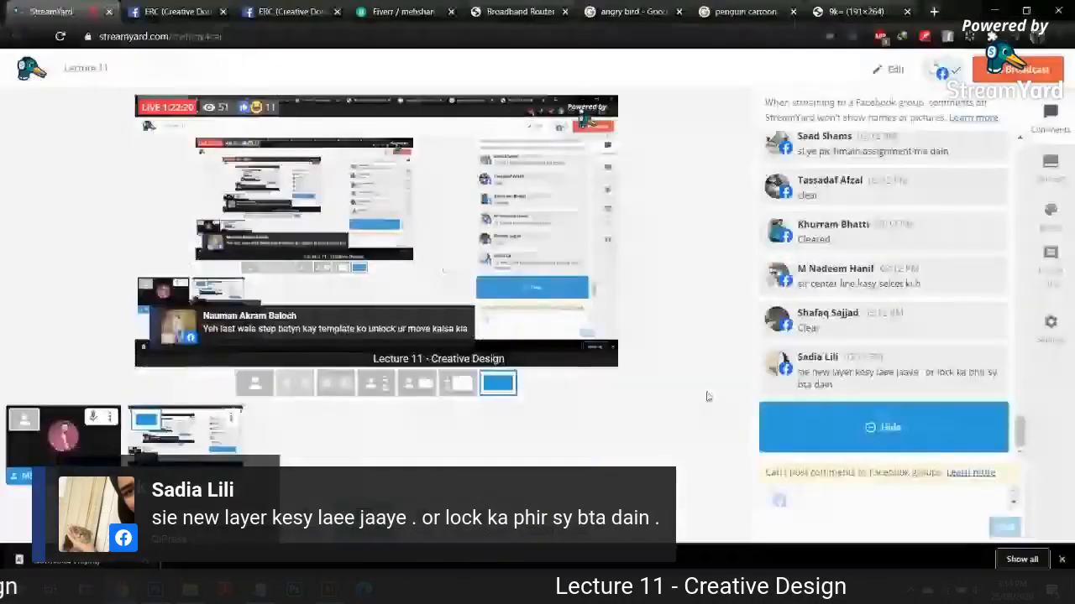
pyautogui.click(833, 393)
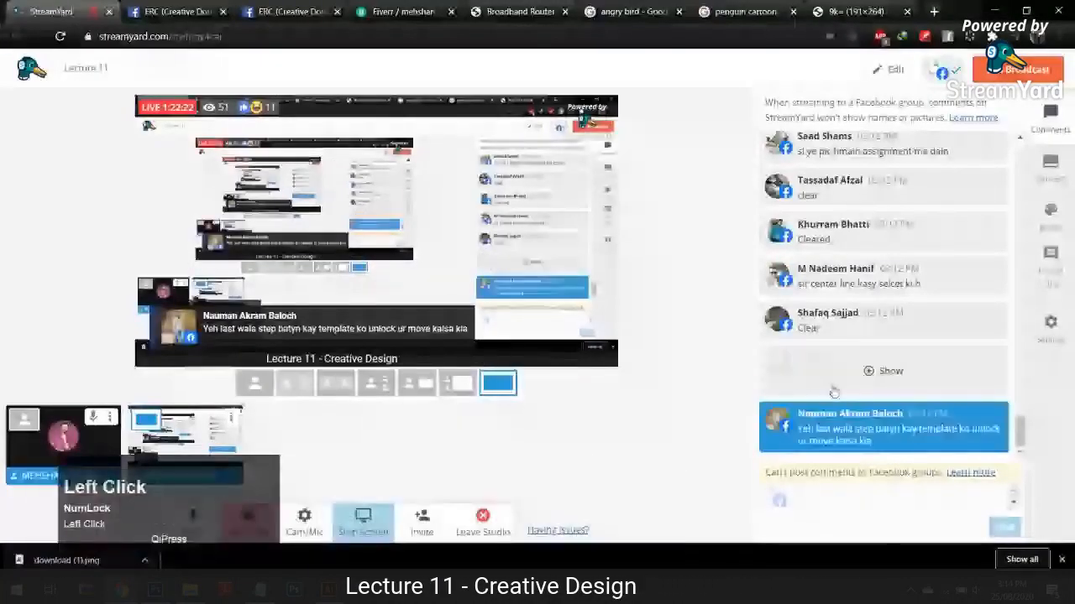
pyautogui.click(832, 392)
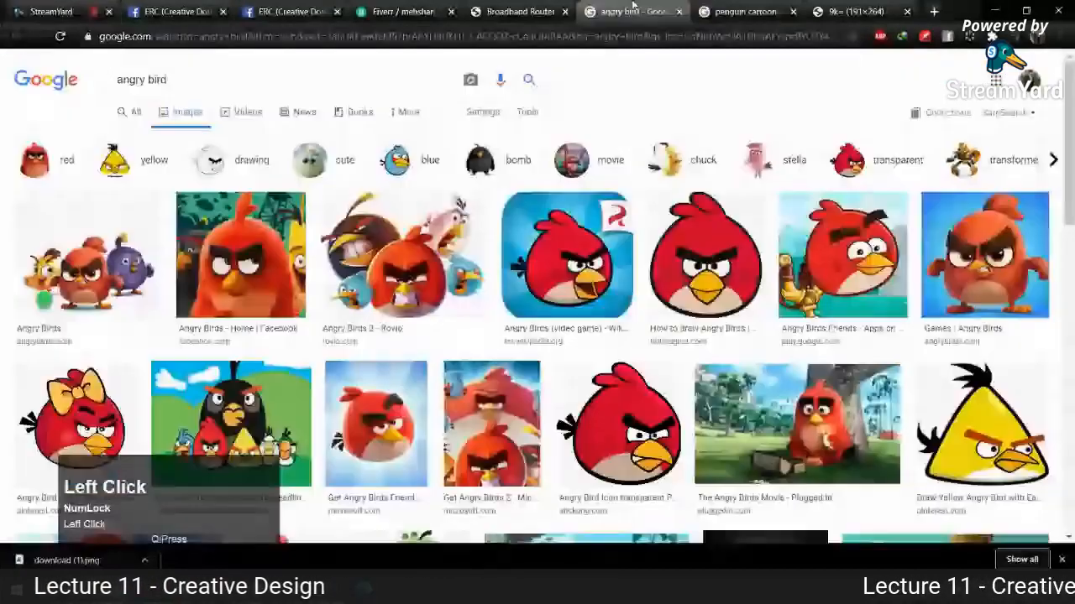
# - Find the yellow triangular Angry Bird drawing in the angry bird image results and open its larger preview
pyautogui.click(635, 9)
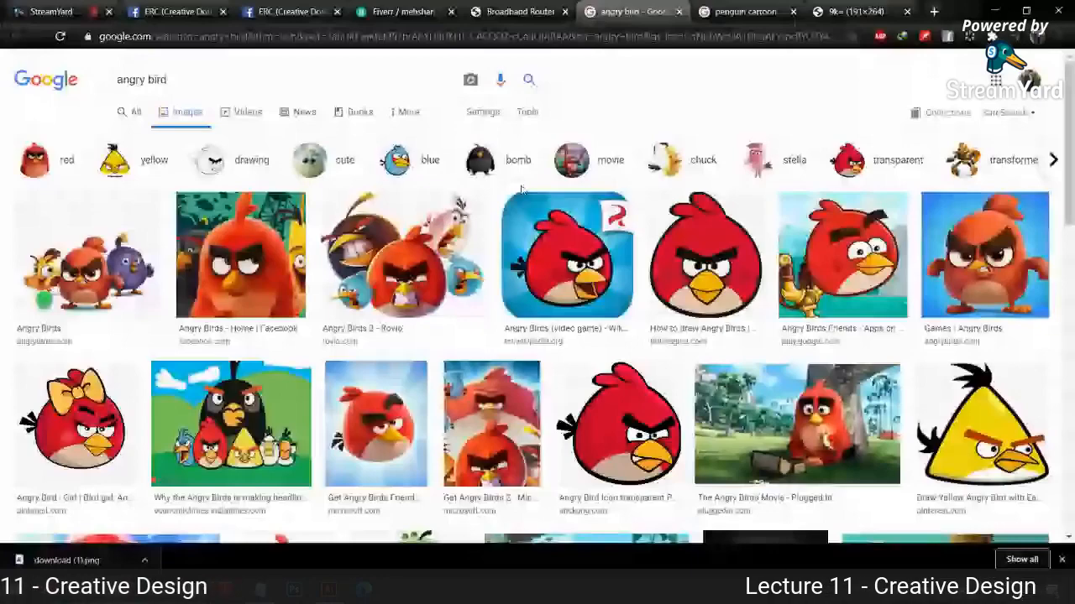
pyautogui.scroll(-2, 520, 190)
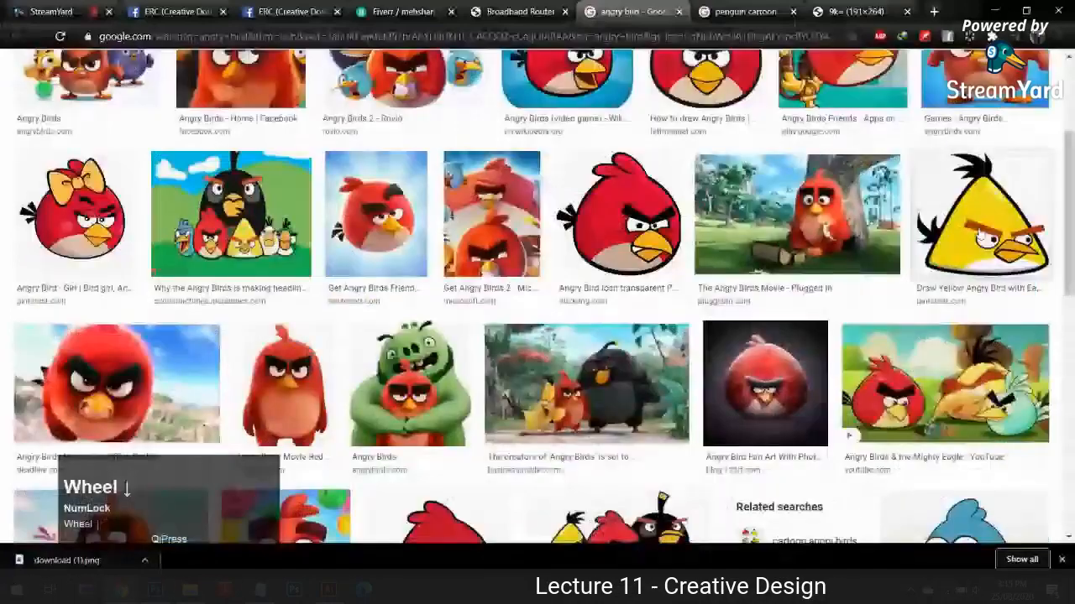
pyautogui.click(981, 218)
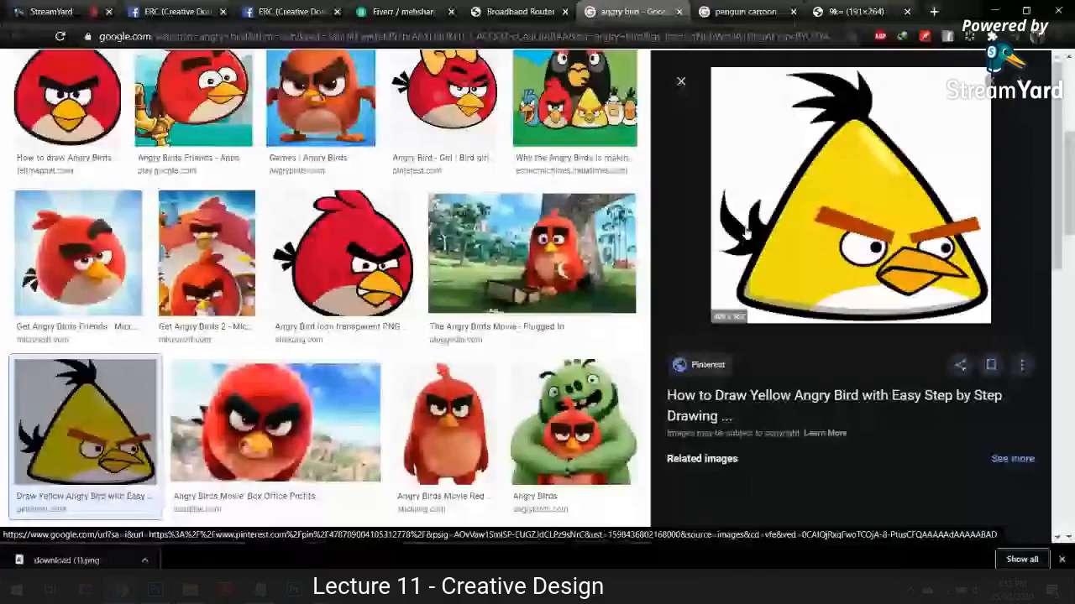
# - Place the downloaded yellow bird PNG in the blank Untitled-2 document in Illustrator and scale it to fit inside the artboard
pyautogui.click(328, 590)
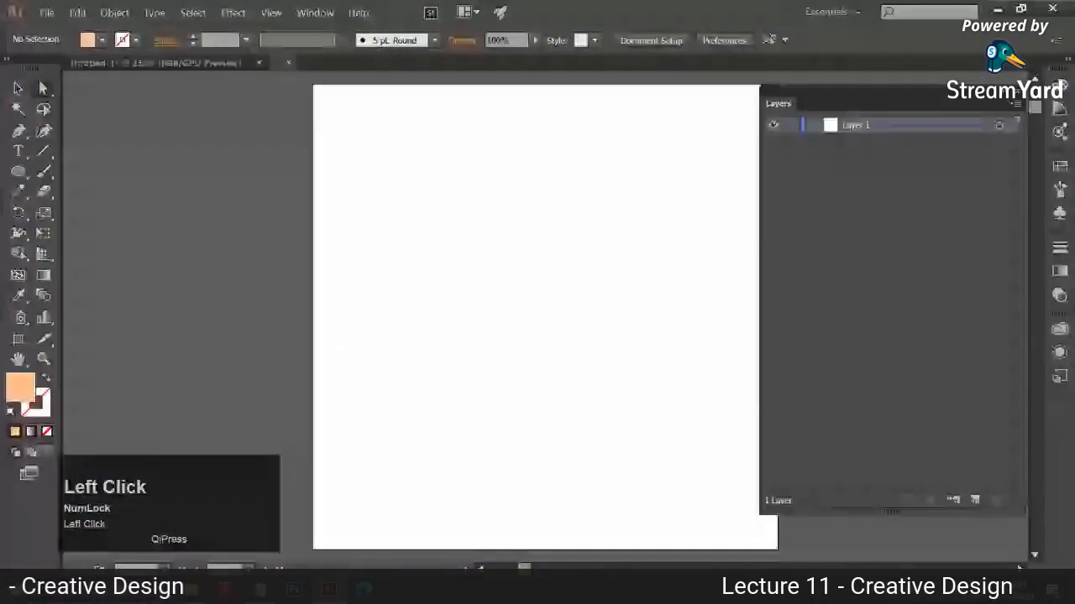
pyautogui.press('space')
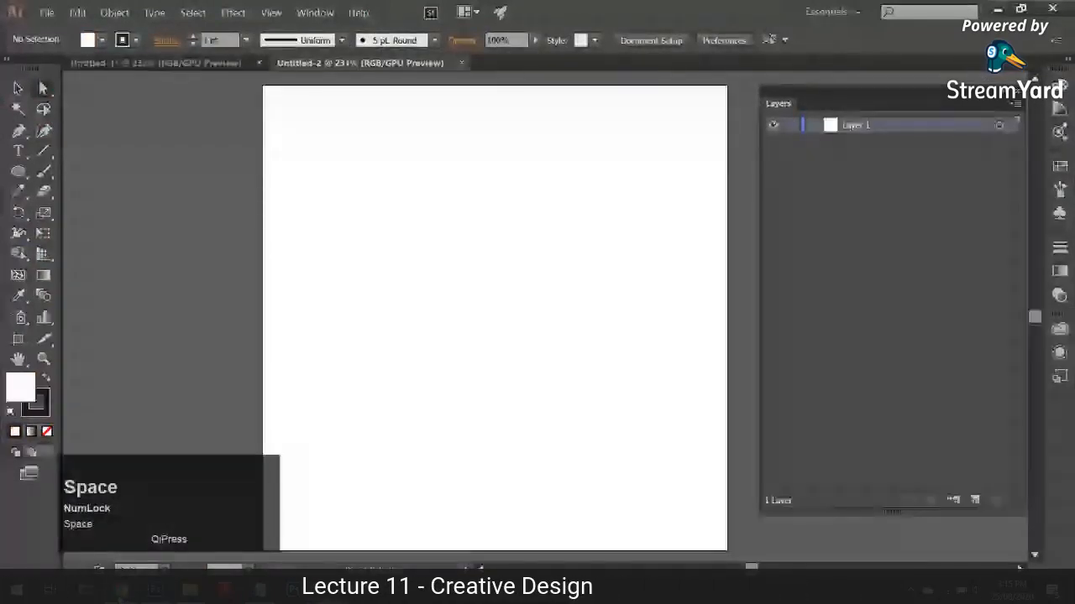
pyautogui.click(121, 592)
pyautogui.moveTo(90, 561); pyautogui.dragTo(508, 345)
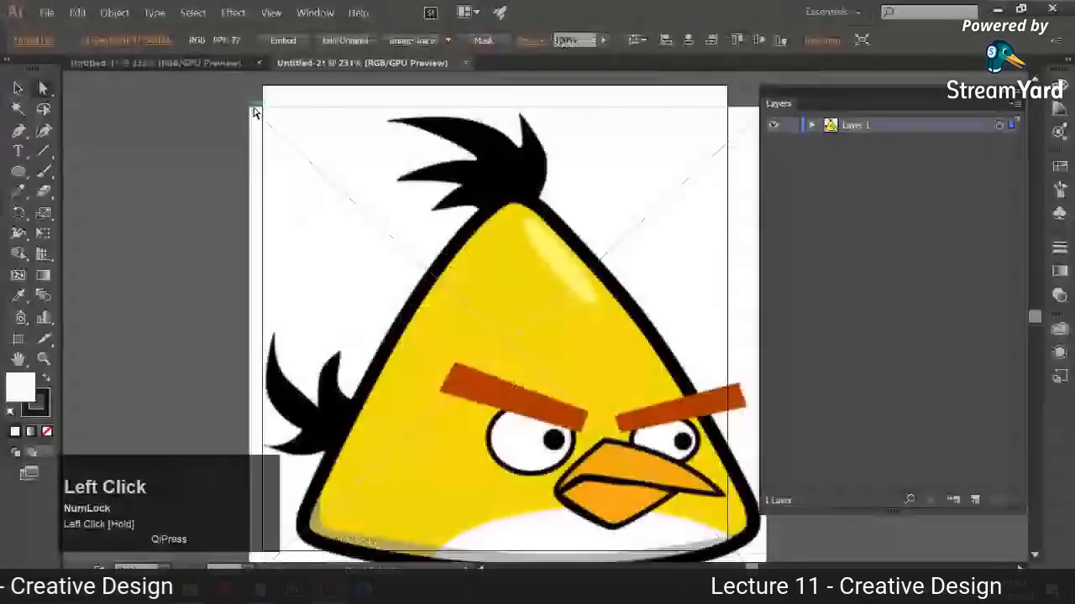
pyautogui.moveTo(254, 109); pyautogui.dragTo(296, 149)
pyautogui.moveTo(583, 252); pyautogui.dragTo(562, 217)
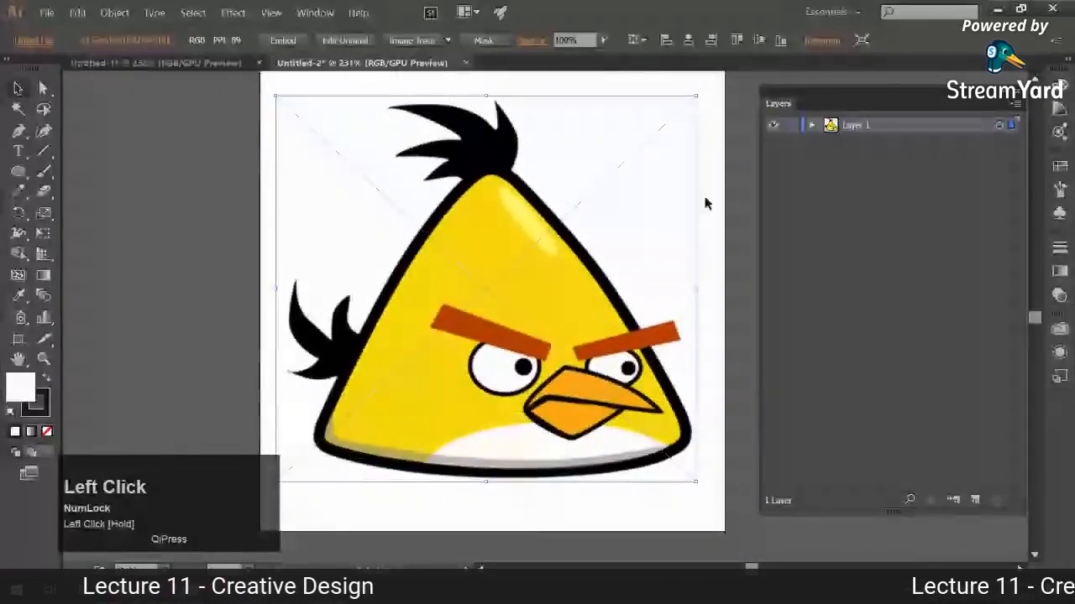
# - Lock the layer holding the bird image and rename it Angry Bird Original
pyautogui.rightClick(865, 126)
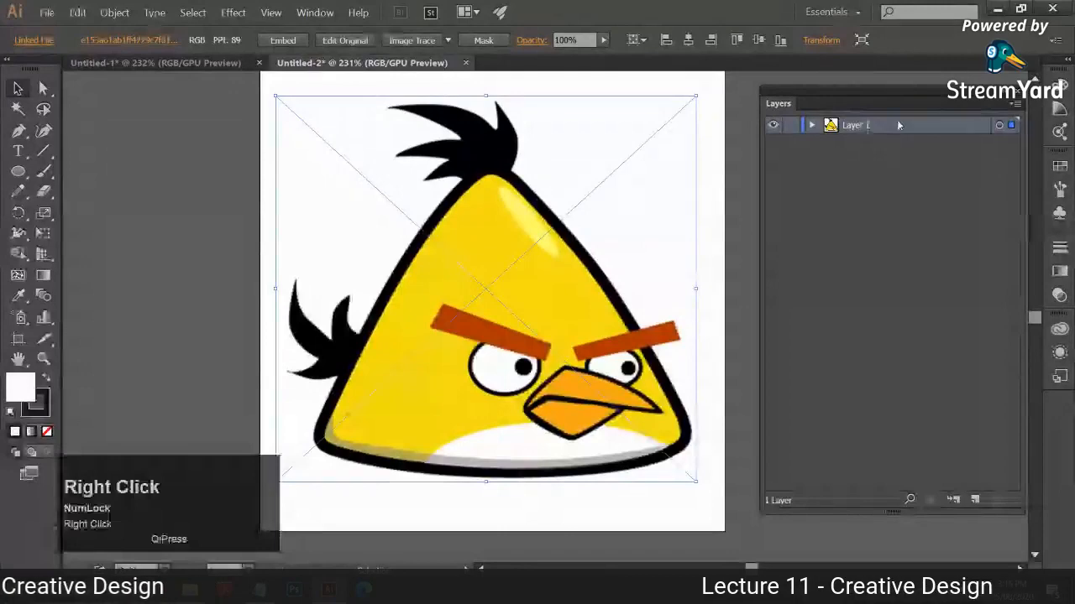
pyautogui.click(789, 127)
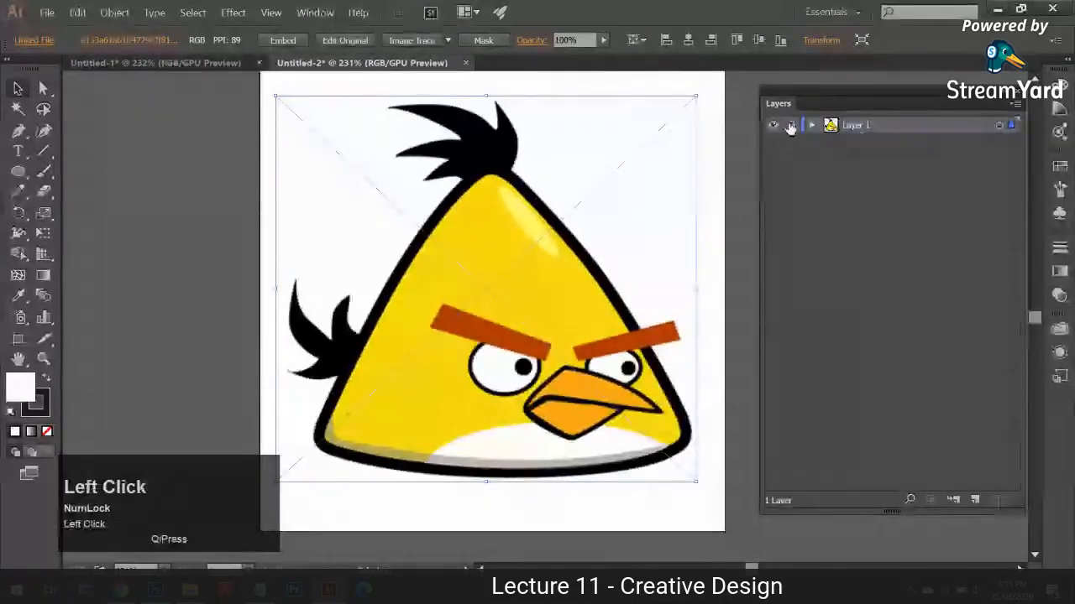
pyautogui.click(790, 126)
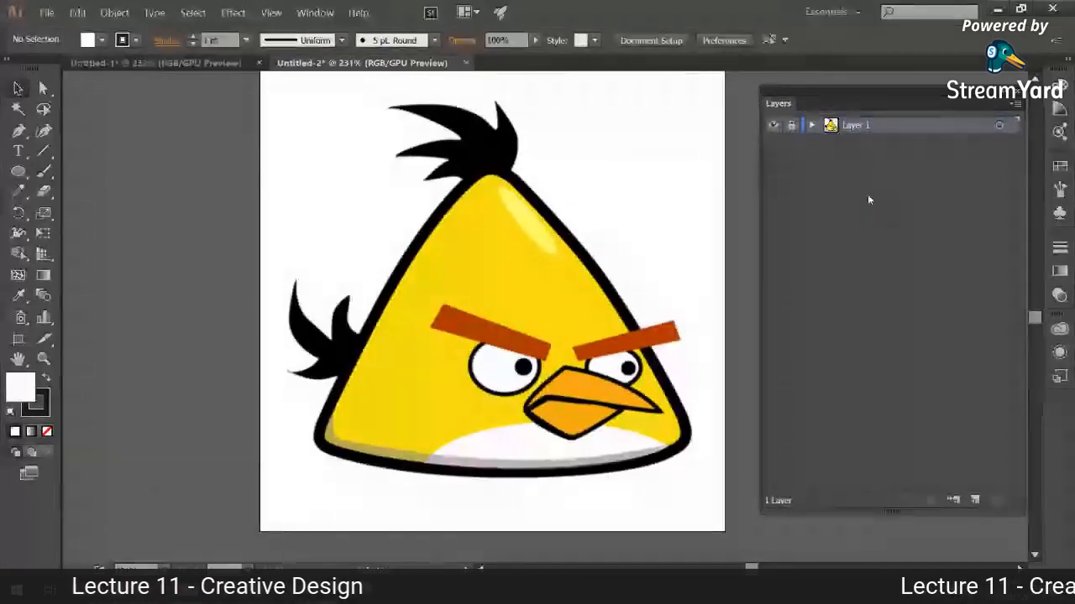
pyautogui.doubleClick(869, 125)
pyautogui.write('A')
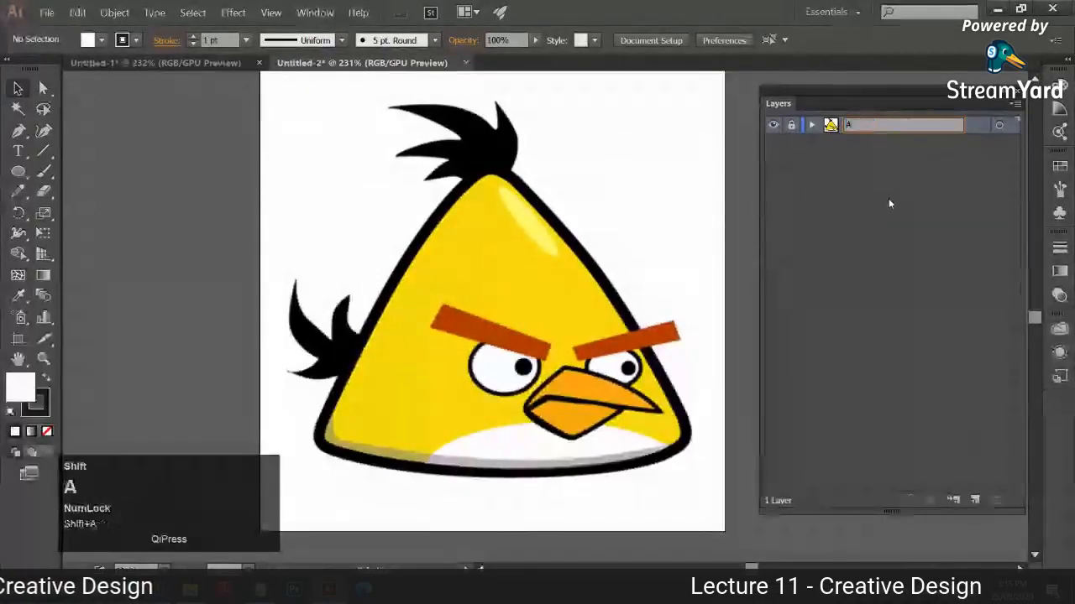
pyautogui.write('ngry Bird')
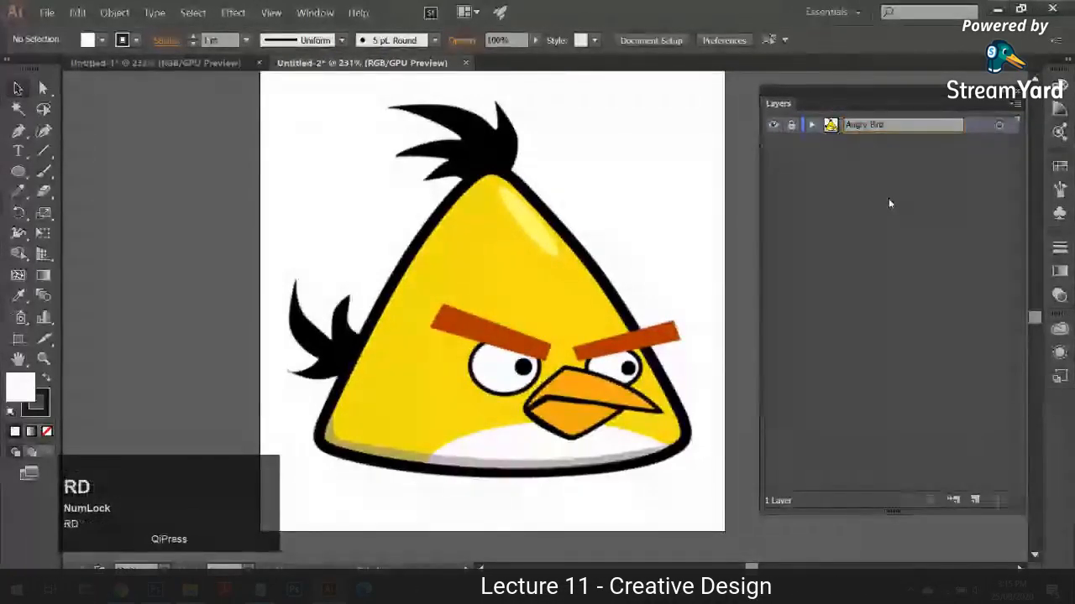
pyautogui.write(' Original')
pyautogui.press('Return')
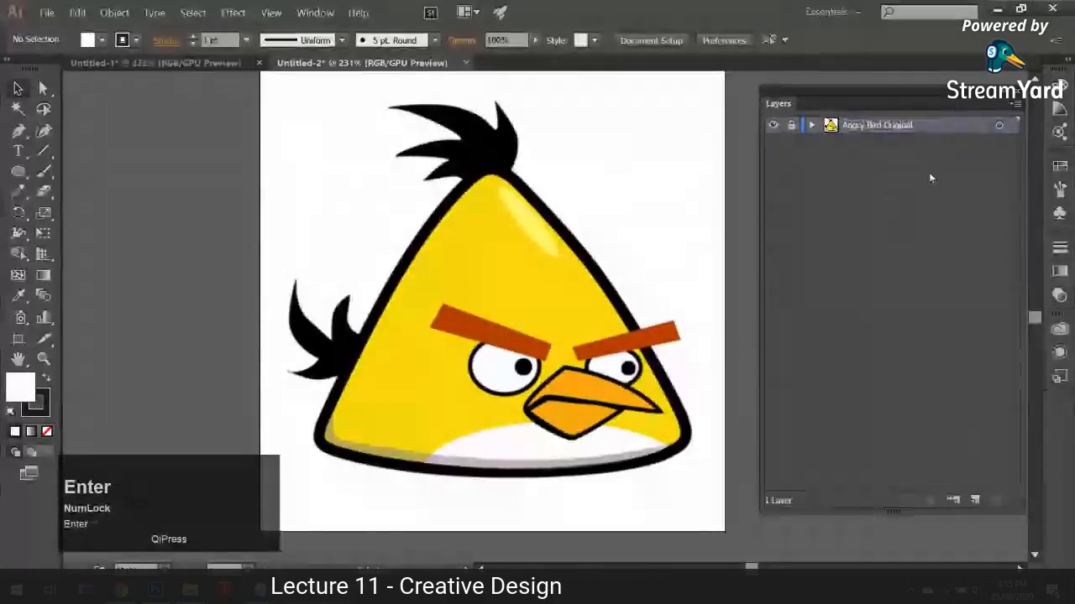
# - Add a new layer and trace the body's left edge with the Pen tool, from the lower-left corner up to the apex
pyautogui.click(974, 500)
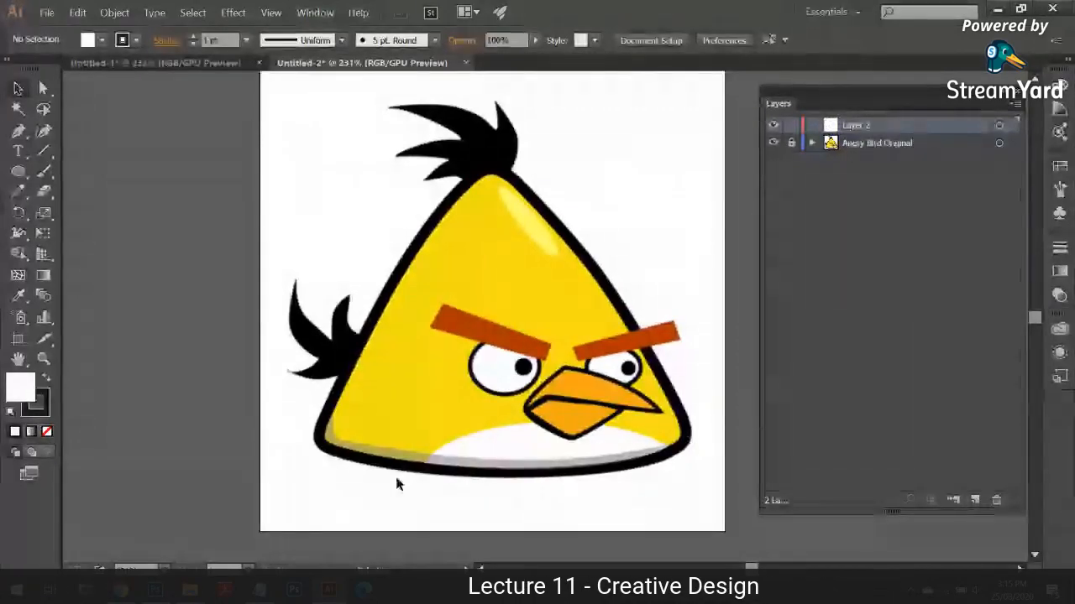
pyautogui.click(18, 131)
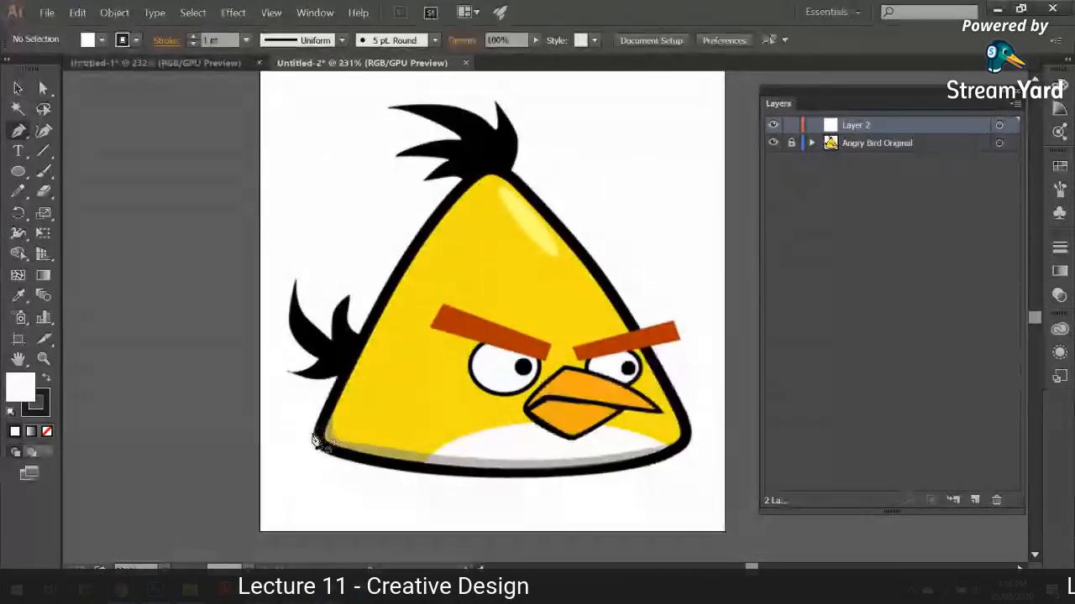
pyautogui.click(318, 443)
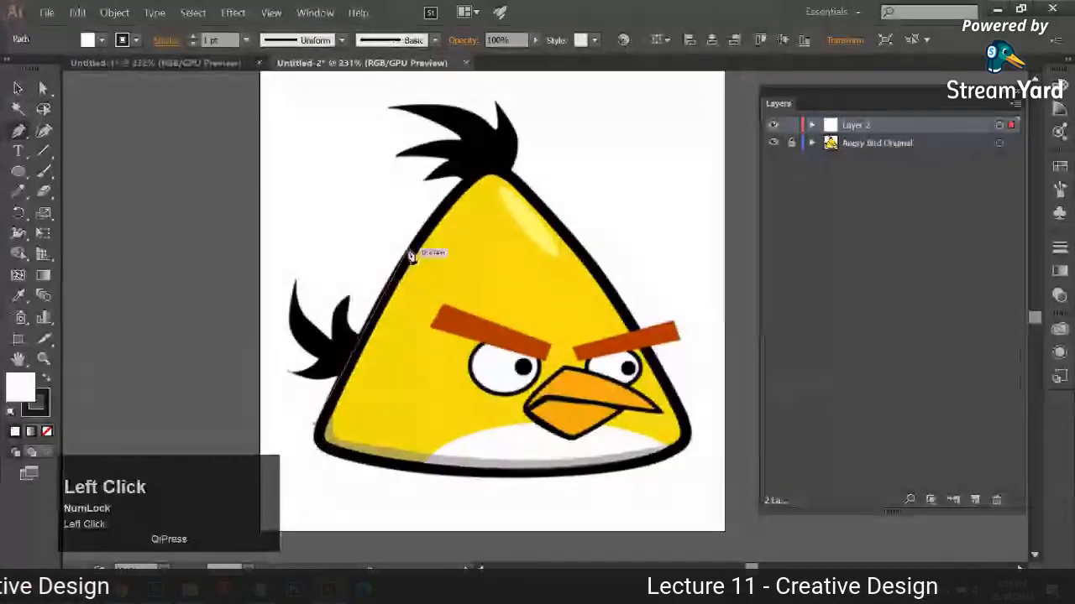
pyautogui.hotkey('ctrl', 'z')
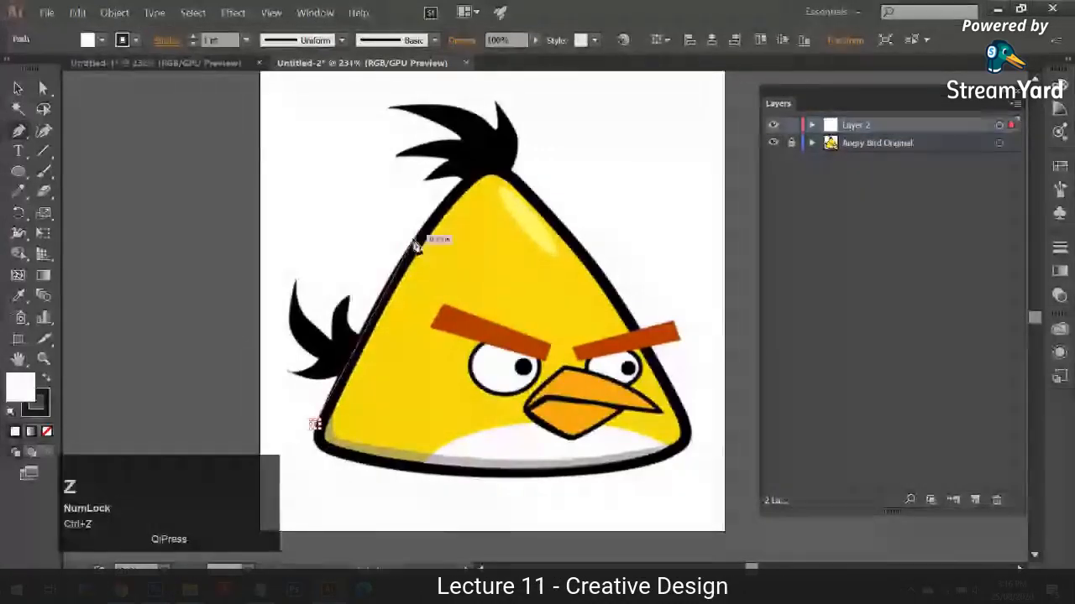
pyautogui.moveTo(411, 241); pyautogui.dragTo(448, 184)
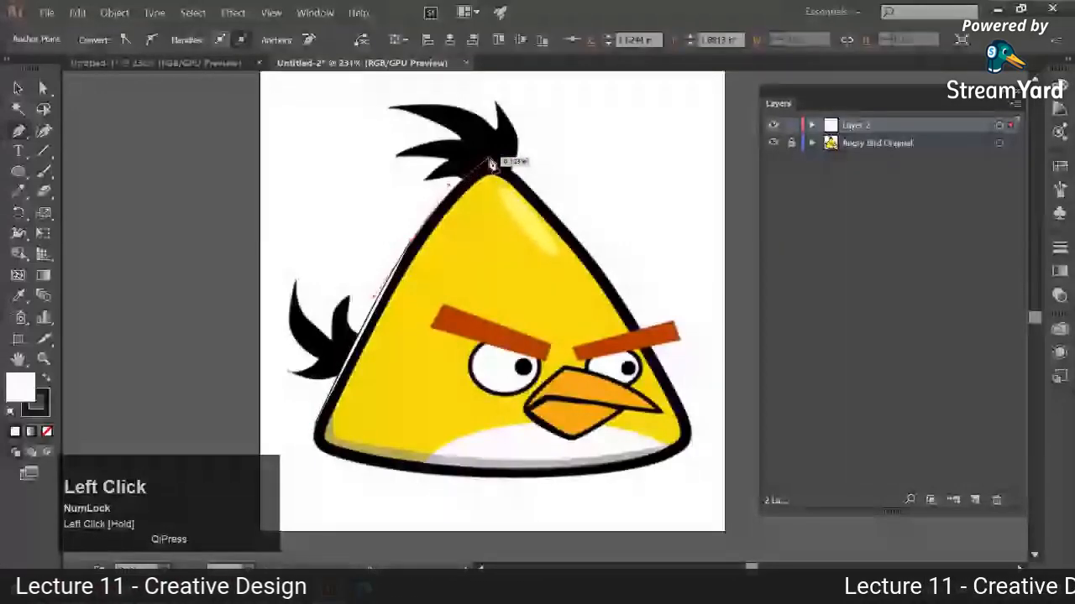
pyautogui.click(490, 159)
# - Continue the Pen path down the body's right edge, around the lower-right corner and along the base, closing the outline
pyautogui.moveTo(611, 282); pyautogui.dragTo(644, 328)
pyautogui.click(685, 410)
pyautogui.moveTo(686, 410); pyautogui.dragTo(702, 447)
pyautogui.click(679, 464)
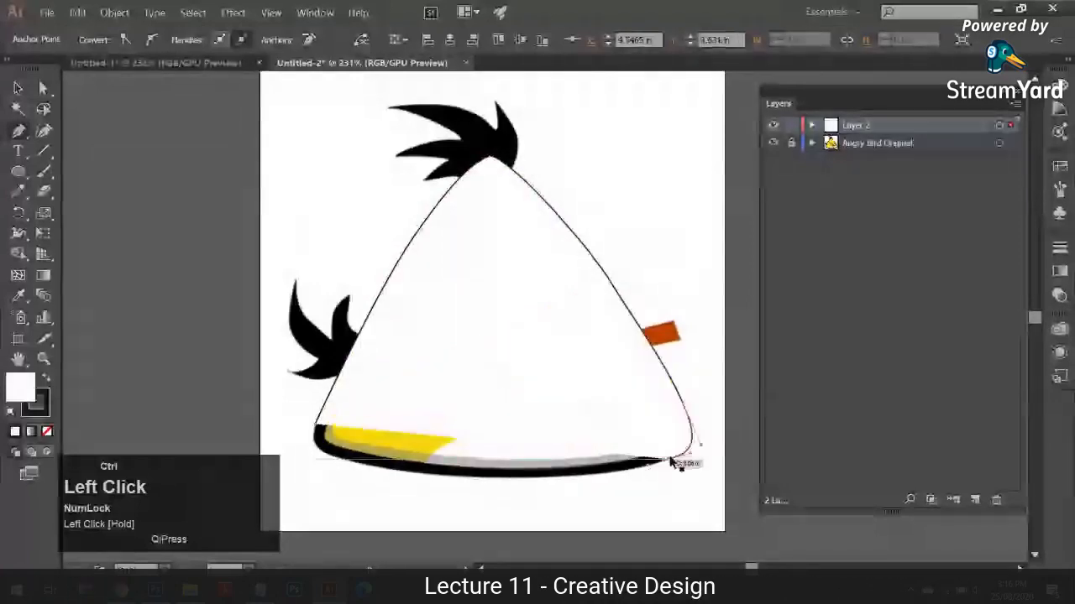
pyautogui.hotkey('ctrl', 'z')
pyautogui.click(669, 463)
pyautogui.moveTo(666, 462); pyautogui.dragTo(653, 471)
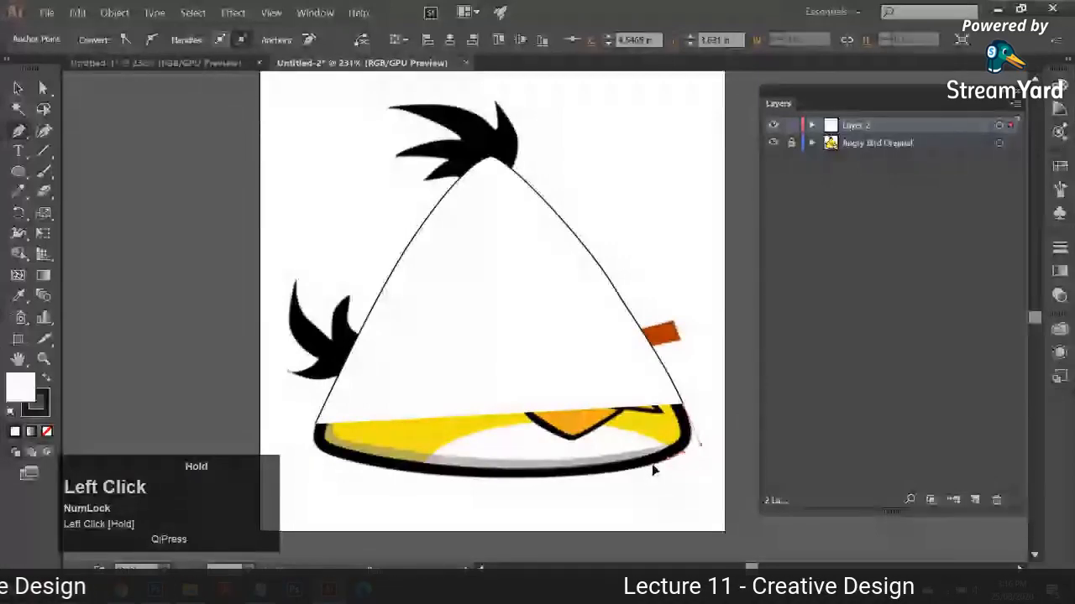
pyautogui.moveTo(653, 471)
pyautogui.mouseDown()
pyautogui.moveTo(165, 423)
pyautogui.moveTo(316, 431)
pyautogui.moveTo(343, 459)
pyautogui.moveTo(334, 459)
pyautogui.moveTo(328, 399)
pyautogui.mouseUp()
# - Give the traced body shape a solid black fill with no stroke, and clear the Color panel off the Layers panel
pyautogui.click(46, 379)
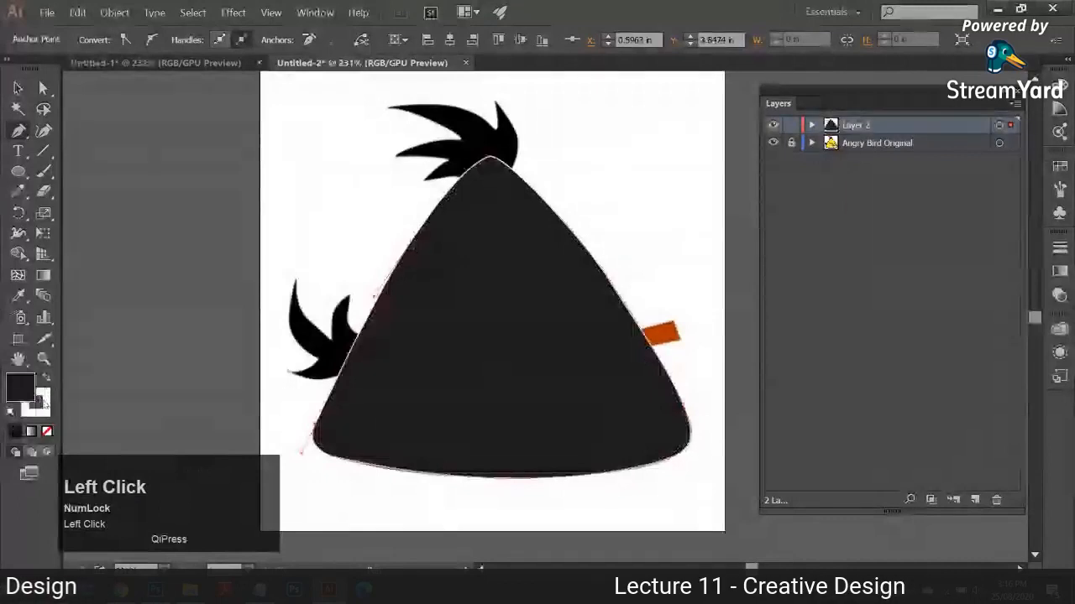
pyautogui.click(43, 404)
pyautogui.click(47, 432)
pyautogui.click(18, 88)
pyautogui.click(94, 140)
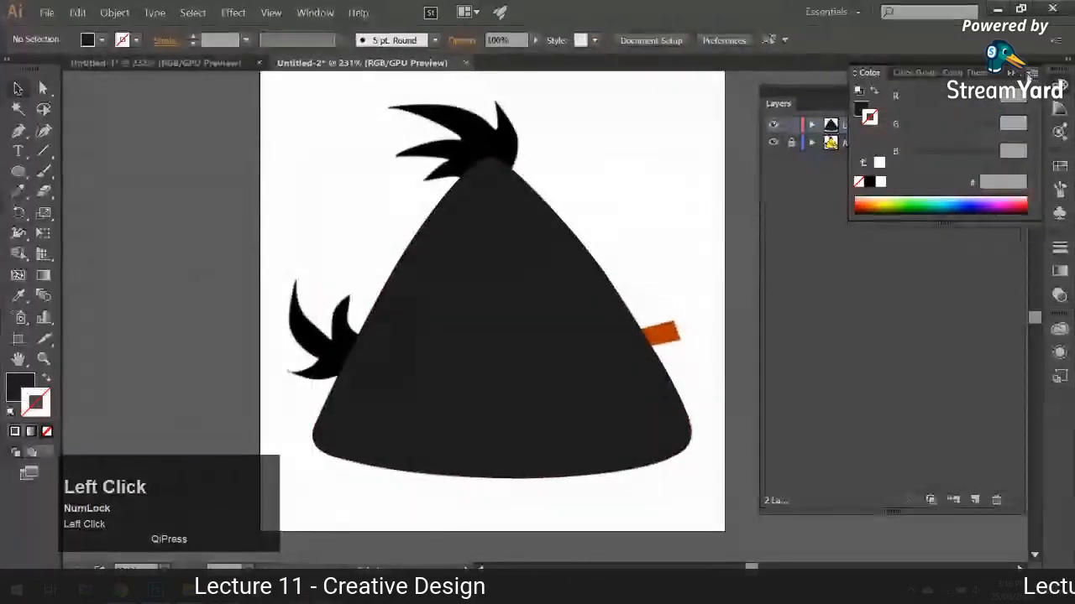
pyautogui.click(1014, 74)
pyautogui.moveTo(887, 89); pyautogui.dragTo(864, 105)
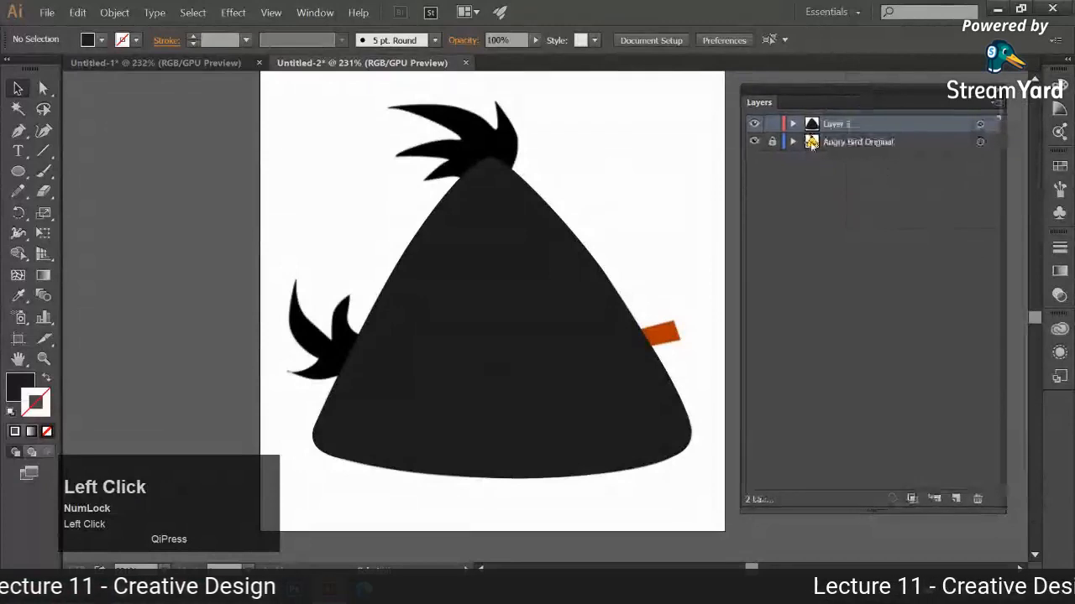
# - Switch to the StreamYard browser tab, read the viewers' comments, and return to the Illustrator document
pyautogui.click(557, 365)
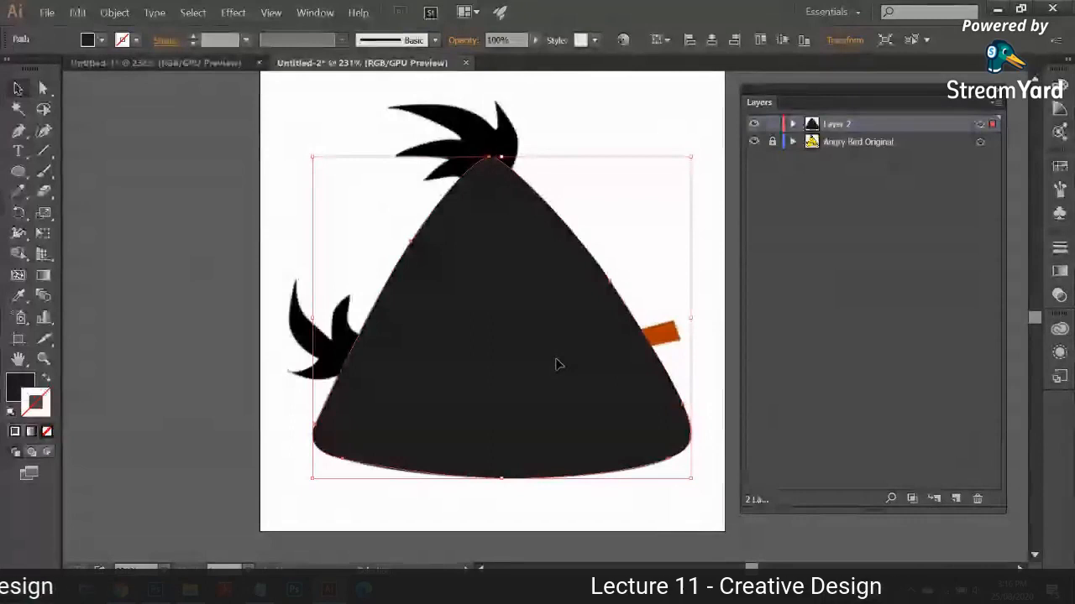
pyautogui.moveTo(120, 590)
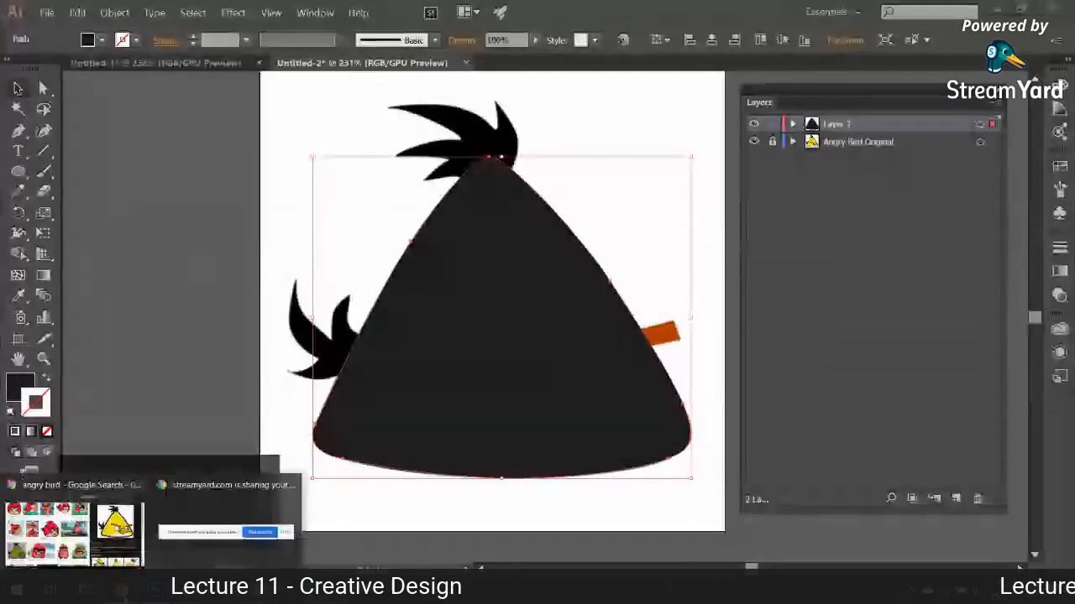
pyautogui.click(106, 533)
pyautogui.click(52, 12)
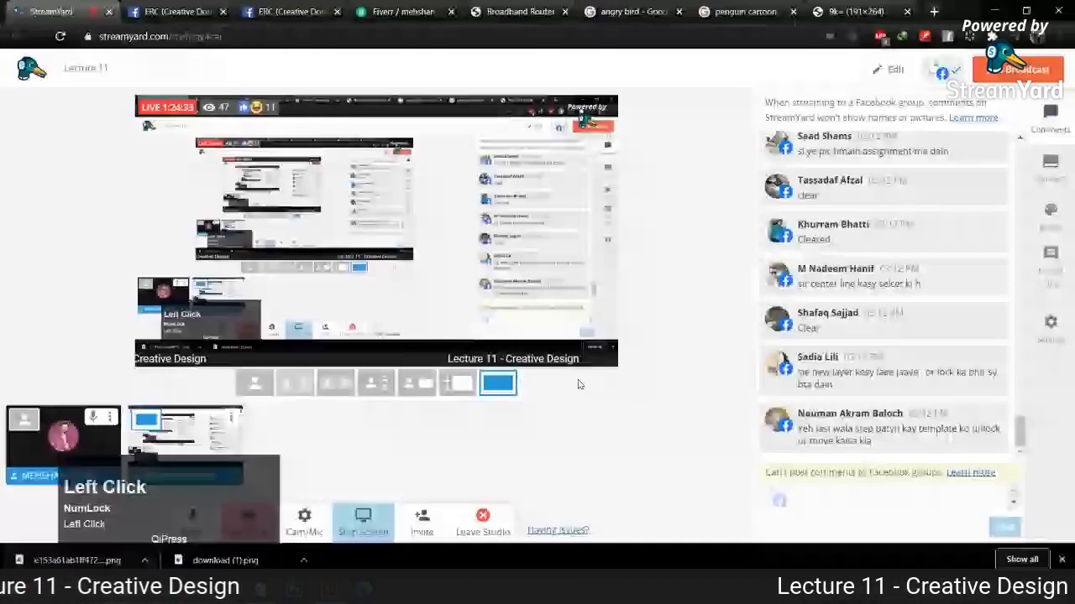
pyautogui.click(329, 590)
# - Duplicate the black body shape in place and scale the copy down about its center to form the inner body
pyautogui.click(445, 319)
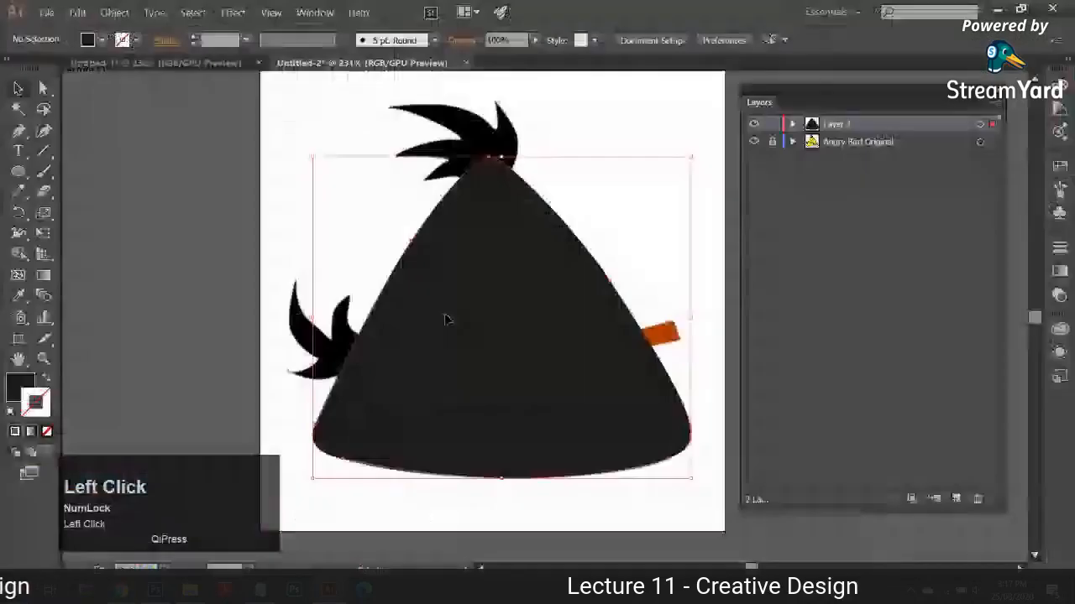
pyautogui.hotkey('ctrl', 'c')
pyautogui.hotkey('ctrl', 'f')
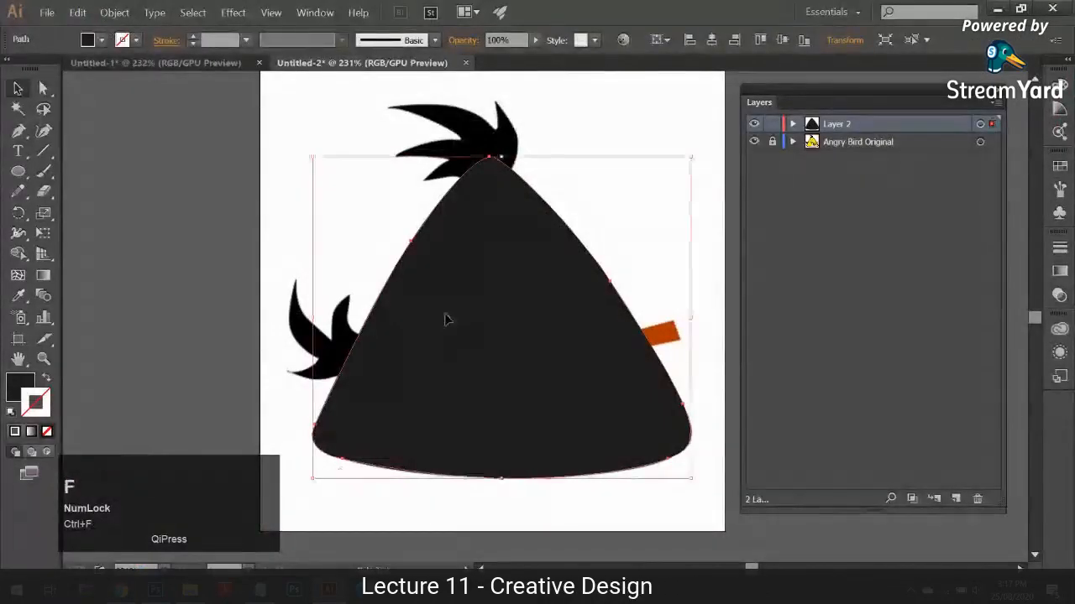
pyautogui.moveTo(692, 160); pyautogui.dragTo(680, 179)
# - Fill the smaller inner body shape with the yellow #cec924
pyautogui.doubleClick(20, 385)
pyautogui.click(779, 267)
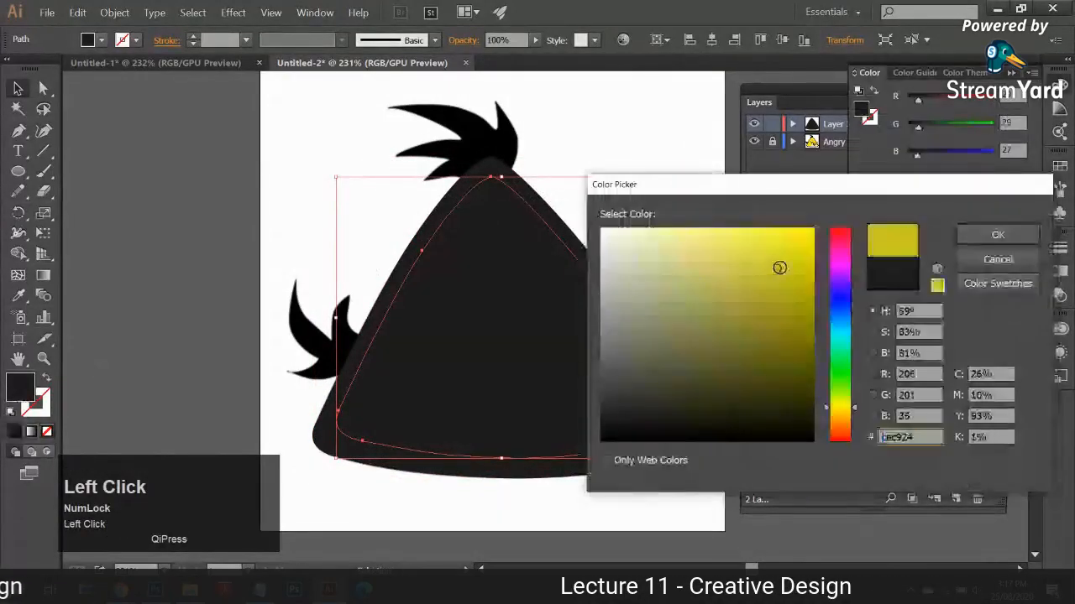
pyautogui.click(1002, 235)
pyautogui.click(102, 258)
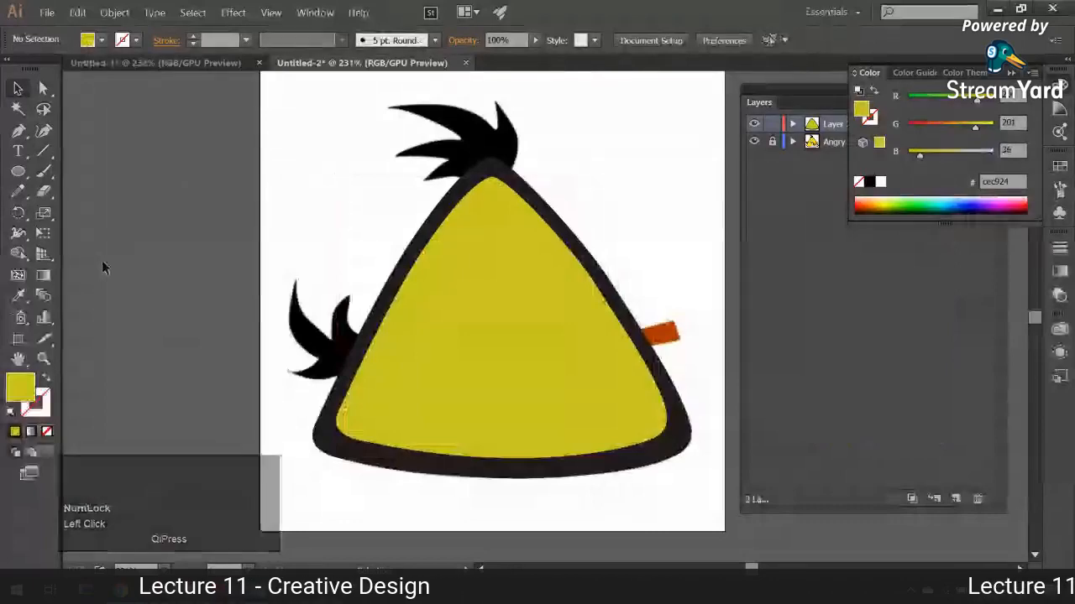
# - Swap fill and stroke on the outer and inner body shapes so both become outlines over the reference image
pyautogui.click(446, 195)
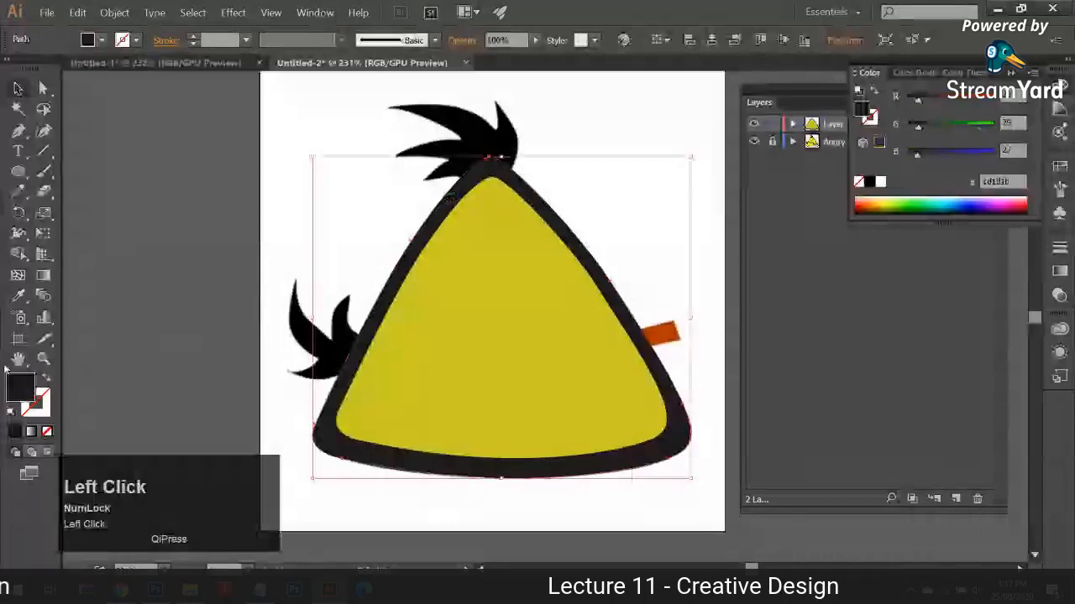
pyautogui.click(47, 382)
pyautogui.click(217, 427)
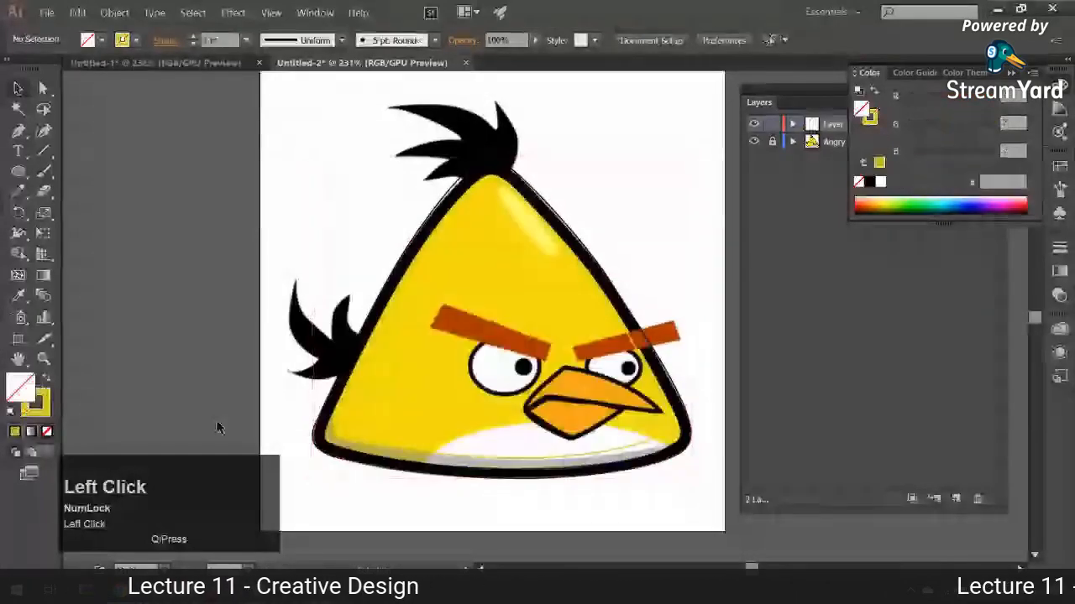
# - Sample the reference bird's yellow as the inner body shape's fill and enlarge the shape slightly to match the reference's yellow area
pyautogui.click(336, 413)
pyautogui.press('i')
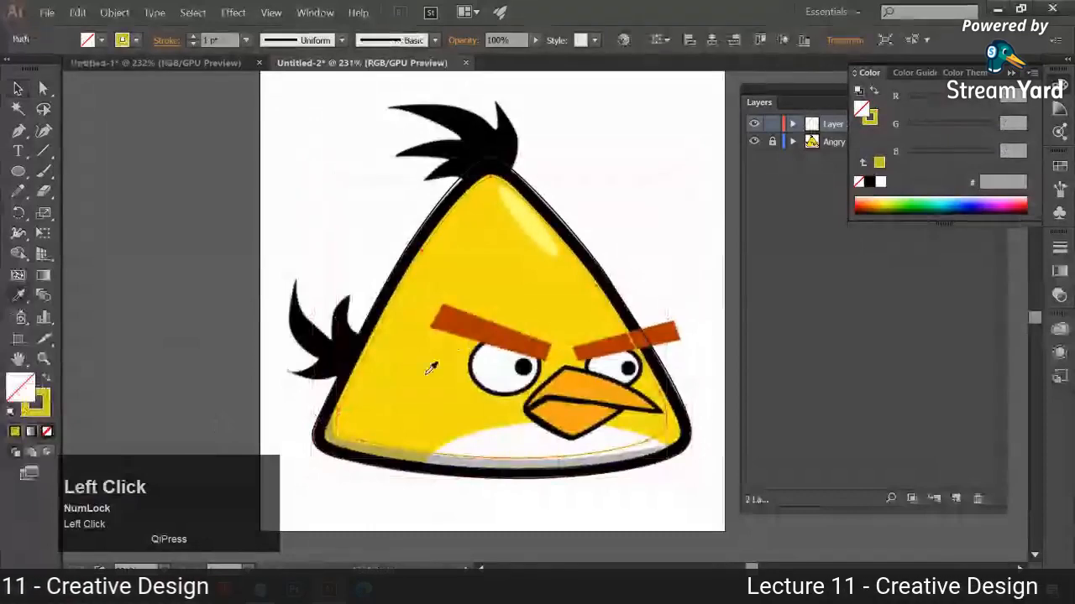
pyautogui.click(431, 368)
pyautogui.press('v')
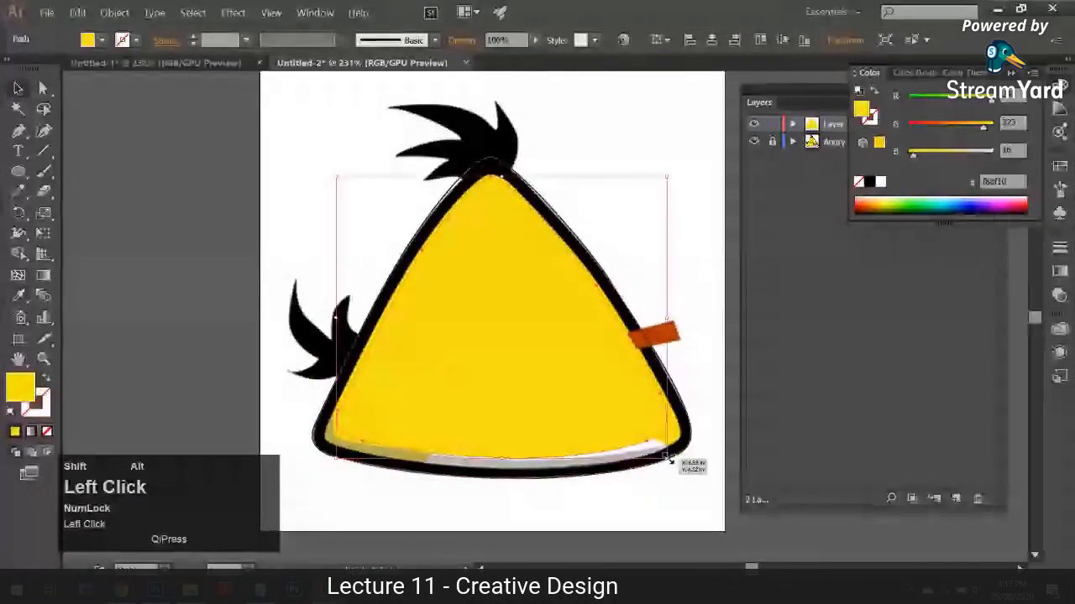
pyautogui.moveTo(668, 459); pyautogui.dragTo(671, 467)
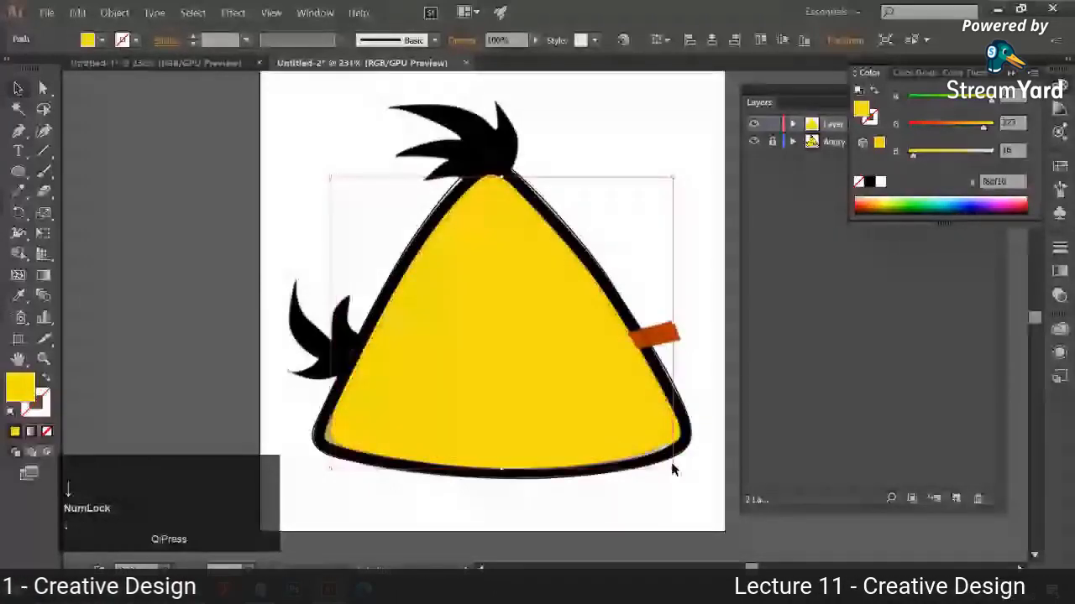
# - Enlarge the yellow inner body shape slightly from its center and turn the outer body outline back into a solid dark fill
pyautogui.moveTo(673, 177); pyautogui.dragTo(680, 172)
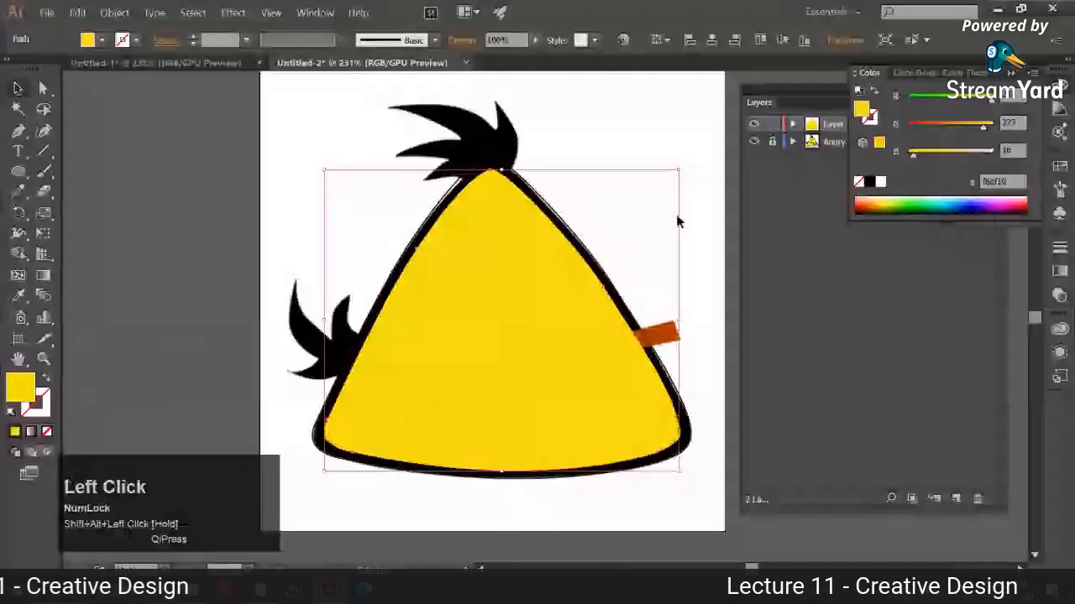
pyautogui.click(586, 254)
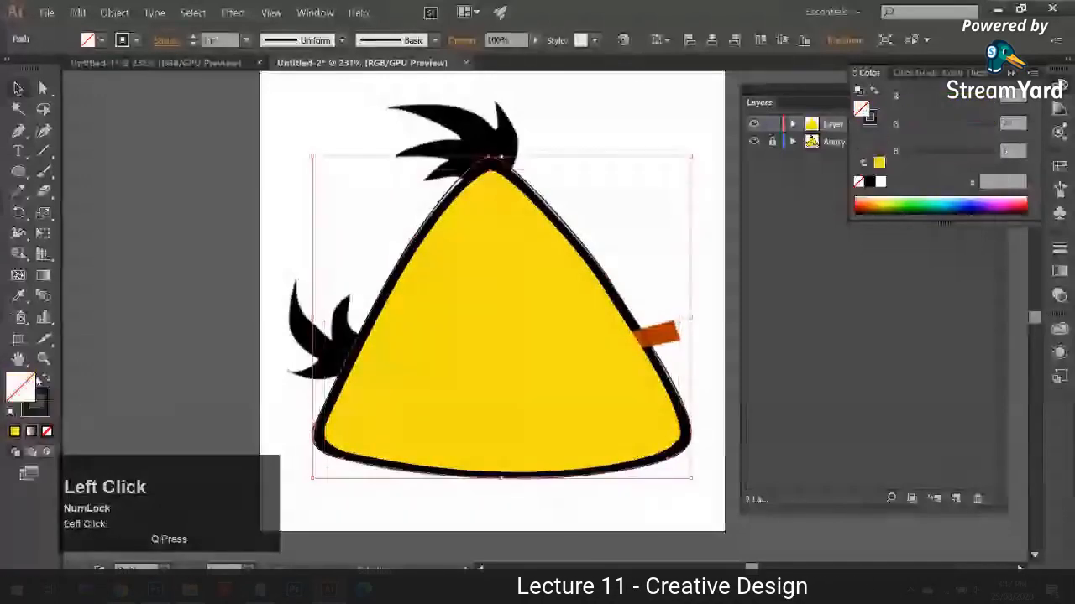
pyautogui.click(48, 382)
pyautogui.click(172, 366)
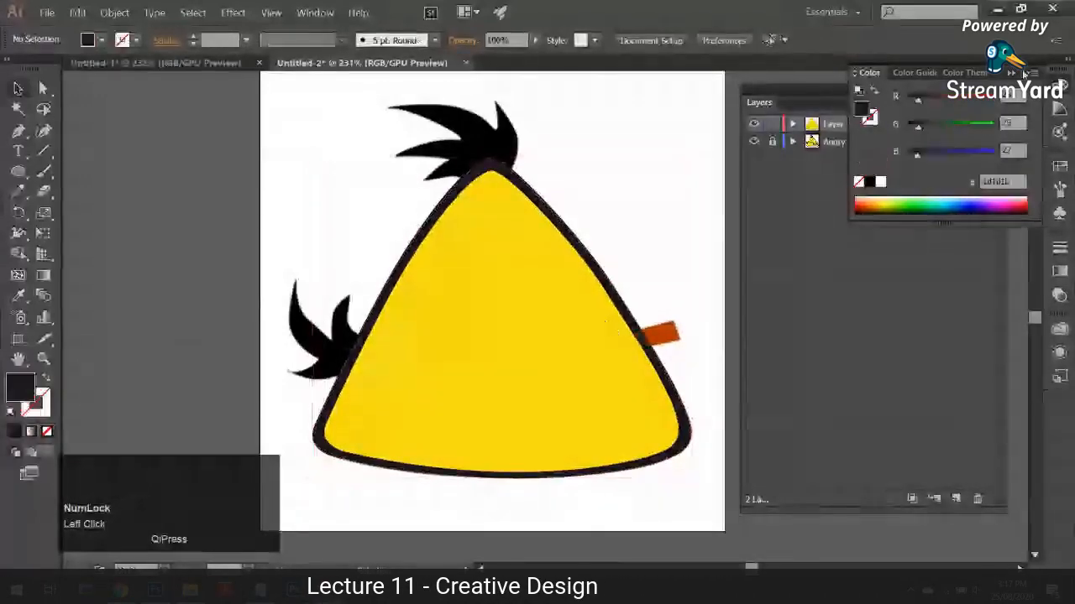
# - Lock and hide Layer 2, and create a new layer named Feather above it
pyautogui.click(1011, 74)
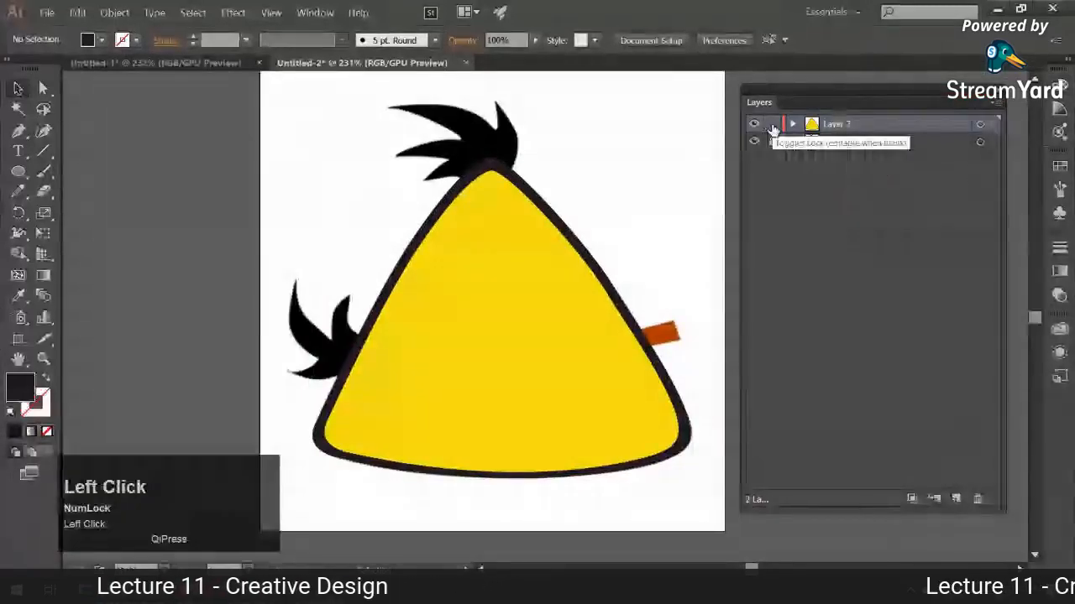
pyautogui.click(754, 124)
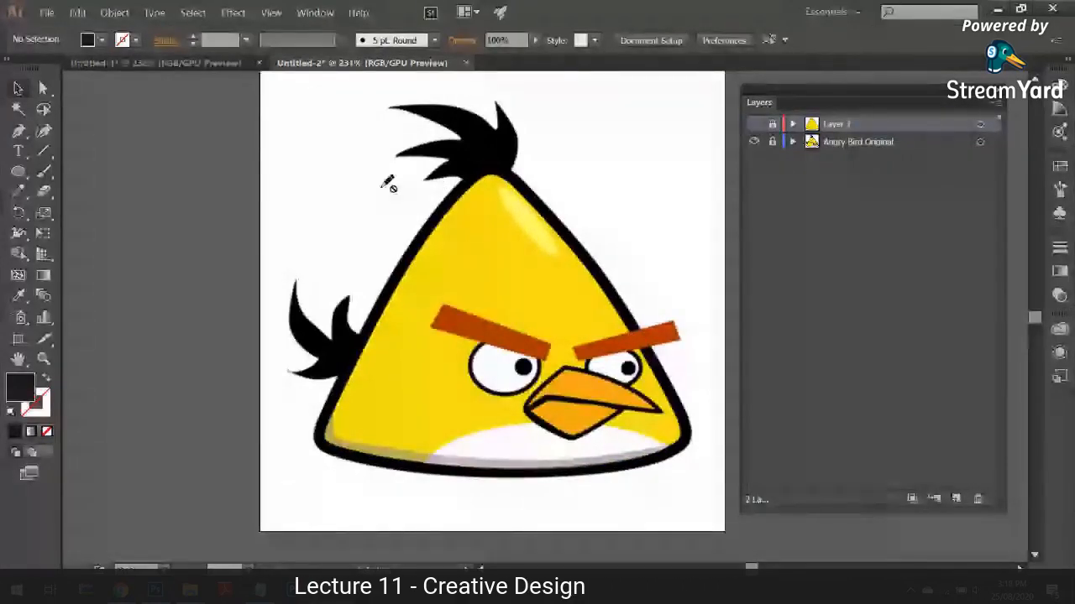
pyautogui.click(934, 498)
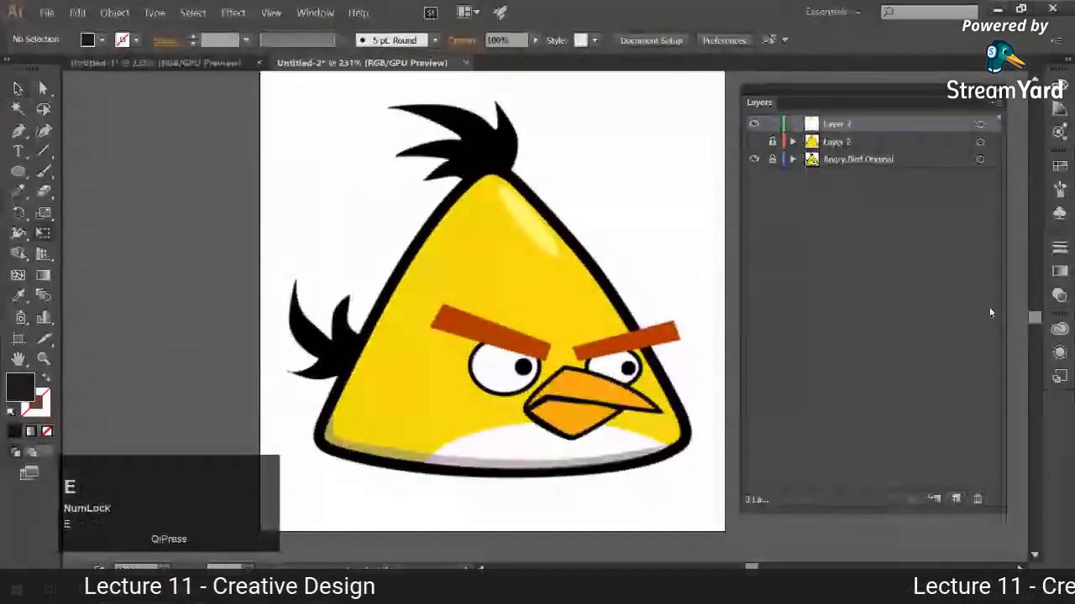
pyautogui.doubleClick(844, 125)
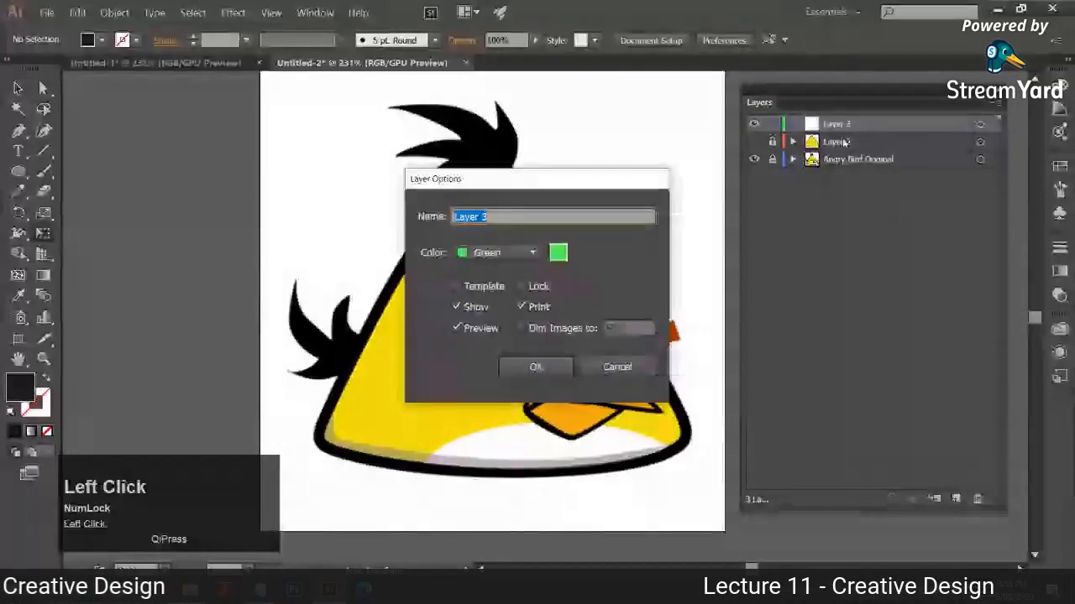
pyautogui.click(619, 367)
pyautogui.doubleClick(841, 124)
pyautogui.write('Featehr')
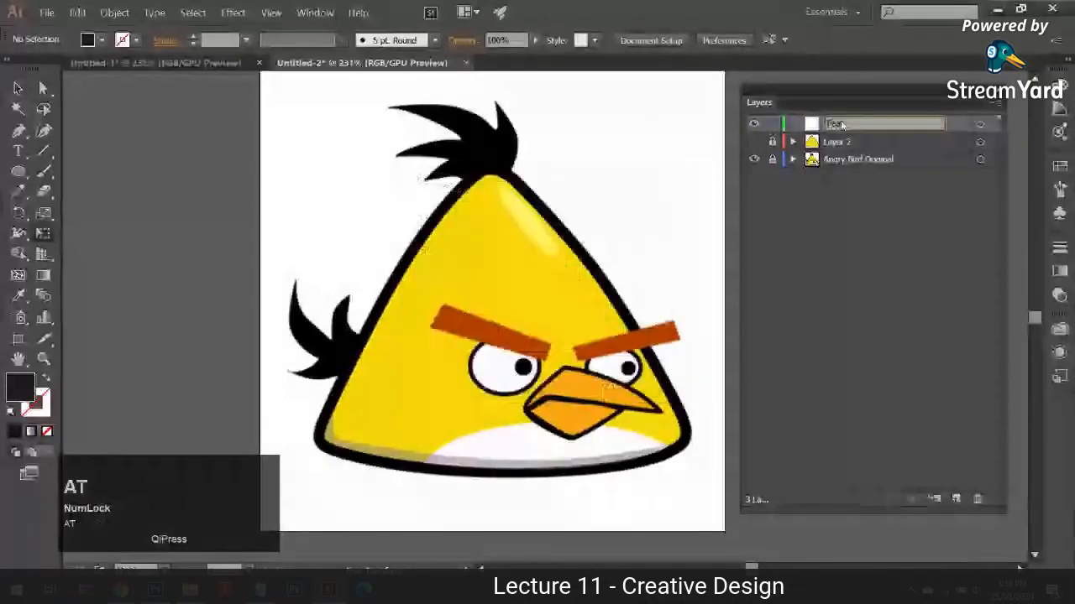
pyautogui.press('Return')
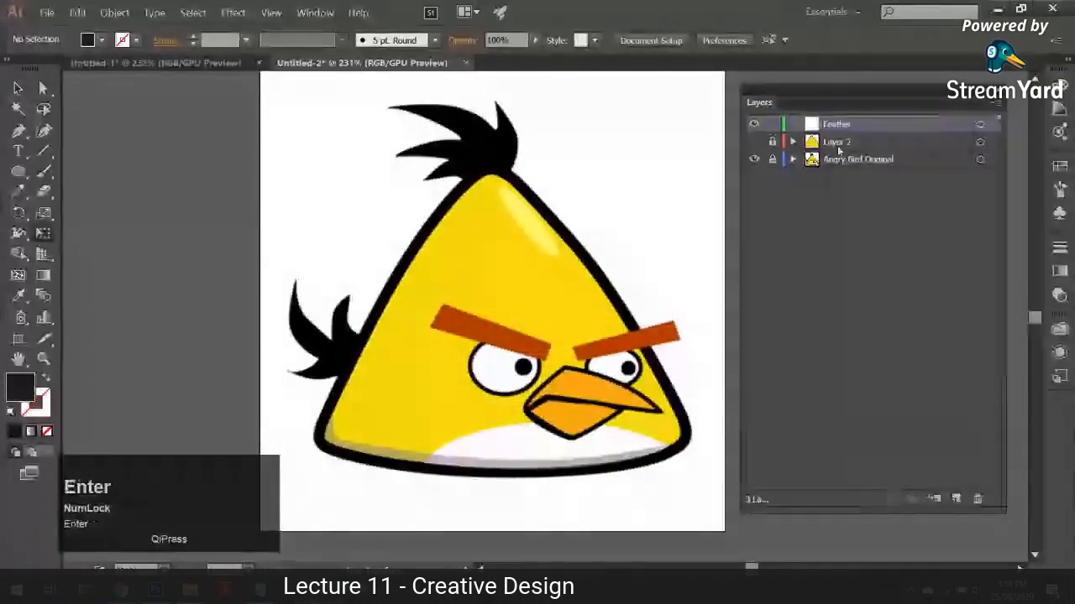
# - Rename the layer holding the body artwork as Body
pyautogui.doubleClick(839, 142)
pyautogui.write('Body')
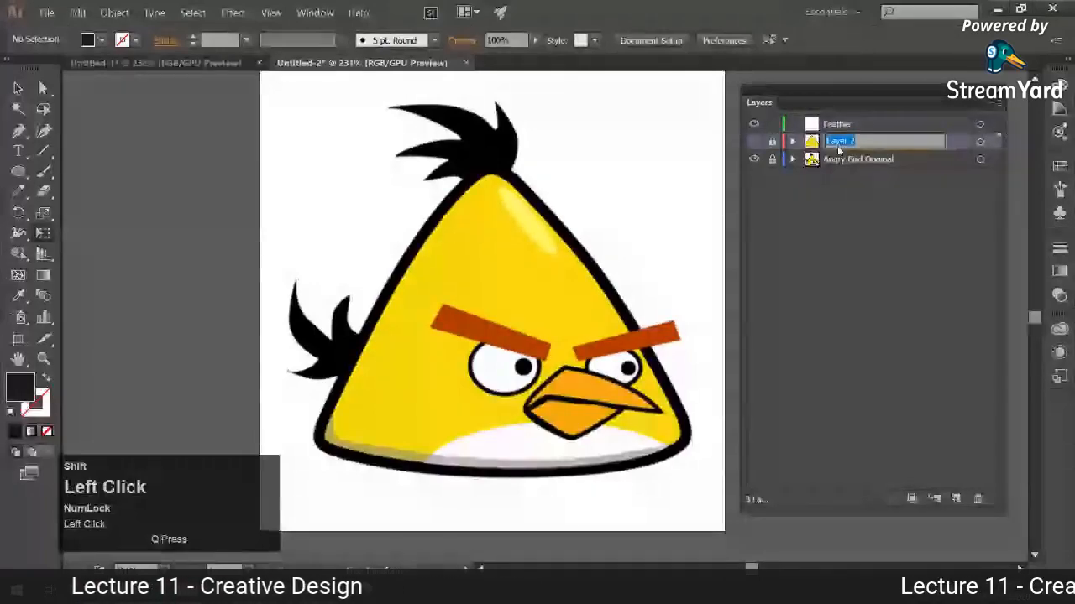
pyautogui.press('Return')
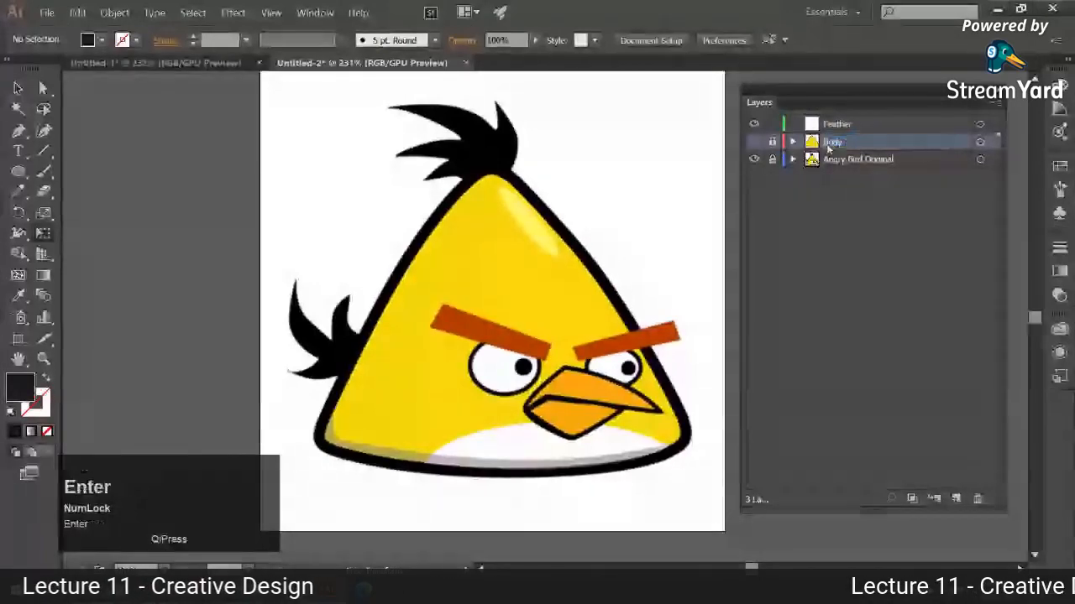
# - On the Feather layer, start a Pen tool path along the lowest spike of the reference bird's tail feathers
pyautogui.click(784, 122)
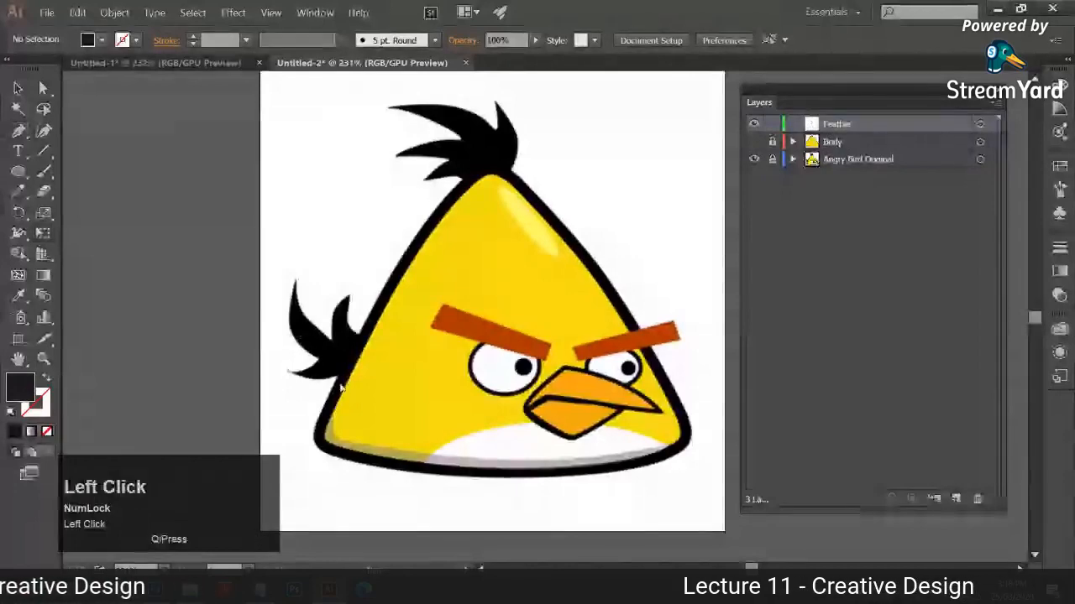
pyautogui.click(291, 375)
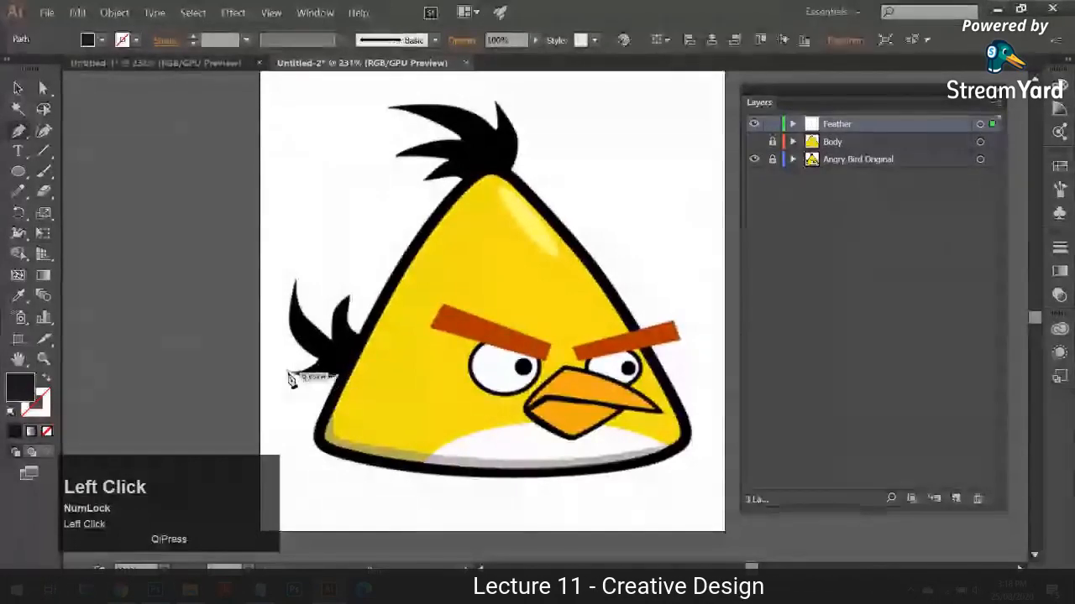
pyautogui.press('space')
pyautogui.moveTo(369, 376); pyautogui.dragTo(470, 351)
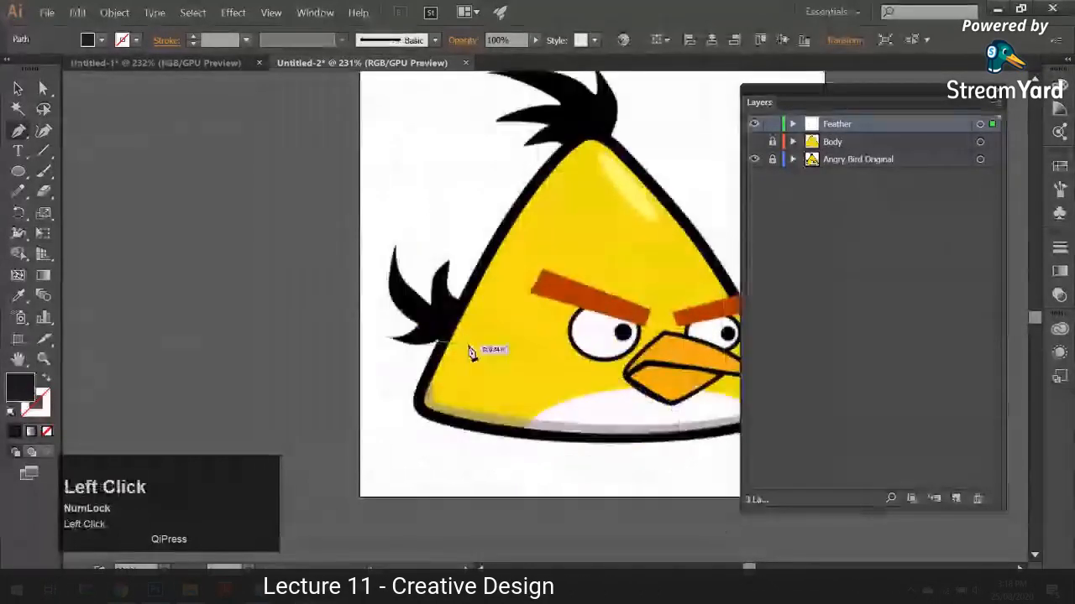
pyautogui.hotkey('ctrl', '+')
pyautogui.hotkey('ctrl', '+')
pyautogui.hotkey('ctrl', '+')
pyautogui.moveTo(309, 354)
pyautogui.mouseDown()
pyautogui.moveTo(221, 307)
pyautogui.moveTo(300, 365)
pyautogui.mouseUp()
pyautogui.moveTo(395, 319); pyautogui.dragTo(353, 306)
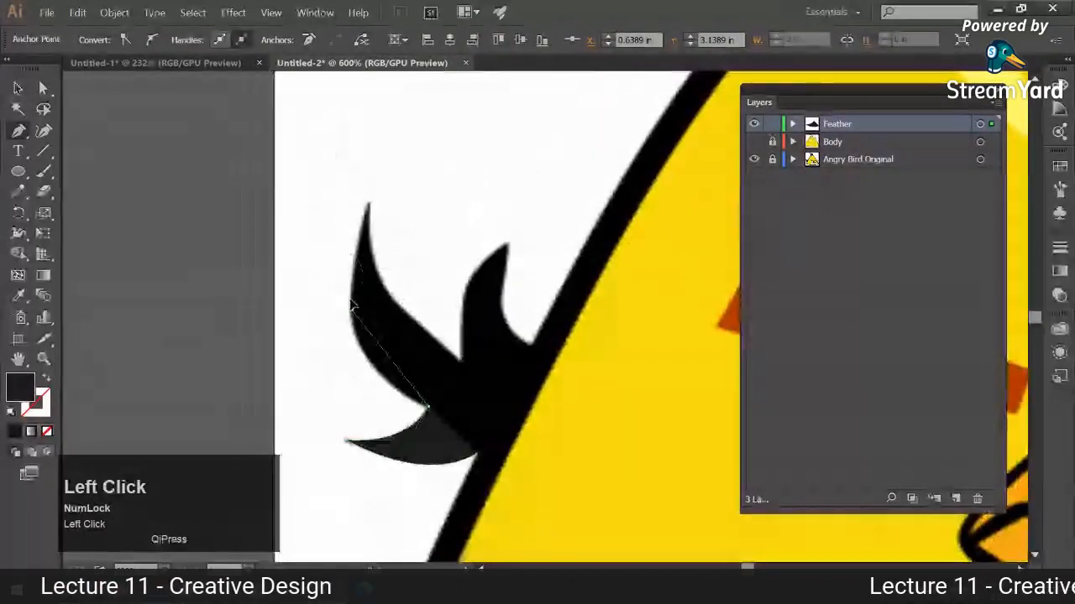
# - Continue the tail path around the tall and inner spikes, close it along the body edge, and deselect it
pyautogui.moveTo(367, 203); pyautogui.dragTo(413, 327)
pyautogui.moveTo(367, 286); pyautogui.dragTo(505, 246)
pyautogui.click(507, 244)
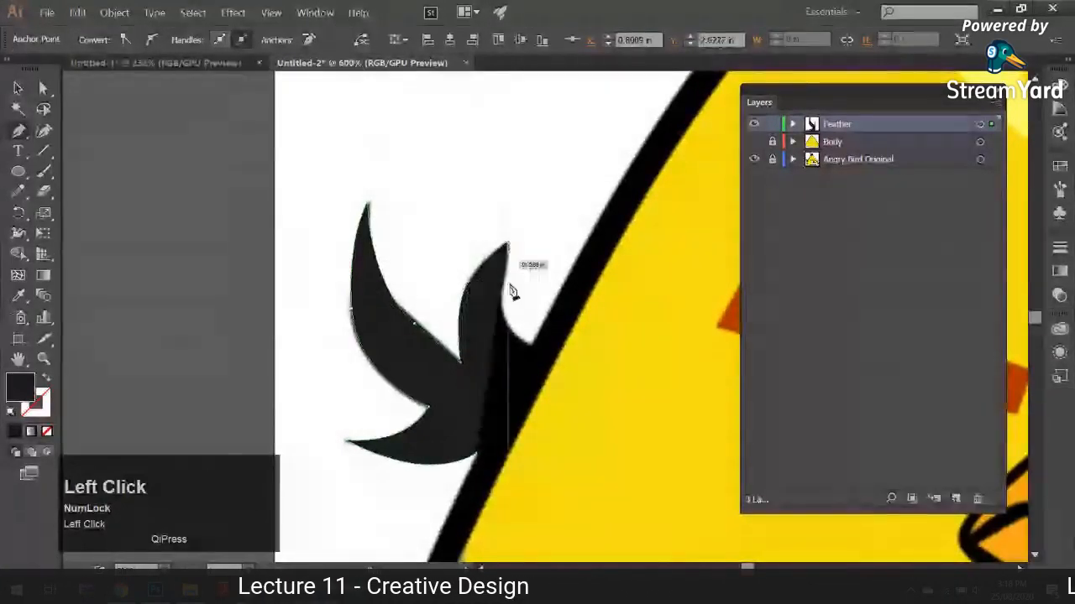
pyautogui.moveTo(507, 323); pyautogui.dragTo(528, 345)
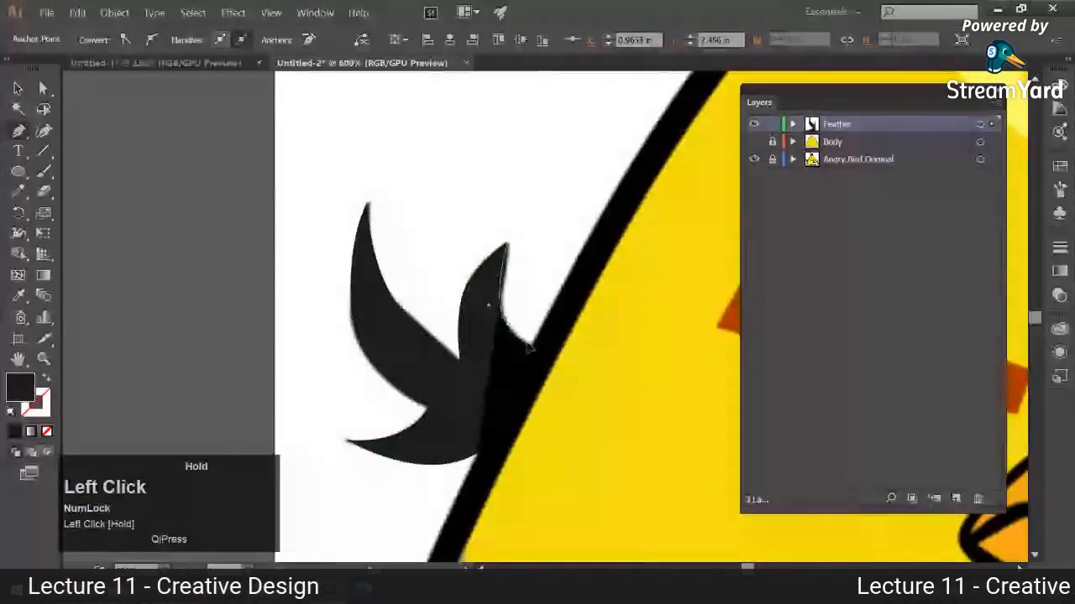
pyautogui.click(528, 345)
pyautogui.hotkey('ctrl', 'z')
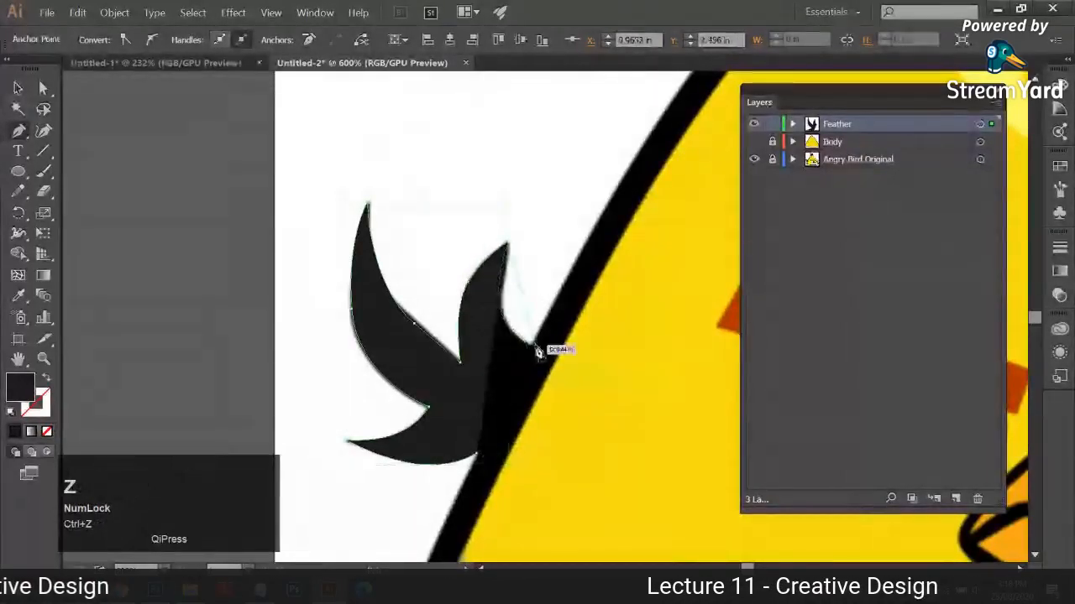
pyautogui.moveTo(528, 345)
pyautogui.mouseDown()
pyautogui.moveTo(583, 376)
pyautogui.moveTo(534, 347)
pyautogui.mouseUp()
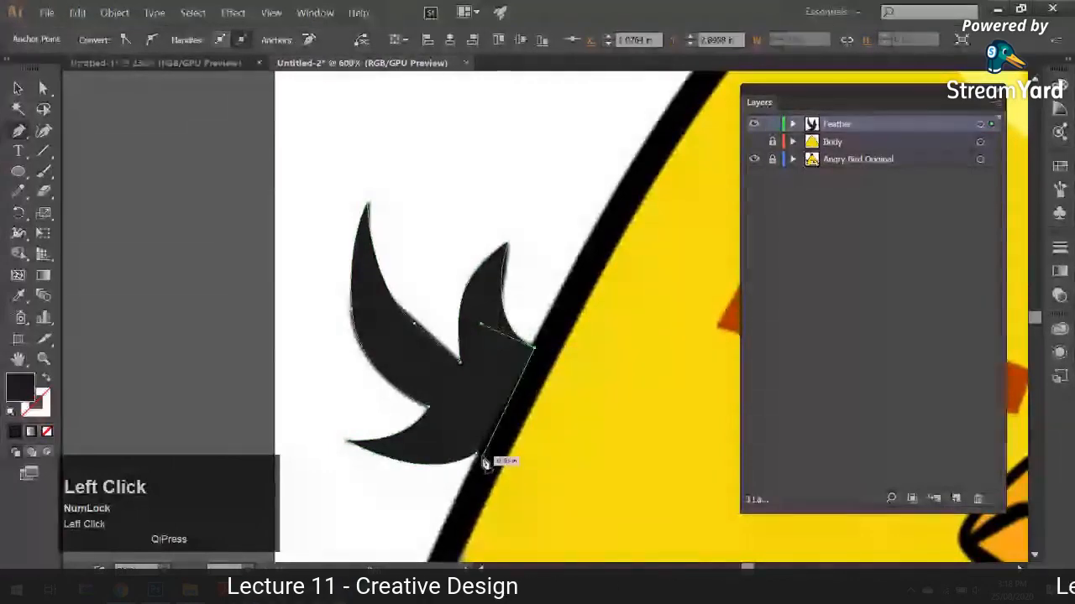
pyautogui.hotkey('ctrl', 'z')
pyautogui.hotkey('ctrl', 'z')
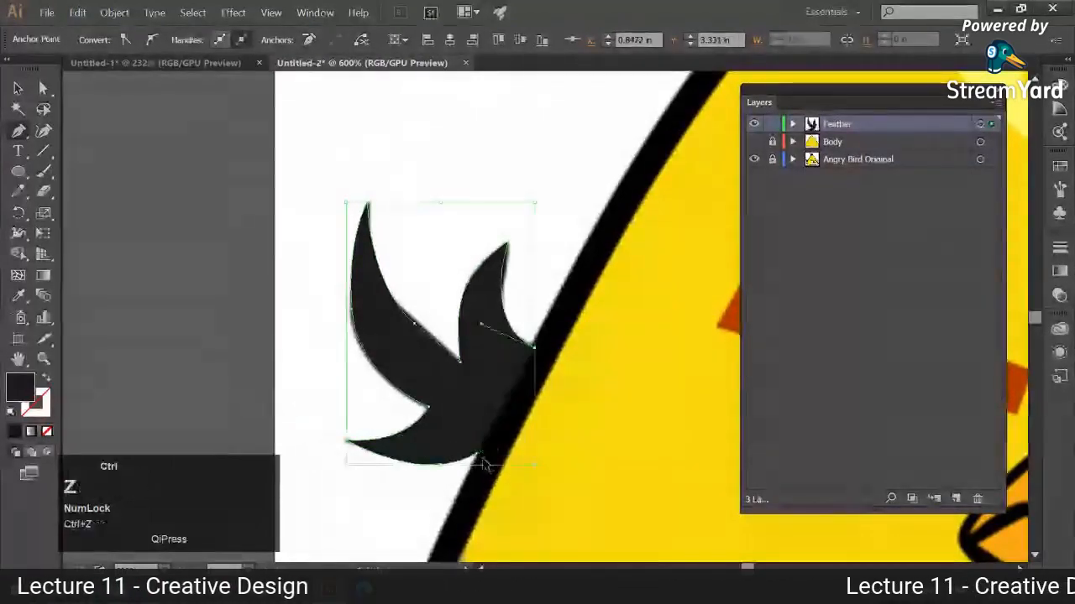
pyautogui.click(478, 454)
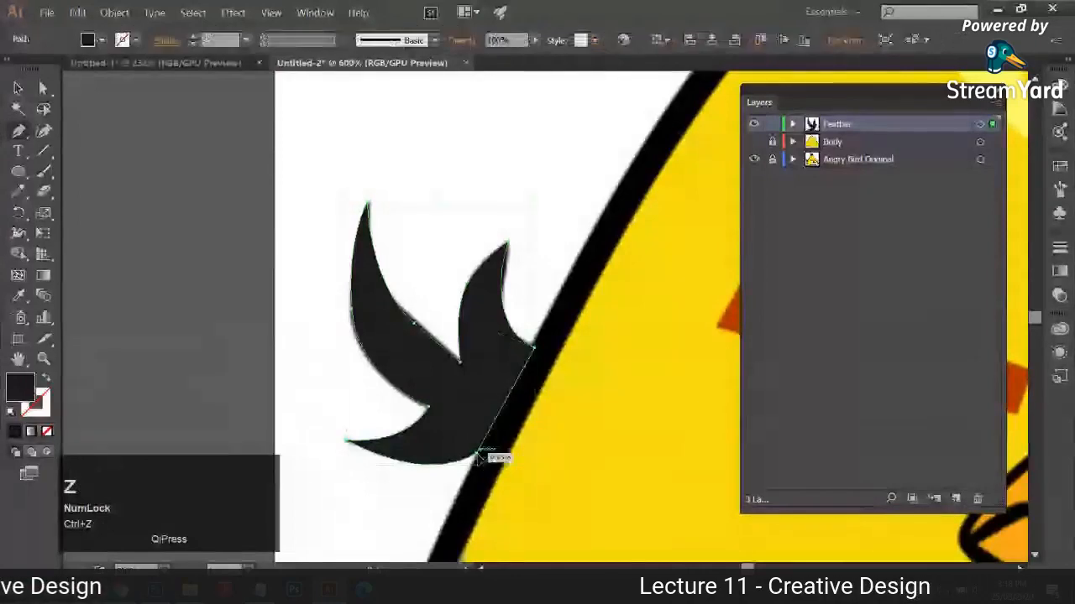
pyautogui.click(44, 87)
pyautogui.click(123, 210)
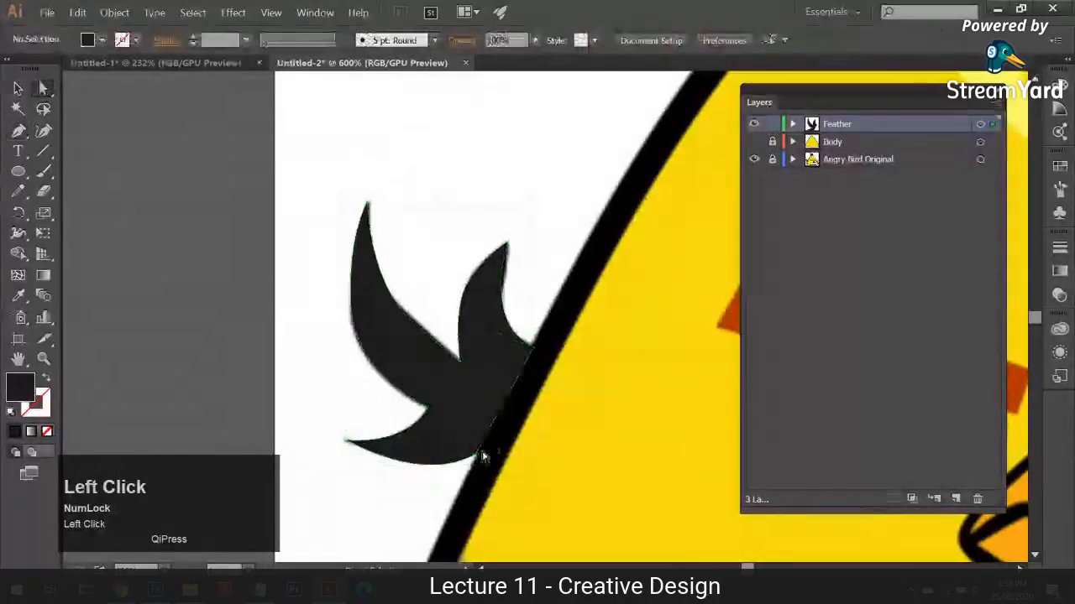
# - Trace the head crest's two lower spikes and the underside of its long upper spike with the Pen tool
pyautogui.moveTo(339, 191); pyautogui.dragTo(168, 538)
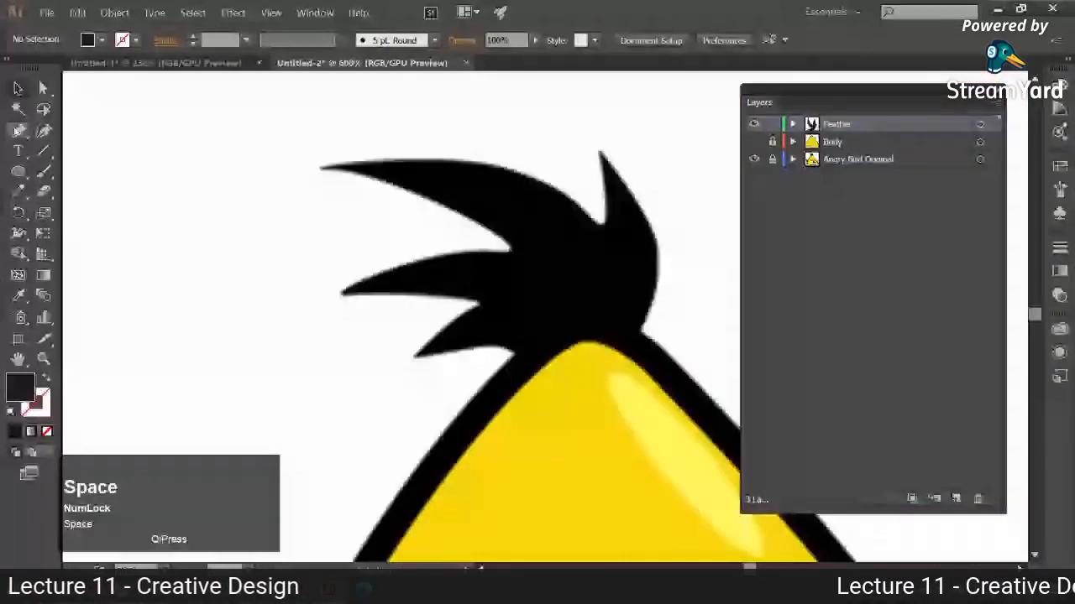
pyautogui.click(514, 356)
pyautogui.moveTo(415, 357); pyautogui.dragTo(411, 369)
pyautogui.moveTo(482, 304); pyautogui.dragTo(541, 292)
pyautogui.moveTo(339, 293); pyautogui.dragTo(361, 294)
pyautogui.moveTo(514, 251)
pyautogui.mouseDown()
pyautogui.moveTo(595, 259)
pyautogui.moveTo(518, 254)
pyautogui.mouseUp()
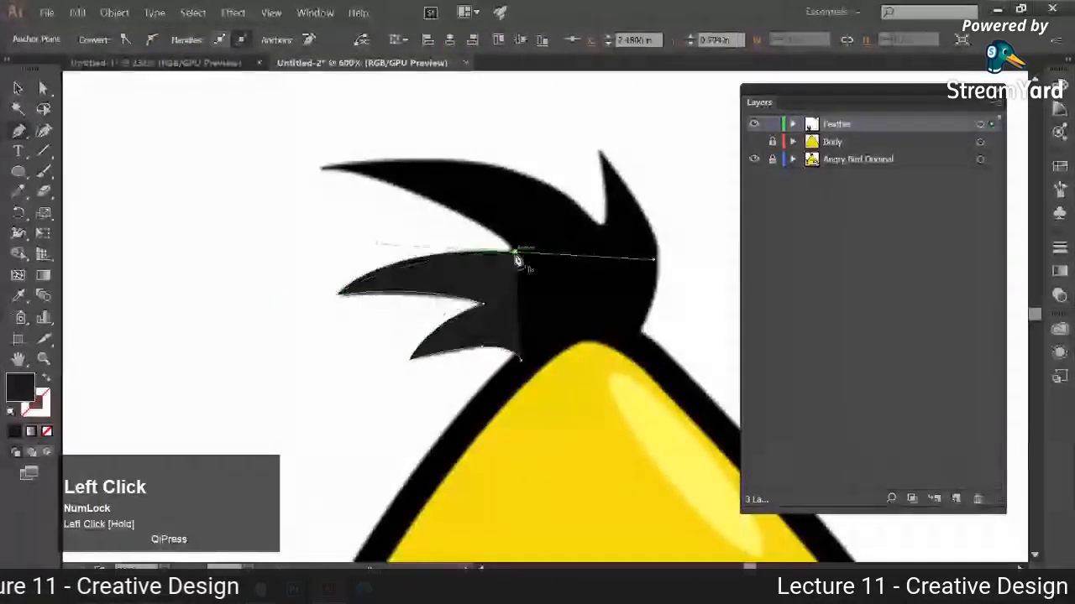
pyautogui.moveTo(318, 169); pyautogui.dragTo(210, 159)
pyautogui.click(319, 168)
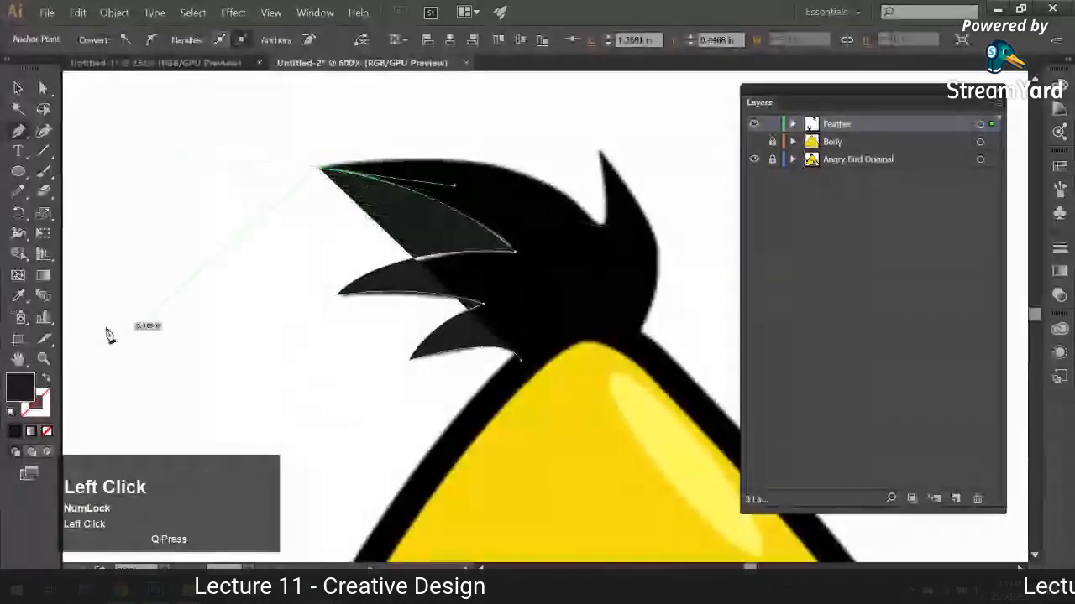
# - Swap the crest path to an unfilled outline and finish it around the upper spikes and along the top of the body
pyautogui.hotkey('shift', 'x')
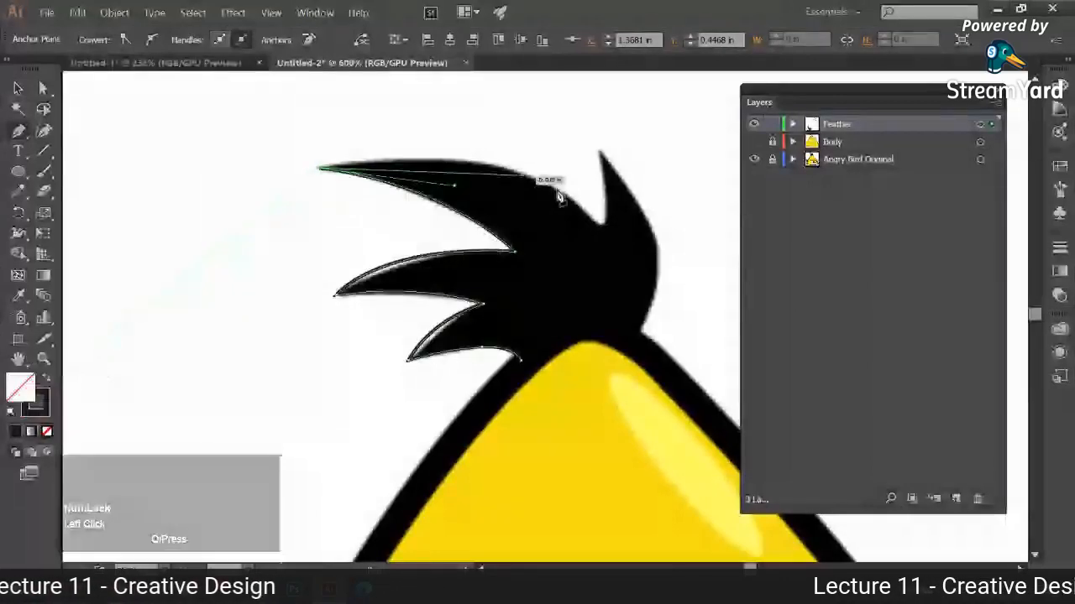
pyautogui.moveTo(598, 223); pyautogui.dragTo(598, 155)
pyautogui.click(641, 340)
pyautogui.moveTo(617, 367); pyautogui.dragTo(571, 436)
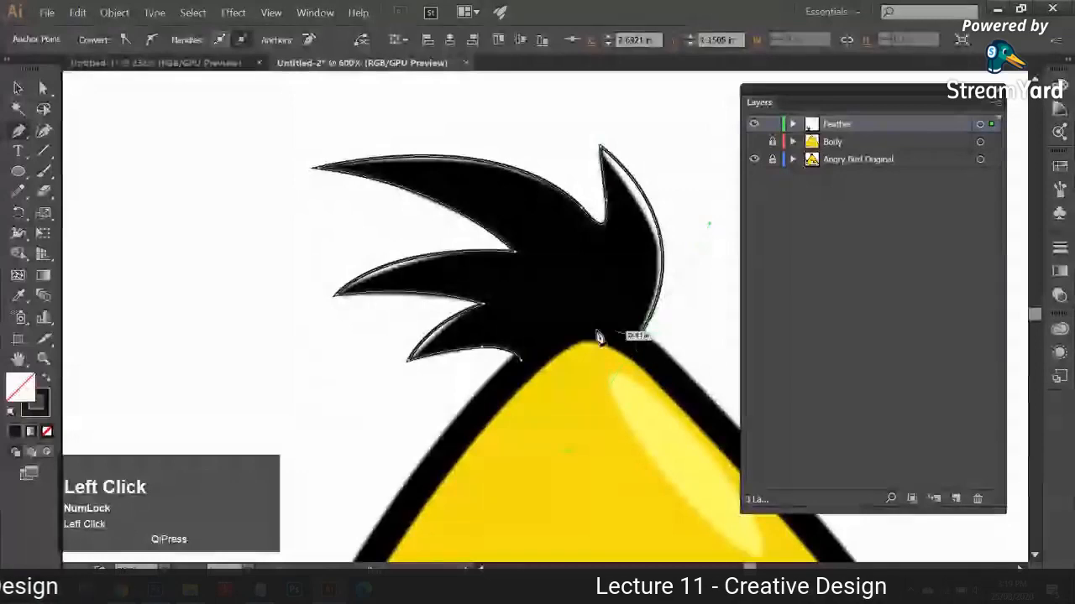
pyautogui.keyDown('ctrl'); pyautogui.click(342, 208); pyautogui.keyUp('ctrl')
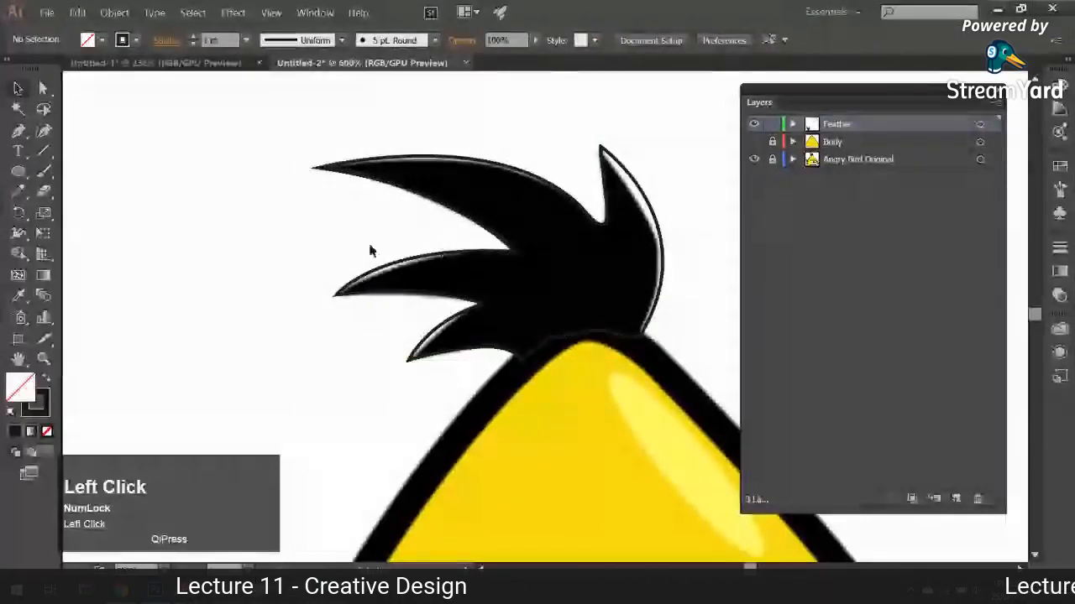
# - Turn the crest outline back into a solid fill and, with the Body layer shown, match it to the body's dark border
pyautogui.click(356, 275)
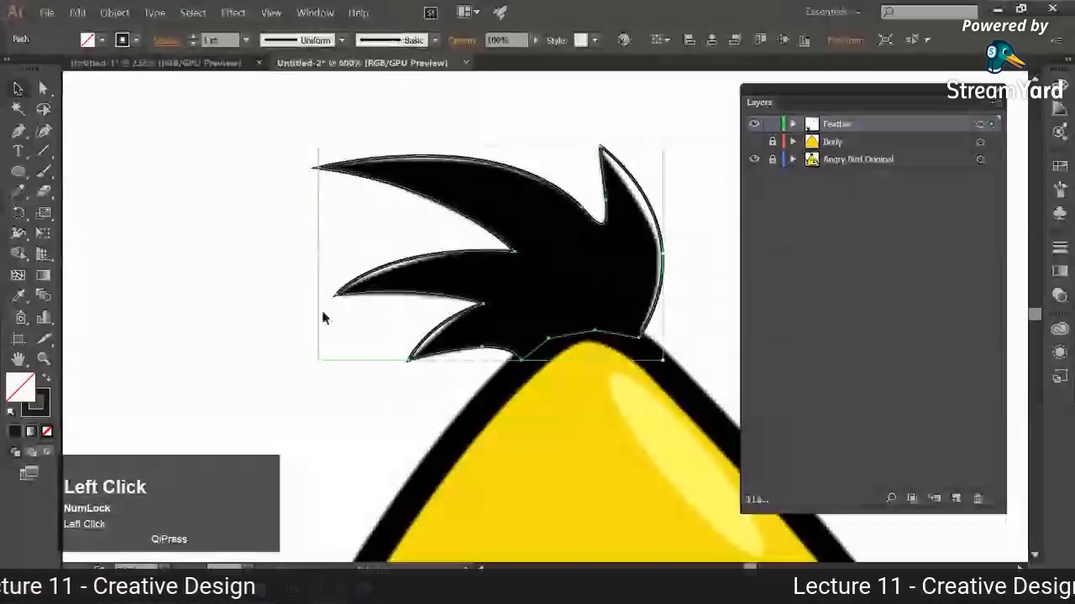
pyautogui.click(48, 379)
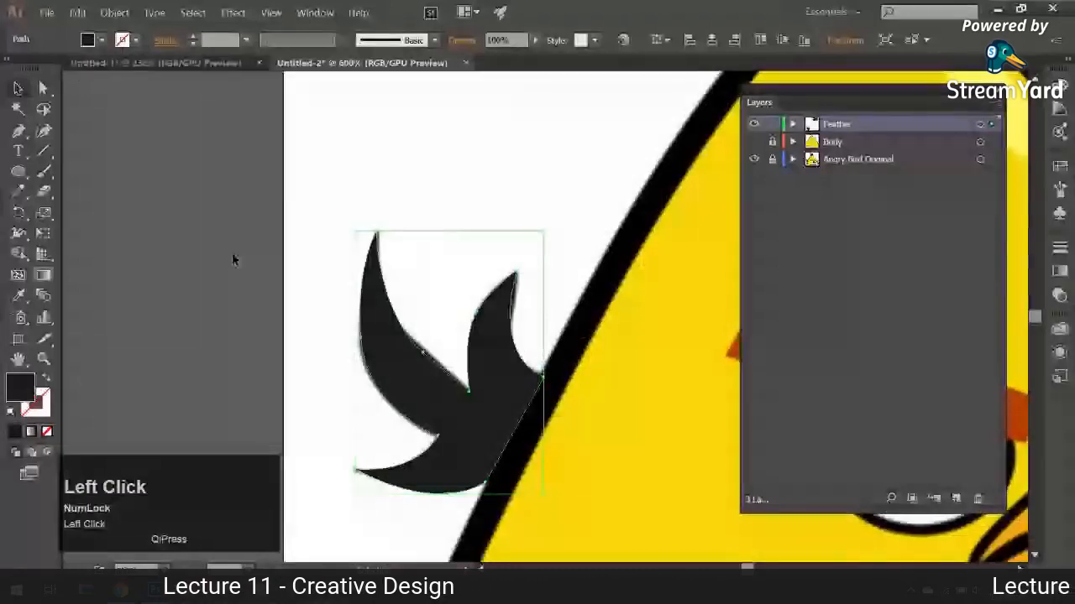
pyautogui.click(754, 142)
pyautogui.press('i')
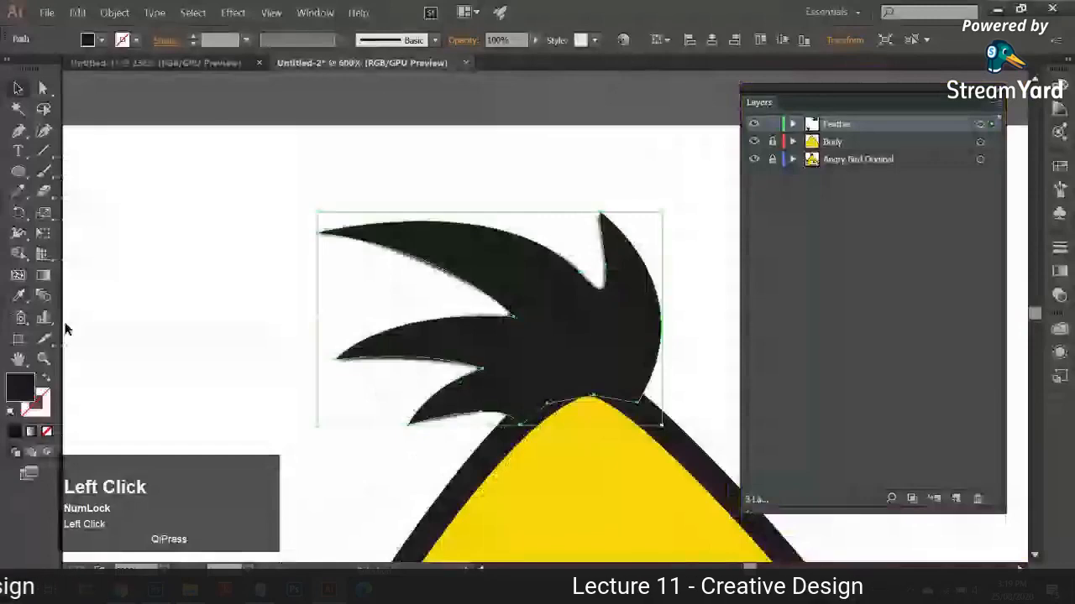
pyautogui.click(16, 296)
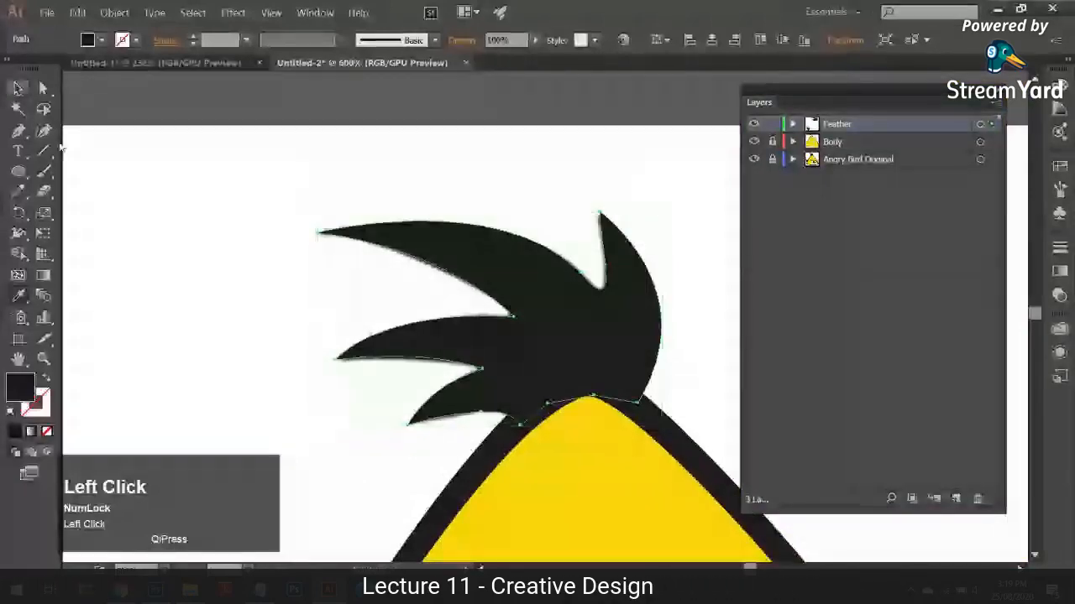
pyautogui.click(17, 87)
pyautogui.click(142, 168)
# - Move the Feather layer below the Body layer, and lock and hide both layers
pyautogui.moveTo(846, 129); pyautogui.dragTo(845, 148)
pyautogui.hotkey('ctrl', '-')
pyautogui.hotkey('ctrl', '-')
pyautogui.hotkey('ctrl', '-')
pyautogui.press('space')
pyautogui.moveTo(330, 320); pyautogui.dragTo(258, 206)
pyautogui.click(772, 142)
pyautogui.moveTo(758, 142); pyautogui.dragTo(755, 124)
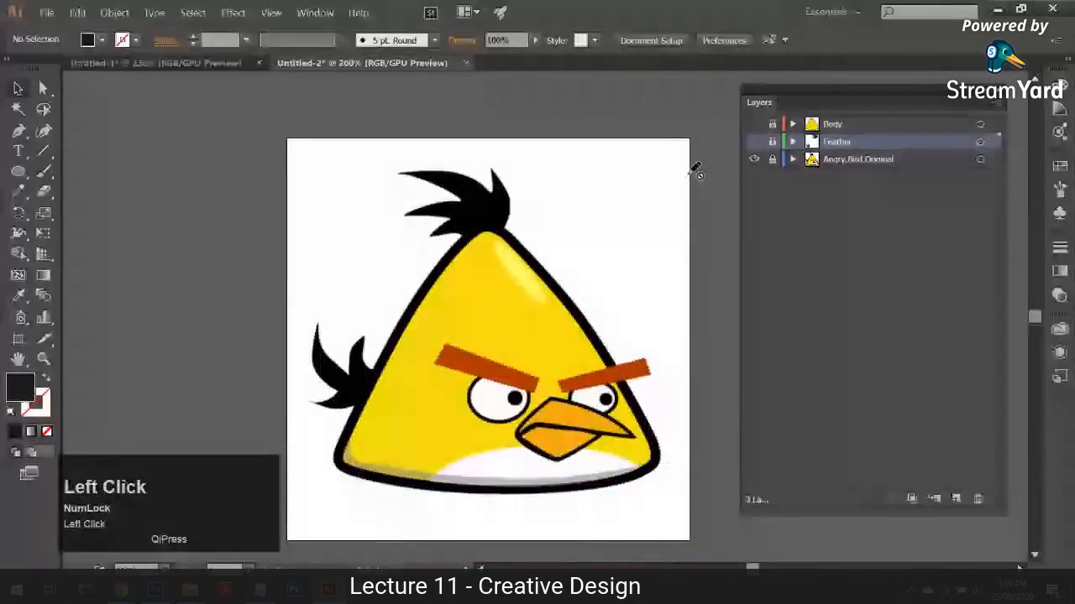
# - Add a new layer above the Body layer and name it "Oval shadow"
pyautogui.hotkey('ctrl', '=')
pyautogui.hotkey('ctrl', '=')
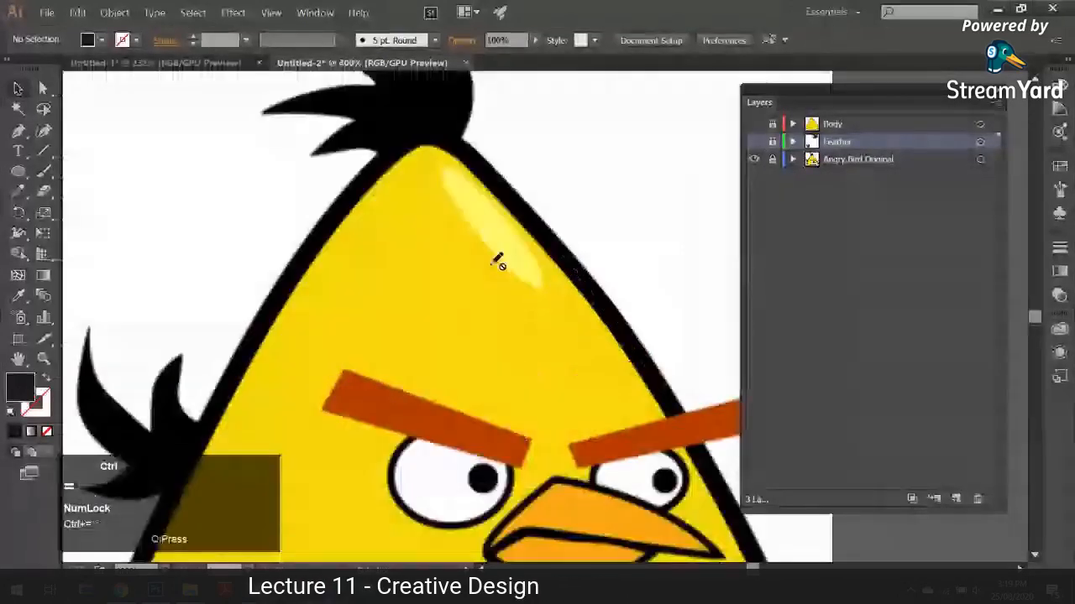
pyautogui.click(19, 131)
pyautogui.click(865, 124)
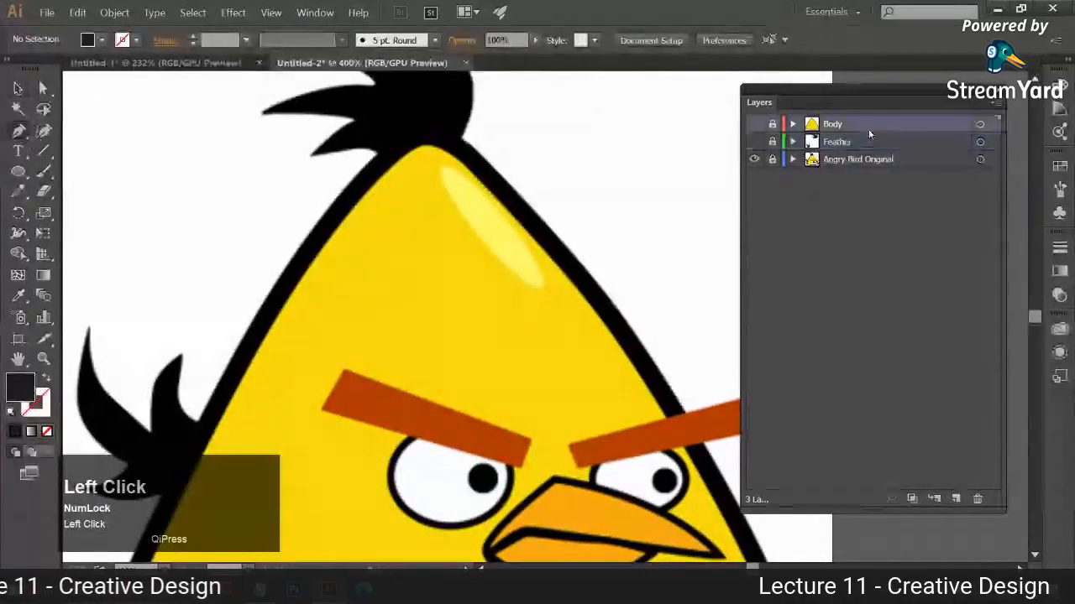
pyautogui.click(957, 497)
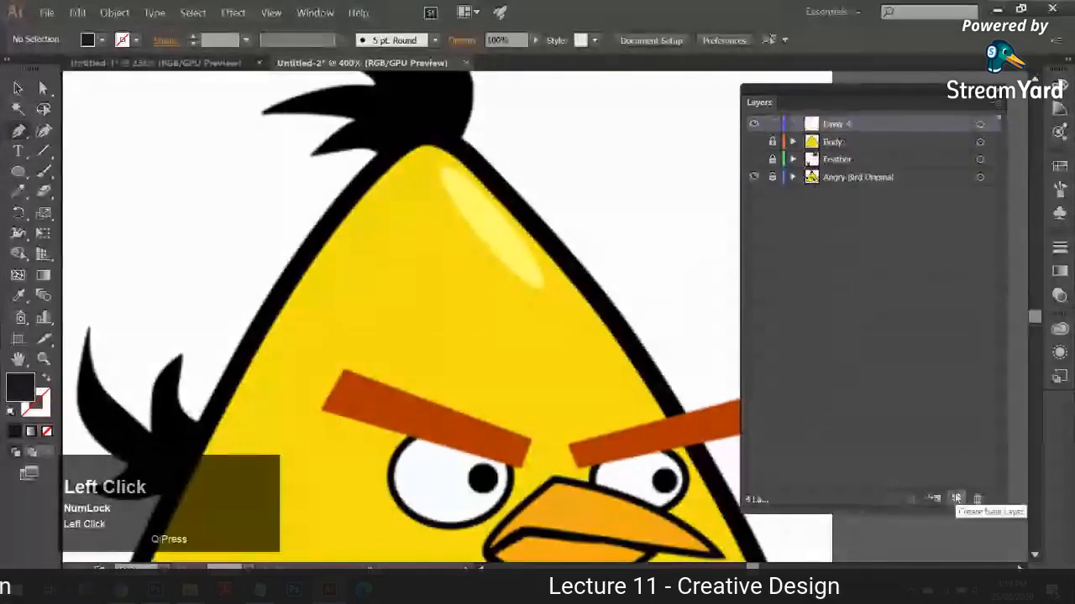
pyautogui.doubleClick(840, 123)
pyautogui.write('Oval shadow')
pyautogui.press('Return')
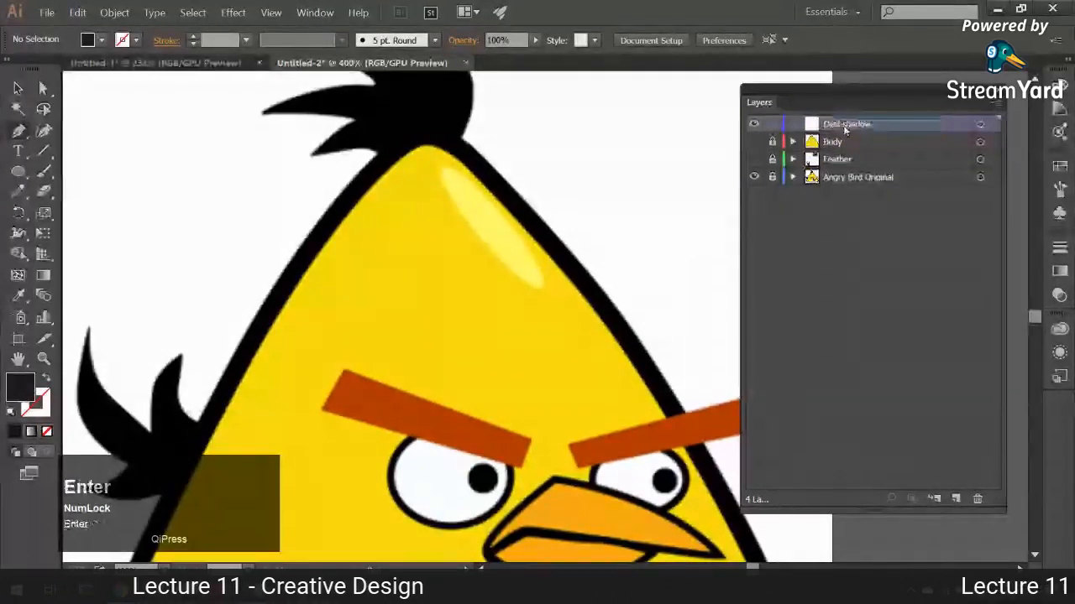
pyautogui.click(440, 165)
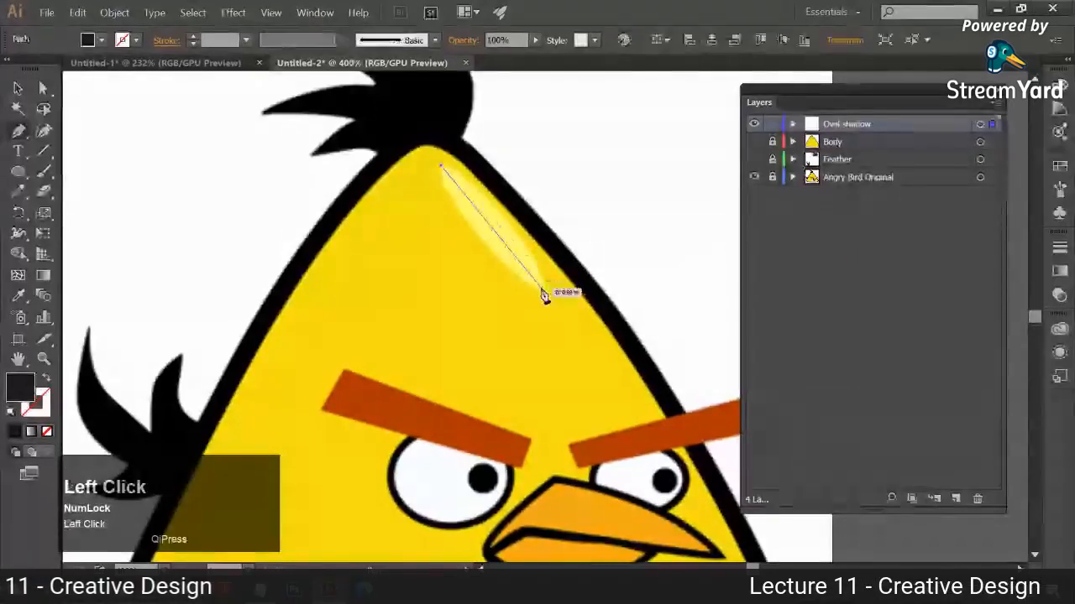
pyautogui.moveTo(542, 286)
pyautogui.mouseDown()
pyautogui.moveTo(456, 210)
pyautogui.moveTo(491, 209)
pyautogui.moveTo(546, 296)
pyautogui.mouseUp()
pyautogui.click(541, 287)
pyautogui.moveTo(441, 165); pyautogui.dragTo(350, 110)
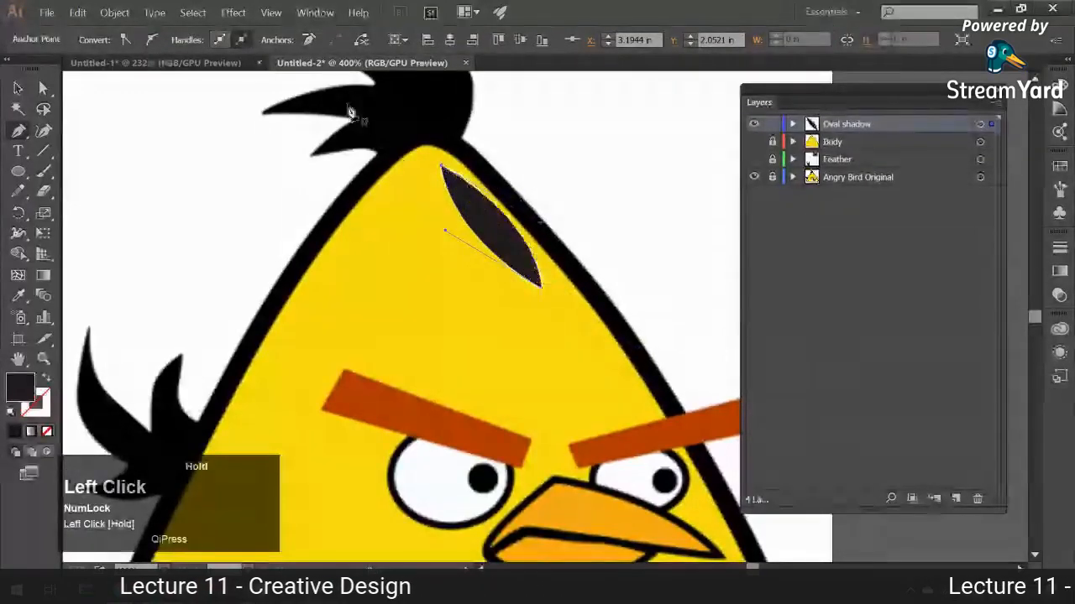
pyautogui.press('a')
pyautogui.moveTo(448, 180); pyautogui.dragTo(448, 178)
pyautogui.click(541, 287)
pyautogui.moveTo(535, 278); pyautogui.dragTo(529, 270)
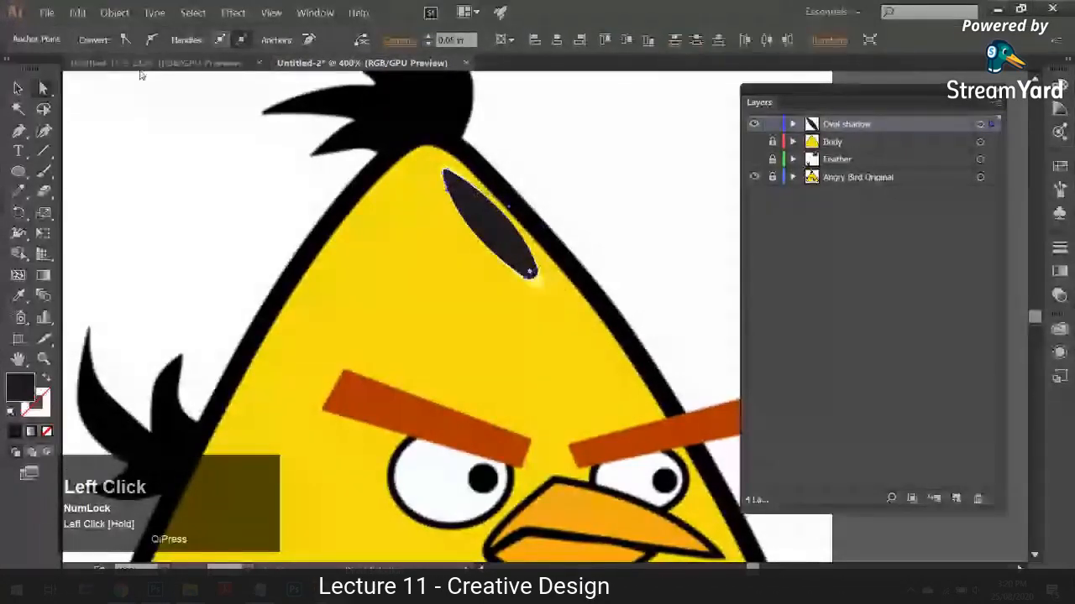
pyautogui.click(18, 89)
pyautogui.click(483, 236)
pyautogui.press('Delete')
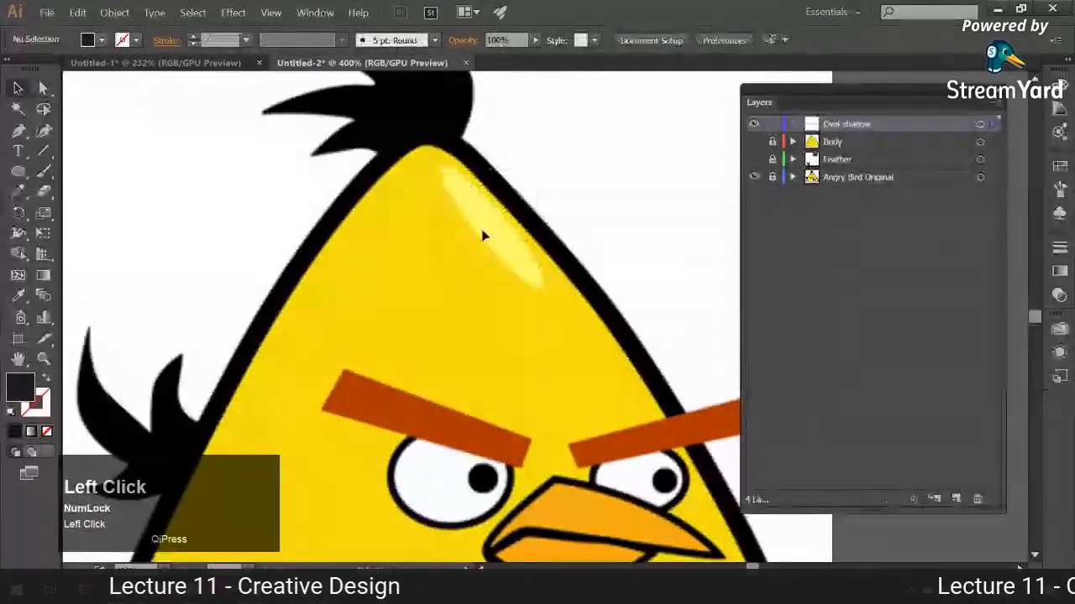
# - Draw a narrow ellipse over the pale highlight near the top of the body and tilt it to the highlight's angle
pyautogui.click(18, 172)
pyautogui.moveTo(408, 178); pyautogui.dragTo(558, 302)
pyautogui.press('v')
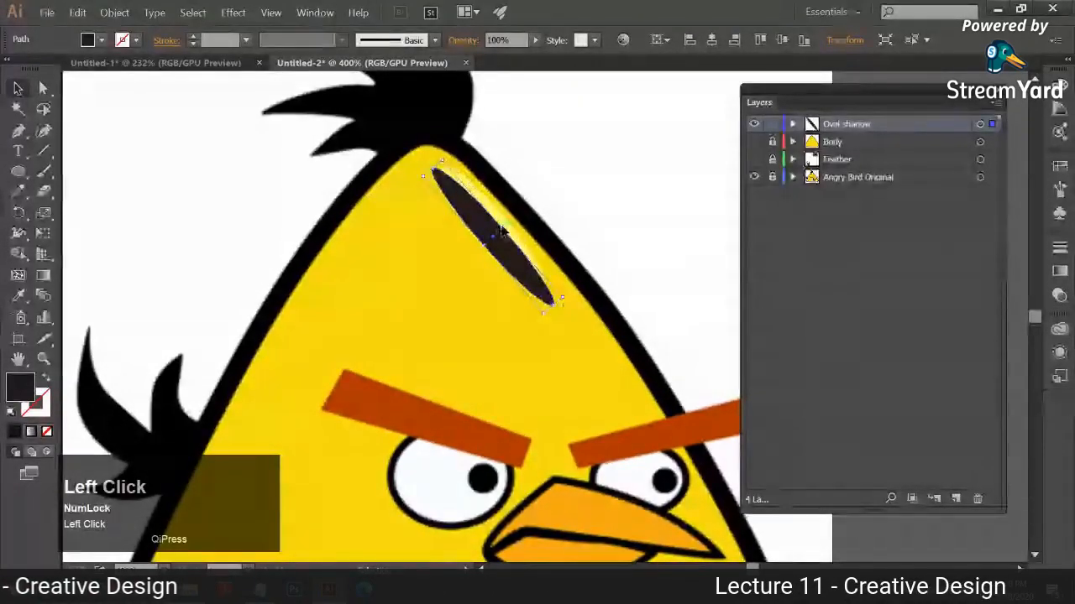
pyautogui.click(502, 231)
# - Widen, shorten and shift the tilted ellipse until it matches the edges of the pale highlight
pyautogui.hotkey('ctrl', '=')
pyautogui.hotkey('ctrl', '=')
pyautogui.press('space')
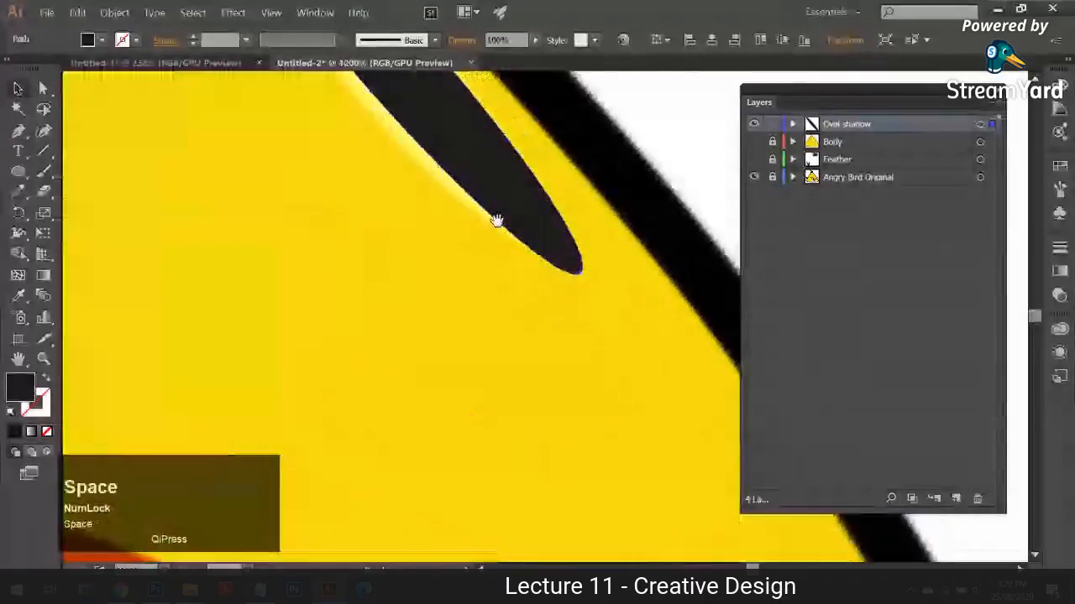
pyautogui.moveTo(497, 222); pyautogui.dragTo(535, 399)
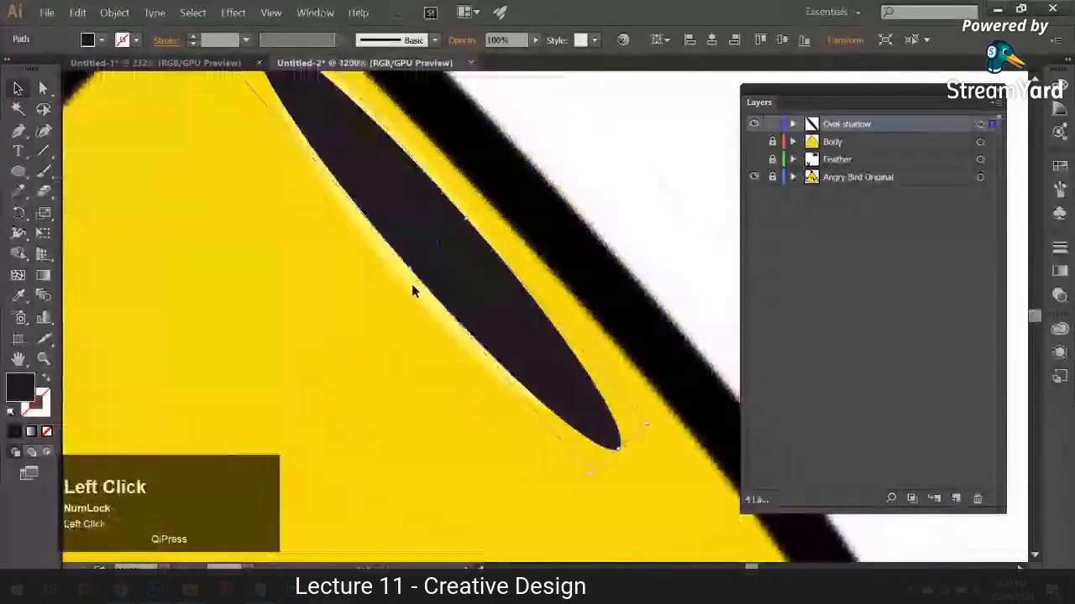
pyautogui.press('space')
pyautogui.moveTo(412, 284); pyautogui.dragTo(443, 331)
pyautogui.moveTo(441, 315); pyautogui.dragTo(424, 330)
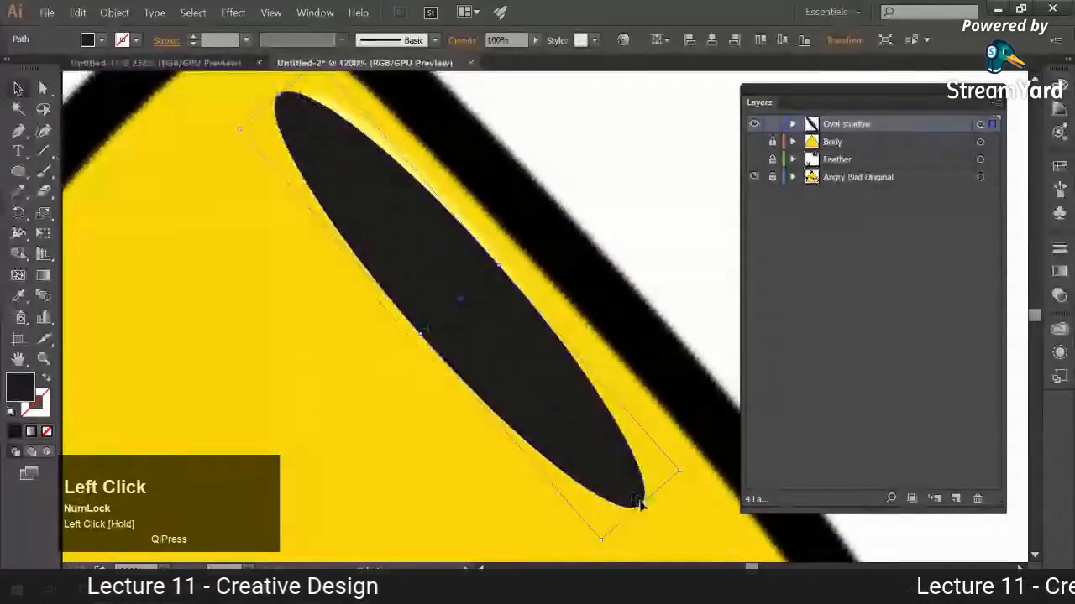
pyautogui.moveTo(641, 505); pyautogui.dragTo(623, 486)
pyautogui.moveTo(553, 412); pyautogui.dragTo(556, 389)
# - Fill the highlight ellipse with the pale yellow sampled from the reference image, without an outline
pyautogui.click(46, 391)
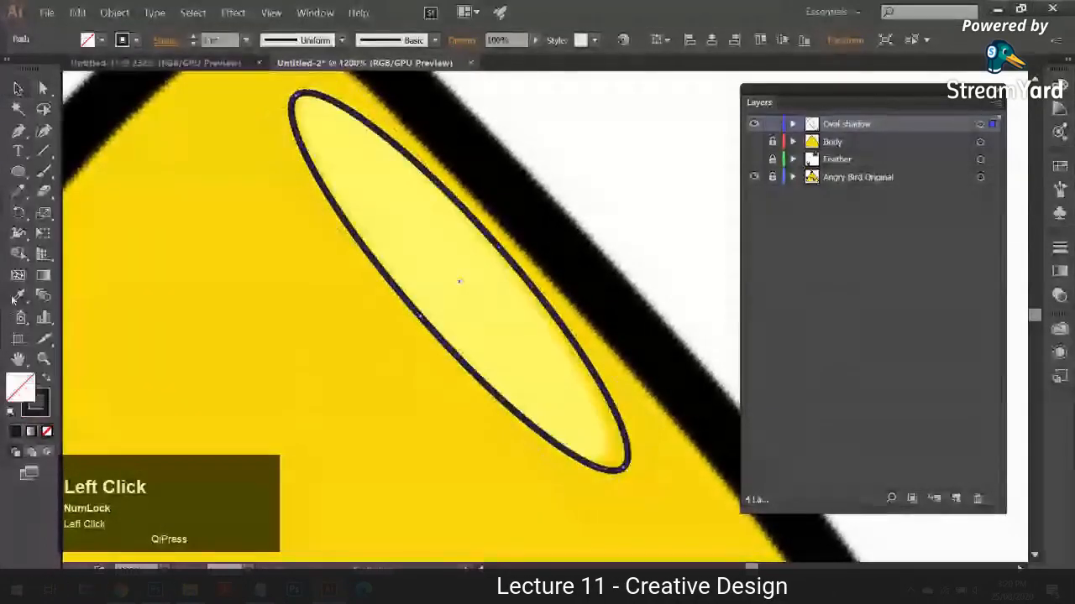
pyautogui.click(459, 234)
pyautogui.press('v')
pyautogui.hotkey('ctrl', '0')
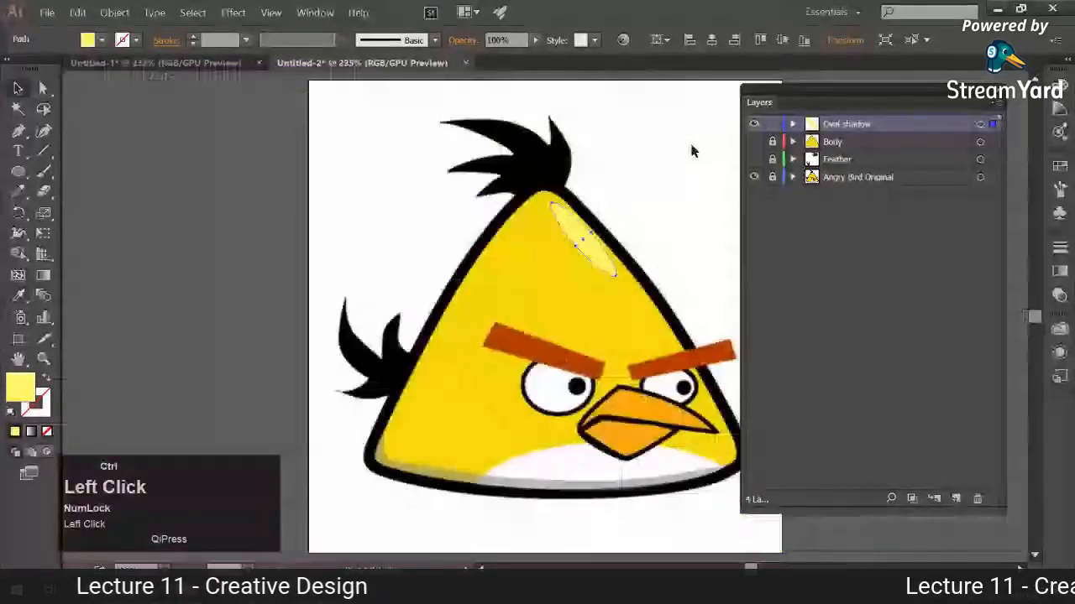
# - Show the Body and Feather layers and hide the Angry Bird Original layer to check the traced artwork
pyautogui.click(753, 159)
pyautogui.click(753, 177)
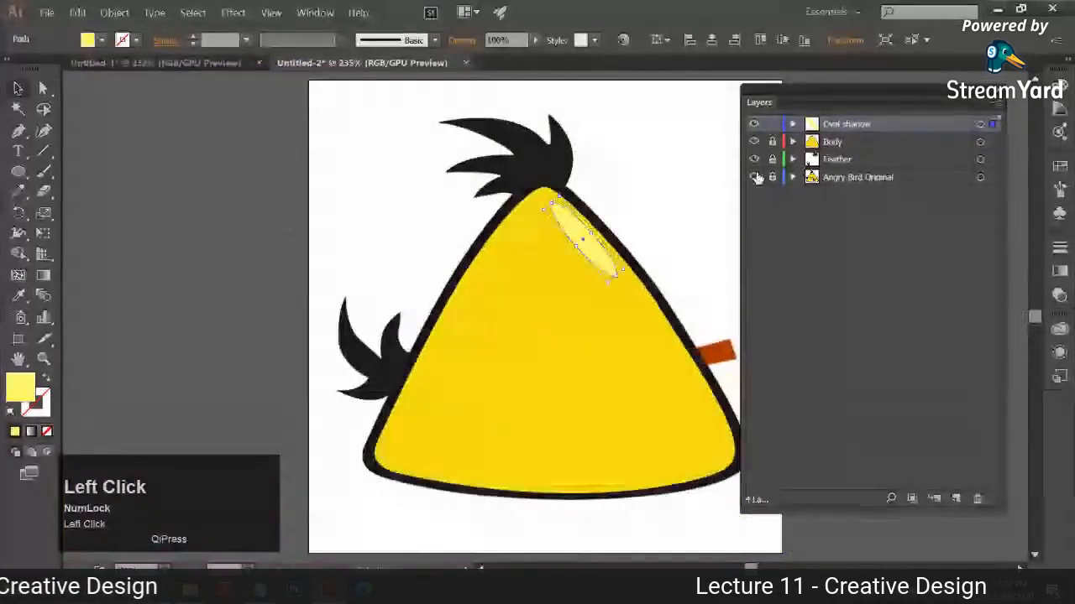
pyautogui.click(126, 209)
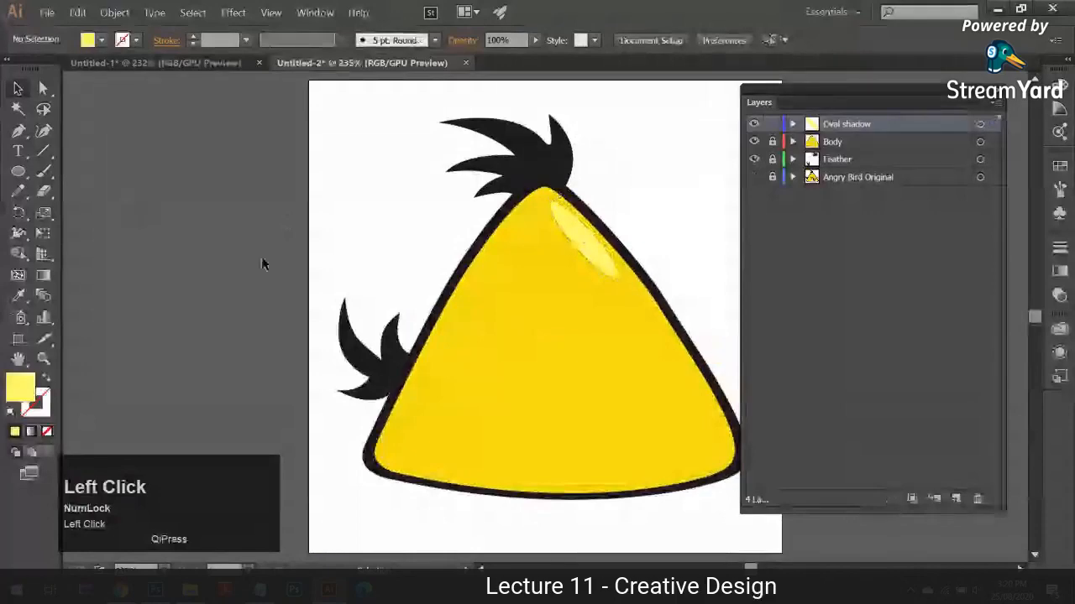
# - Show the Angry Bird Original layer, unlock the Body and Feather layers, and hide the Body, Feather and Oval shadow layers
pyautogui.click(753, 178)
pyautogui.click(773, 160)
pyautogui.click(772, 142)
pyautogui.click(754, 142)
pyautogui.click(754, 160)
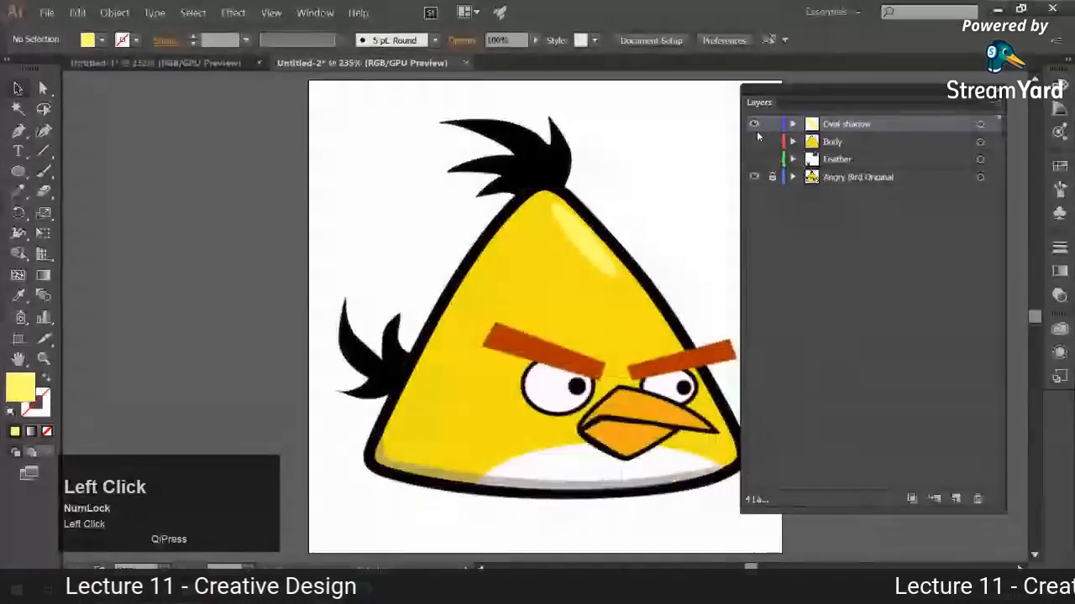
pyautogui.click(754, 124)
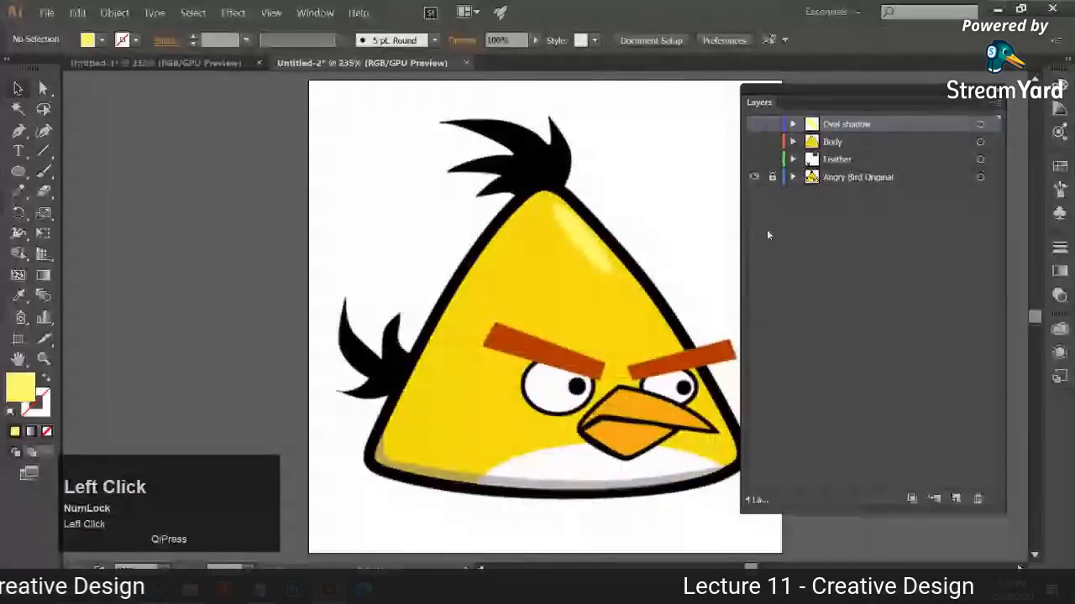
# - Add a new layer at the top of the stack and name it "Eyes"
pyautogui.hotkey('ctrl', '=')
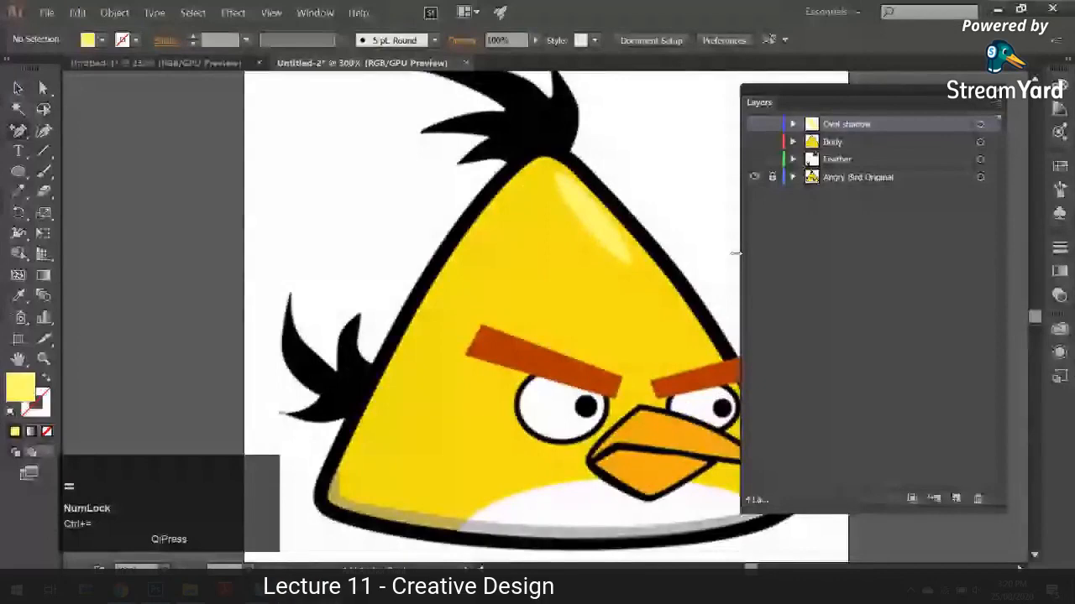
pyautogui.hotkey('ctrl', '=')
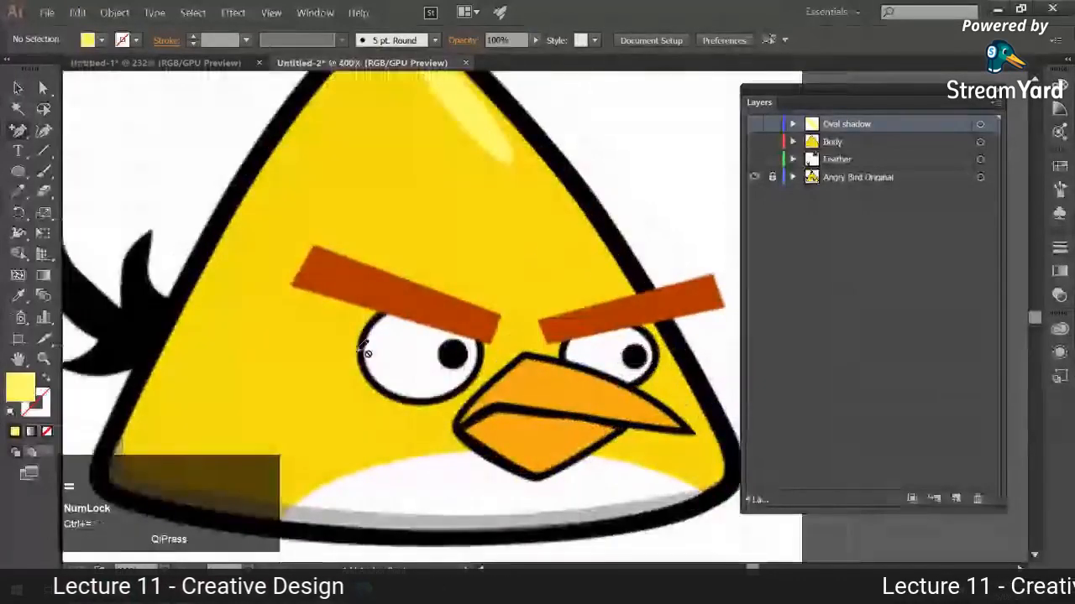
pyautogui.click(956, 499)
pyautogui.doubleClick(839, 124)
pyautogui.write('E')
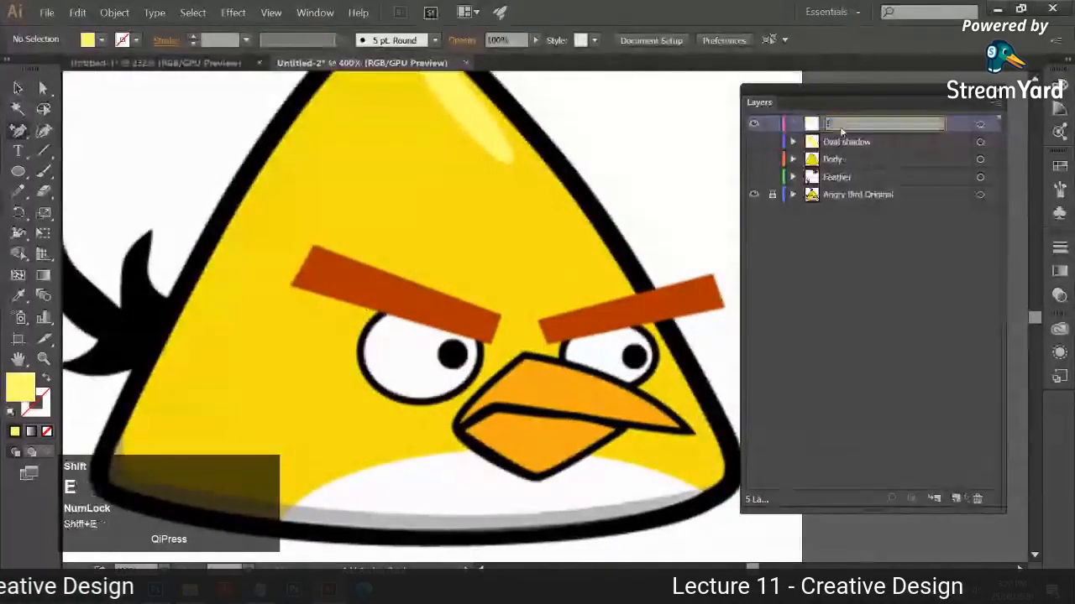
pyautogui.write('yes')
pyautogui.click(415, 353)
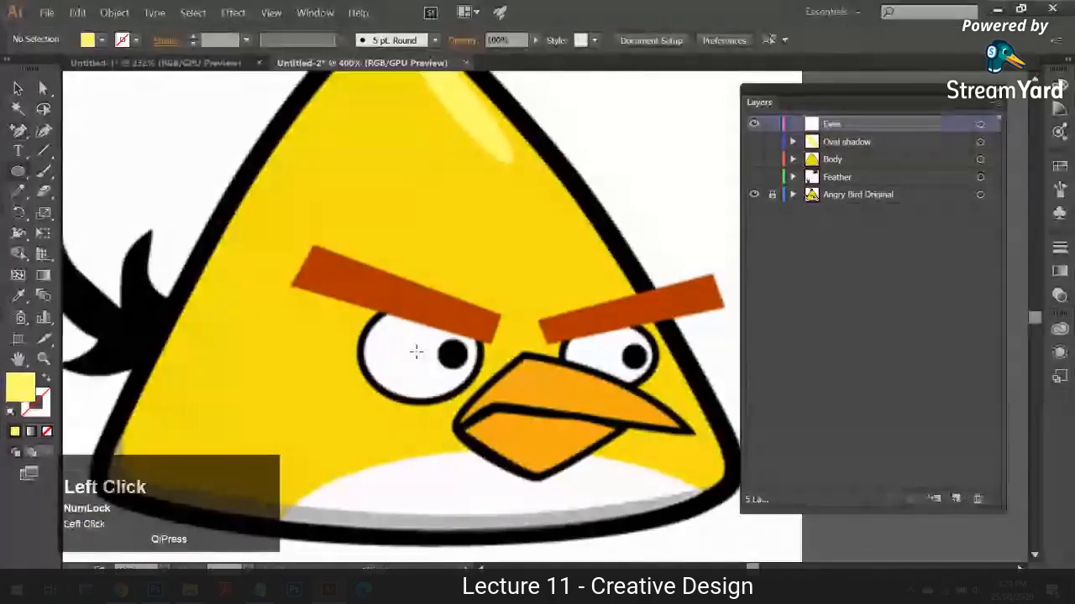
# - Draw an ellipse over the bird's larger eye and resize it to surround the eye's outline
pyautogui.moveTo(416, 353); pyautogui.dragTo(479, 402)
pyautogui.moveTo(446, 328); pyautogui.dragTo(451, 328)
pyautogui.moveTo(356, 403); pyautogui.dragTo(352, 405)
pyautogui.moveTo(462, 383); pyautogui.dragTo(465, 388)
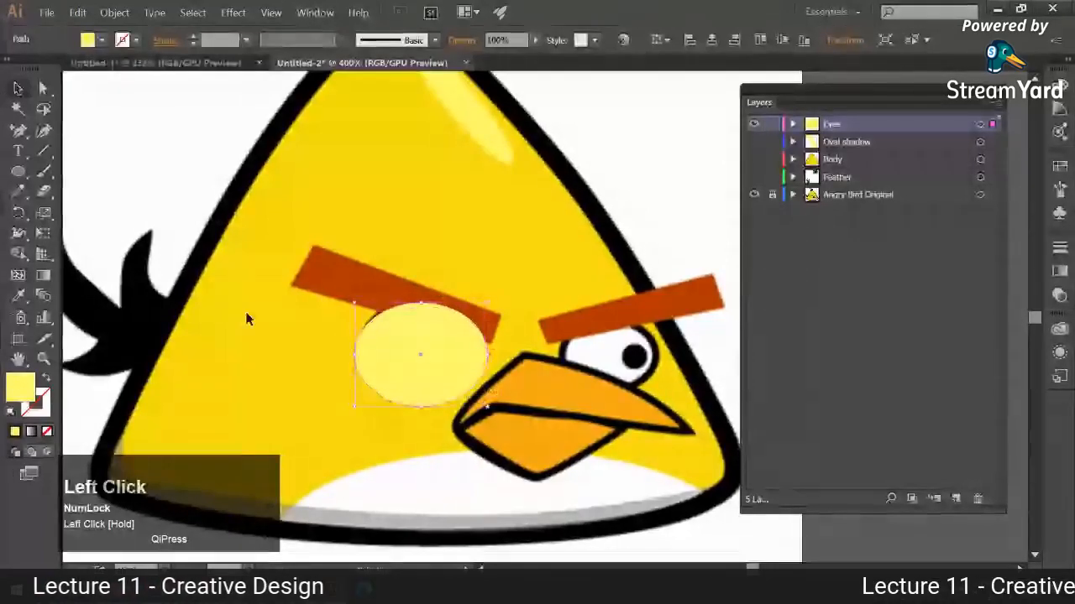
pyautogui.moveTo(356, 305); pyautogui.dragTo(353, 298)
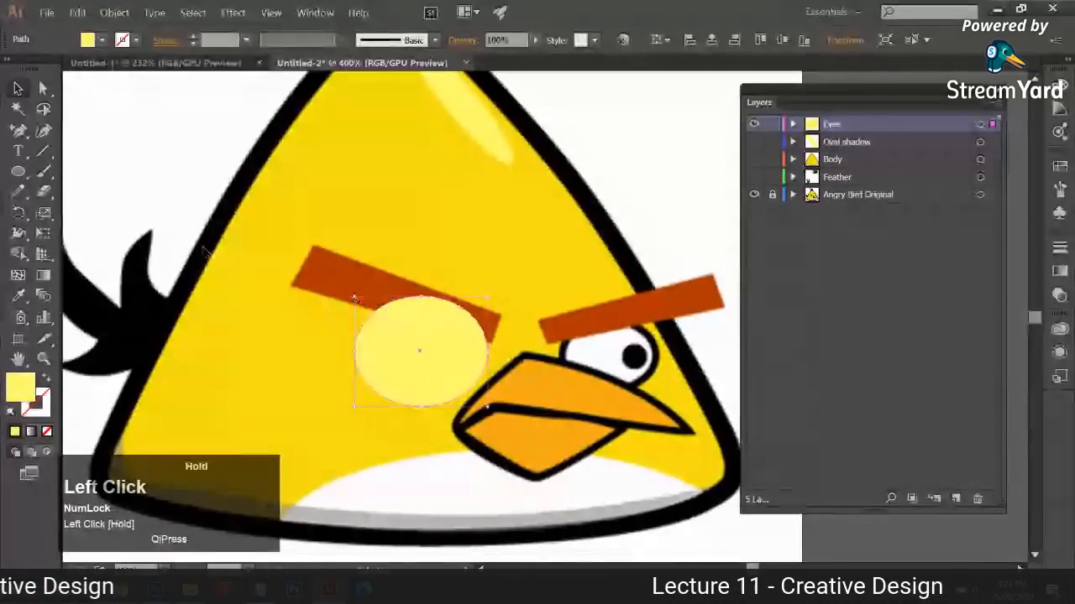
# - Turn the eye ellipse into an unfilled outline with a black (000000) 3 pt stroke
pyautogui.click(44, 383)
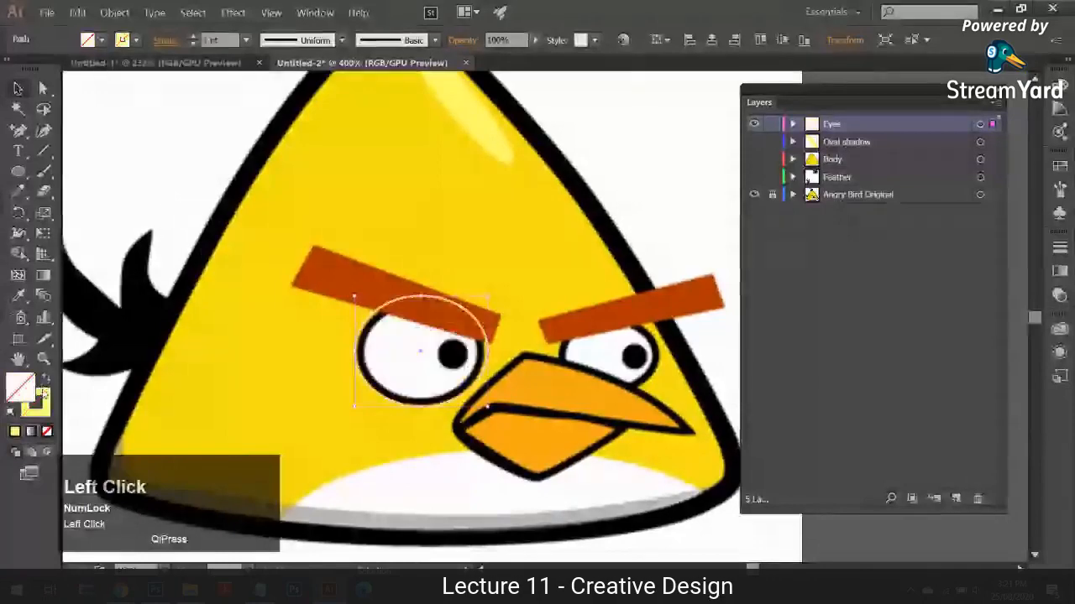
pyautogui.doubleClick(45, 406)
pyautogui.click(601, 440)
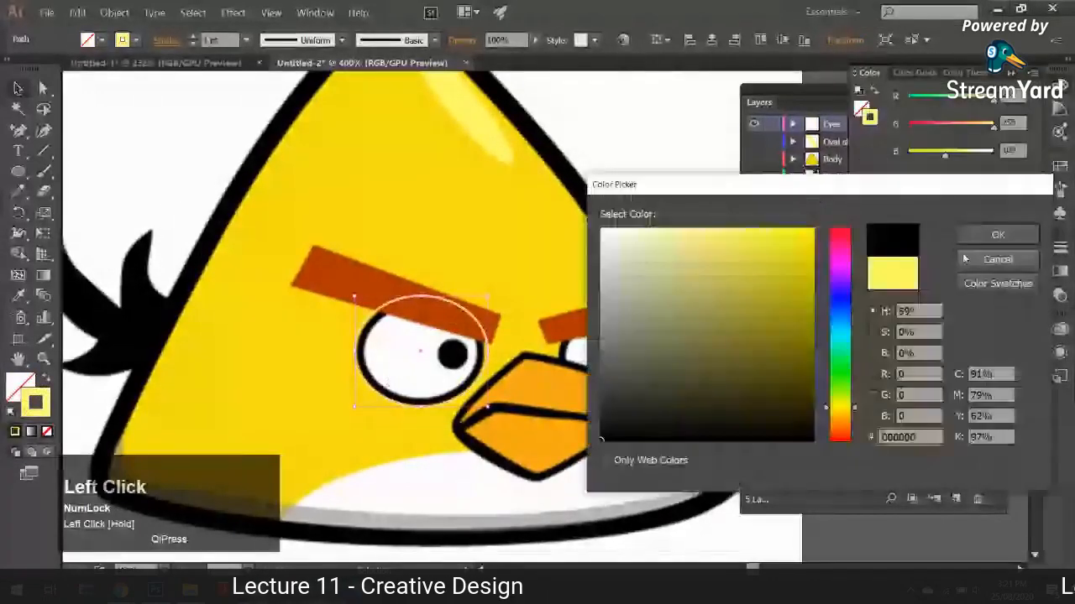
pyautogui.click(997, 235)
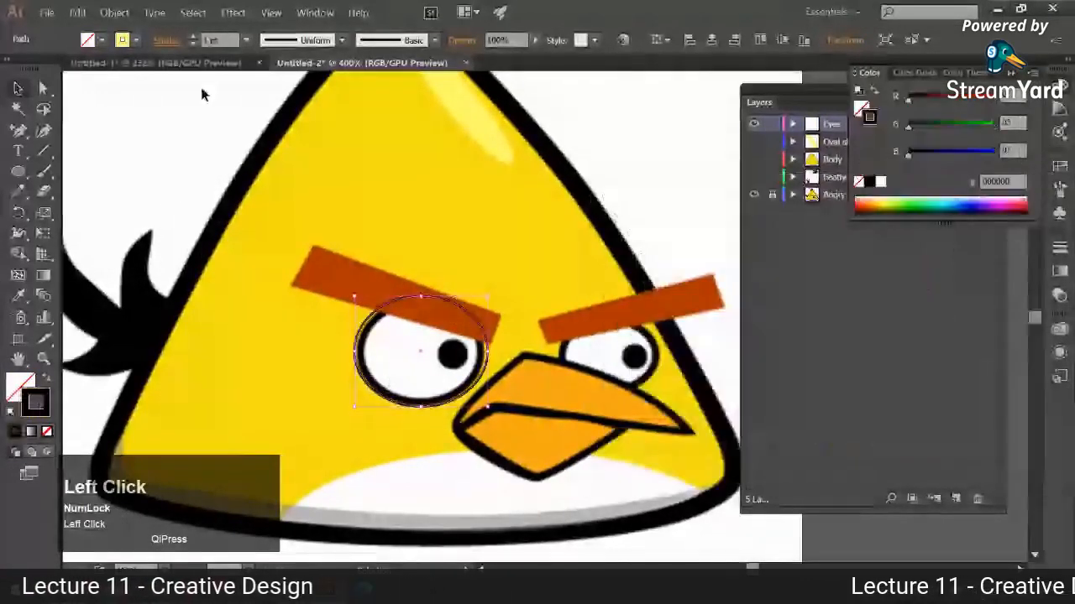
pyautogui.doubleClick(17, 383)
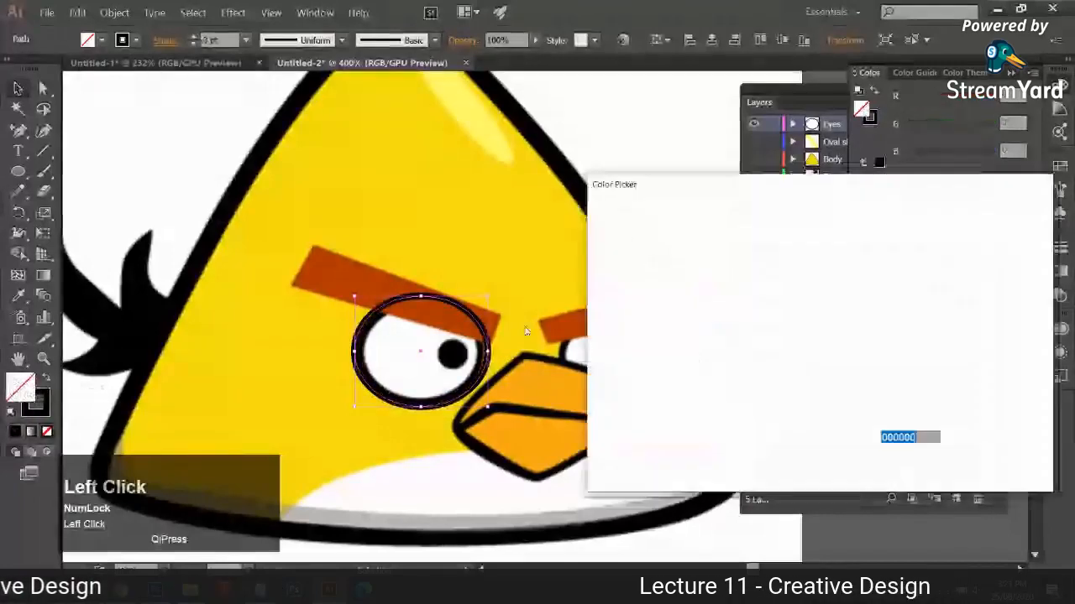
pyautogui.click(601, 228)
pyautogui.click(967, 240)
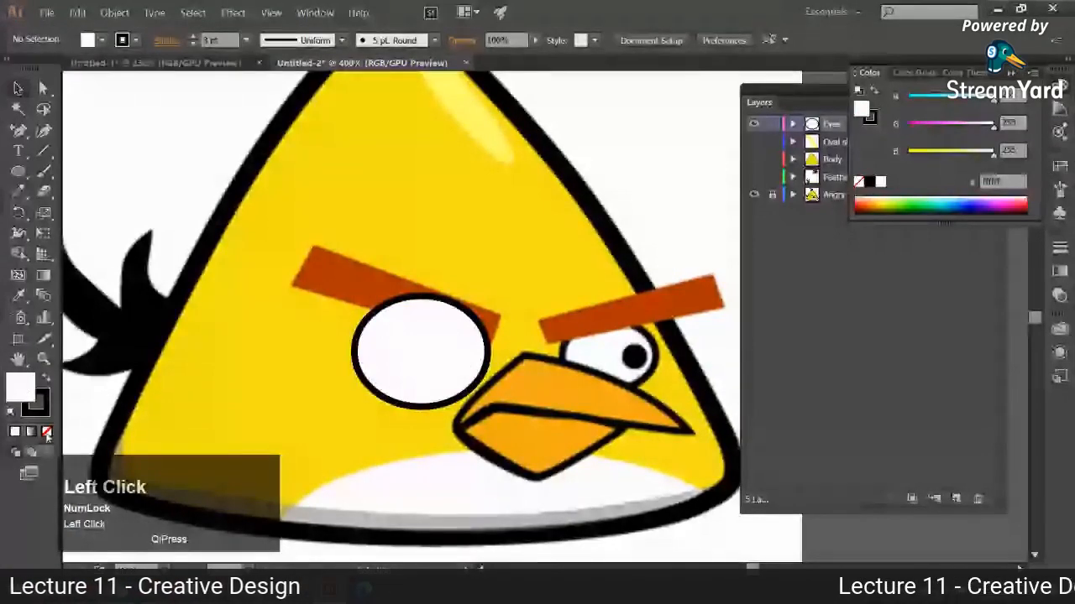
pyautogui.click(415, 358)
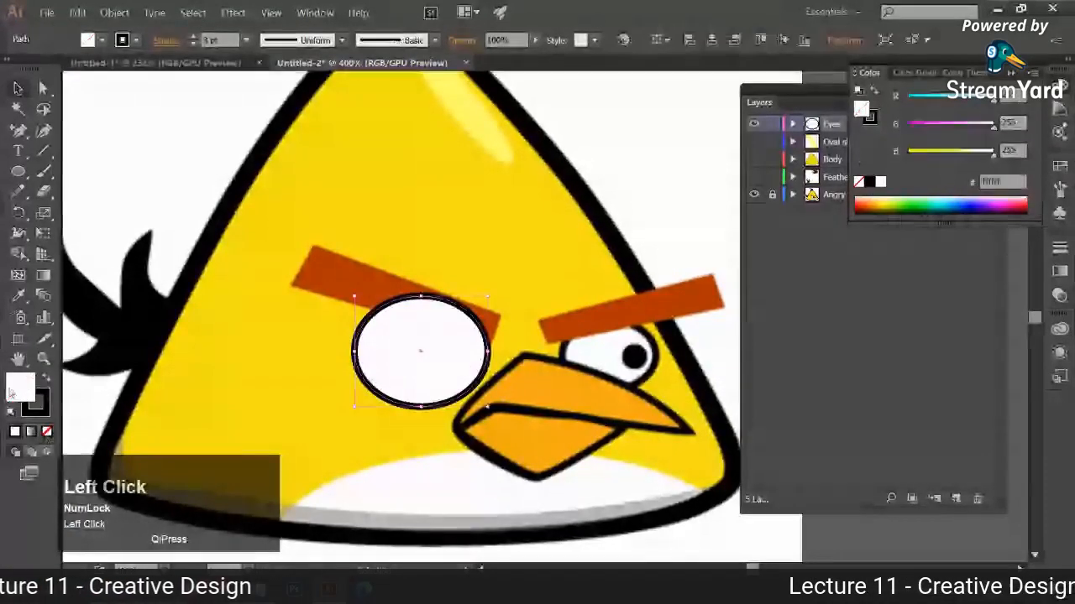
pyautogui.click(46, 434)
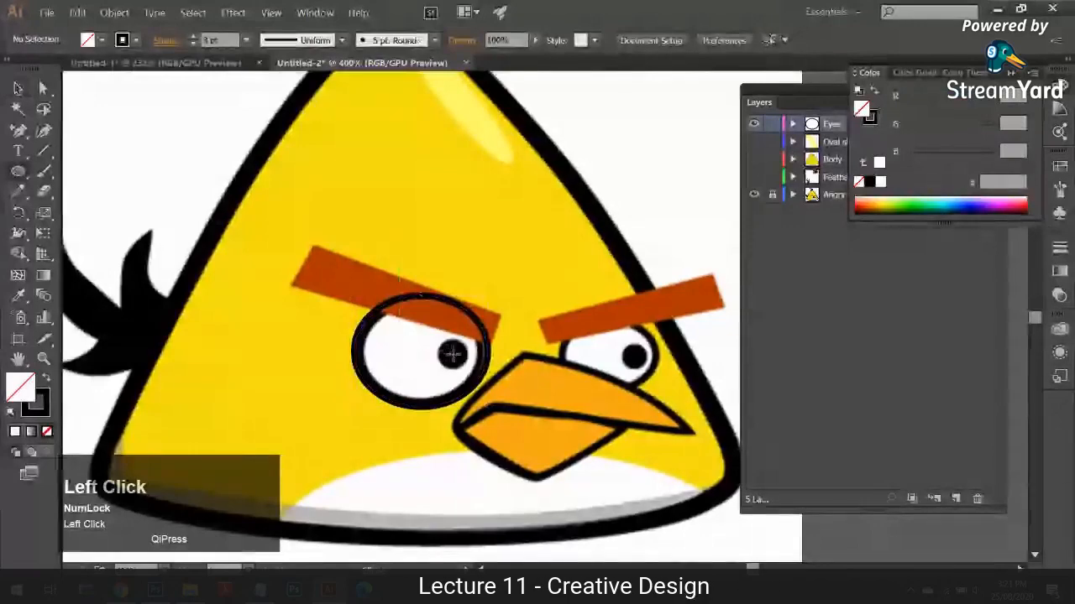
# - Draw a small circle over the larger eye's pupil and make it solid black without an outline
pyautogui.moveTo(452, 355); pyautogui.dragTo(469, 370)
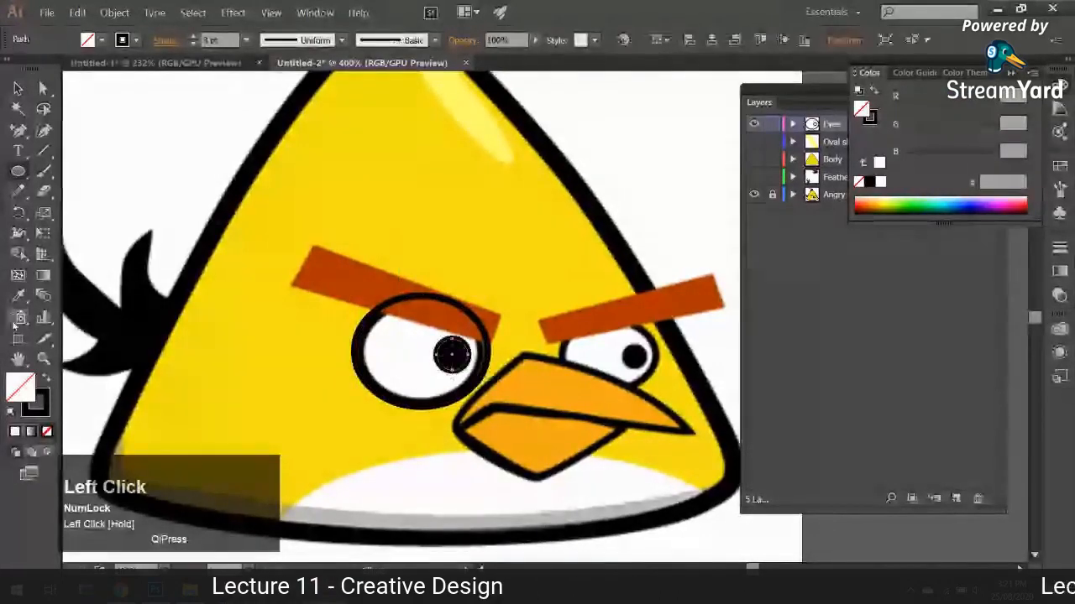
pyautogui.click(48, 380)
pyautogui.press('v')
# - Fill the larger eye's outlined ellipse with white, keeping its black stroke
pyautogui.click(363, 348)
pyautogui.click(360, 349)
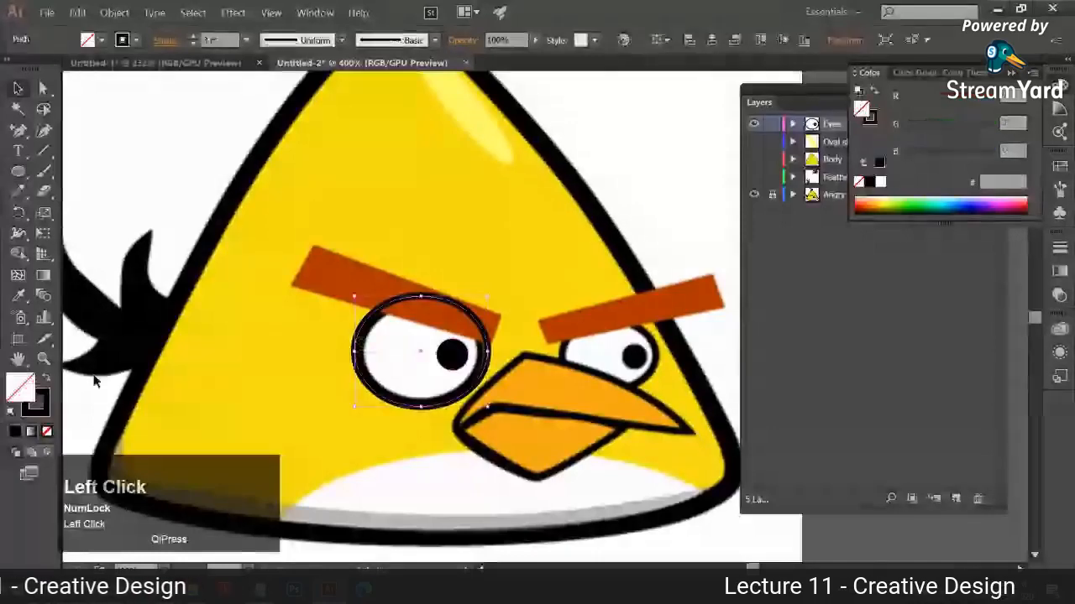
pyautogui.click(47, 380)
pyautogui.hotkey('ctrl', 'z')
pyautogui.doubleClick(26, 392)
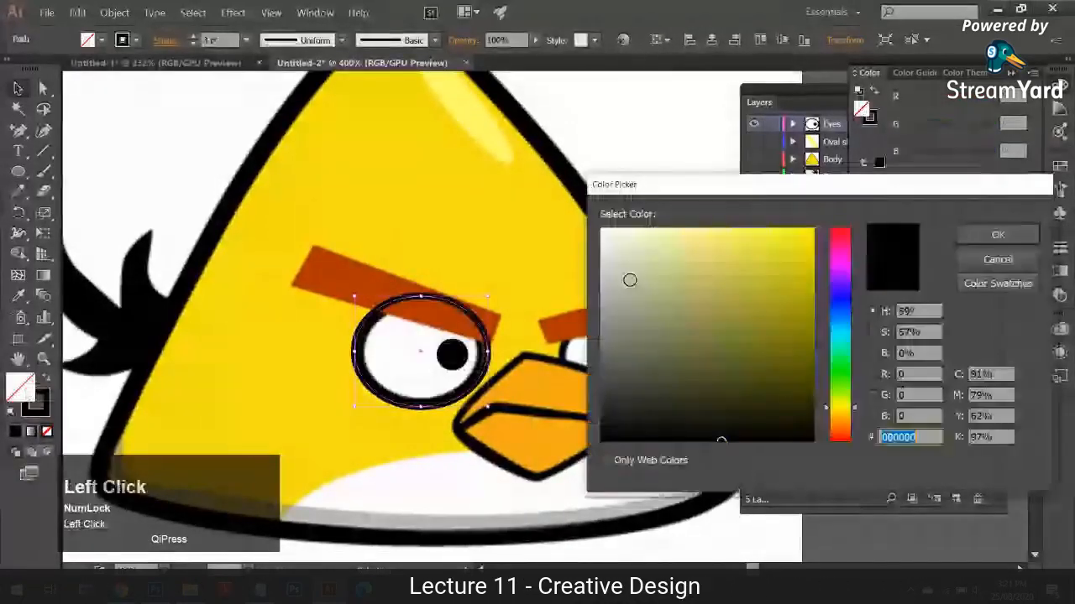
pyautogui.moveTo(630, 279); pyautogui.dragTo(599, 226)
pyautogui.click(998, 236)
pyautogui.click(189, 192)
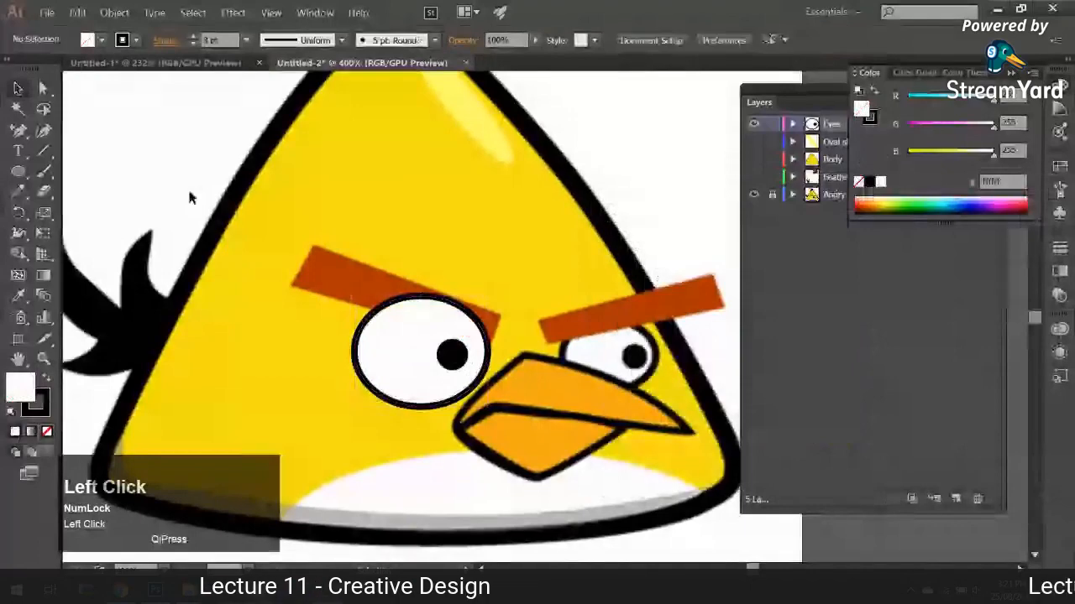
# - Draw an ellipse over the bird's smaller eye and remove its fill, keeping the black 3 pt stroke
pyautogui.press('l')
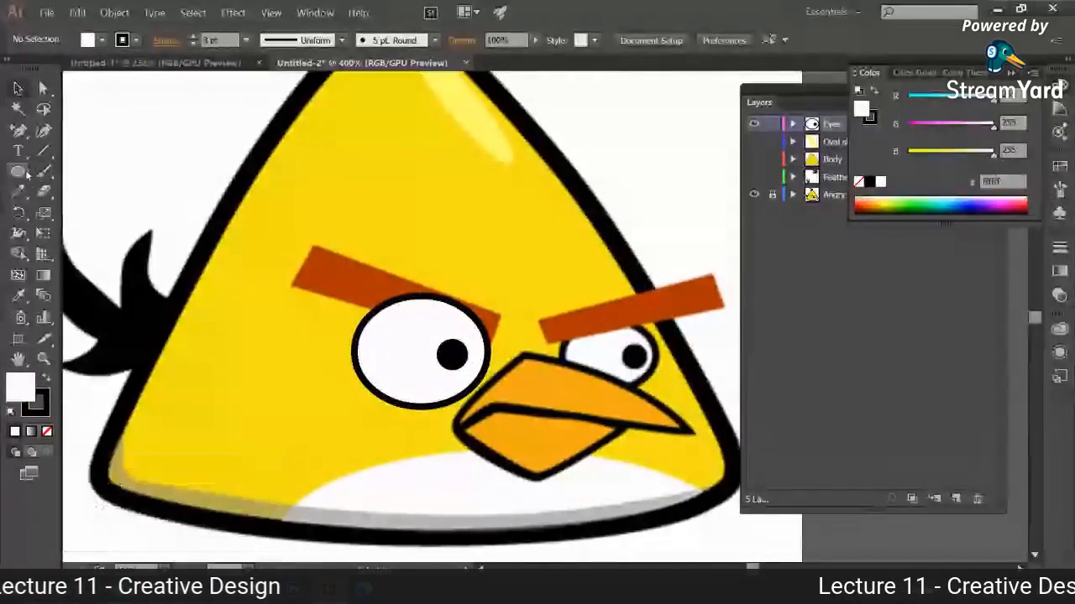
pyautogui.moveTo(621, 356); pyautogui.dragTo(656, 392)
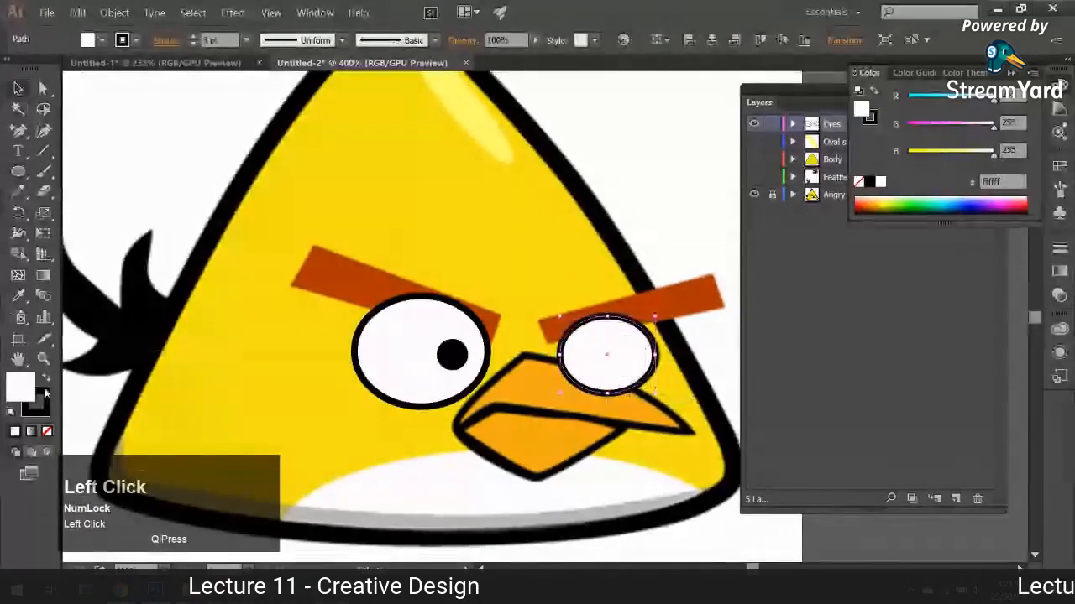
pyautogui.click(47, 432)
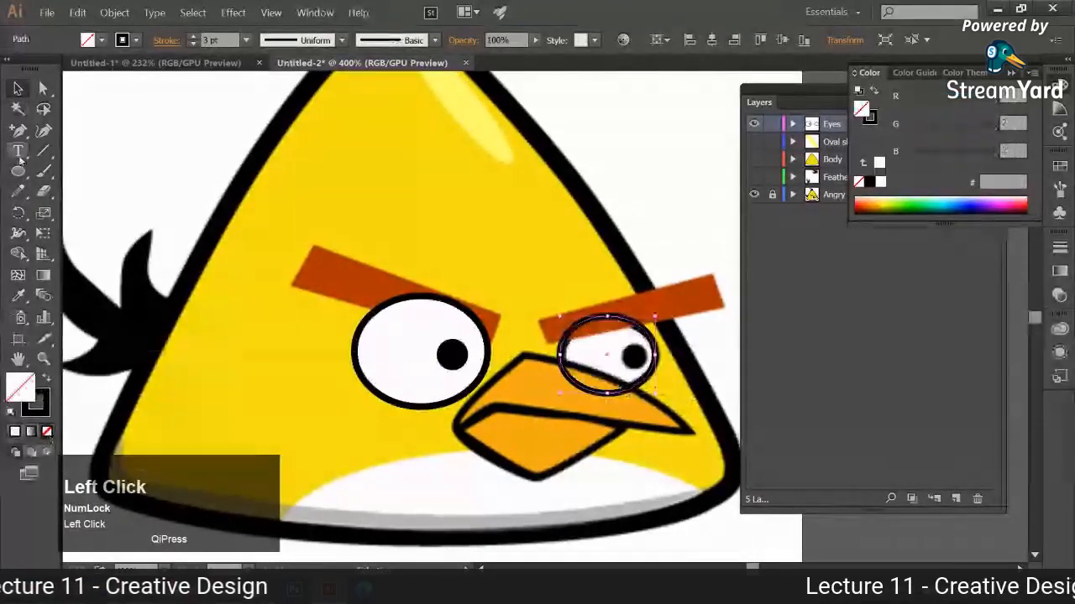
# - Draw a small circle over the smaller eye's pupil and make it solid black without an outline
pyautogui.moveTo(635, 358); pyautogui.dragTo(644, 366)
pyautogui.hotkey('ctrl', '=')
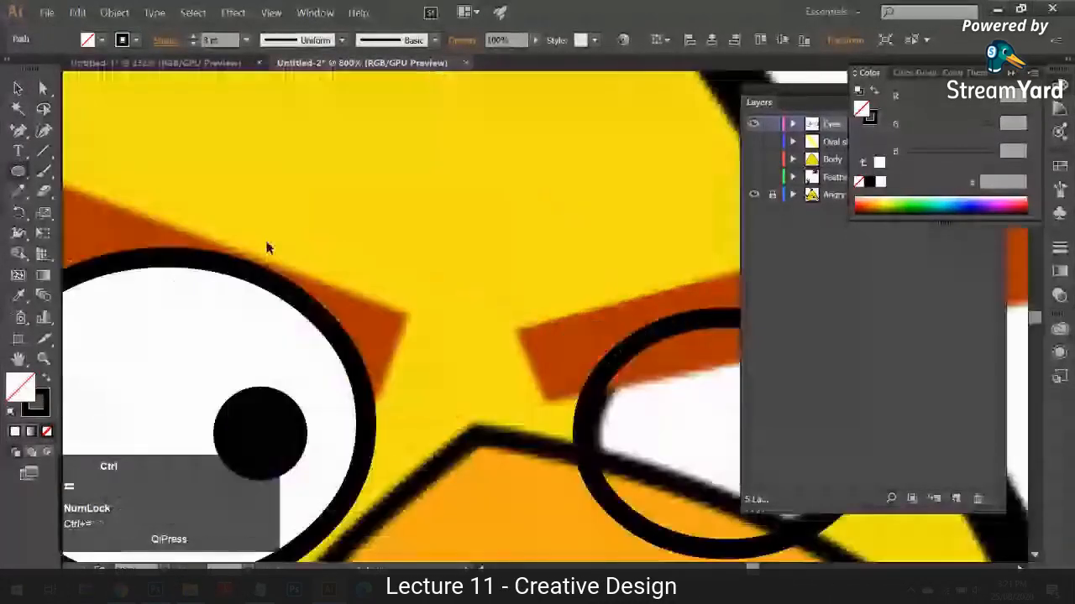
pyautogui.click(718, 370)
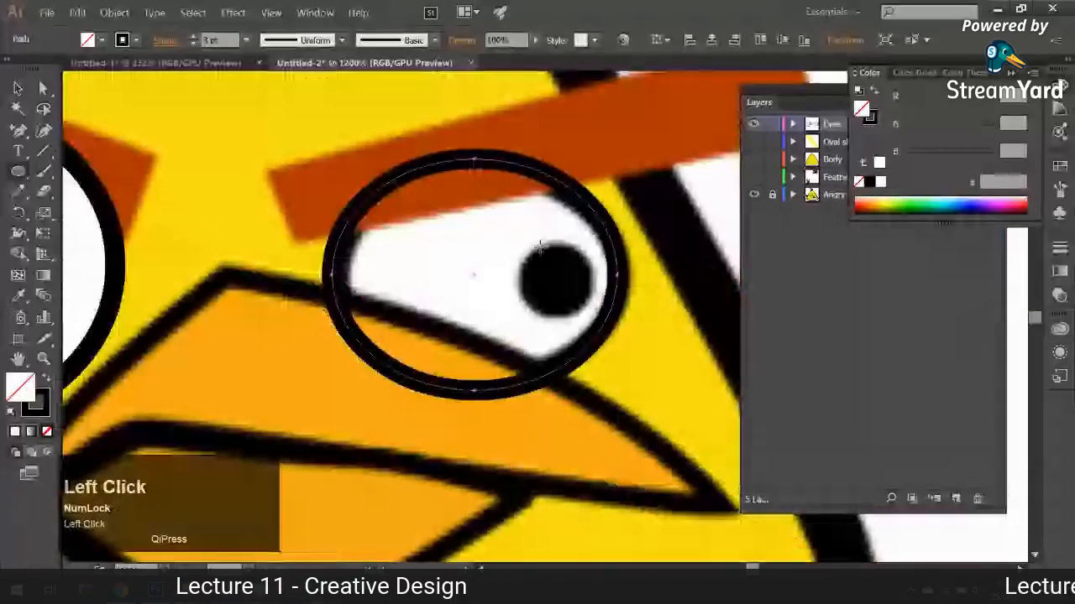
pyautogui.moveTo(557, 279); pyautogui.dragTo(592, 316)
pyautogui.click(47, 378)
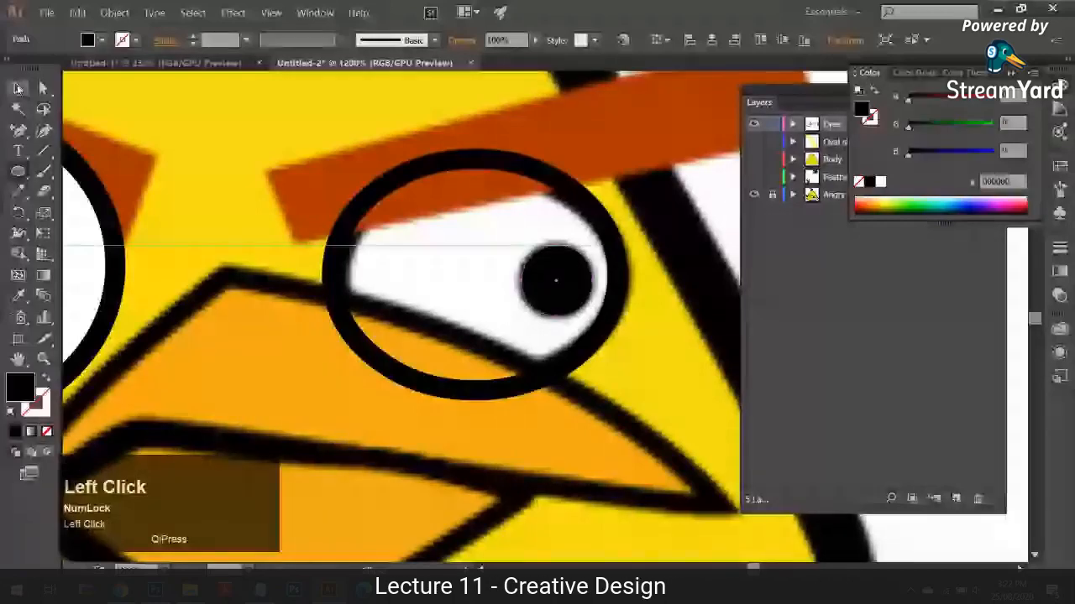
# - Copy the larger eye's white fill and black stroke to the smaller eye's ellipse with the Eyedropper
pyautogui.click(19, 88)
pyautogui.click(334, 260)
pyautogui.click(18, 295)
pyautogui.click(80, 257)
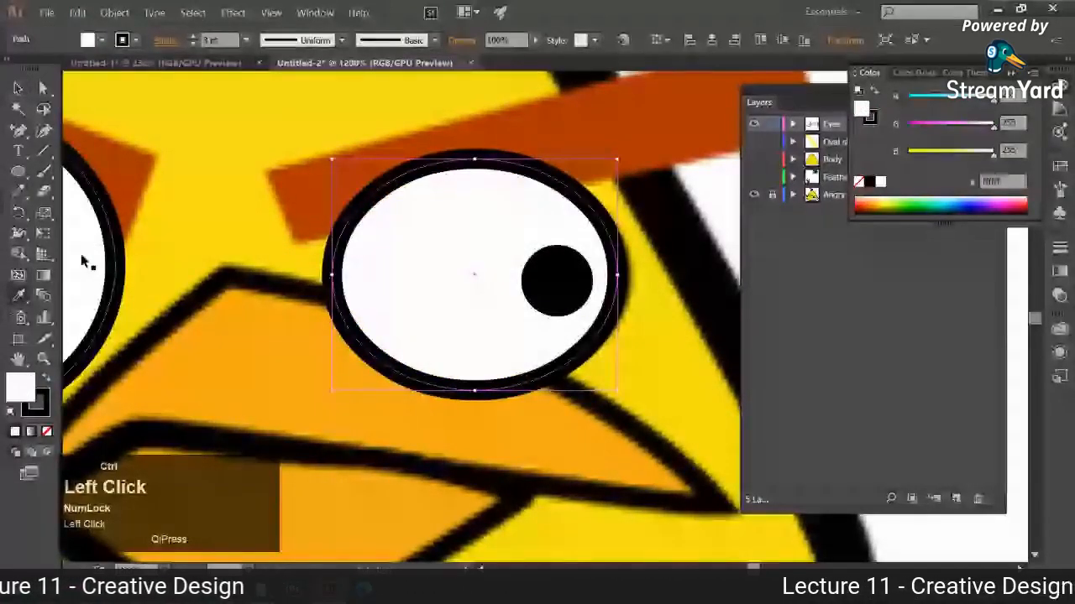
pyautogui.hotkey('ctrl', '-')
pyautogui.hotkey('ctrl', '-')
pyautogui.click(18, 88)
pyautogui.click(111, 280)
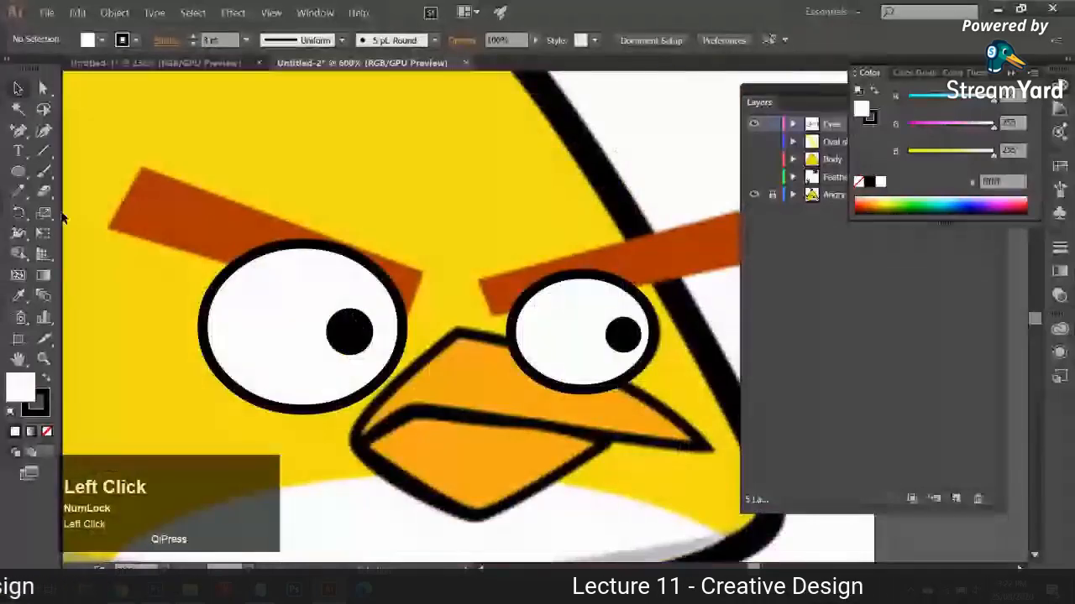
# - Lock the Eyes layer and add a new layer named "Eye rectangles" above it
pyautogui.click(1008, 74)
pyautogui.click(957, 498)
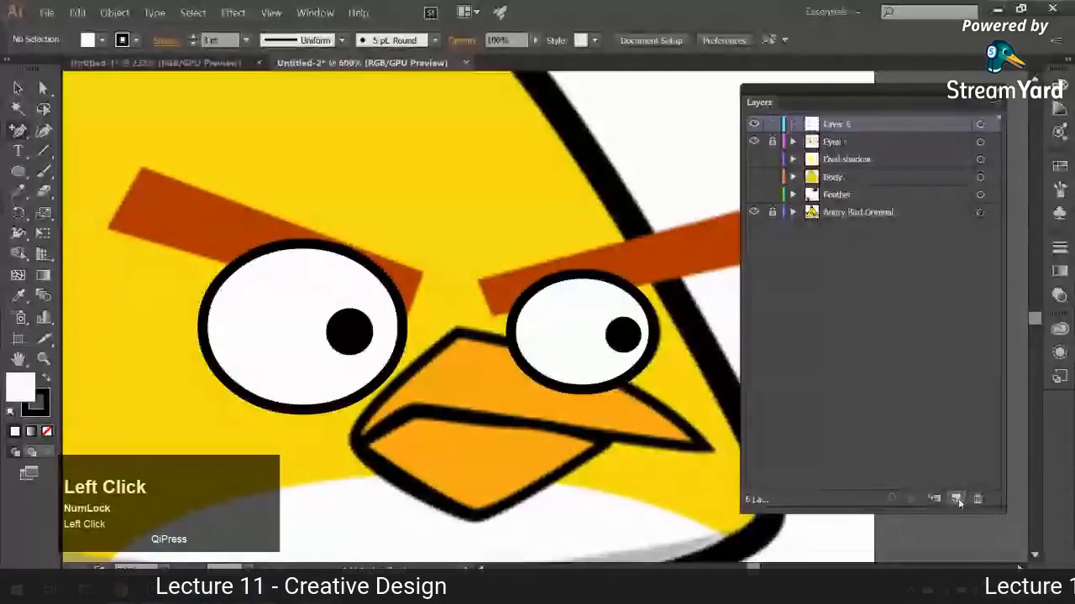
pyautogui.doubleClick(839, 124)
pyautogui.write('Eye re')
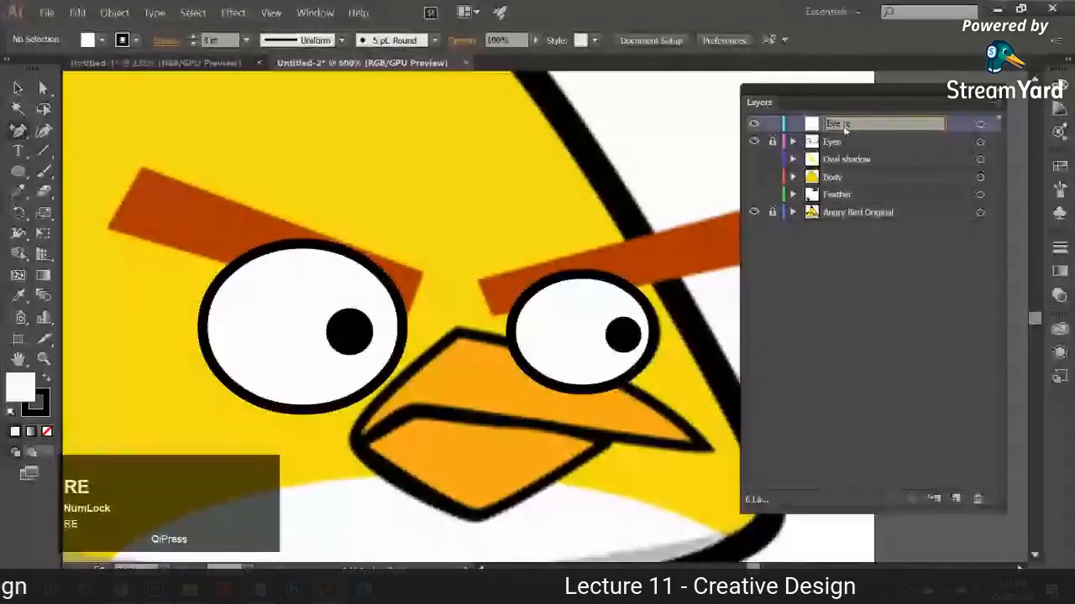
pyautogui.write('actan')
pyautogui.press('BackSpace')
pyautogui.press('BackSpace')
pyautogui.press('BackSpace')
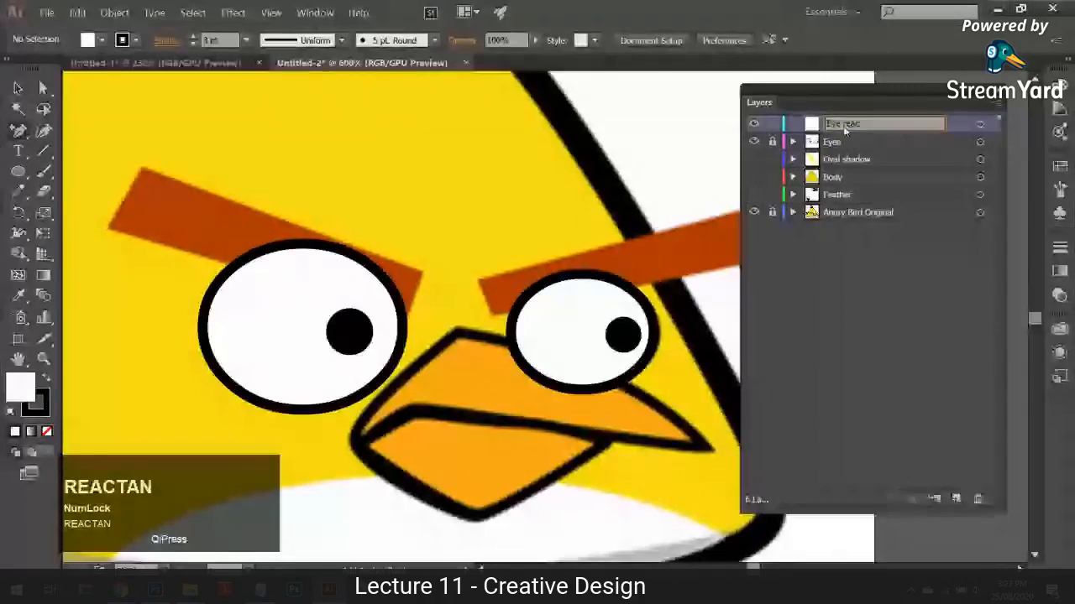
pyautogui.write('tangles')
pyautogui.press('Return')
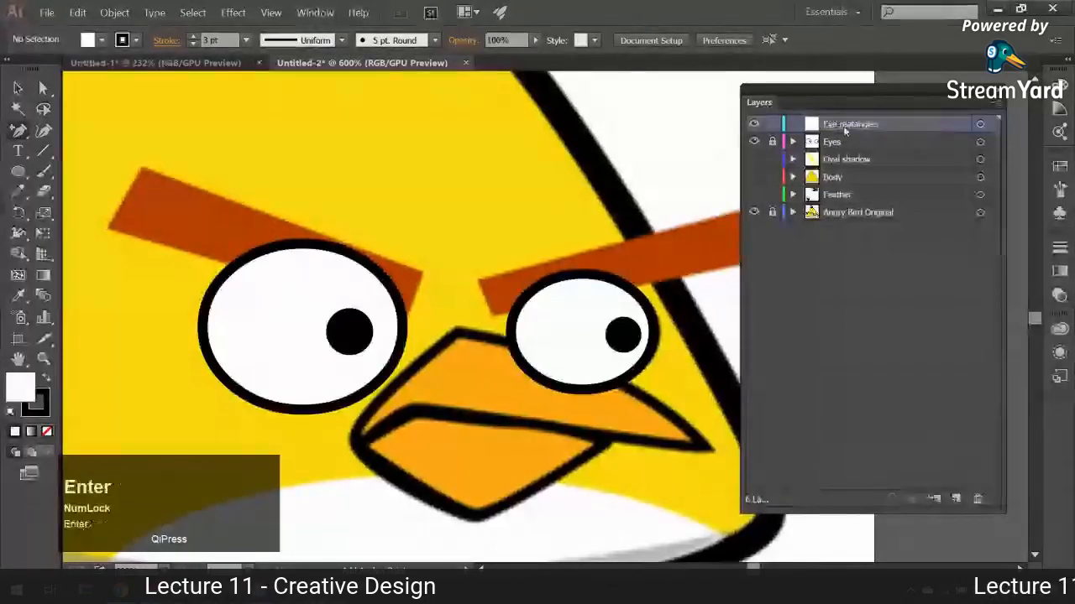
pyautogui.doubleClick(848, 124)
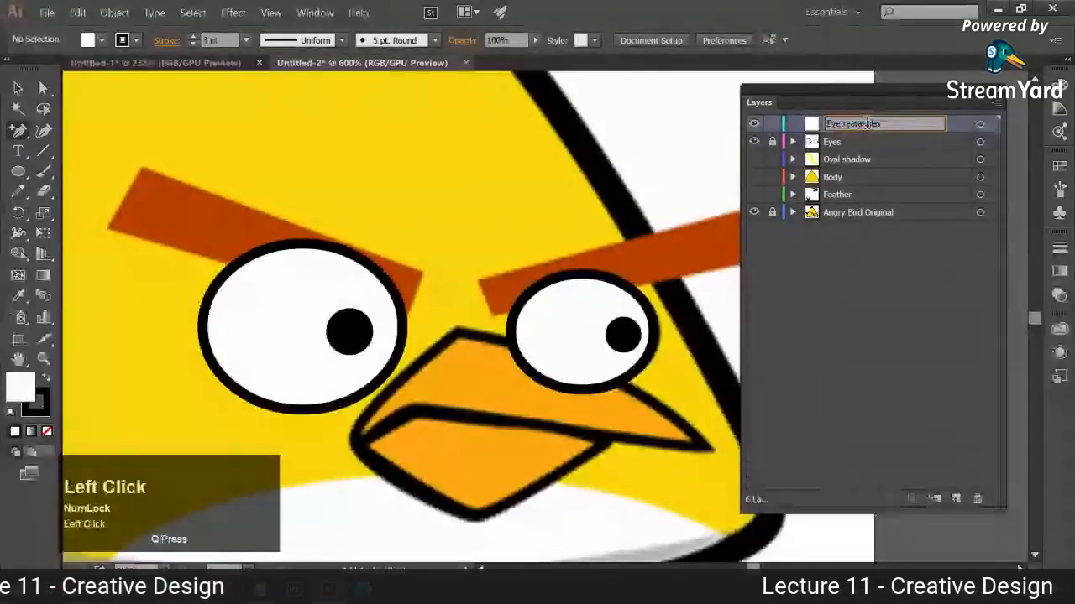
pyautogui.click(842, 124)
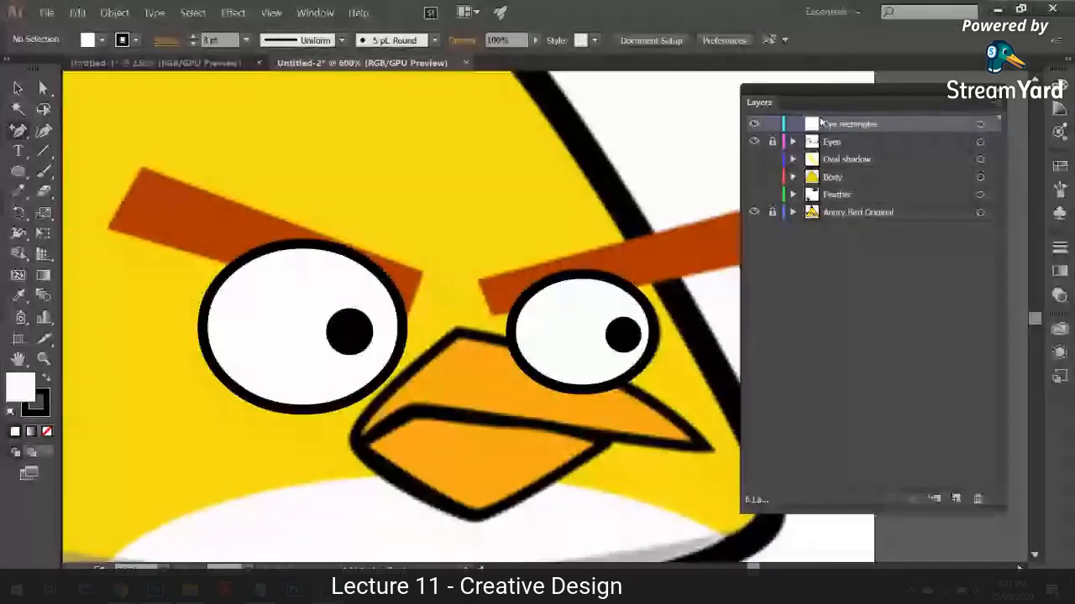
# - Trace the eyebrow above the larger eye as a four-cornered Pen shape and fill it with the reference eyebrow's sampled orange-brown, without a stroke
pyautogui.click(17, 171)
pyautogui.rightClick(18, 172)
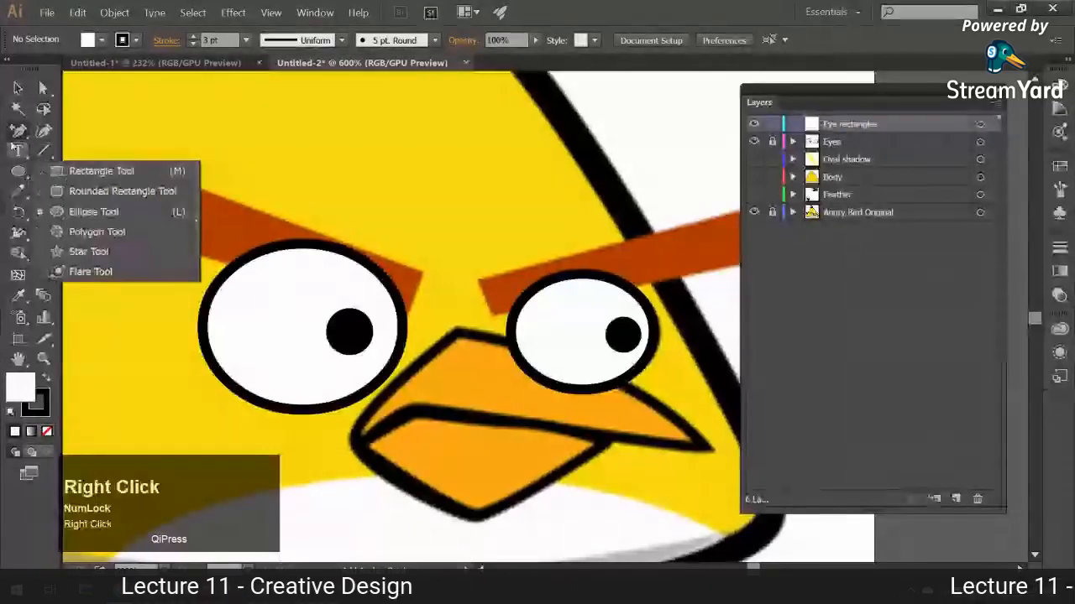
pyautogui.click(18, 130)
pyautogui.click(143, 171)
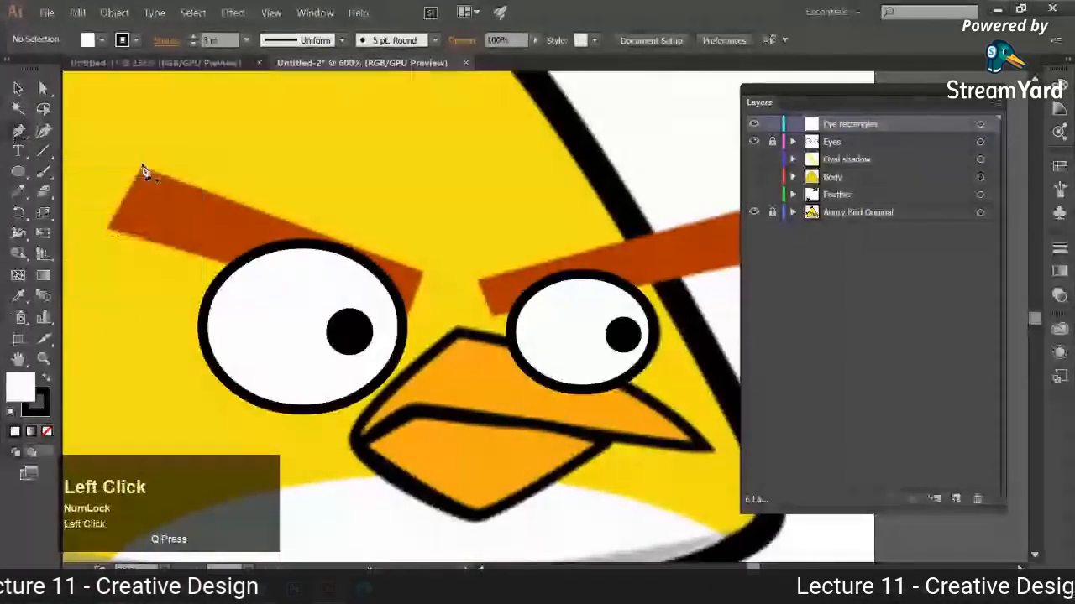
pyautogui.click(424, 276)
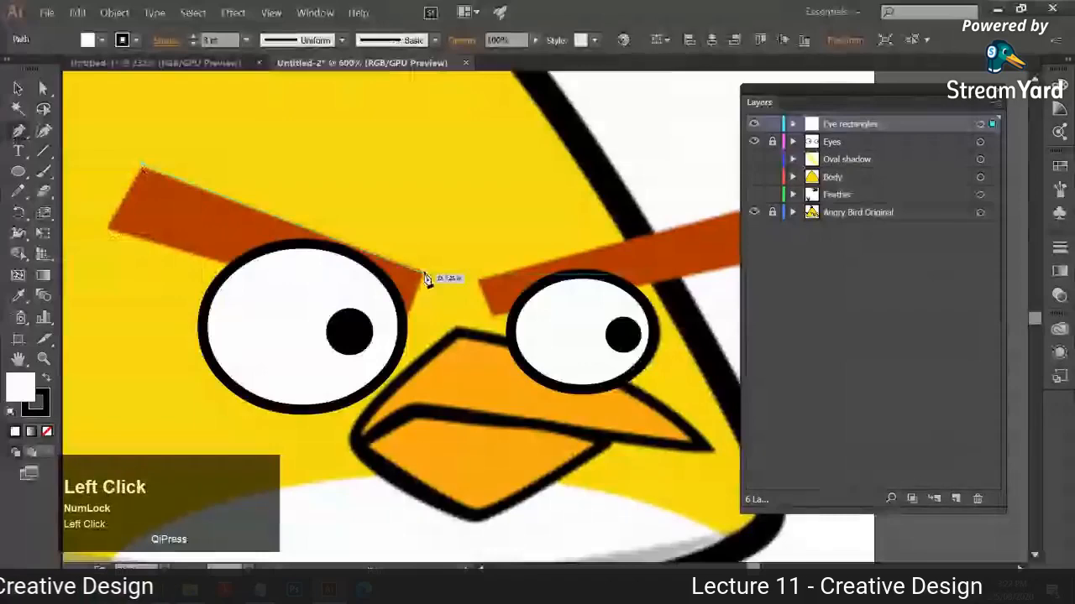
pyautogui.click(404, 322)
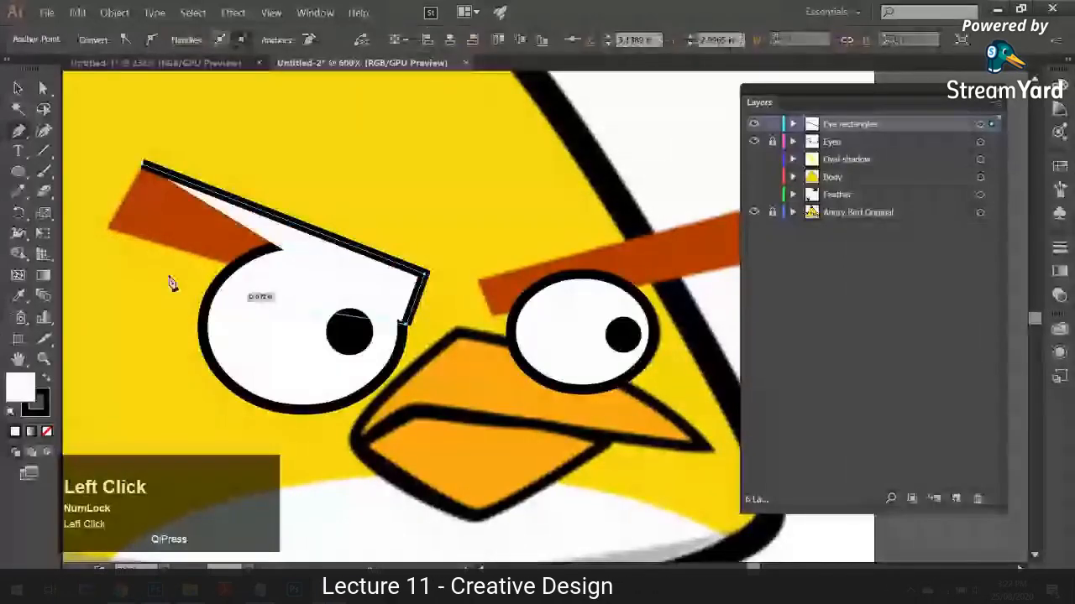
pyautogui.click(104, 229)
pyautogui.click(142, 165)
pyautogui.click(19, 296)
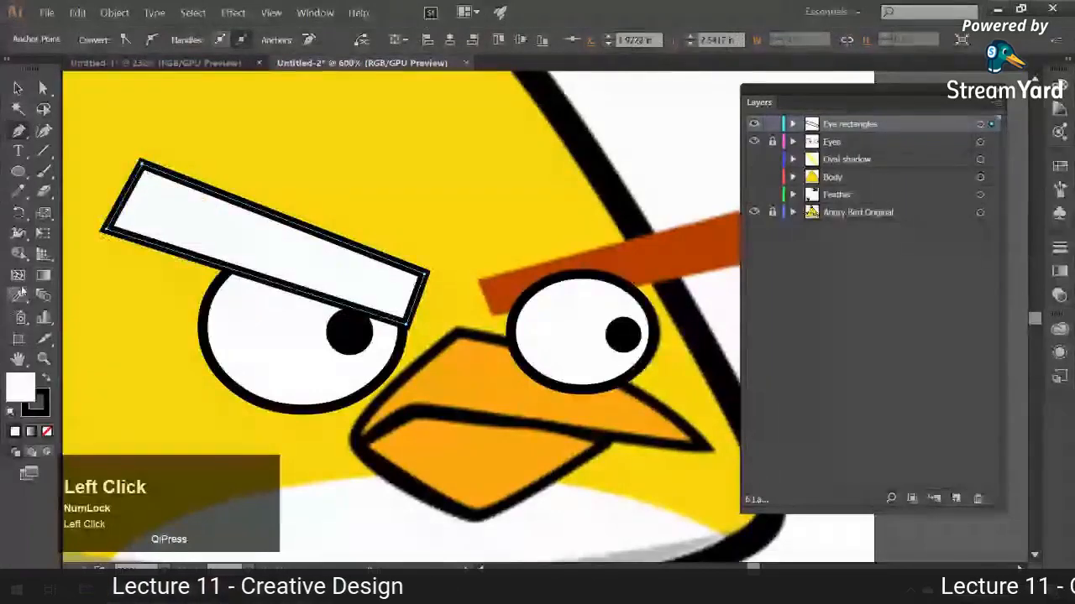
pyautogui.click(503, 291)
pyautogui.click(18, 88)
# - Trace the eyebrow above the smaller eye as a closed four-cornered Pen shape with the same orange-brown fill
pyautogui.press('space')
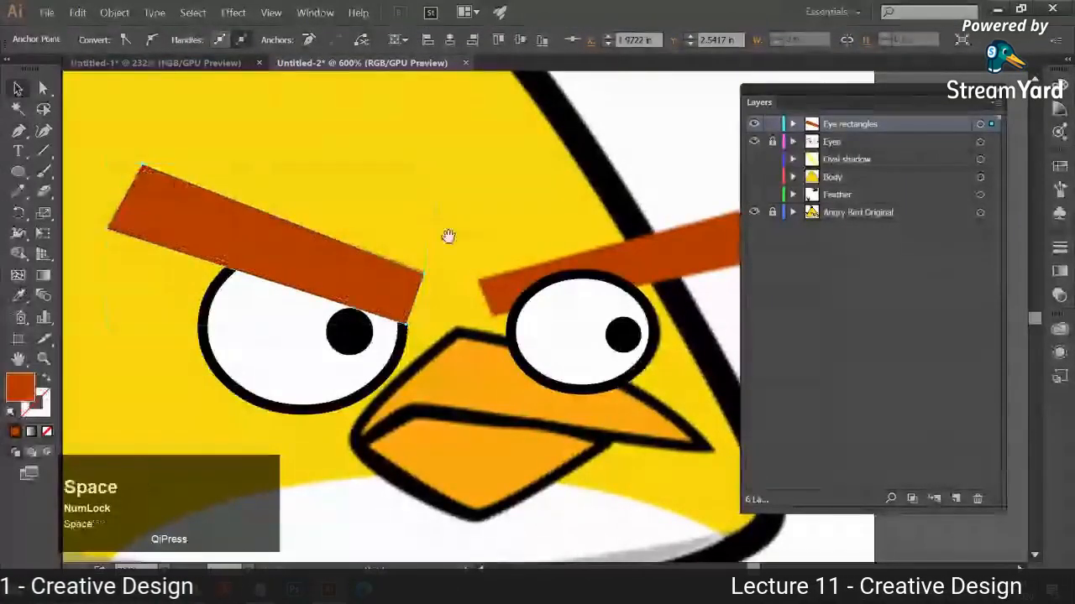
pyautogui.moveTo(446, 236); pyautogui.dragTo(276, 237)
pyautogui.click(569, 213)
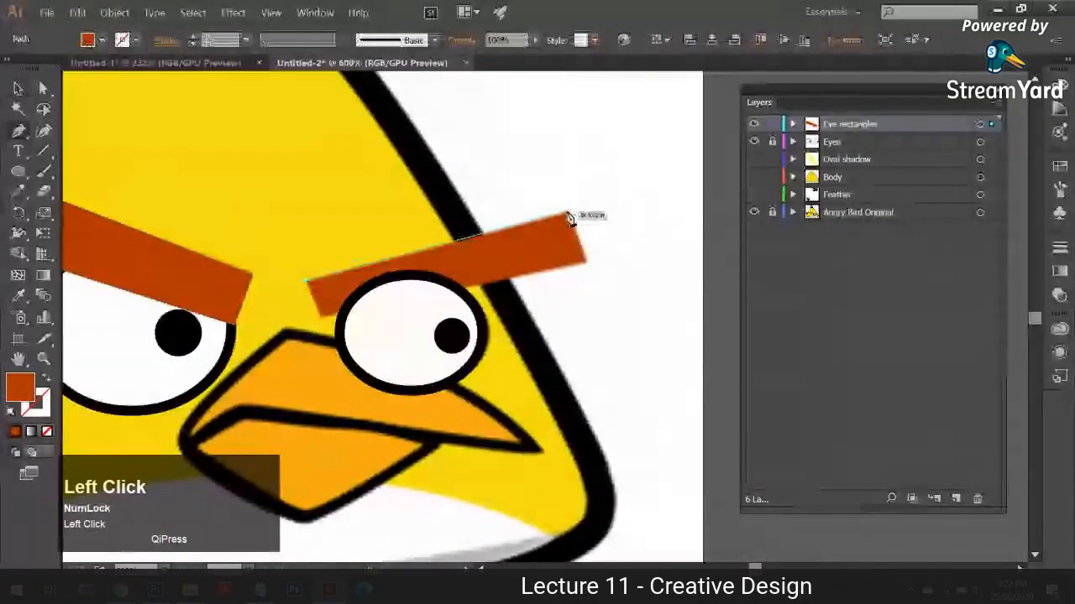
pyautogui.click(586, 267)
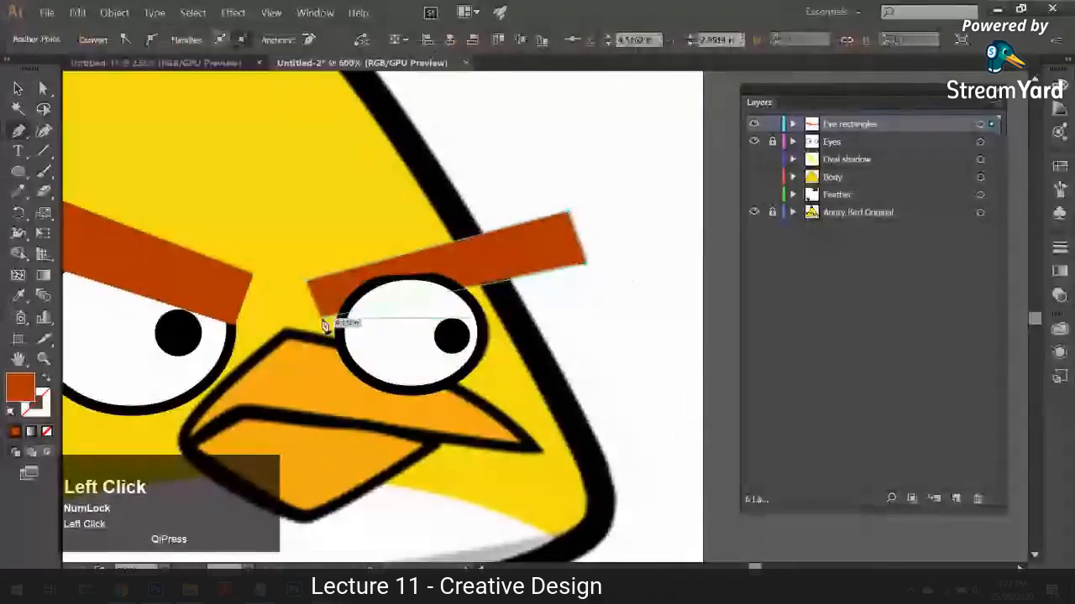
pyautogui.click(320, 314)
pyautogui.click(307, 283)
pyautogui.press('v')
pyautogui.click(276, 190)
# - Add a new layer named "Nose" above the Eye rectangles layer
pyautogui.moveTo(323, 260); pyautogui.dragTo(425, 278)
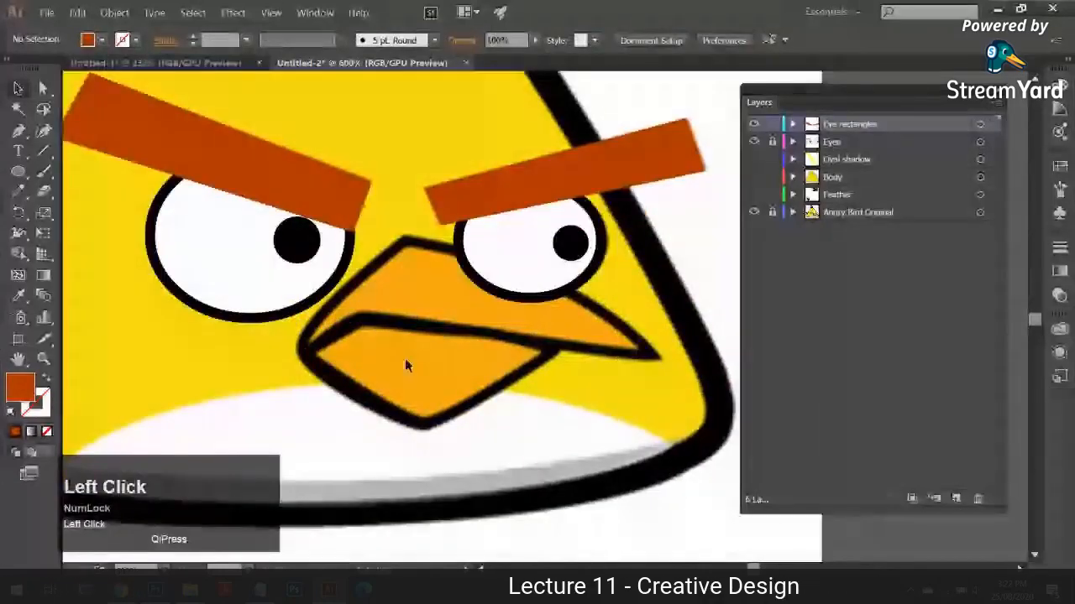
pyautogui.click(956, 498)
pyautogui.doubleClick(848, 126)
pyautogui.write('Nose')
pyautogui.press('Return')
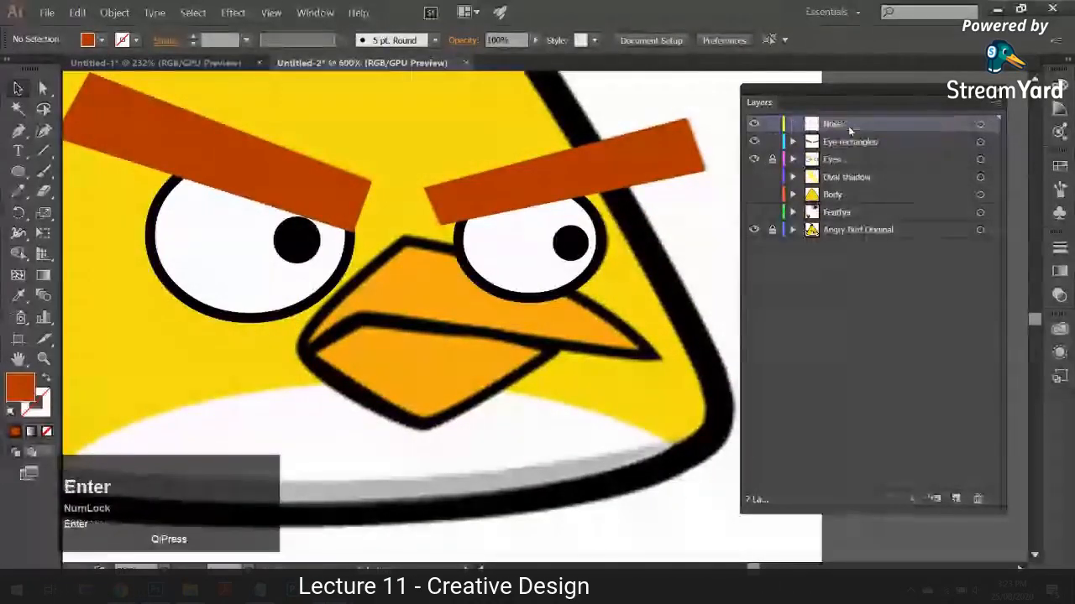
# - Try to trace the beak's whole outer outline with the Pen tool, swapping the orange-brown fill to the stroke
pyautogui.press('p')
pyautogui.click(304, 354)
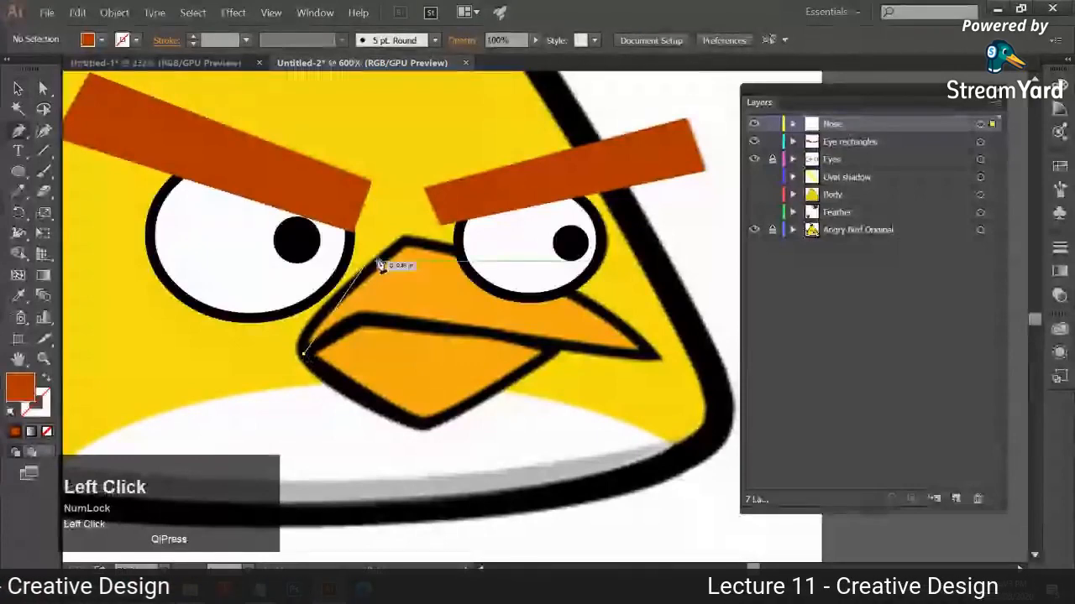
pyautogui.hotkey('ctrl', 'z')
pyautogui.click(300, 348)
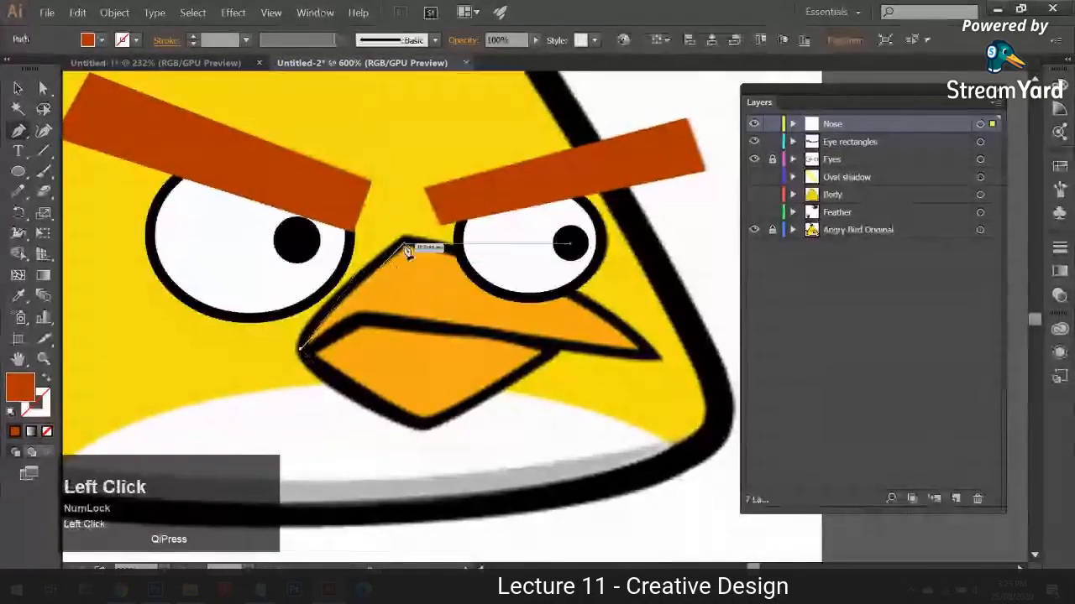
pyautogui.moveTo(406, 249); pyautogui.dragTo(410, 252)
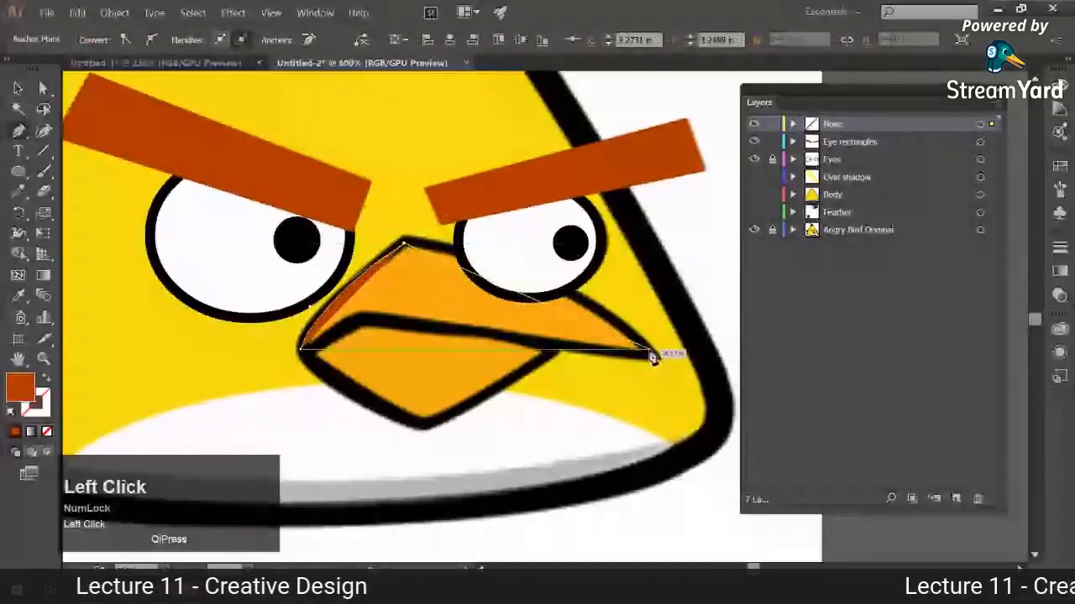
pyautogui.moveTo(653, 358); pyautogui.dragTo(757, 466)
pyautogui.click(50, 379)
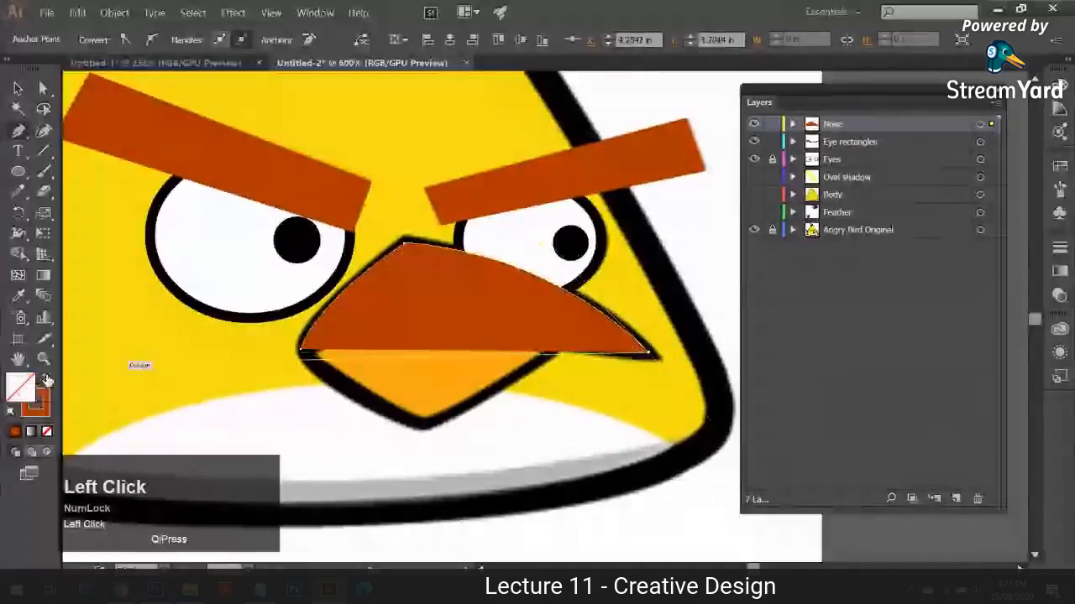
pyautogui.click(552, 345)
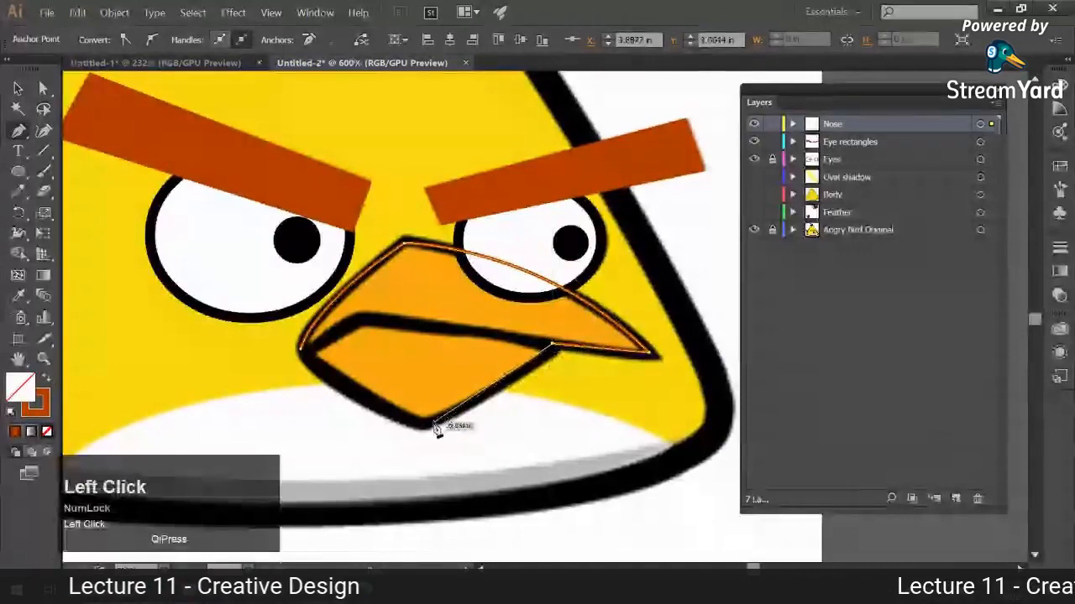
pyautogui.moveTo(429, 429)
pyautogui.mouseDown()
pyautogui.moveTo(355, 453)
pyautogui.moveTo(424, 435)
pyautogui.mouseUp()
pyautogui.click(302, 347)
pyautogui.moveTo(302, 347); pyautogui.dragTo(260, 307)
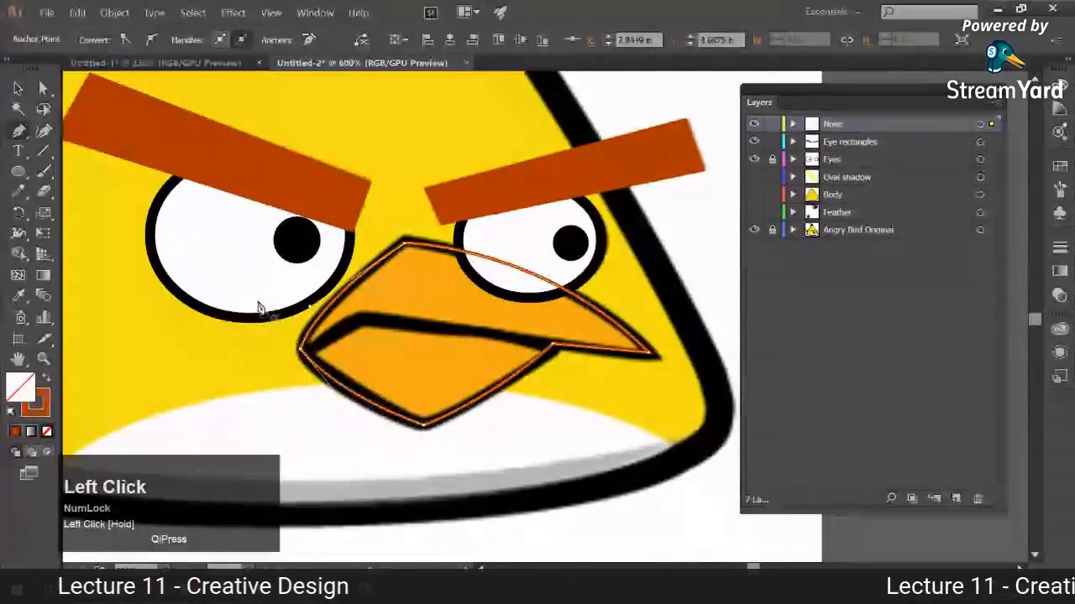
# - Undo the entire traced beak outline back to its first anchor point
pyautogui.hotkey('ctrl', 'z')
pyautogui.hotkey('ctrl', 'z')
pyautogui.hotkey('ctrl', 'z')
pyautogui.hotkey('ctrl', 'z')
pyautogui.hotkey('ctrl', 'z')
pyautogui.hotkey('ctrl', 'z')
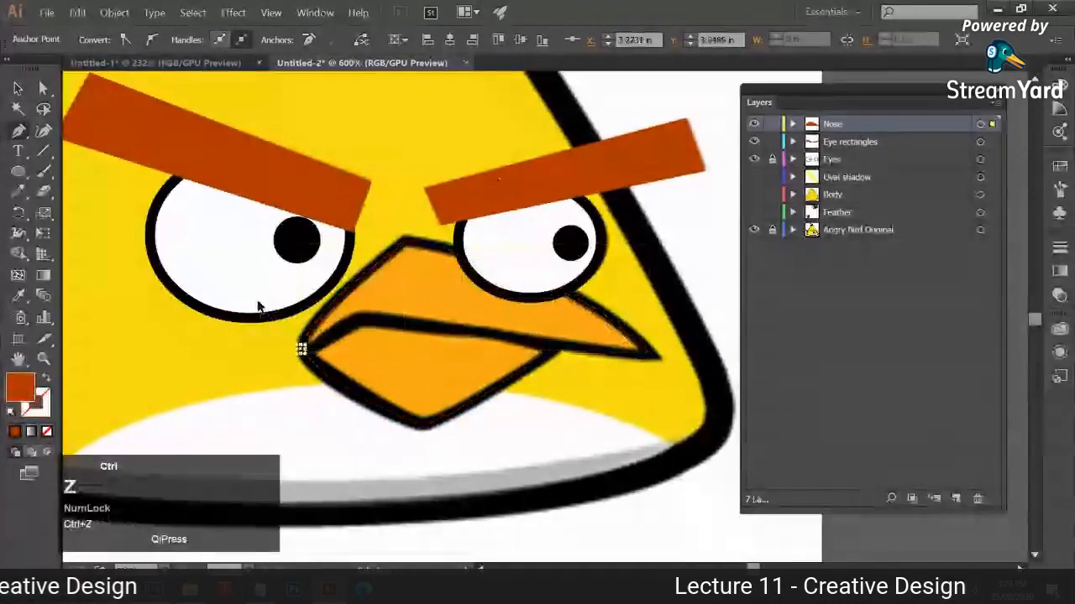
pyautogui.hotkey('ctrl', 'z')
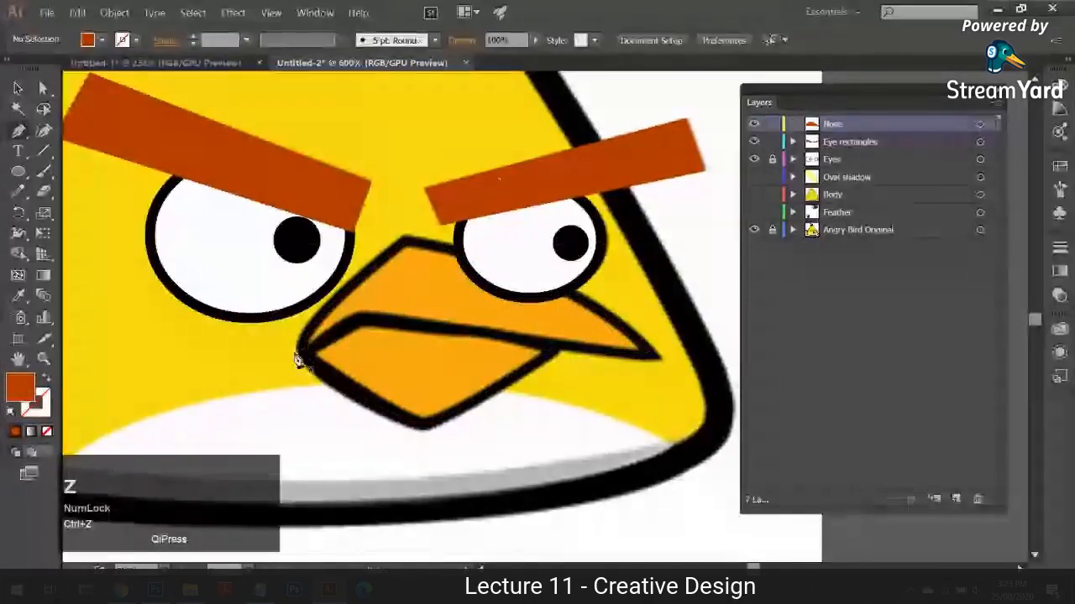
# - Trace the beak's whole outer outline as a closed Pen path, swapping the orange-brown fill to the stroke, and deselect it
pyautogui.click(299, 359)
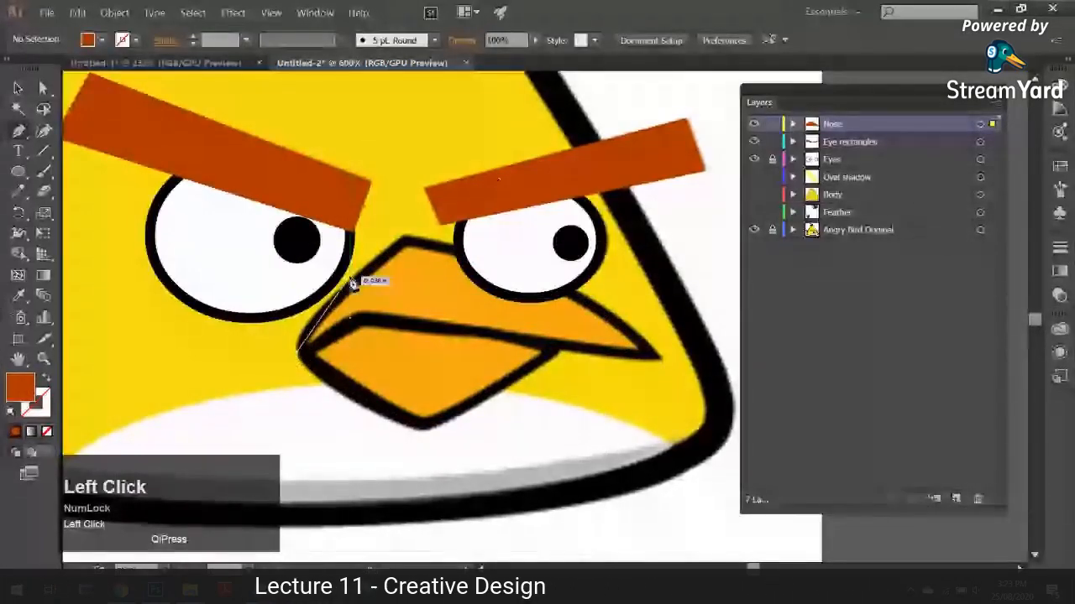
pyautogui.hotkey('ctrl', 'z')
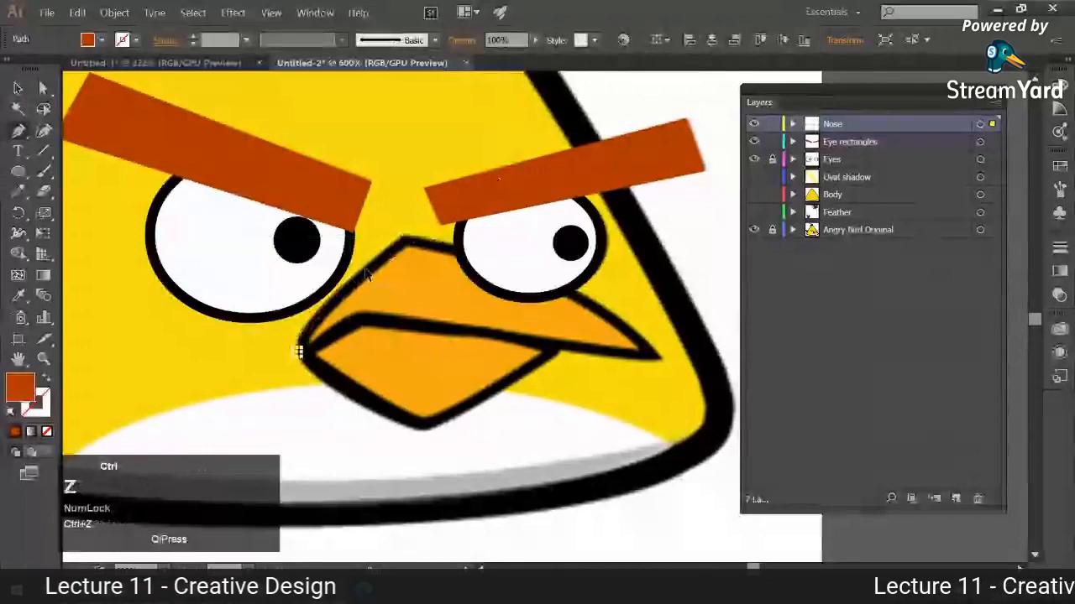
pyautogui.click(401, 242)
pyautogui.moveTo(401, 242); pyautogui.dragTo(537, 301)
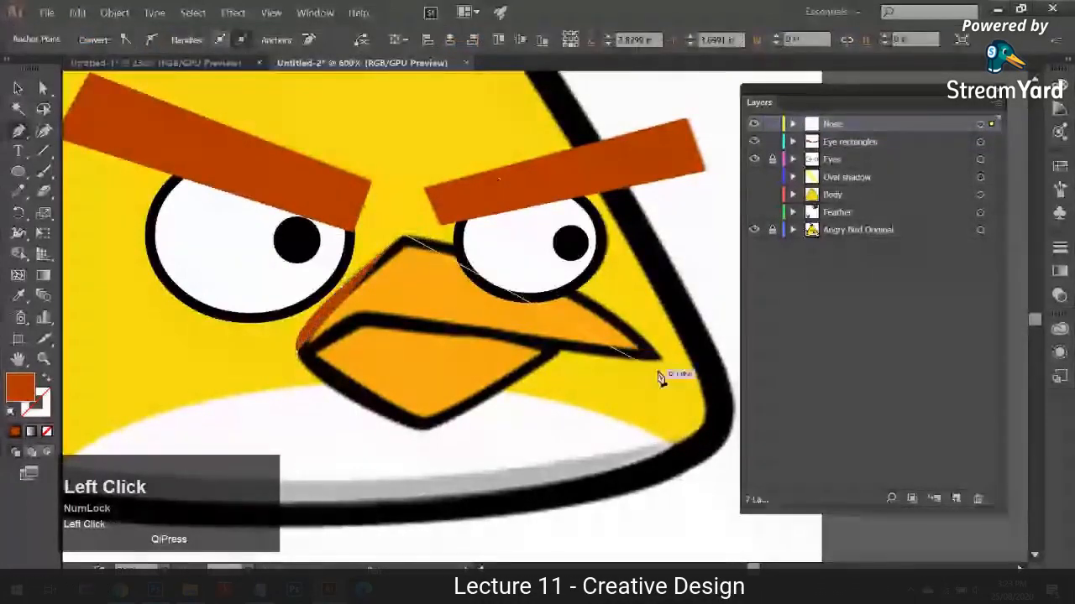
pyautogui.click(662, 362)
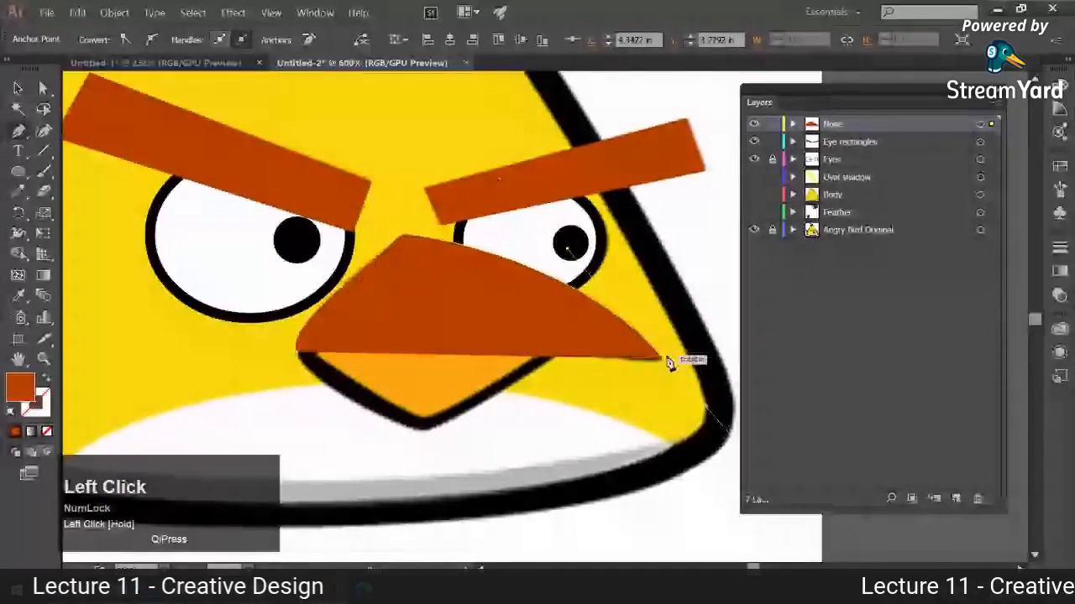
pyautogui.click(663, 361)
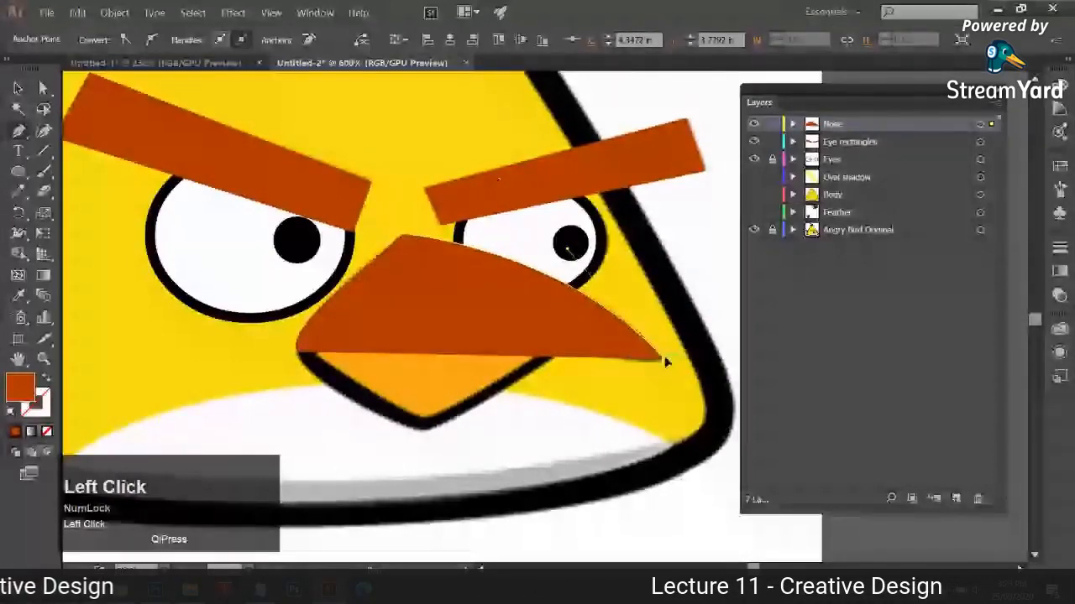
pyautogui.hotkey('shift', 'x')
pyautogui.moveTo(560, 354)
pyautogui.mouseDown()
pyautogui.moveTo(476, 335)
pyautogui.moveTo(561, 354)
pyautogui.mouseUp()
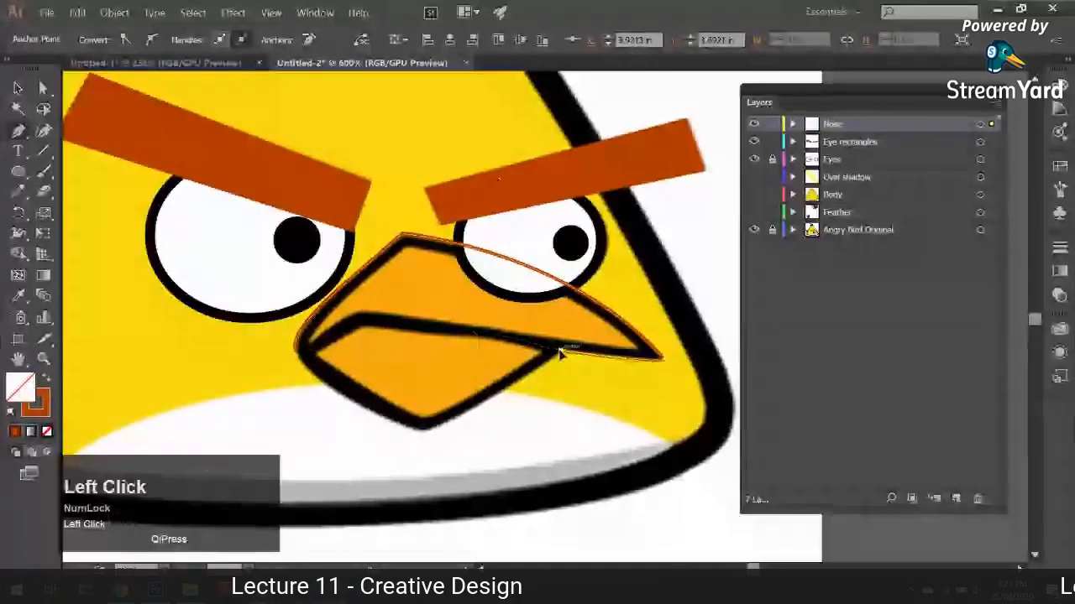
pyautogui.moveTo(422, 429); pyautogui.dragTo(426, 437)
pyautogui.moveTo(267, 300); pyautogui.dragTo(266, 301)
pyautogui.click(18, 88)
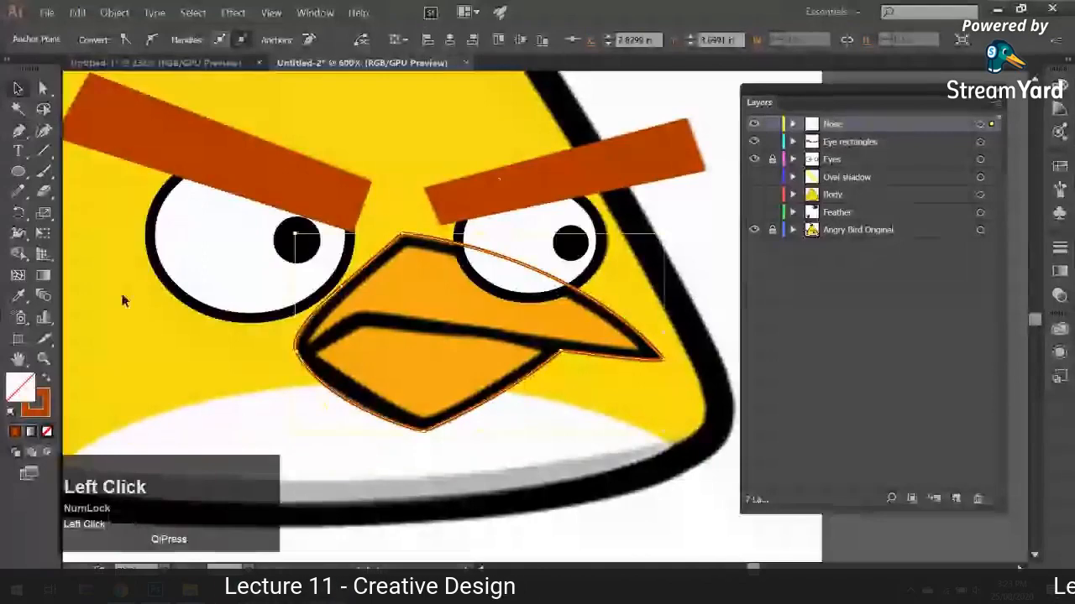
pyautogui.click(122, 301)
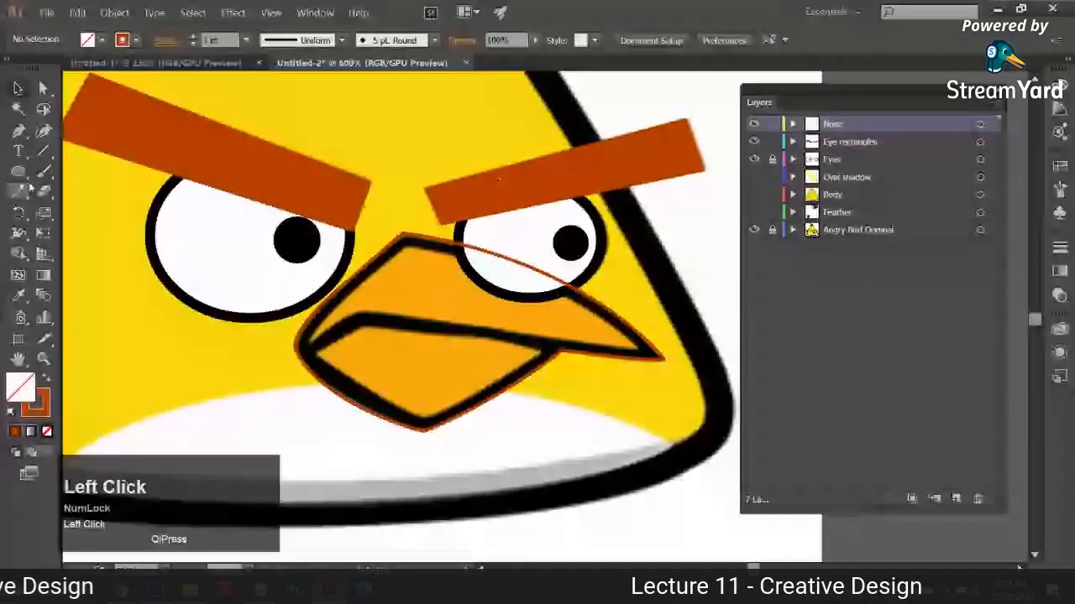
# - Trace the inner orange area of the upper beak as a closed Pen path inside the black outline and deselect it
pyautogui.click(19, 131)
pyautogui.click(309, 343)
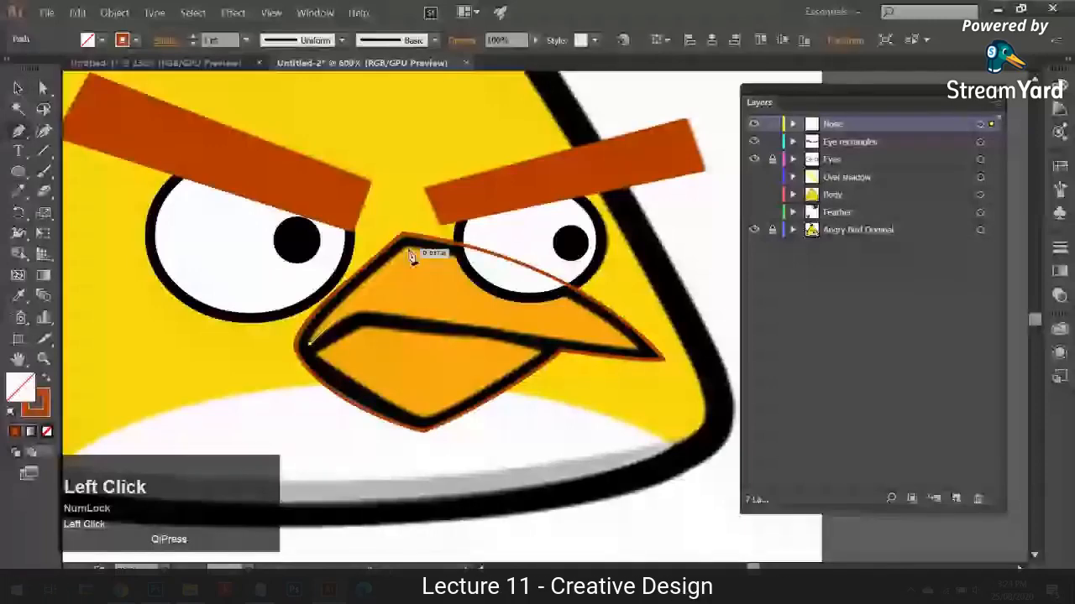
pyautogui.click(408, 250)
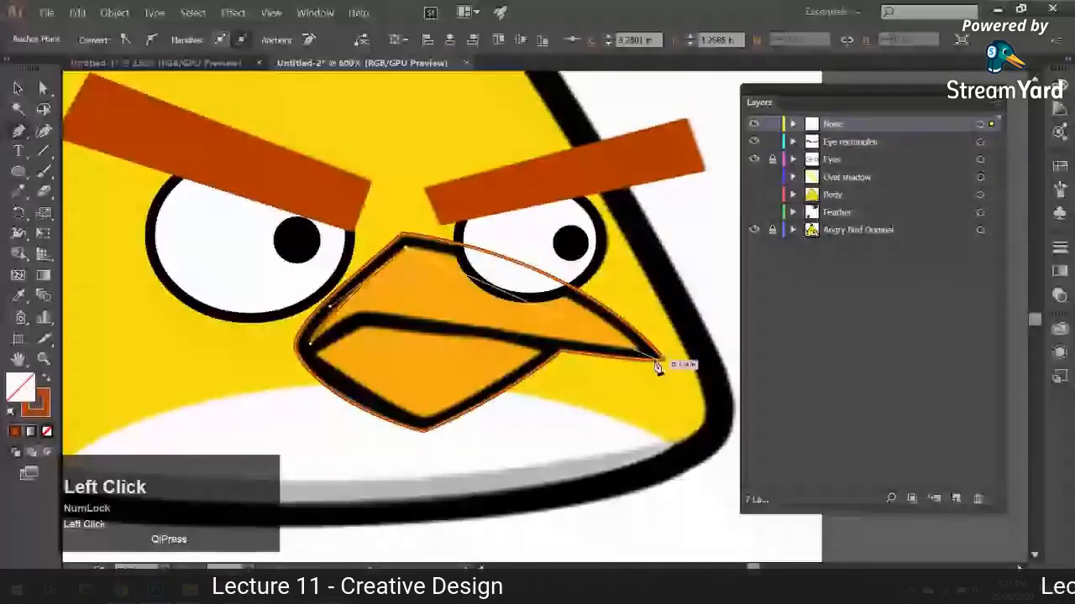
pyautogui.moveTo(658, 367); pyautogui.dragTo(349, 324)
pyautogui.click(309, 345)
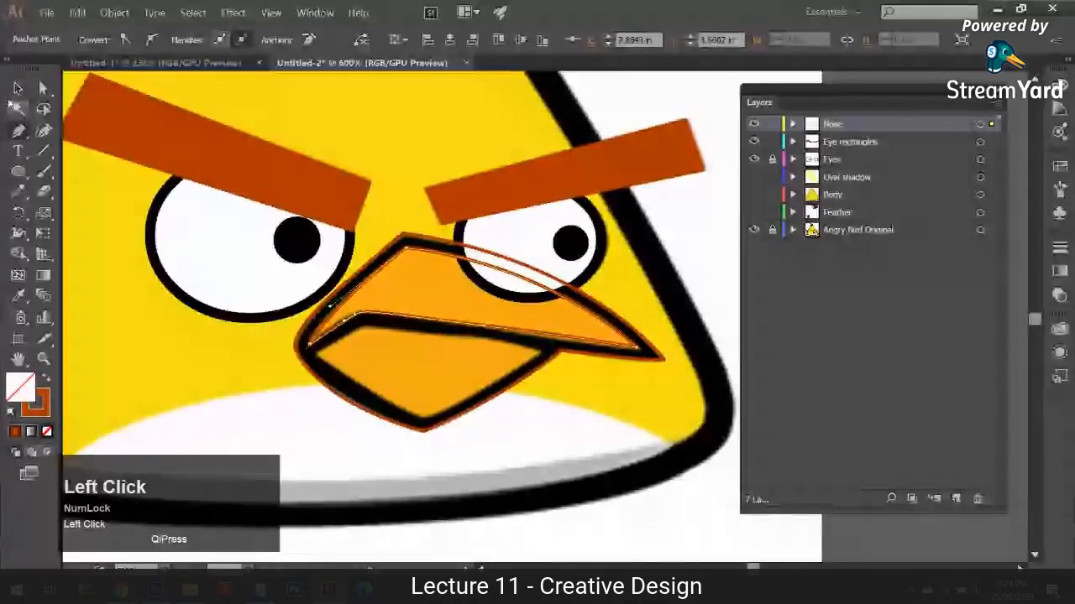
pyautogui.click(18, 88)
pyautogui.click(141, 288)
# - Trace the inner orange area of the lower beak as a closed Pen path inside the black outline
pyautogui.click(17, 132)
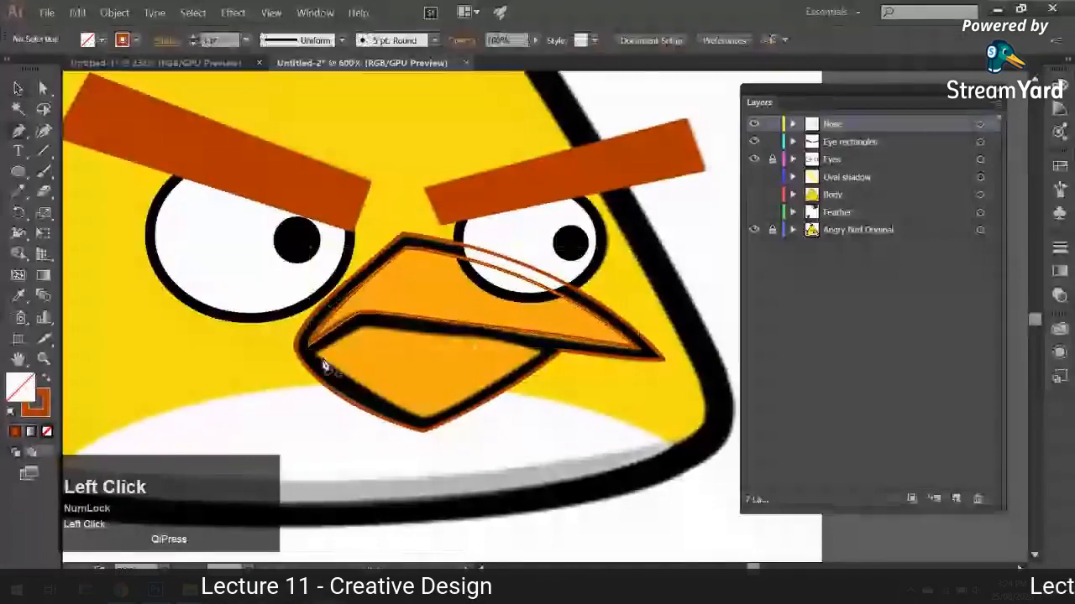
pyautogui.click(363, 339)
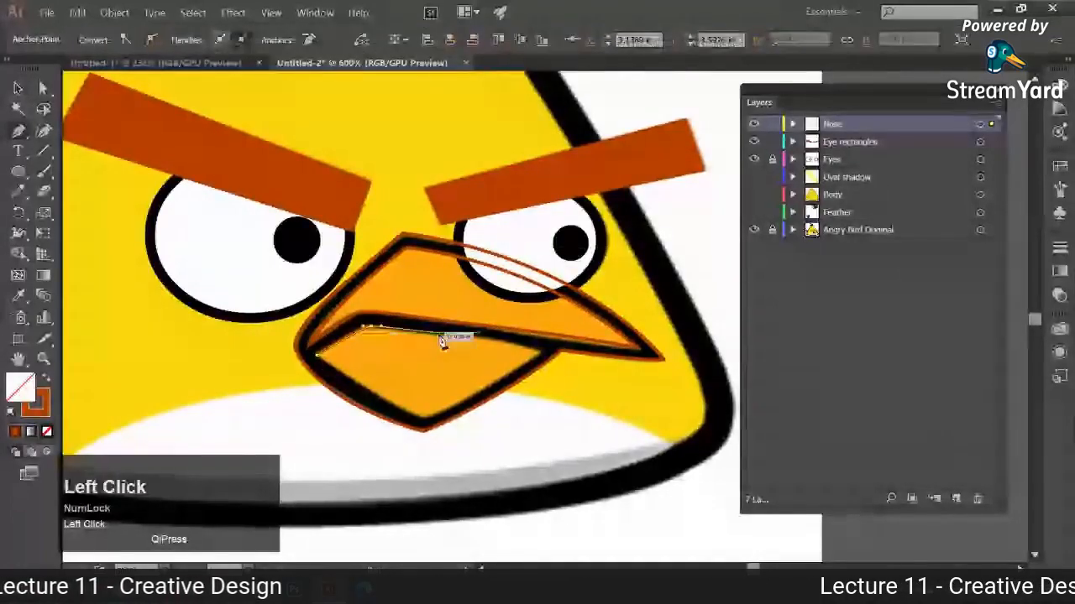
pyautogui.moveTo(538, 342); pyautogui.dragTo(543, 360)
pyautogui.click(541, 354)
pyautogui.moveTo(429, 416); pyautogui.dragTo(420, 418)
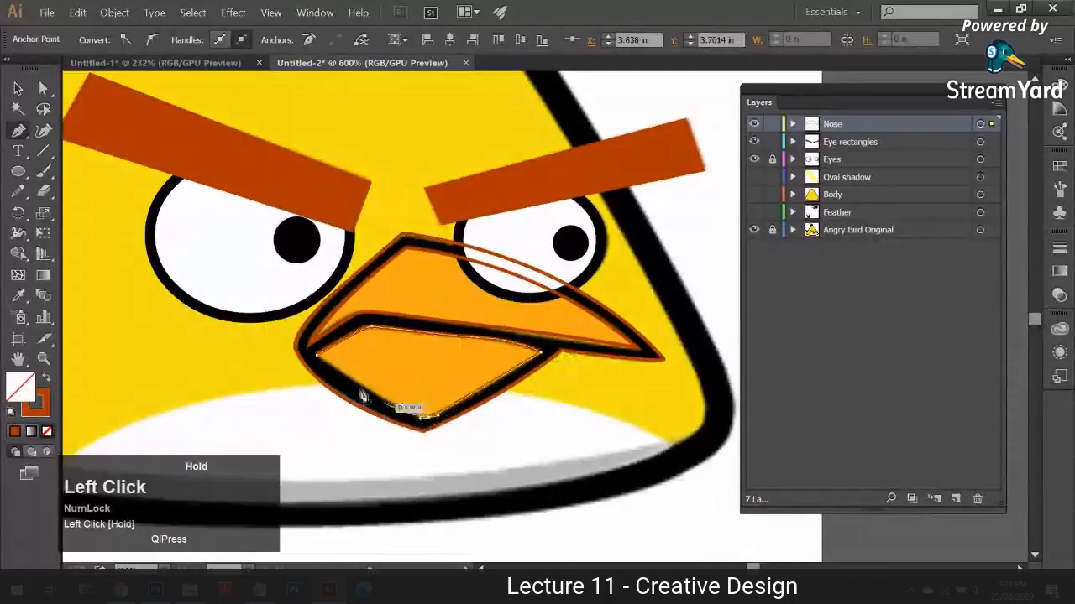
pyautogui.click(319, 362)
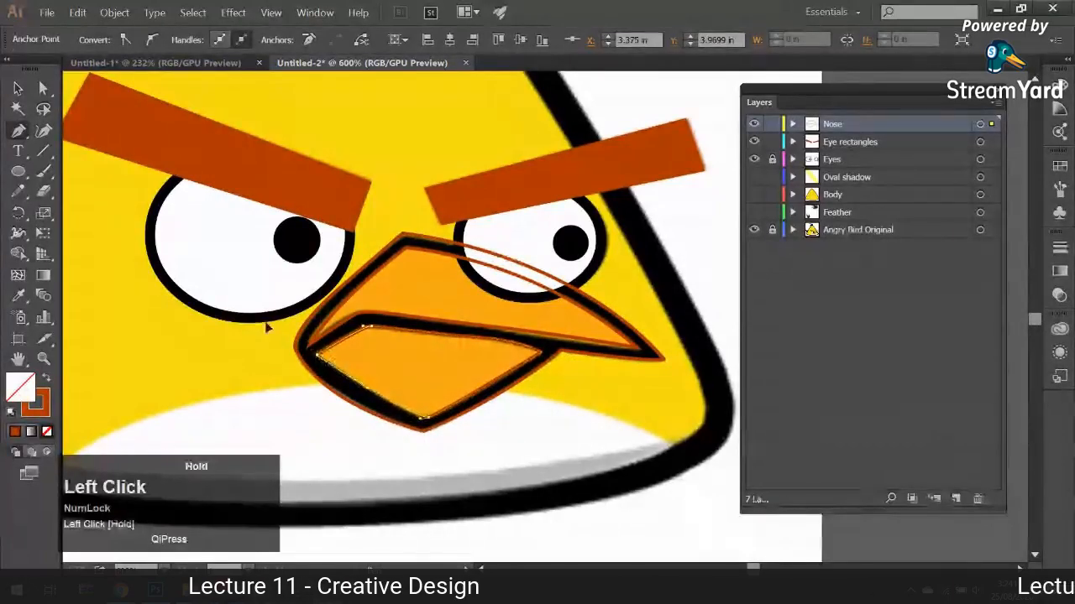
pyautogui.click(16, 87)
pyautogui.click(373, 271)
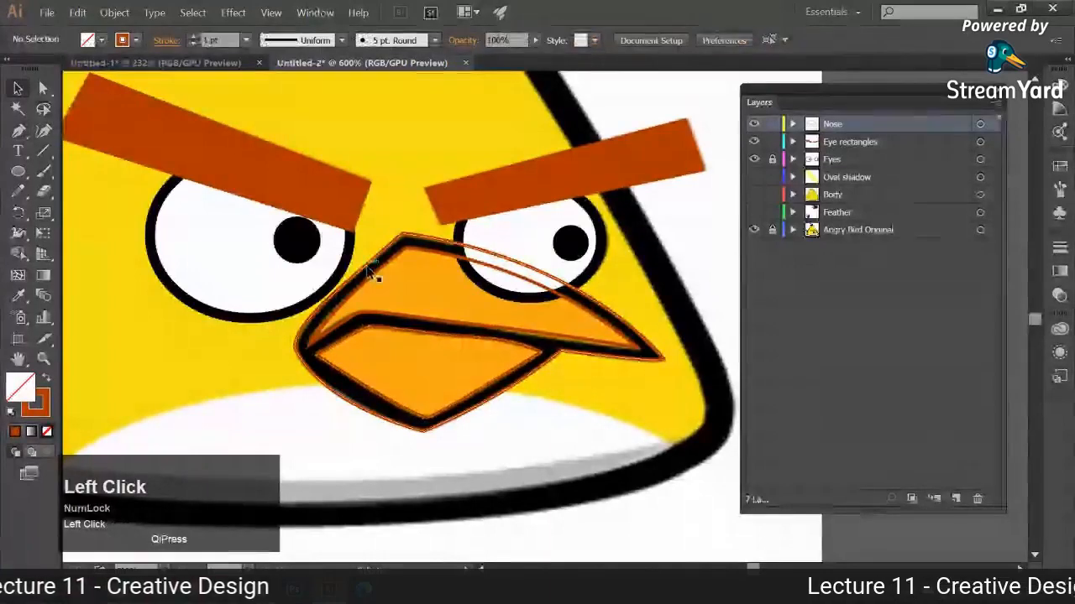
# - Try to turn the beak's outer outline into a filled shape without stroke, coloured black (000000)
pyautogui.click(373, 271)
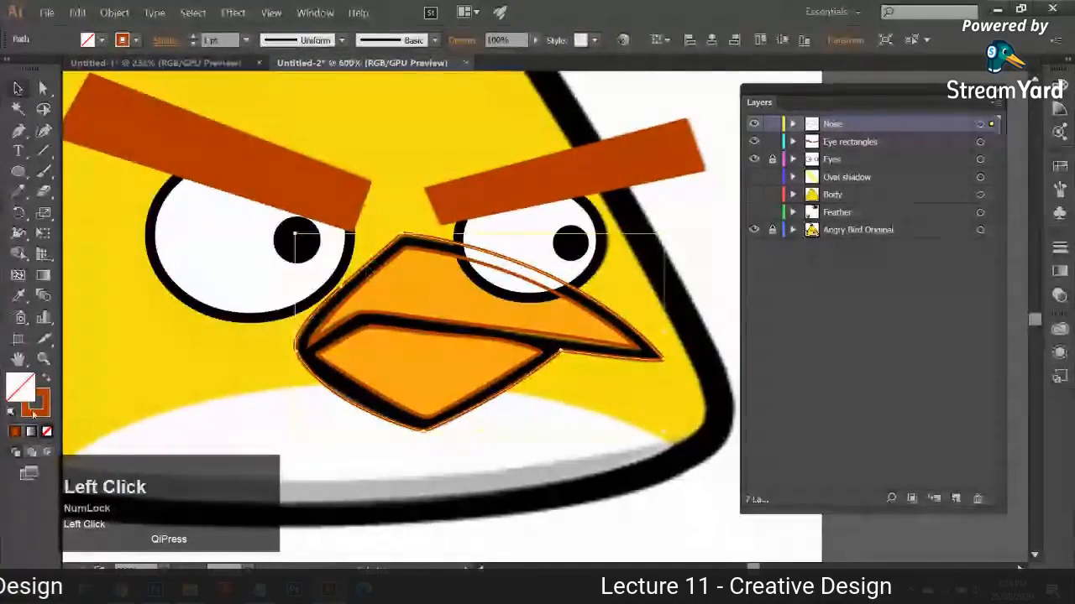
pyautogui.click(46, 382)
pyautogui.doubleClick(20, 386)
pyautogui.moveTo(710, 301); pyautogui.dragTo(579, 457)
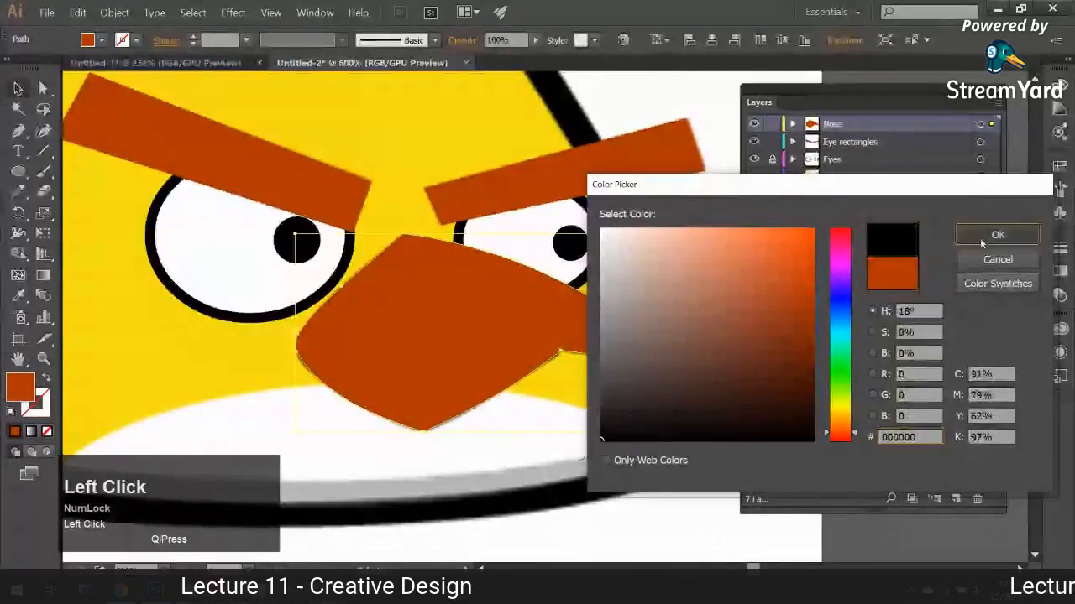
pyautogui.click(982, 243)
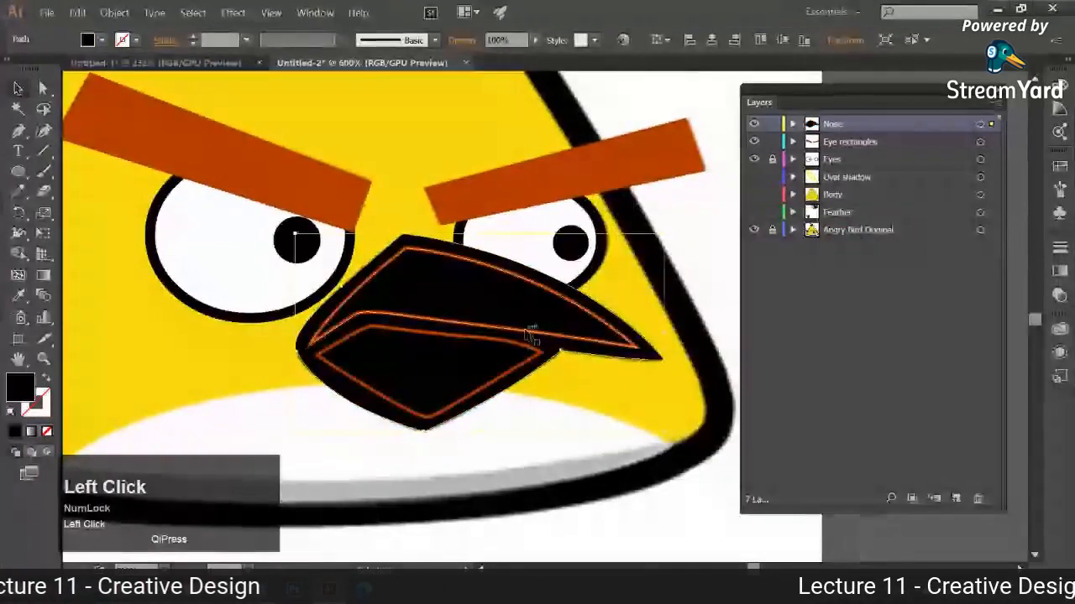
# - Undo the black fill of the beak's outer shape
pyautogui.click(527, 357)
pyautogui.keyDown('ctrl'); pyautogui.click(551, 349); pyautogui.keyUp('ctrl')
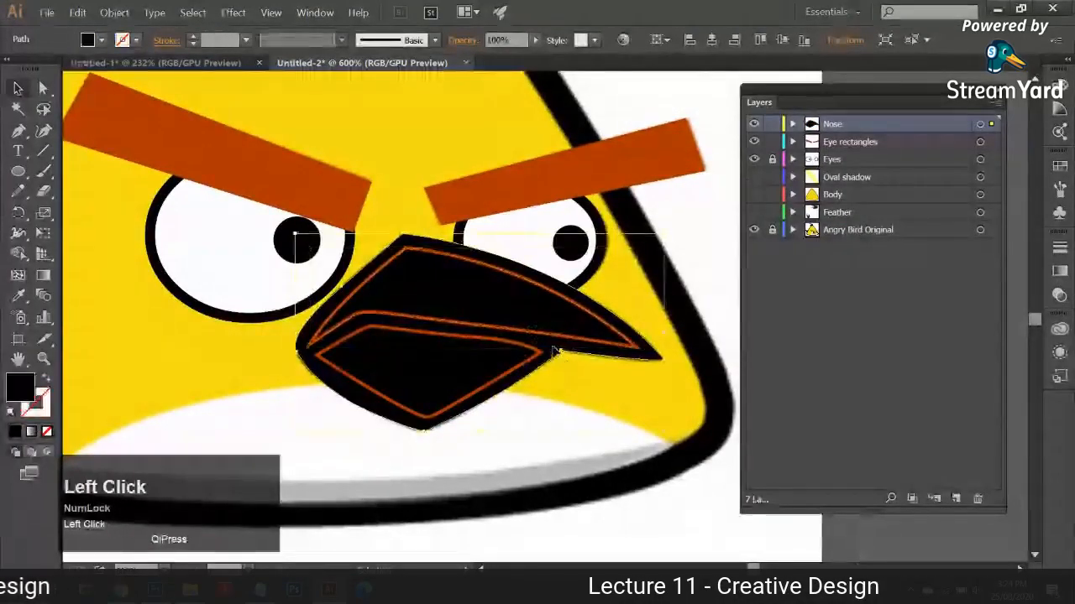
pyautogui.hotkey('ctrl', 'z')
pyautogui.hotkey('ctrl', 'z')
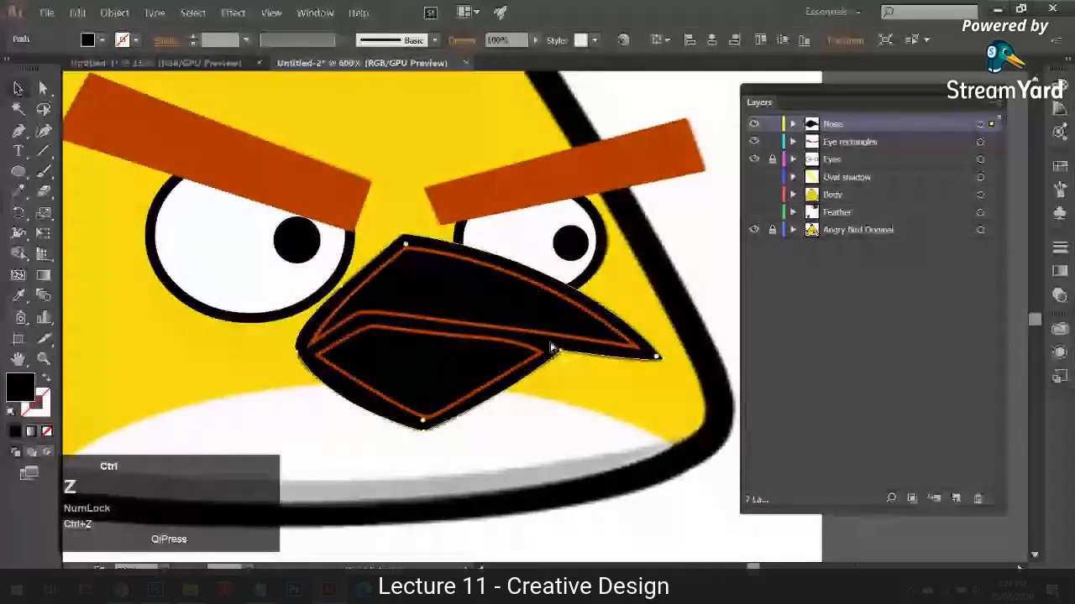
# - Select the inner upper and lower beak shapes together and give them a light orange fill without stroke
pyautogui.click(522, 333)
pyautogui.keyDown('shift'); pyautogui.click(484, 337); pyautogui.keyUp('shift')
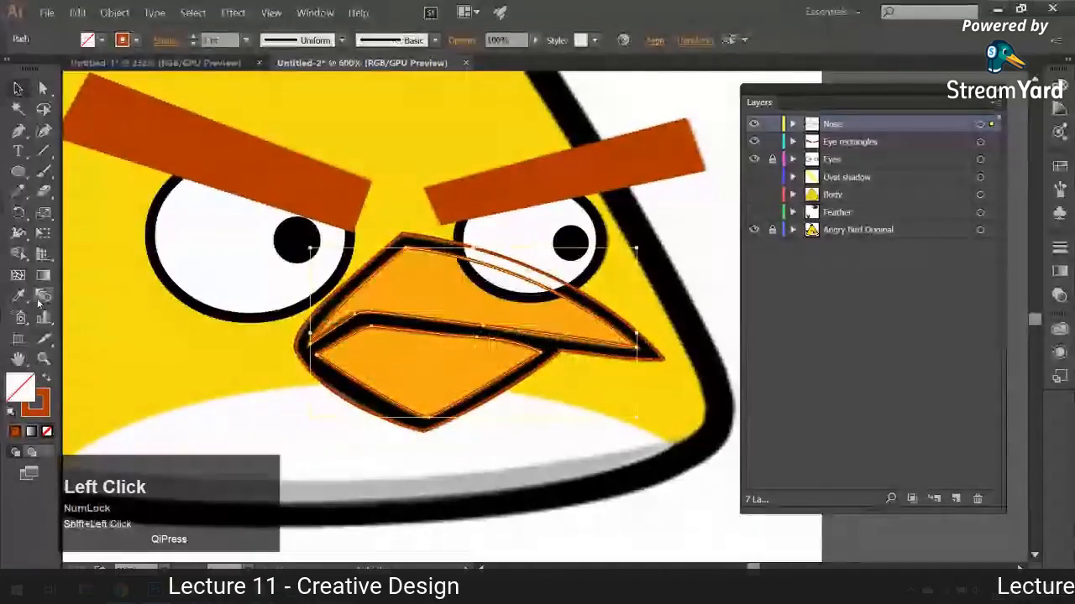
pyautogui.click(46, 379)
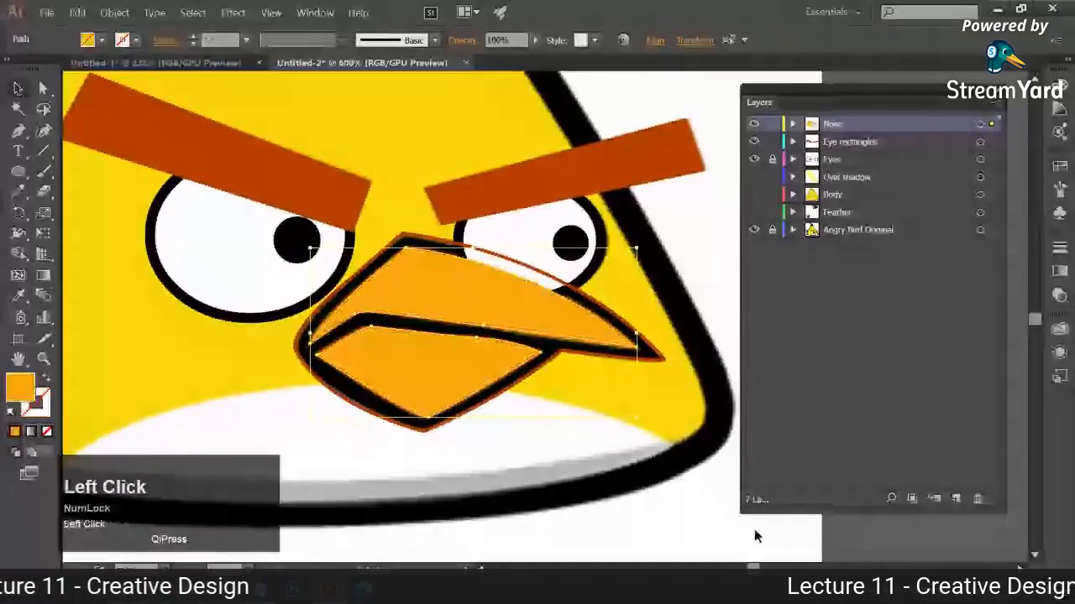
pyautogui.click(758, 533)
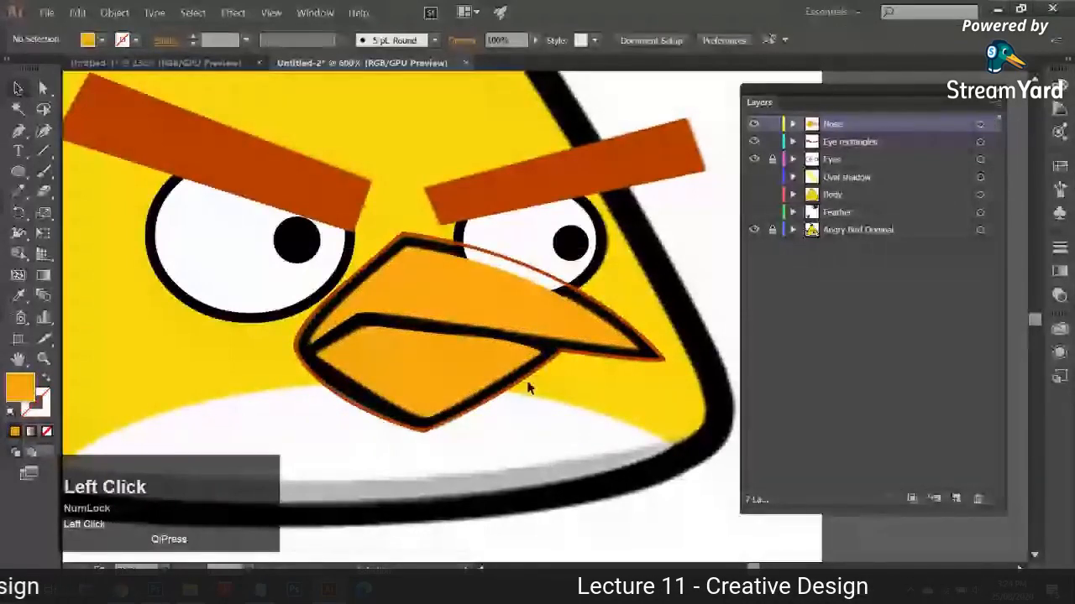
# - Recolour the beak's outer outline to black and swap it from stroke to fill behind the orange shapes
pyautogui.click(527, 382)
pyautogui.doubleClick(36, 403)
pyautogui.moveTo(623, 297); pyautogui.dragTo(583, 311)
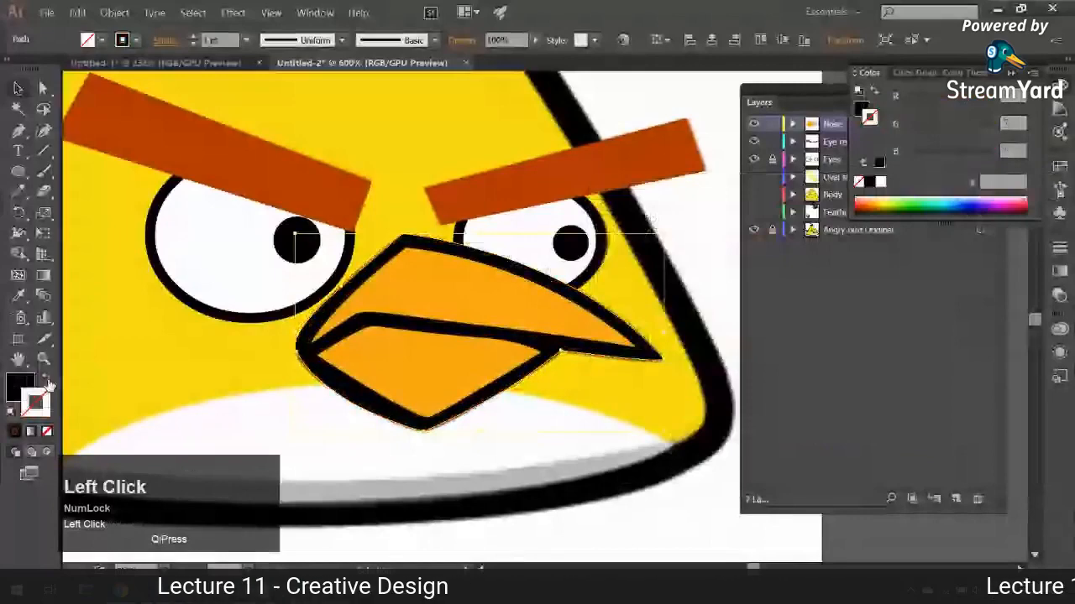
pyautogui.click(722, 528)
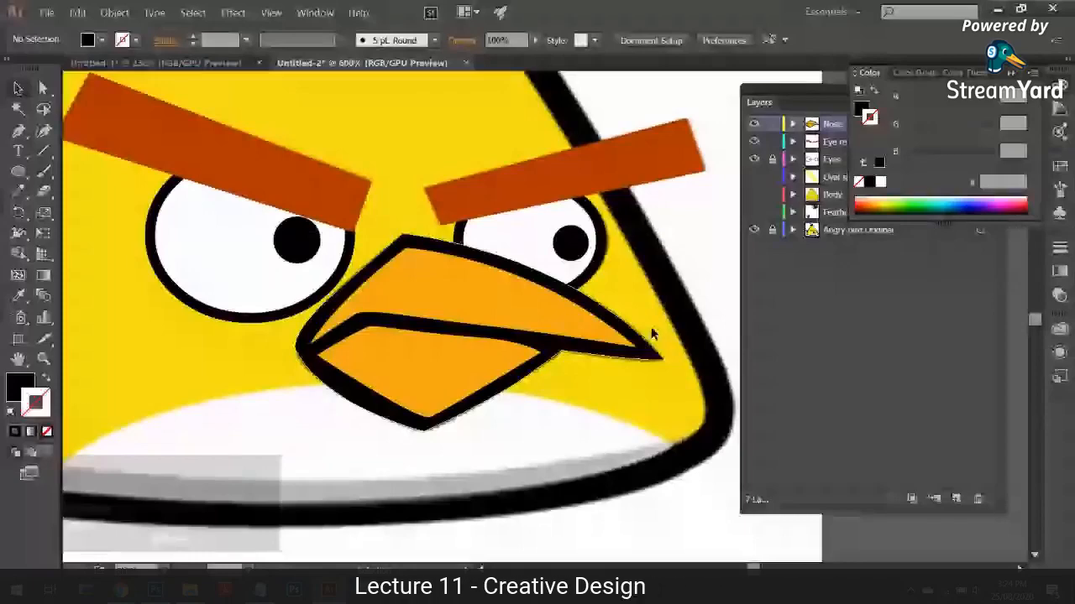
# - Add a new layer named "Body shadow" above the Nose layer
pyautogui.moveTo(653, 334); pyautogui.dragTo(535, 268)
pyautogui.click(755, 157)
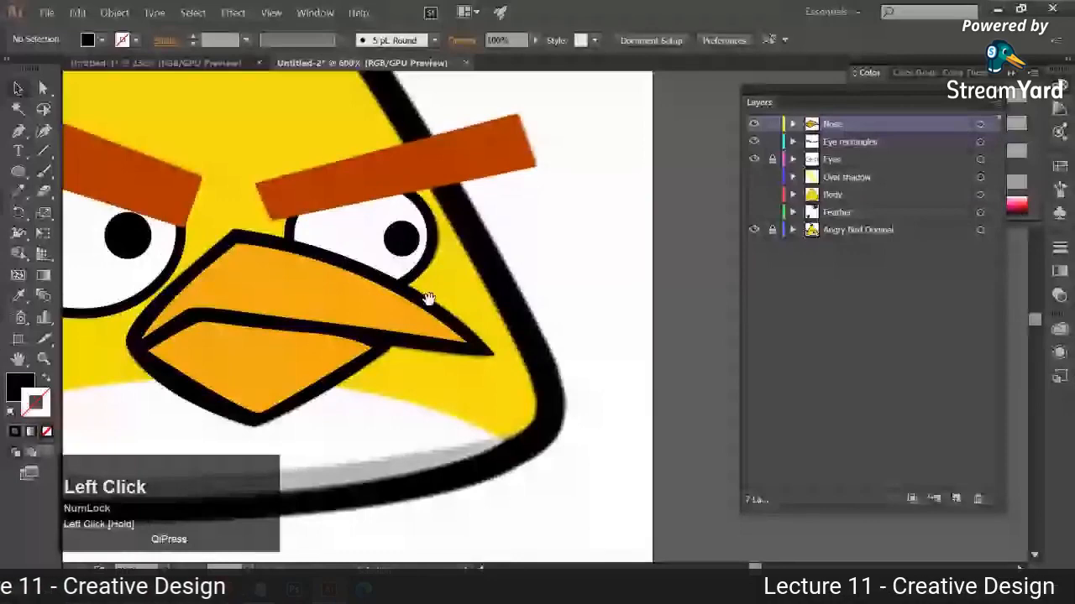
pyautogui.hotkey('ctrl', '-')
pyautogui.press('ctrl')
pyautogui.click(512, 300)
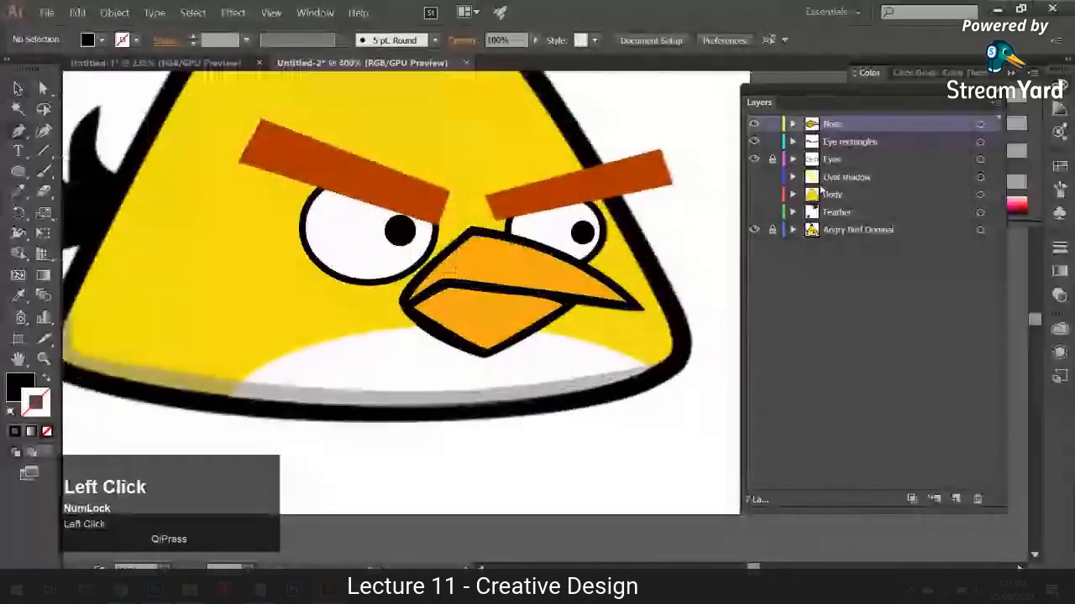
pyautogui.click(956, 499)
pyautogui.doubleClick(849, 124)
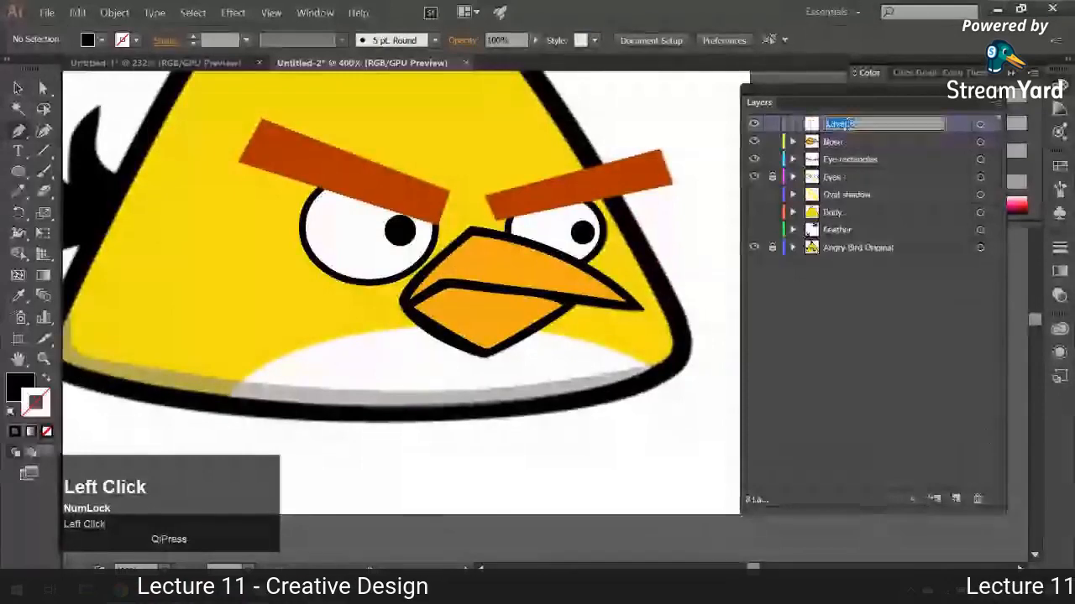
pyautogui.write('Bod')
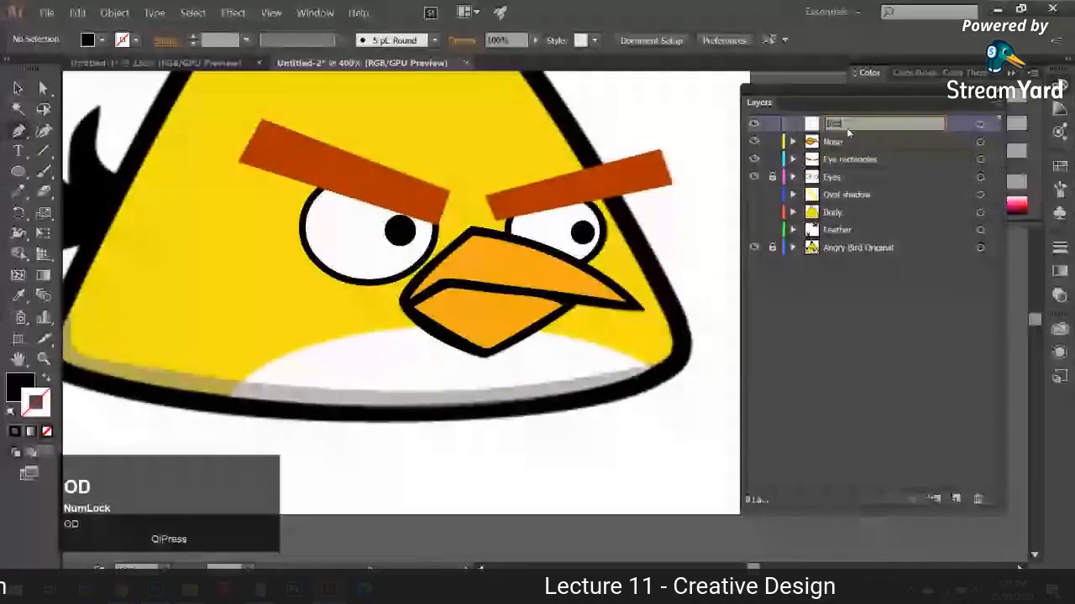
pyautogui.write('y Shad')
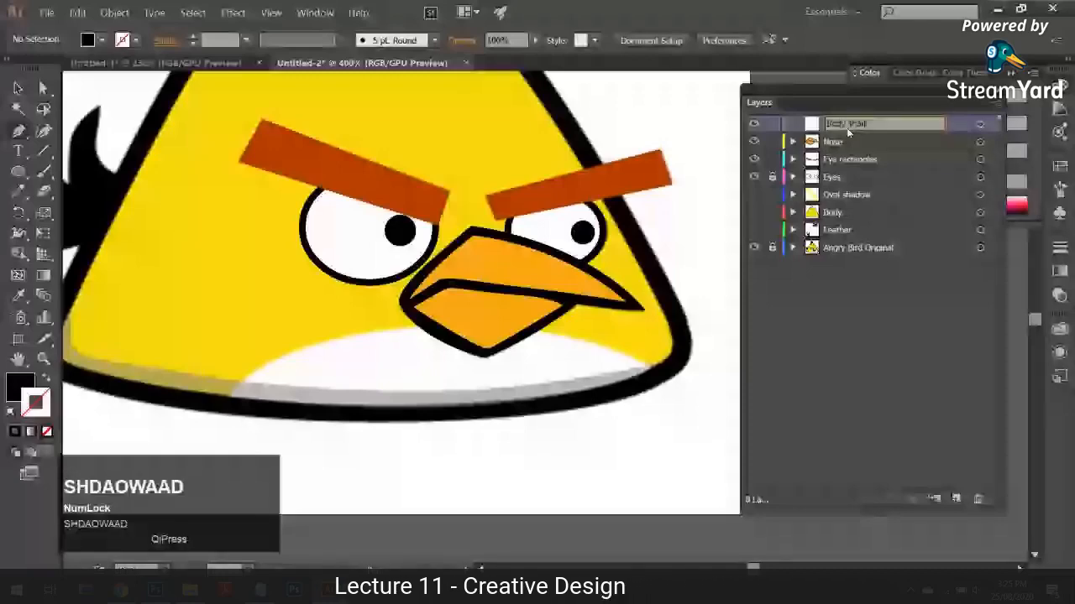
pyautogui.write('ow')
pyautogui.press('Return')
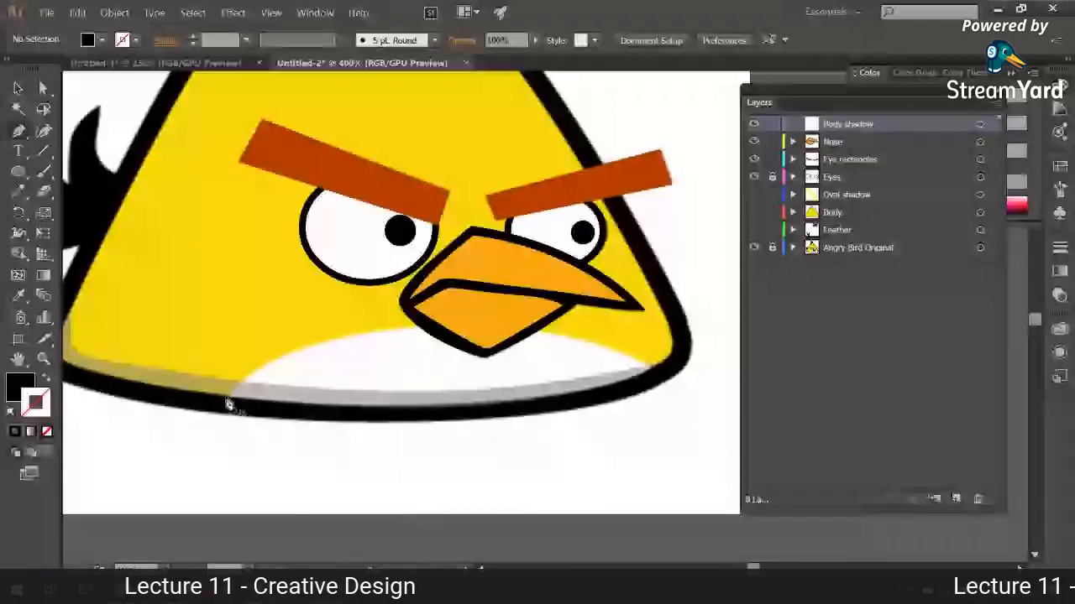
# - Trace the white belly patch below the beak as a closed curved Pen shape with black fill on the Body shadow layer
pyautogui.click(230, 395)
pyautogui.moveTo(430, 324); pyautogui.dragTo(619, 311)
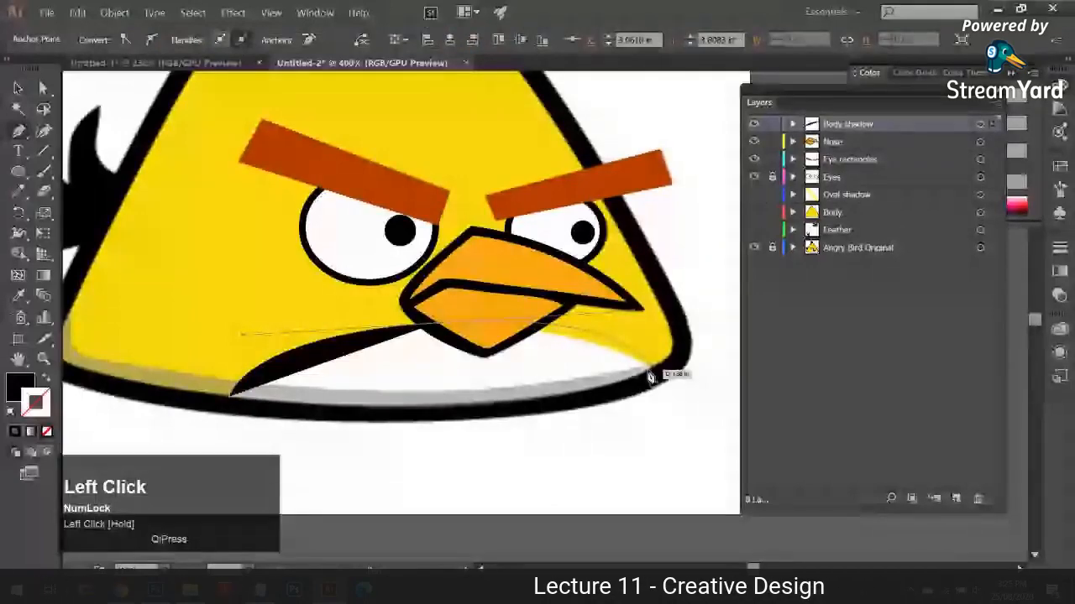
pyautogui.click(650, 377)
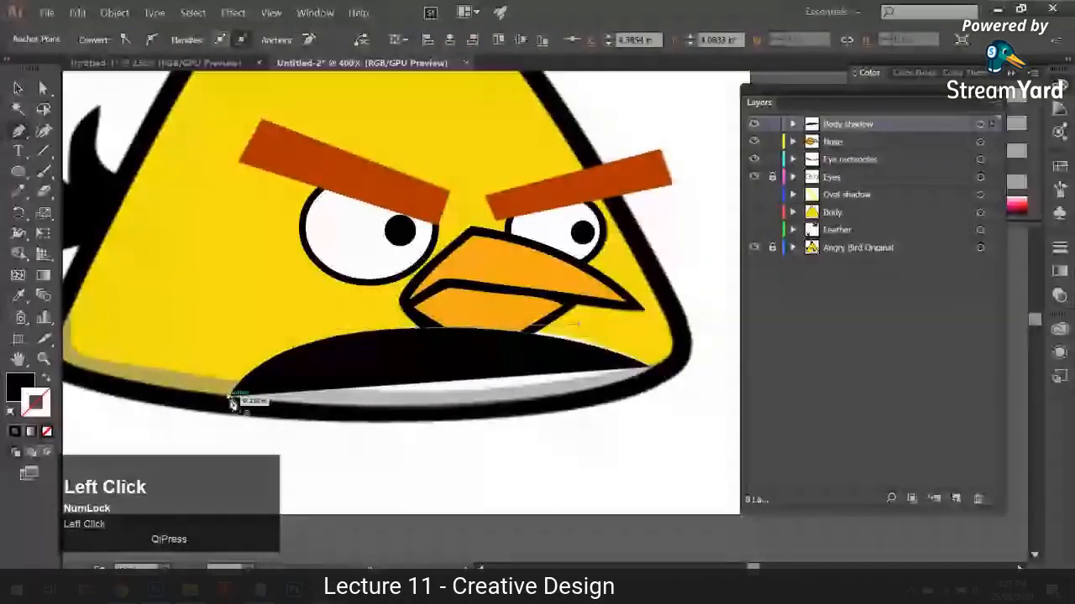
pyautogui.moveTo(232, 403); pyautogui.dragTo(363, 377)
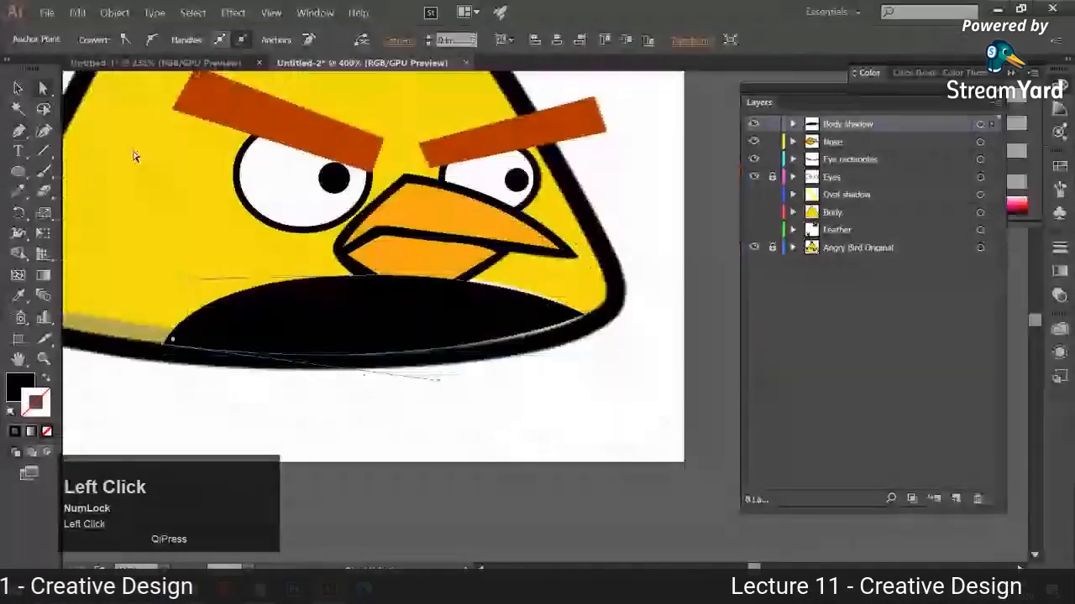
# - Adjust the curve handle at the belly patch's left corner and change the patch's fill to white (ffffff)
pyautogui.moveTo(444, 384); pyautogui.dragTo(481, 381)
pyautogui.doubleClick(20, 387)
pyautogui.moveTo(707, 255); pyautogui.dragTo(601, 228)
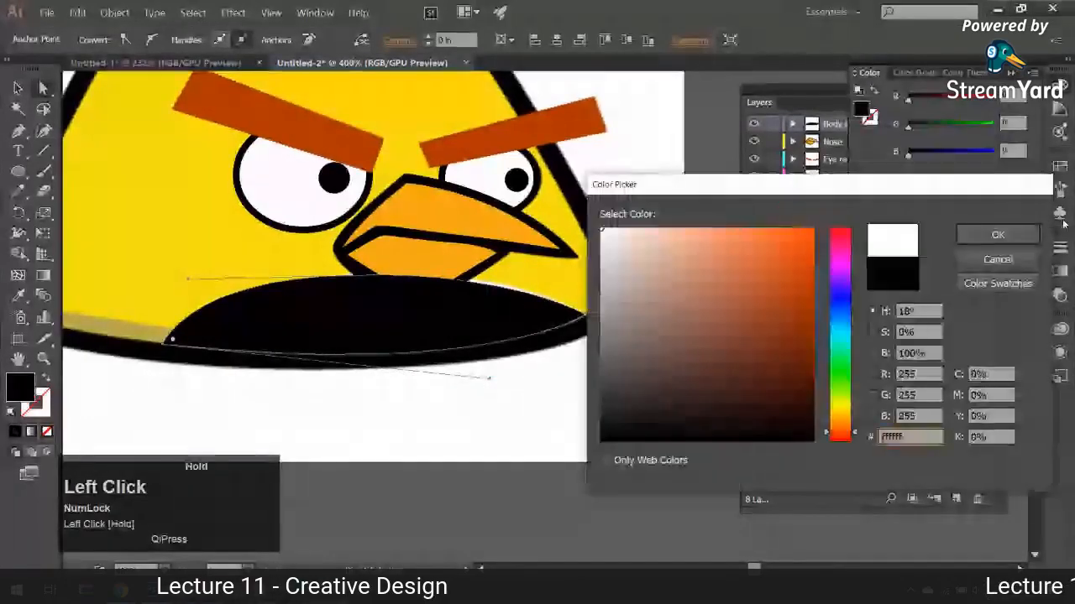
pyautogui.click(997, 235)
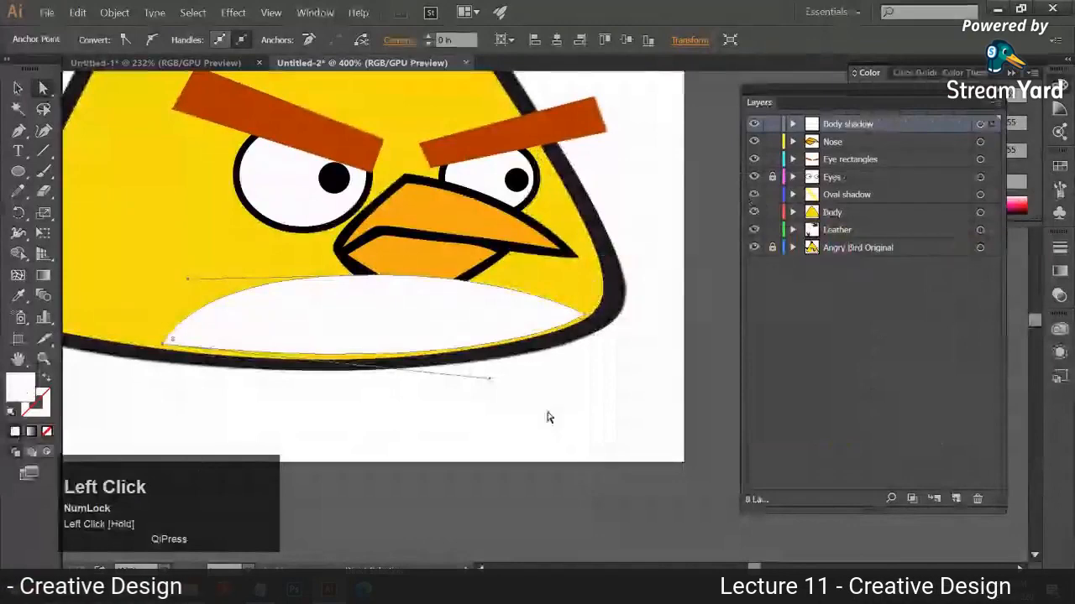
pyautogui.click(548, 417)
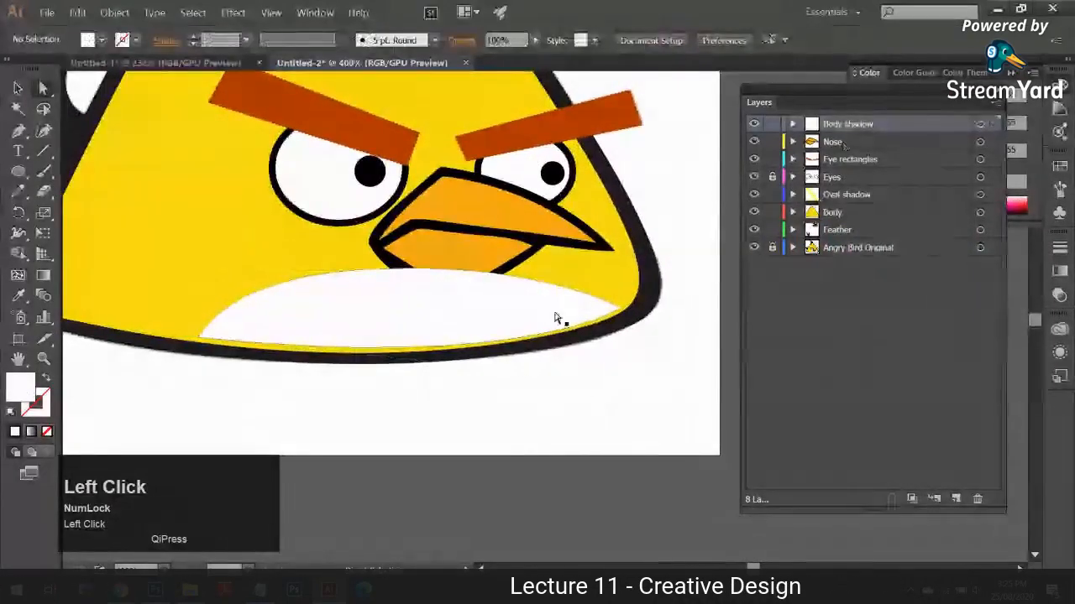
# - Move the white belly patch down so its lower edge meets the body's black outline
pyautogui.click(392, 308)
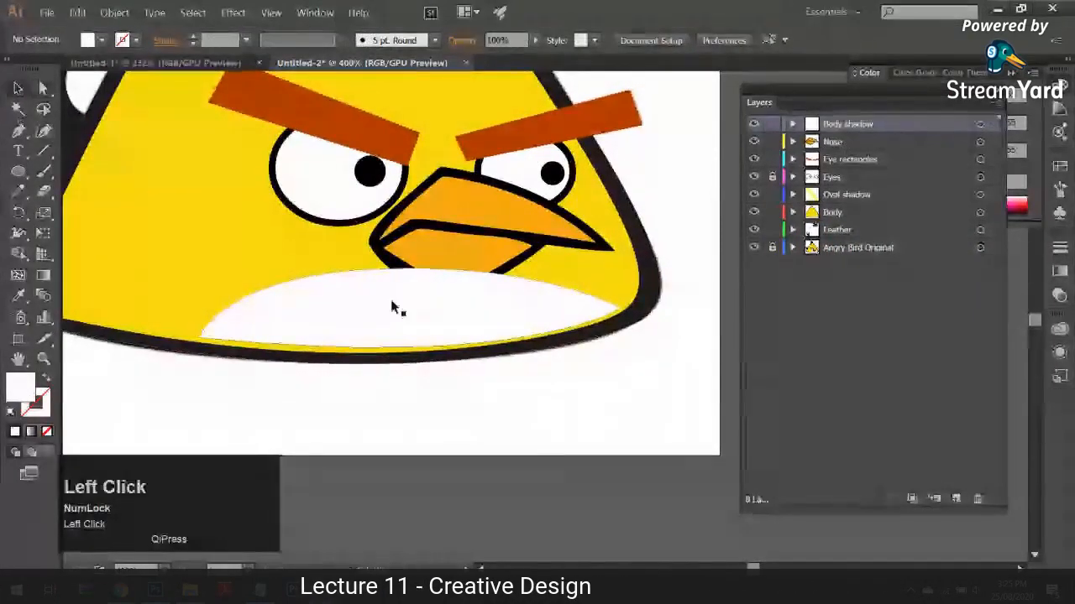
pyautogui.click(393, 311)
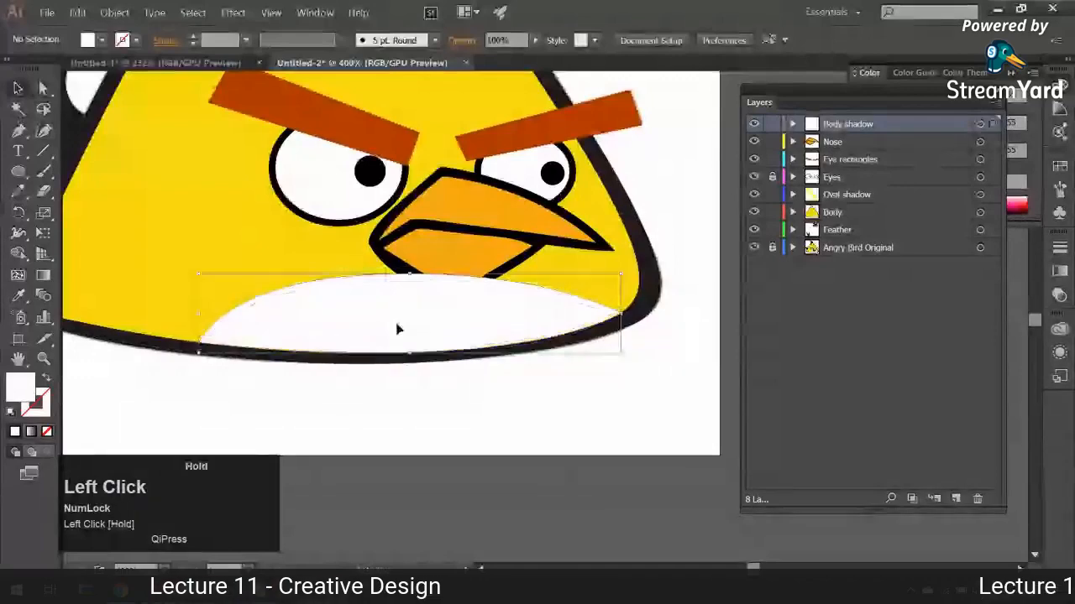
pyautogui.click(467, 422)
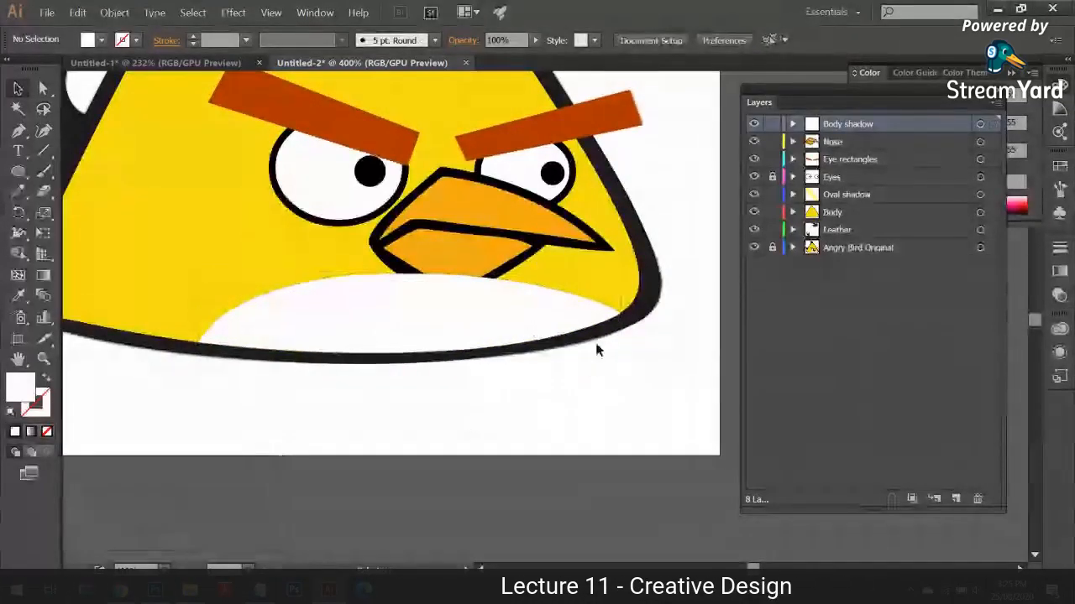
# - Nudge the belly patch and its right corner anchor so the tip sits exactly on the inner edge of the black outline
pyautogui.press('ctrl')
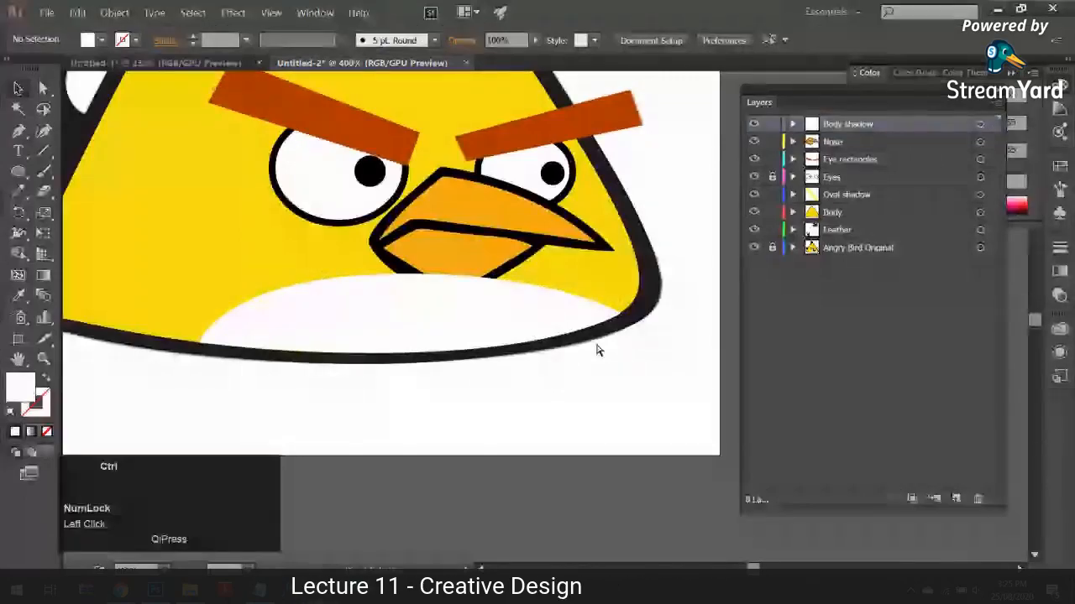
pyautogui.moveTo(598, 351); pyautogui.dragTo(546, 237)
pyautogui.click(550, 236)
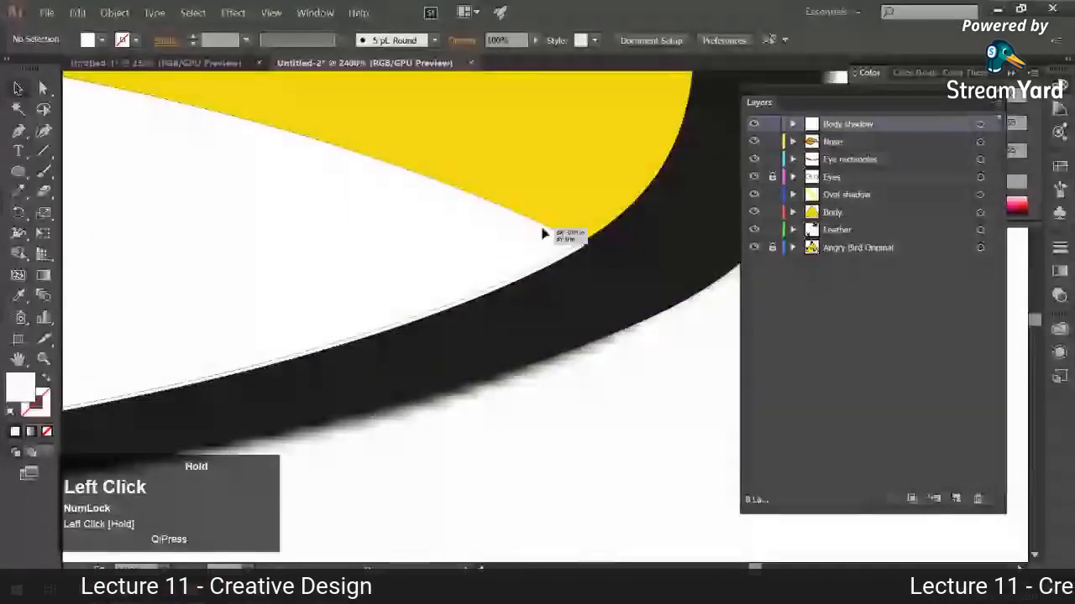
pyautogui.press('space')
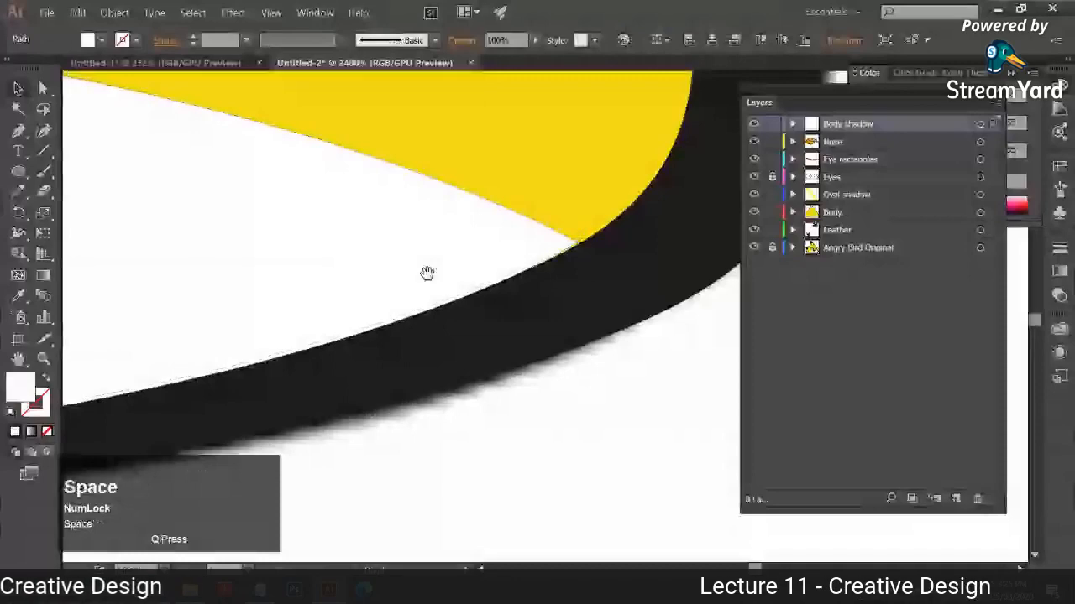
pyautogui.moveTo(427, 271); pyautogui.dragTo(427, 330)
pyautogui.click(428, 329)
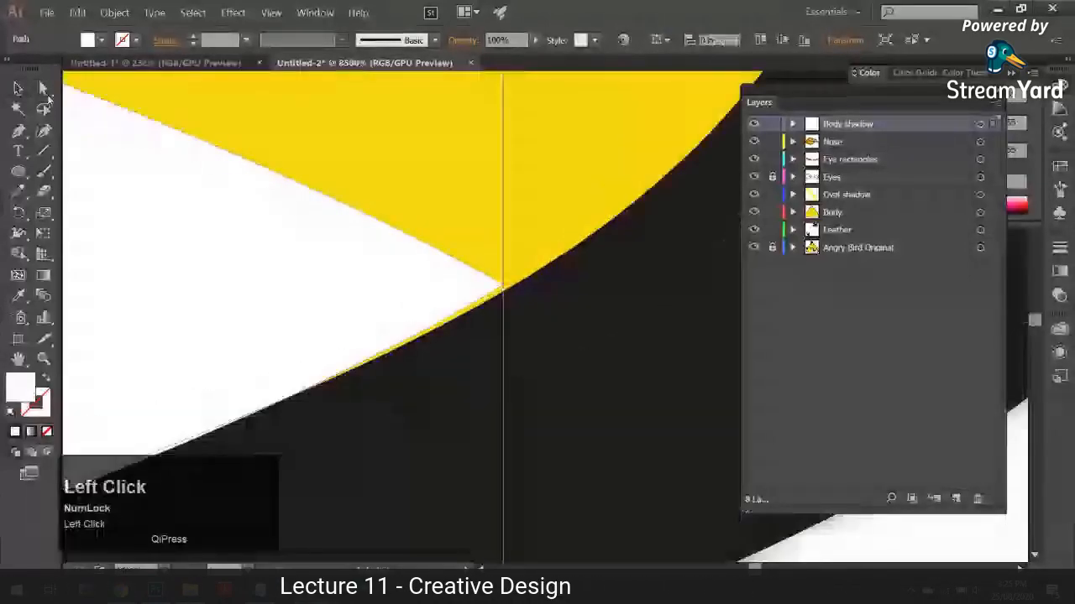
pyautogui.press('space')
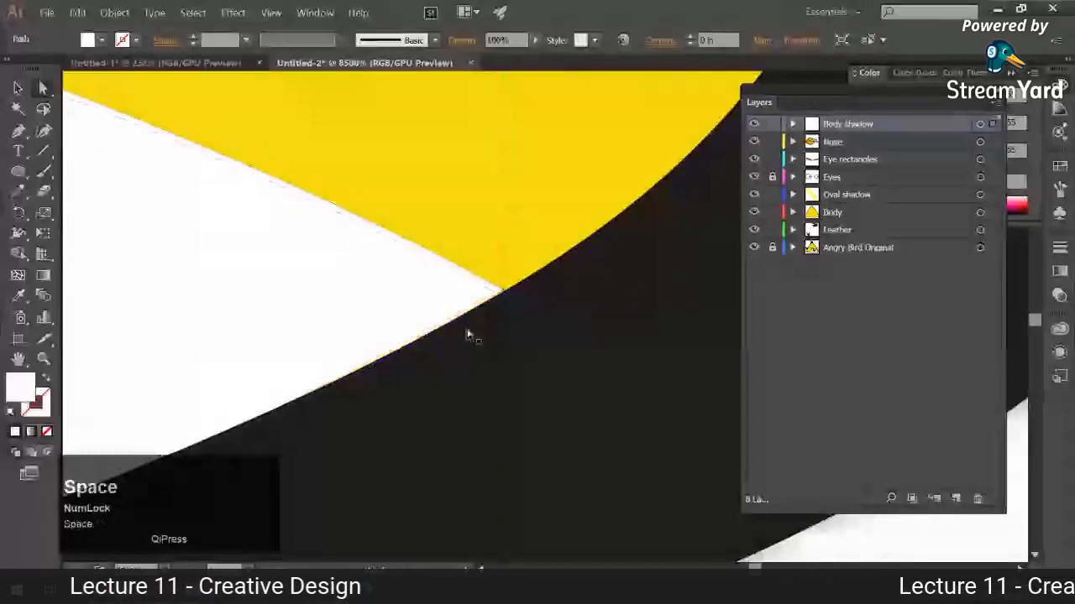
pyautogui.click(473, 329)
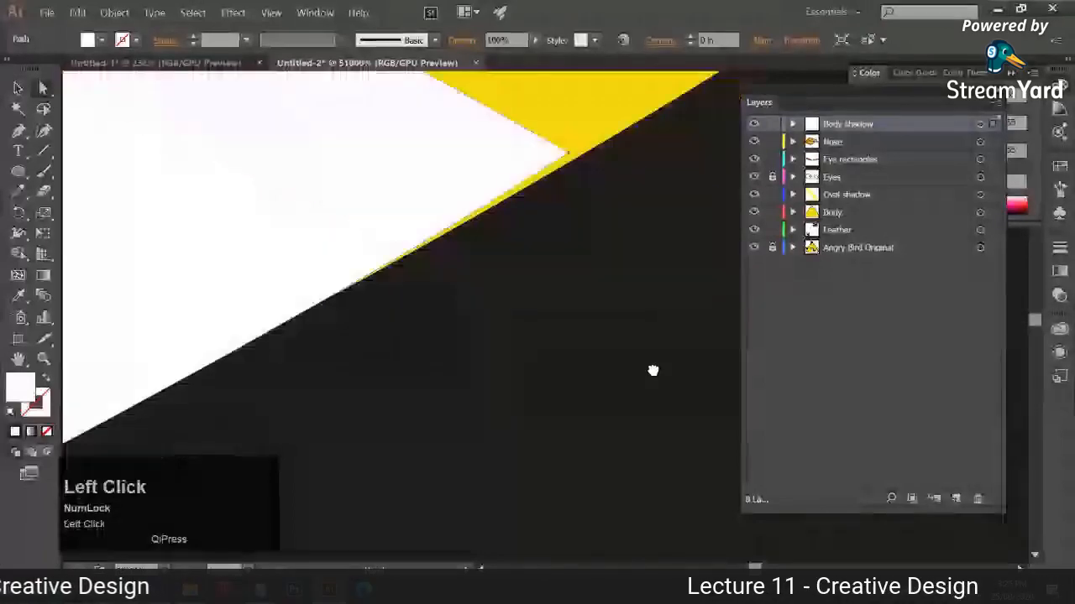
pyautogui.press('space')
pyautogui.moveTo(611, 172); pyautogui.dragTo(646, 371)
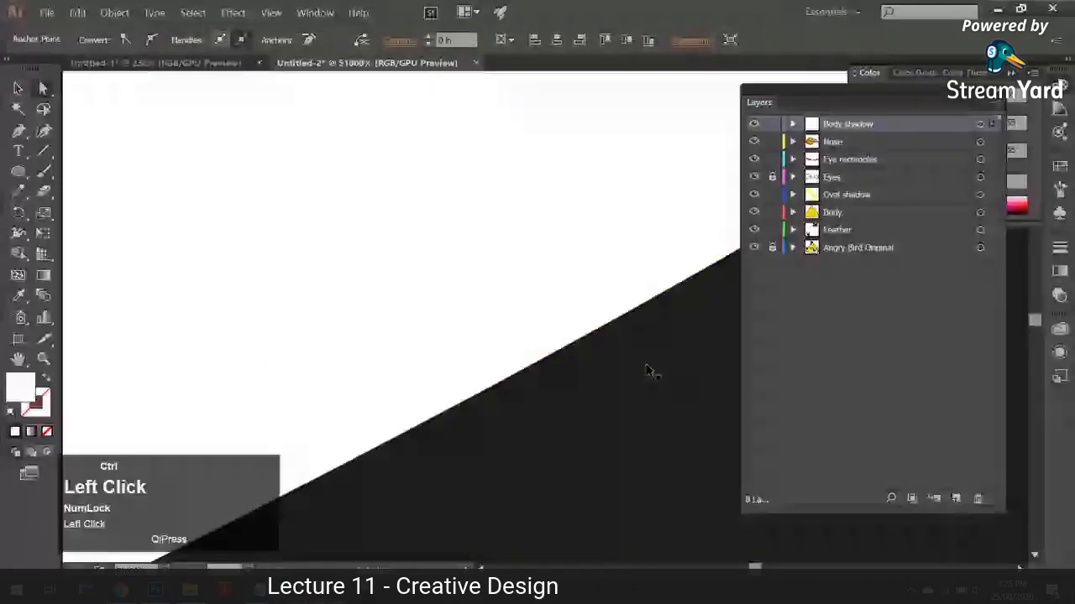
# - Adjust the curve handle of the belly patch's left corner anchor to close the yellow gap along the bottom outline
pyautogui.scroll(-3, 647, 371)
pyautogui.hotkey('ctrl', 'space')
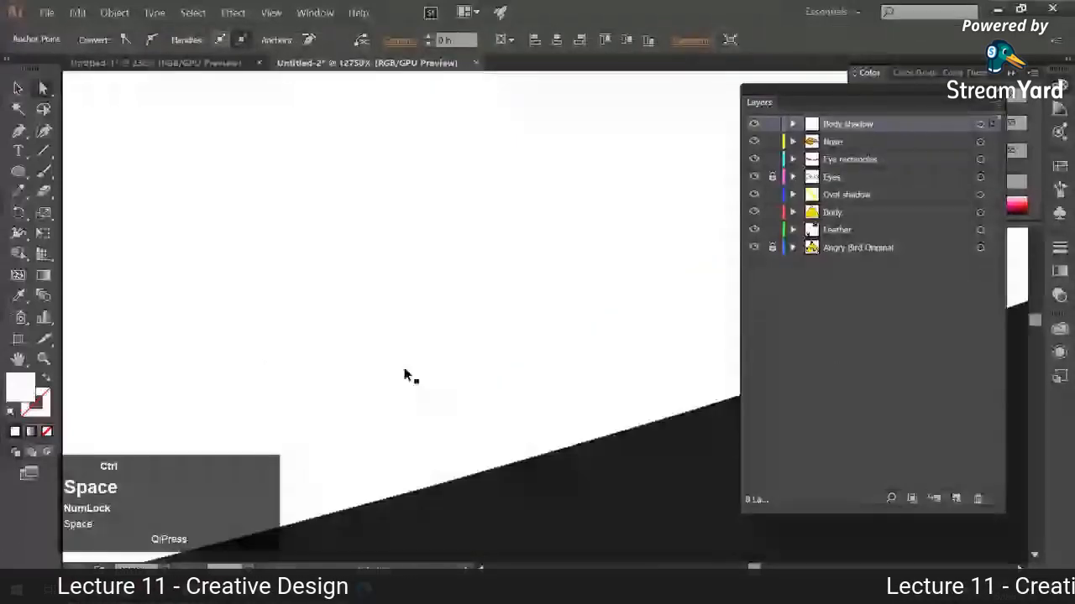
pyautogui.click(501, 372)
pyautogui.press('space')
pyautogui.moveTo(501, 372); pyautogui.dragTo(557, 342)
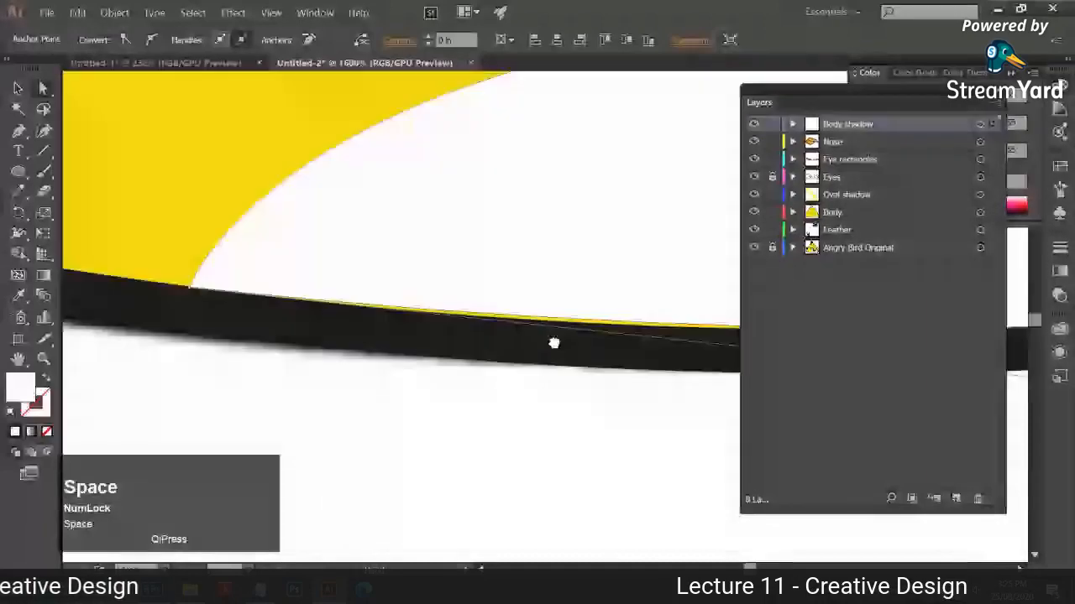
pyautogui.hotkey('ctrl', '-')
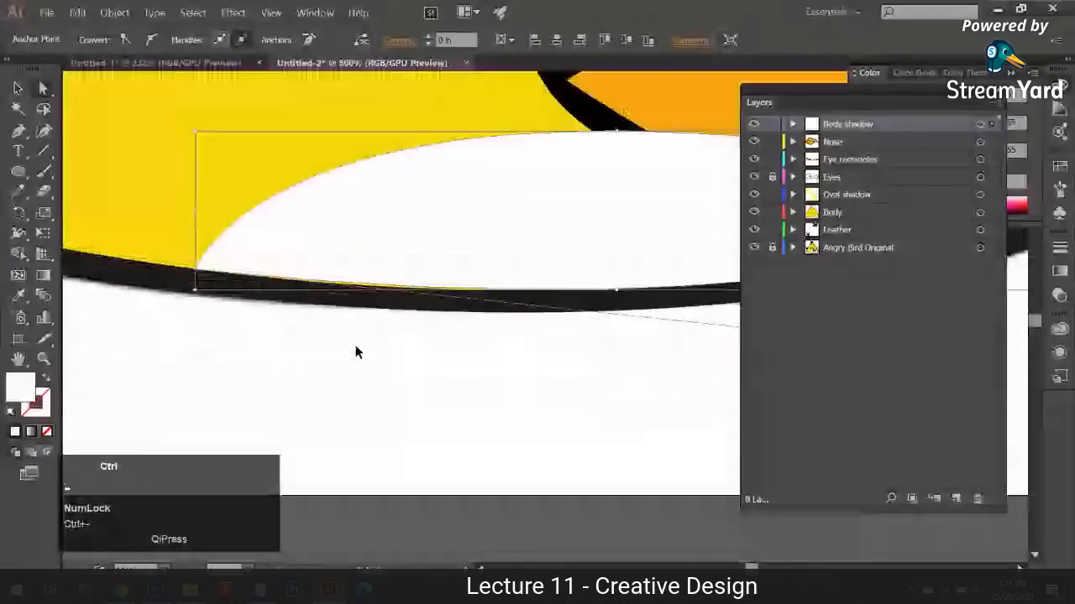
pyautogui.hotkey('ctrl', '-')
pyautogui.hscroll(3, 606, 342)
pyautogui.click(607, 343)
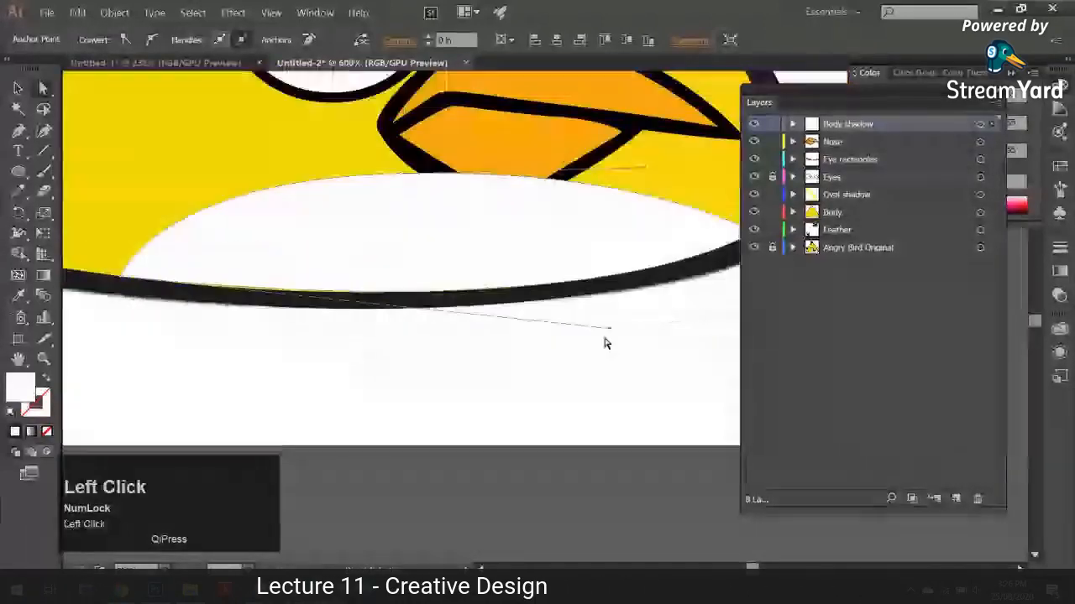
pyautogui.moveTo(448, 408); pyautogui.dragTo(592, 405)
# - Hide the Angry Bird Original layer and fine-tune the belly patch's left corner against the black outline
pyautogui.hotkey('ctrl', '=')
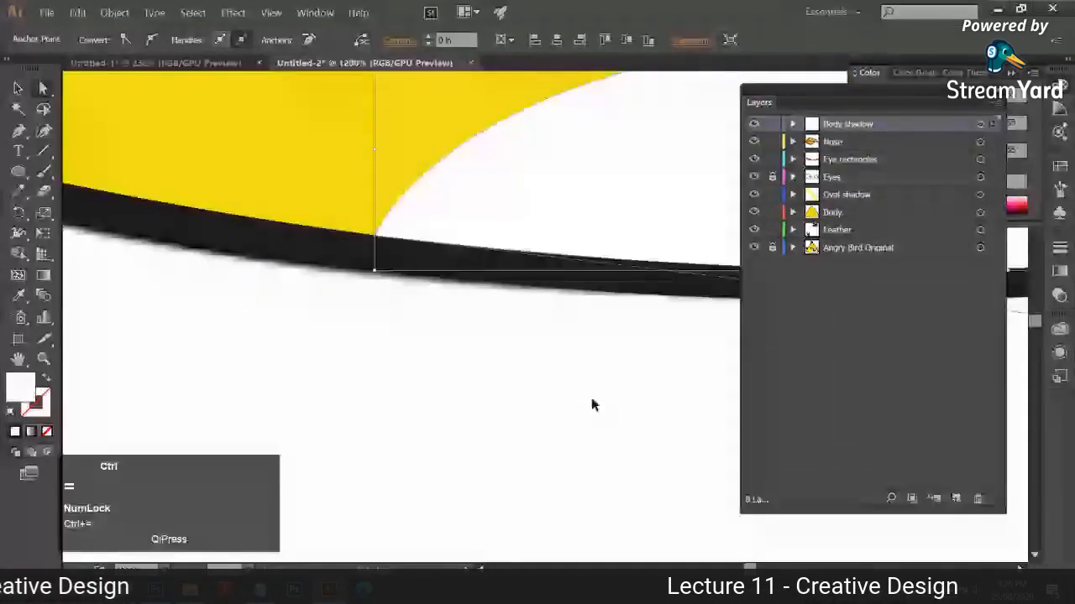
pyautogui.hotkey('ctrl', '=')
pyautogui.hotkey('ctrl', '=')
pyautogui.hotkey('ctrl', '=')
pyautogui.hotkey('ctrl', '=')
pyautogui.moveTo(191, 99); pyautogui.dragTo(705, 387)
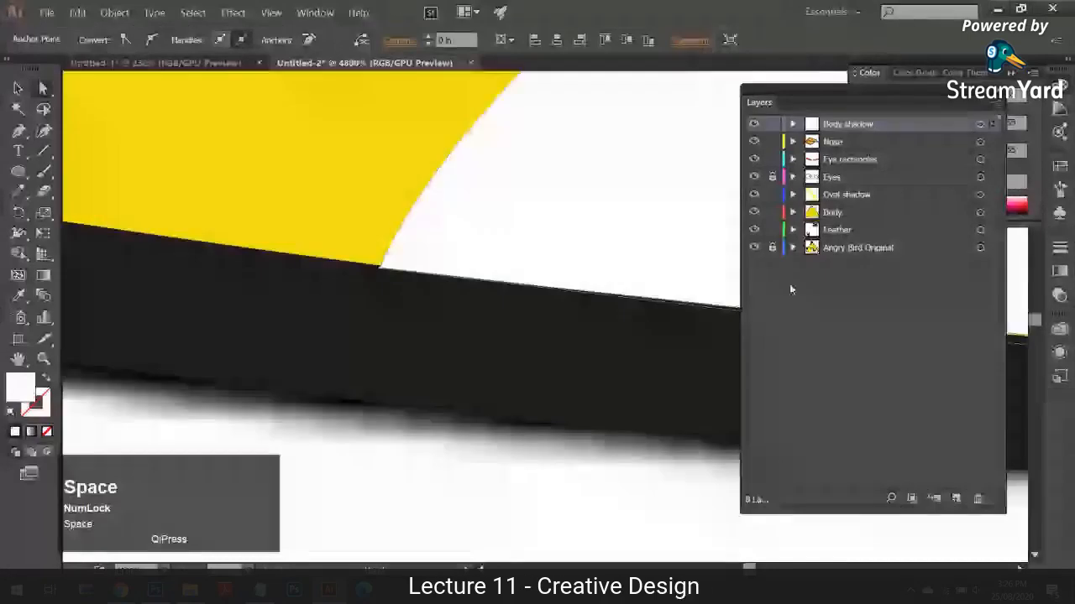
pyautogui.click(753, 247)
pyautogui.scroll(2, 431, 329)
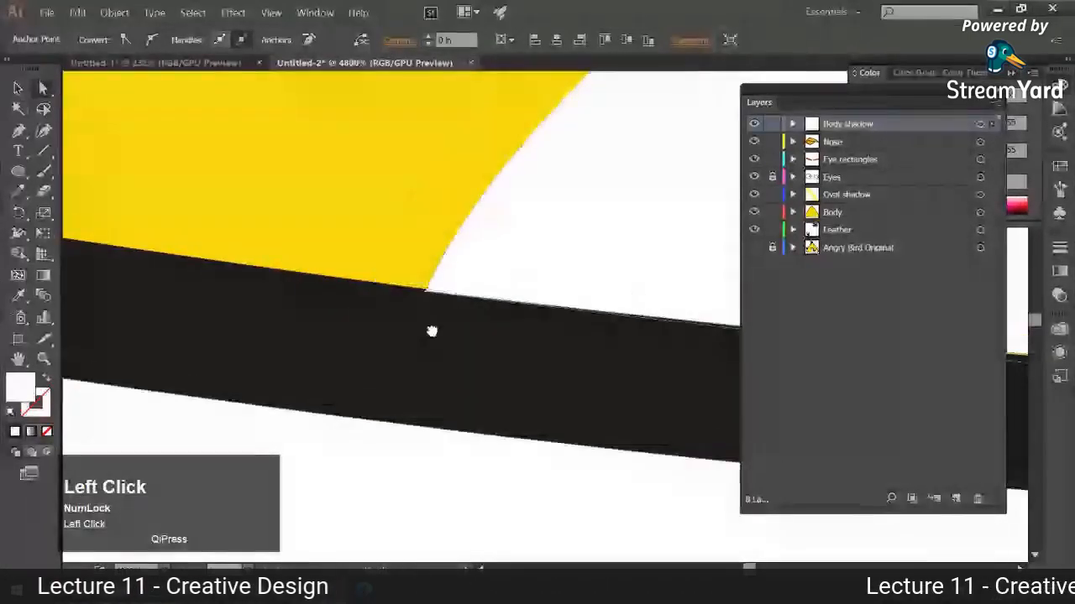
pyautogui.hotkey('ctrl', '=')
pyautogui.press('space')
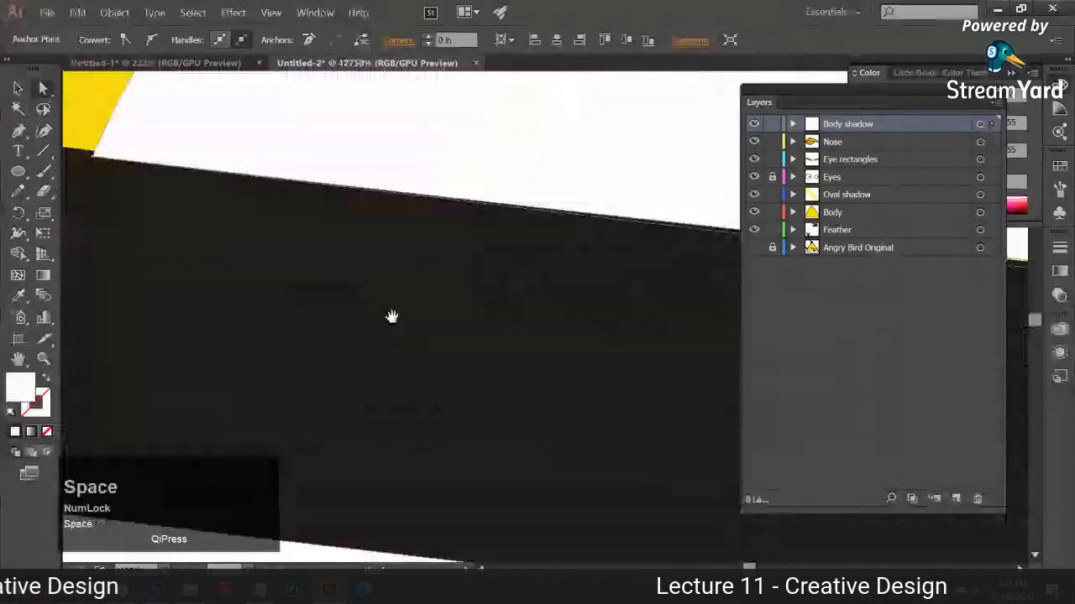
pyautogui.moveTo(393, 317); pyautogui.dragTo(648, 435)
pyautogui.moveTo(349, 279); pyautogui.dragTo(350, 273)
pyautogui.click(342, 313)
# - Show the Angry Bird Original layer and hide all other layers to examine the reference's bottom shadow, showing them again when done
pyautogui.hotkey('ctrl', '-')
pyautogui.hotkey('ctrl', '-')
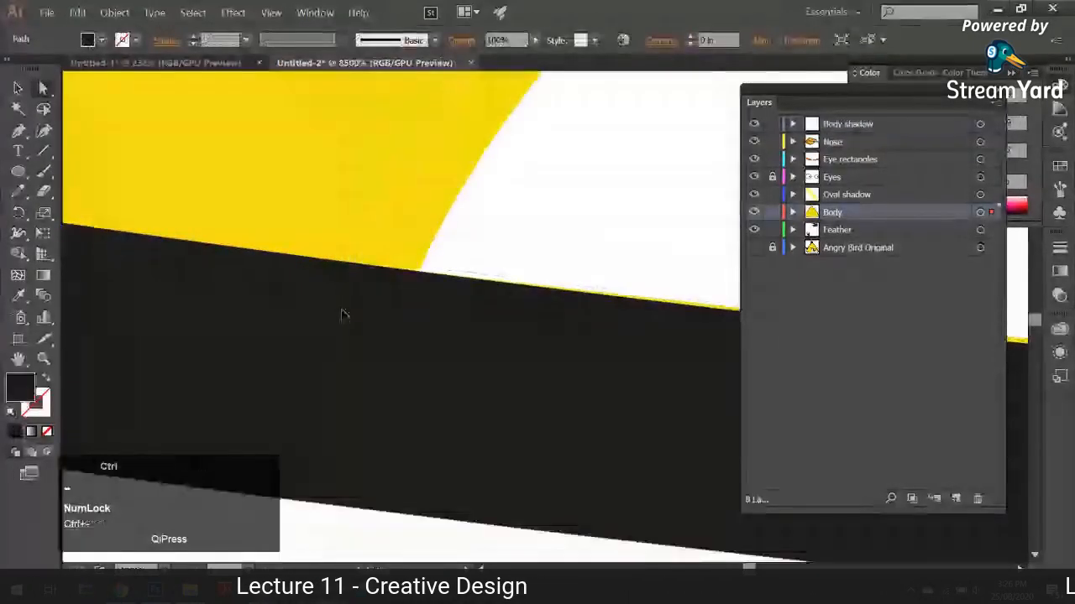
pyautogui.hotkey('ctrl', '-')
pyautogui.hotkey('ctrl', '-')
pyautogui.hotkey('ctrl', '-')
pyautogui.hotkey('ctrl', '-')
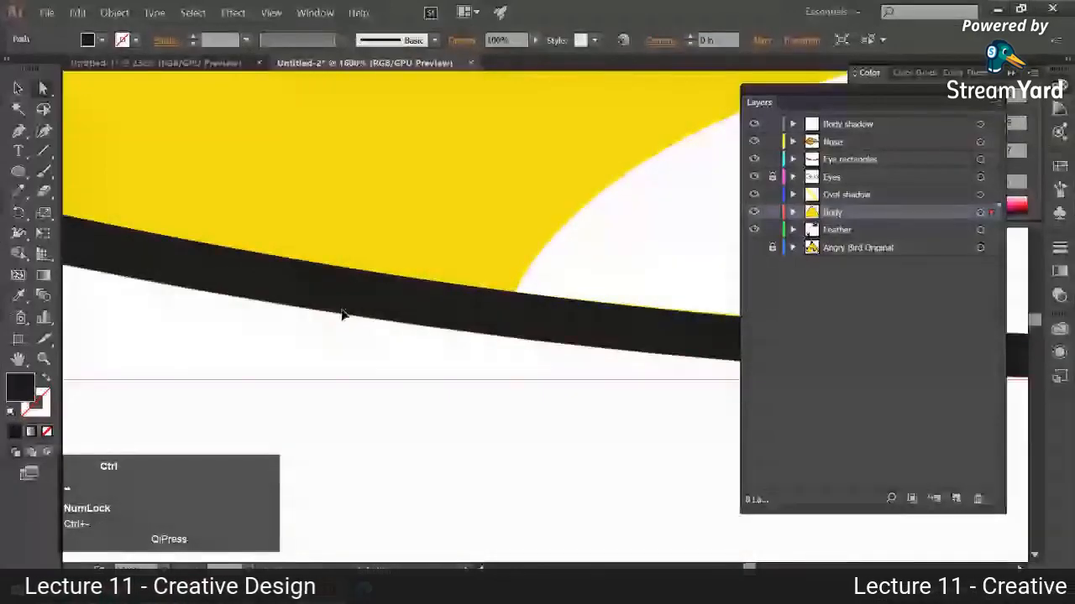
pyautogui.moveTo(634, 324); pyautogui.dragTo(422, 375)
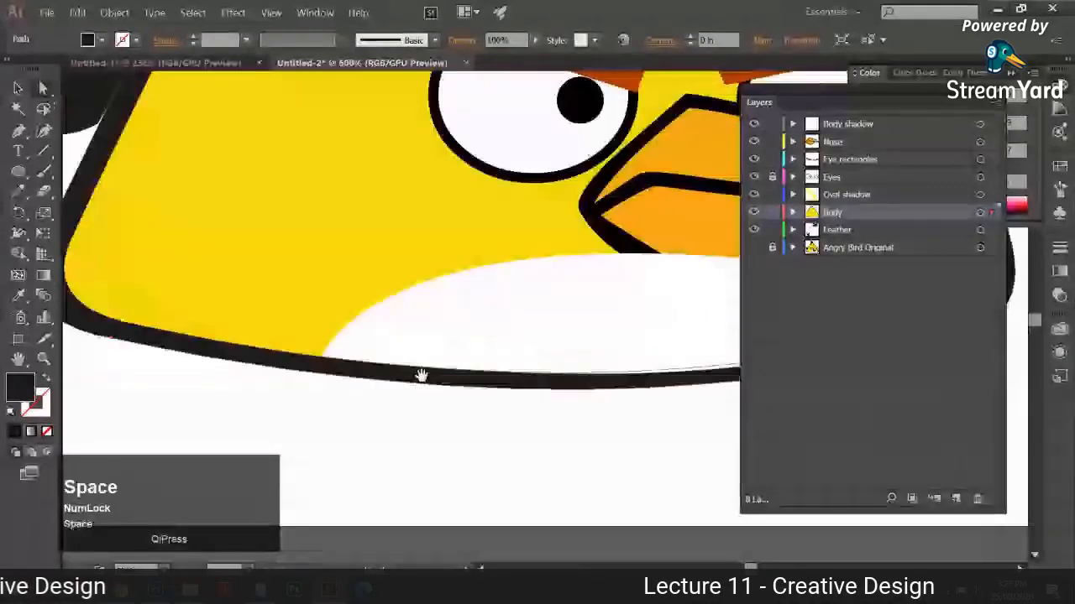
pyautogui.hotkey('ctrl', '-')
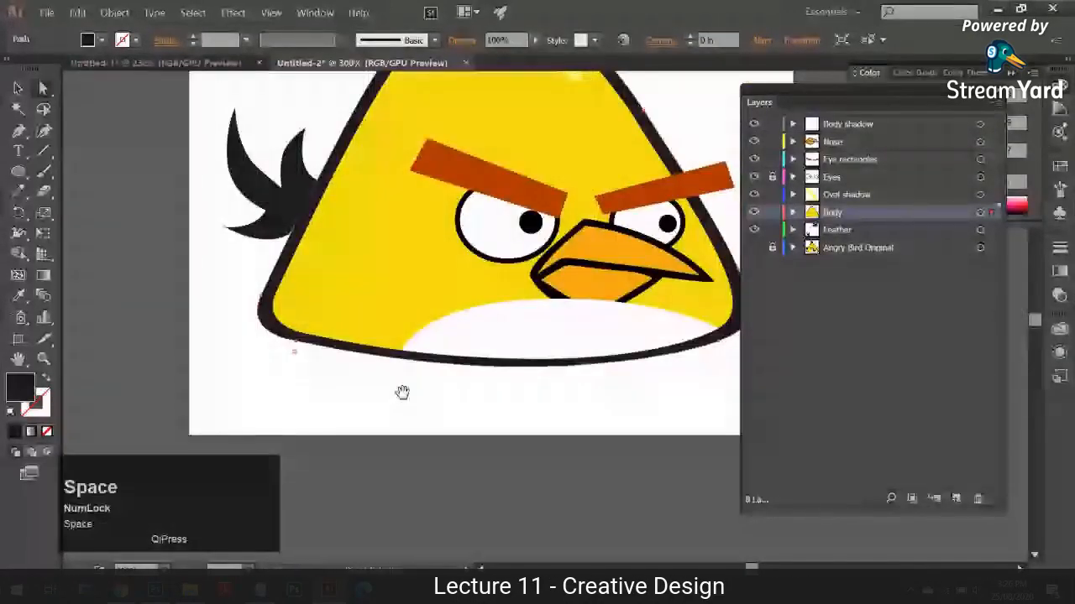
pyautogui.moveTo(402, 393); pyautogui.dragTo(374, 419)
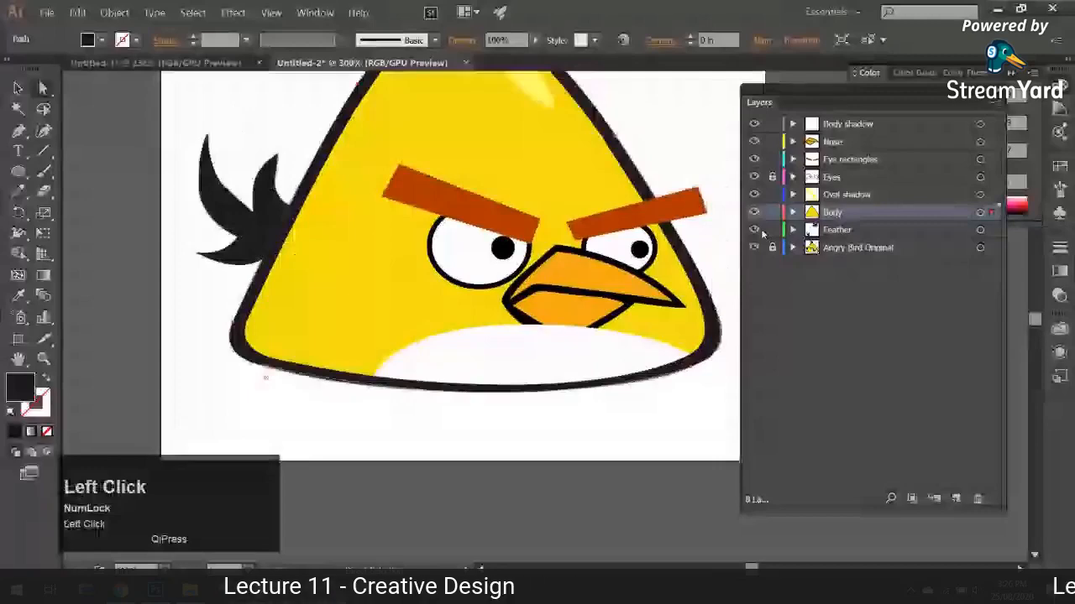
pyautogui.moveTo(755, 230); pyautogui.dragTo(758, 137)
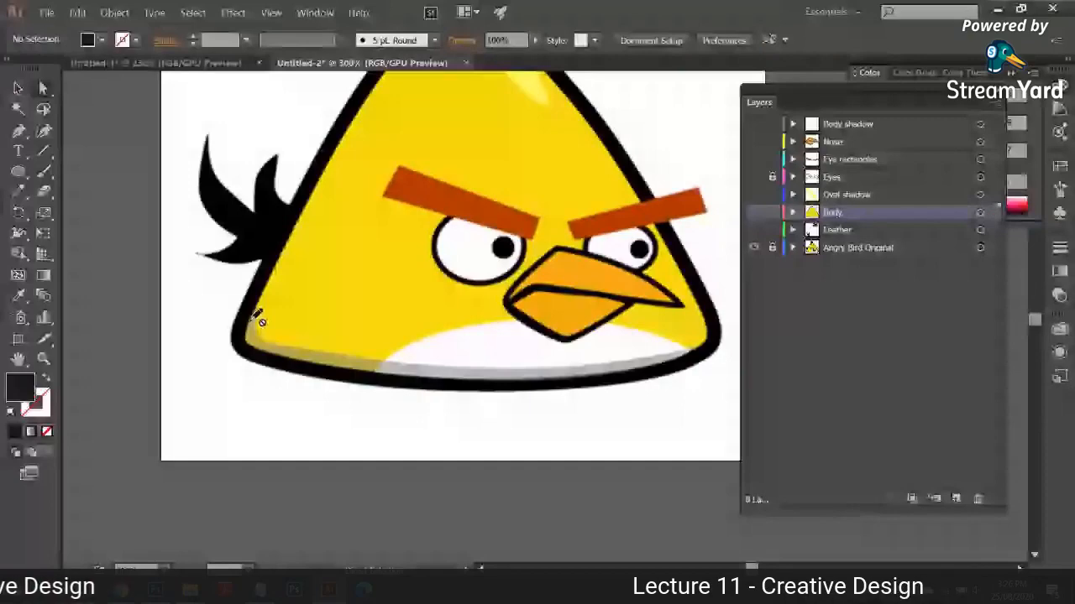
pyautogui.click(755, 230)
pyautogui.moveTo(755, 230); pyautogui.dragTo(754, 123)
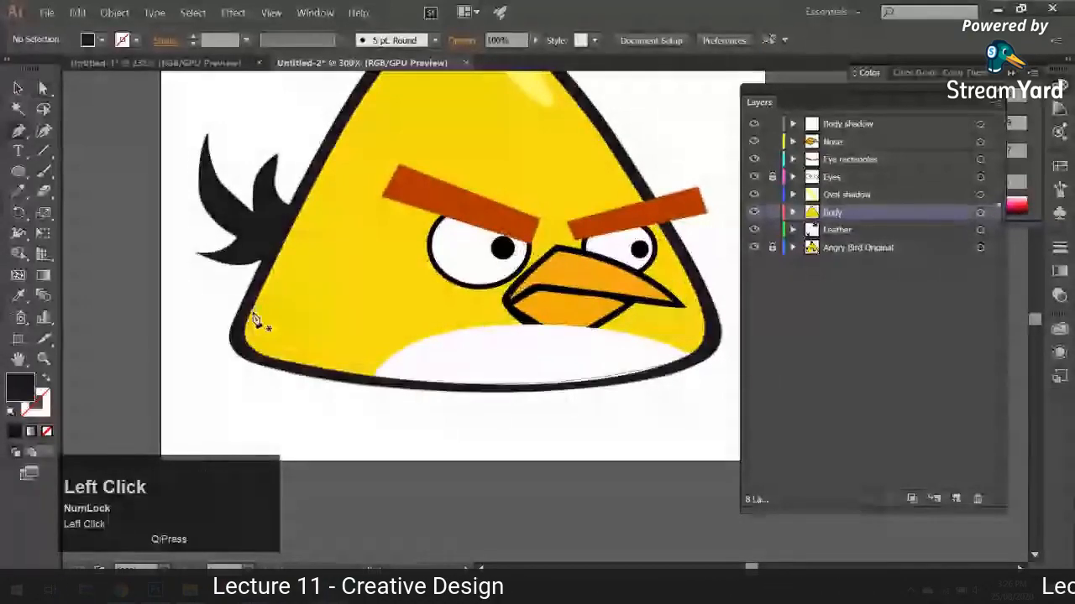
# - Draw the shadow along the body's bottom edge as a closed curved Pen shape on the Body layer and fill it dark grey
pyautogui.click(256, 321)
pyautogui.moveTo(710, 335); pyautogui.dragTo(711, 331)
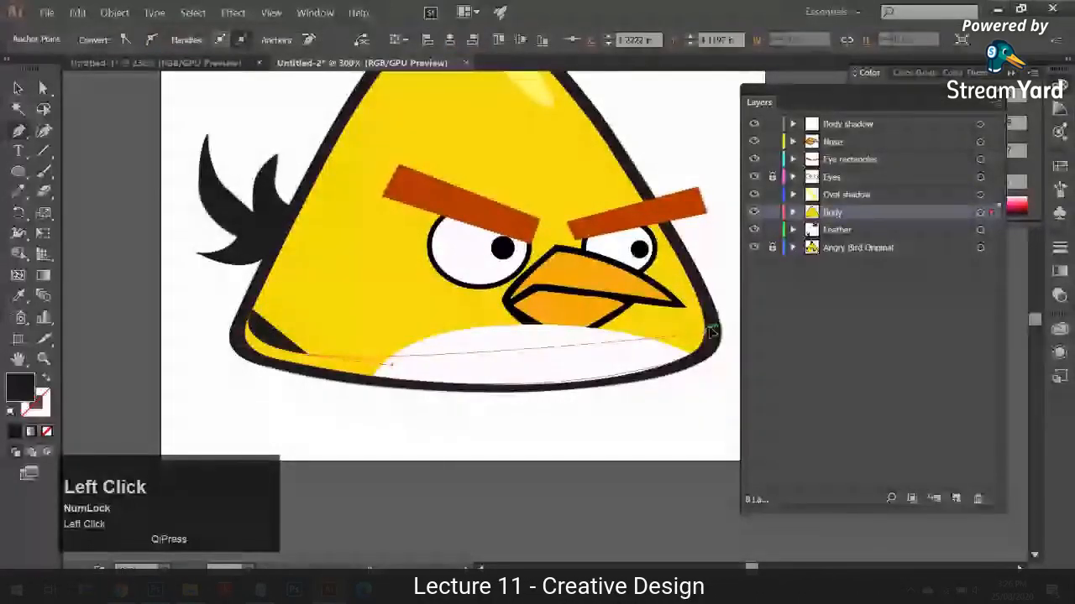
pyautogui.moveTo(537, 356); pyautogui.dragTo(477, 356)
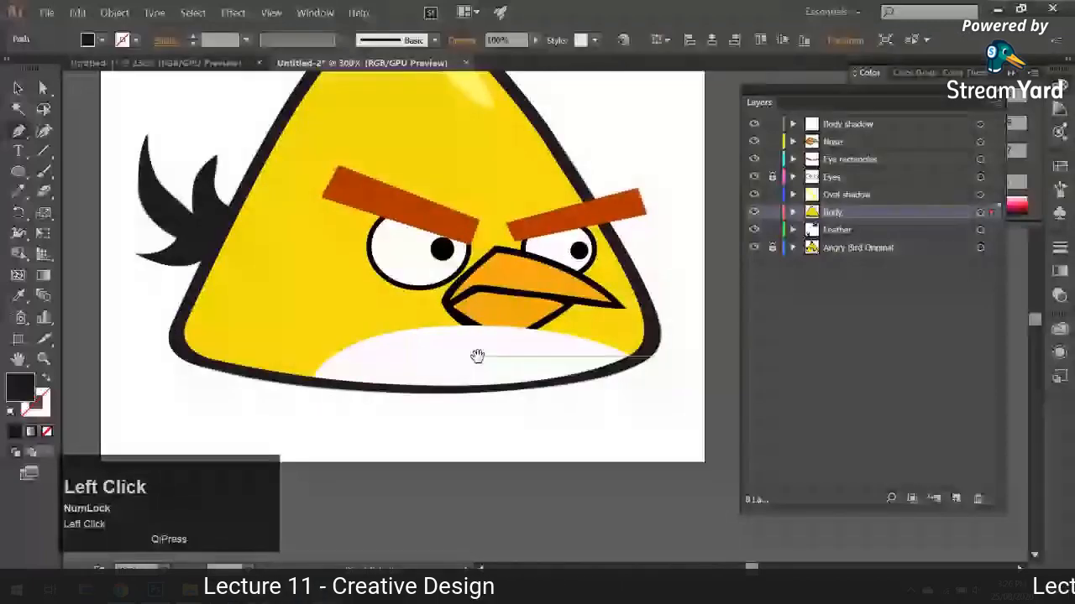
pyautogui.moveTo(648, 329); pyautogui.dragTo(648, 333)
pyautogui.moveTo(317, 386); pyautogui.dragTo(52, 289)
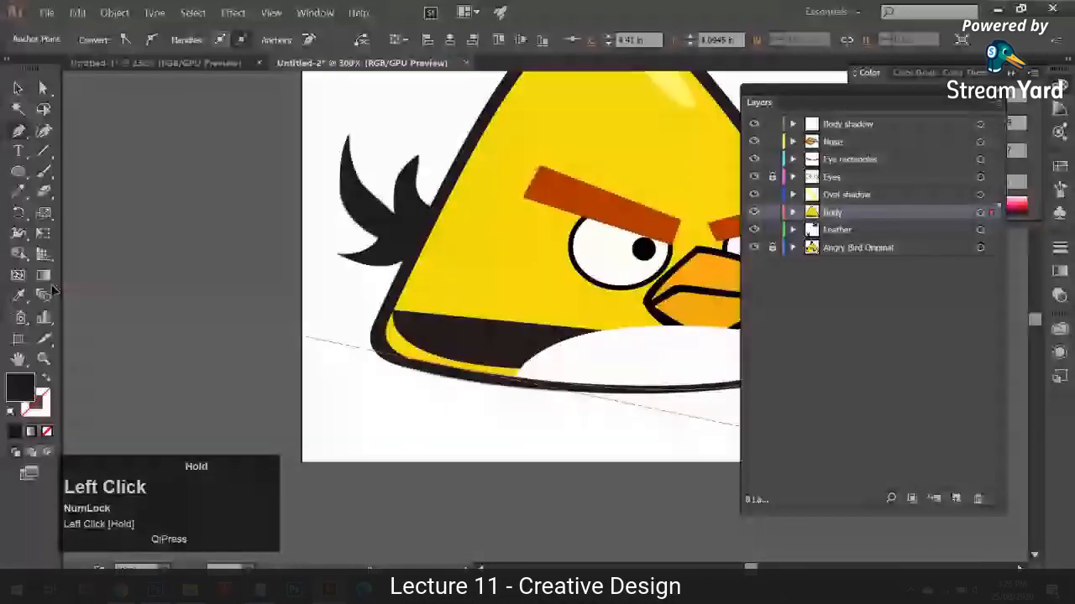
pyautogui.moveTo(52, 289); pyautogui.dragTo(294, 344)
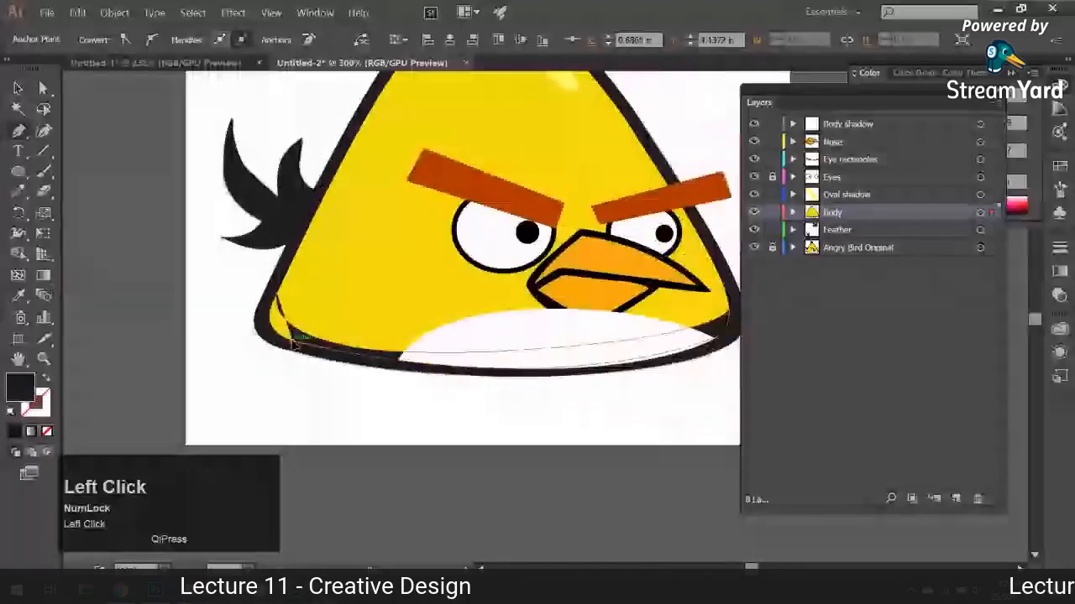
pyautogui.click(278, 295)
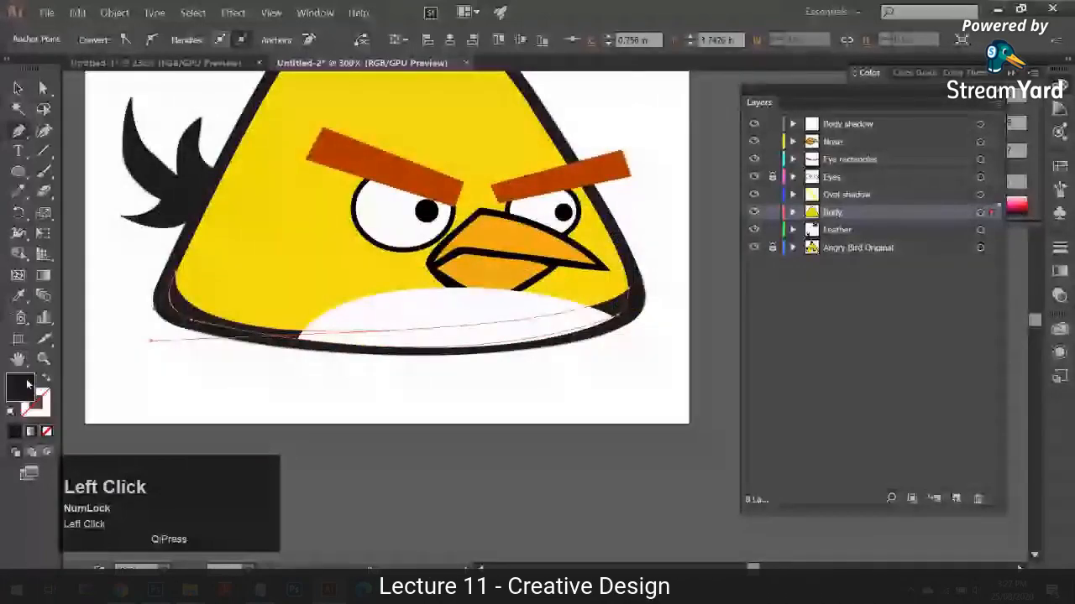
pyautogui.doubleClick(27, 385)
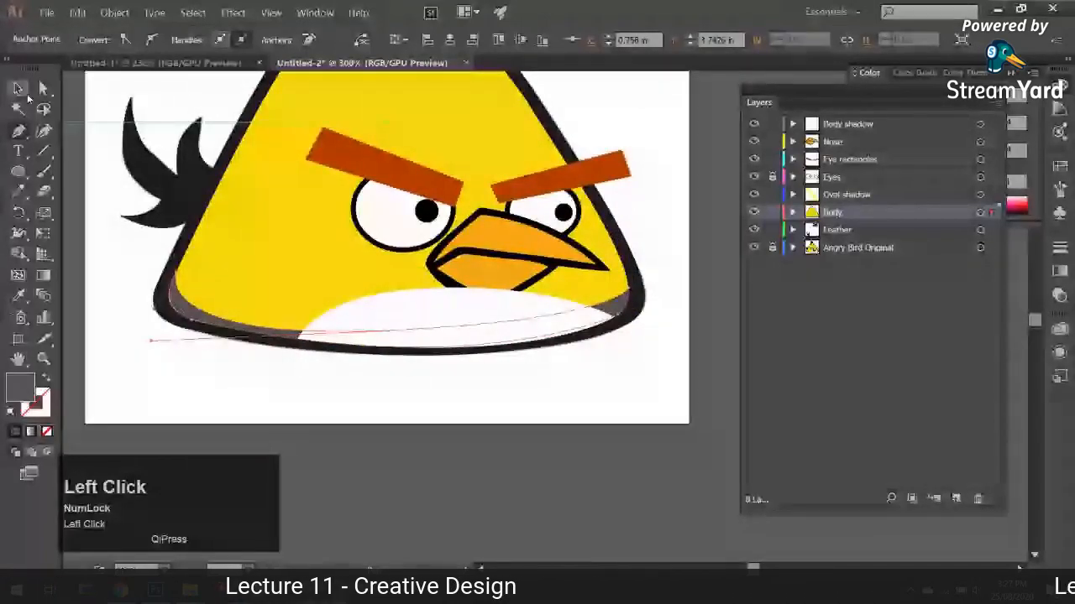
pyautogui.hotkey('ctrl', '=')
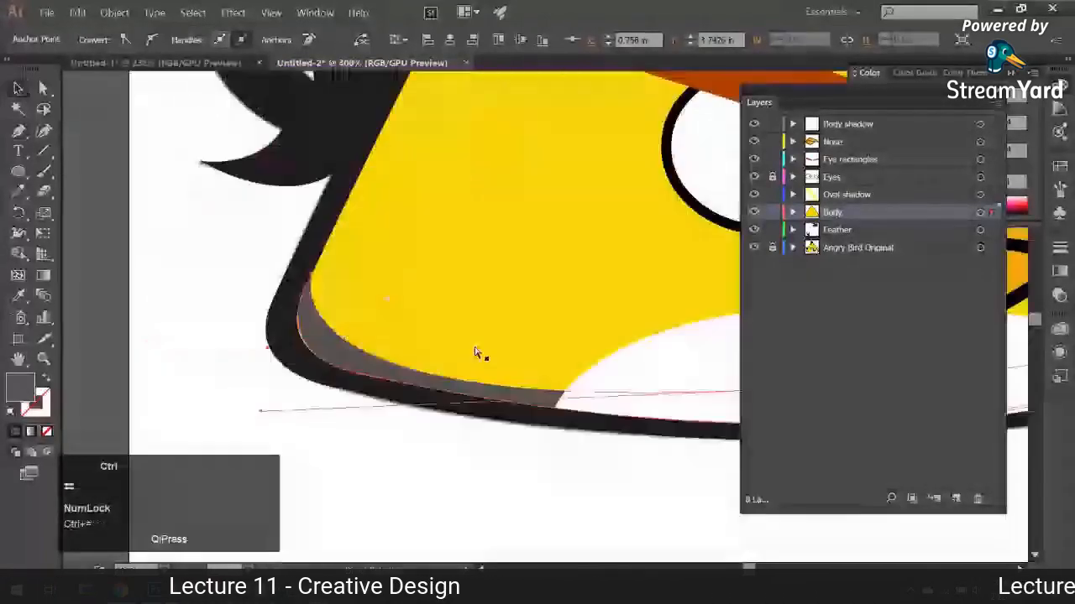
# - Try to reshape the yellow body's lower-left corner by its curve handle to remove the yellow sliver beside the grey shadow
pyautogui.hotkey('ctrl', '=')
pyautogui.click(43, 89)
pyautogui.click(180, 195)
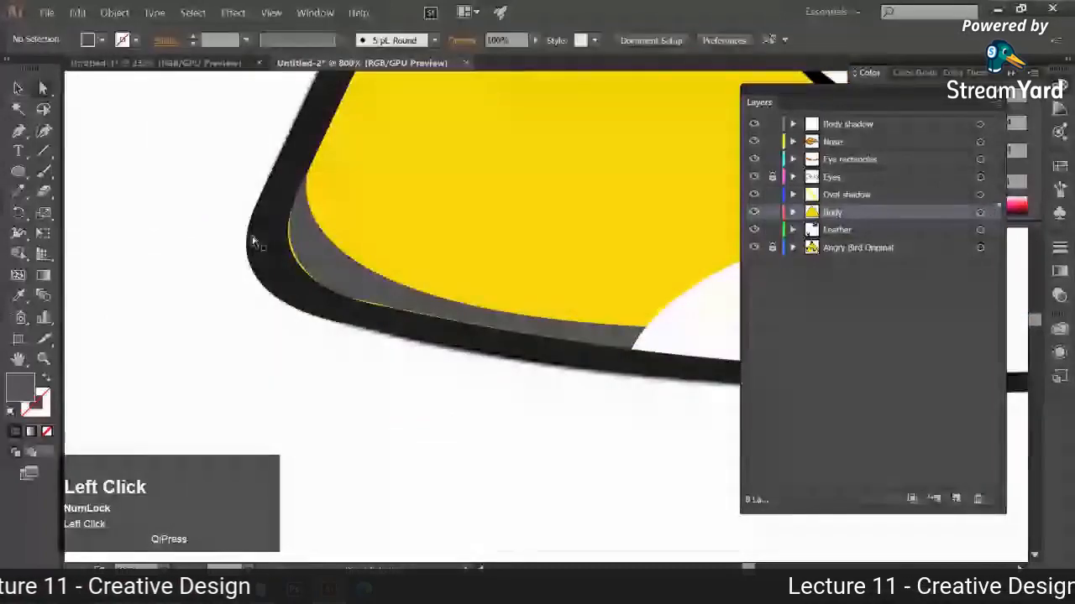
pyautogui.click(307, 171)
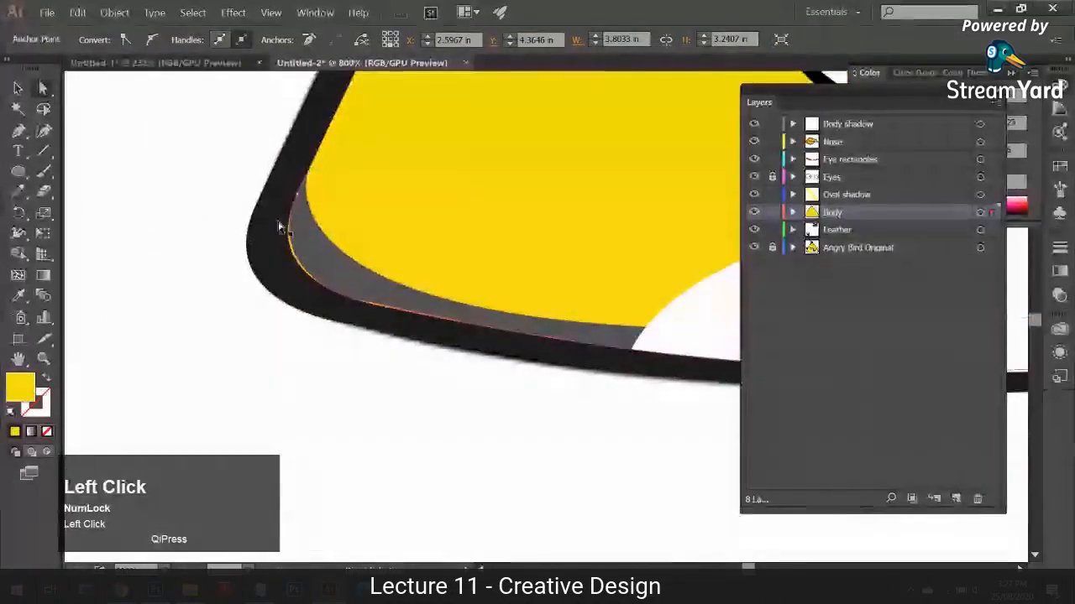
pyautogui.hotkey('ctrl', '-')
pyautogui.hotkey('ctrl', '-')
pyautogui.hotkey('ctrl', '-')
pyautogui.hotkey('ctrl', '-')
pyautogui.moveTo(263, 259); pyautogui.dragTo(285, 324)
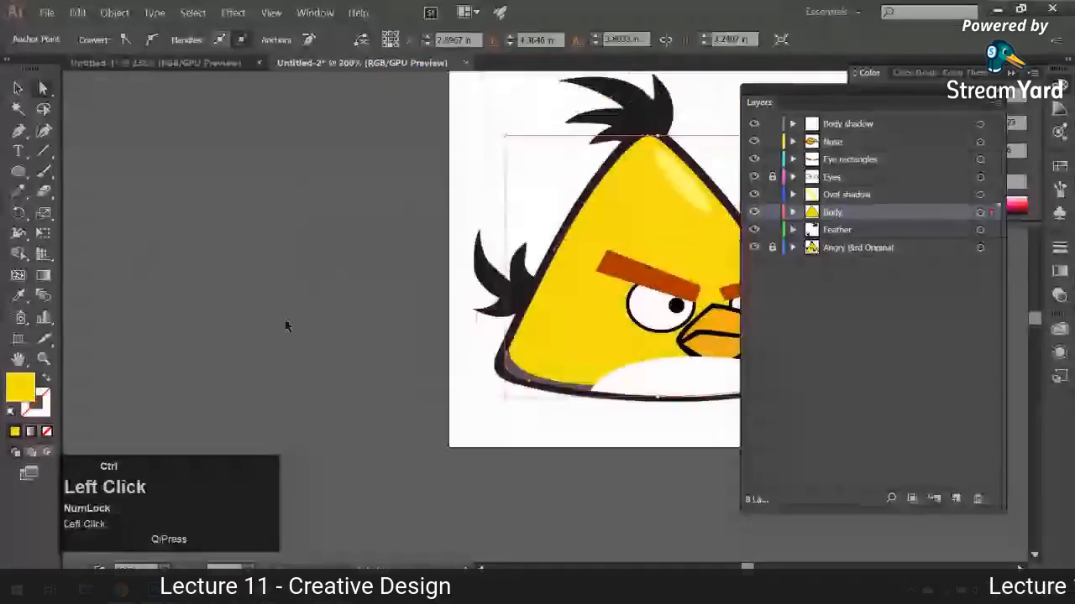
pyautogui.hotkey('ctrl', '=')
pyautogui.hotkey('ctrl', '=')
pyautogui.hotkey('ctrl', '=')
pyautogui.moveTo(339, 283); pyautogui.dragTo(284, 121)
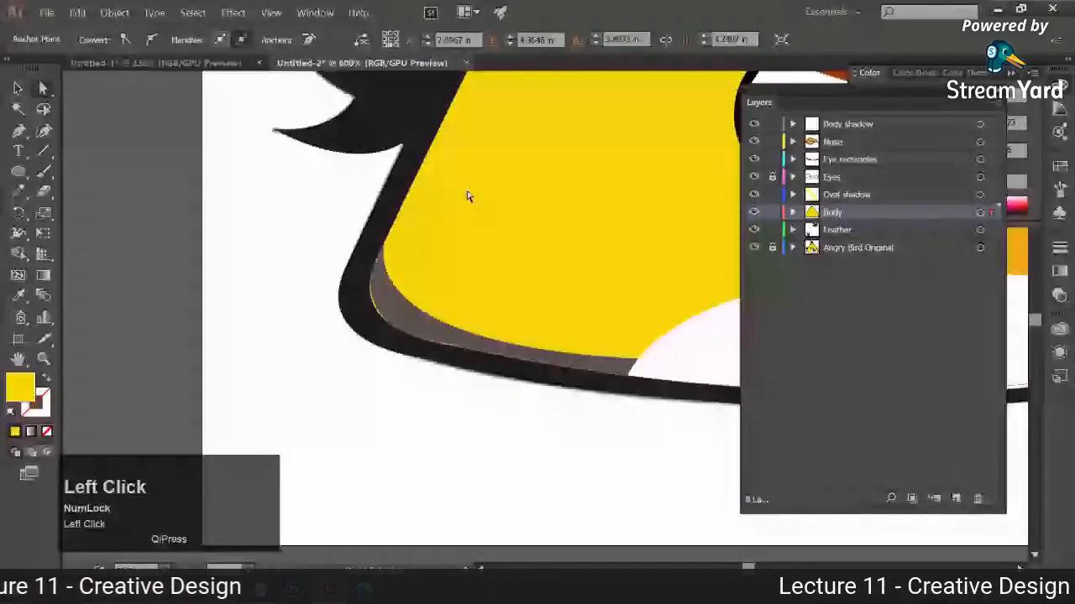
pyautogui.click(332, 330)
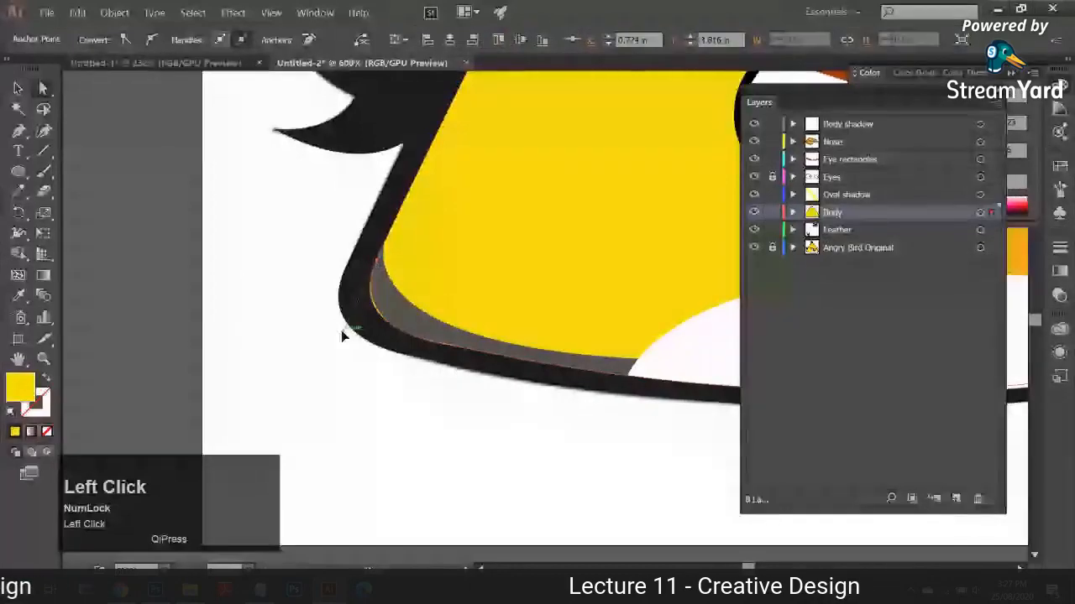
pyautogui.moveTo(342, 336); pyautogui.dragTo(445, 353)
pyautogui.hotkey('ctrl', 'z')
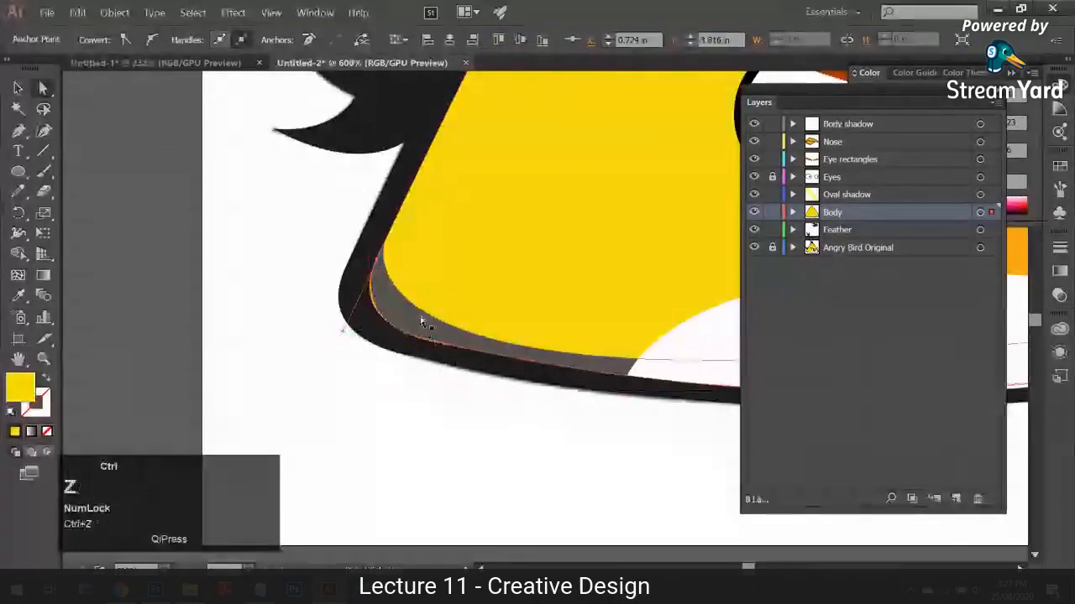
# - Move the grey shadow's lower-left anchor slightly outward to cover the yellow sliver along the black outline
pyautogui.click(388, 298)
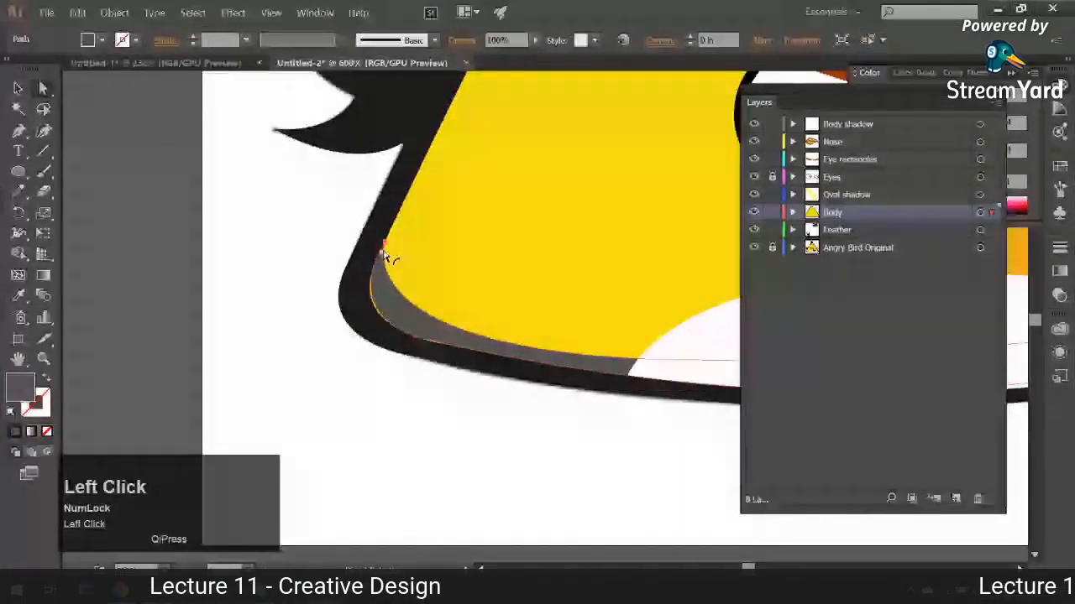
pyautogui.moveTo(423, 342); pyautogui.dragTo(413, 342)
pyautogui.click(419, 408)
# - Shift the grey shadow's upper-left tip slightly toward the yellow body where it meets the black outline
pyautogui.moveTo(612, 444); pyautogui.dragTo(472, 427)
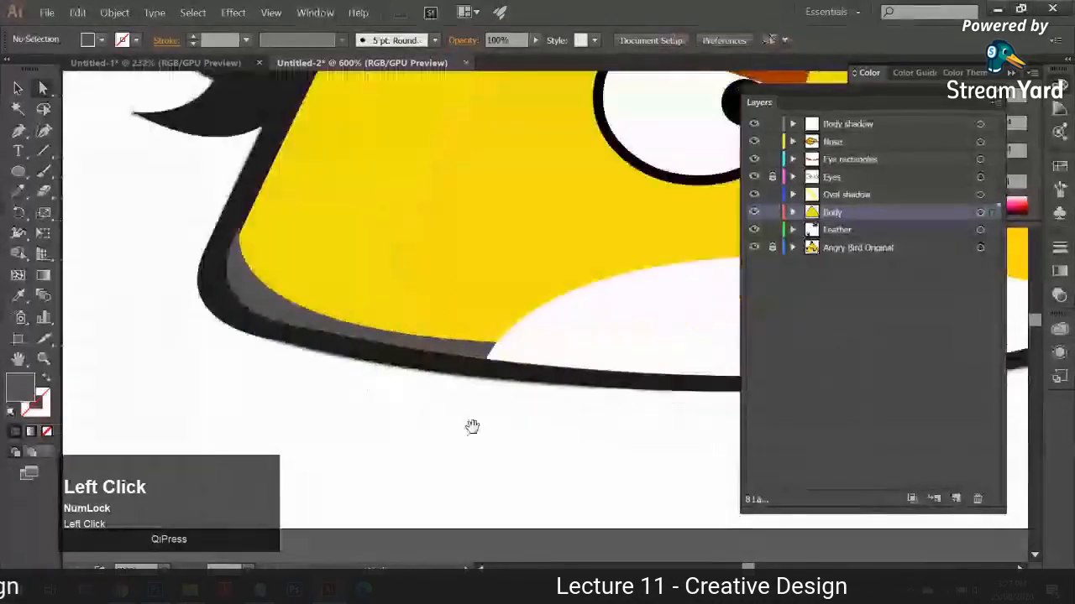
pyautogui.hotkey('ctrl', '=')
pyautogui.moveTo(358, 398); pyautogui.dragTo(731, 509)
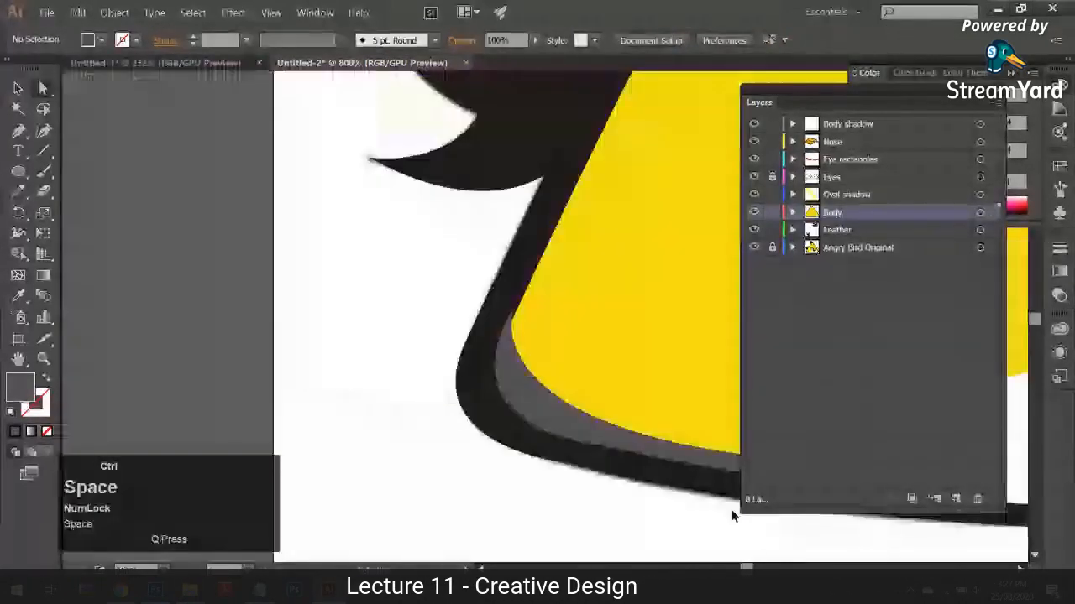
pyautogui.hotkey('ctrl', '=')
pyautogui.hotkey('ctrl', '=')
pyautogui.hotkey('ctrl', '=')
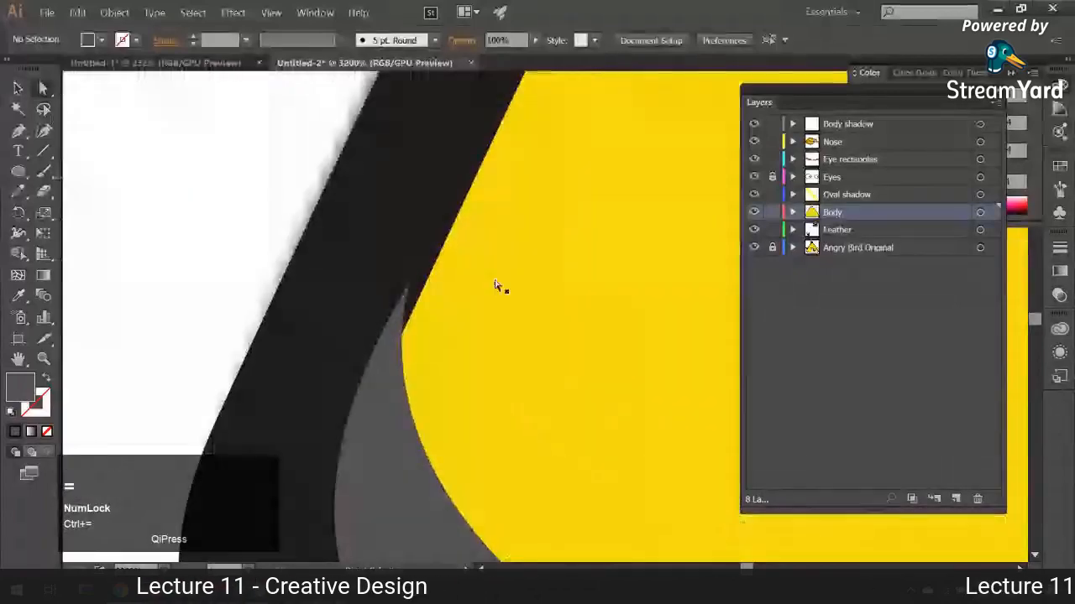
pyautogui.moveTo(411, 288); pyautogui.dragTo(424, 292)
# - Shorten the curve handle of the grey shadow's lower-left anchor so its bottom edge covers the yellow sliver
pyautogui.moveTo(455, 387); pyautogui.dragTo(327, 68)
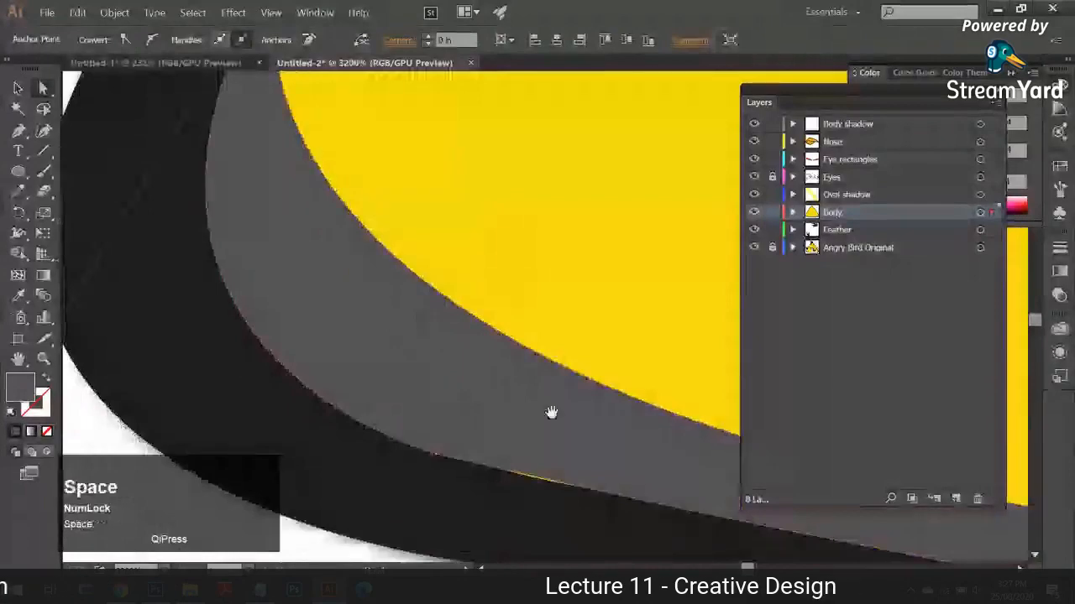
pyautogui.moveTo(552, 413); pyautogui.dragTo(466, 333)
pyautogui.click(353, 376)
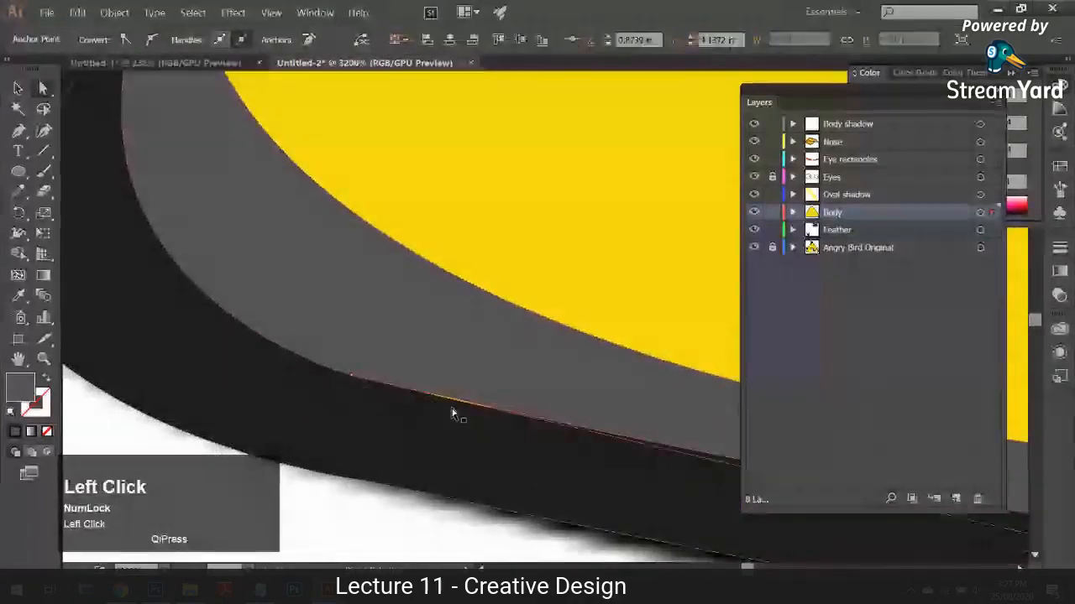
pyautogui.moveTo(653, 478); pyautogui.dragTo(38, 272)
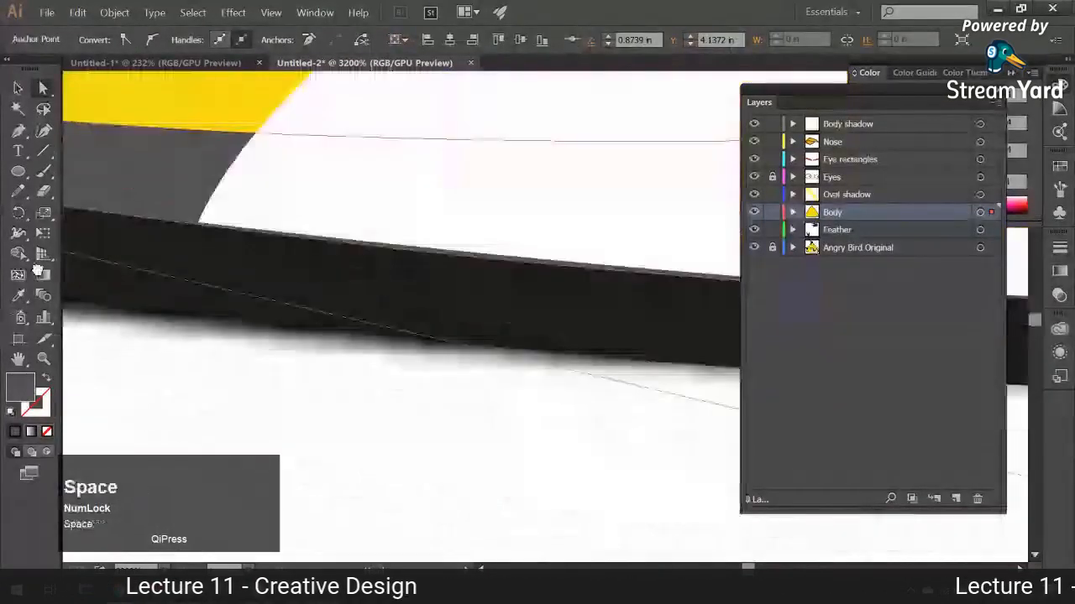
pyautogui.hotkey('ctrl', '-')
pyautogui.hotkey('ctrl', '-')
pyautogui.hotkey('ctrl', '-')
pyautogui.hotkey('ctrl', '-')
pyautogui.hotkey('ctrl', '-')
pyautogui.hotkey('ctrl', '-')
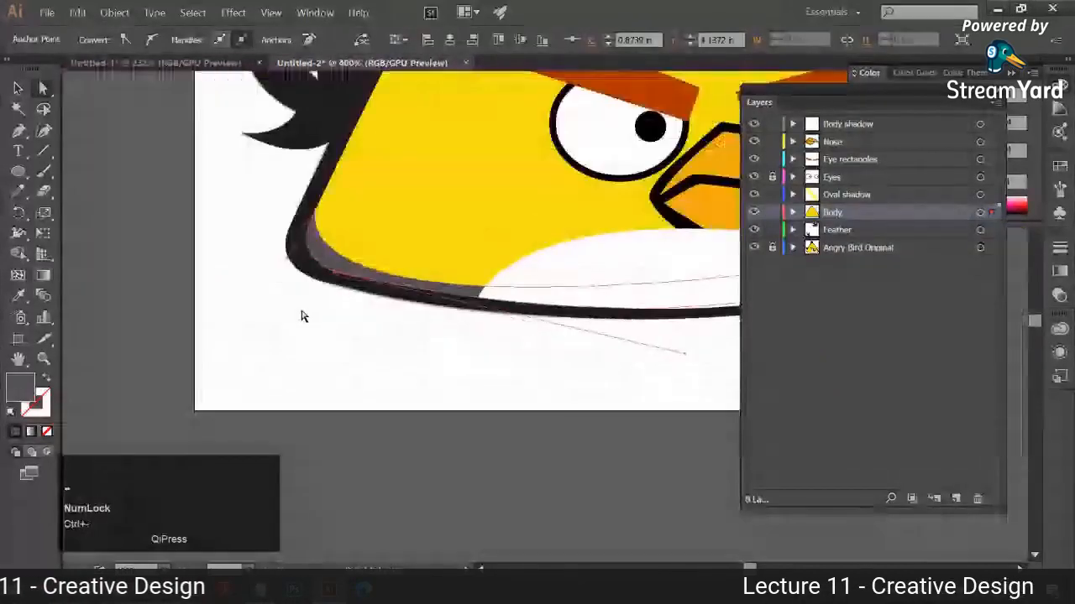
pyautogui.moveTo(685, 359); pyautogui.dragTo(534, 341)
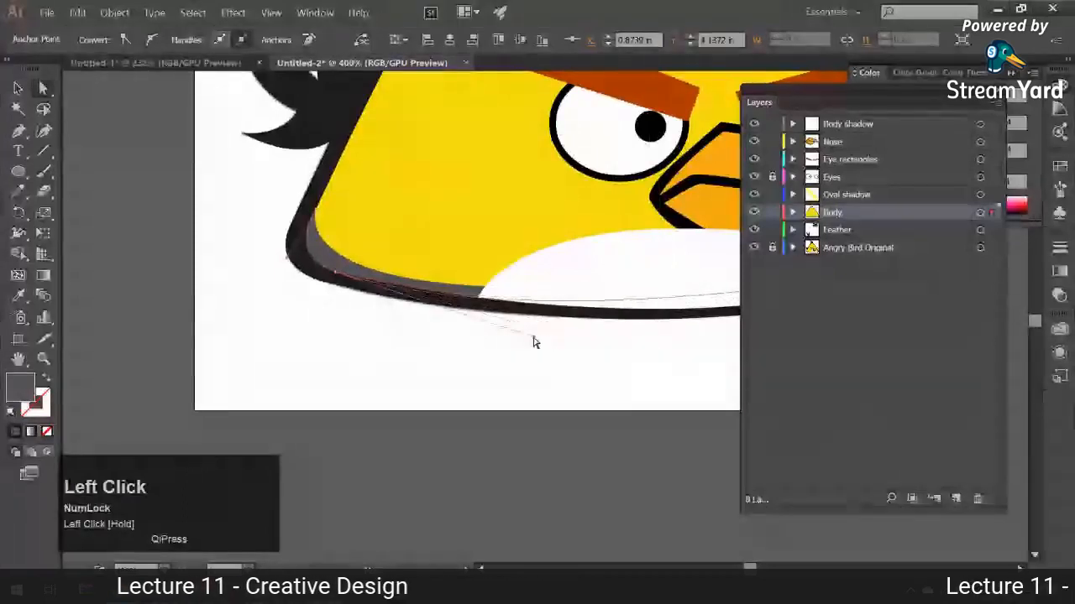
# - Move the grey shadow's right end tip slightly outward onto the black outline
pyautogui.moveTo(469, 320); pyautogui.dragTo(78, 300)
pyautogui.keyDown('shift'); pyautogui.click(531, 217); pyautogui.keyUp('shift')
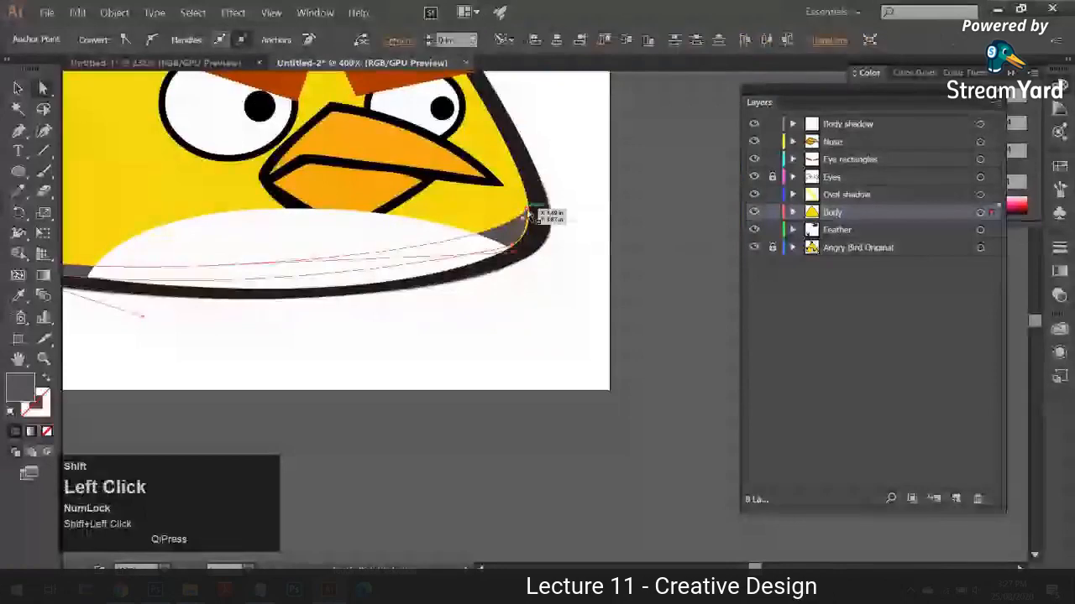
pyautogui.moveTo(529, 215); pyautogui.dragTo(533, 211)
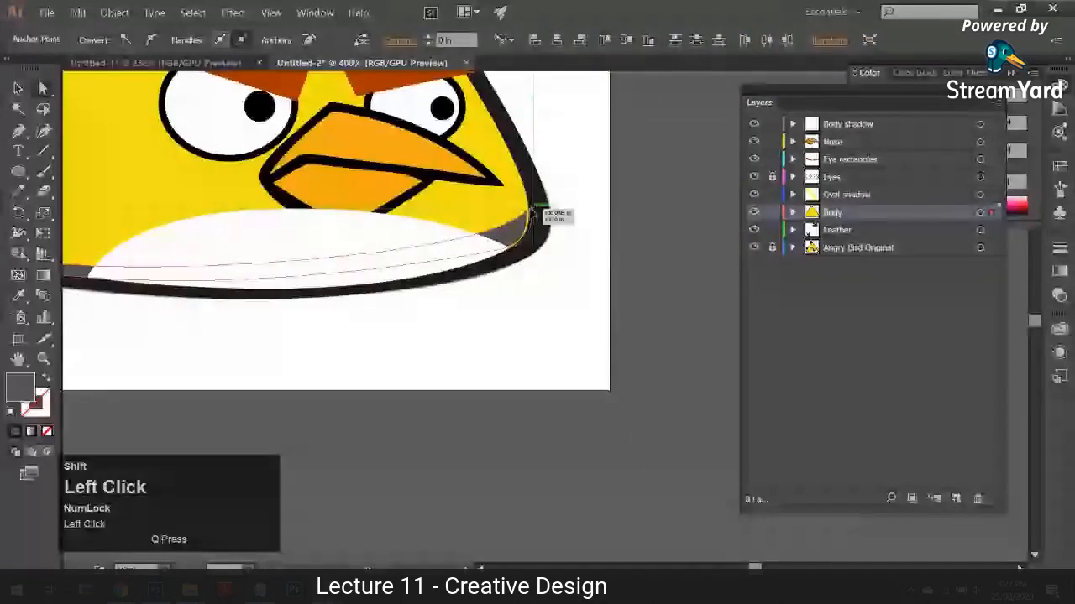
pyautogui.click(378, 365)
pyautogui.moveTo(378, 365); pyautogui.dragTo(412, 388)
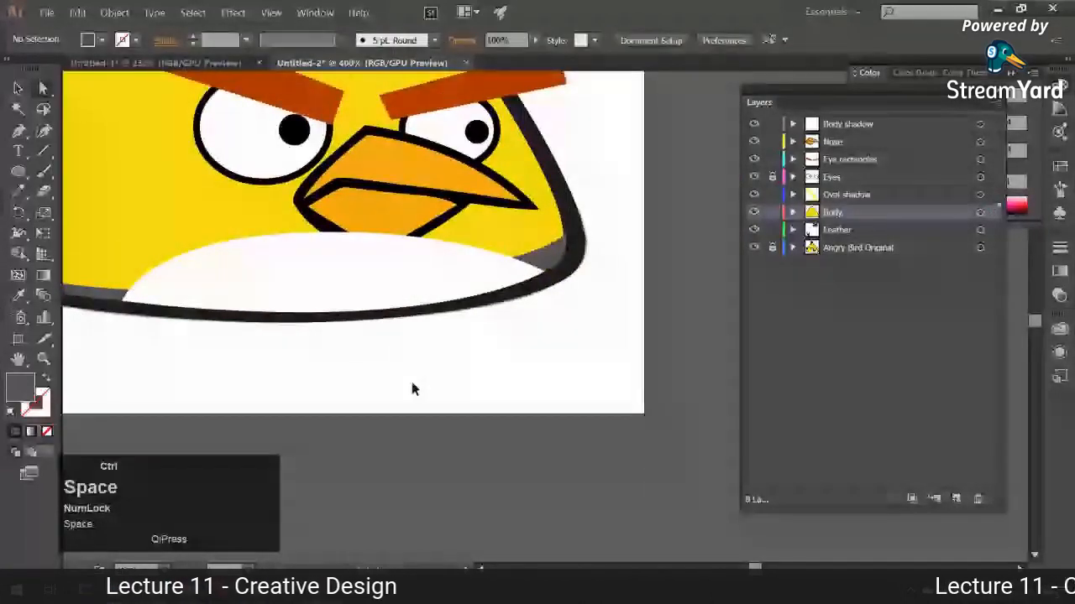
# - Place the shadow's right tip on the outline's inner edge and adjust the lower-right anchor's curve handle to follow the outline
pyautogui.keyDown('ctrl'); pyautogui.click(570, 251); pyautogui.keyUp('ctrl')
pyautogui.click(466, 347)
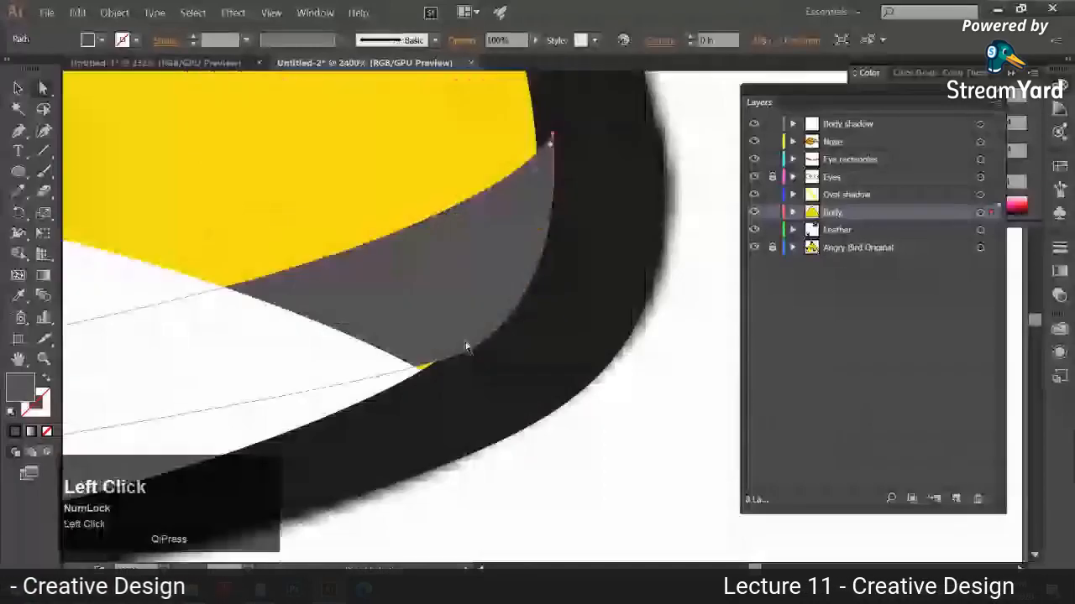
pyautogui.click(552, 135)
pyautogui.moveTo(553, 135); pyautogui.dragTo(536, 133)
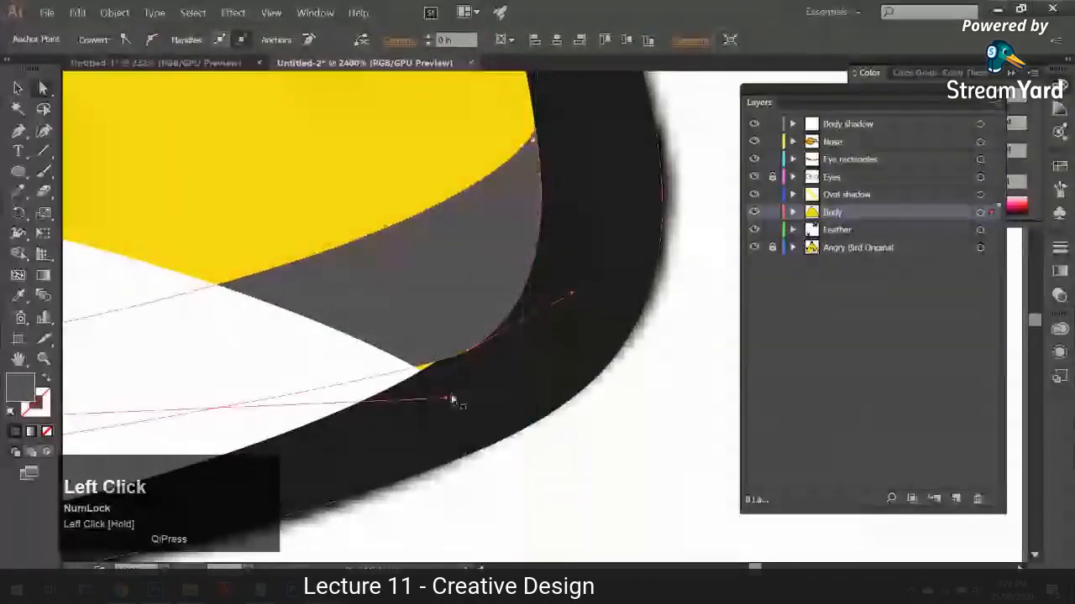
pyautogui.moveTo(450, 401); pyautogui.dragTo(427, 412)
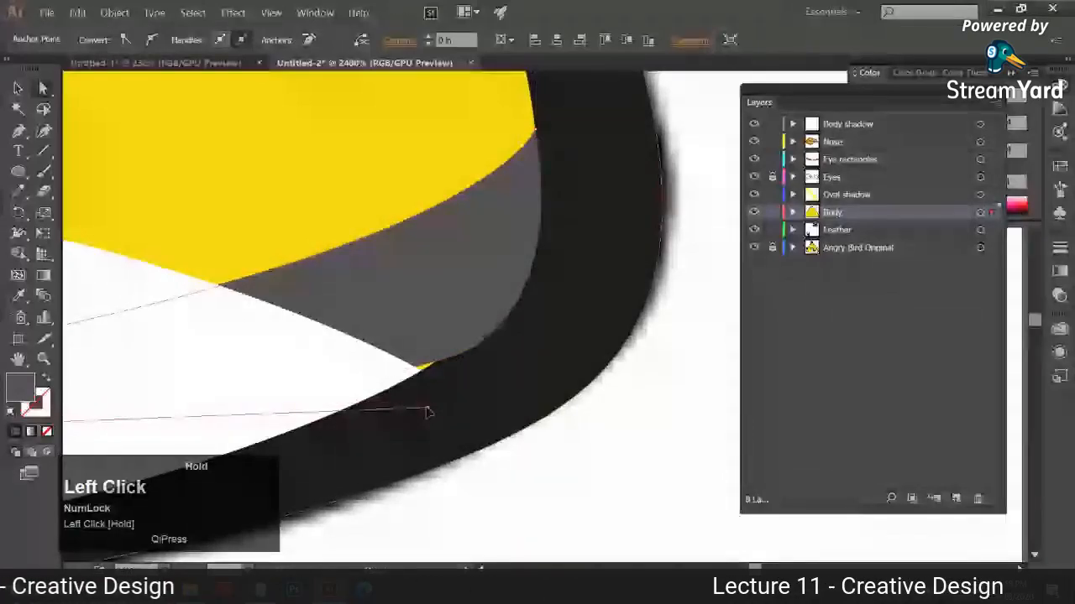
pyautogui.click(353, 433)
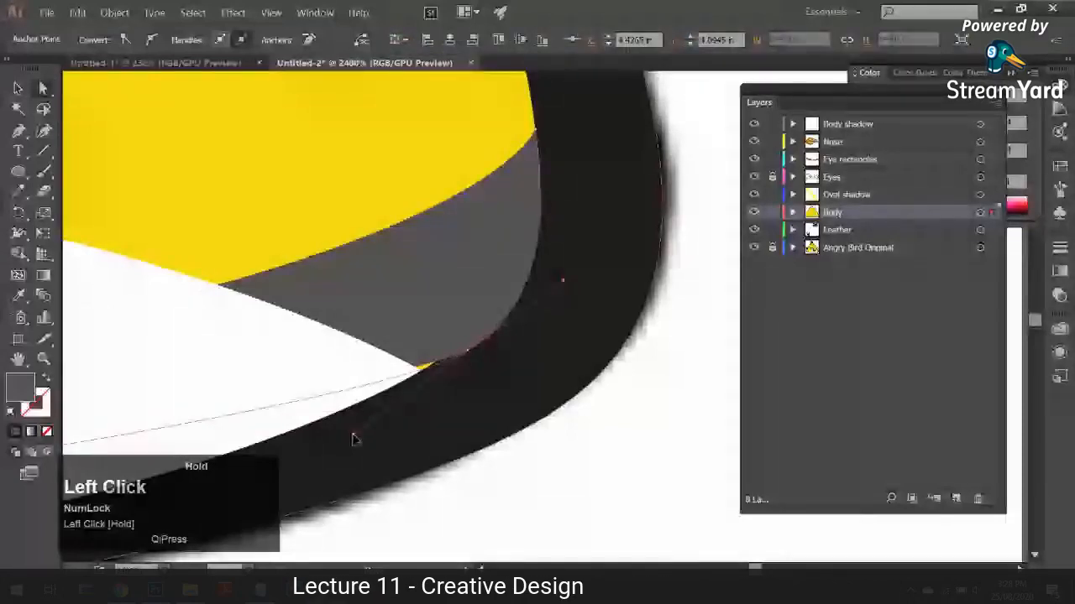
pyautogui.hotkey('ctrl', '-')
pyautogui.hotkey('ctrl', '-')
pyautogui.hotkey('ctrl', '-')
pyautogui.hotkey('ctrl', '-')
pyautogui.hotkey('ctrl', '-')
pyautogui.hotkey('ctrl', '-')
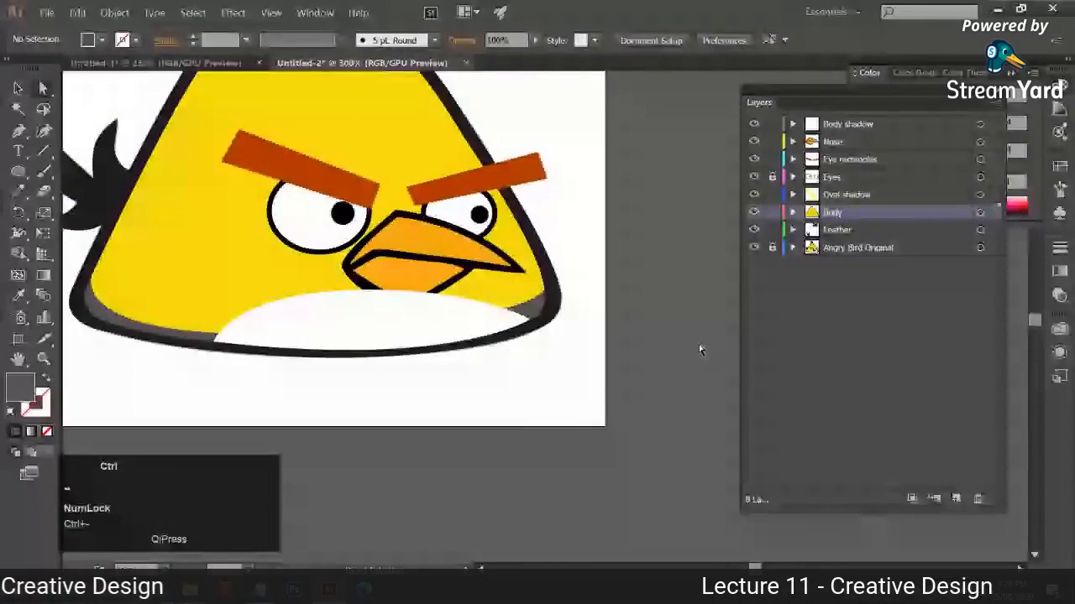
# - Reduce the grey bottom shadow's opacity to 46%
pyautogui.hotkey('ctrl', '0')
pyautogui.click(18, 88)
pyautogui.click(382, 466)
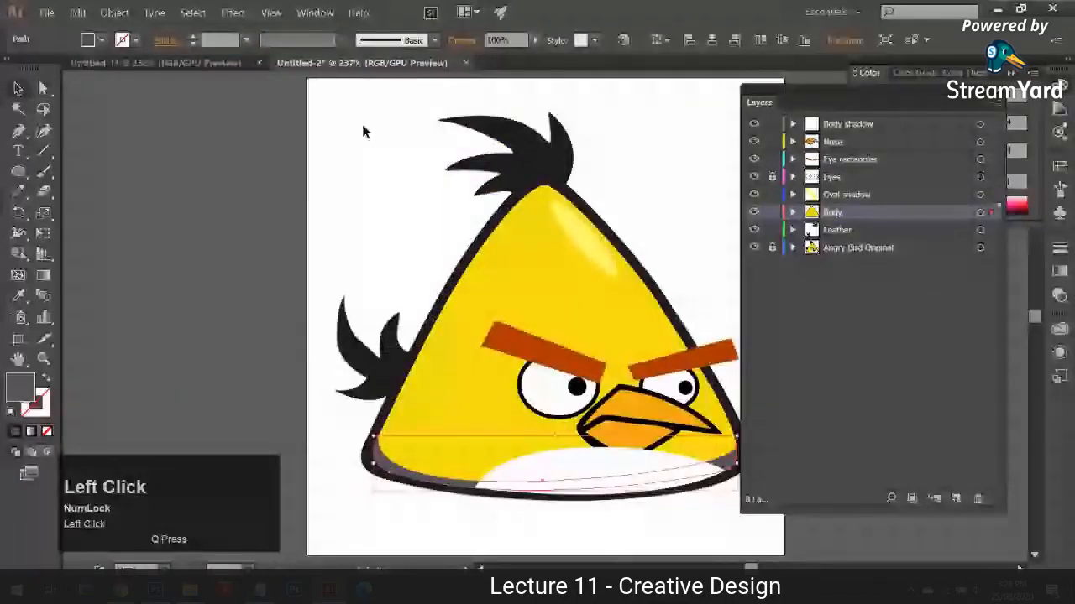
pyautogui.click(535, 41)
pyautogui.moveTo(530, 59); pyautogui.dragTo(493, 61)
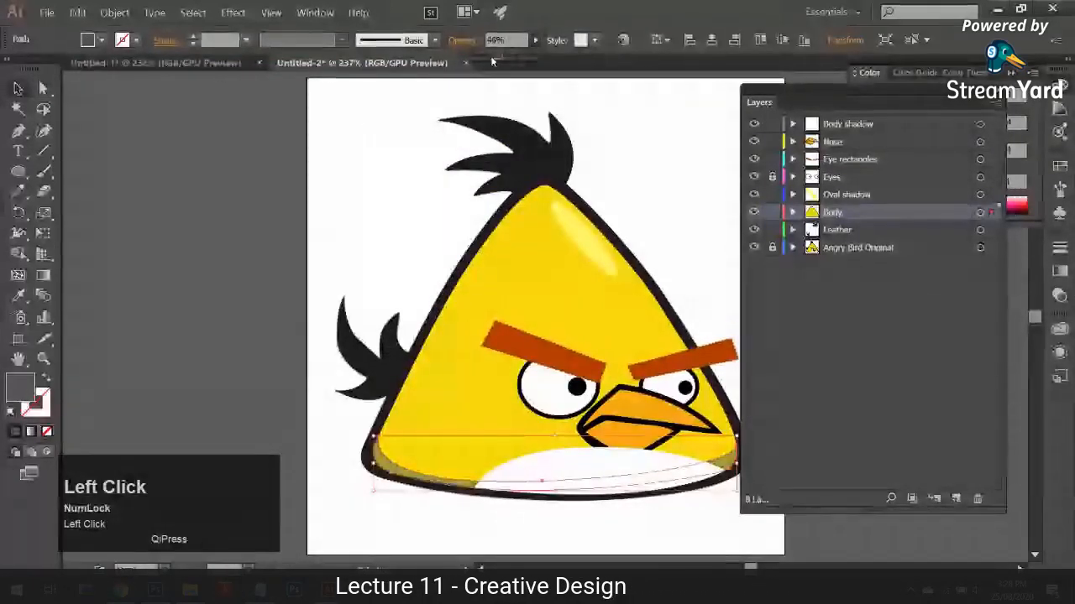
pyautogui.click(287, 188)
# - Move the Body shadow layer with the white belly patch below the Nose layer
pyautogui.moveTo(600, 459); pyautogui.dragTo(499, 407)
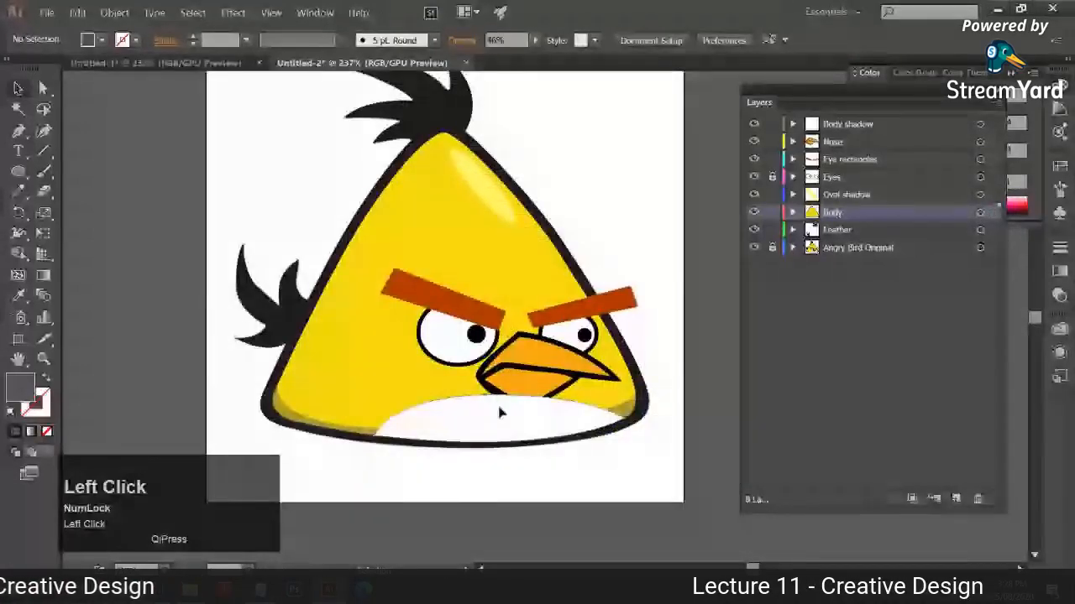
pyautogui.click(500, 411)
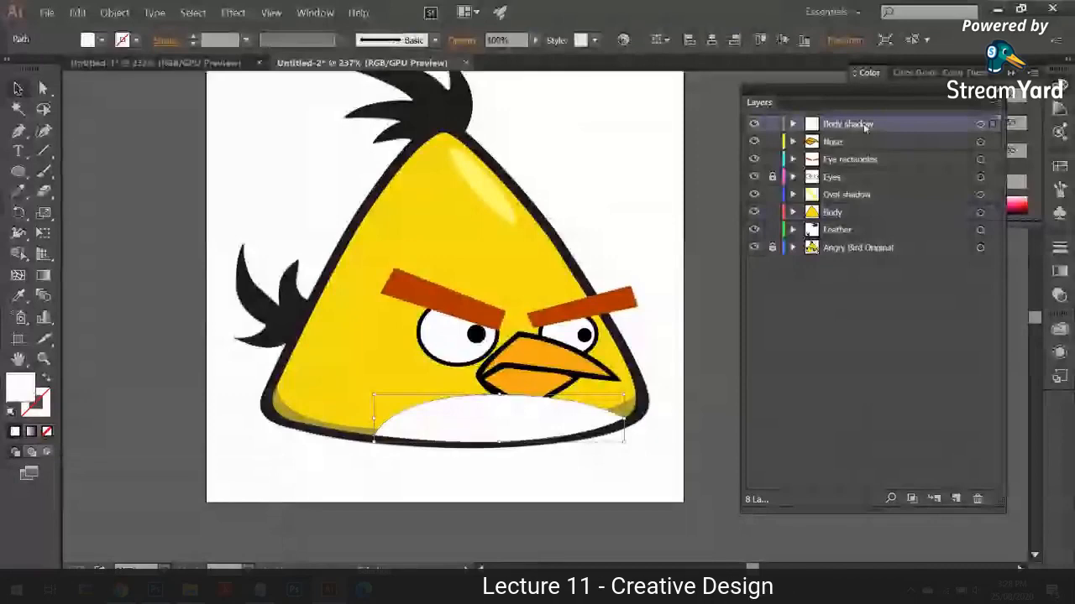
pyautogui.moveTo(865, 127); pyautogui.dragTo(859, 144)
pyautogui.hotkey('ctrl', '-')
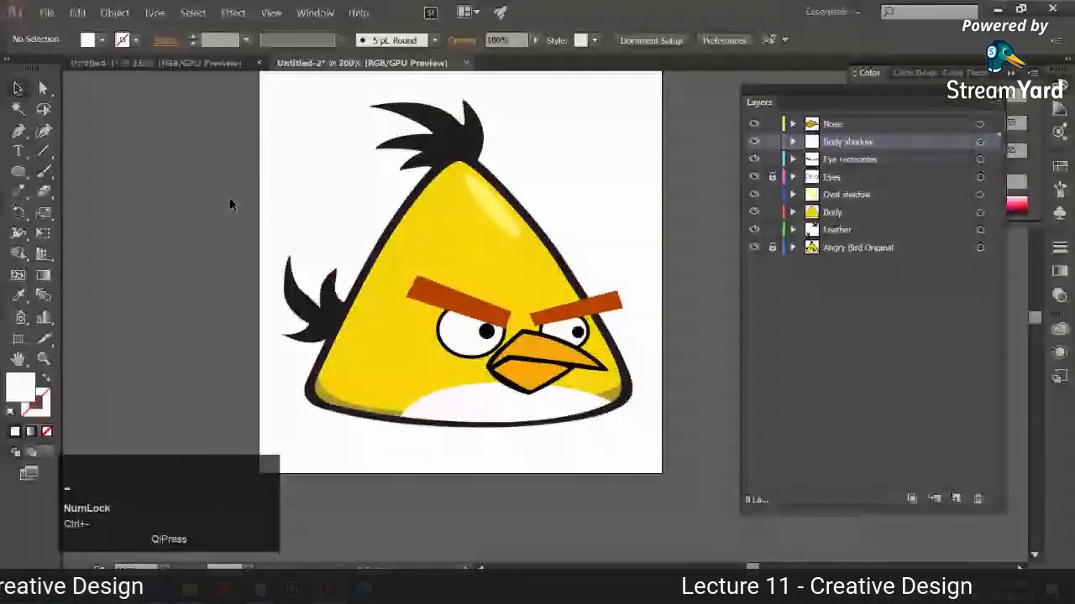
# - Unlock the Angry Bird Original layer and move its reference image left off the artboard, beside the vector drawing
pyautogui.click(772, 248)
pyautogui.click(991, 250)
pyautogui.hotkey('shift', 'Left')
pyautogui.hotkey('shift', 'Left')
pyautogui.hotkey('shift', 'Left')
pyautogui.hotkey('shift', 'Left')
pyautogui.hotkey('shift', 'Left')
pyautogui.hotkey('shift', 'Left')
pyautogui.hotkey('shift', 'Left')
pyautogui.hotkey('shift', 'Left')
pyautogui.hotkey('shift', 'Left')
pyautogui.hotkey('shift', 'Left')
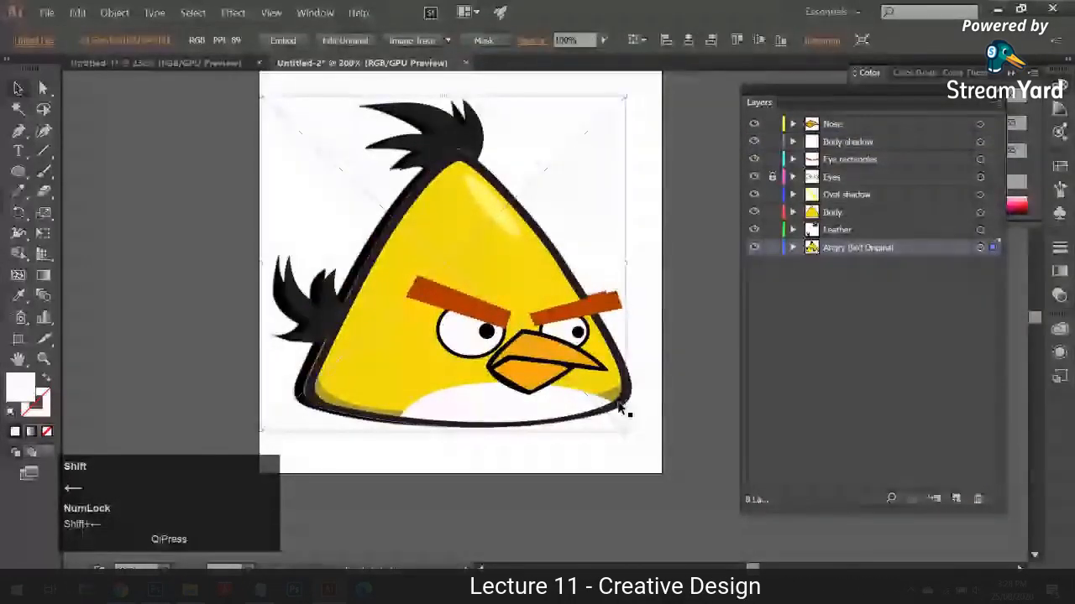
pyautogui.hotkey('shift', 'Left')
pyautogui.hotkey('shift', 'Left')
pyautogui.hotkey('shift', 'Left')
pyautogui.hotkey('shift', 'Left')
pyautogui.hotkey('shift', 'Left')
pyautogui.hotkey('shift', 'Left')
pyautogui.hotkey('shift', 'Left')
pyautogui.hotkey('shift', 'Left')
pyautogui.hotkey('shift', 'Left')
pyautogui.hotkey('shift', 'Left')
pyautogui.hotkey('shift', 'Left')
pyautogui.hotkey('shift', 'Left')
pyautogui.hotkey('shift', 'Left')
pyautogui.hotkey('shift', 'Left')
pyautogui.hotkey('shift', 'Left')
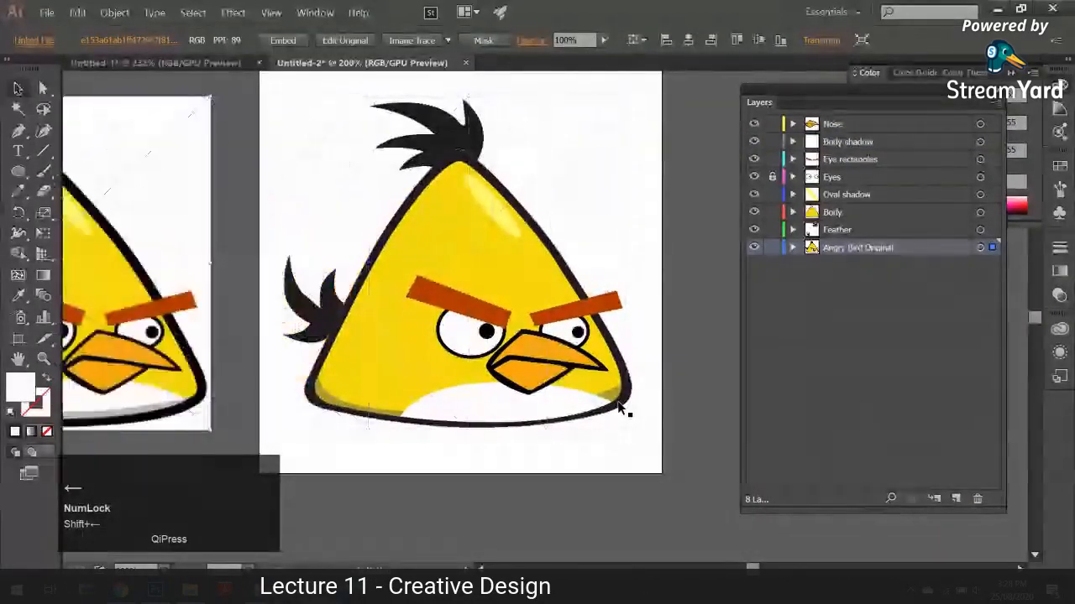
pyautogui.hotkey('ctrl', '-')
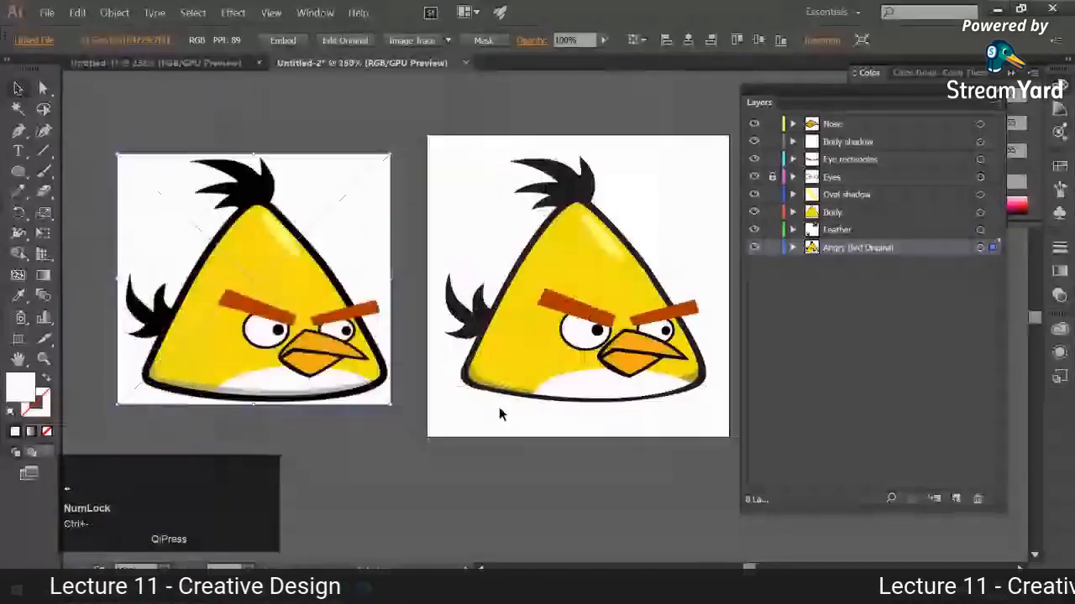
pyautogui.click(315, 153)
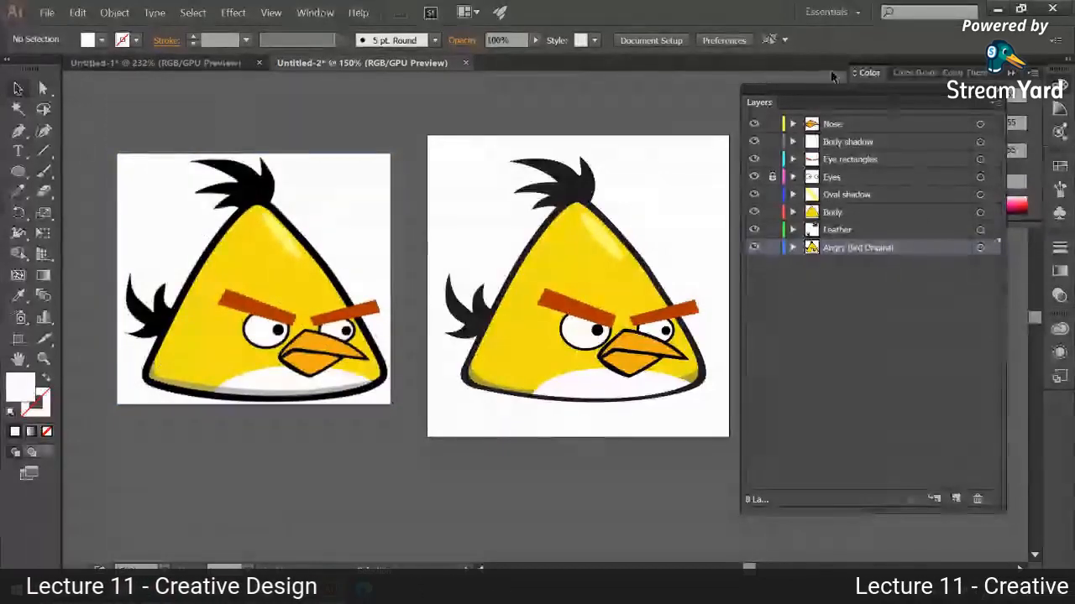
# - Switch to StreamYard in the browser to read the viewers' comments, then return to the Illustrator drawing
pyautogui.click(124, 590)
pyautogui.click(114, 546)
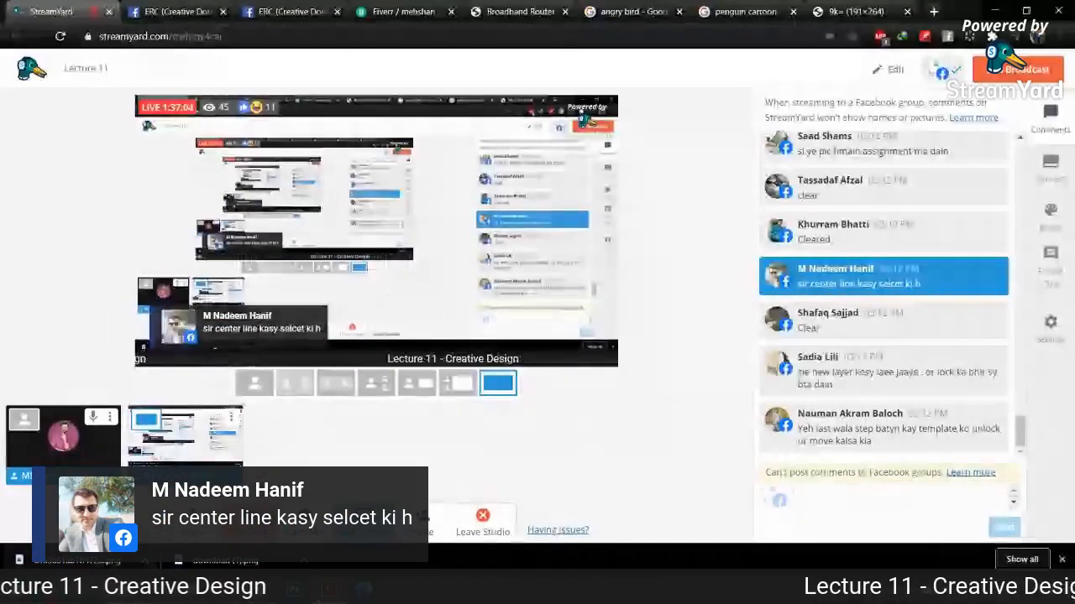
pyautogui.click(329, 591)
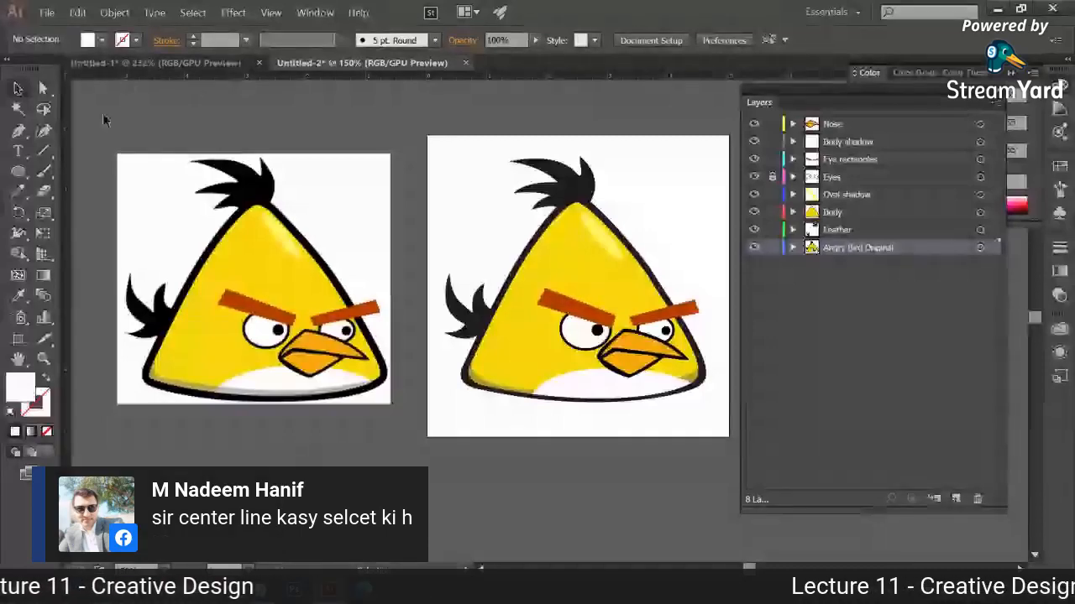
pyautogui.moveTo(416, 156)
pyautogui.mouseDown()
pyautogui.moveTo(79, 154)
pyautogui.moveTo(509, 182)
pyautogui.mouseUp()
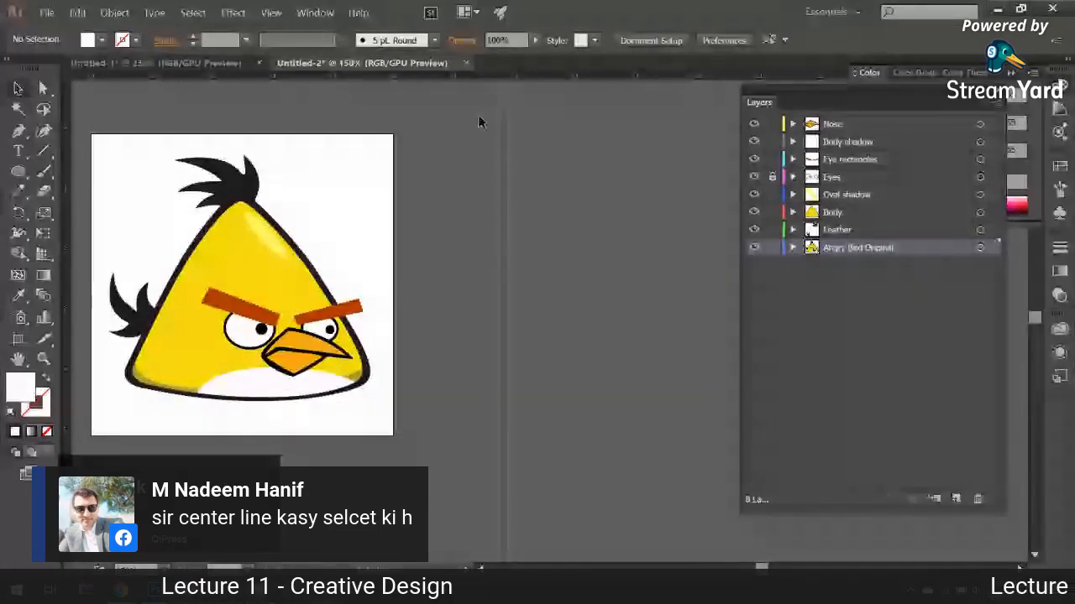
# - Place a horizontal guide across the peak of the bird's body, then switch to the StreamYard comments
pyautogui.moveTo(577, 73); pyautogui.dragTo(571, 205)
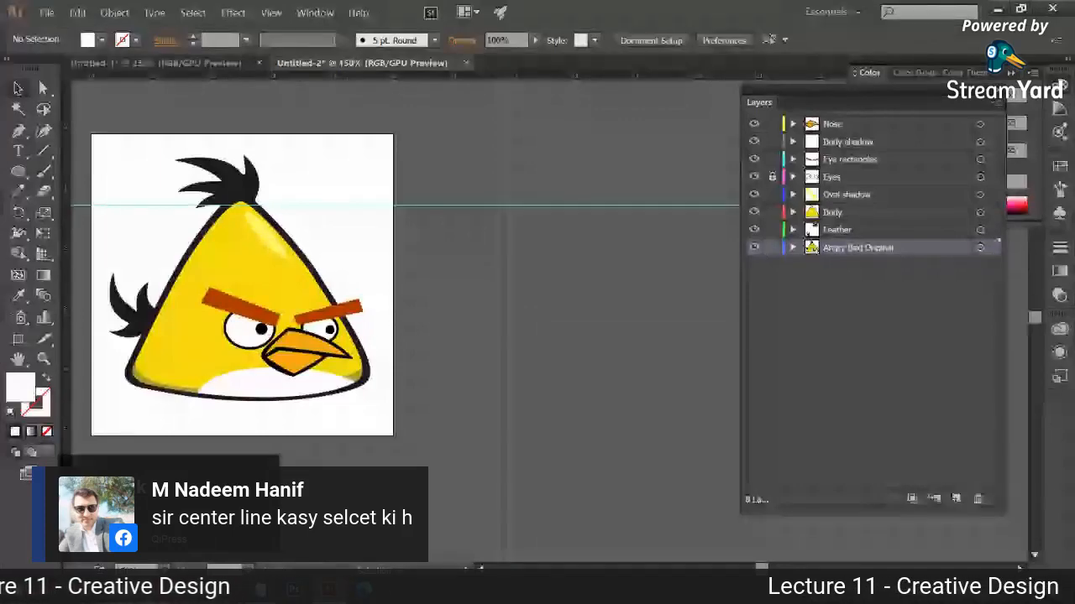
pyautogui.hotkey('alt', 'Tab')
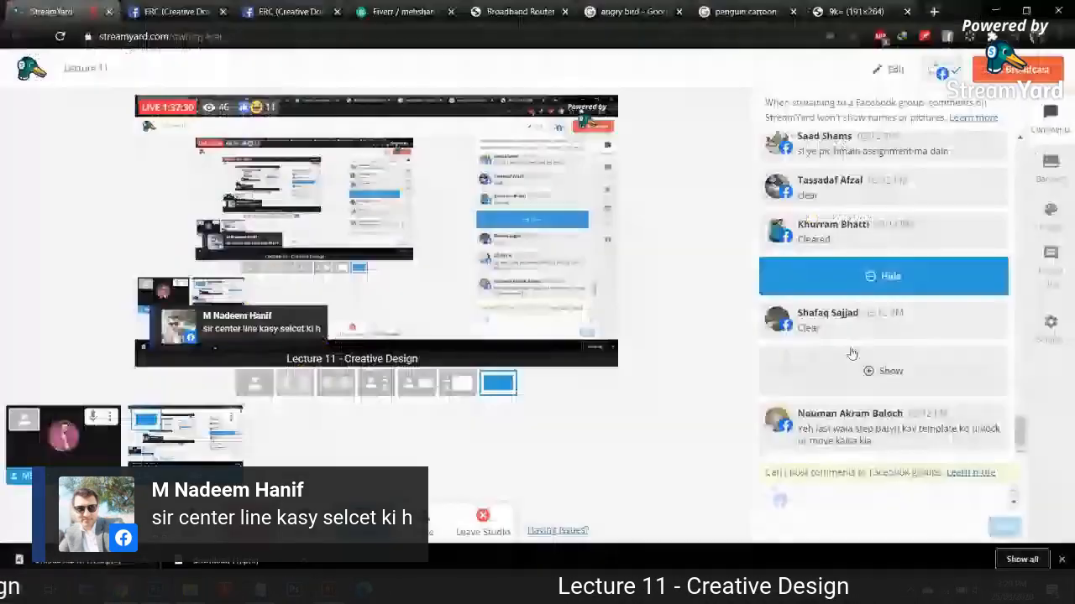
pyautogui.click(852, 354)
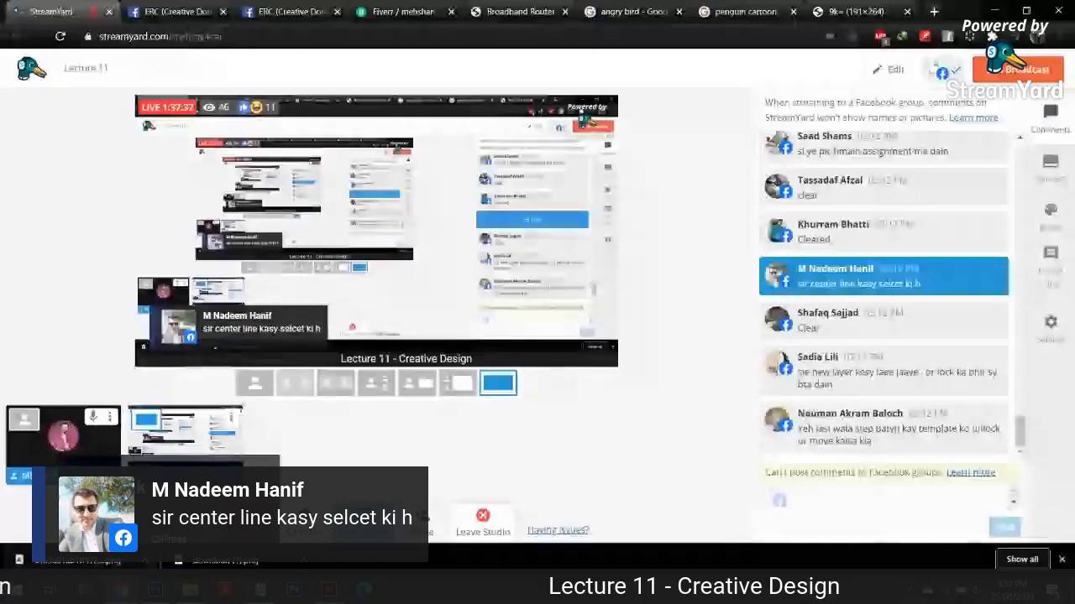
# - Try to share the studio's guest invitation link by copying it into the Facebook live video's comment box, then return to StreamYard
pyautogui.click(422, 522)
pyautogui.click(547, 362)
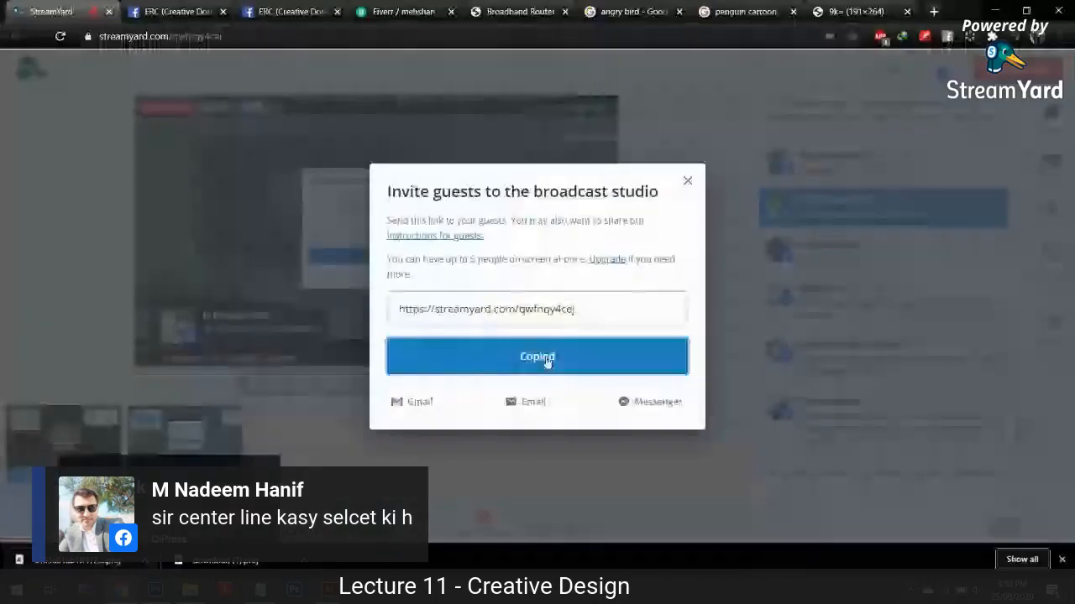
pyautogui.click(568, 357)
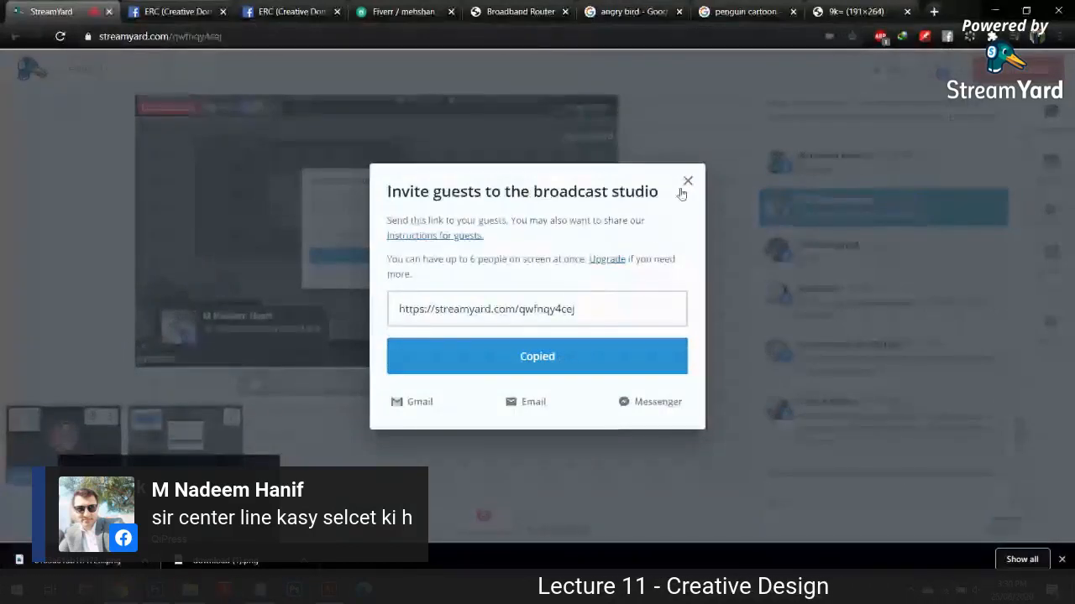
pyautogui.click(172, 11)
pyautogui.click(946, 528)
pyautogui.hotkey('ctrl', 'v')
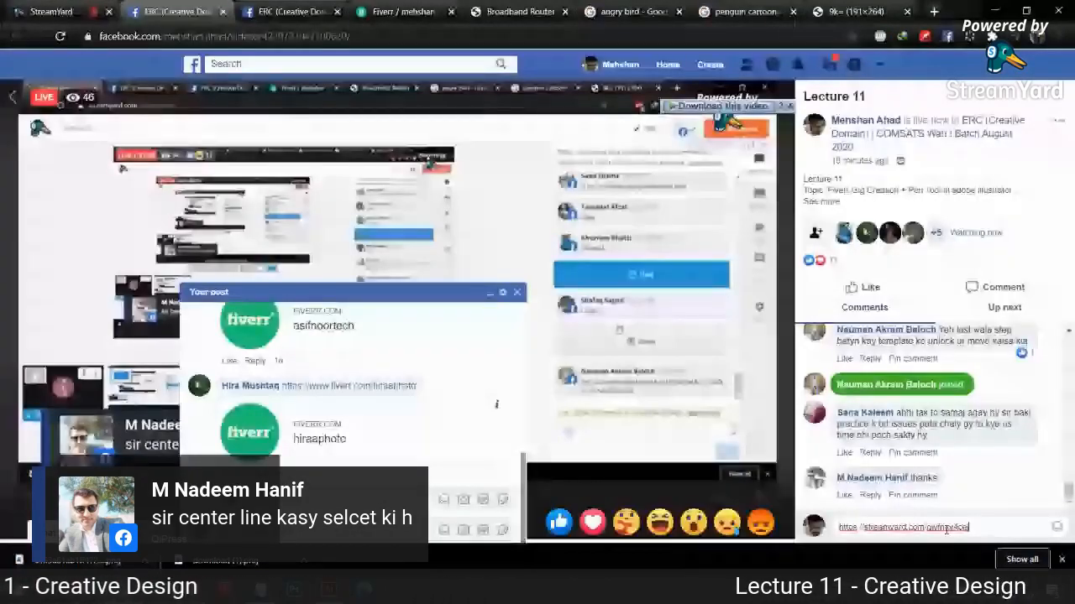
pyautogui.click(216, 12)
pyautogui.click(52, 12)
# - Display the viewer comments about practice issues, re-uploading Monday's lecture and the double artboard one after another on the broadcast
pyautogui.click(883, 333)
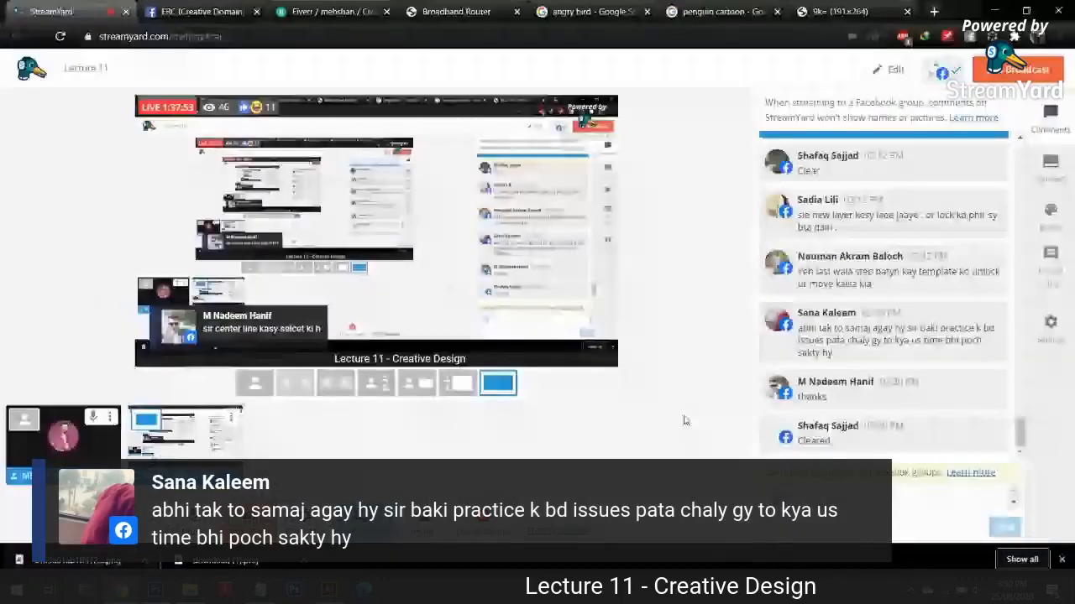
pyautogui.click(869, 334)
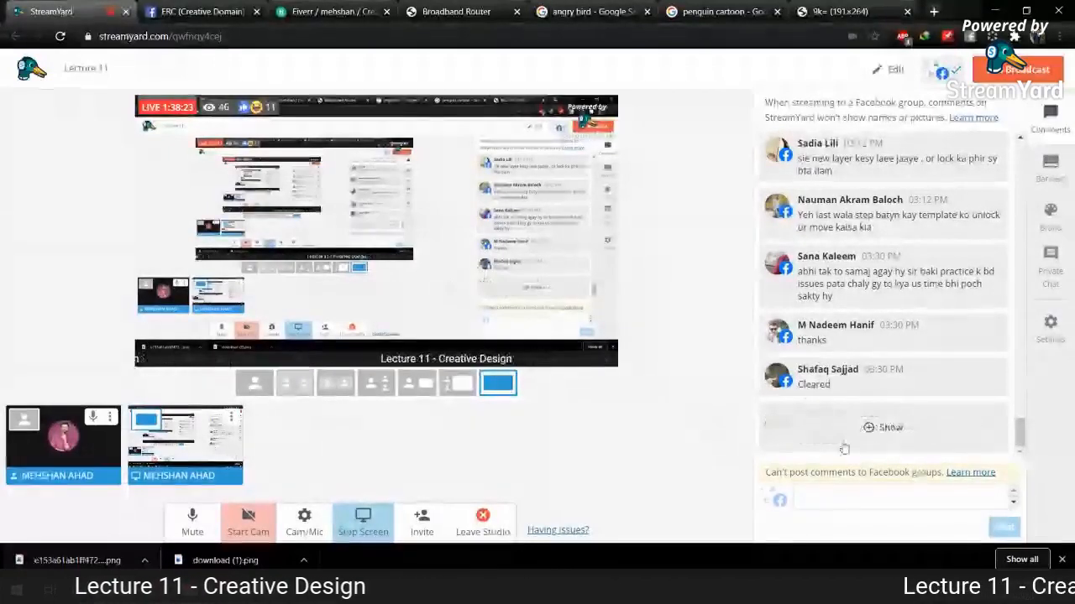
pyautogui.click(866, 427)
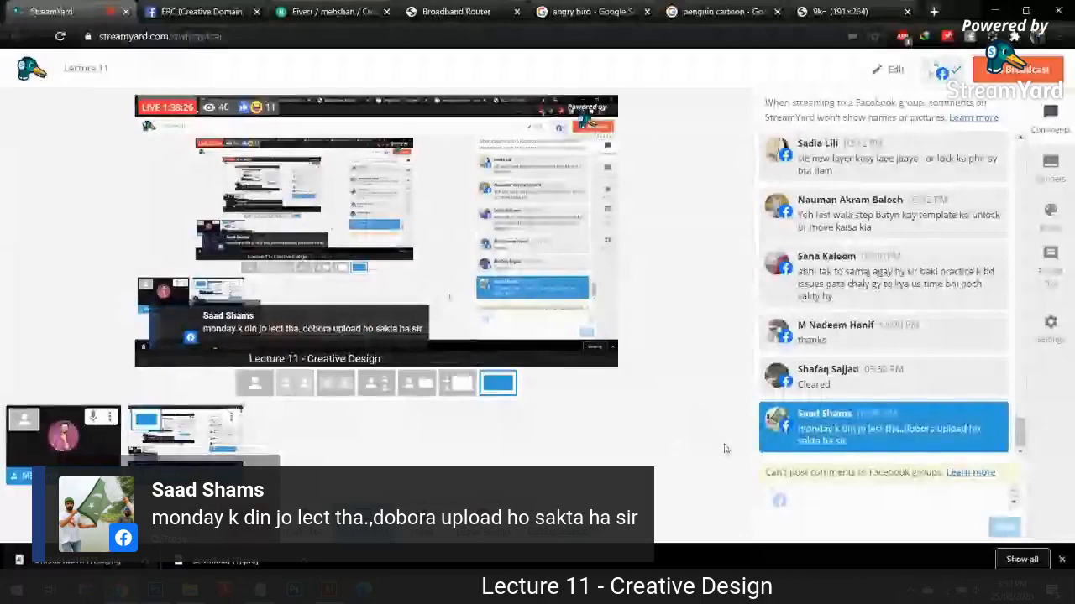
pyautogui.click(854, 441)
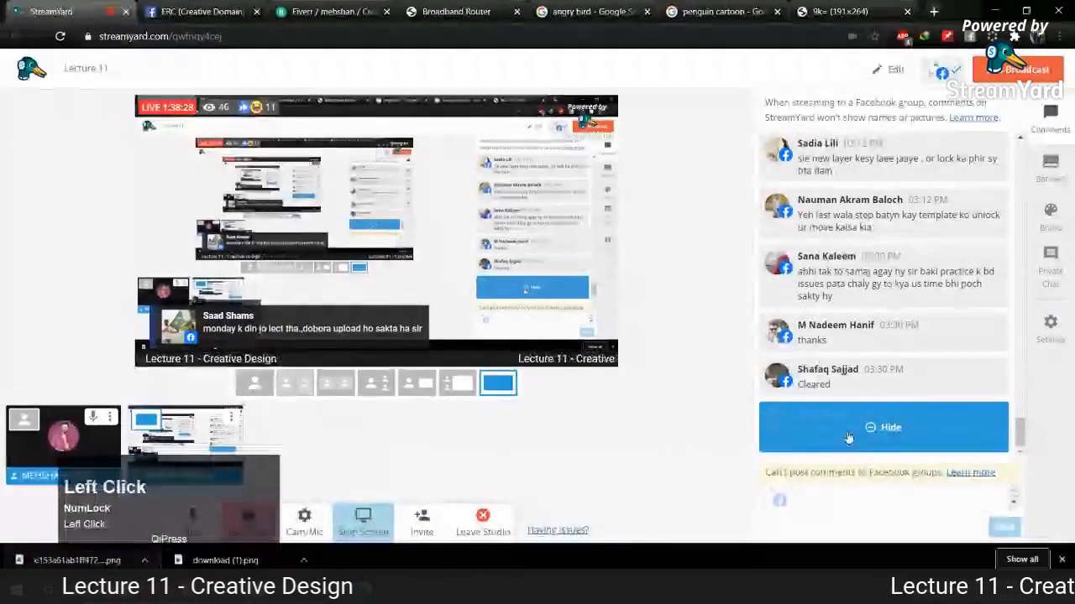
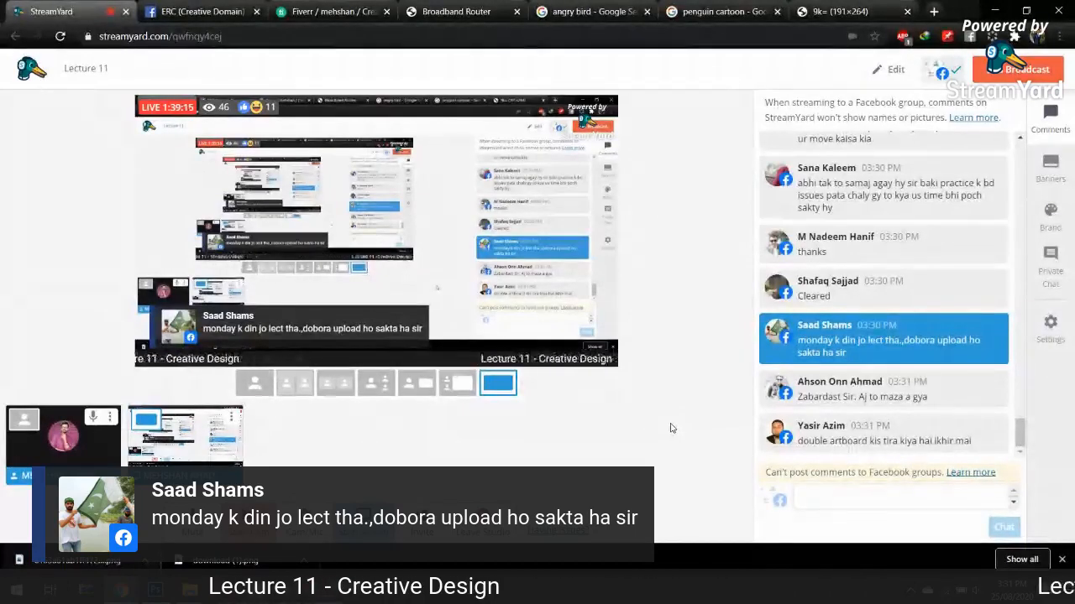
pyautogui.click(881, 432)
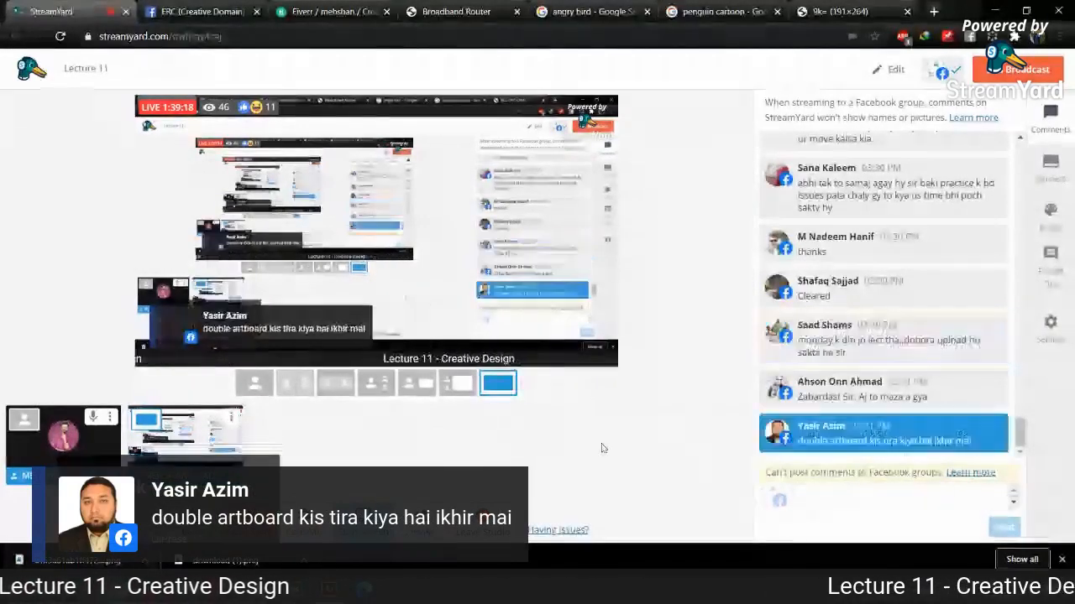
# - Switch to Illustrator, move the reference image over the artboard and back beside it, and lock the Angry Bird Original layer
pyautogui.hotkey('alt', 'Tab')
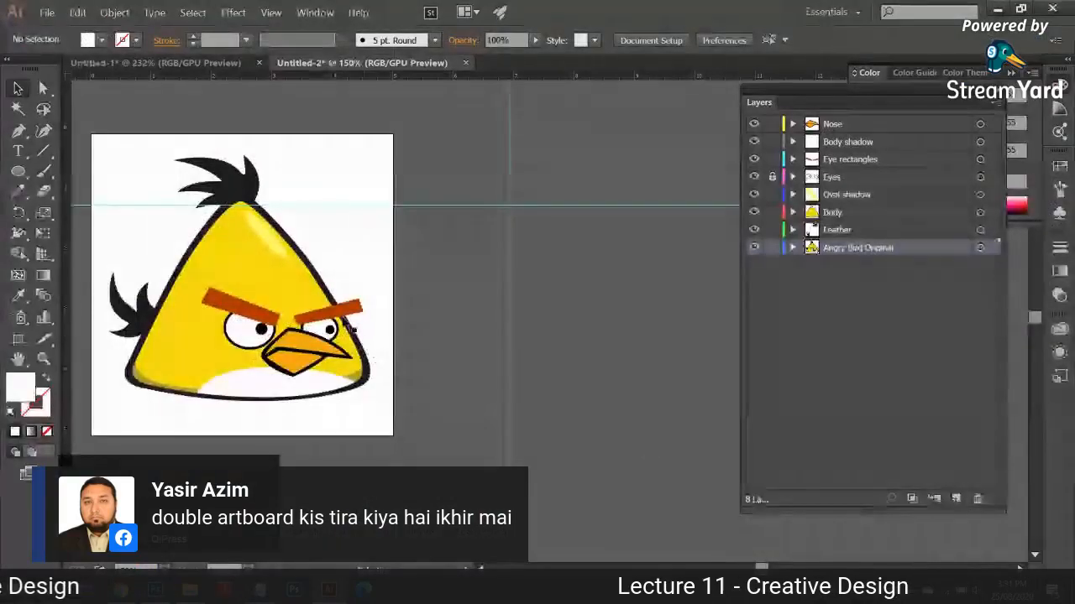
pyautogui.moveTo(182, 120); pyautogui.dragTo(441, 117)
pyautogui.moveTo(315, 279); pyautogui.dragTo(618, 271)
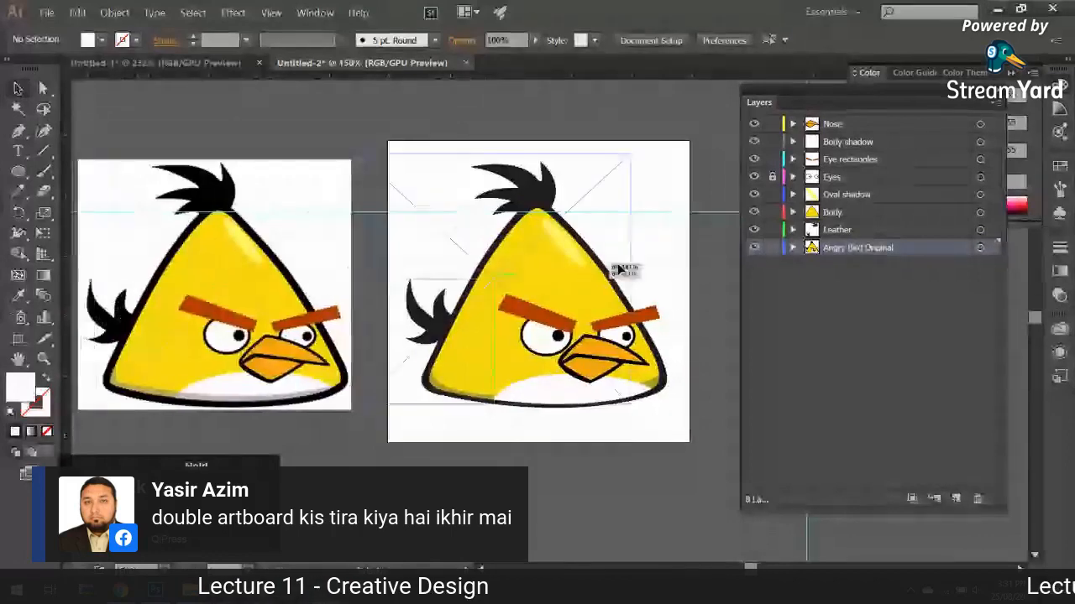
pyautogui.moveTo(399, 263); pyautogui.dragTo(67, 257)
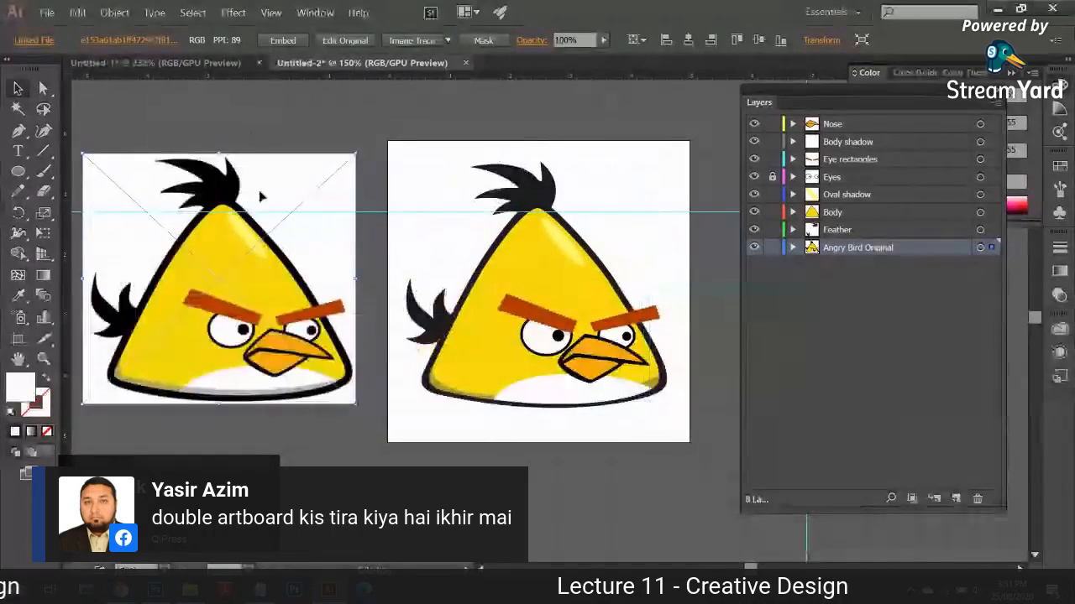
pyautogui.click(772, 246)
# - Examine the edges of the vector tail feathers against the reference image at 600% zoom, then fit the artboard in view
pyautogui.moveTo(400, 295); pyautogui.dragTo(514, 284)
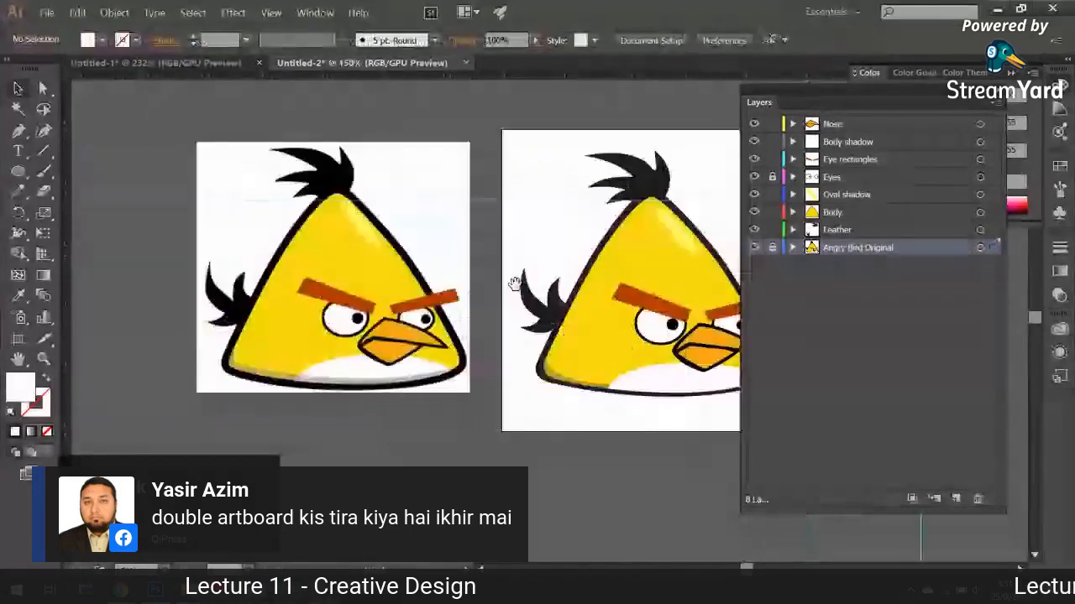
pyautogui.hotkey('ctrl', '=')
pyautogui.hotkey('ctrl', '=')
pyautogui.hotkey('ctrl', '=')
pyautogui.hotkey('ctrl', '=')
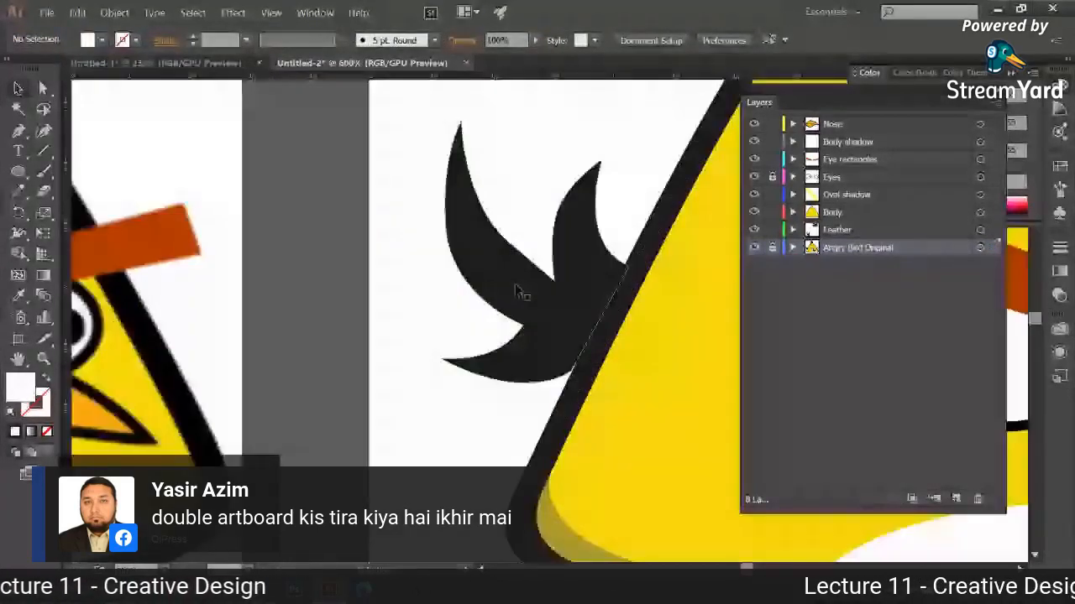
pyautogui.moveTo(520, 291); pyautogui.dragTo(594, 242)
pyautogui.click(594, 241)
pyautogui.click(538, 327)
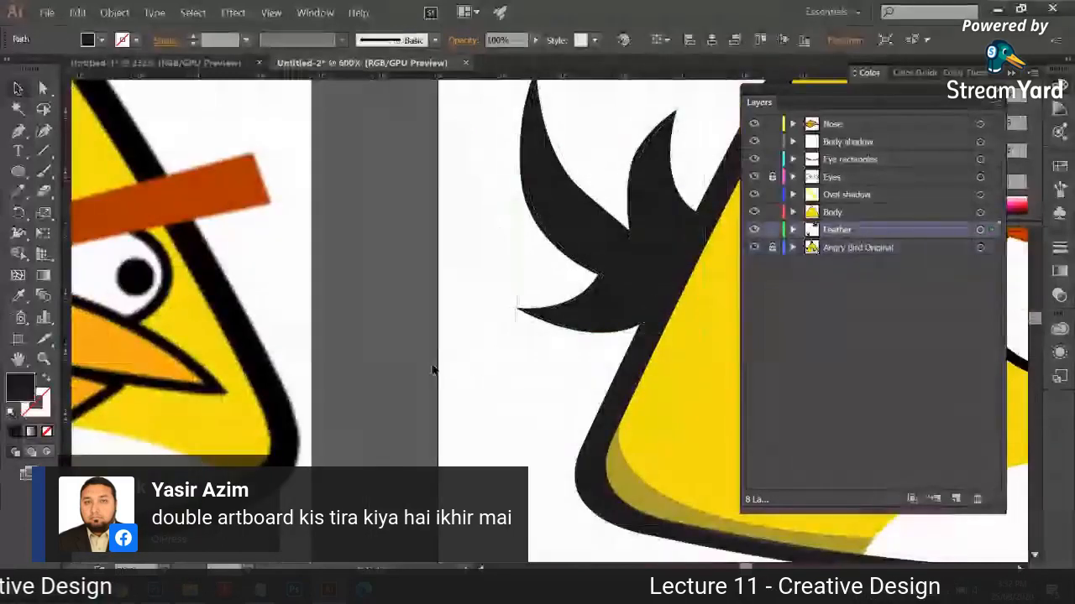
pyautogui.click(356, 351)
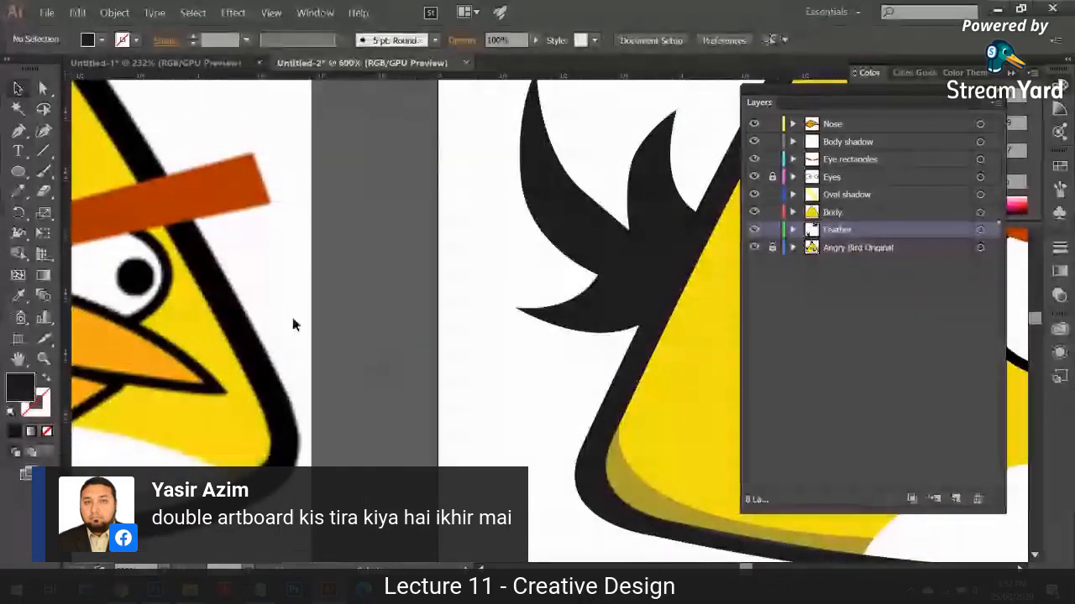
pyautogui.hotkey('ctrl', '0')
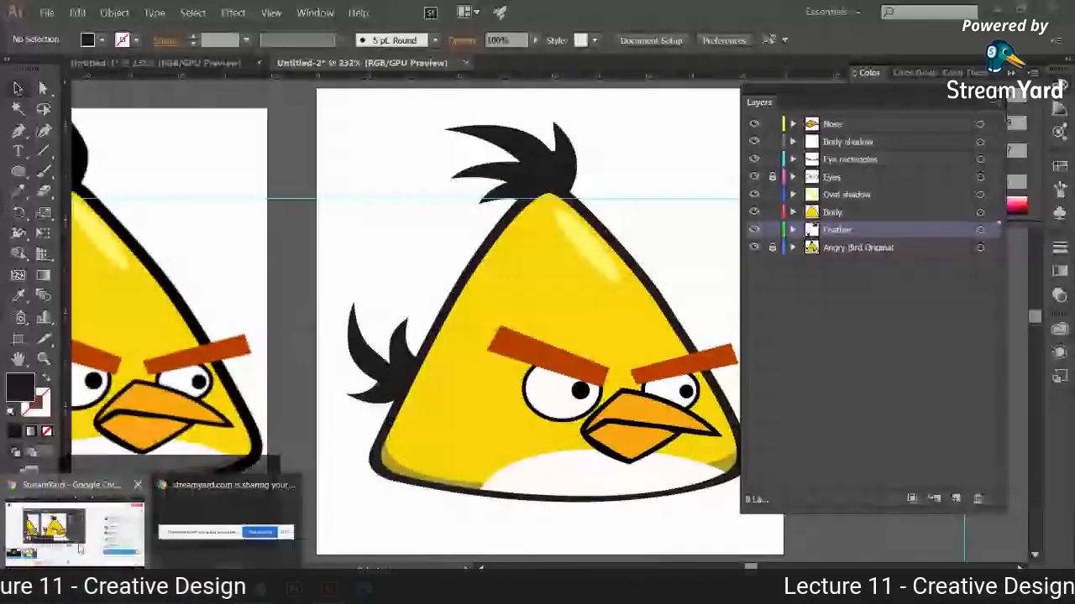
# - Switch to the browser's angry bird image results, preview the red Angry Bird icon and look through the other characters
pyautogui.click(78, 543)
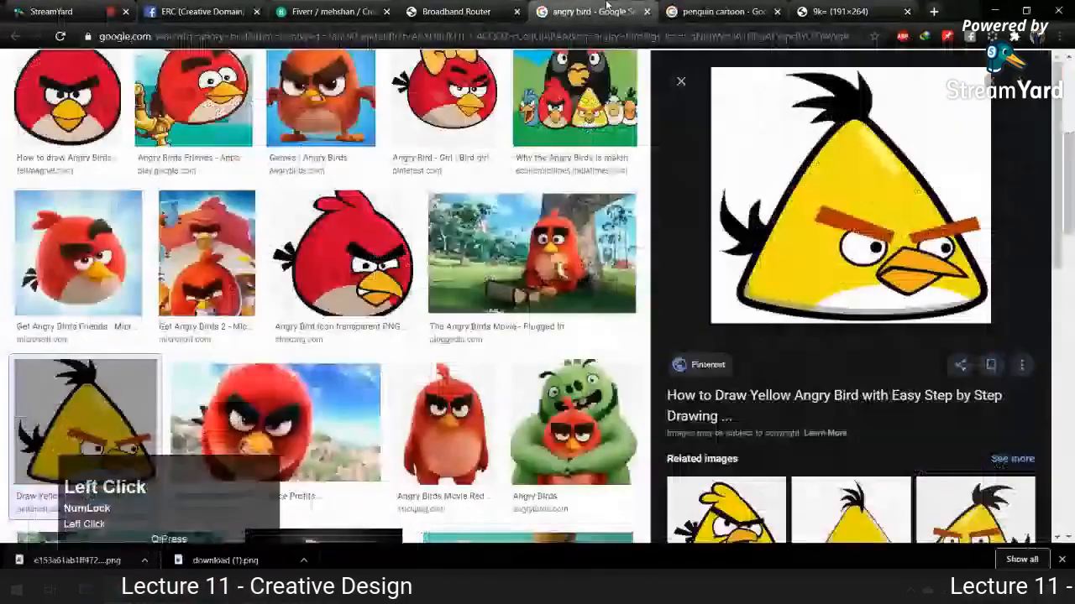
pyautogui.click(411, 285)
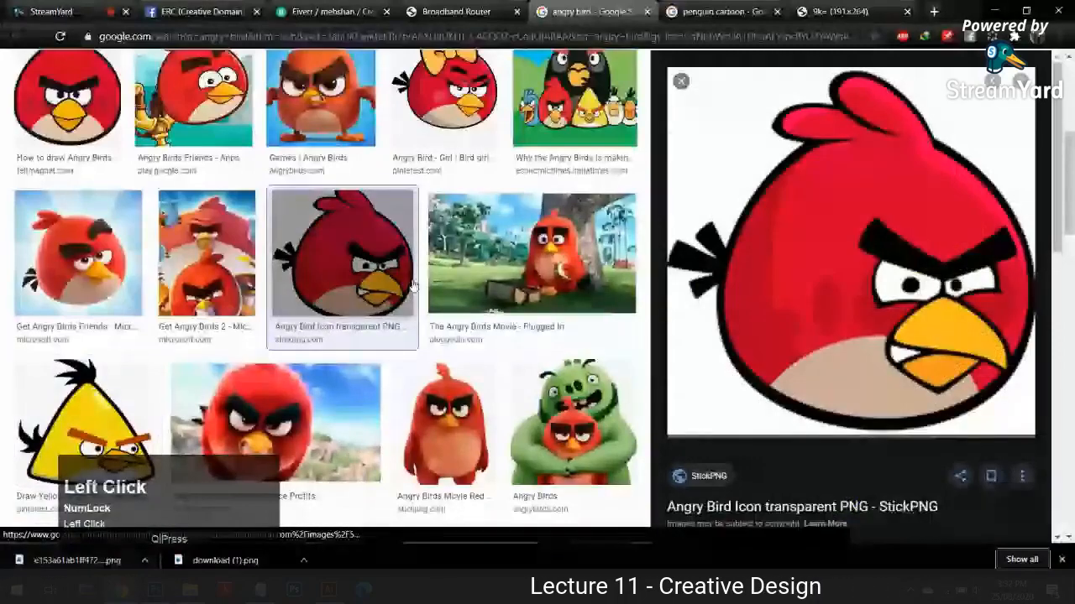
pyautogui.scroll(-3, 411, 285)
pyautogui.scroll(-1, 411, 285)
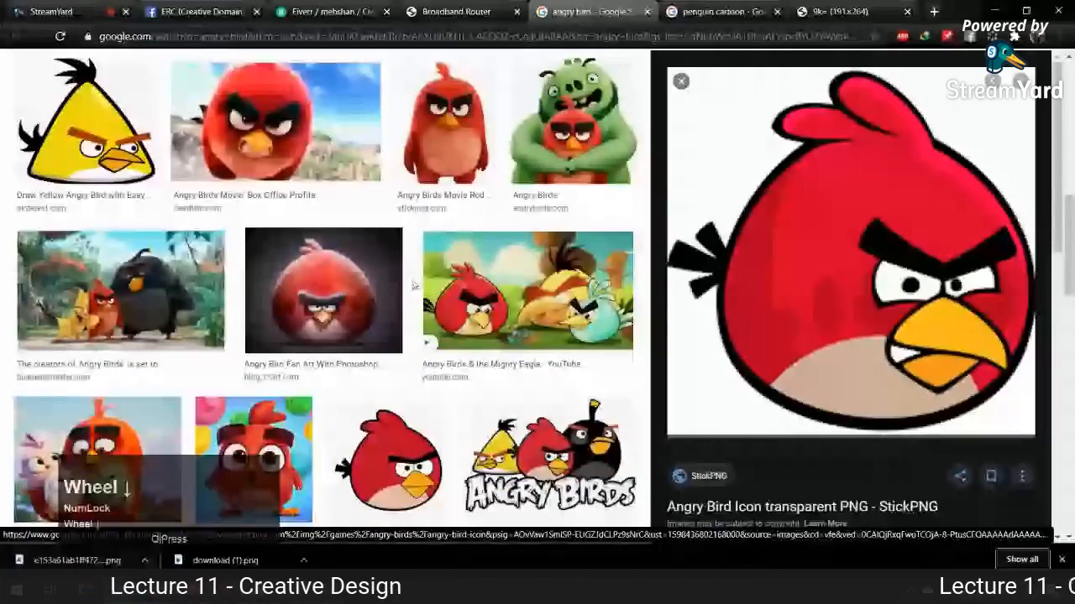
pyautogui.scroll(-1, 411, 286)
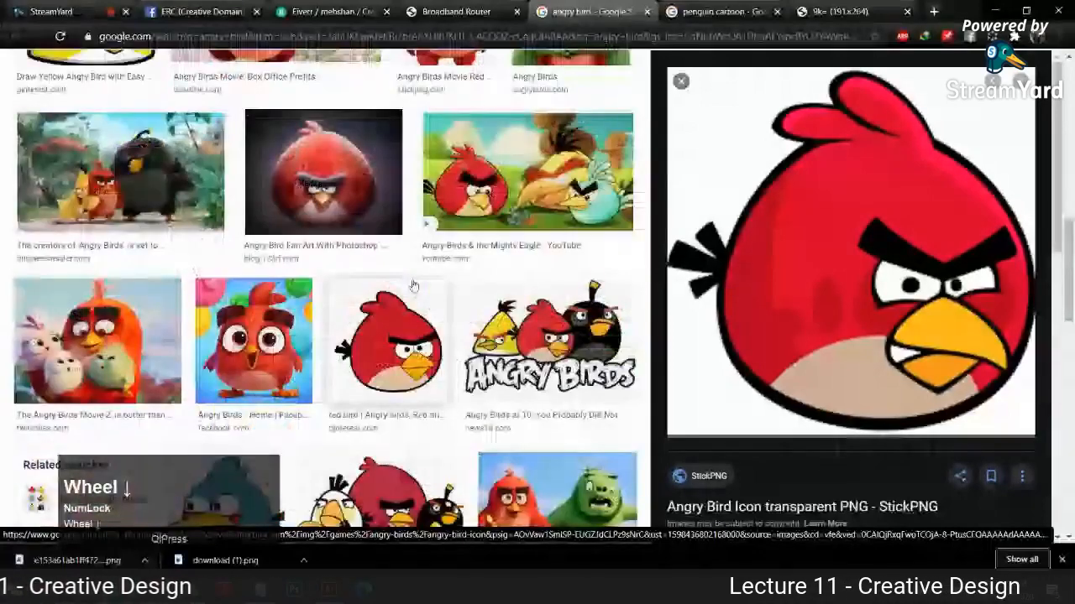
pyautogui.scroll(-2, 450, 285)
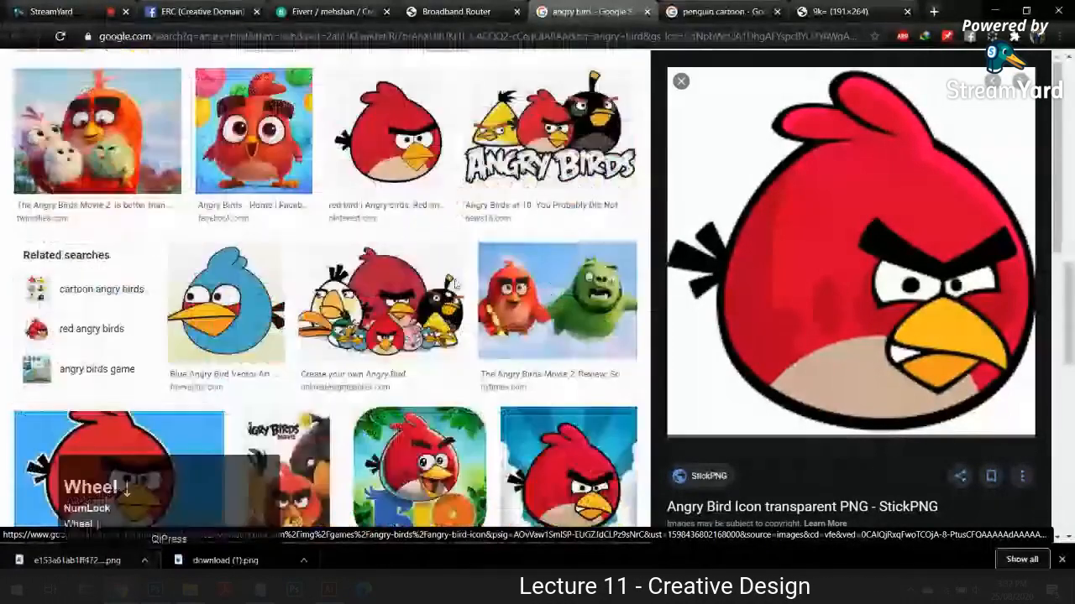
pyautogui.scroll(3, 454, 285)
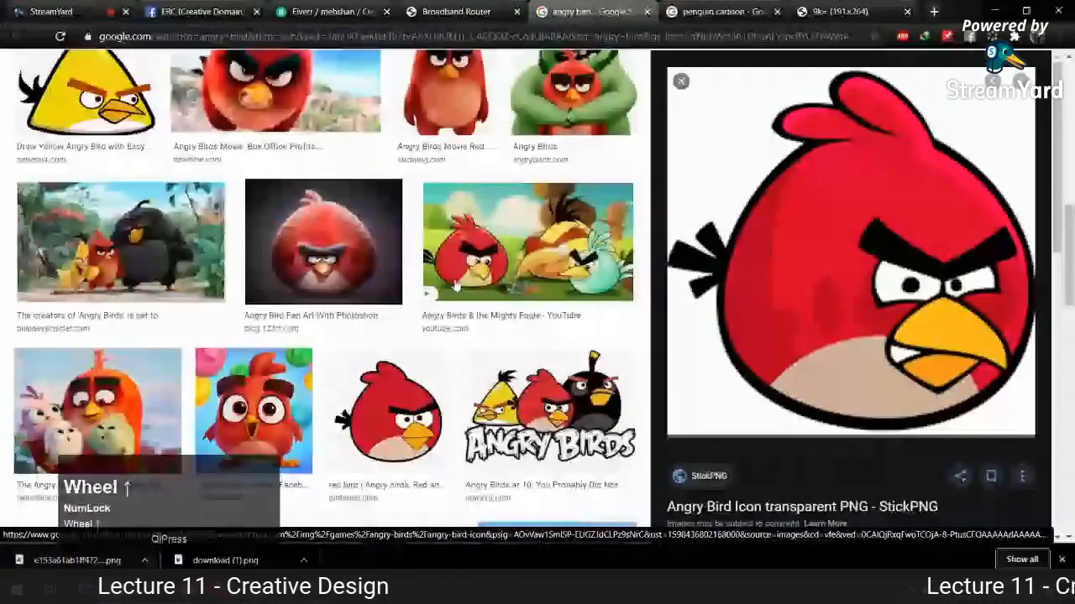
pyautogui.scroll(8, 454, 285)
# - Review the viewers' comments in StreamYard and check the Facebook group's discussion page
pyautogui.click(52, 12)
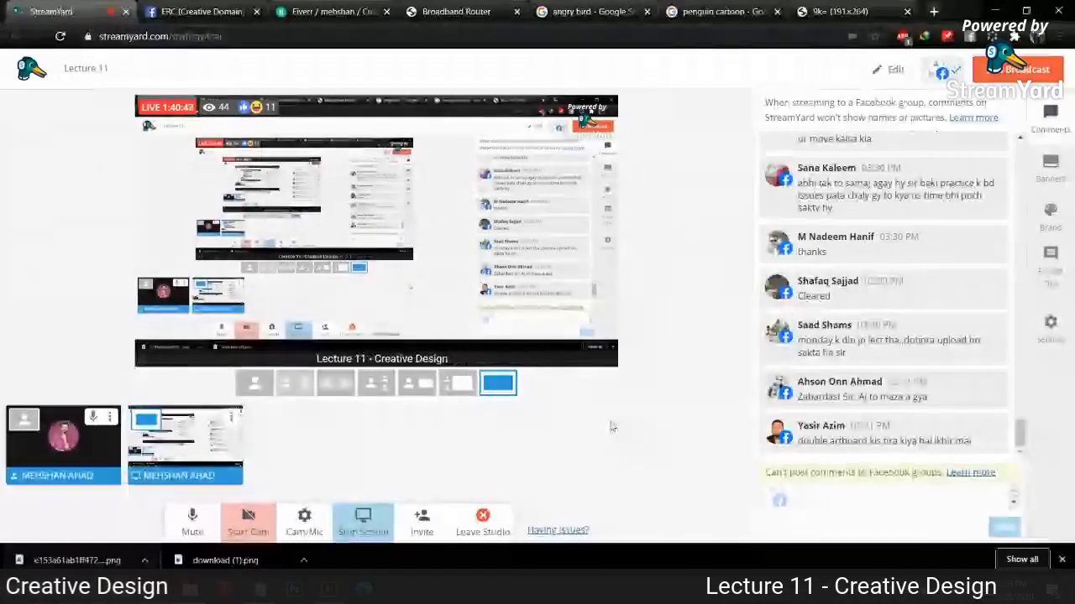
pyautogui.scroll(5, 756, 336)
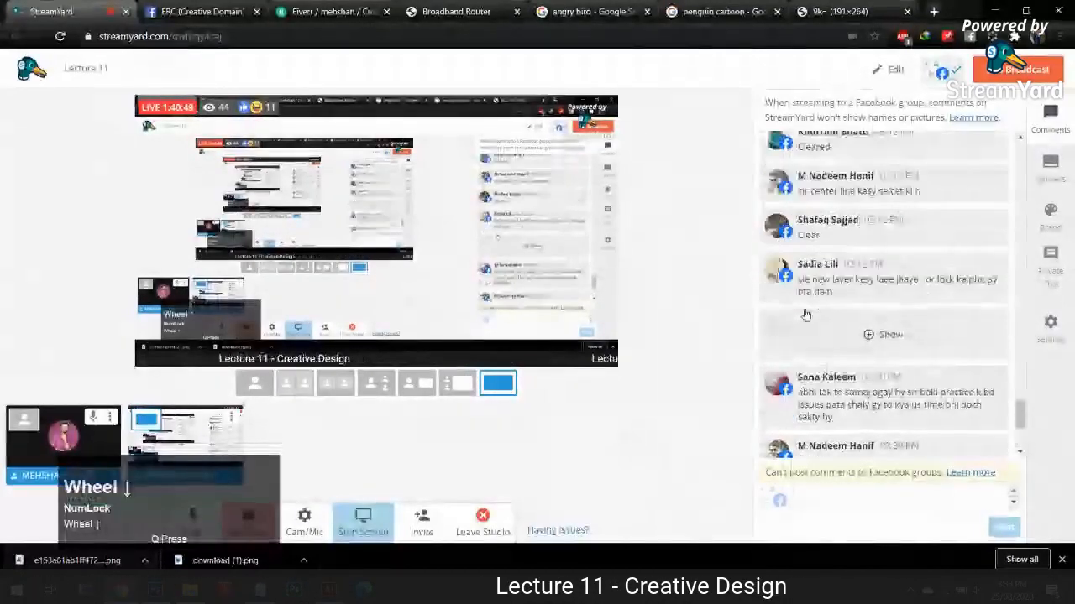
pyautogui.scroll(-5, 754, 316)
pyautogui.click(214, 7)
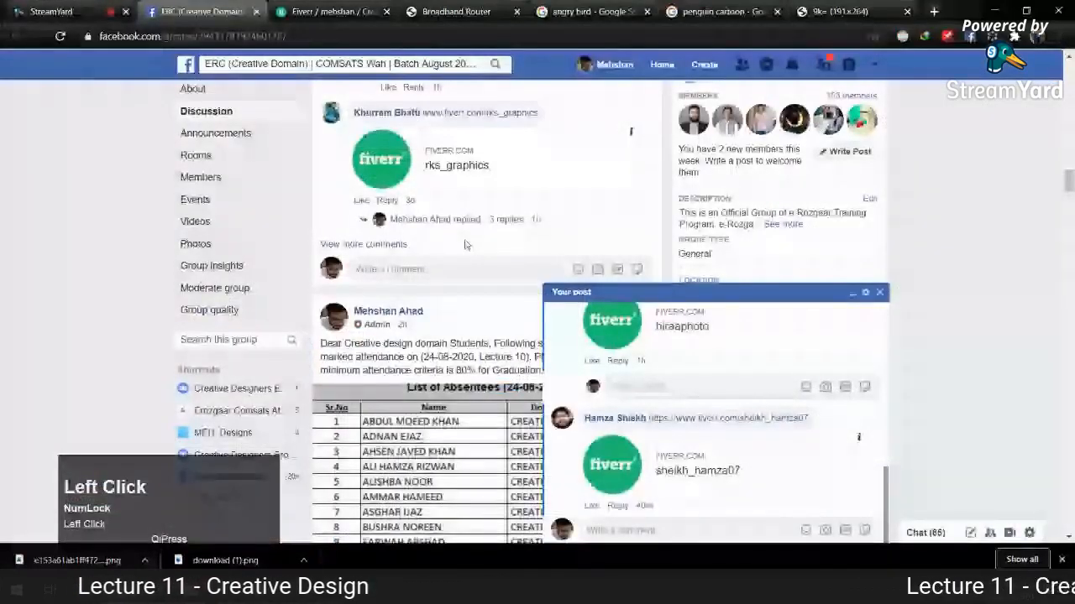
# - Copy the studio's guest invitation link, post it as a comment on the Lecture 11 Facebook broadcast, and close the StreamYard invitation dialog
pyautogui.click(55, 11)
pyautogui.click(943, 72)
pyautogui.click(870, 258)
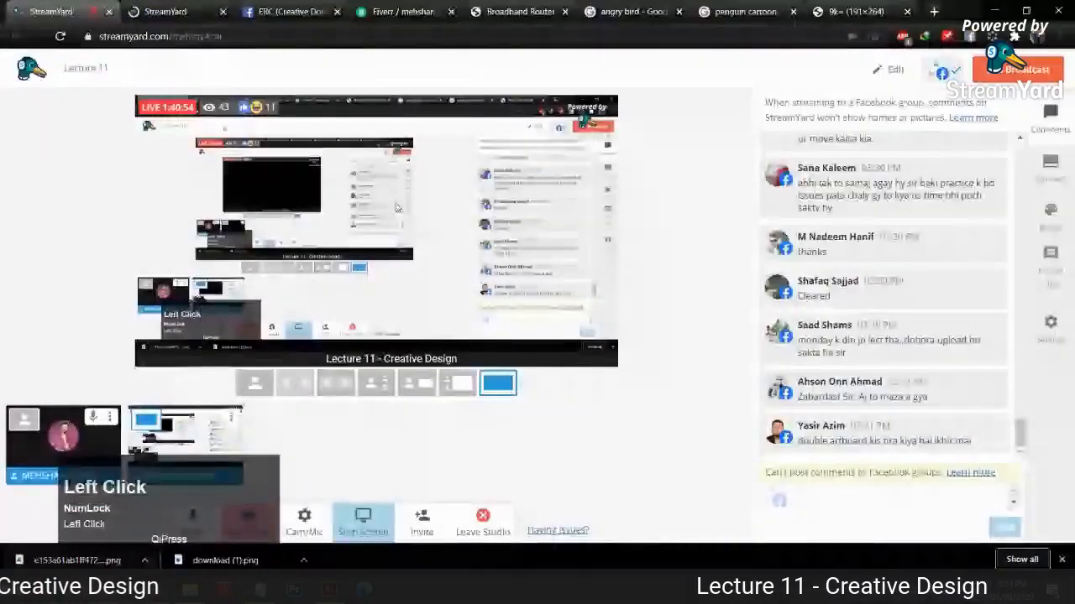
pyautogui.click(422, 521)
pyautogui.click(495, 356)
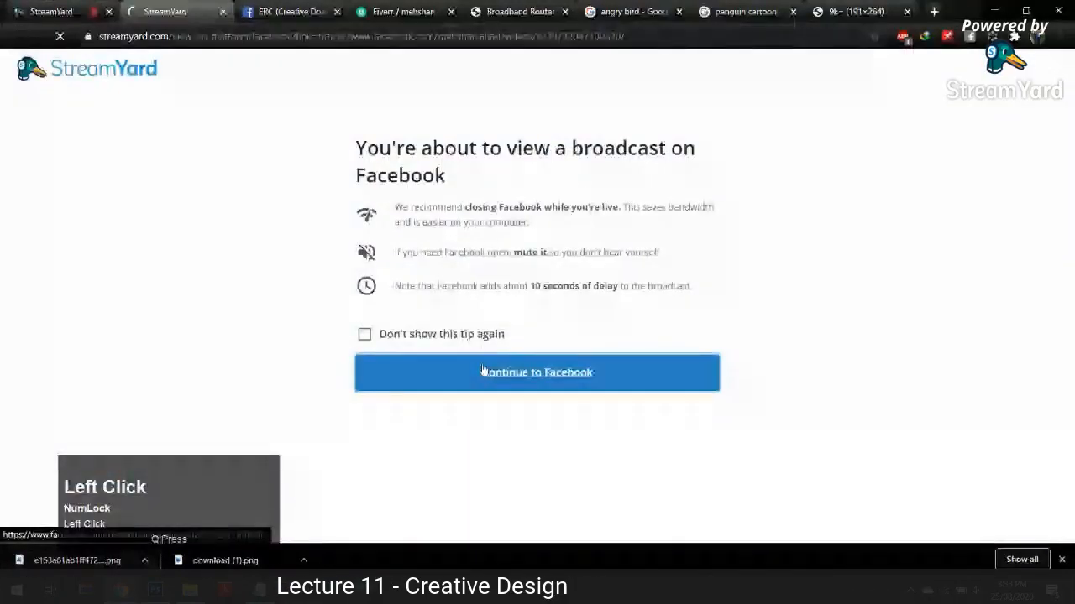
pyautogui.click(483, 371)
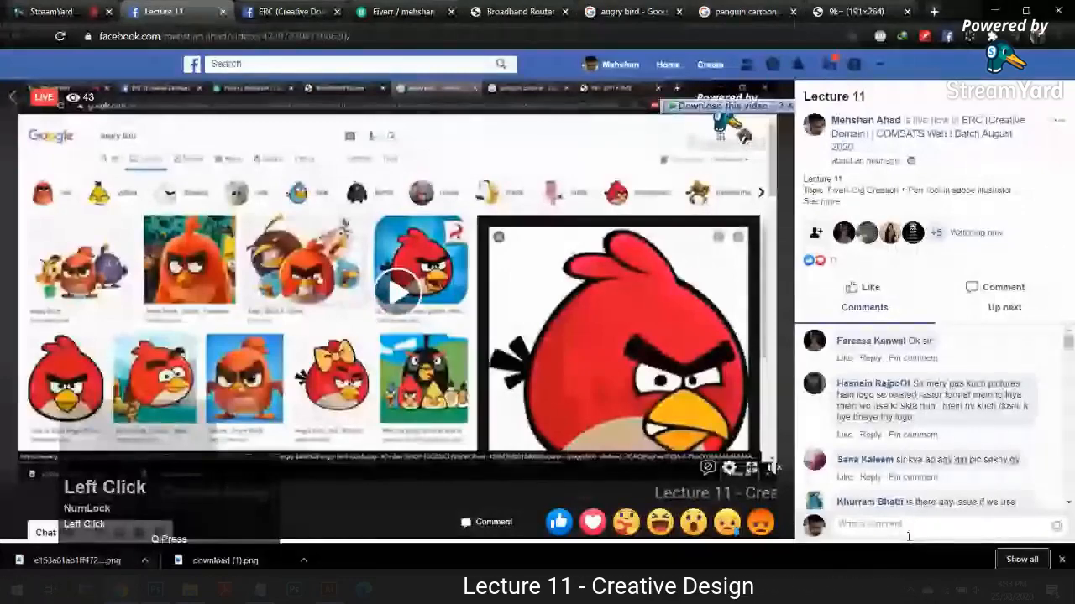
pyautogui.click(35, 6)
pyautogui.click(687, 181)
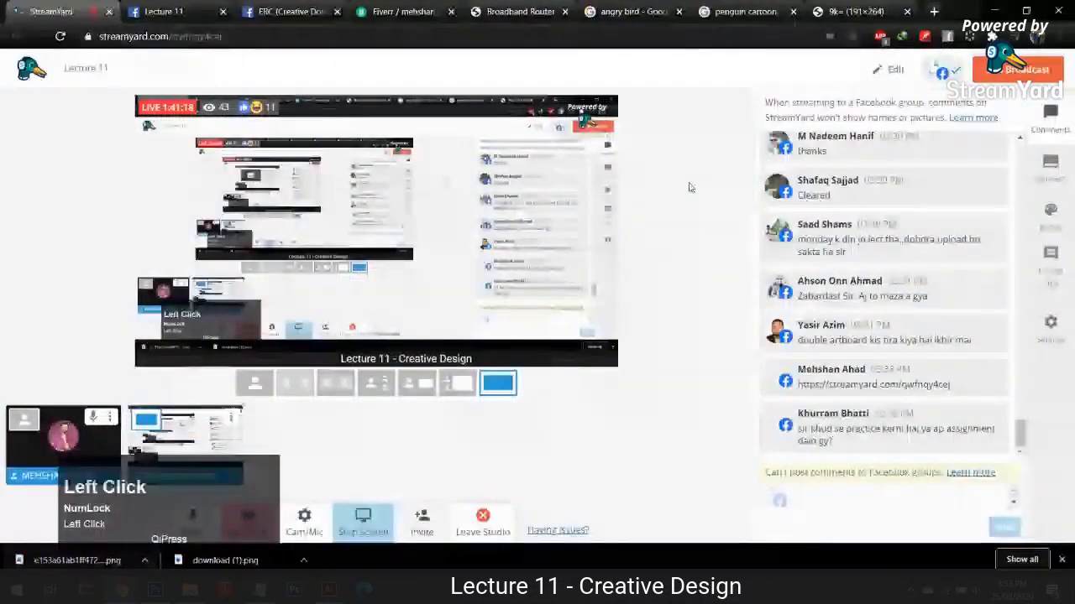
# - Display the viewer question about self-practice or an assignment on the broadcast, then hide it
pyautogui.click(788, 429)
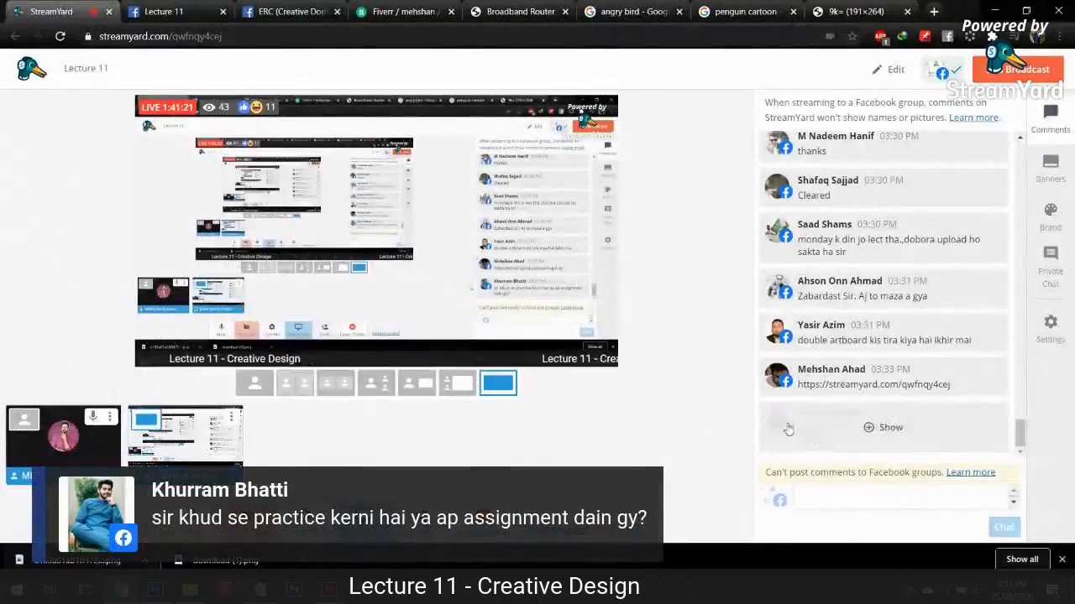
pyautogui.click(869, 433)
pyautogui.click(870, 433)
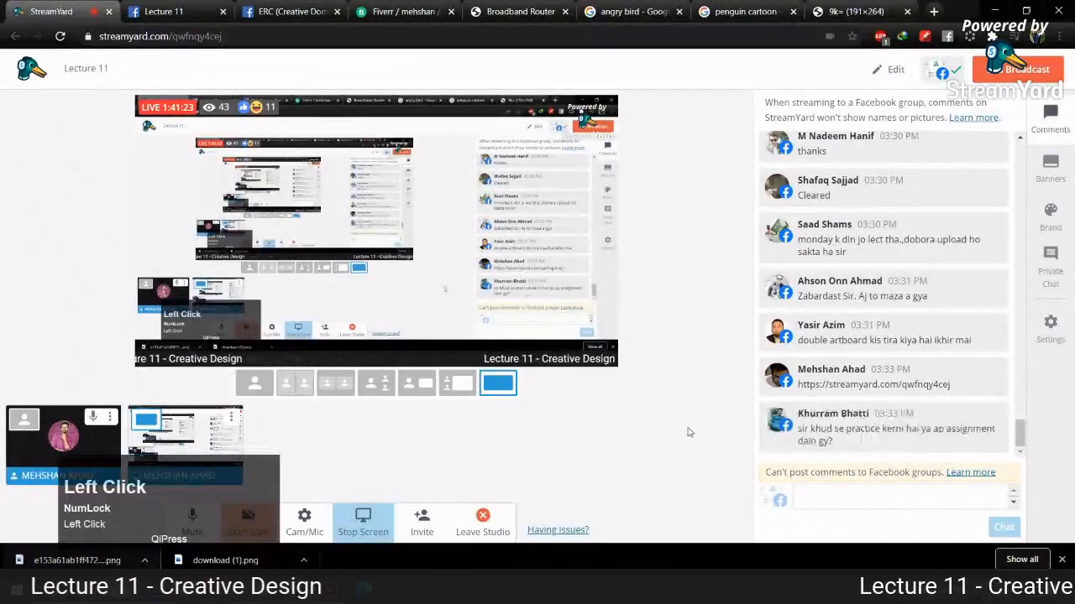
# - Display the viewer comments about repeating yesterday's lecture and writing numbers on assignments on the broadcast in turn, then hide the last one
pyautogui.moveTo(871, 428)
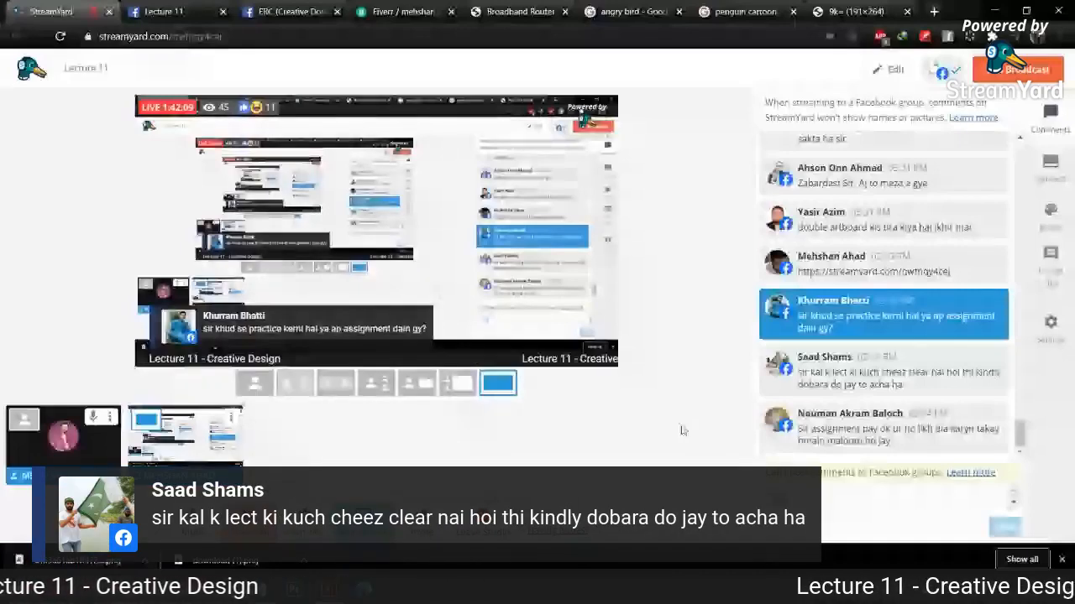
pyautogui.moveTo(871, 375)
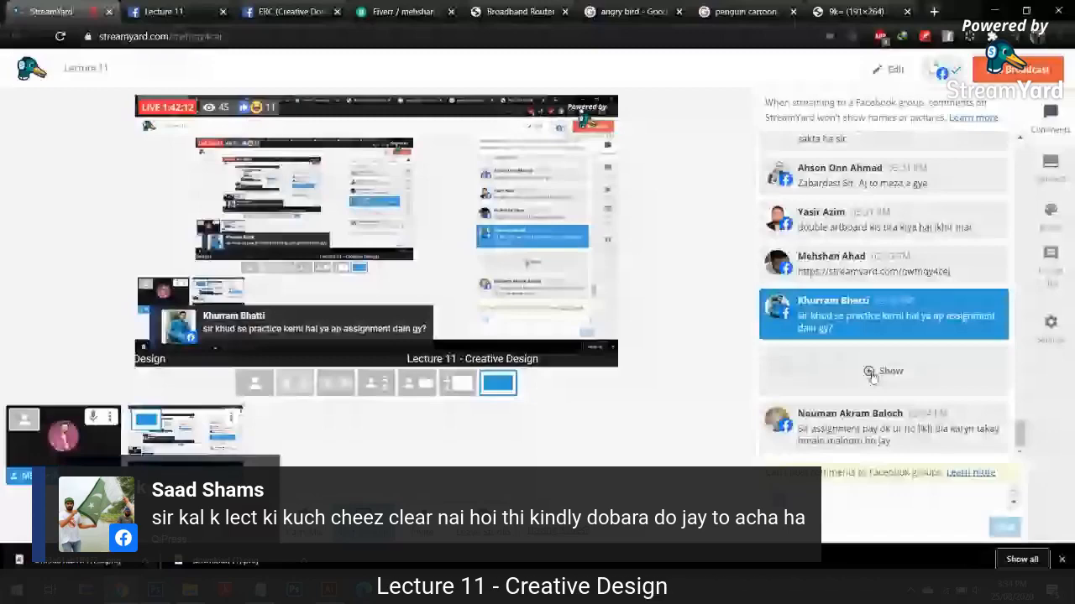
pyautogui.click(871, 375)
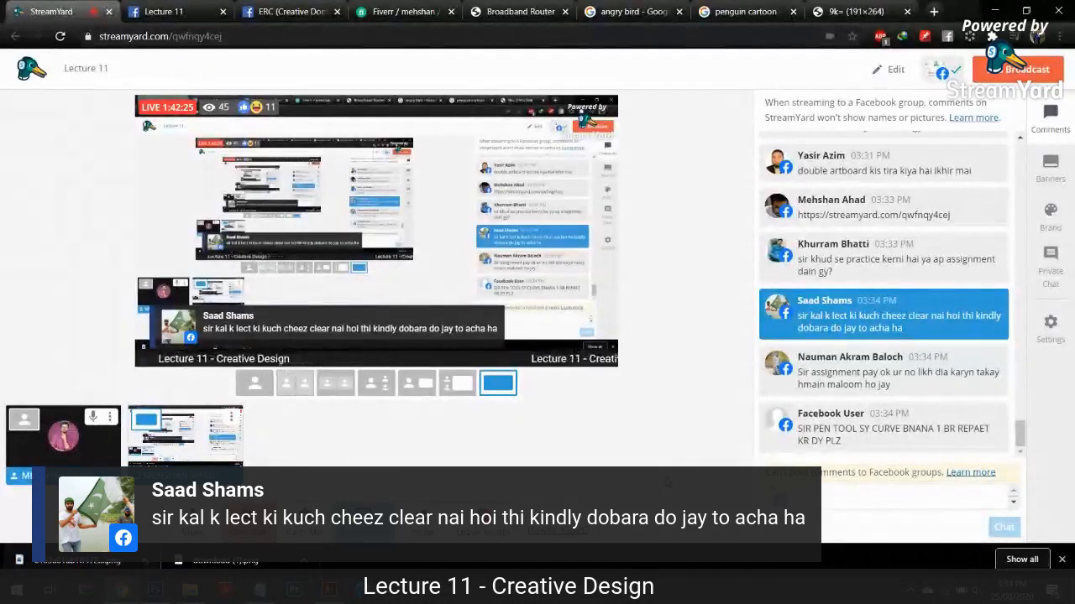
pyautogui.click(883, 371)
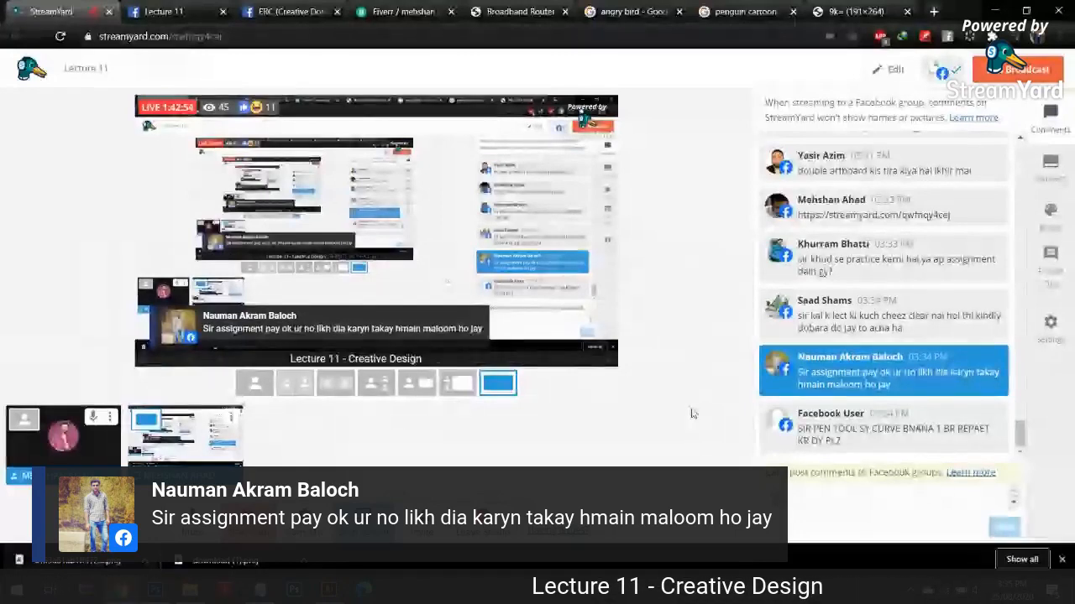
pyautogui.click(868, 378)
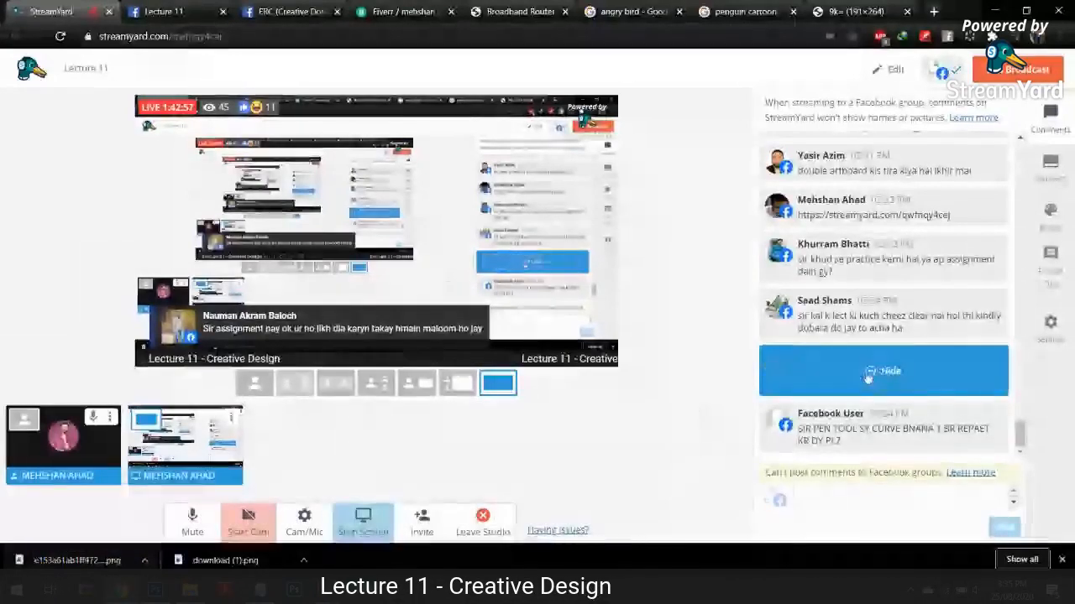
pyautogui.click(867, 378)
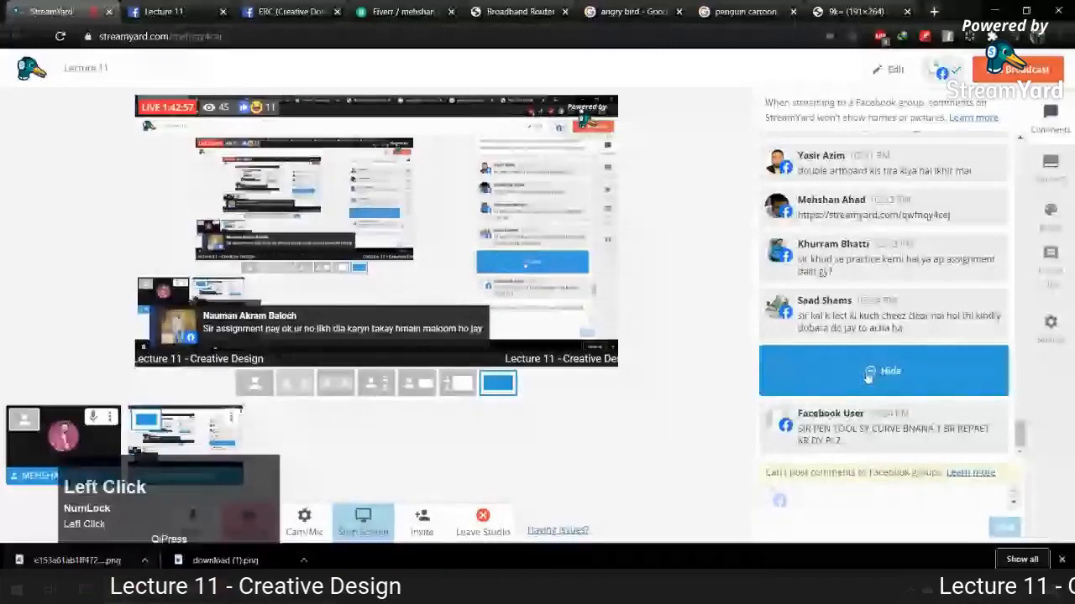
# - Switch to Illustrator and draw a black arched sliver on the empty canvas outside the artboards with the Pen tool, then deselect it
pyautogui.hotkey('alt', 'Tab')
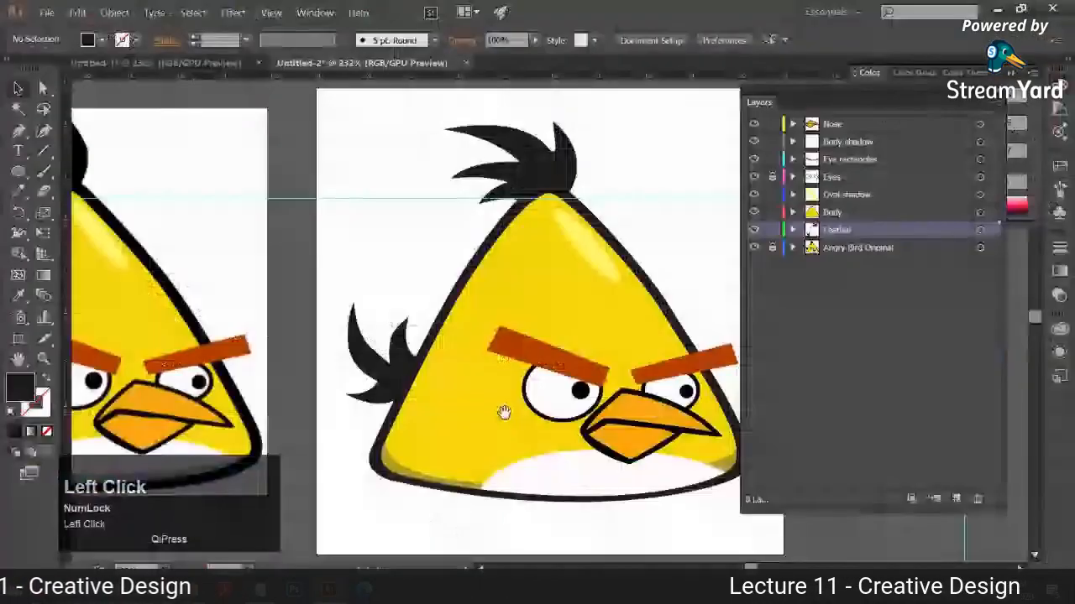
pyautogui.press('space')
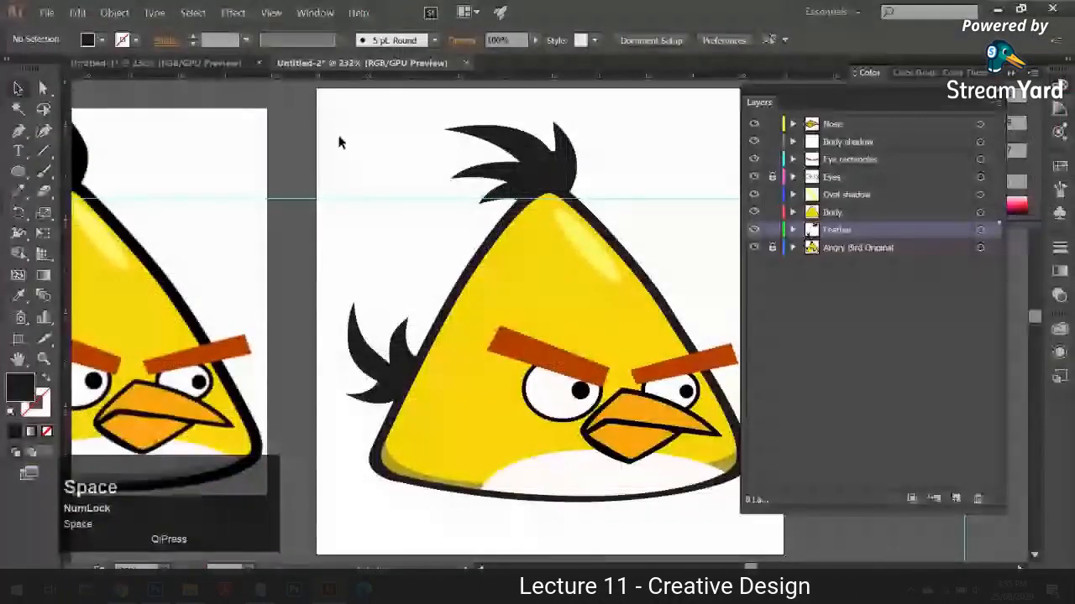
pyautogui.click(206, 307)
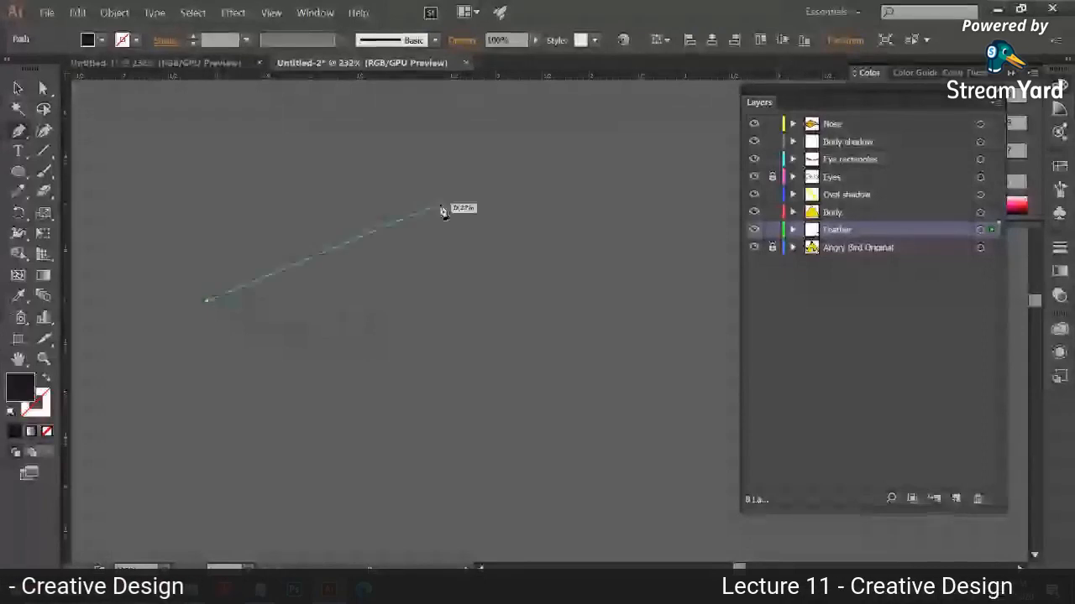
pyautogui.moveTo(450, 208); pyautogui.dragTo(664, 232)
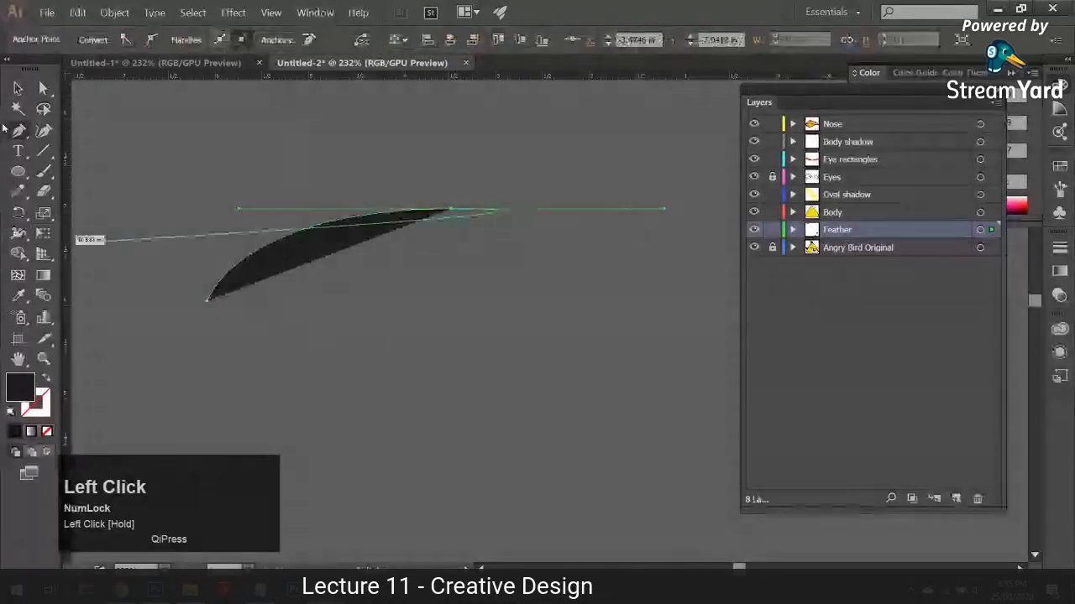
pyautogui.click(19, 87)
pyautogui.click(311, 365)
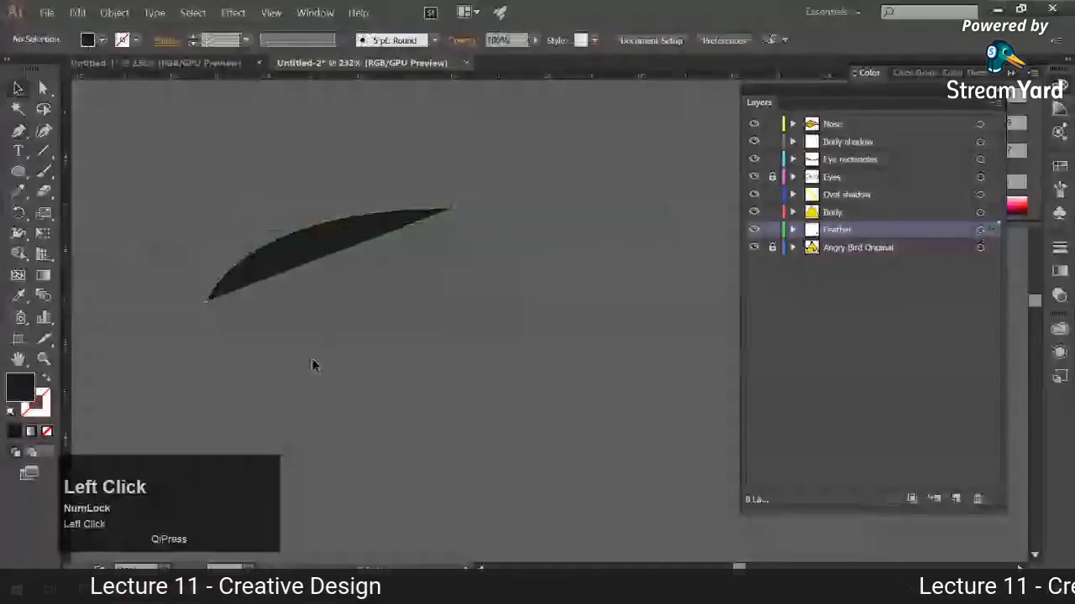
pyautogui.scroll(-2, 268, 311)
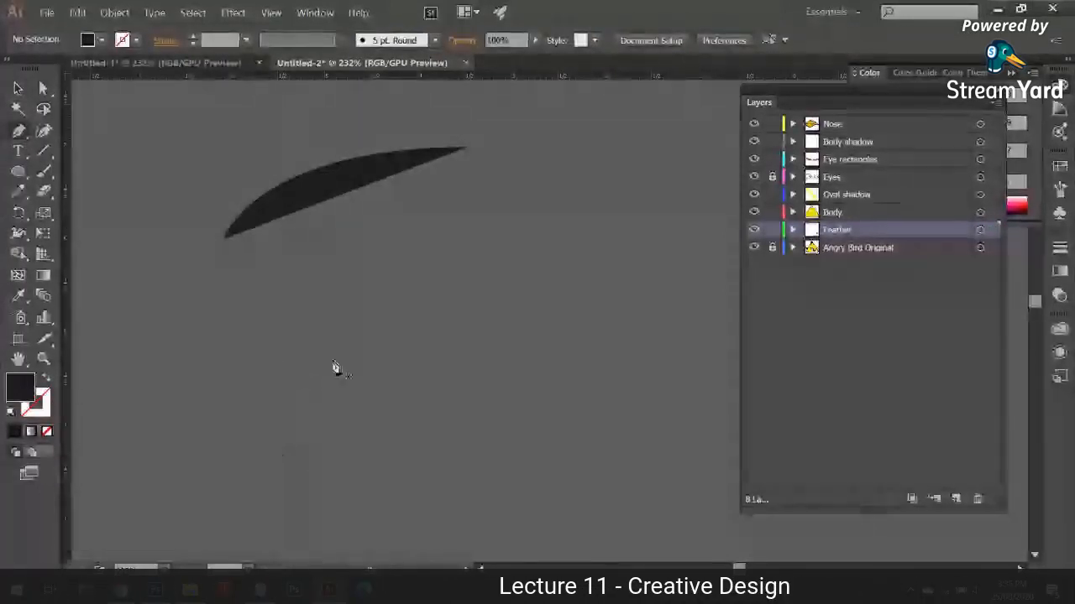
pyautogui.click(336, 369)
pyautogui.hotkey('ctrl', 'z')
pyautogui.click(348, 361)
pyautogui.moveTo(353, 357); pyautogui.dragTo(614, 385)
pyautogui.hotkey('ctrl', 'z')
# - Draw a closed irregular black shape with curved edges and pointed tips below the arched sliver with the Pen tool, then deselect it
pyautogui.click(282, 346)
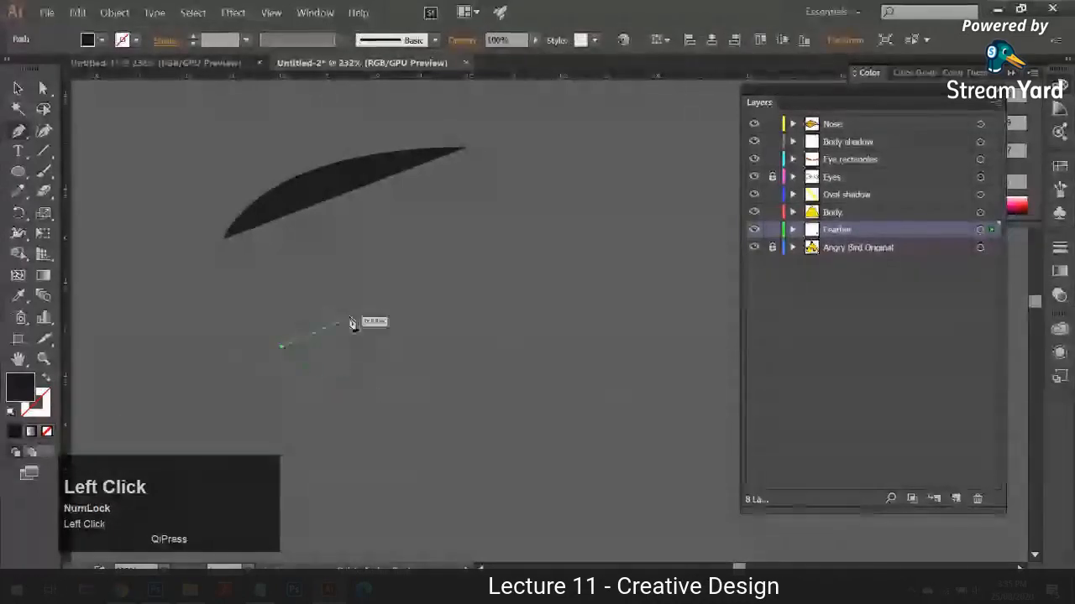
pyautogui.moveTo(299, 334); pyautogui.dragTo(319, 298)
pyautogui.keyDown('shift'); pyautogui.click(319, 298); pyautogui.keyUp('shift')
pyautogui.moveTo(376, 253); pyautogui.dragTo(526, 311)
pyautogui.moveTo(496, 356); pyautogui.dragTo(508, 414)
pyautogui.click(492, 533)
pyautogui.moveTo(380, 491); pyautogui.dragTo(319, 501)
pyautogui.click(285, 437)
pyautogui.moveTo(300, 388); pyautogui.dragTo(225, 381)
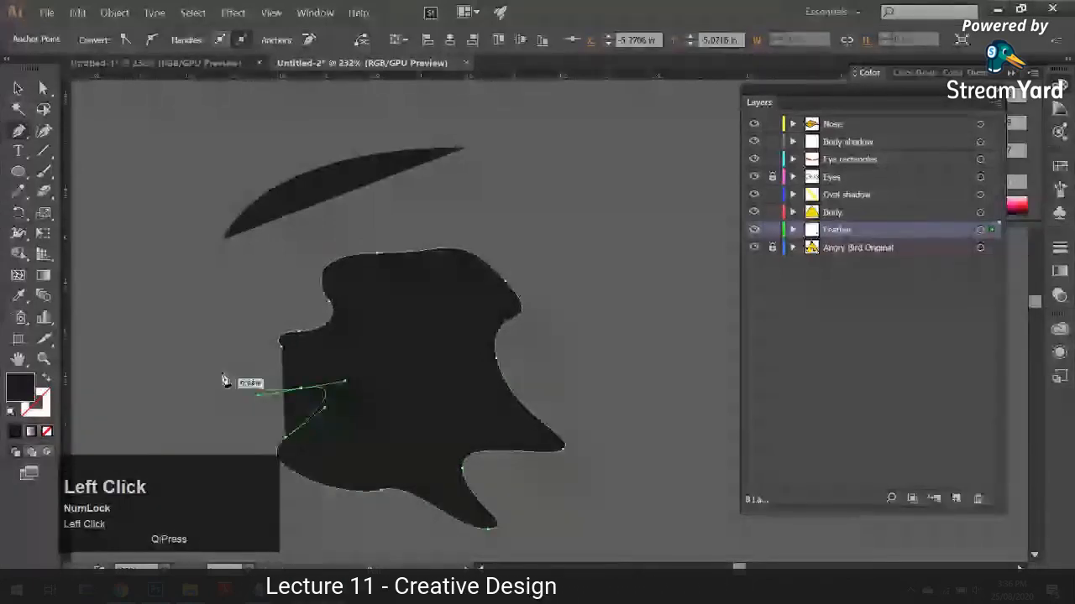
pyautogui.click(284, 344)
pyautogui.press('v')
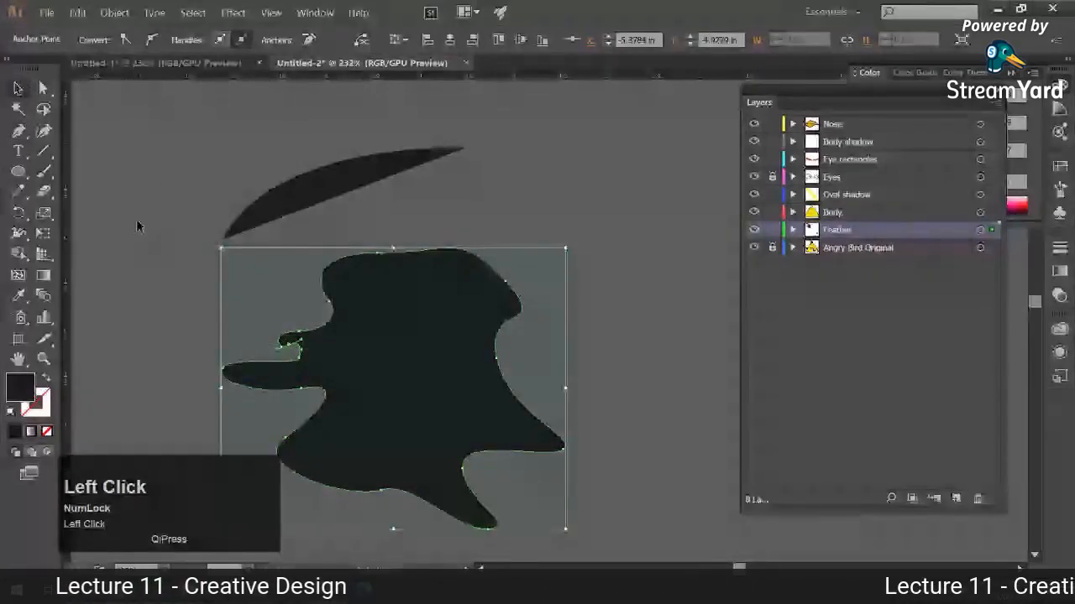
pyautogui.click(80, 183)
pyautogui.click(21, 133)
pyautogui.moveTo(457, 197); pyautogui.dragTo(257, 183)
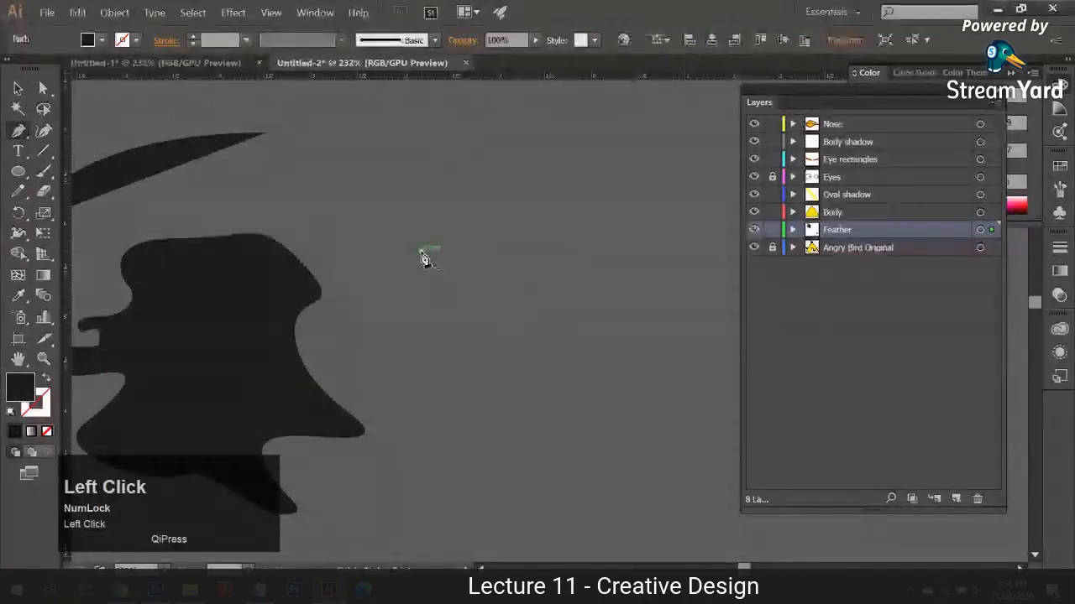
pyautogui.hotkey('ctrl', 'z')
pyautogui.moveTo(582, 298); pyautogui.dragTo(395, 223)
pyautogui.hotkey('ctrl', 'z')
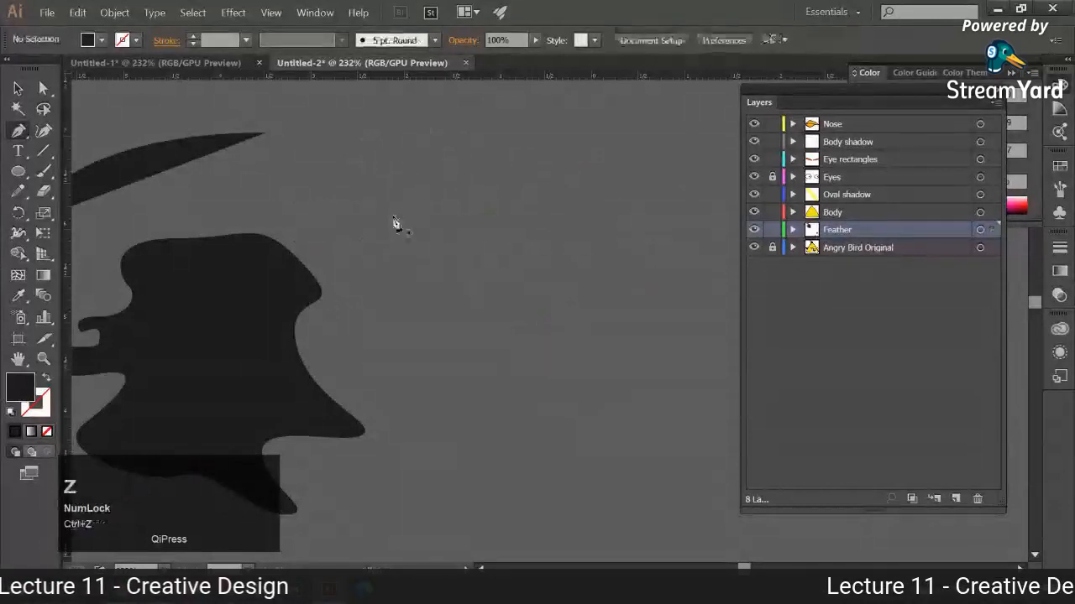
# - Draw a second closed black wing-like shape with curved segments beside the first irregular shape using the Pen tool, then deselect it
pyautogui.click(410, 275)
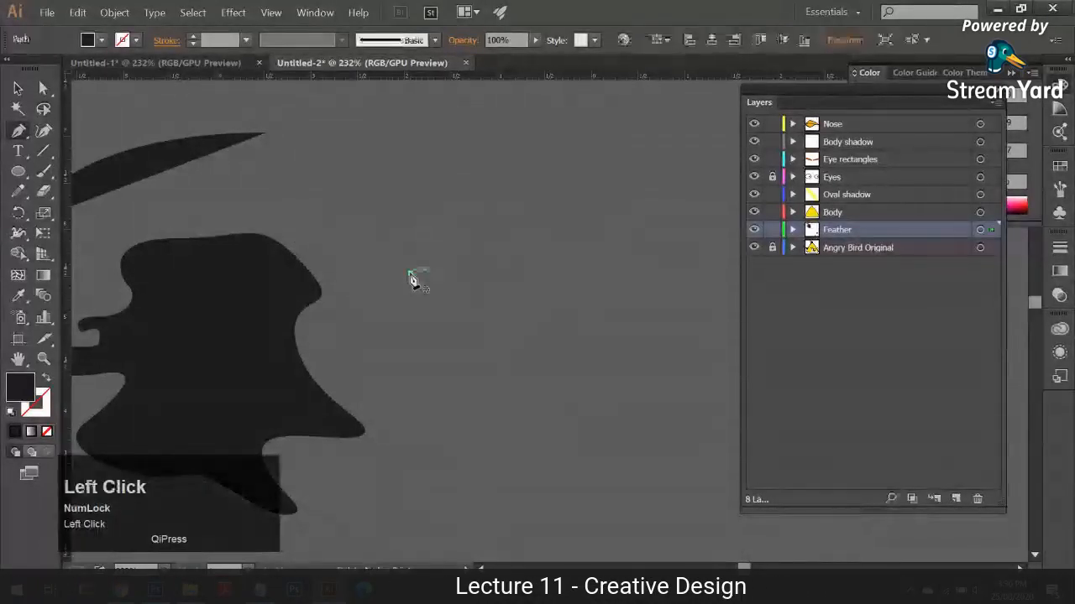
pyautogui.moveTo(590, 212); pyautogui.dragTo(732, 229)
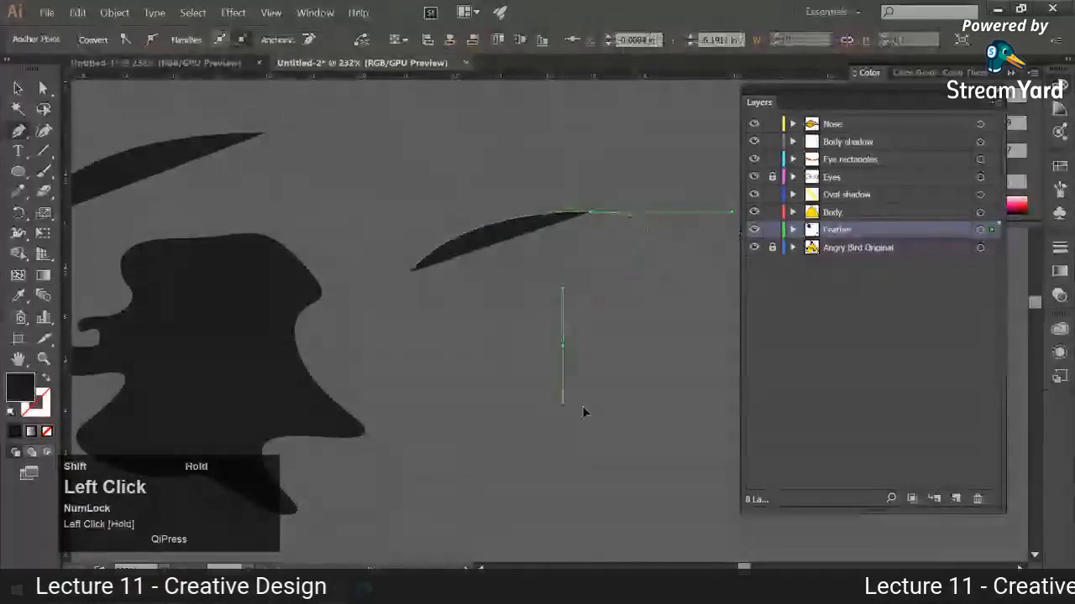
pyautogui.moveTo(601, 438); pyautogui.dragTo(602, 440)
pyautogui.moveTo(546, 425); pyautogui.dragTo(550, 492)
pyautogui.moveTo(462, 477); pyautogui.dragTo(454, 522)
pyautogui.moveTo(393, 461); pyautogui.dragTo(424, 403)
pyautogui.moveTo(390, 347); pyautogui.dragTo(365, 317)
pyautogui.moveTo(401, 291); pyautogui.dragTo(422, 293)
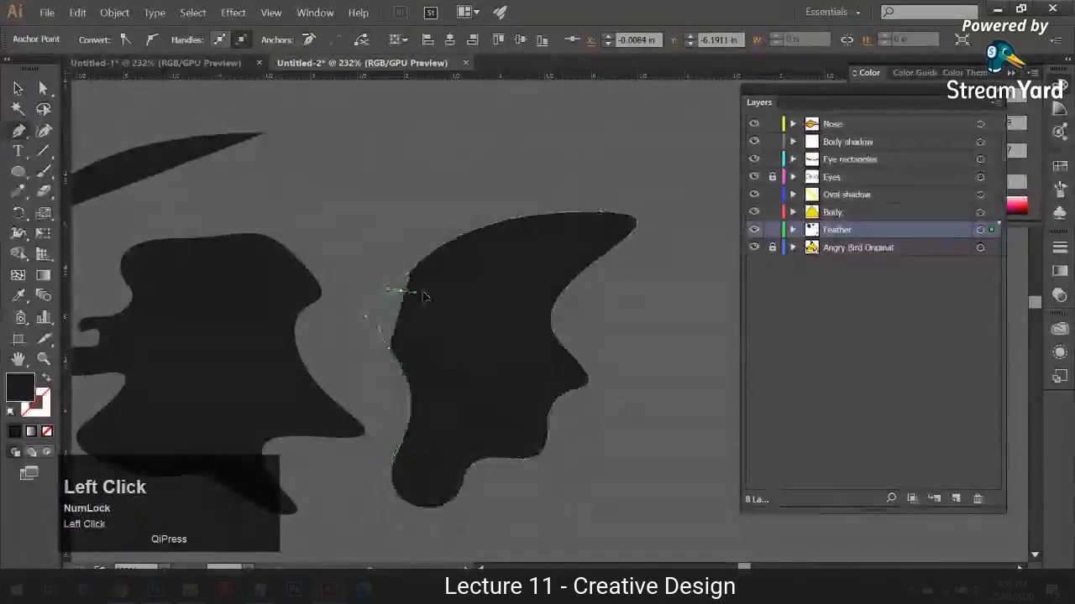
pyautogui.click(415, 280)
pyautogui.press('v')
pyautogui.click(367, 160)
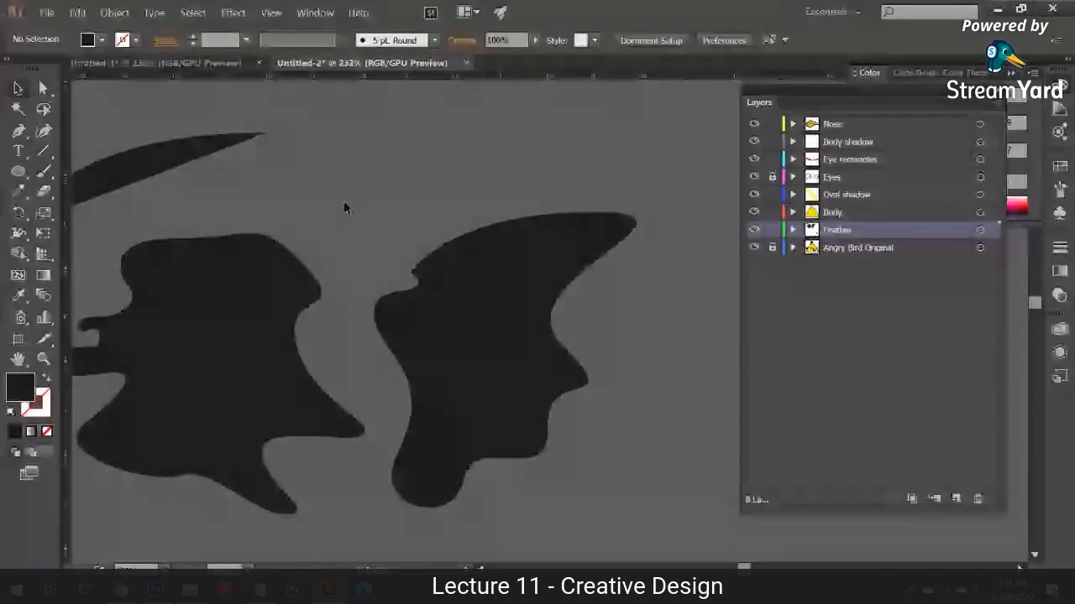
# - Switch to StreamYard in the browser and display the viewer's question about lecture 9 on the broadcast
pyautogui.moveTo(120, 590)
pyautogui.click(107, 559)
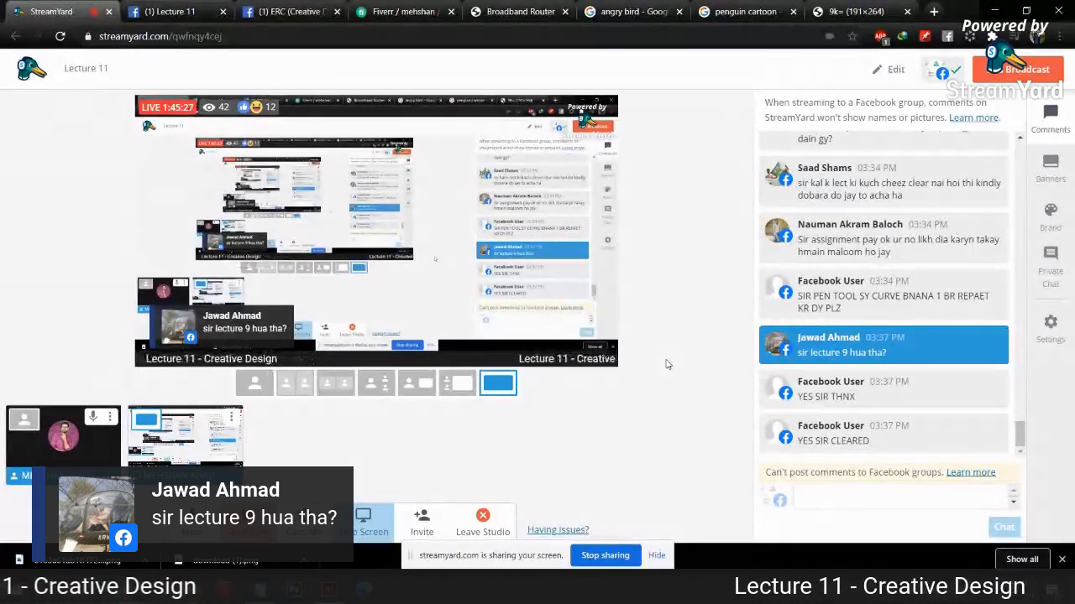
# - Show the lion assignment image Assignment vector trace.jpg in Photos, then return to the StreamYard studio
pyautogui.click(193, 591)
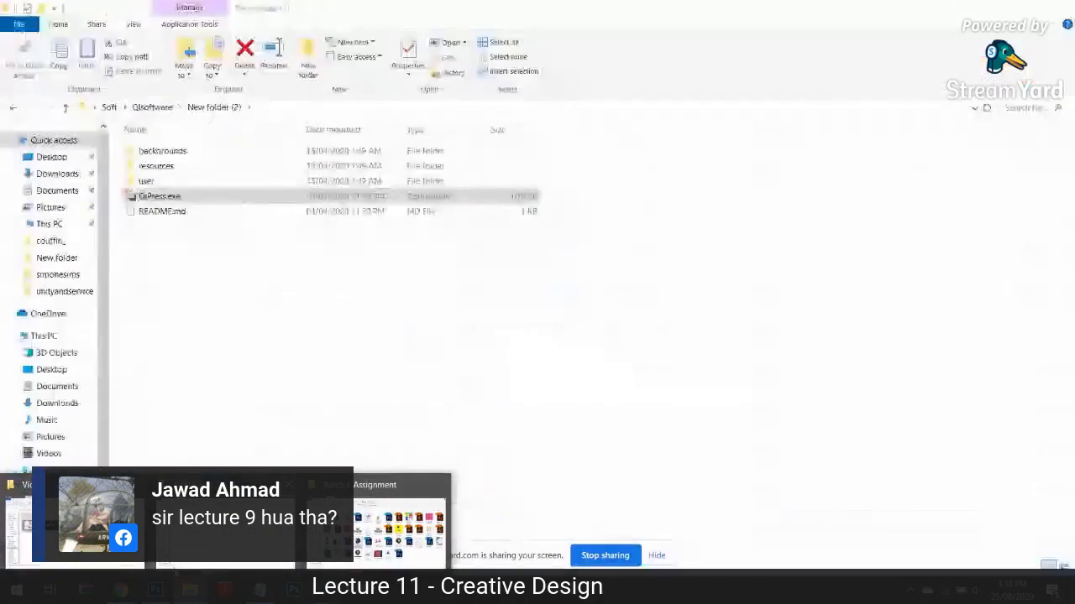
pyautogui.moveTo(396, 538)
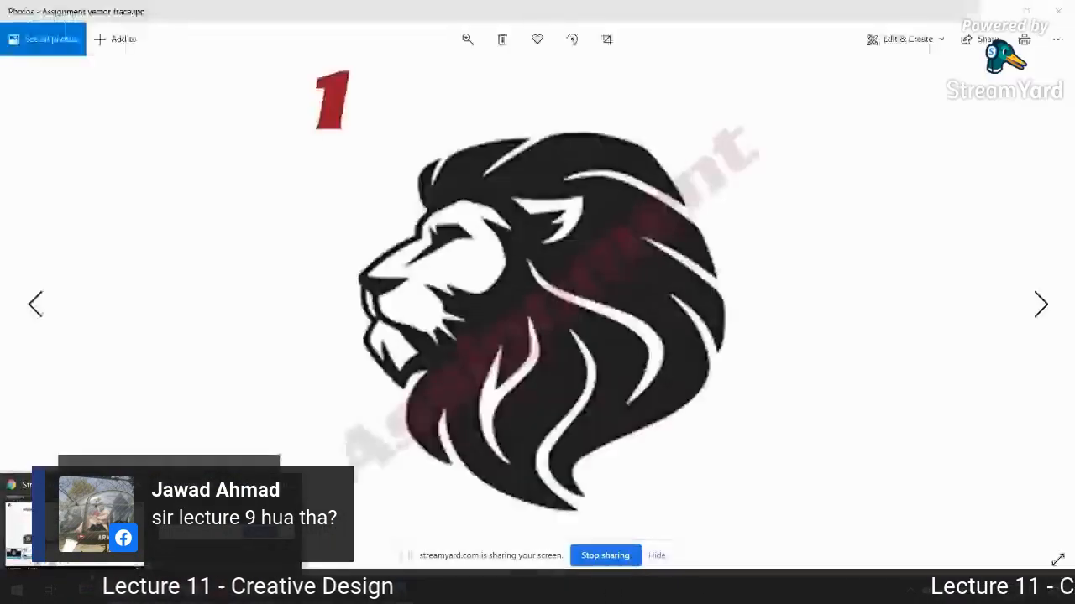
pyautogui.hotkey('alt', 'Tab')
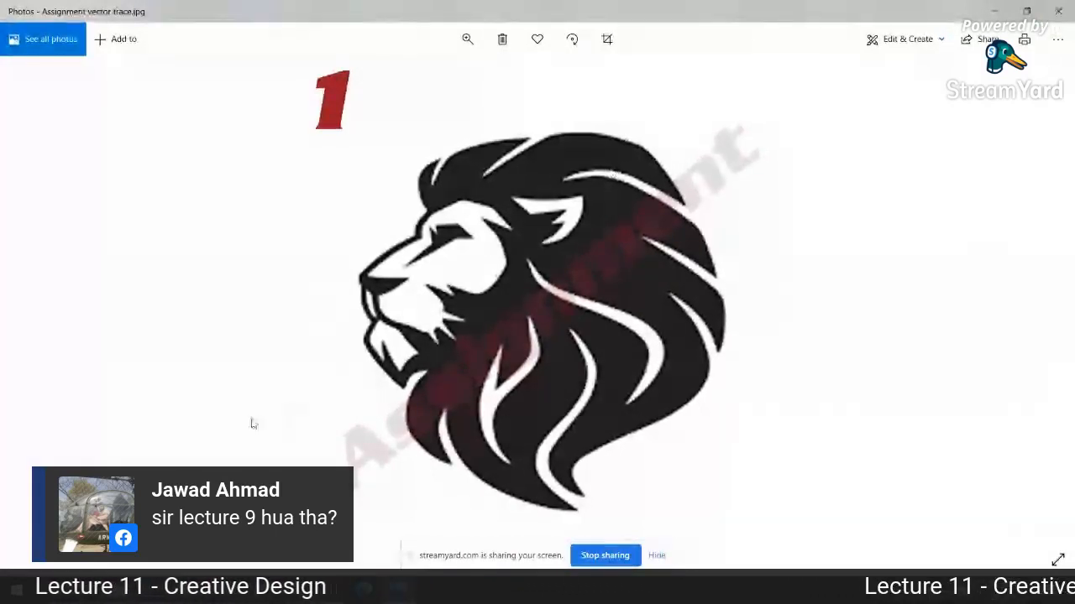
pyautogui.moveTo(120, 590)
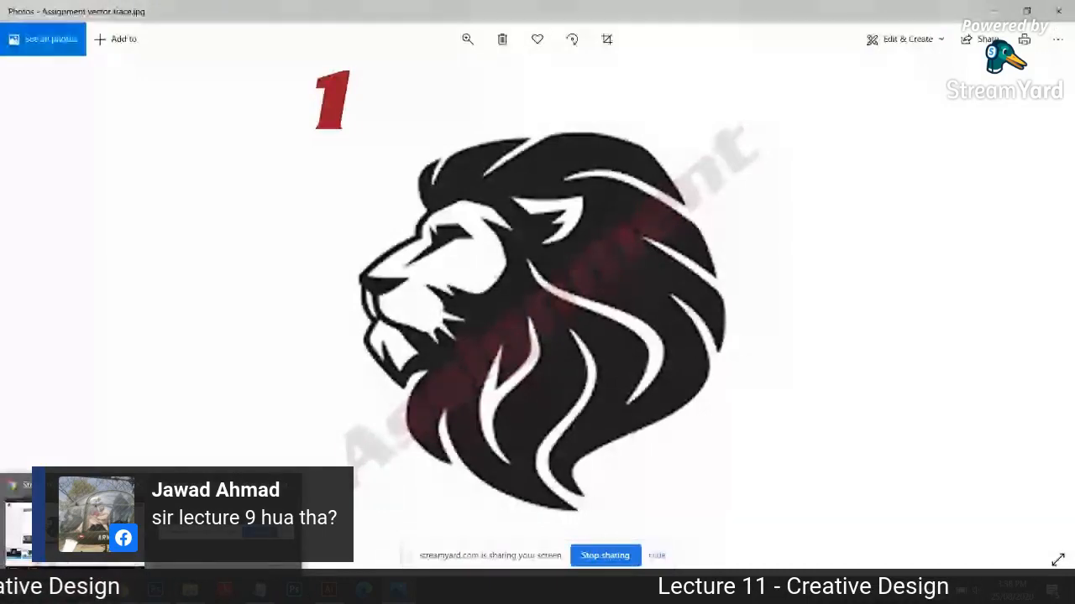
pyautogui.click(120, 590)
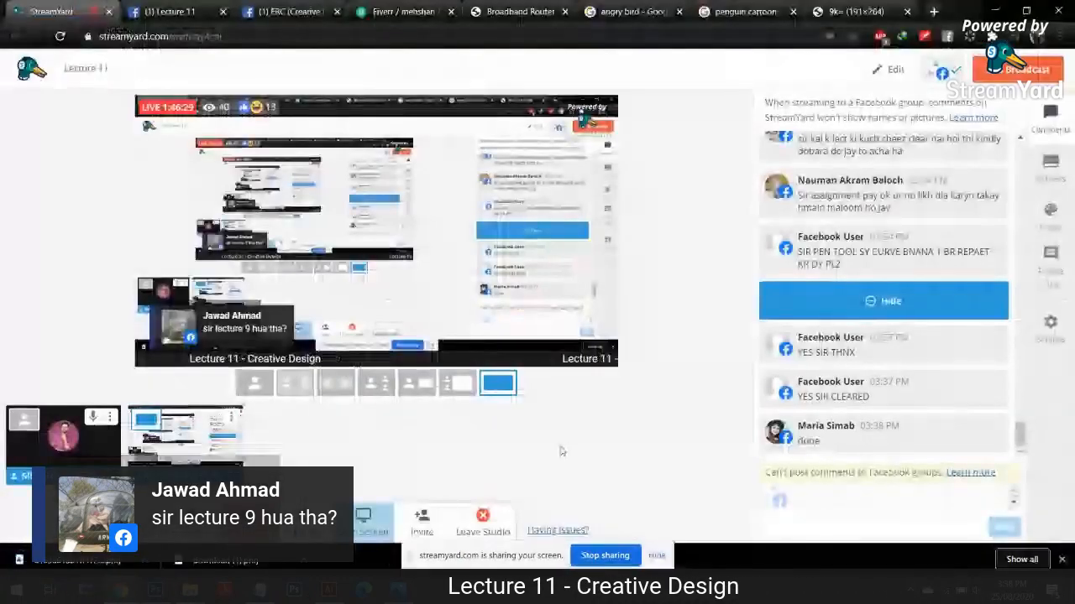